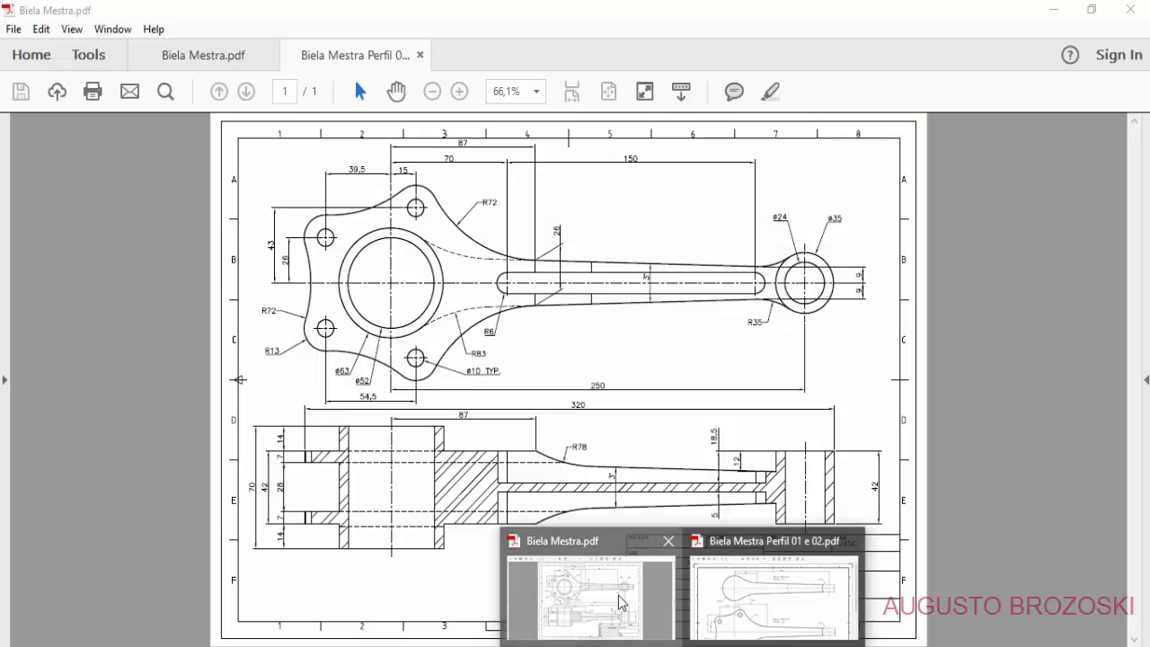
- Examine the Biela Mestra drawing, the profile 01 and 02 drawing, and the finished Biela Mestra part in SOLIDWORKS
{"action": "left_click", "coordinate": [617, 595]}
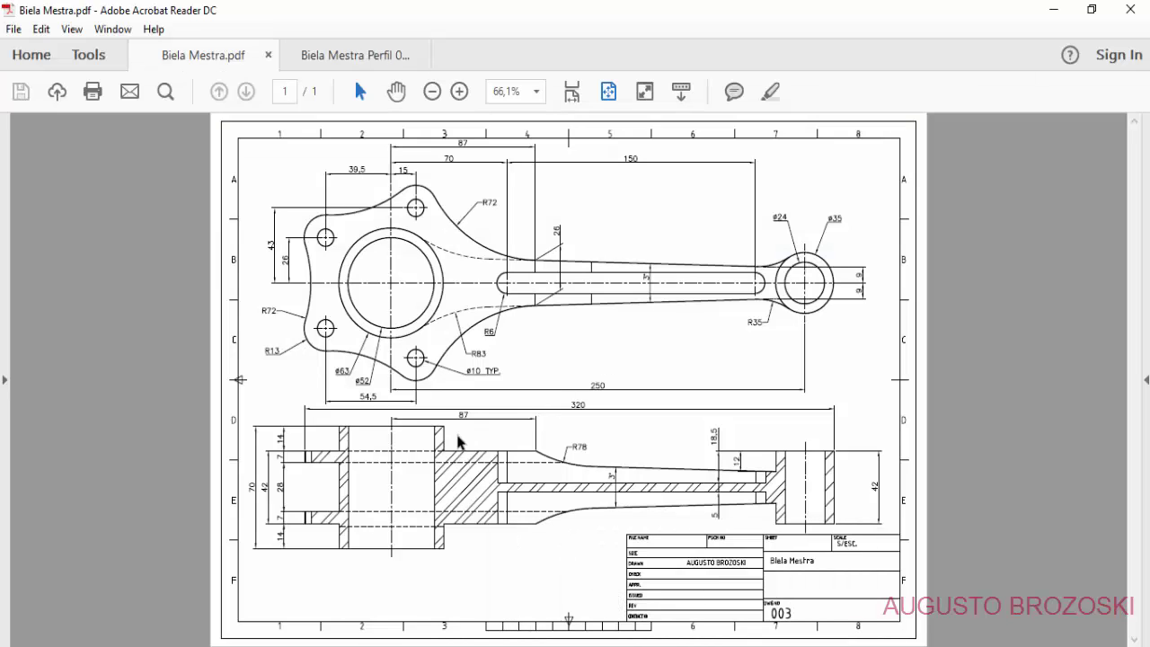
{"action": "left_click", "coordinate": [571, 90]}
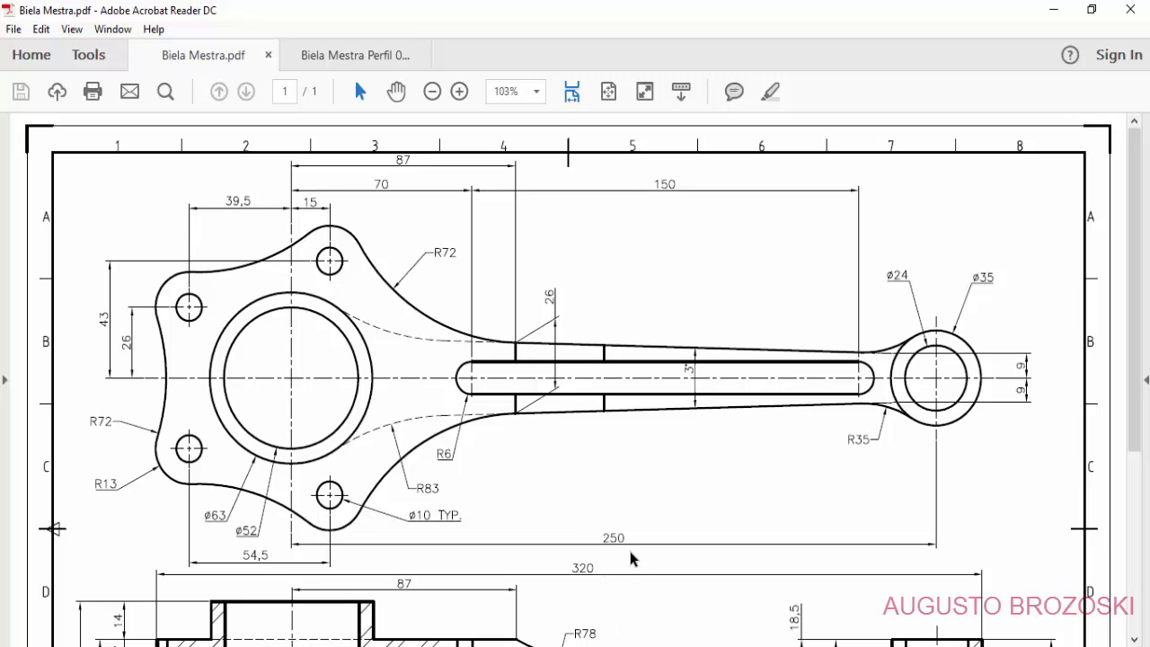
{"action": "scroll", "coordinate": [616, 511], "scroll_direction": "down", "scroll_amount": 5}
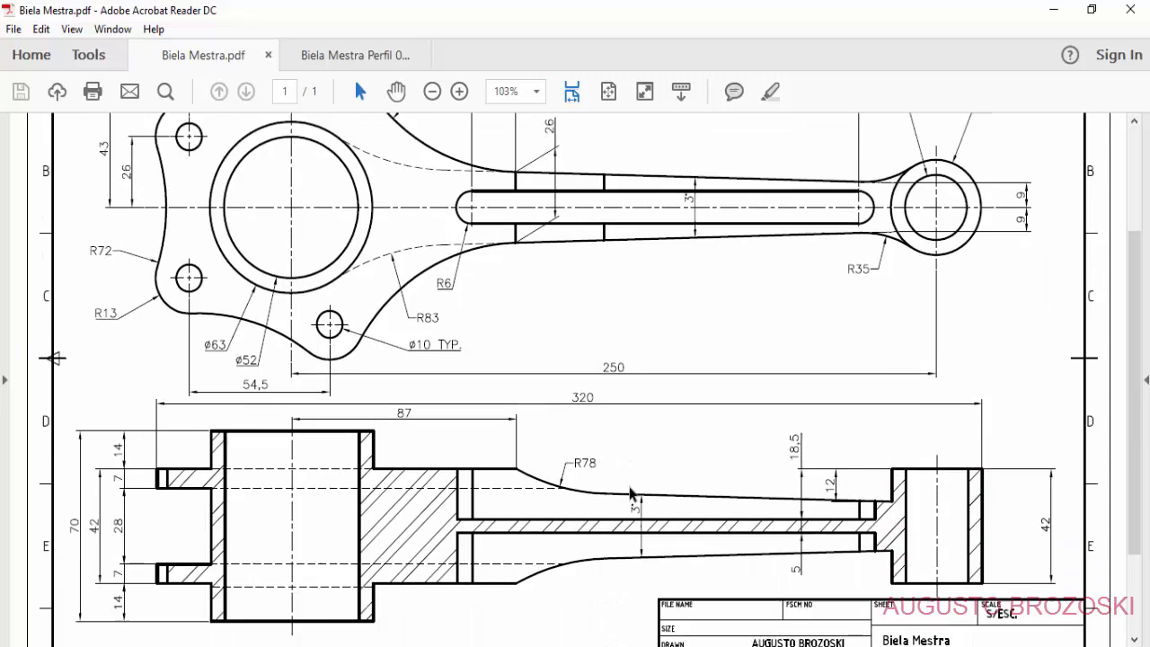
{"action": "scroll", "coordinate": [574, 501], "scroll_direction": "up", "scroll_amount": 5}
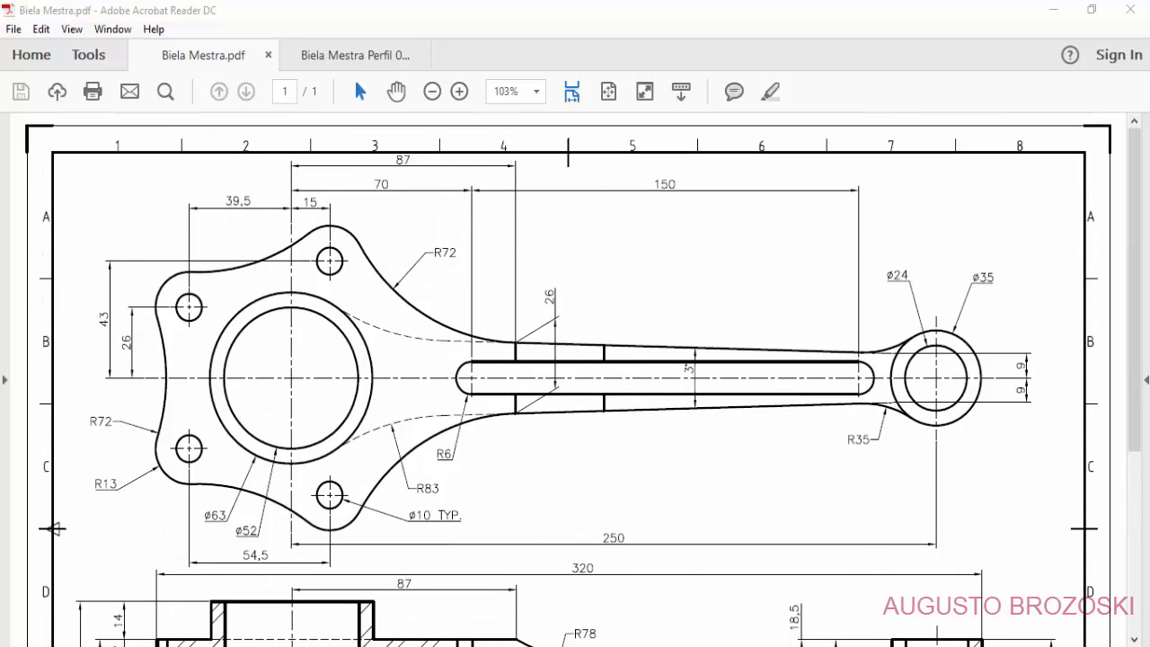
{"action": "left_click", "coordinate": [731, 604]}
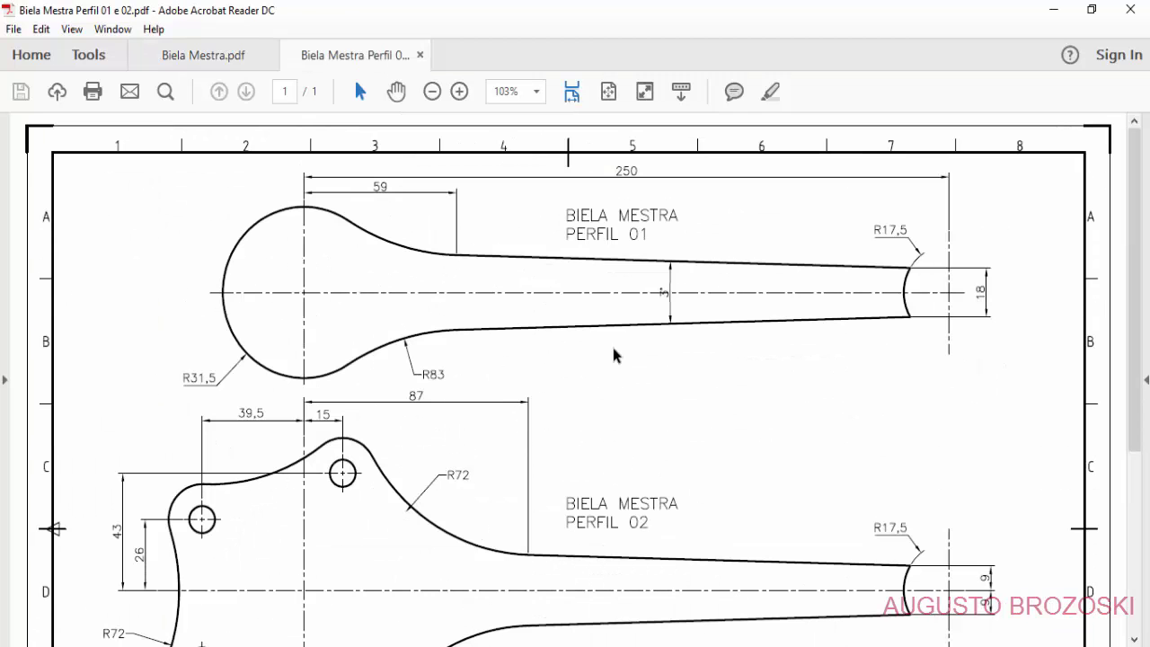
{"action": "scroll", "coordinate": [567, 377], "scroll_direction": "down", "scroll_amount": 4}
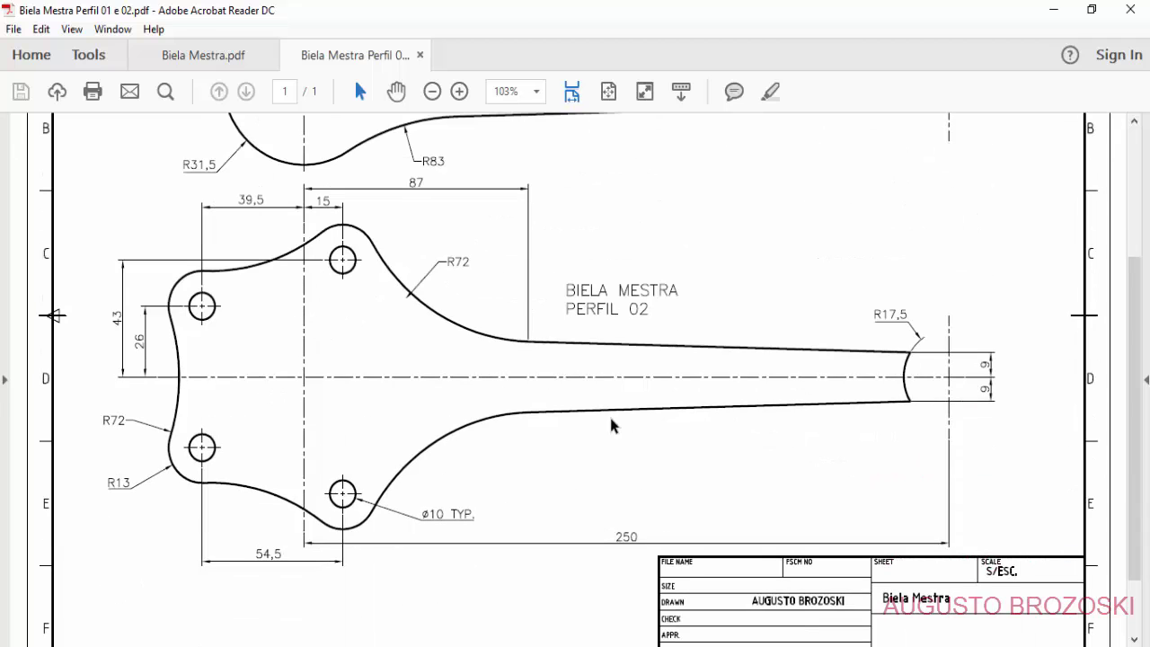
{"action": "scroll", "coordinate": [558, 482], "scroll_direction": "up", "scroll_amount": 3}
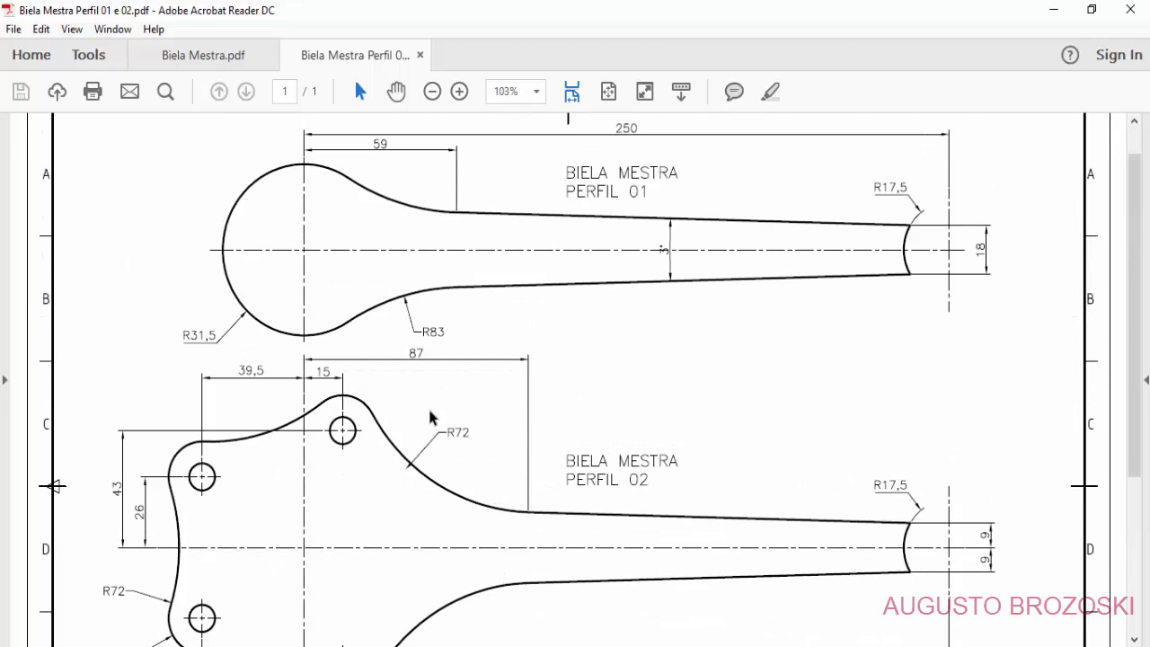
{"action": "scroll", "coordinate": [529, 433], "scroll_direction": "up", "scroll_amount": 1}
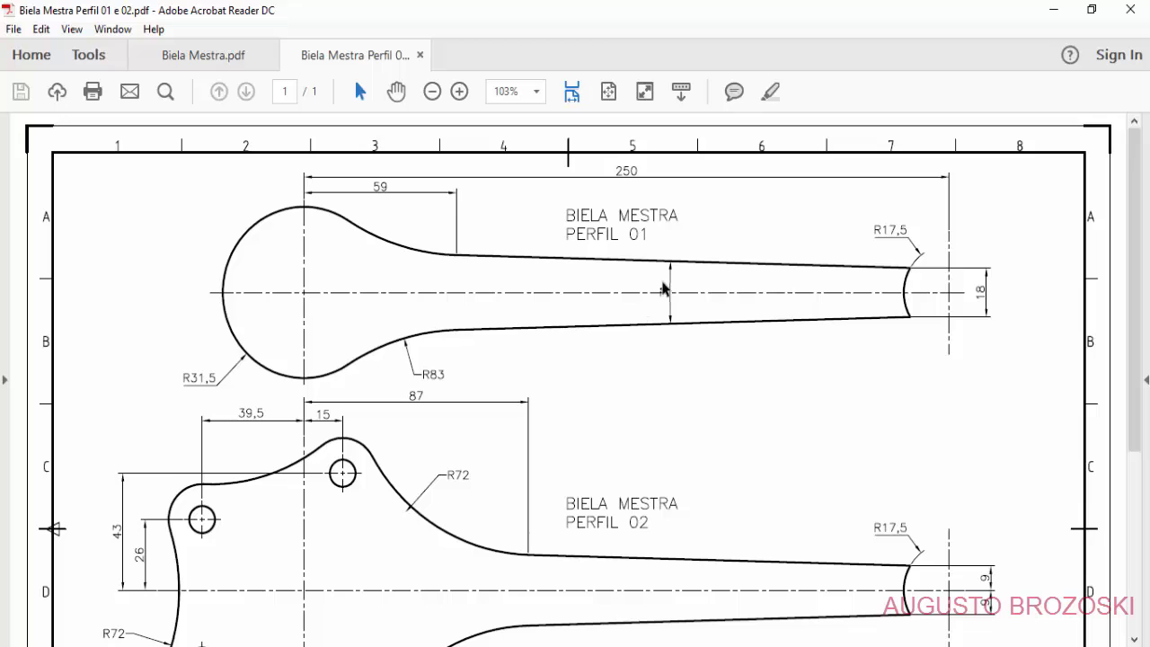
{"action": "left_click", "coordinate": [724, 645]}
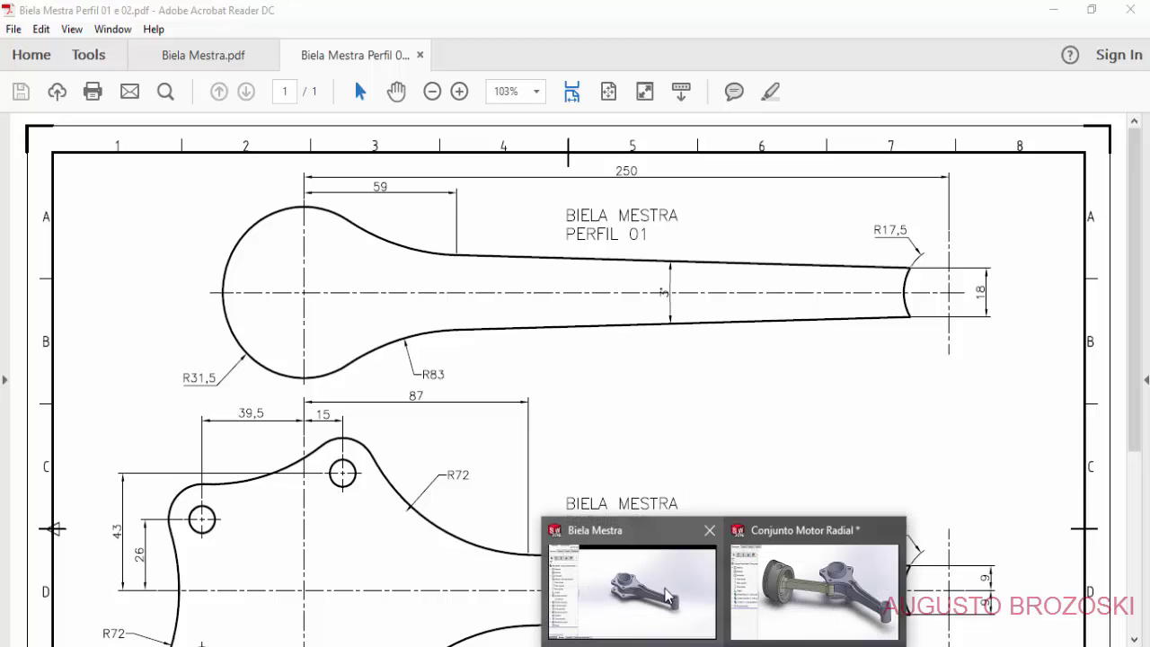
{"action": "left_click", "coordinate": [688, 586]}
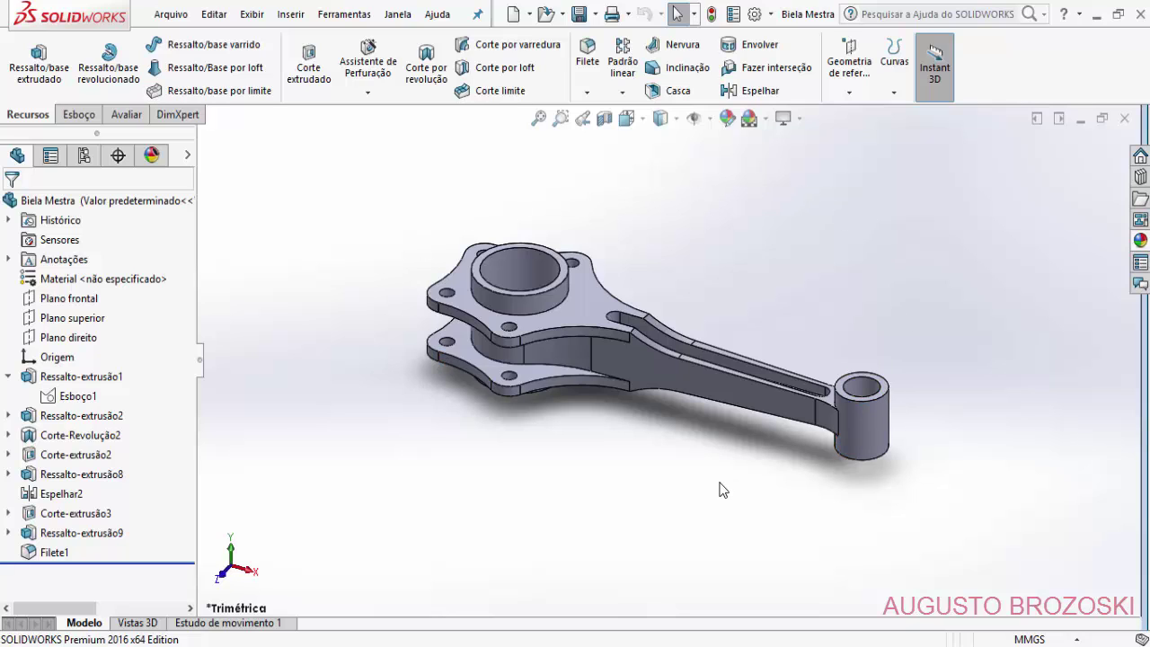
{"action": "key", "text": "alt+Tab"}
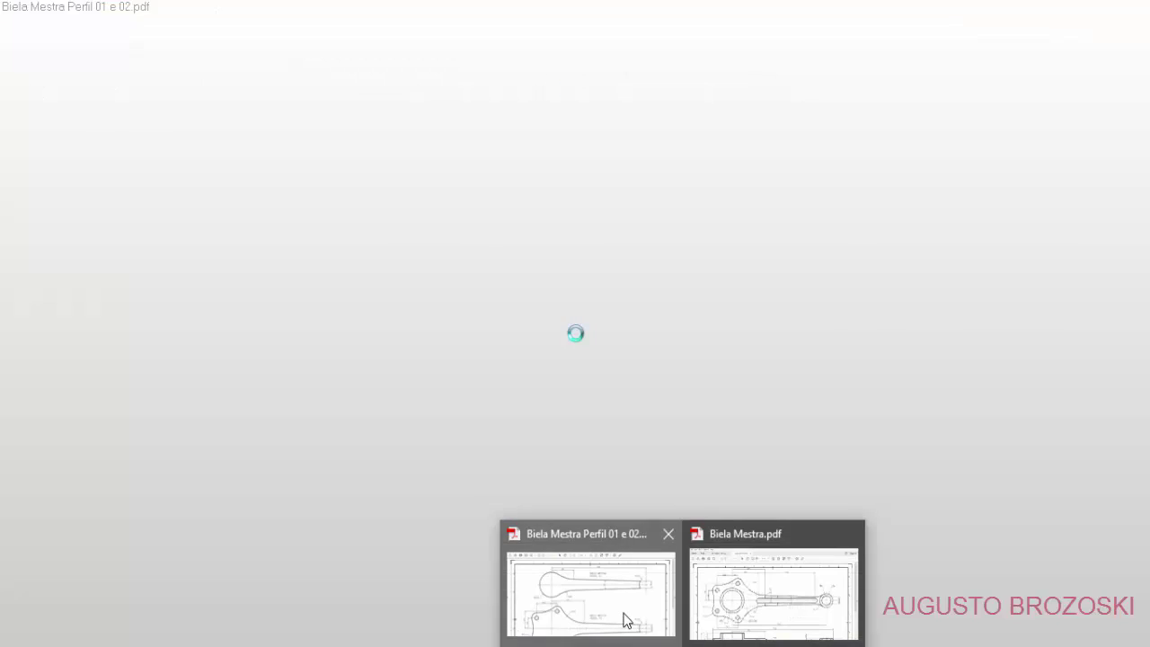
{"action": "left_click", "coordinate": [623, 619]}
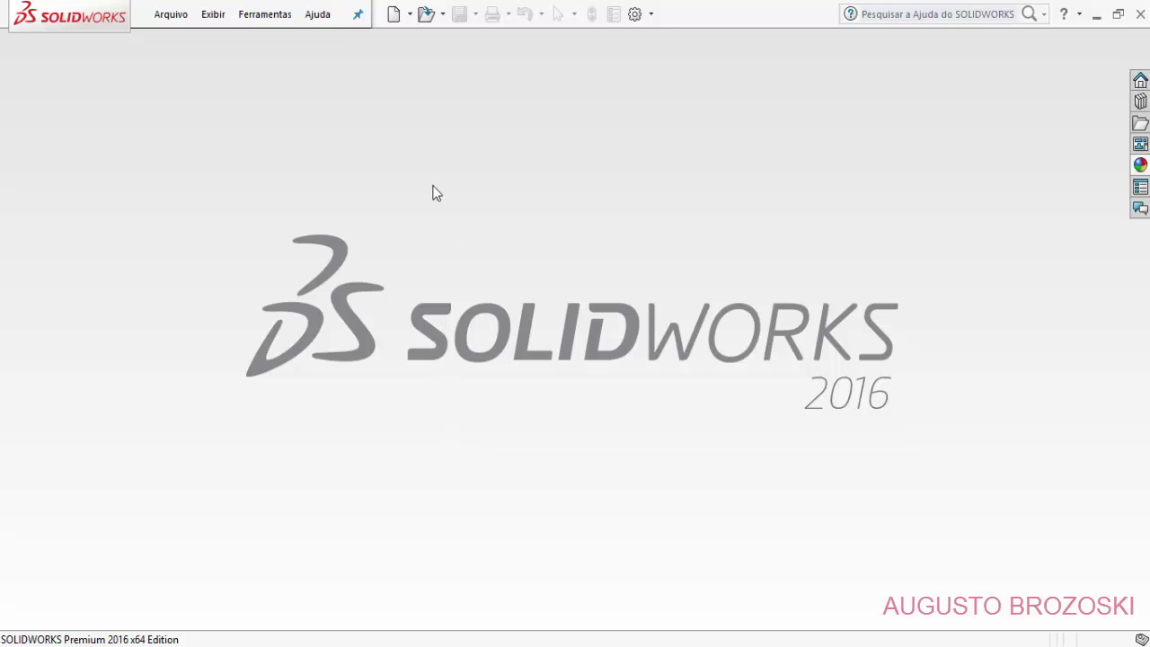
- Create a new part document and start a sketch on the top plane (Plano superior)
{"action": "left_click", "coordinate": [394, 15]}
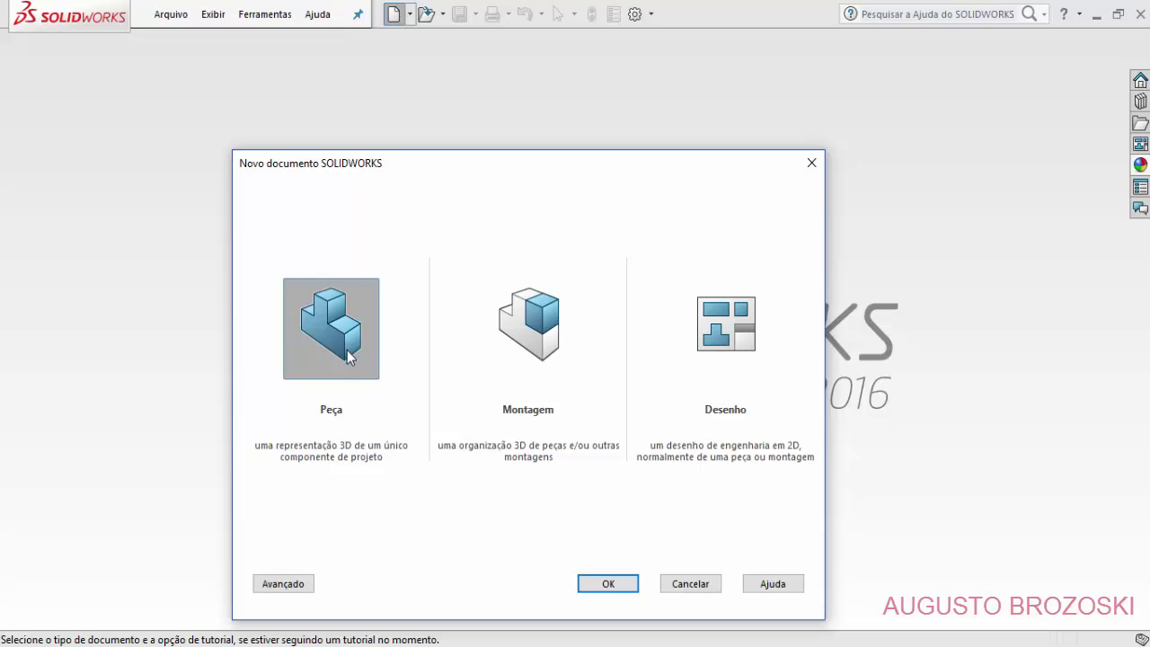
{"action": "left_click", "coordinate": [604, 583]}
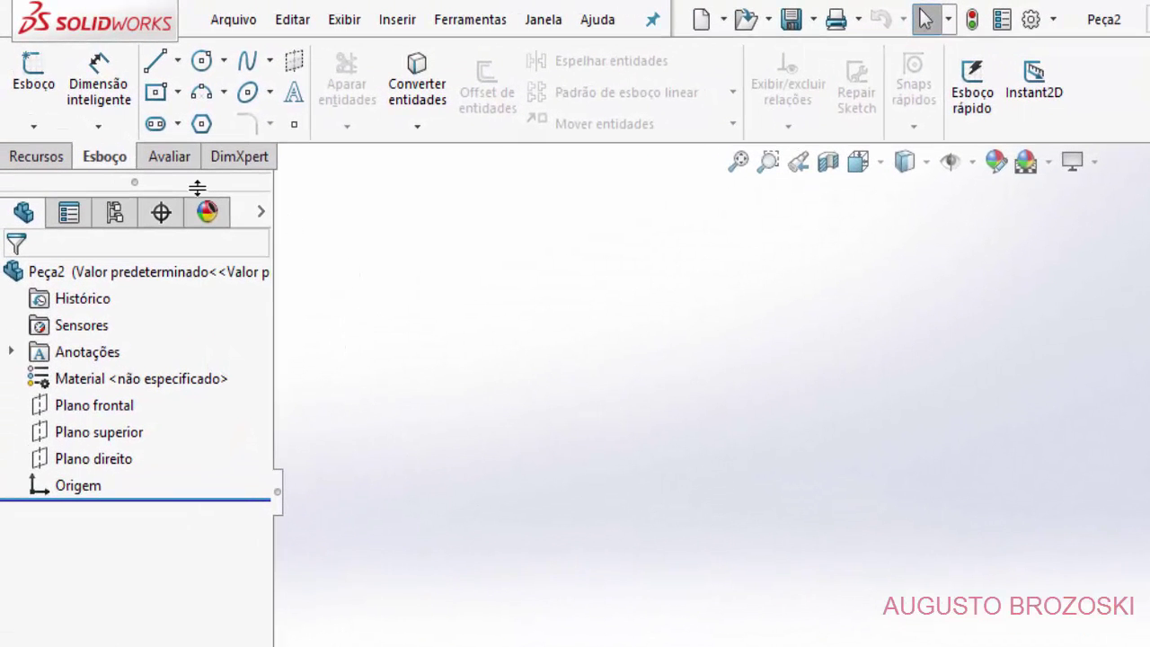
{"action": "left_click", "coordinate": [36, 85]}
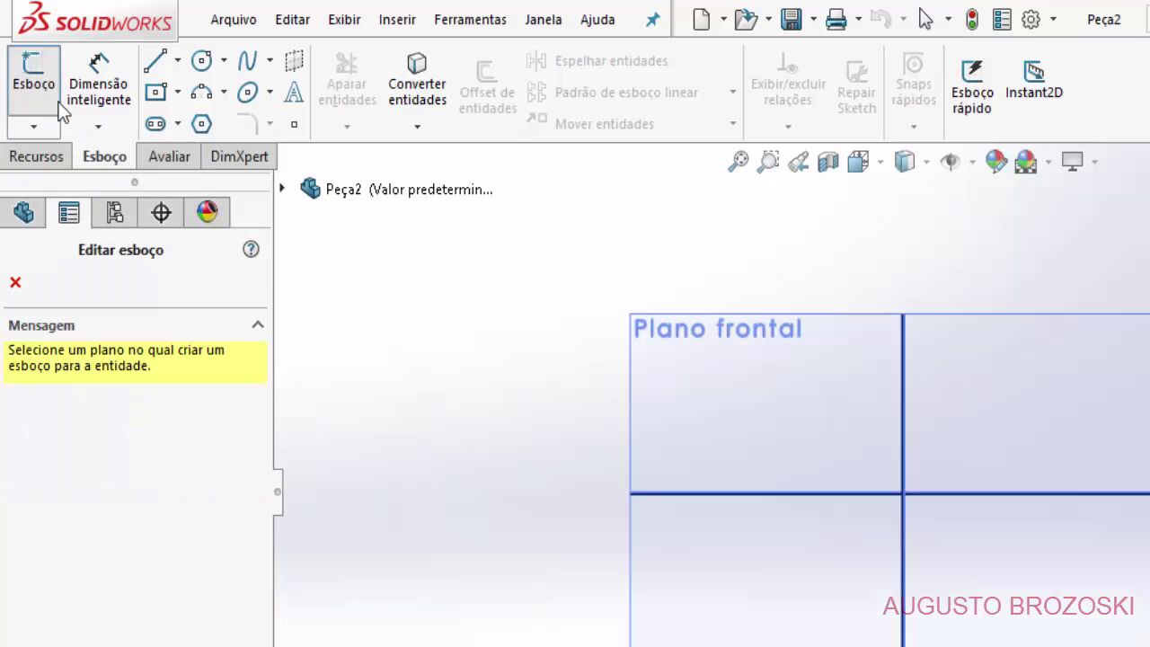
{"action": "left_click", "coordinate": [877, 165]}
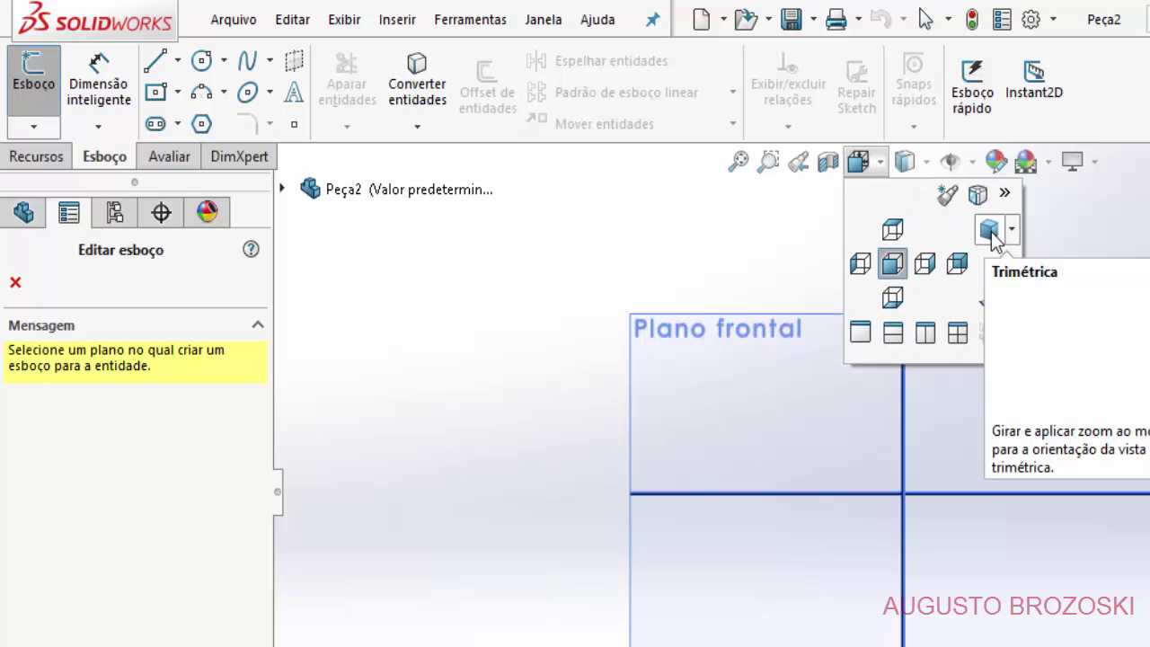
{"action": "left_click", "coordinate": [989, 232]}
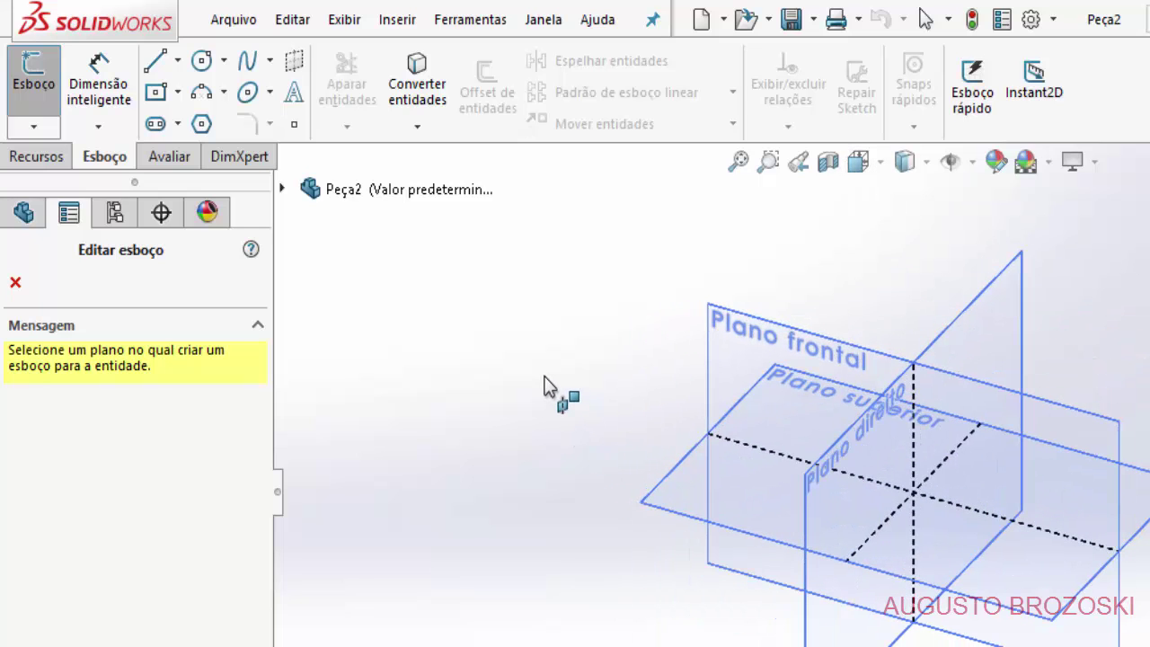
{"action": "left_click", "coordinate": [682, 476]}
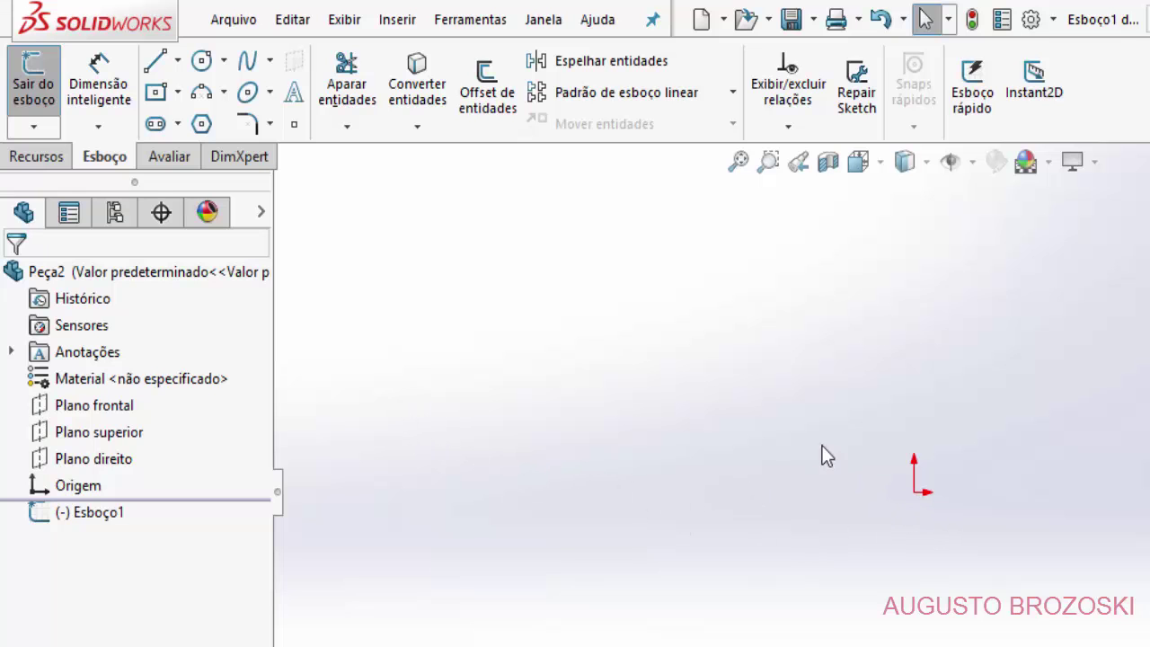
- Sketch a circle centred on the origin with a radius of about 40.5 mm
{"action": "left_click", "coordinate": [203, 60]}
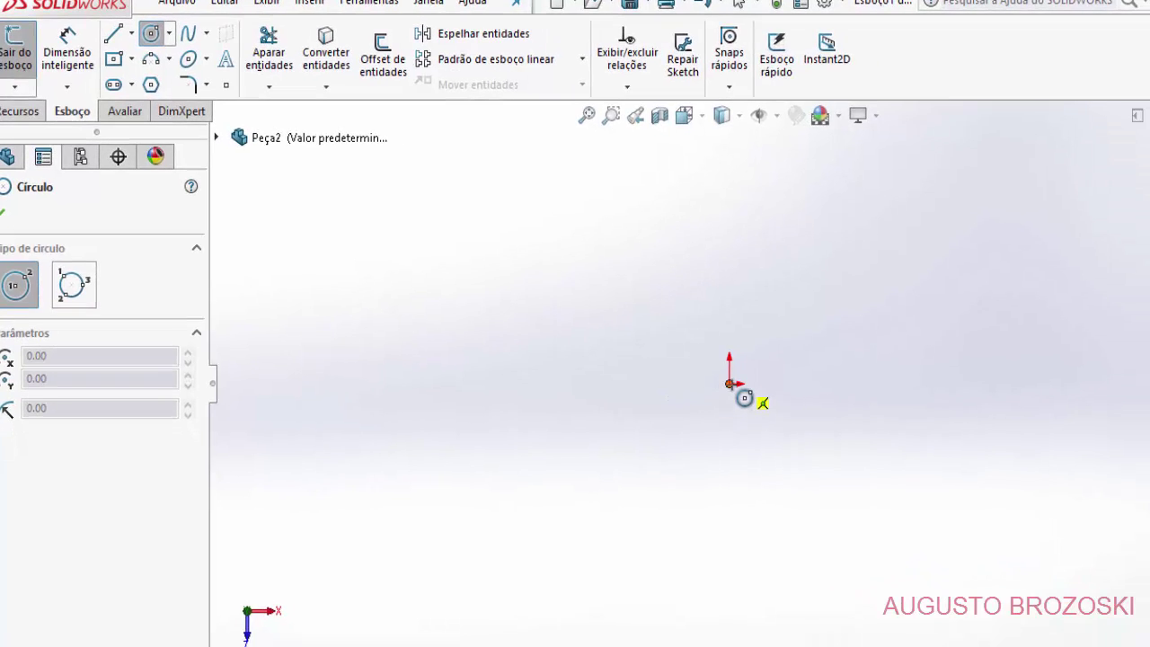
{"action": "left_click", "coordinate": [731, 384]}
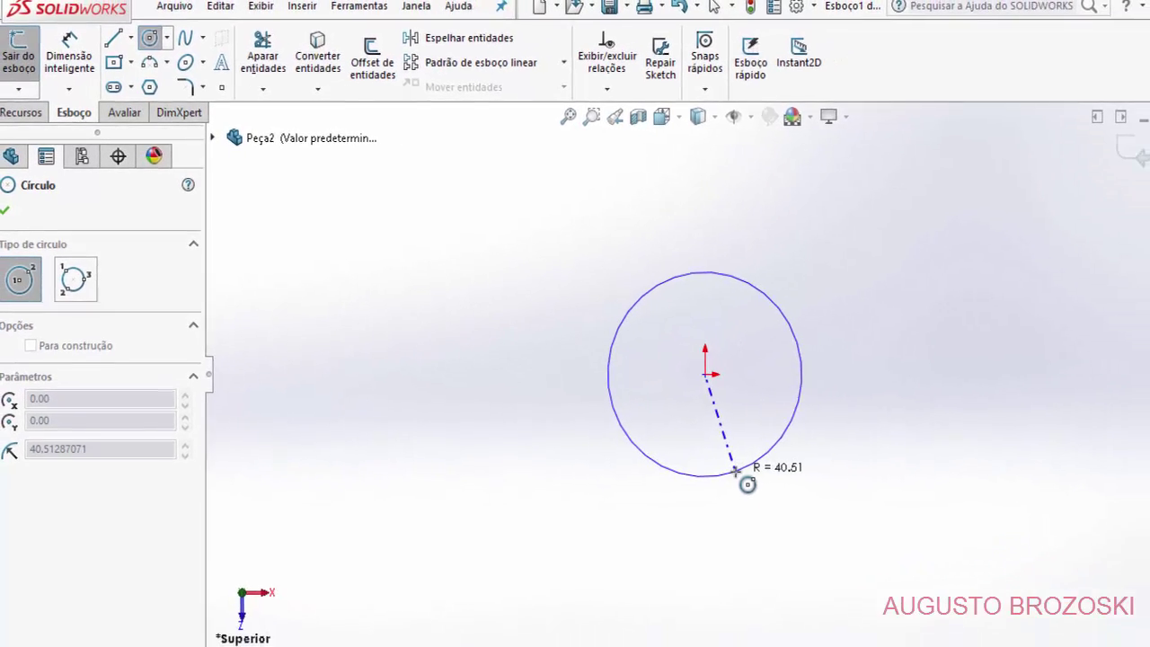
{"action": "left_click", "coordinate": [734, 473]}
- Check the circle's size in the profile 01 drawing in Acrobat Reader, then dimension the sketched circle's diameter as 63 mm in SOLIDWORKS
{"action": "mouse_move", "coordinate": [682, 646]}
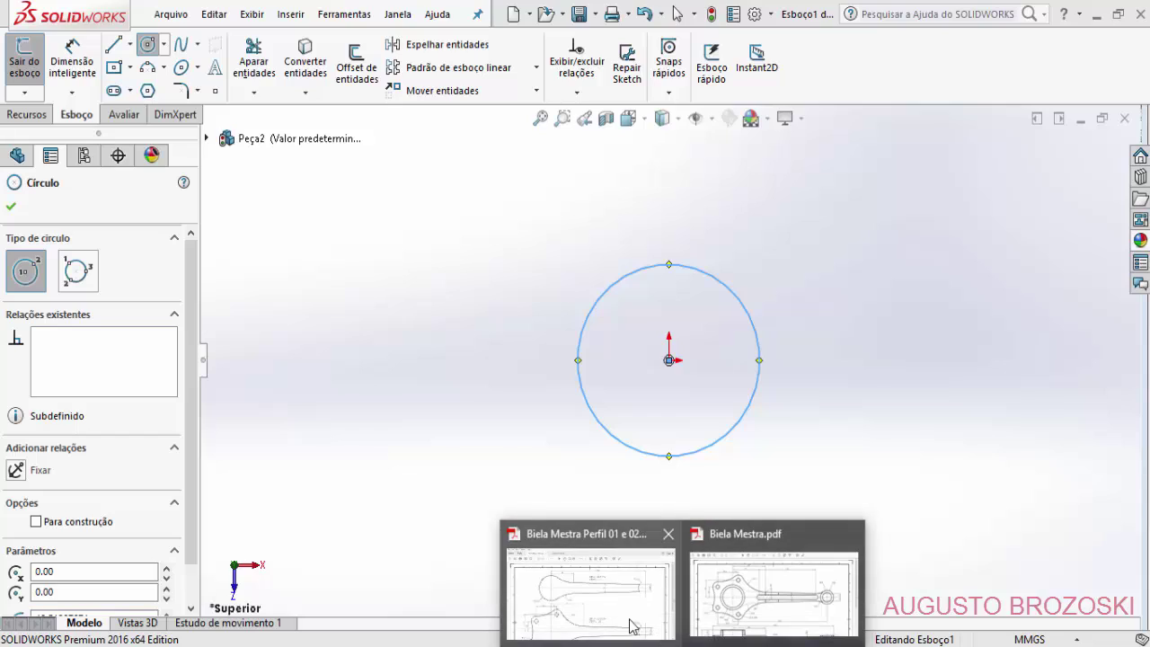
{"action": "left_click", "coordinate": [613, 590]}
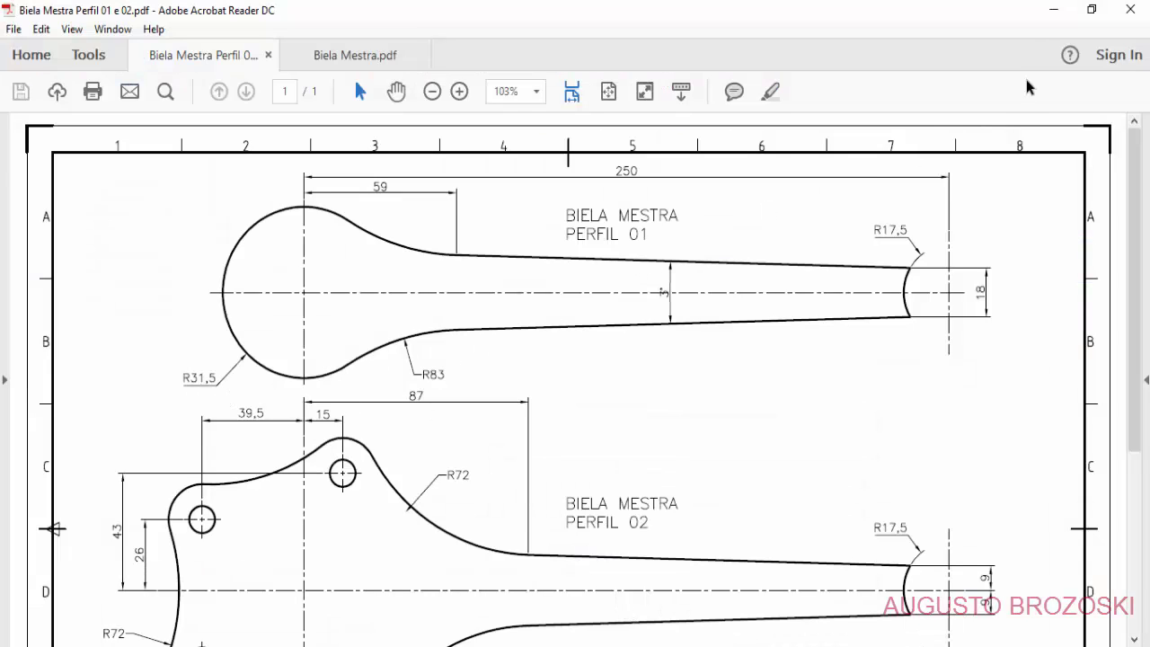
{"action": "left_click", "coordinate": [1053, 9]}
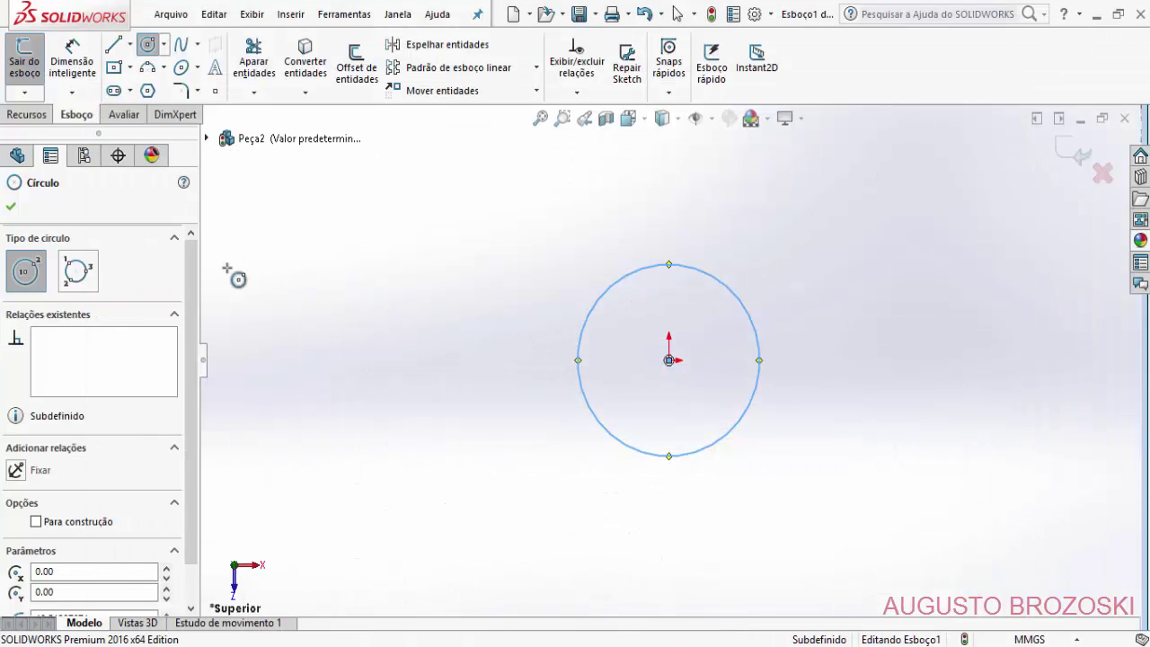
{"action": "left_click", "coordinate": [9, 210]}
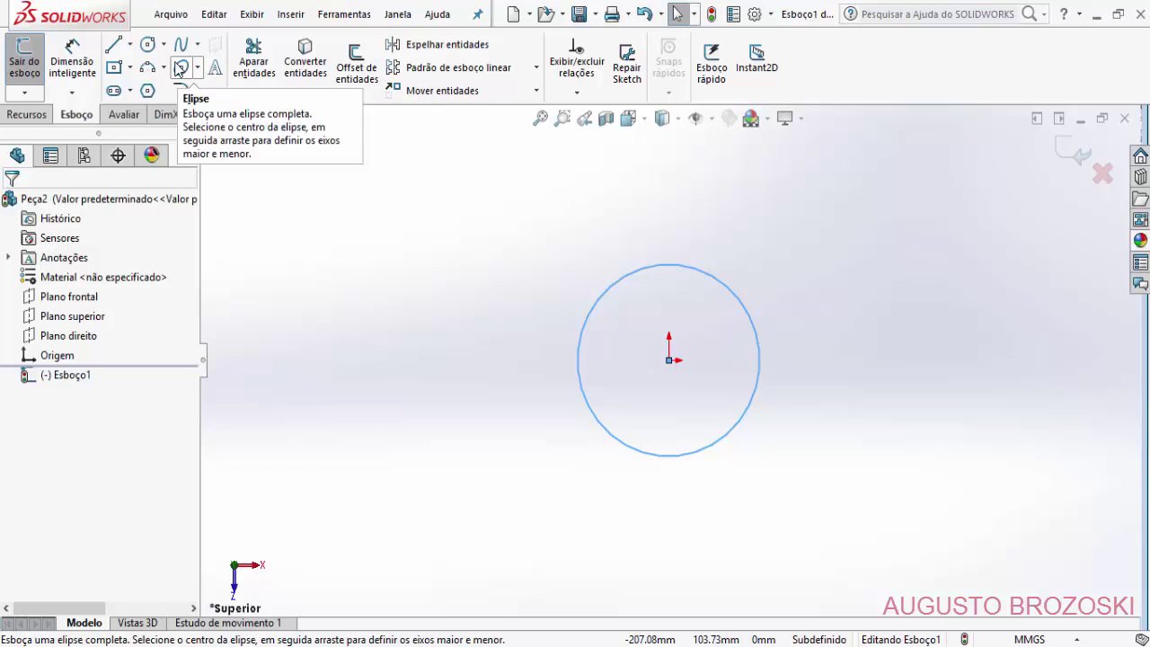
{"action": "left_click", "coordinate": [72, 61]}
{"action": "left_click", "coordinate": [579, 332]}
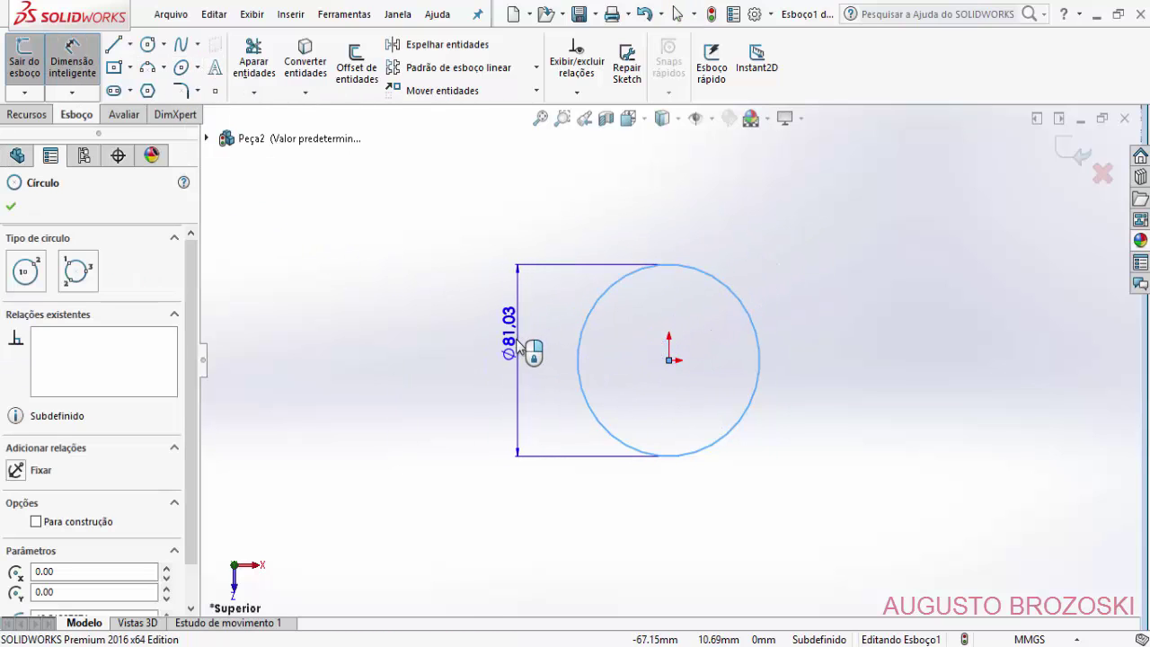
{"action": "left_click", "coordinate": [519, 340]}
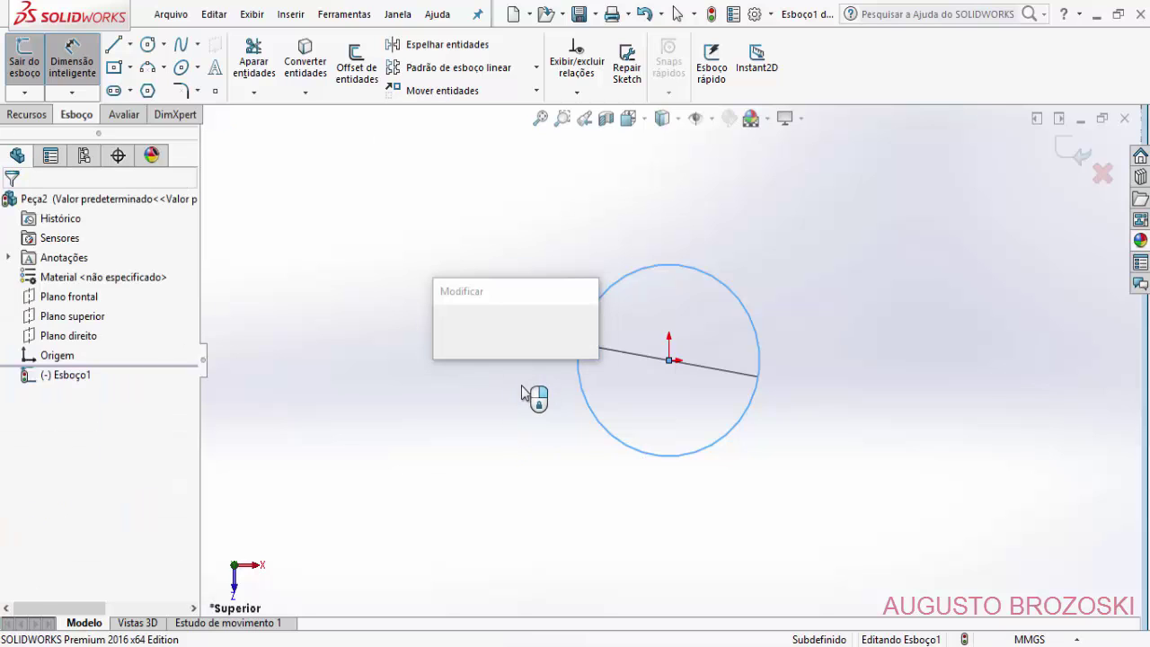
{"action": "type", "text": "63"}
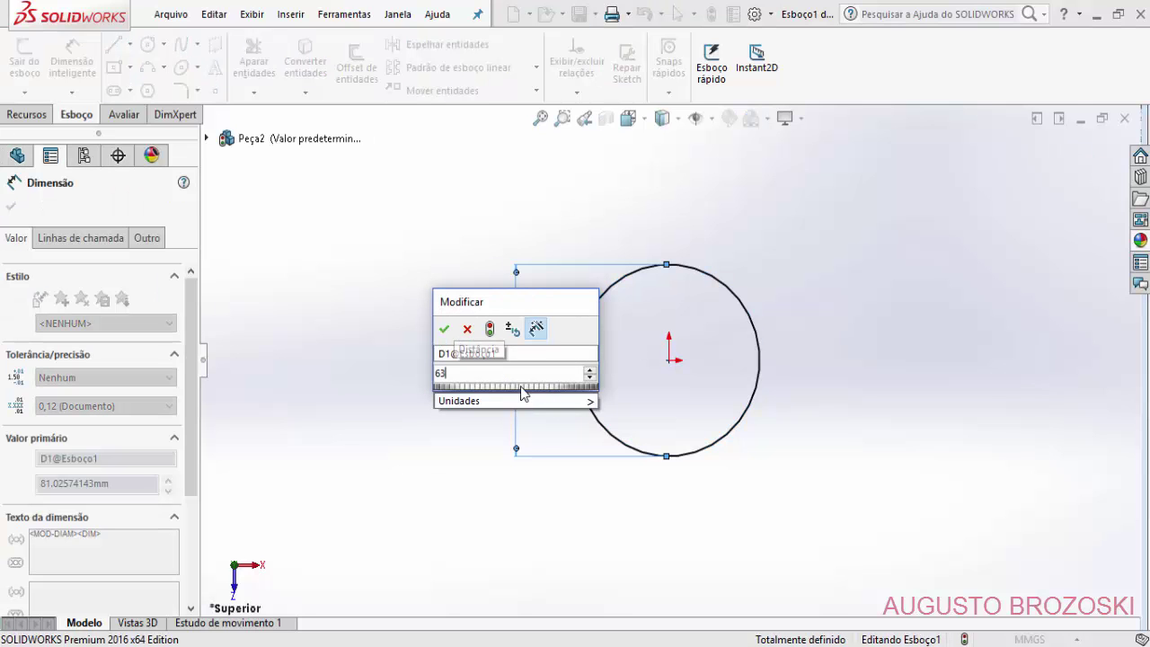
{"action": "left_click", "coordinate": [443, 330]}
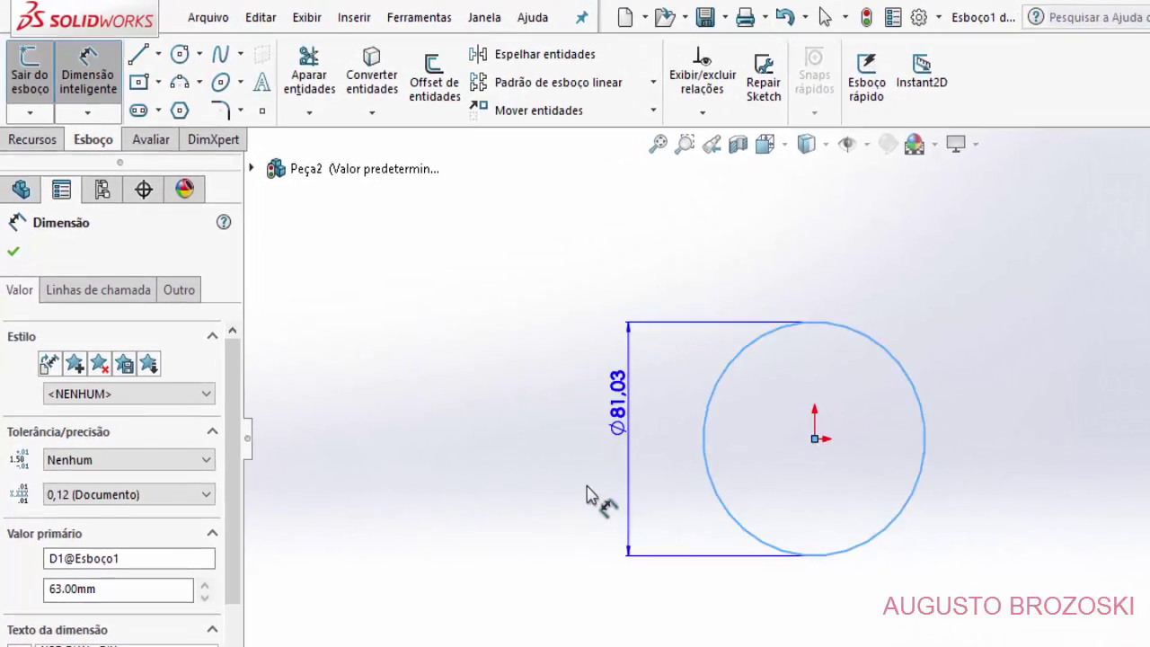
- Sketch a horizontal centerline about 117 mm long from the origin, extending past the circle in the positive X direction
{"action": "left_click", "coordinate": [175, 60]}
{"action": "left_click", "coordinate": [197, 124]}
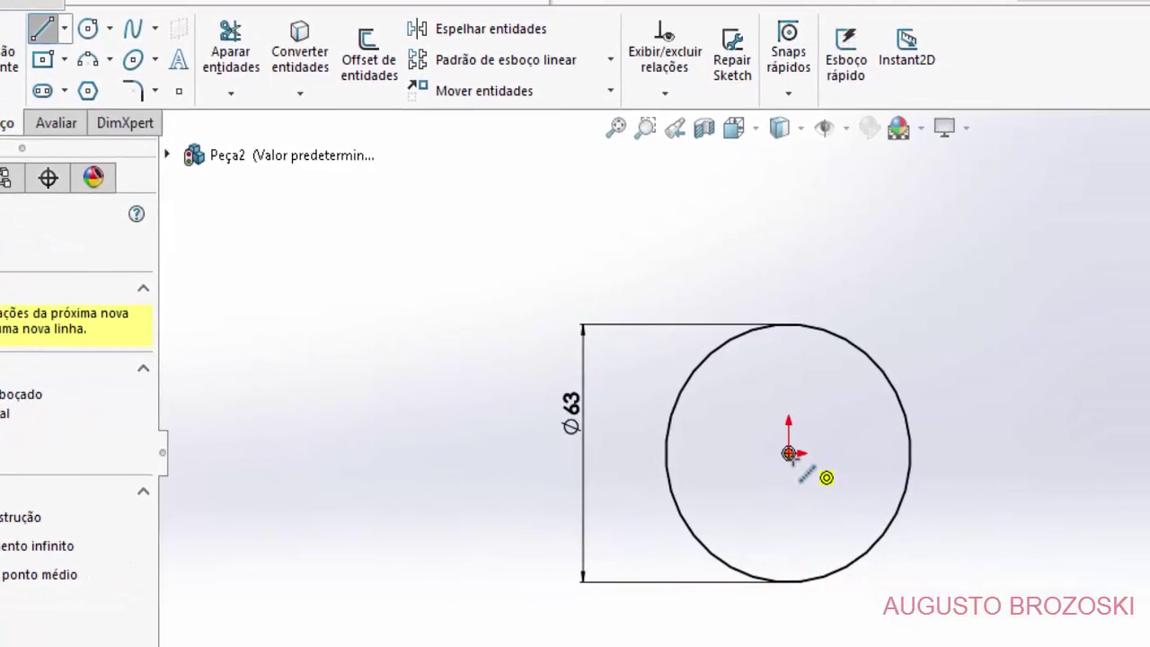
{"action": "left_click", "coordinate": [788, 454]}
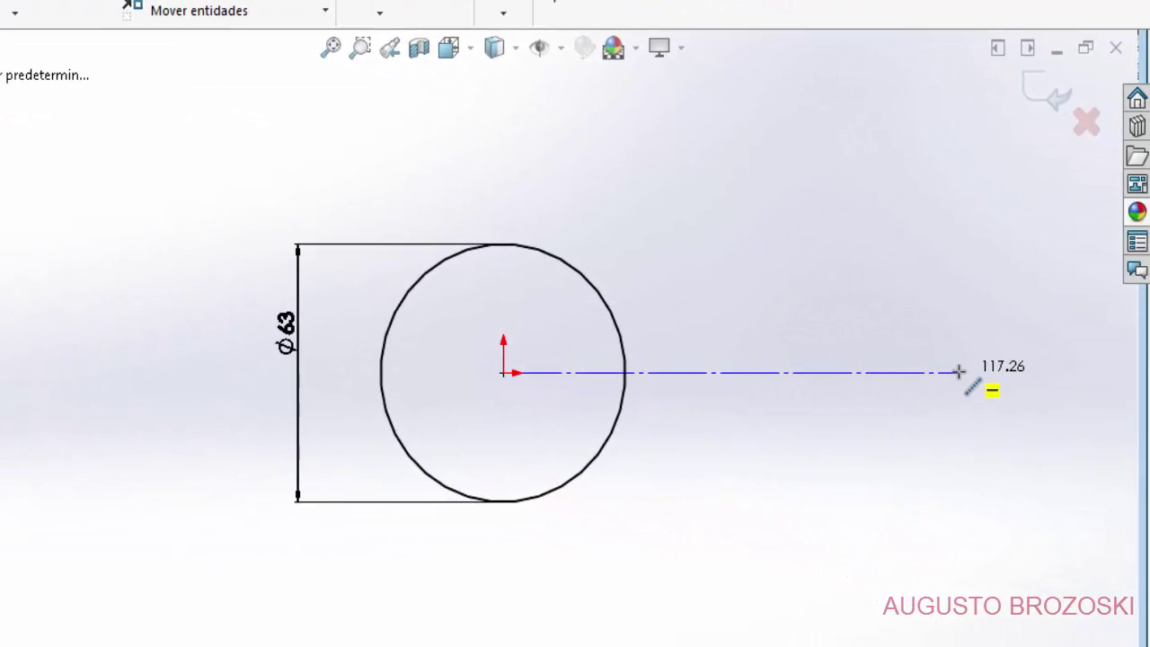
{"action": "left_click", "coordinate": [958, 371]}
{"action": "key", "text": "Escape"}
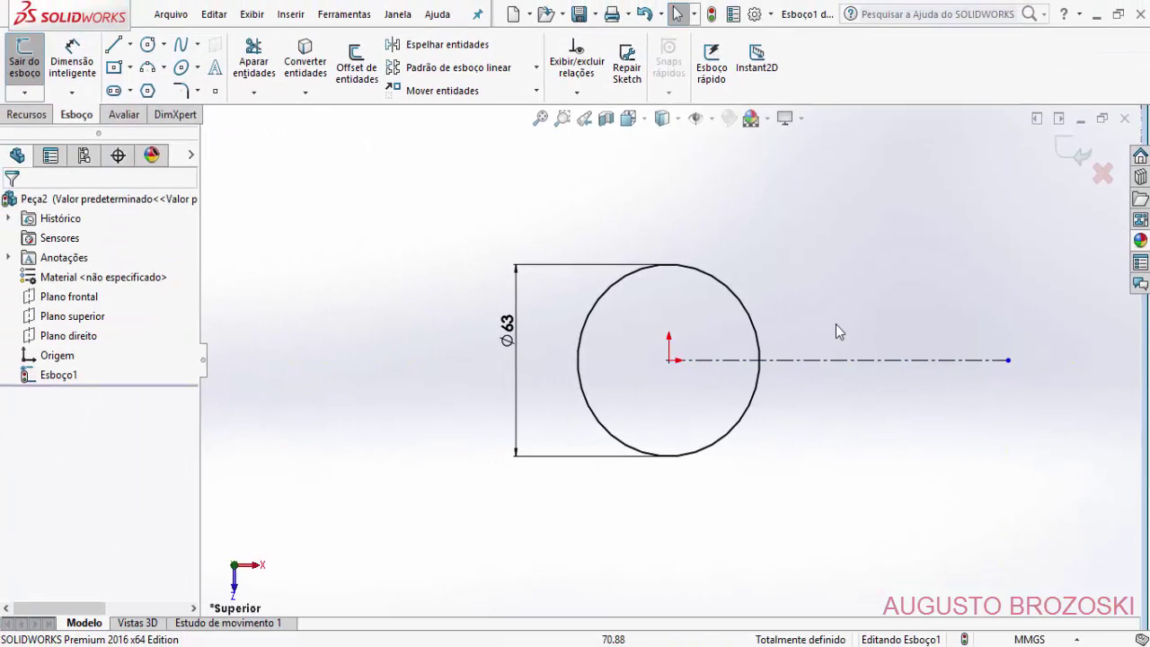
- Check the centre distance in the profile 01 drawing in Acrobat Reader, then dimension the horizontal centerline's length as 250 mm in SOLIDWORKS
{"action": "left_click", "coordinate": [72, 61]}
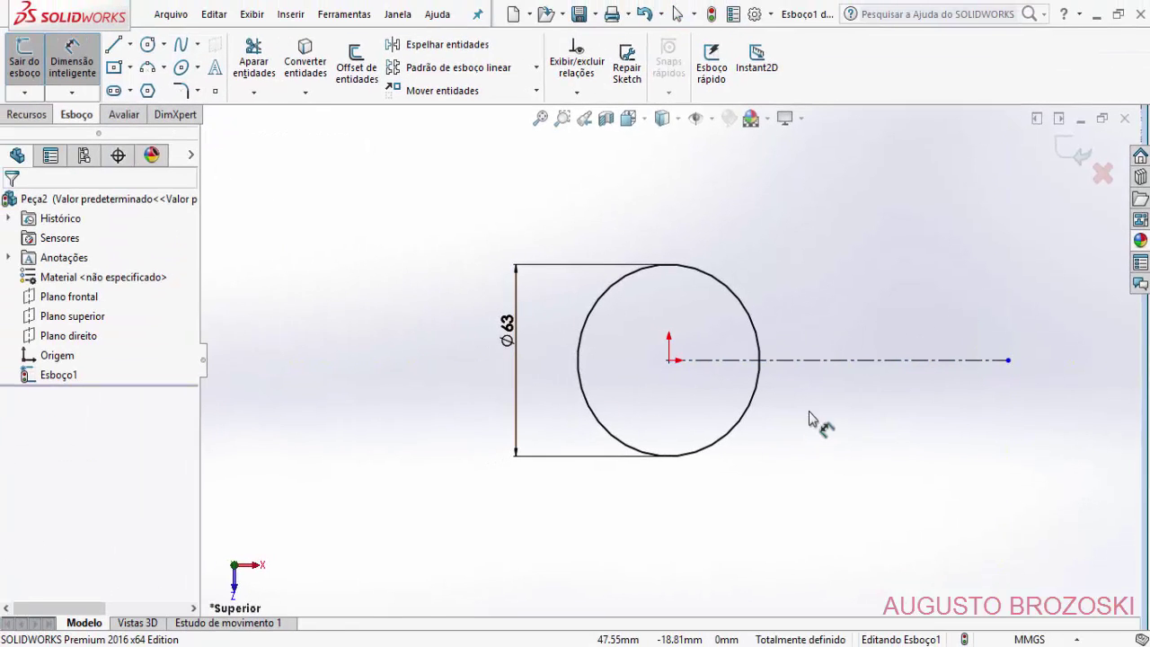
{"action": "left_click", "coordinate": [821, 361]}
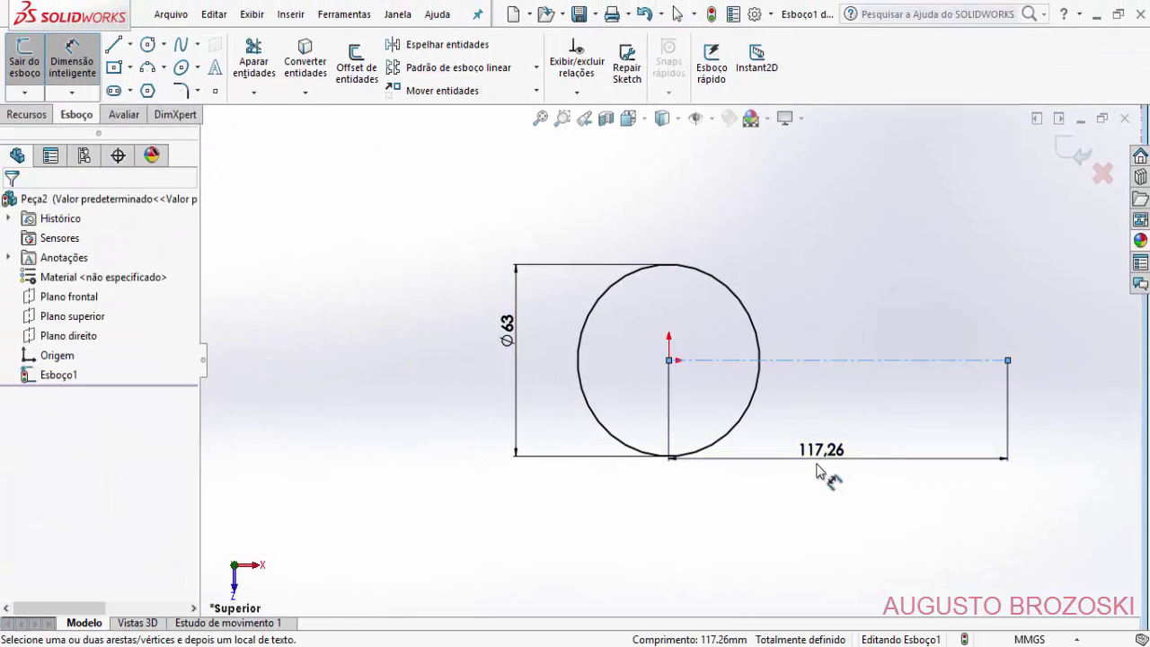
{"action": "left_click", "coordinate": [820, 473]}
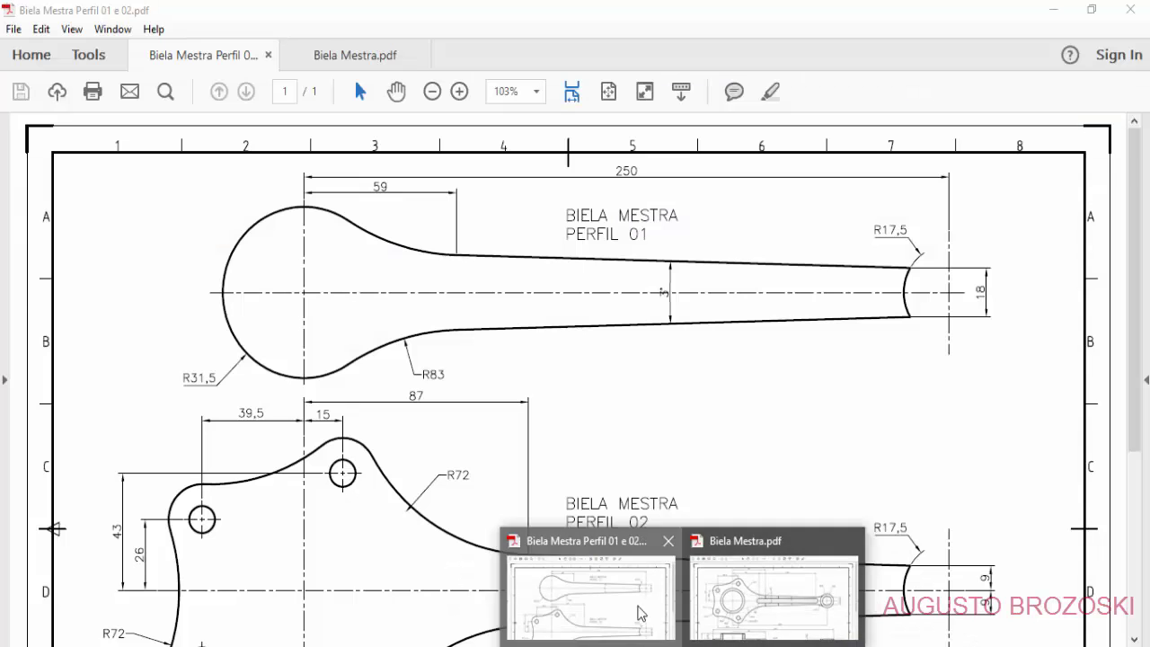
{"action": "left_click", "coordinate": [640, 614]}
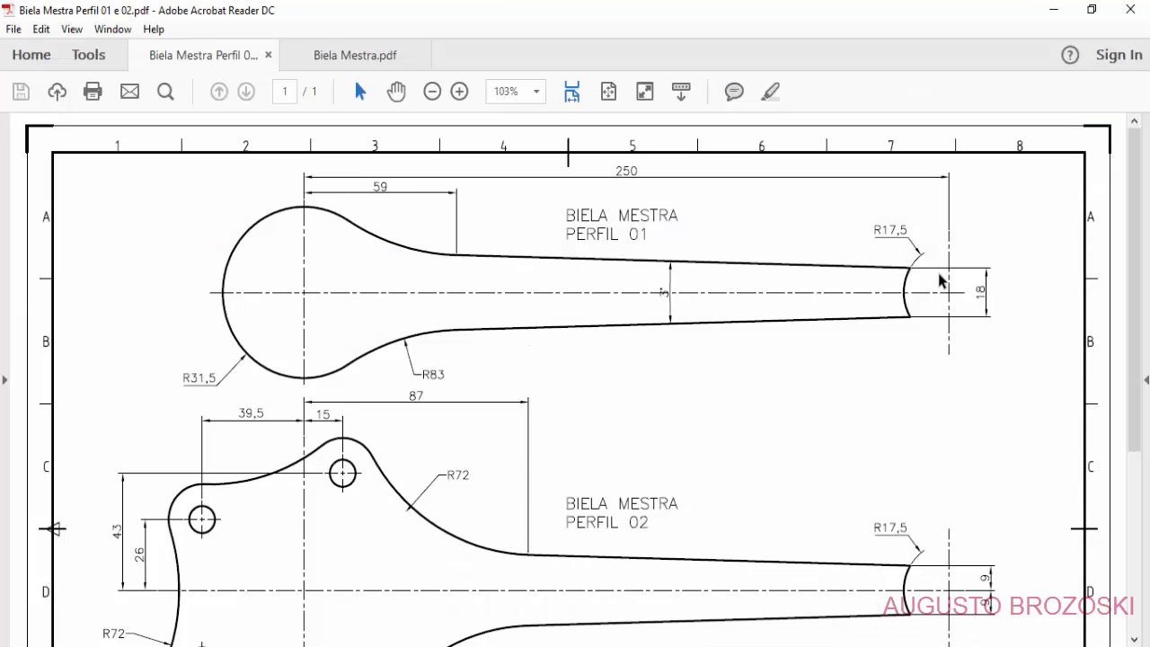
{"action": "left_click", "coordinate": [1053, 10]}
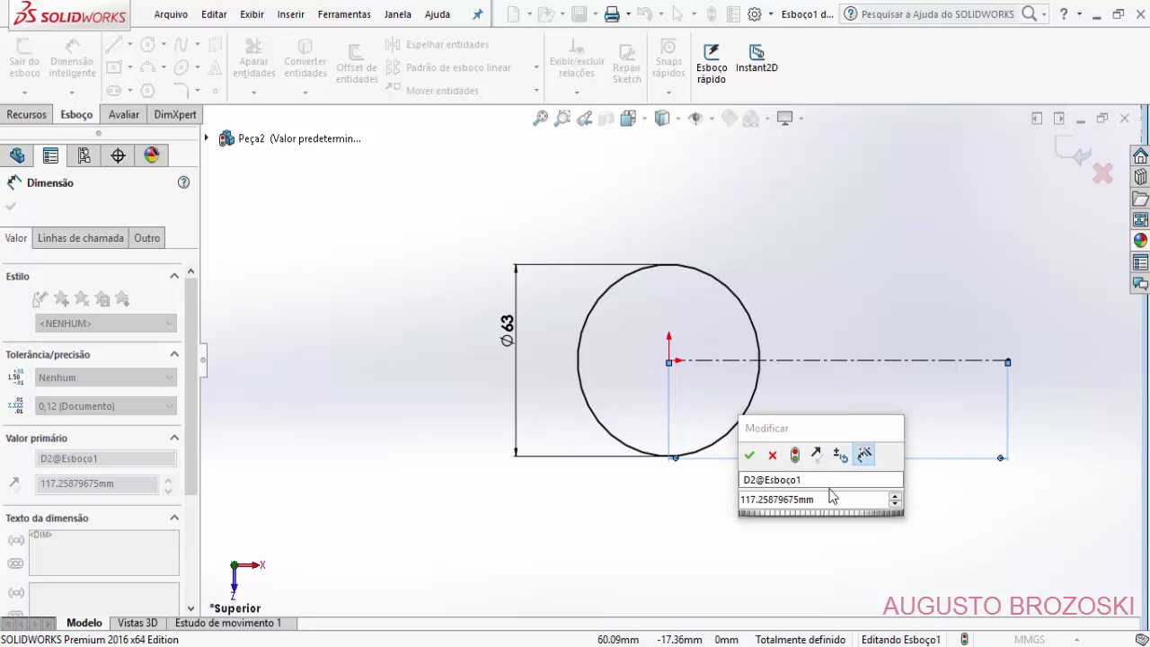
{"action": "type", "text": "2"}
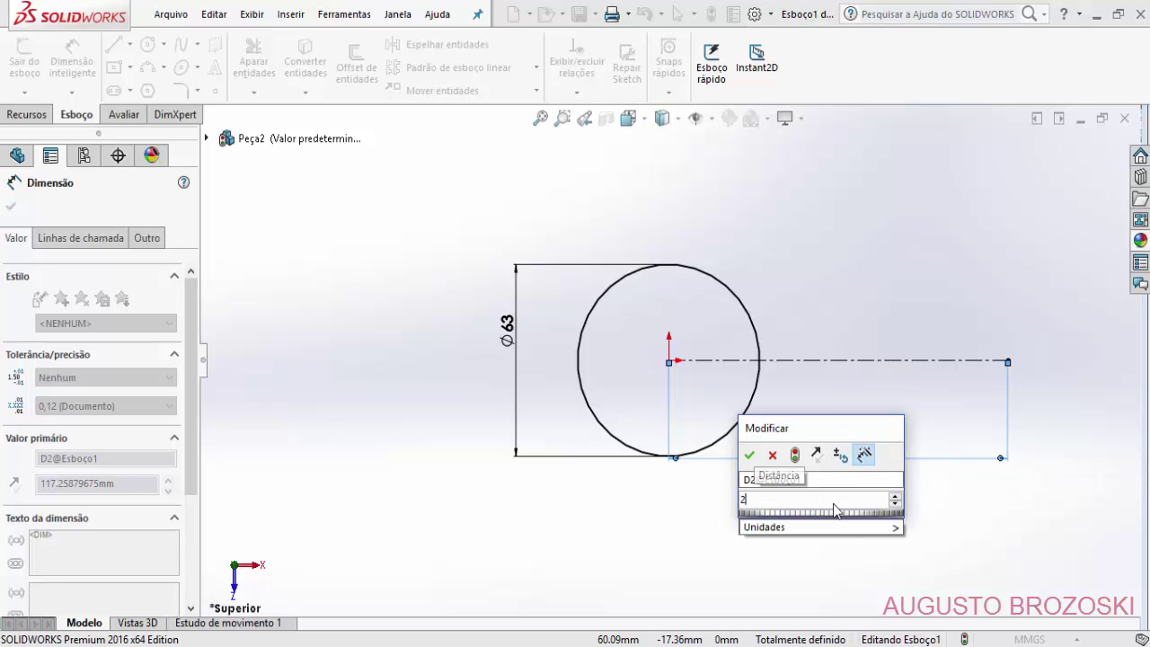
{"action": "type", "text": "50"}
{"action": "left_click", "coordinate": [749, 454]}
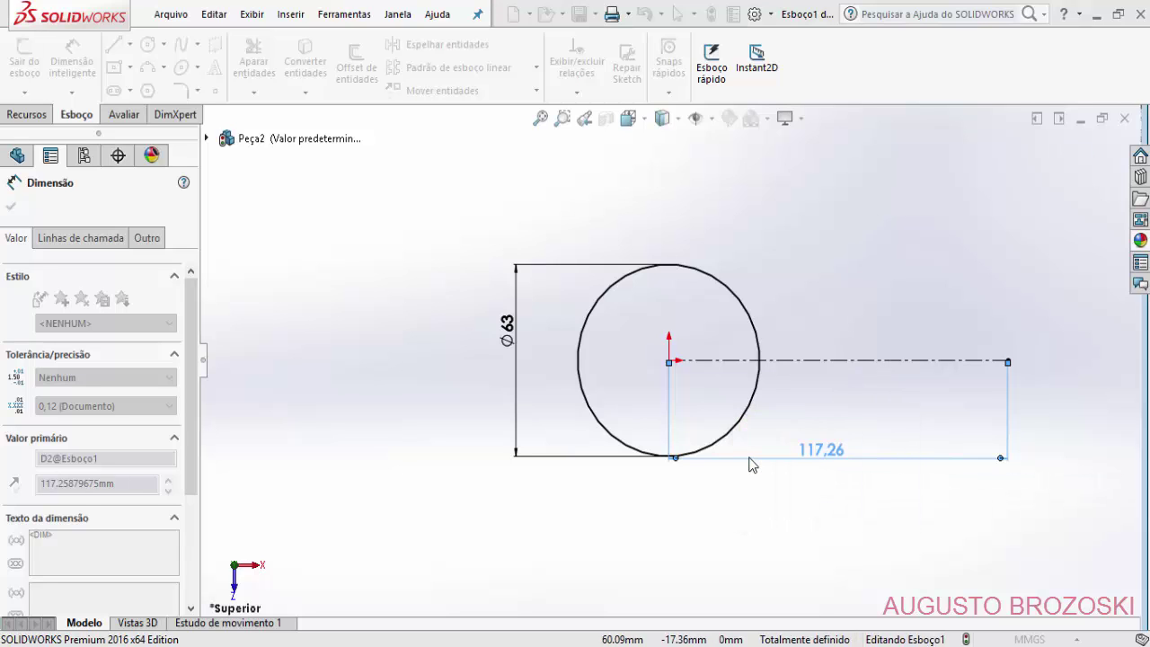
{"action": "left_click", "coordinate": [541, 120]}
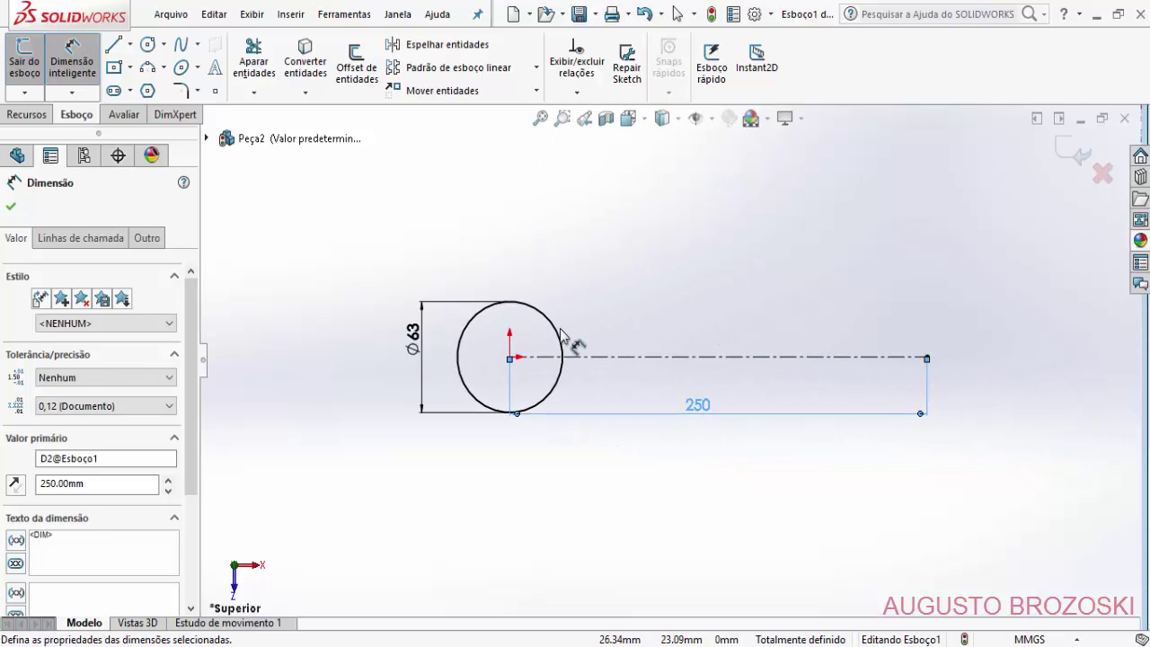
{"action": "scroll", "coordinate": [876, 409], "scroll_direction": "down", "scroll_amount": 1}
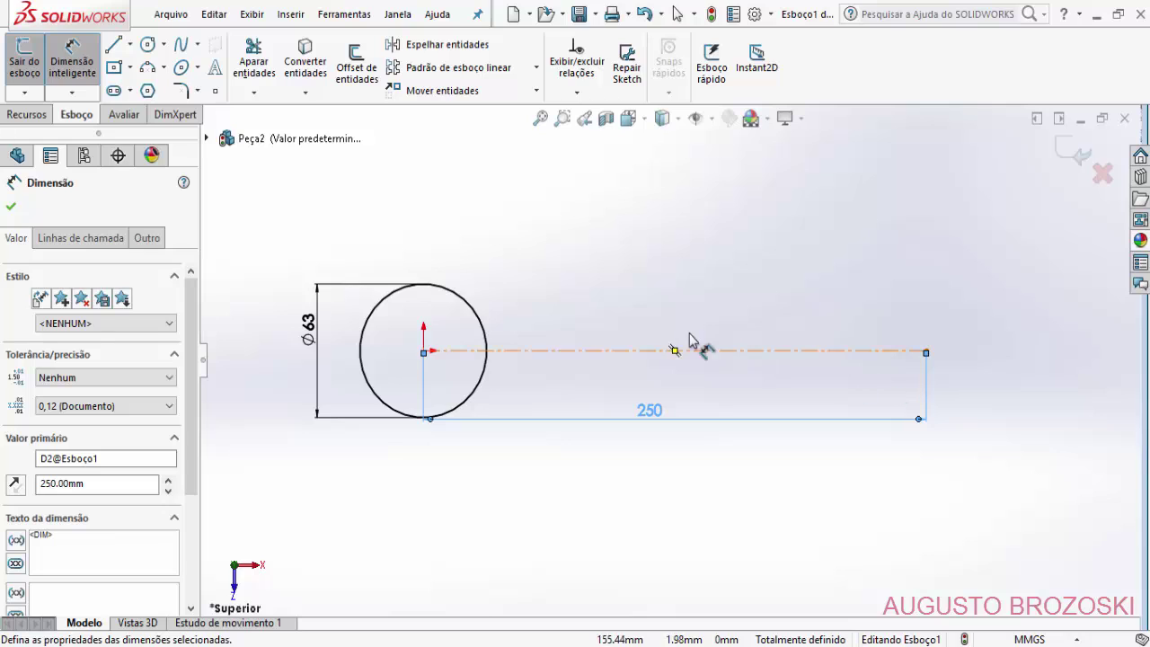
{"action": "left_click", "coordinate": [12, 208]}
- Sketch a circle with a radius of about 16.8 mm centred on the centerline's free end
{"action": "left_click", "coordinate": [147, 44]}
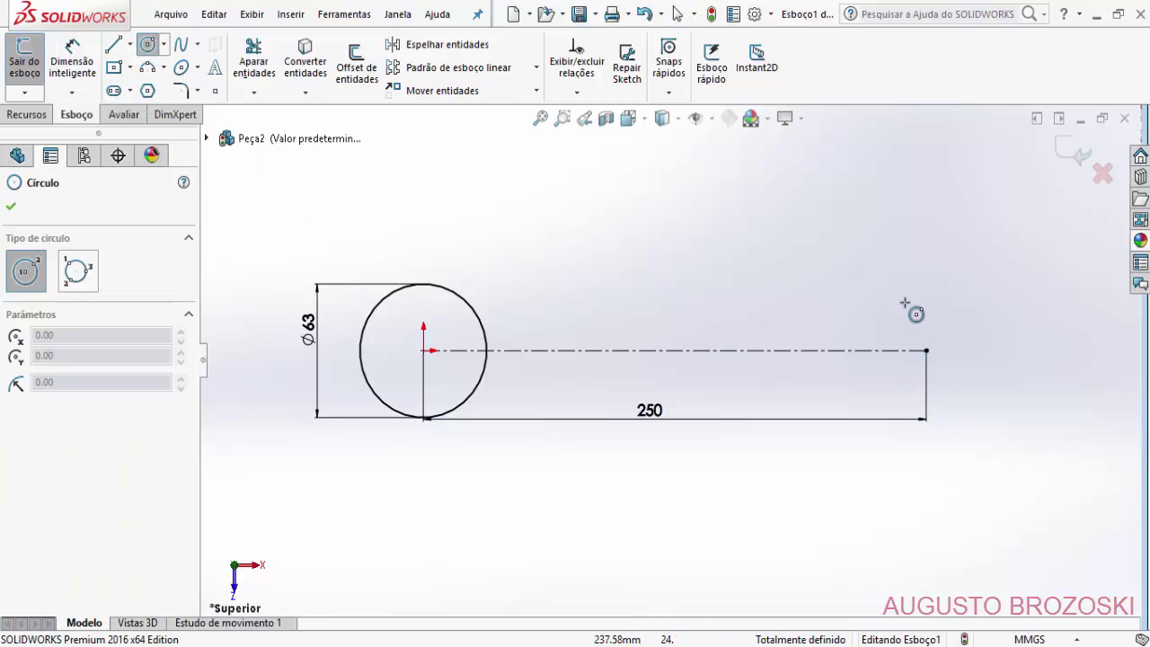
{"action": "left_click", "coordinate": [926, 351]}
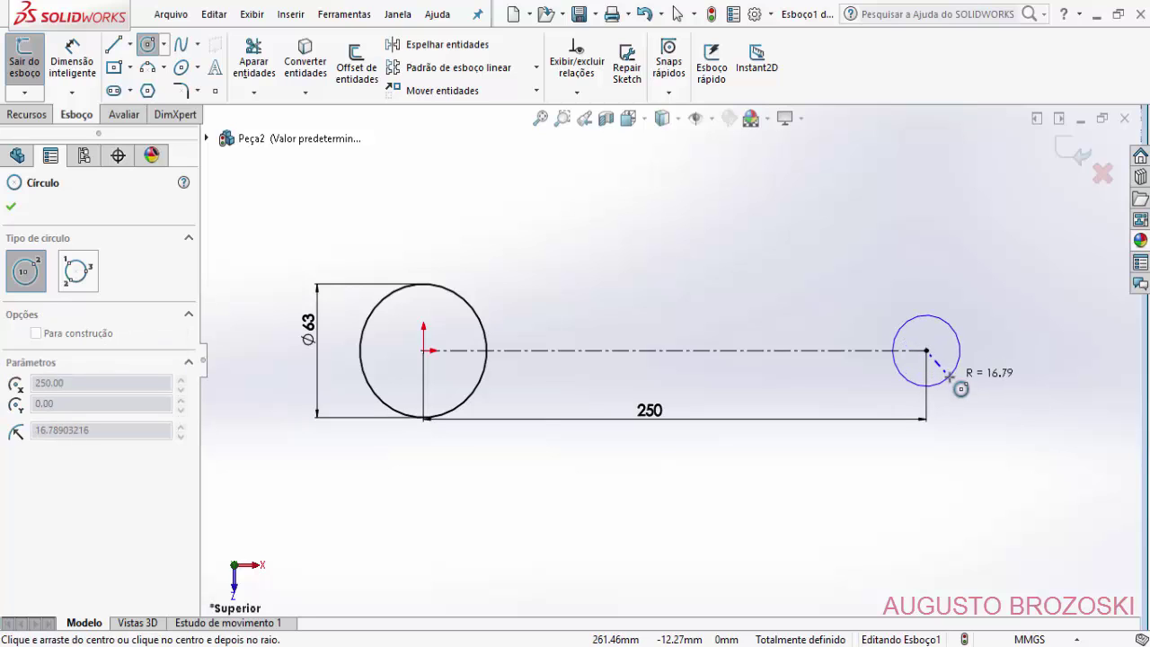
{"action": "left_click", "coordinate": [950, 376]}
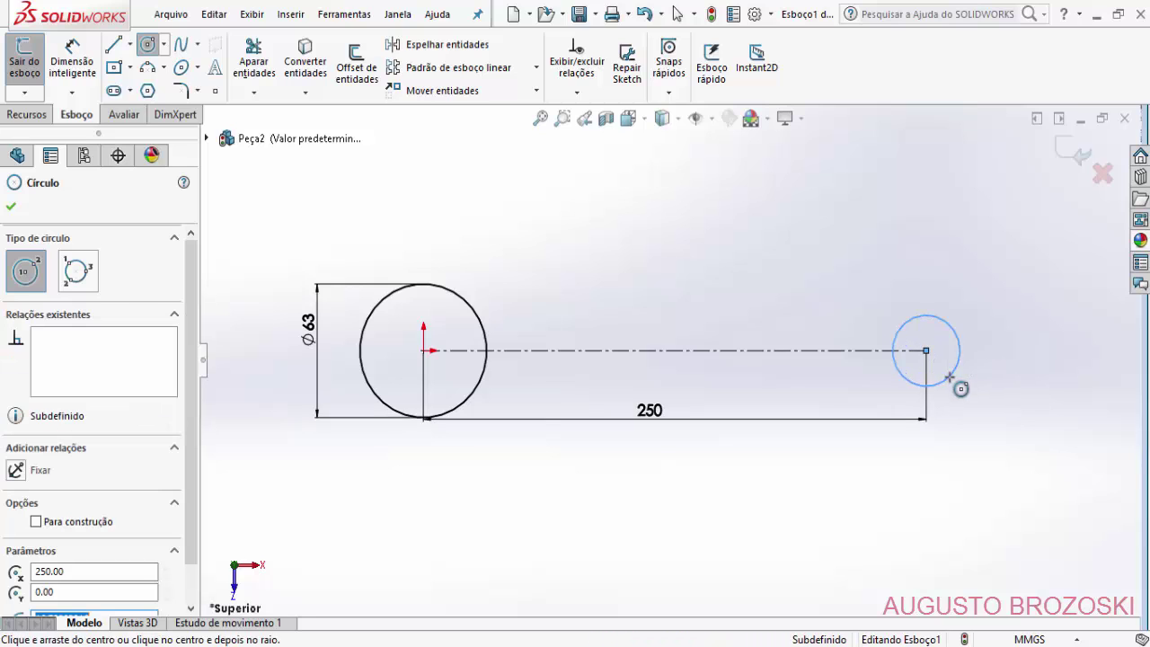
- Check the small-end radius in the profile 01 drawing in Acrobat Reader, then dimension the small circle's diameter as 35 mm in SOLIDWORKS
{"action": "left_click", "coordinate": [80, 54]}
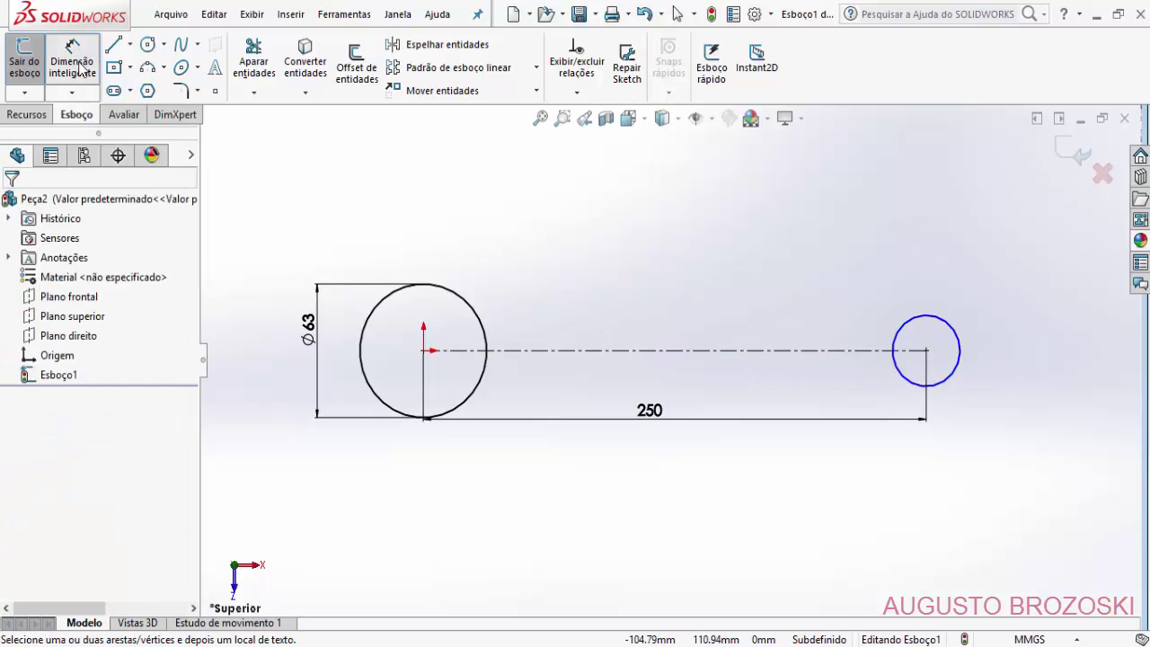
{"action": "left_click", "coordinate": [901, 334]}
{"action": "left_click", "coordinate": [862, 318]}
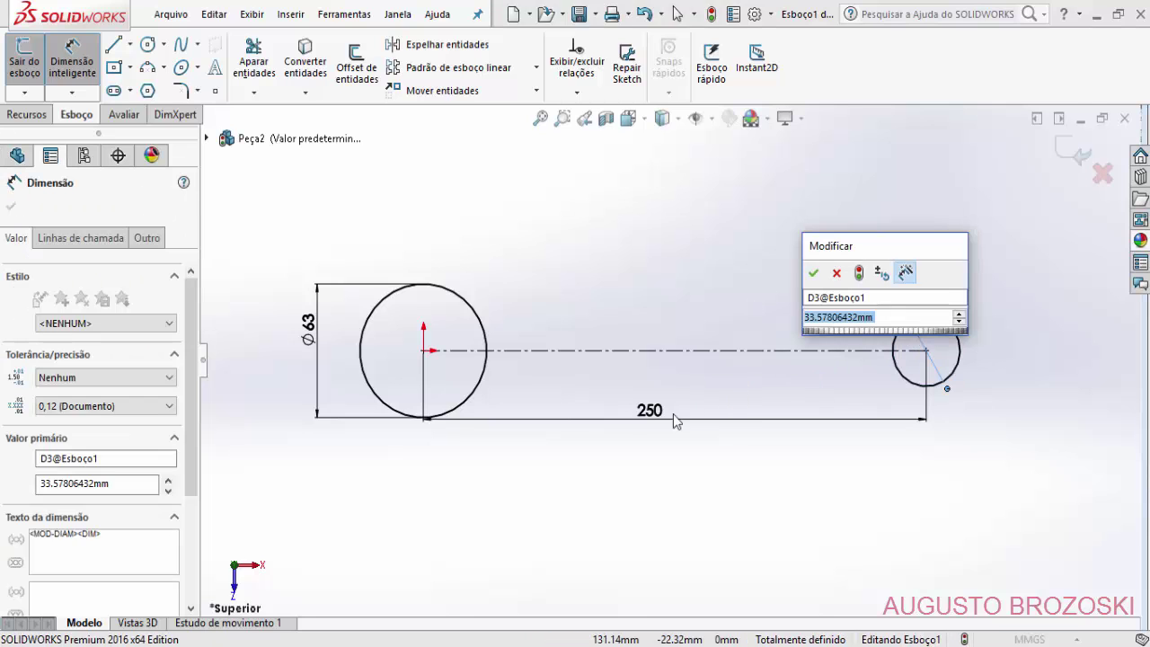
{"action": "mouse_move", "coordinate": [619, 637]}
{"action": "left_click", "coordinate": [600, 592]}
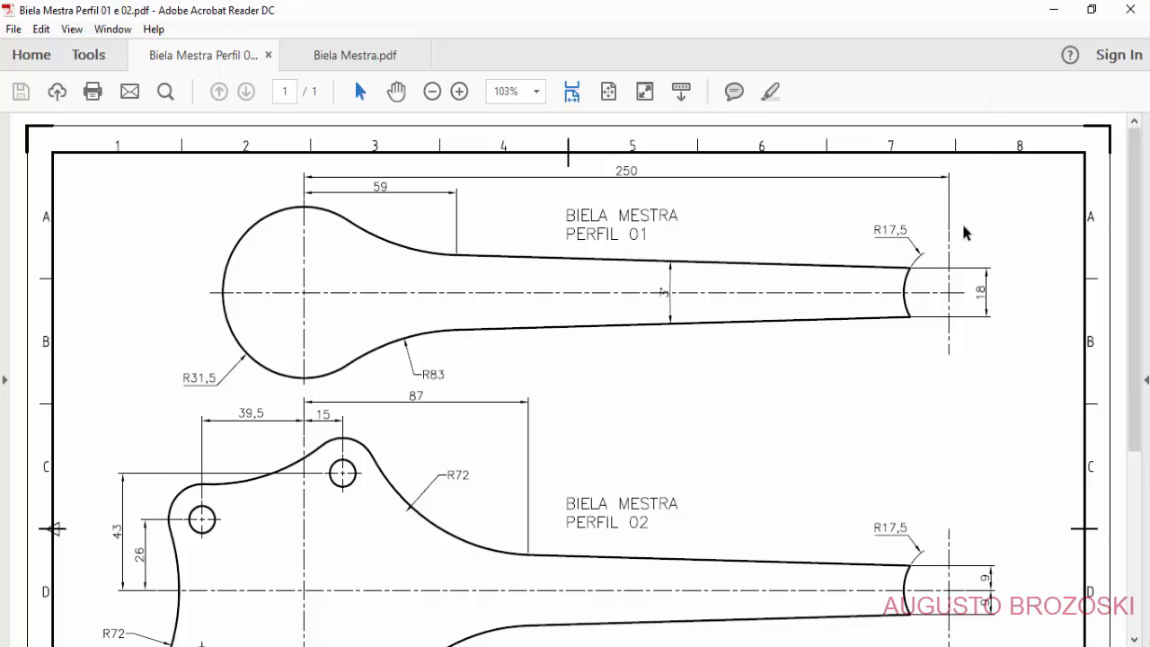
{"action": "left_click", "coordinate": [1053, 10]}
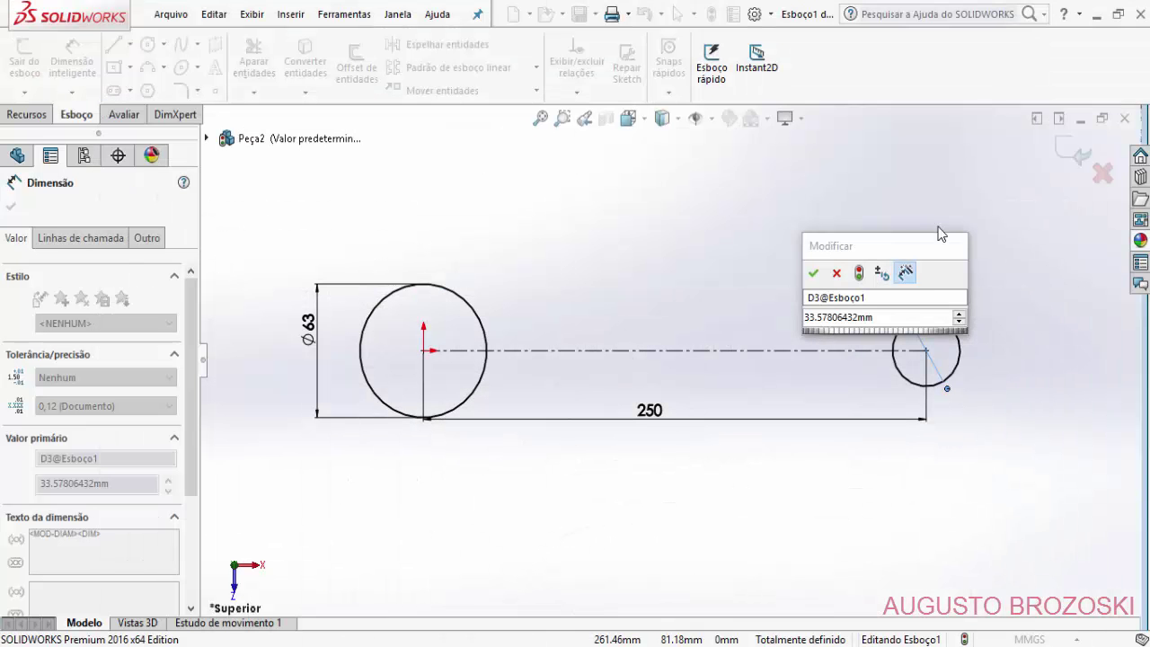
{"action": "double_click", "coordinate": [896, 319]}
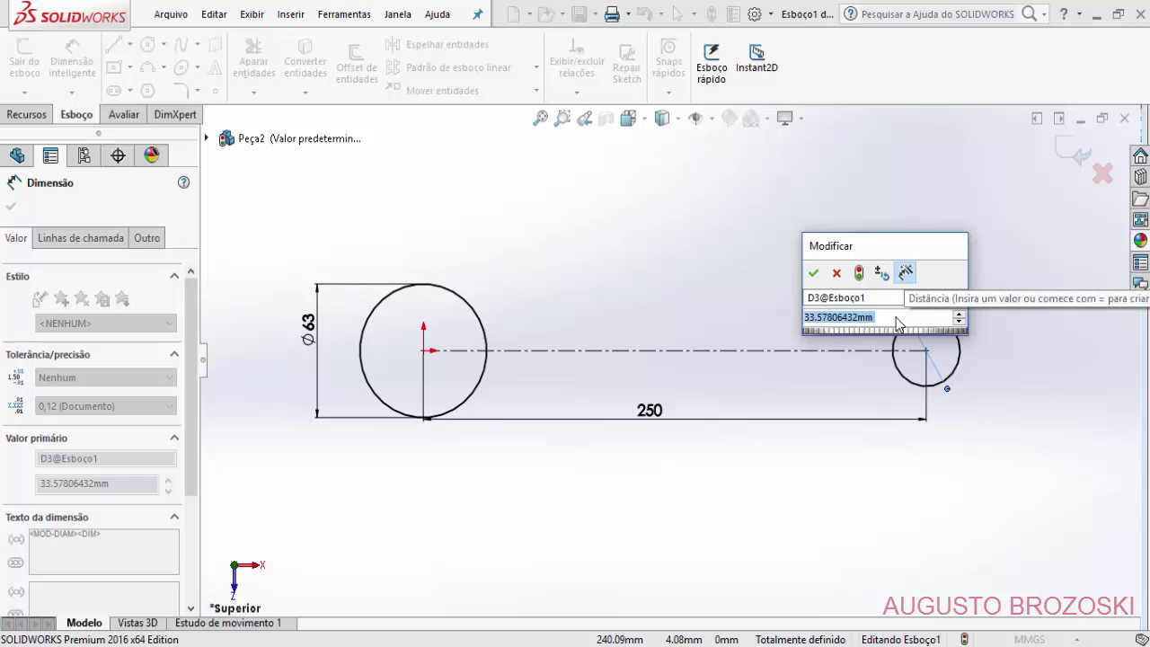
{"action": "type", "text": "35"}
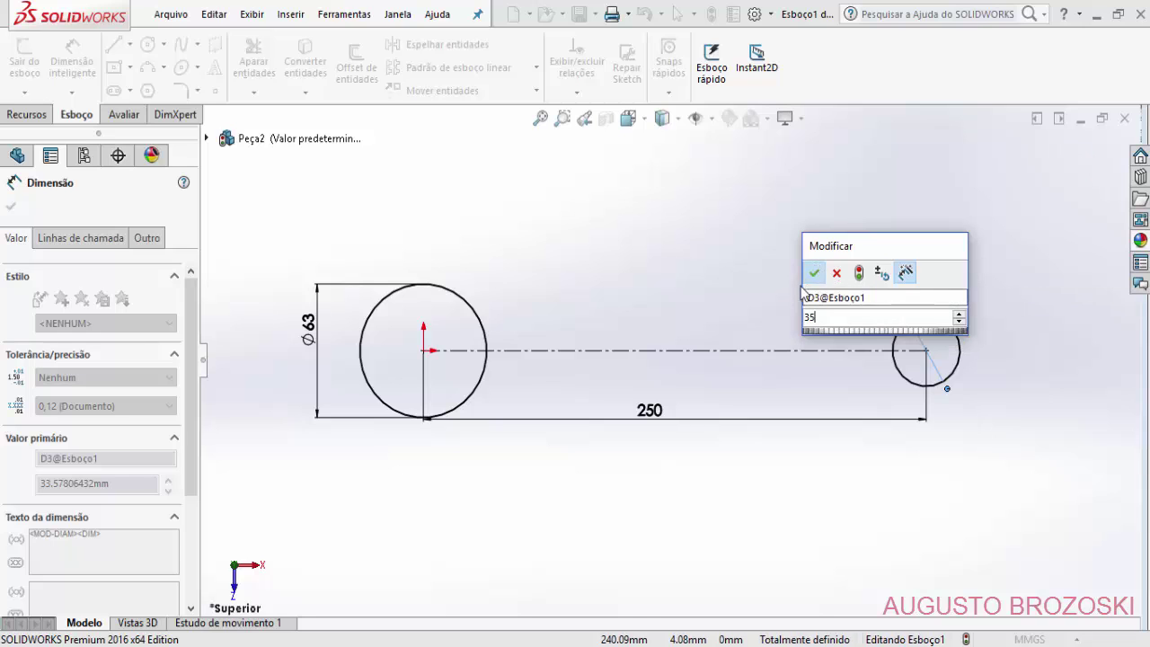
{"action": "left_click", "coordinate": [812, 273]}
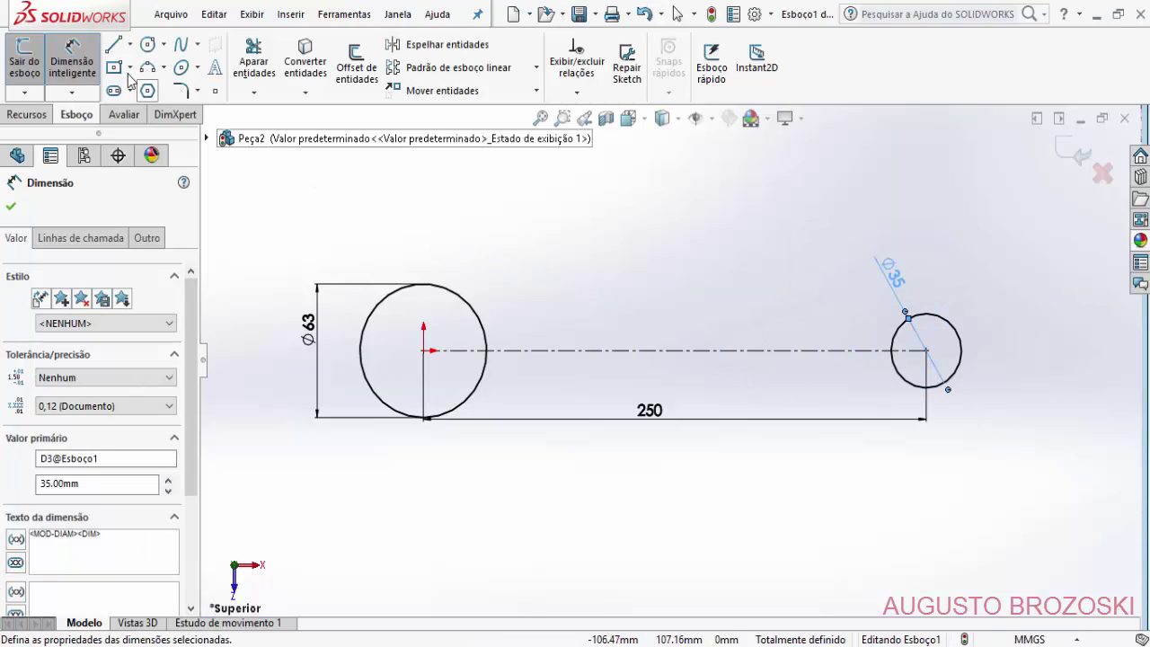
- Sketch a line above the centerline, sloping down from between the two circles to just beyond the 35 mm circle
{"action": "left_click", "coordinate": [113, 47]}
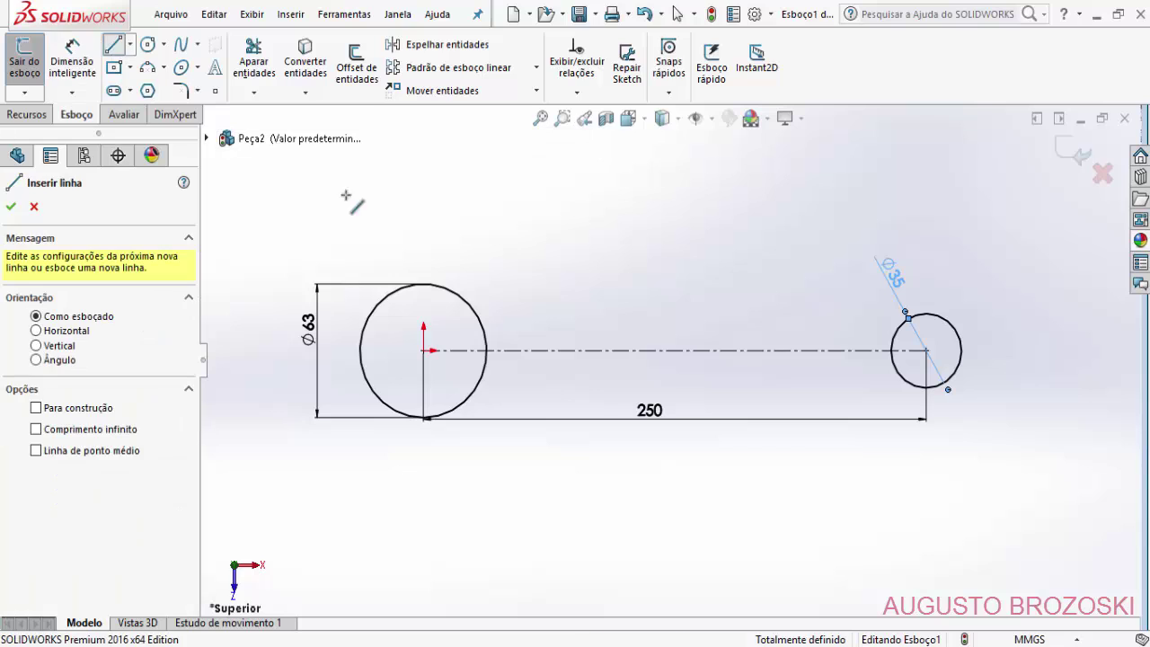
{"action": "left_click", "coordinate": [559, 308]}
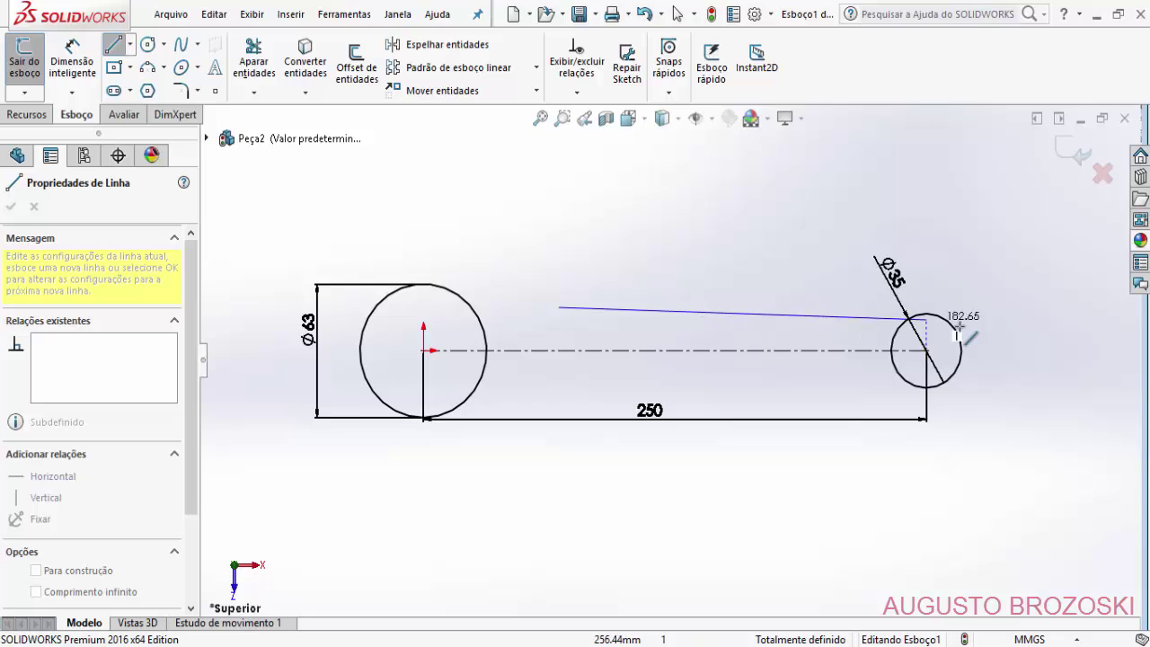
{"action": "left_click", "coordinate": [994, 339]}
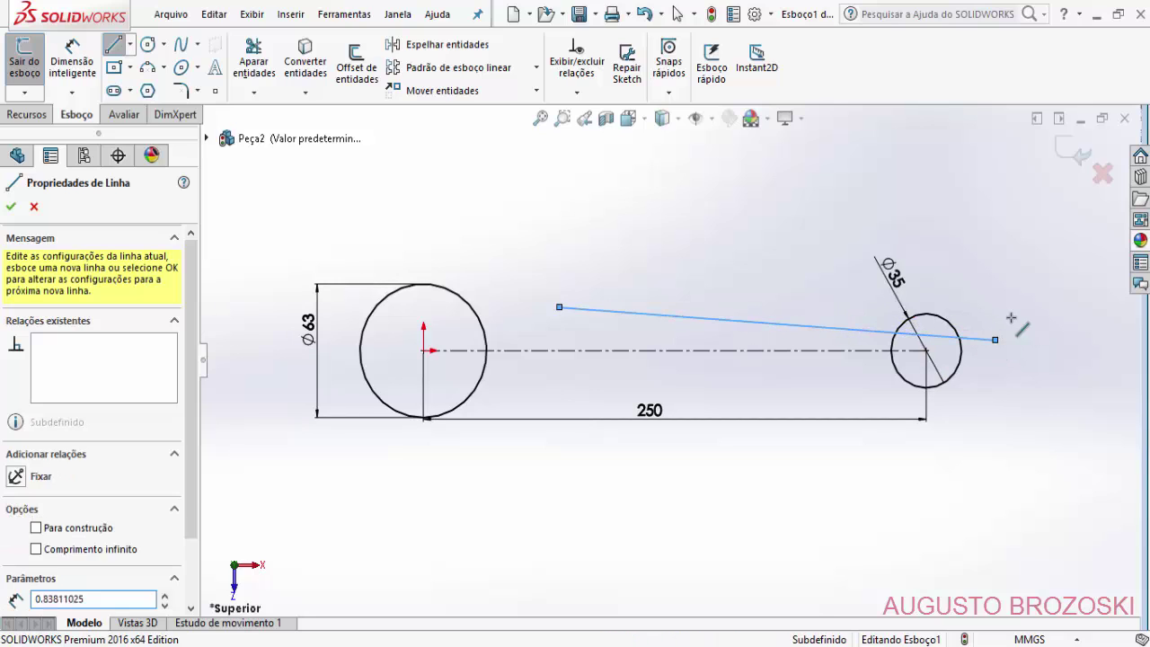
{"action": "key", "text": "Escape"}
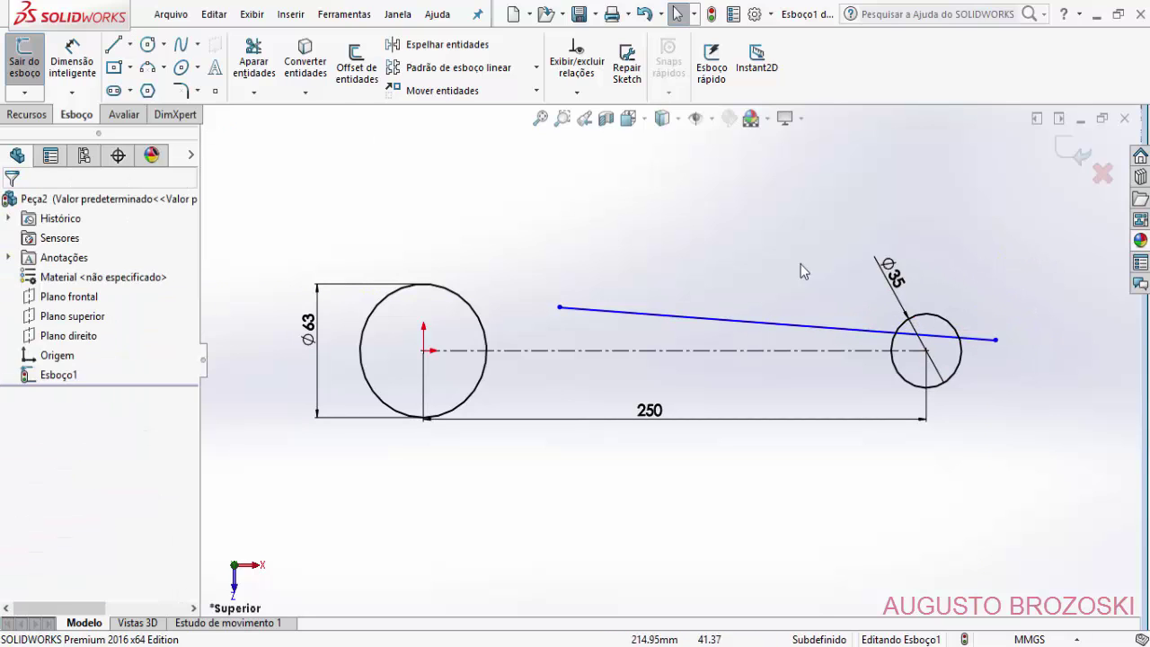
- Sketch a circle about 100 mm in diameter above the centerline, centred at about X 55.7, Y 79.5 mm
{"action": "left_click", "coordinate": [149, 46]}
{"action": "left_click", "coordinate": [534, 182]}
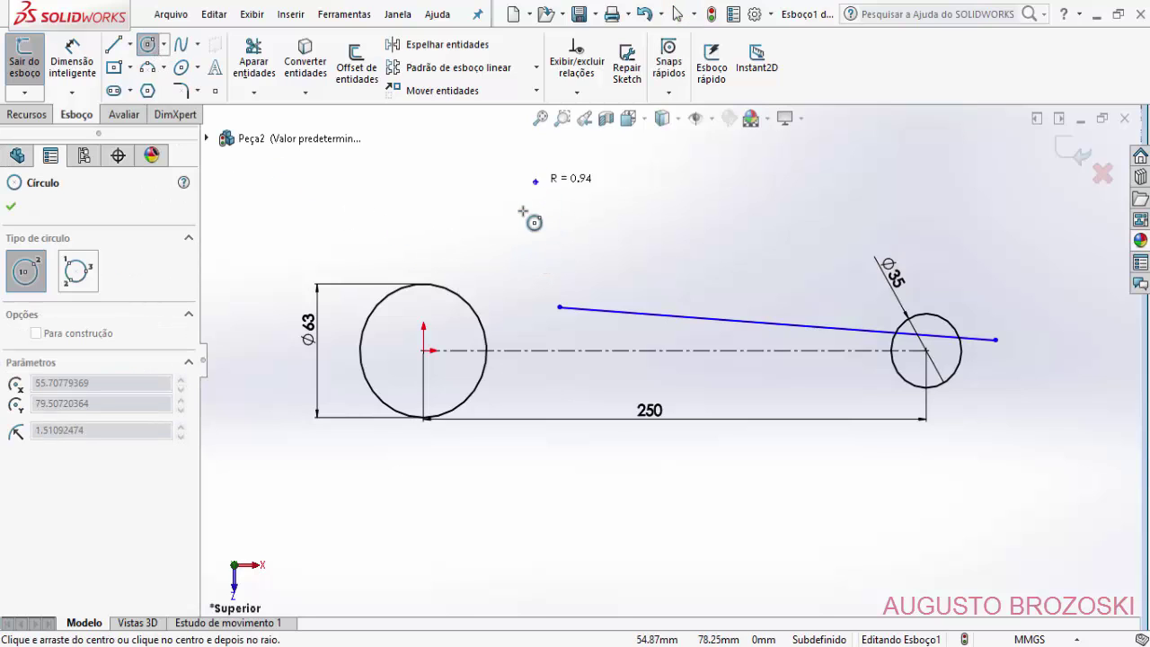
{"action": "left_click", "coordinate": [519, 286]}
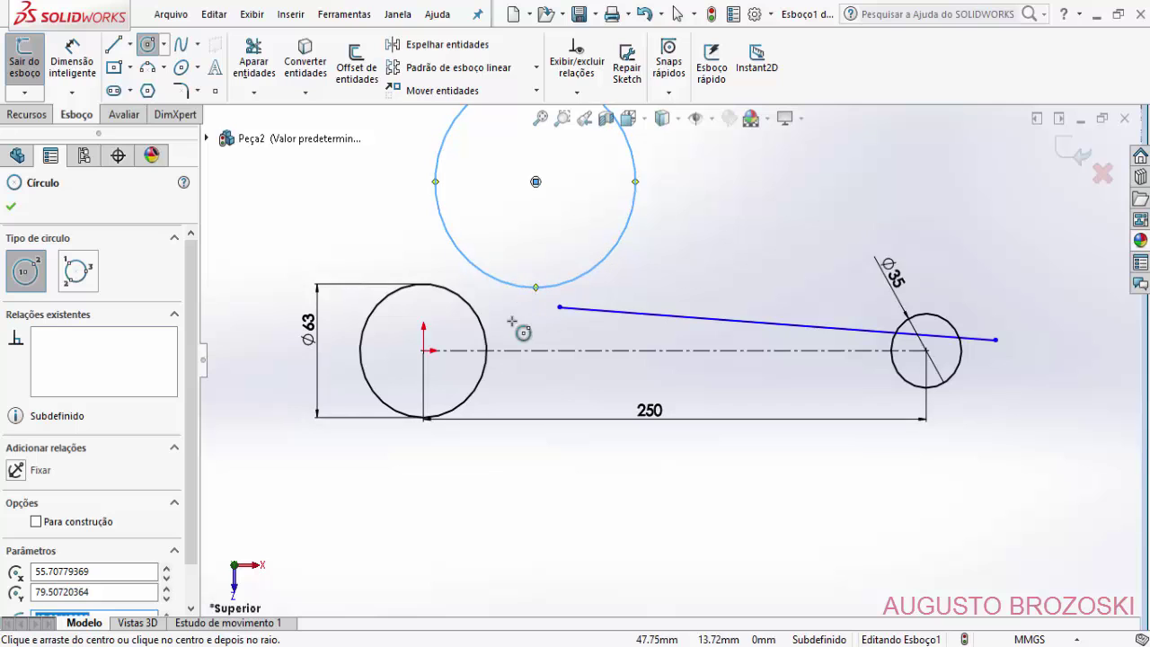
- Consult the arc radii in the drawing in Acrobat Reader, then dimension the upper circle's diameter as 144 mm in SOLIDWORKS
{"action": "left_click", "coordinate": [71, 55]}
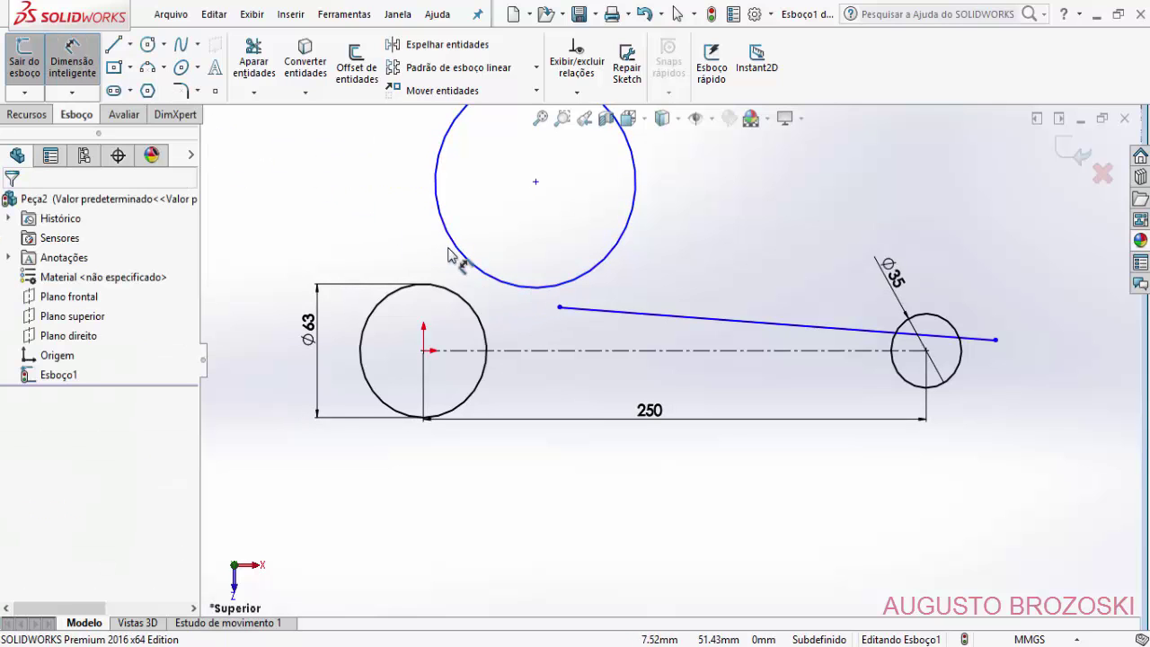
{"action": "left_click", "coordinate": [471, 263]}
{"action": "left_click", "coordinate": [503, 247]}
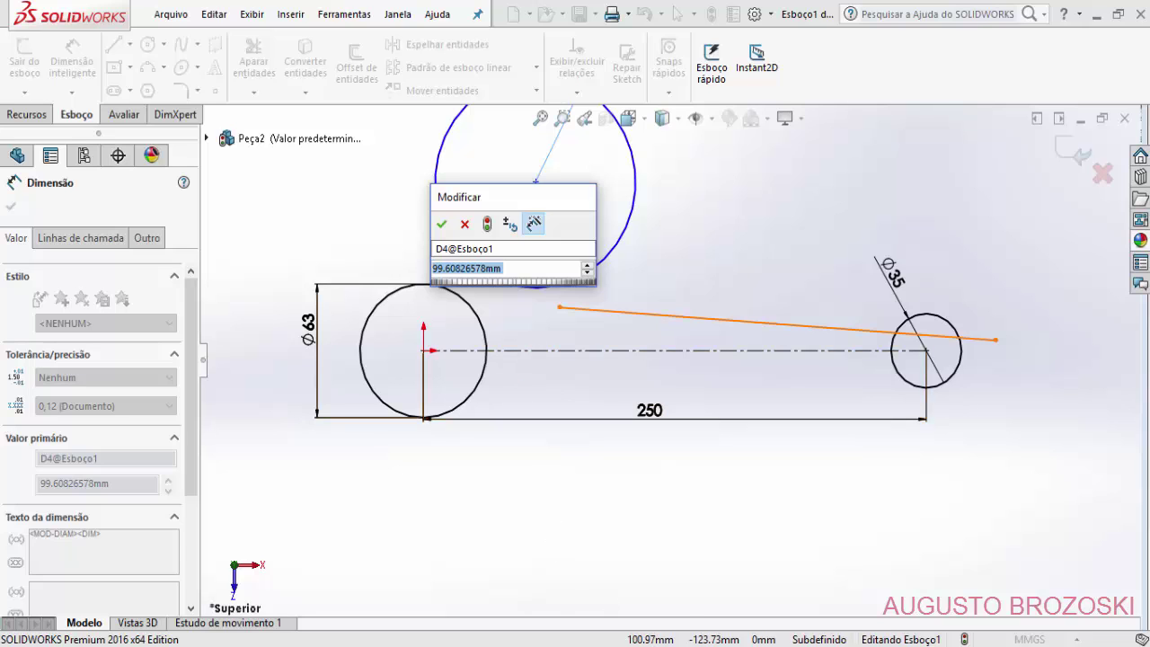
{"action": "left_click", "coordinate": [590, 566]}
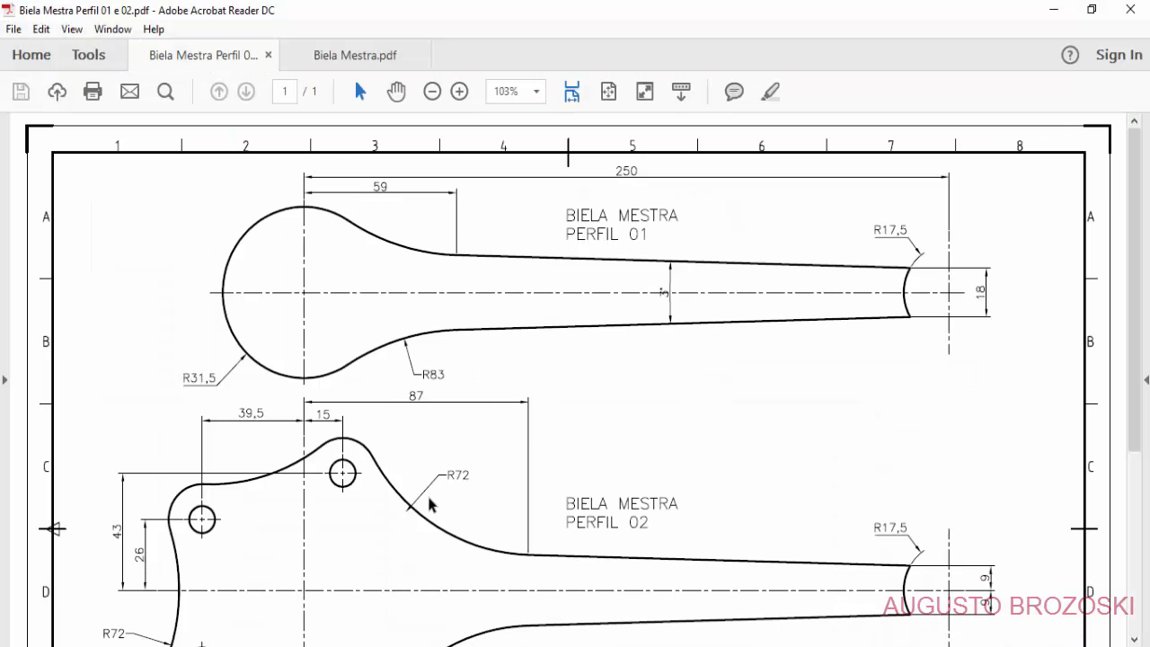
{"action": "key", "text": "alt+Tab"}
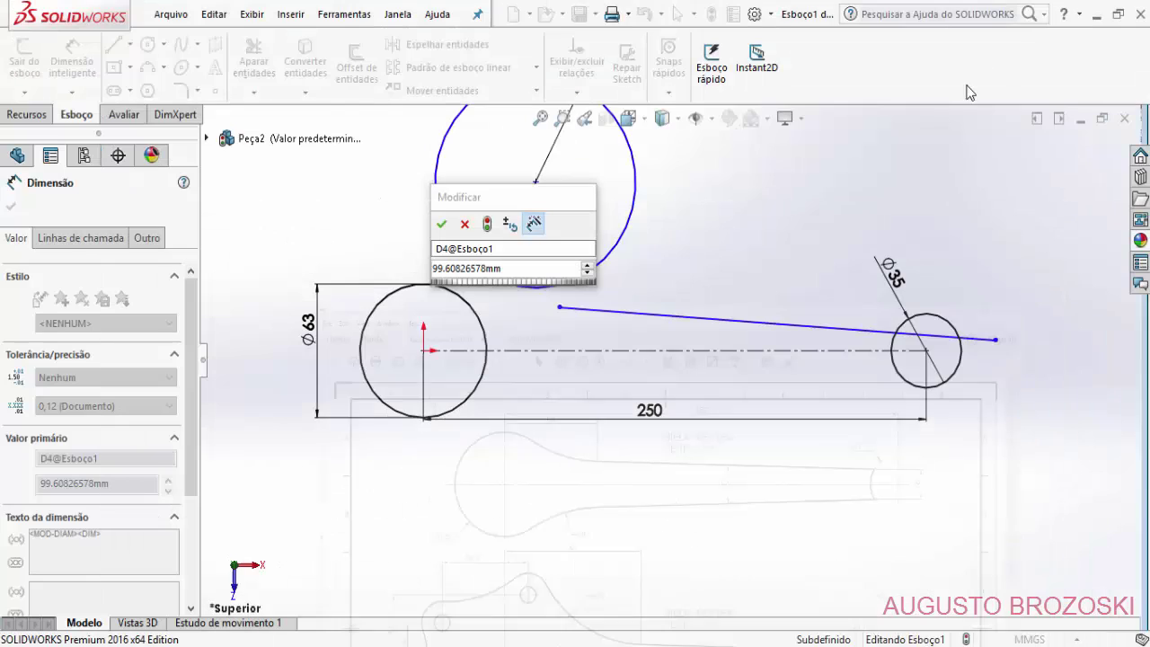
{"action": "type", "text": "144"}
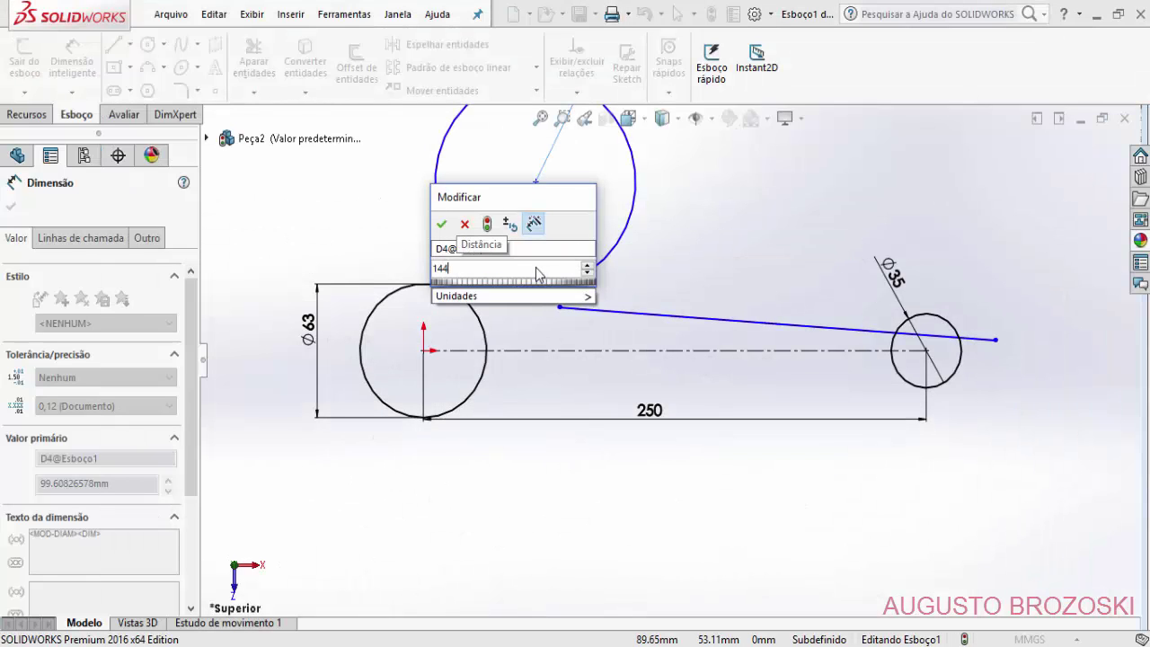
{"action": "key", "text": "Return"}
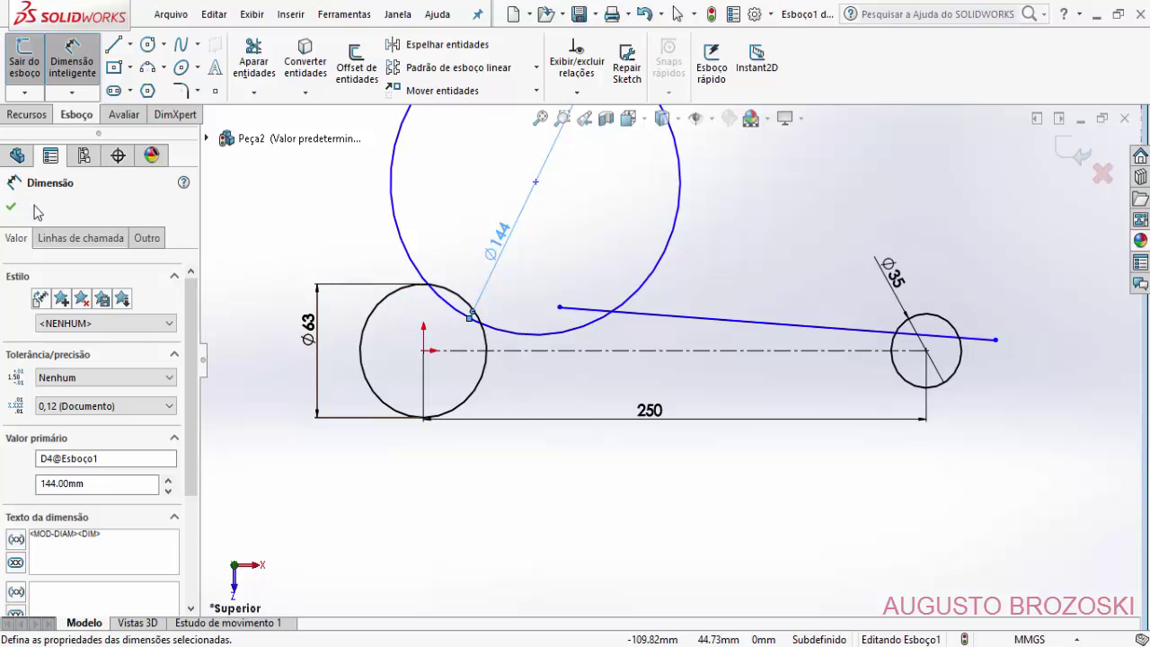
{"action": "left_click", "coordinate": [11, 208]}
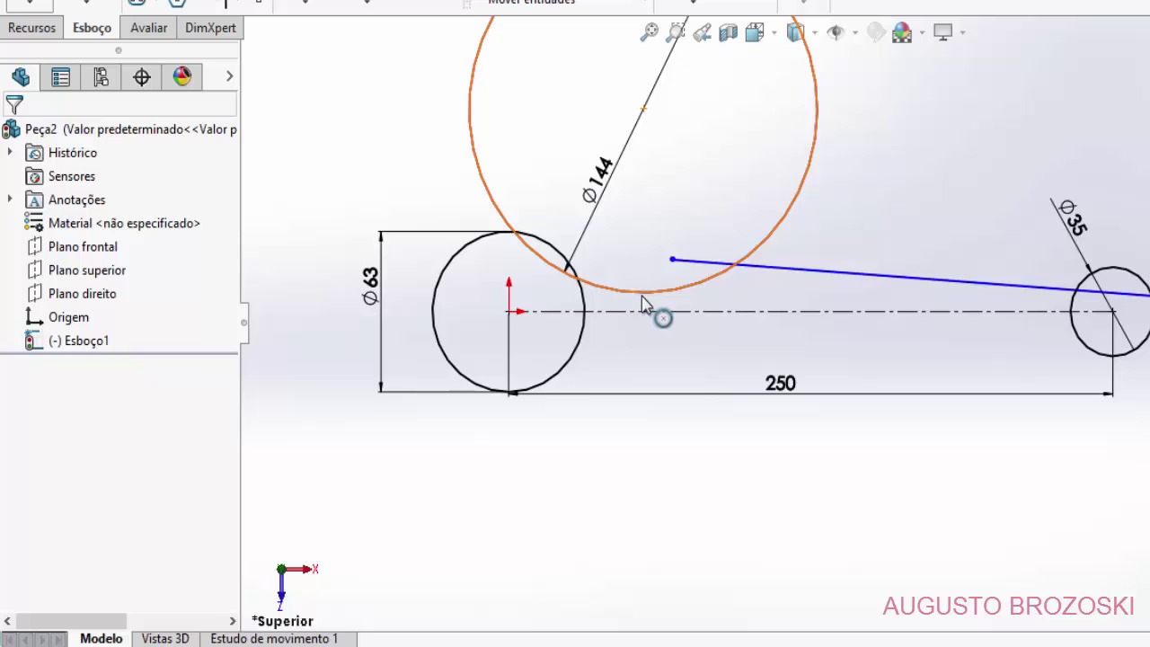
- Add a tangent relation between the 144 mm circle and the sloping line
{"action": "left_click", "coordinate": [669, 296]}
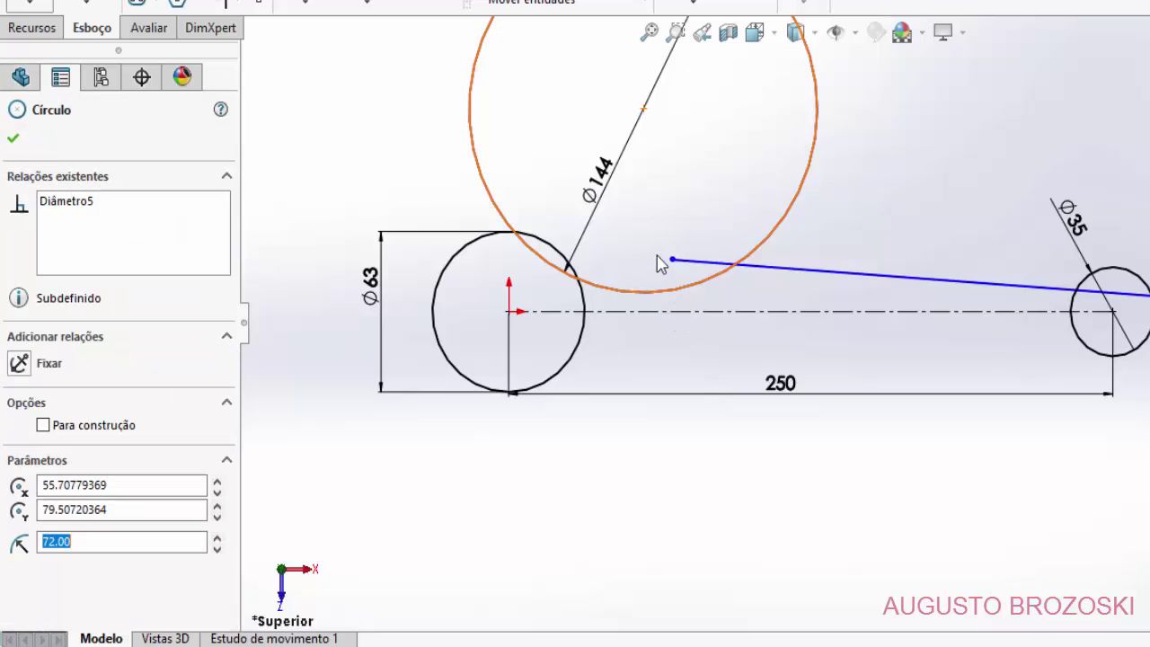
{"action": "left_click", "coordinate": [714, 263]}
{"action": "left_click", "coordinate": [625, 291], "text": "ctrl"}
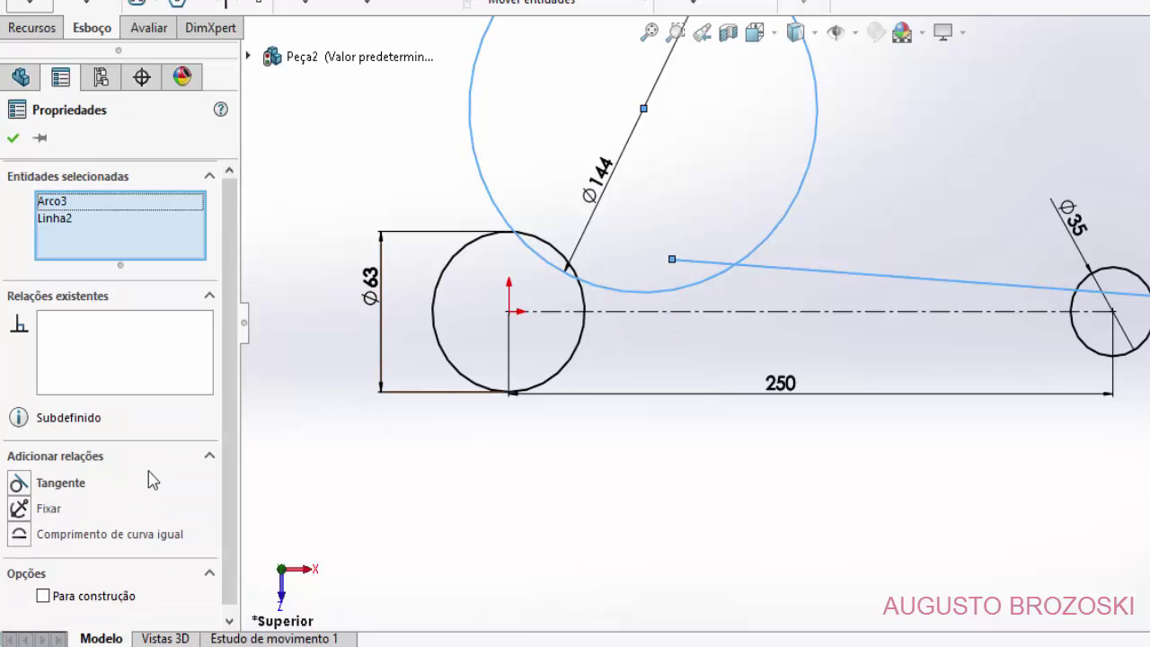
{"action": "left_click", "coordinate": [20, 484]}
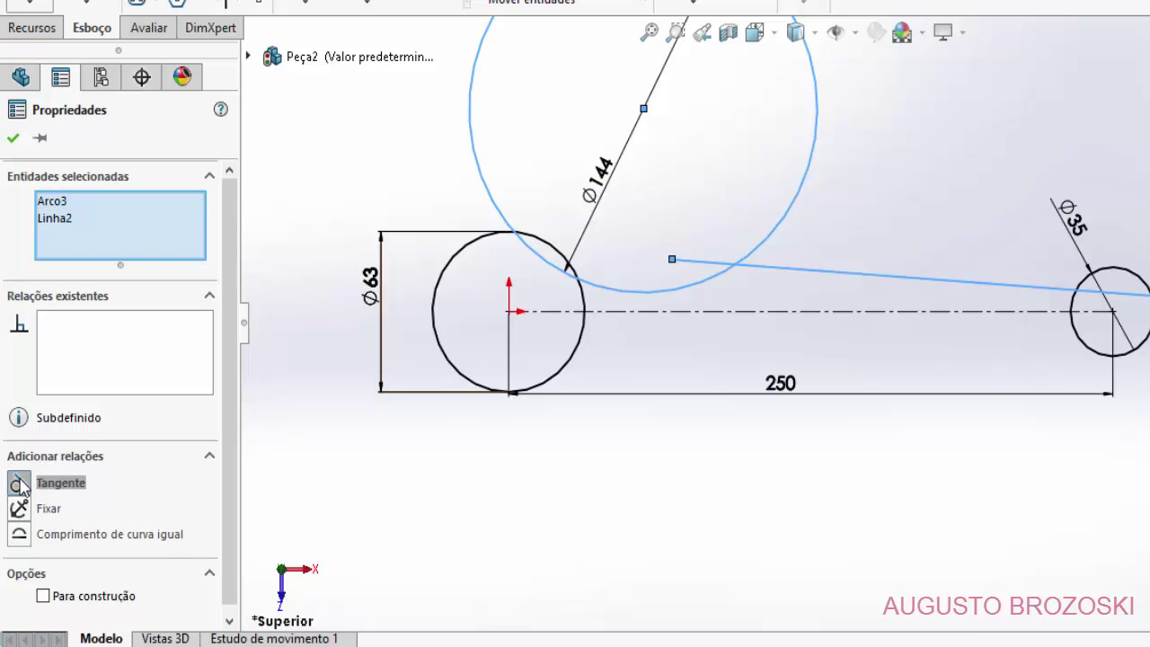
- Add a tangent relation between the 144 mm circle and the 63 mm circle
{"action": "left_click", "coordinate": [14, 140]}
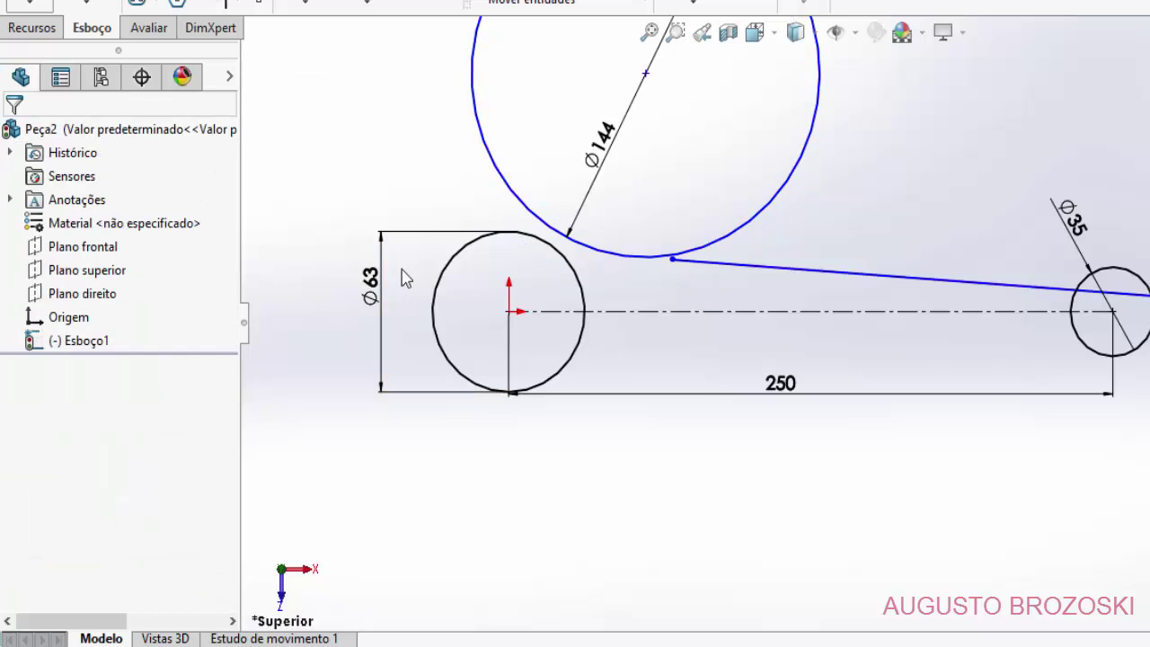
{"action": "left_click", "coordinate": [525, 212]}
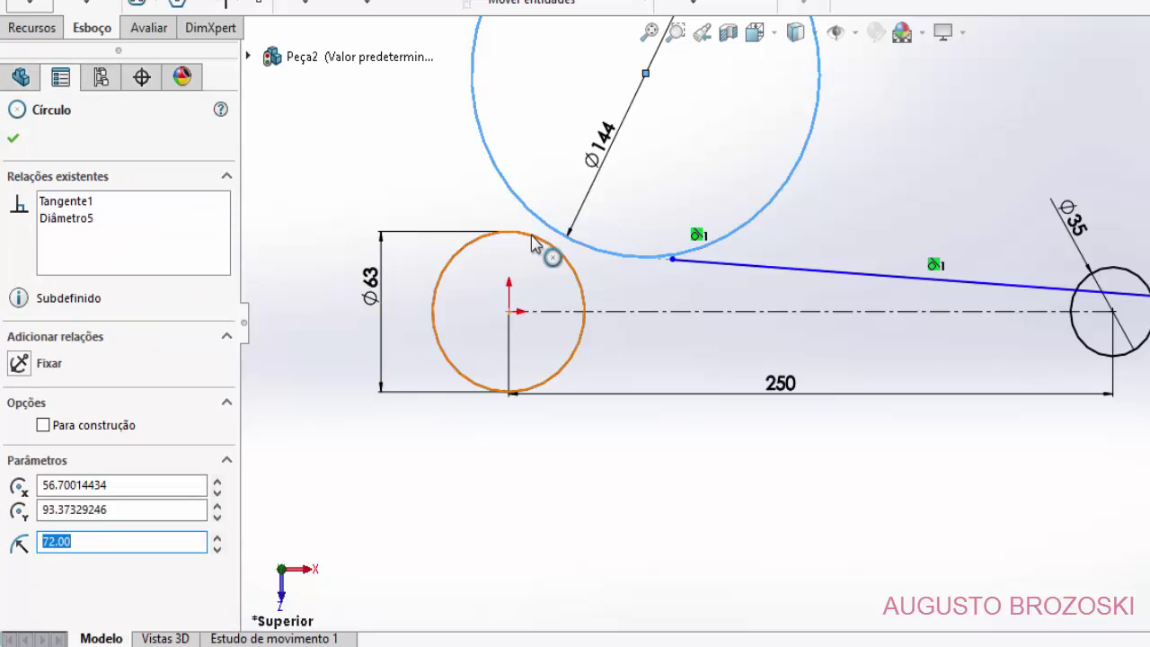
{"action": "left_click", "coordinate": [534, 243], "text": "ctrl"}
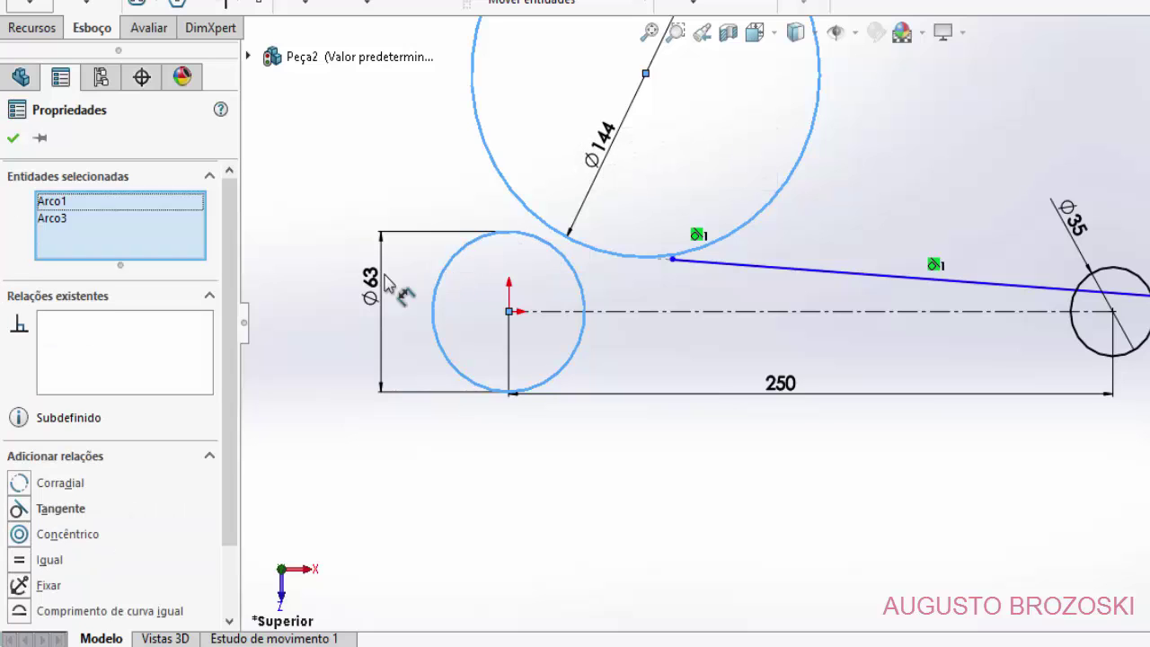
{"action": "left_click", "coordinate": [19, 508]}
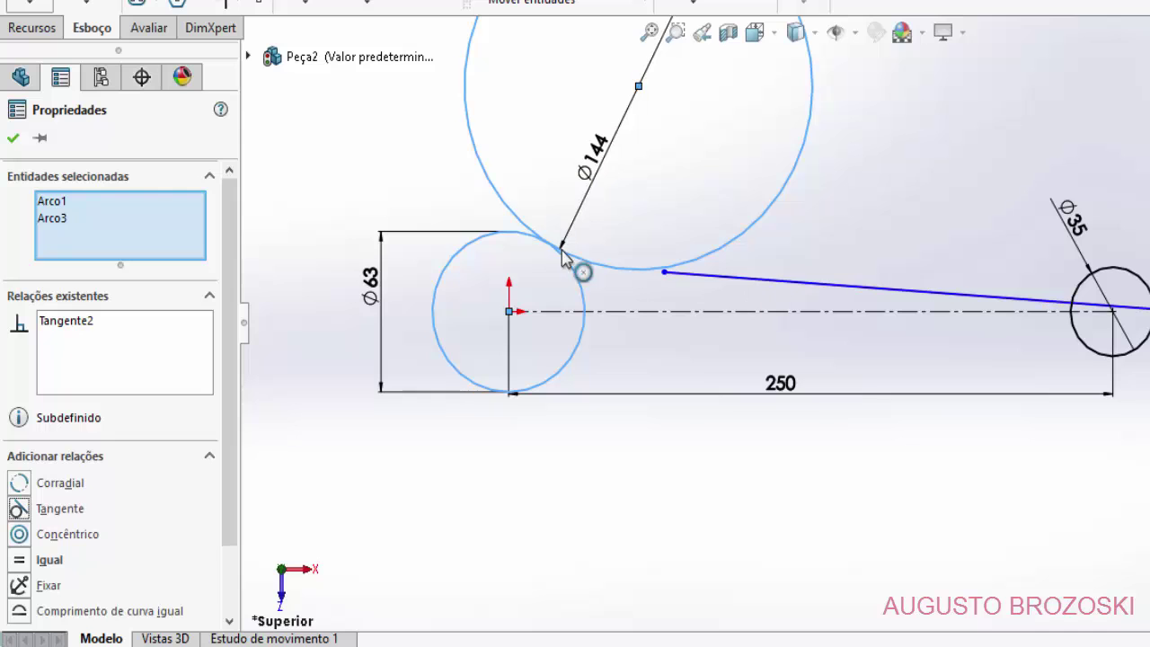
{"action": "left_click", "coordinate": [15, 141]}
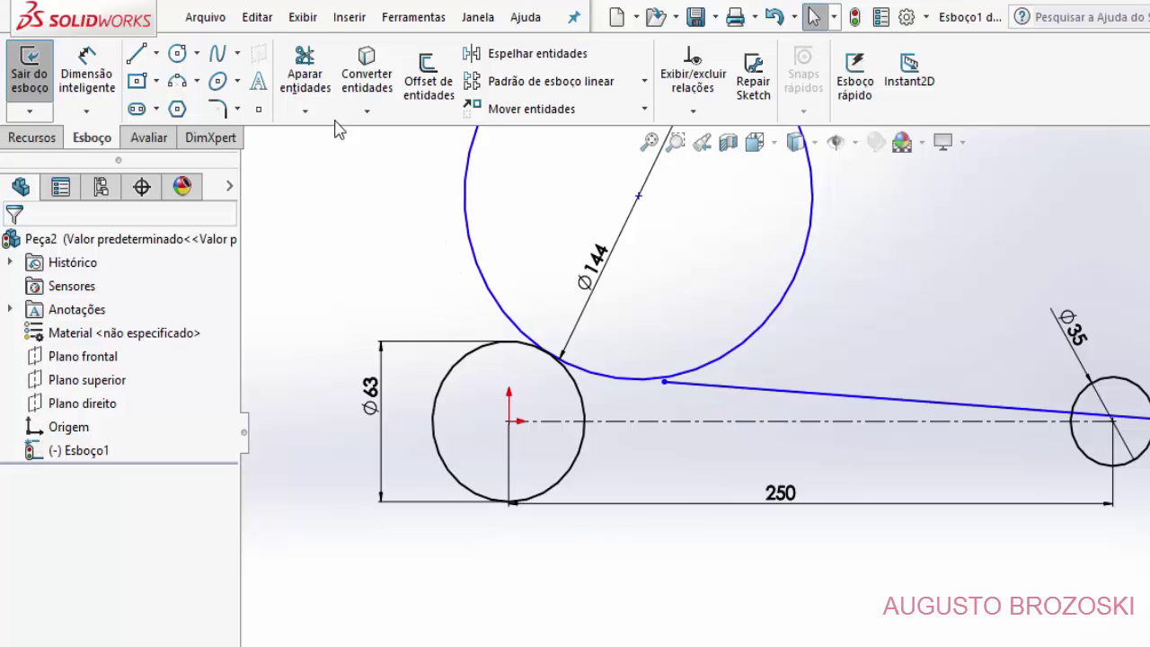
- Extend the near end of the sloping line to the 144 mm circle
{"action": "left_click", "coordinate": [305, 110]}
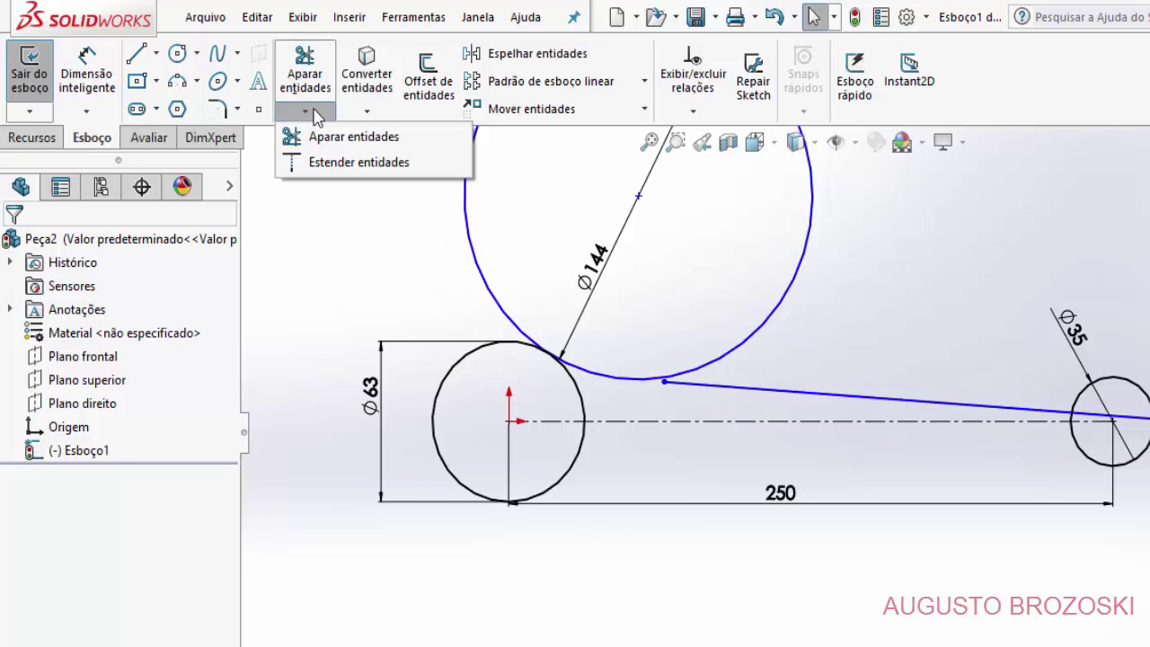
{"action": "left_click", "coordinate": [333, 164]}
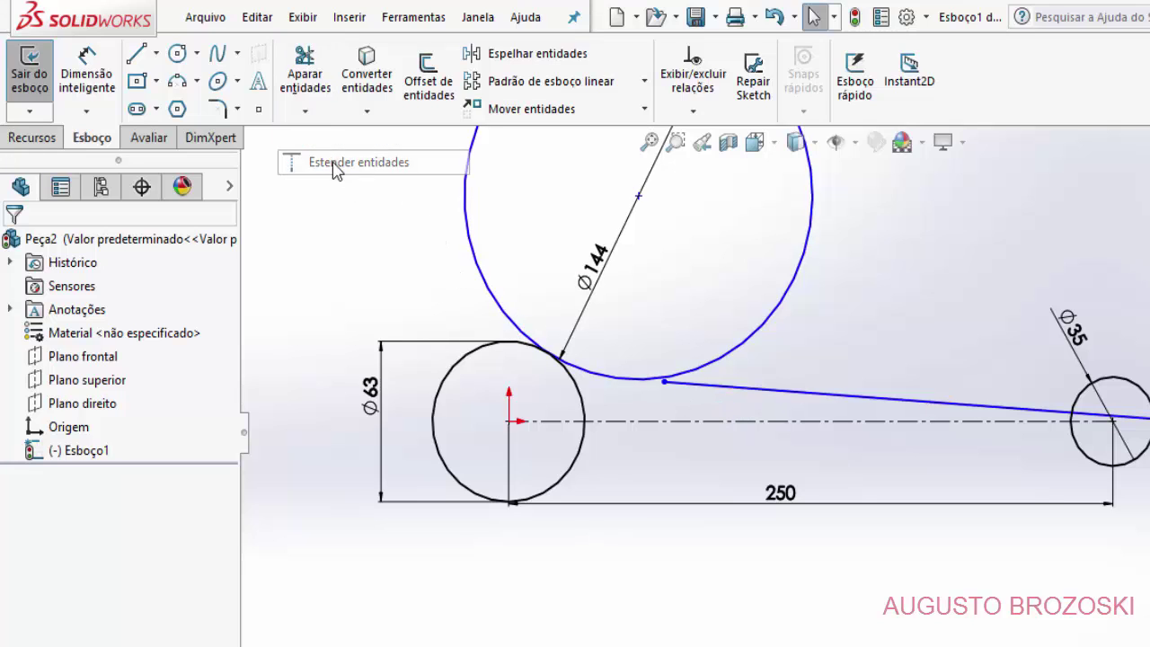
{"action": "left_click", "coordinate": [700, 388]}
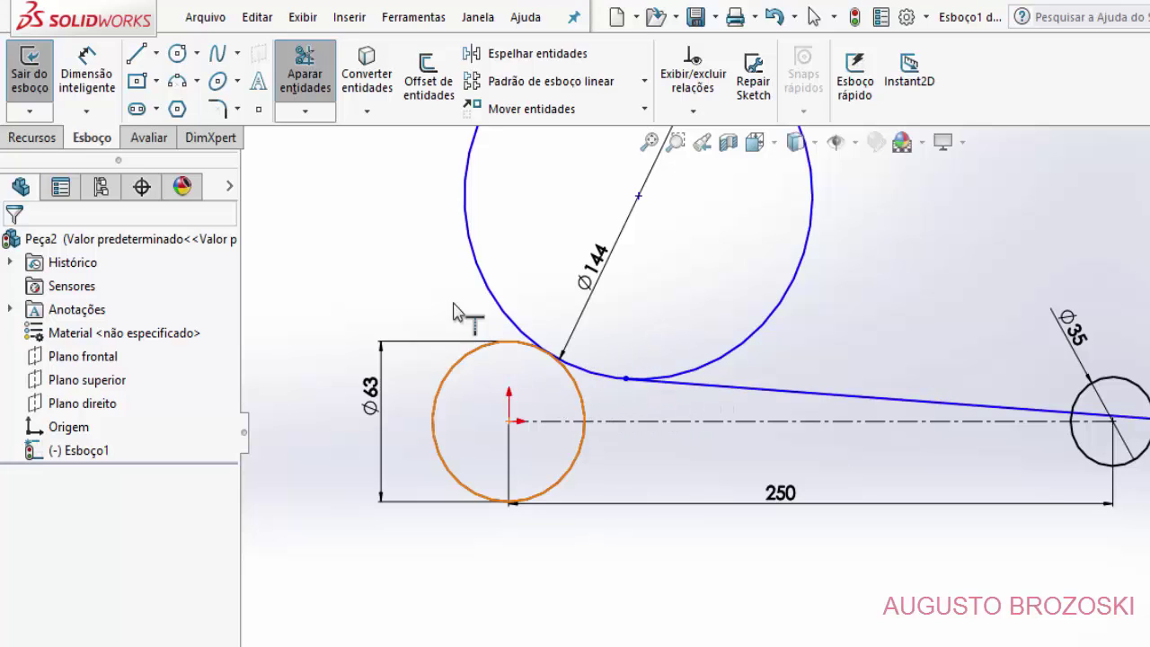
- Trim the 144 mm circle to the arc joining the 63 mm circle and sloping line, and trim the line at the 35 mm circle's near edge
{"action": "left_click", "coordinate": [305, 113]}
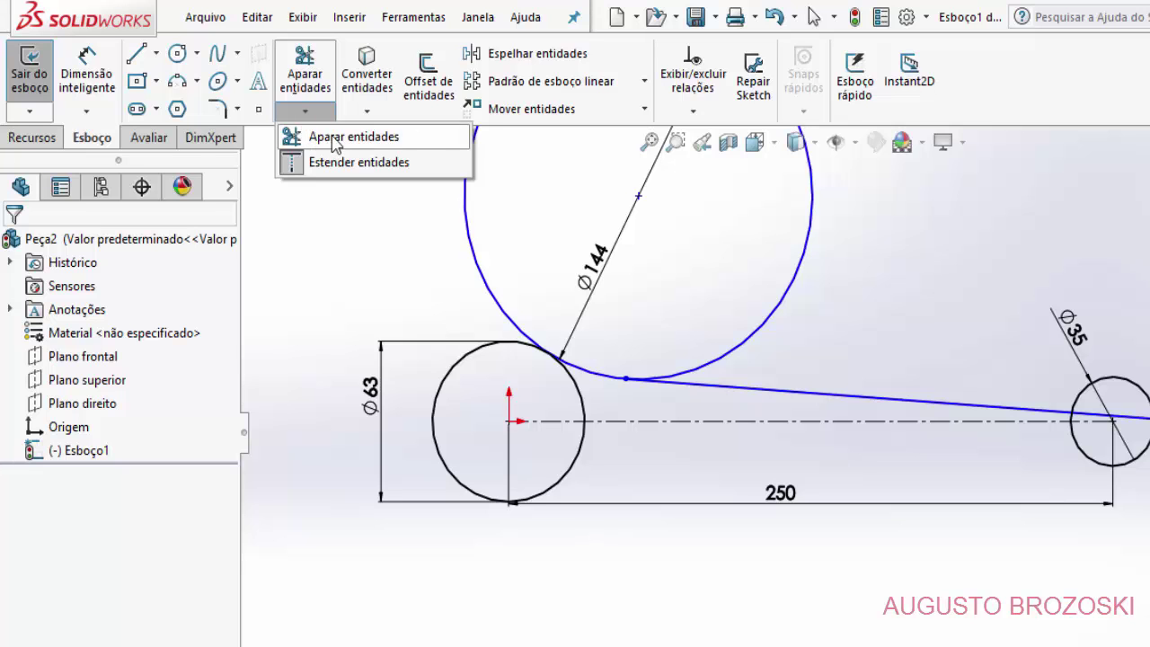
{"action": "left_click", "coordinate": [334, 143]}
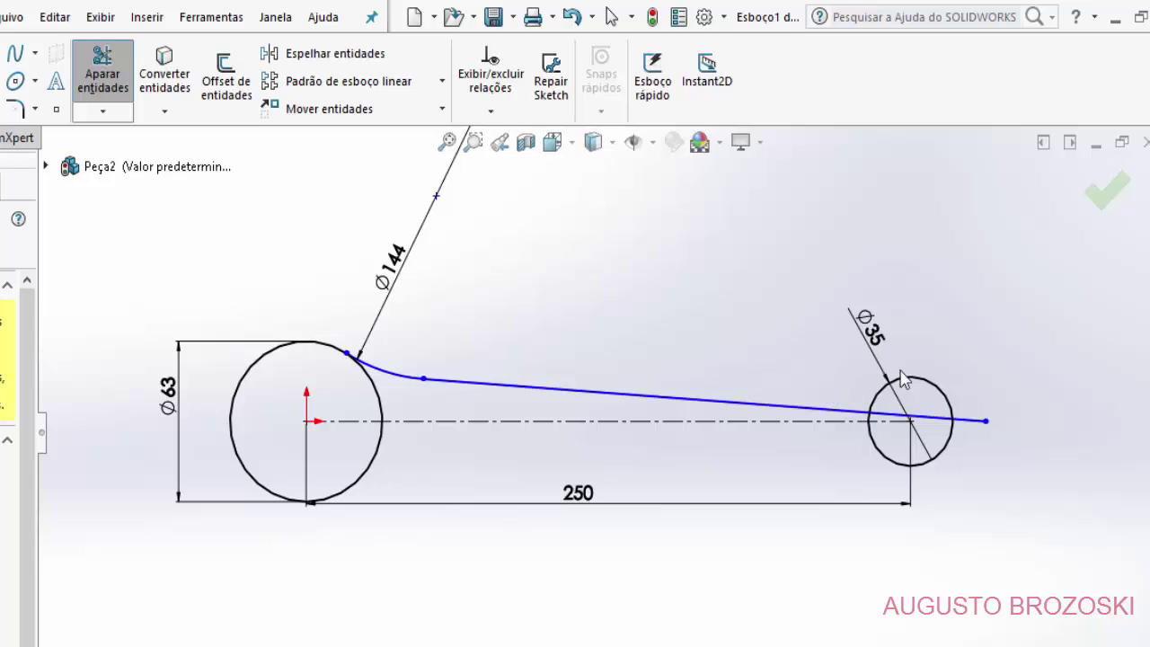
{"action": "scroll", "coordinate": [1029, 396], "scroll_direction": "down", "scroll_amount": 2}
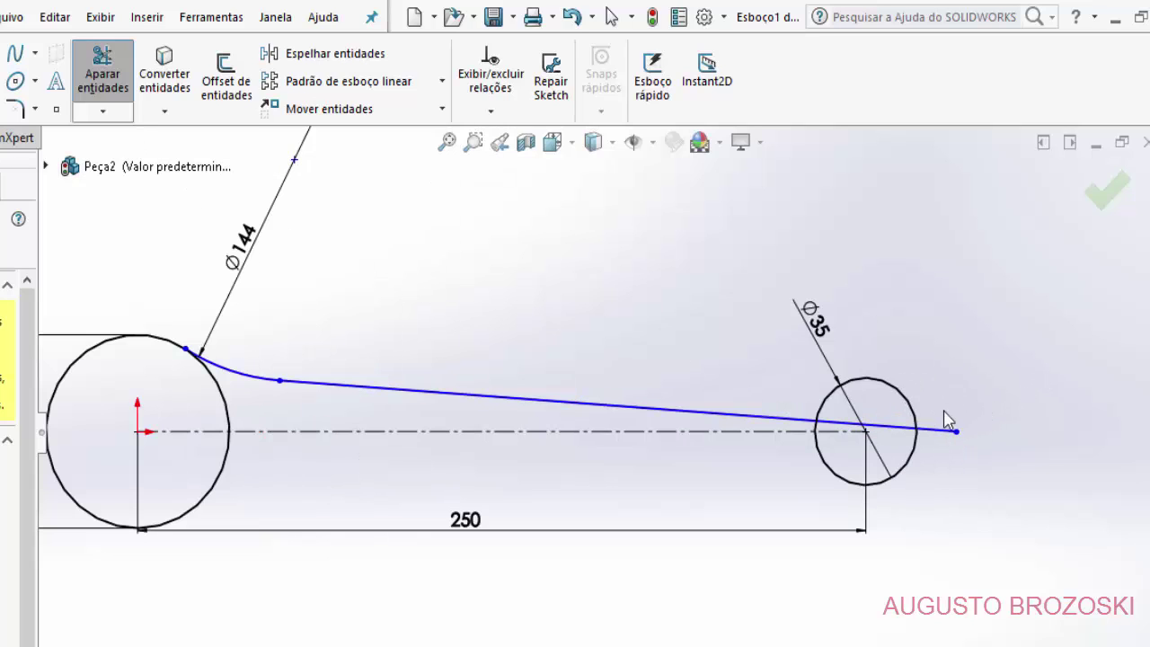
{"action": "left_click_drag", "start_coordinate": [943, 411], "coordinate": [929, 468]}
{"action": "left_click_drag", "start_coordinate": [887, 427], "coordinate": [884, 438]}
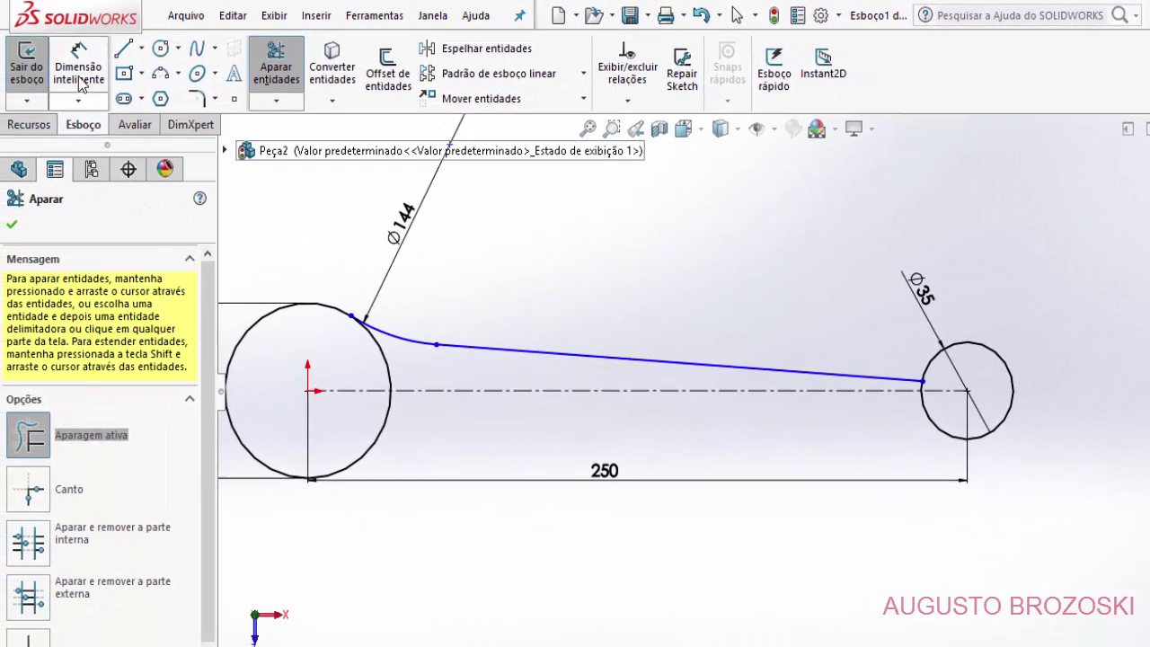
- Dimension the vertical distance from the sloping line's end to the 35 mm circle's centre as 9 mm, consulting the drawing in Acrobat Reader
{"action": "left_click", "coordinate": [76, 72]}
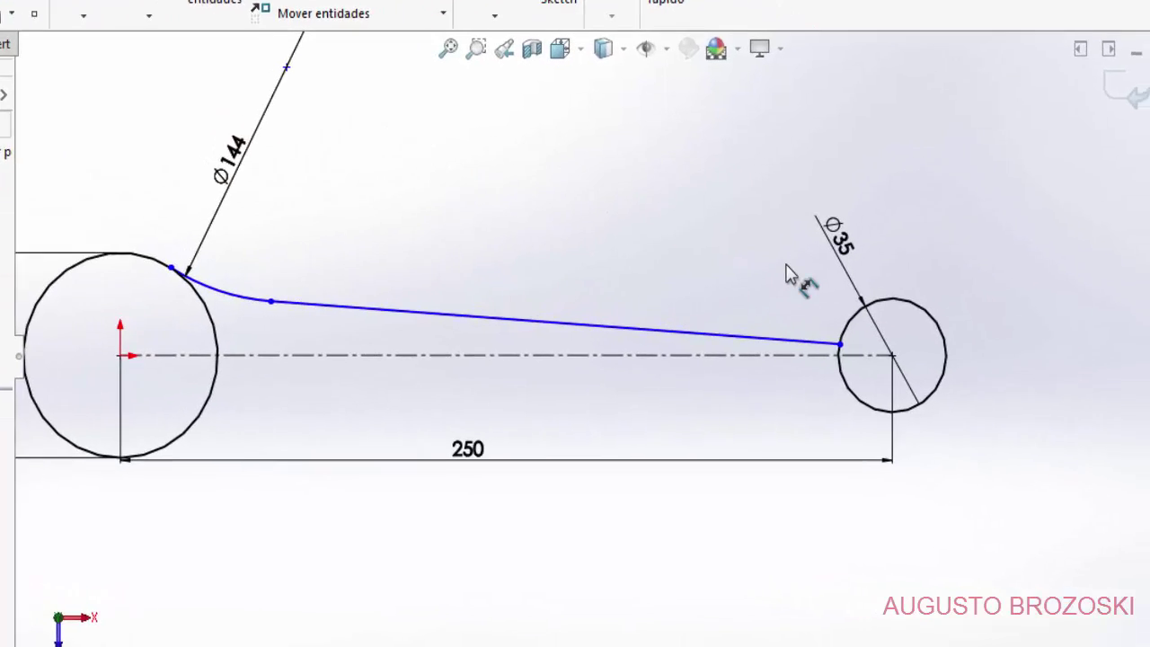
{"action": "left_click", "coordinate": [757, 307]}
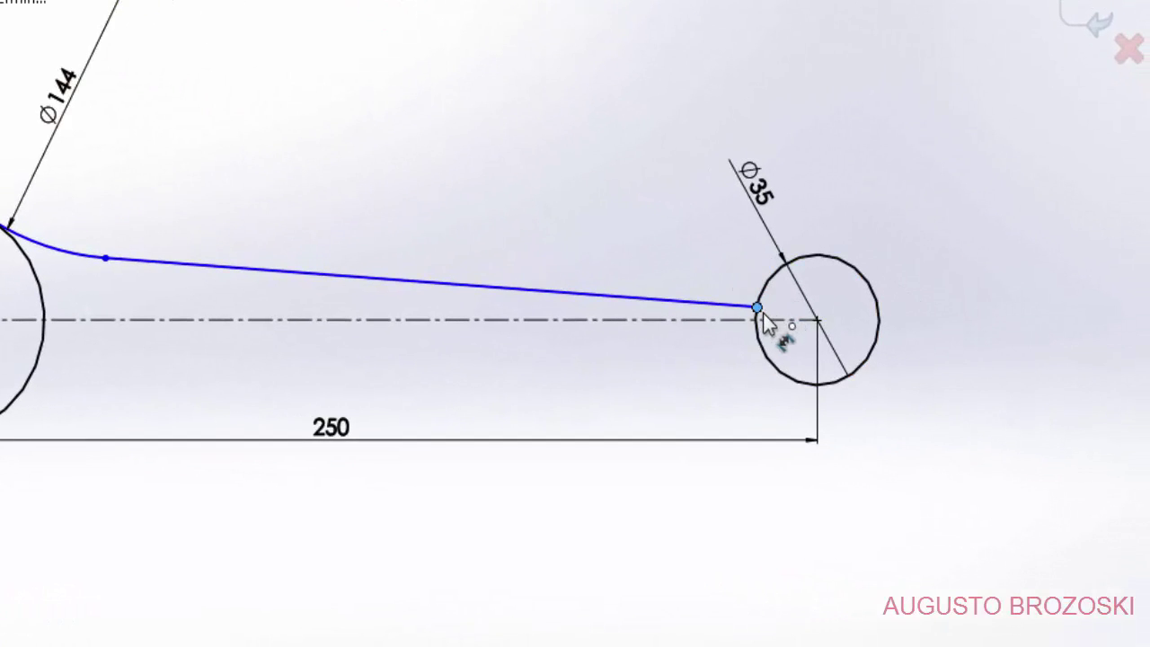
{"action": "left_click", "coordinate": [817, 320]}
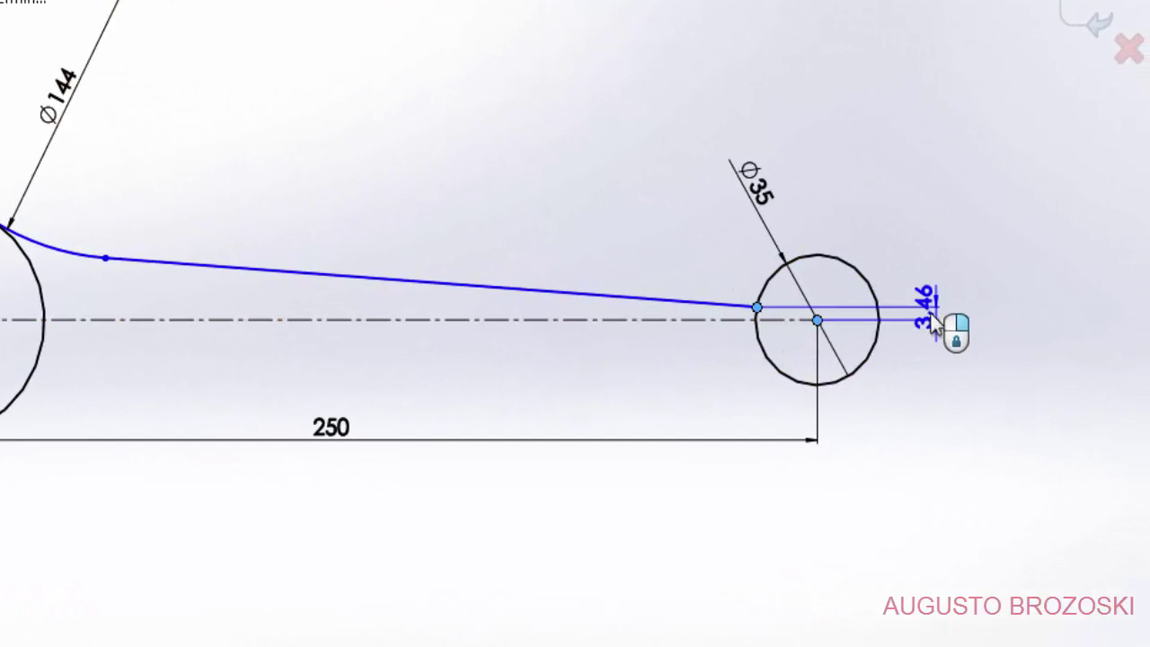
{"action": "left_click", "coordinate": [934, 325]}
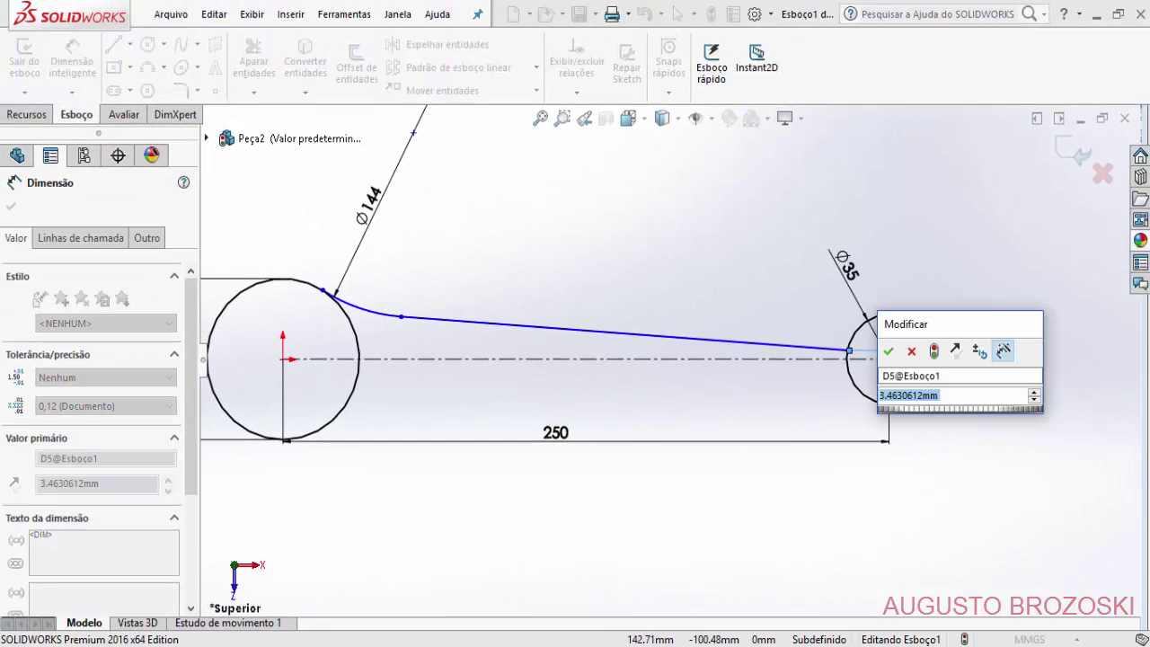
{"action": "left_click", "coordinate": [578, 578]}
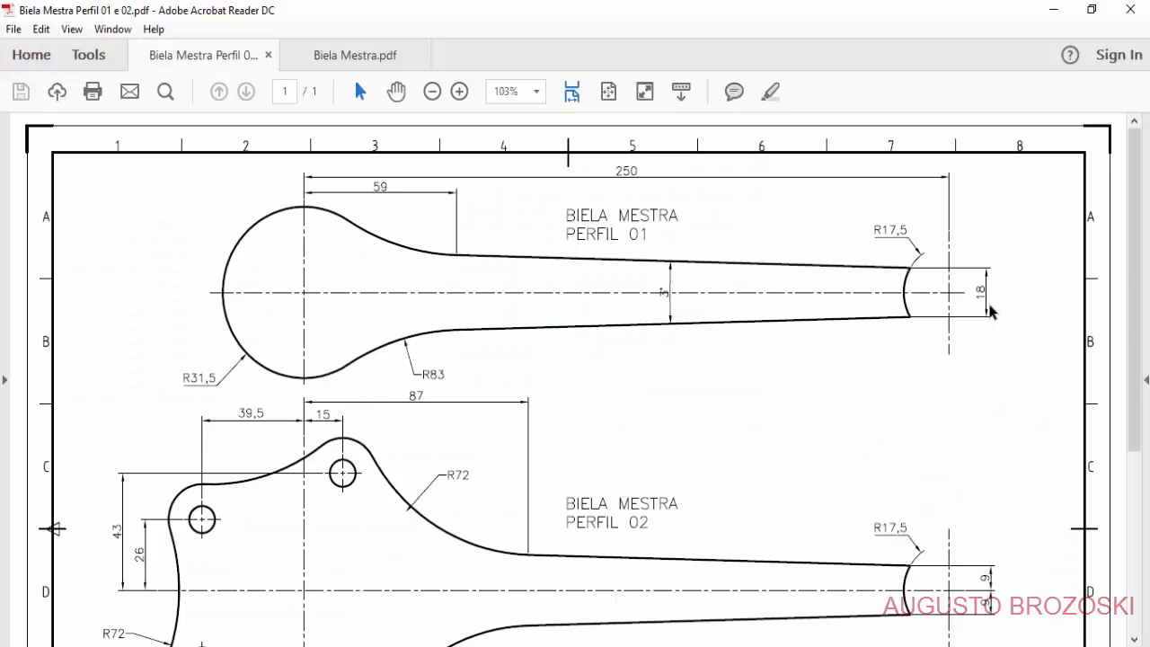
{"action": "left_click", "coordinate": [1052, 10]}
{"action": "left_click", "coordinate": [945, 395]}
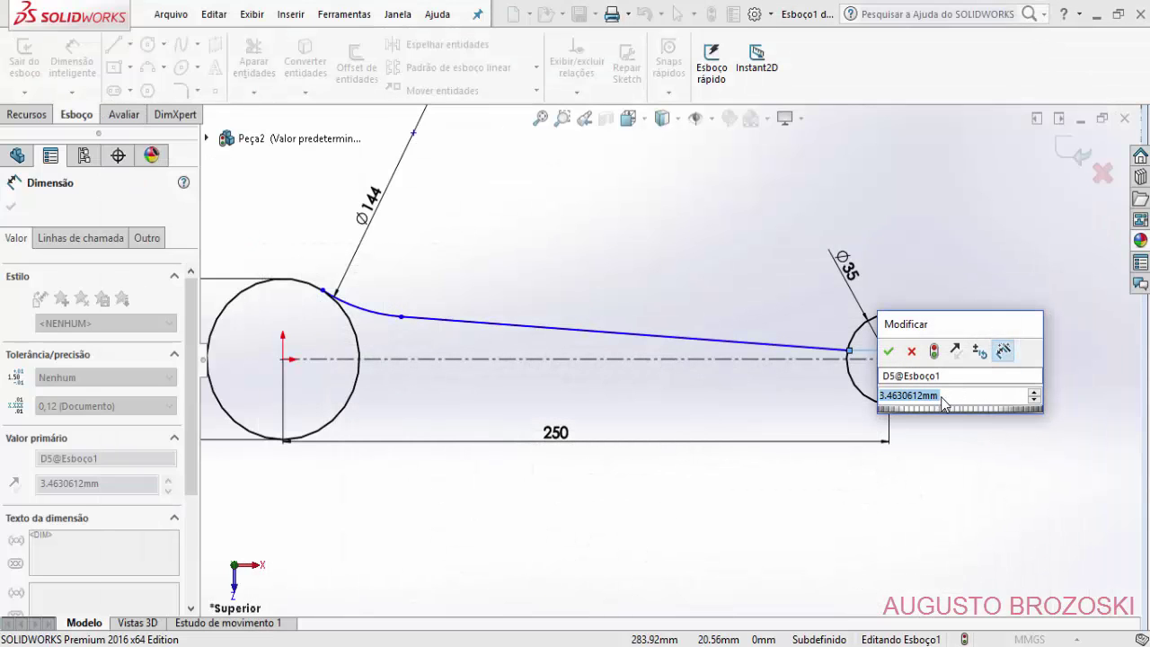
{"action": "type", "text": "9"}
{"action": "key", "text": "Return"}
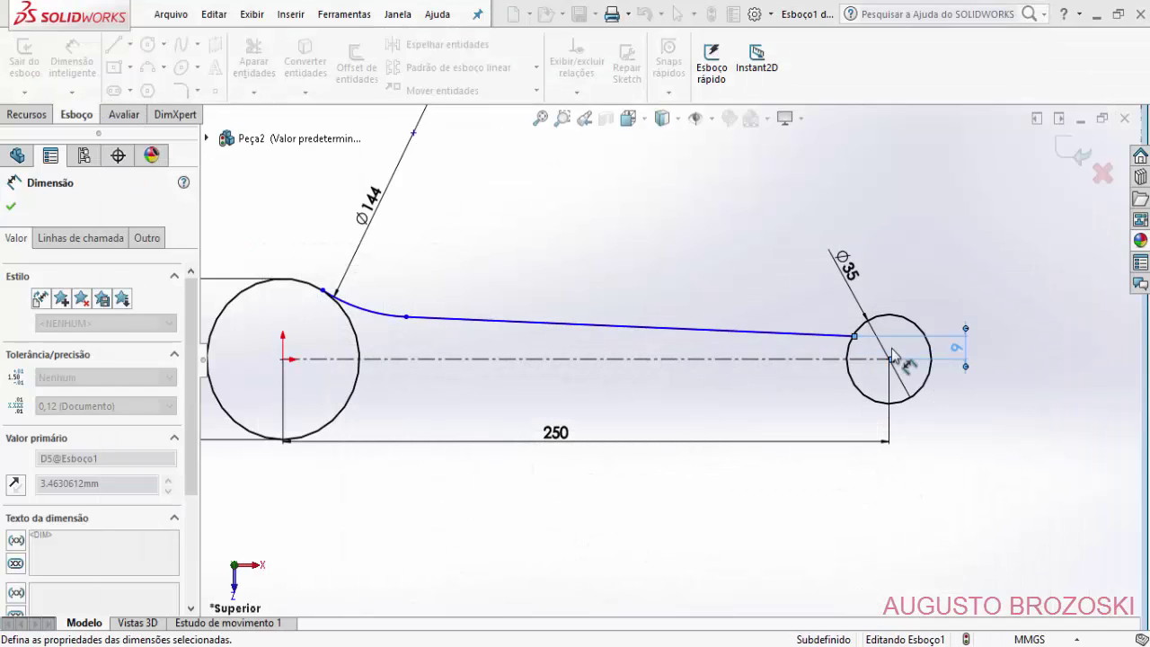
- Dimension the angle between the sloping line and the centerline as 1.5°, then check the profile drawing in Acrobat Reader and return to SOLIDWORKS
{"action": "left_click", "coordinate": [664, 326]}
{"action": "left_click", "coordinate": [662, 360]}
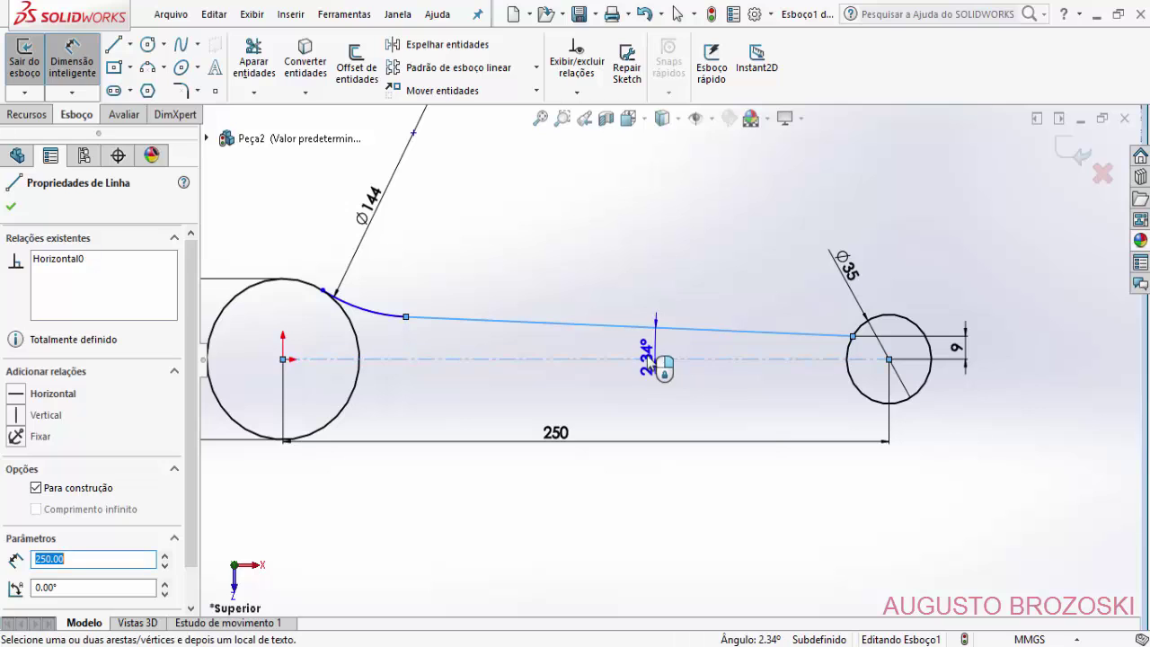
{"action": "left_click", "coordinate": [628, 357]}
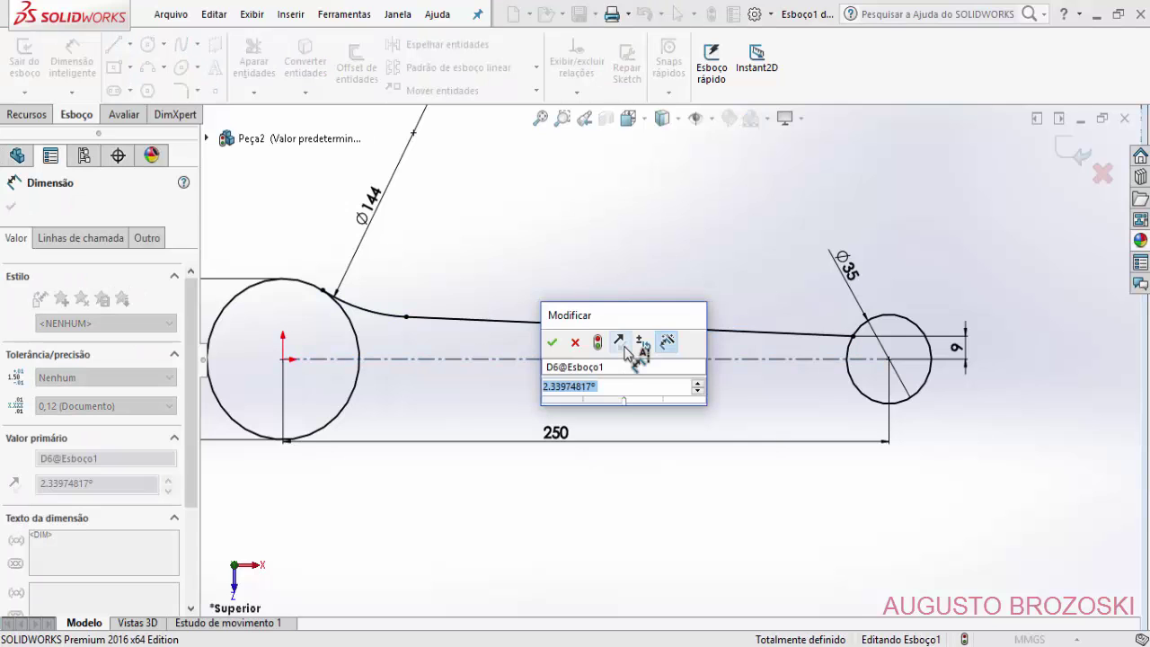
{"action": "type", "text": "1.5"}
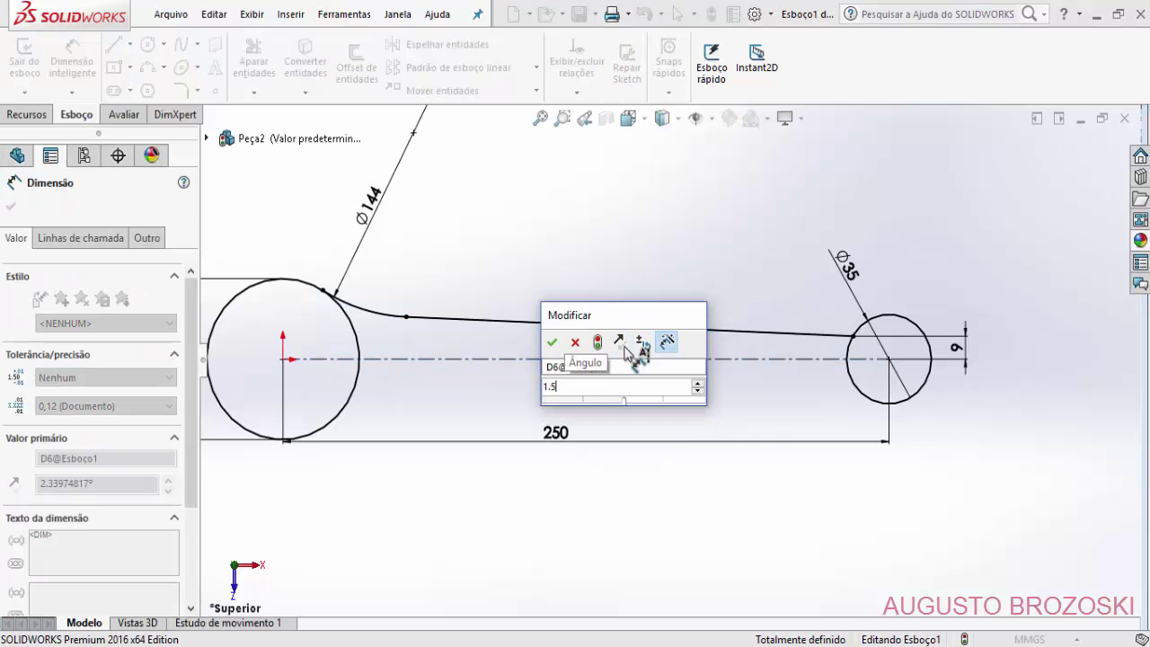
{"action": "key", "text": "Return"}
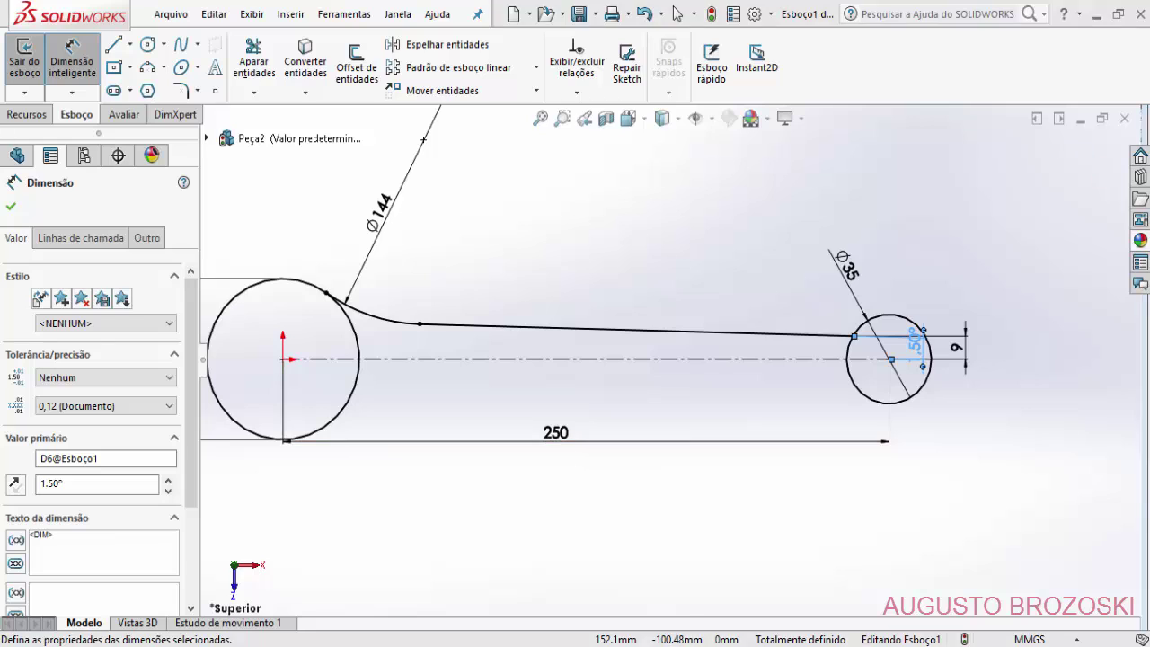
{"action": "mouse_move", "coordinate": [647, 633]}
{"action": "left_click", "coordinate": [646, 590]}
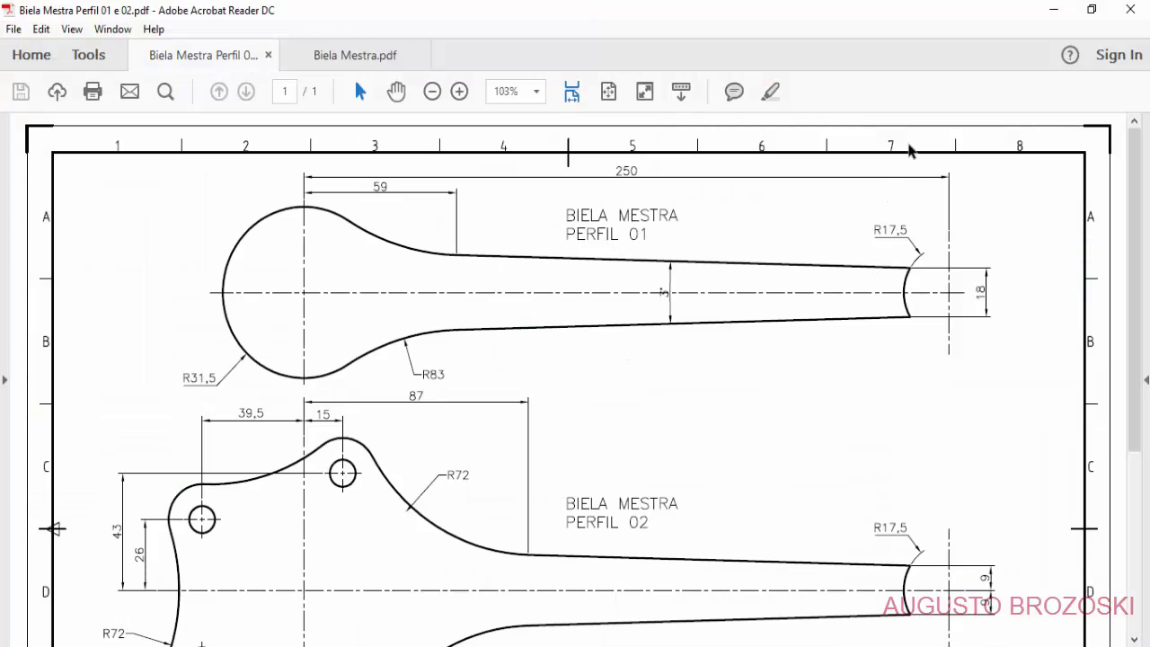
{"action": "left_click", "coordinate": [1053, 10]}
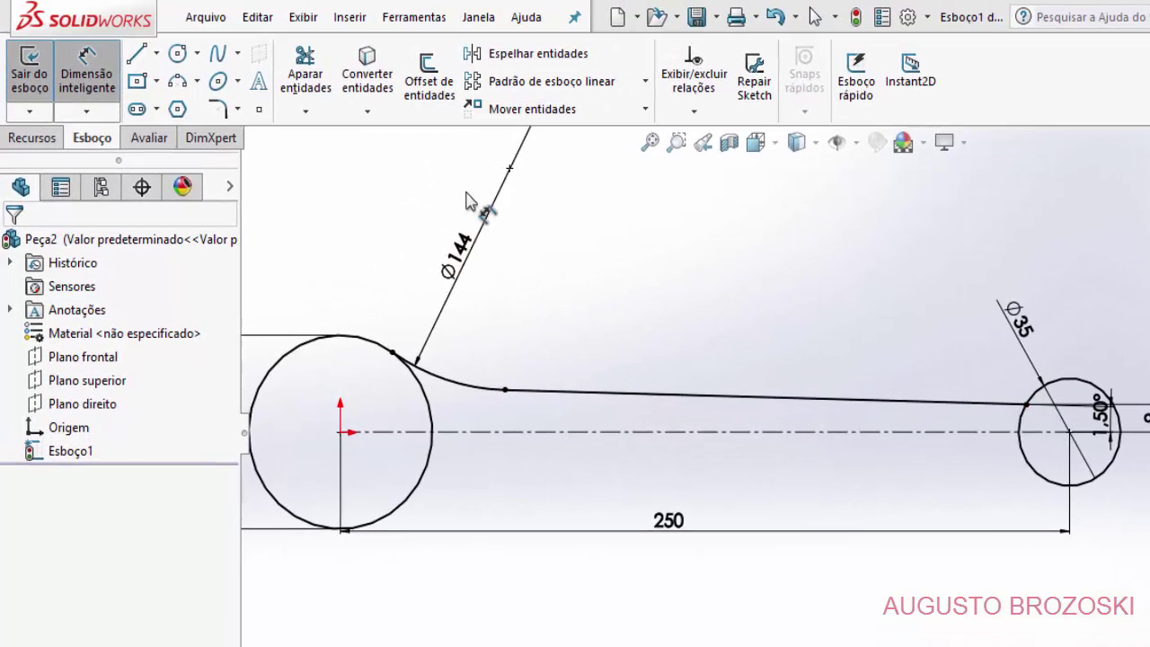
- Mirror the sloping line and the 144 mm arc about the horizontal centerline
{"action": "left_click", "coordinate": [547, 56]}
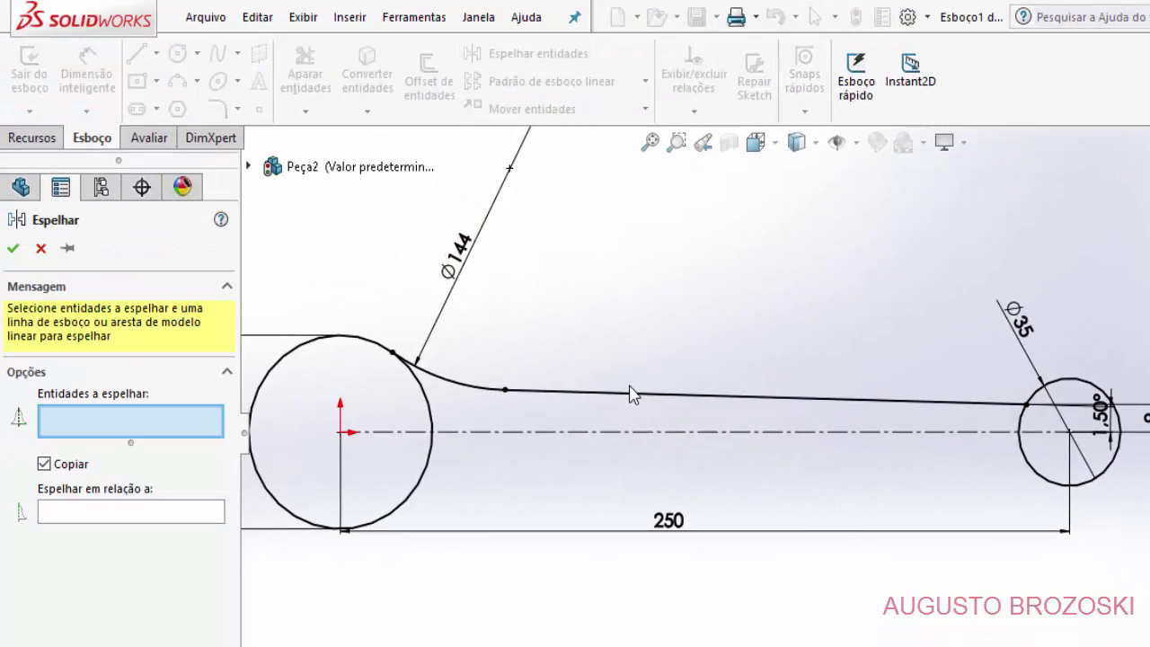
{"action": "left_click", "coordinate": [629, 394]}
{"action": "left_click", "coordinate": [462, 389]}
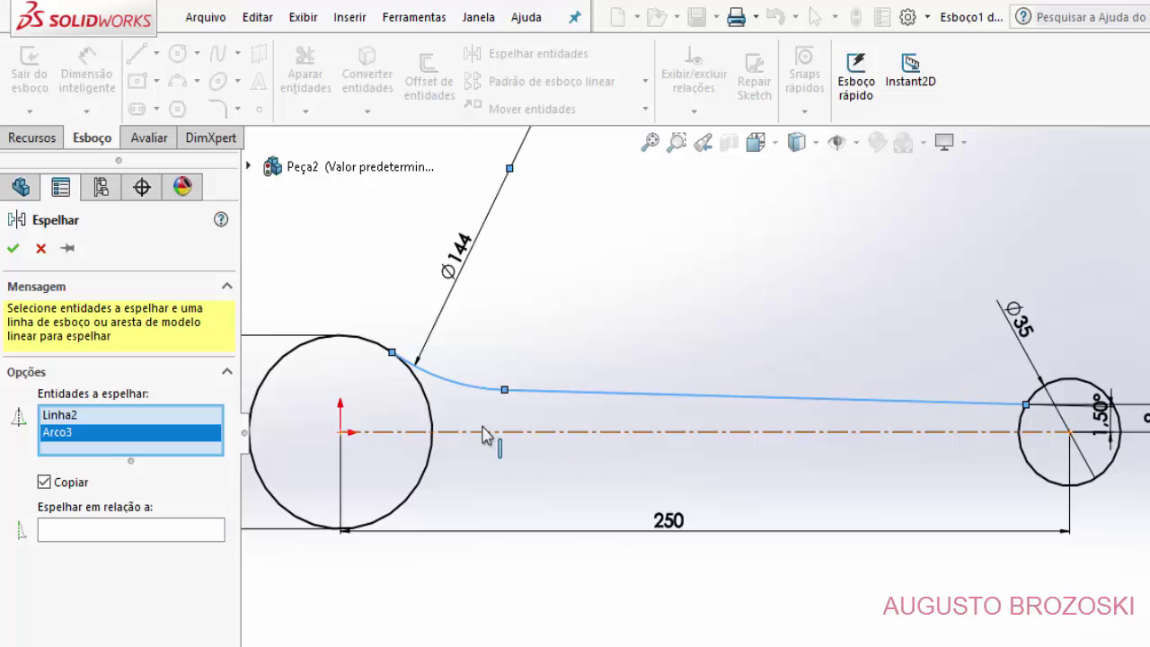
{"action": "left_click", "coordinate": [109, 537]}
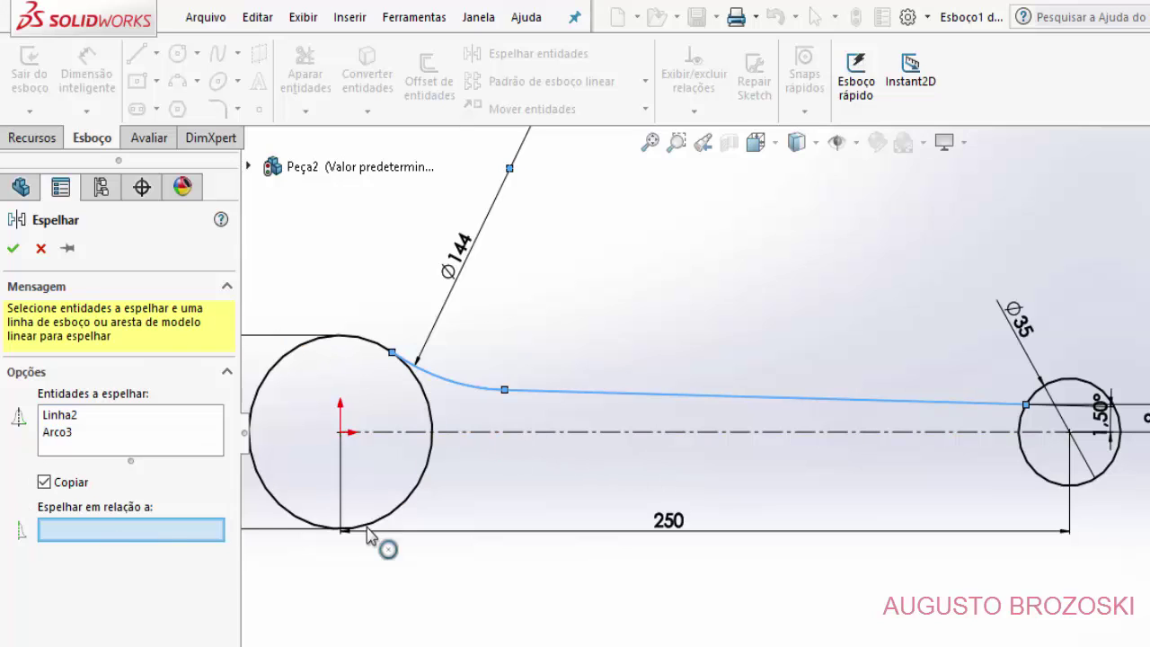
{"action": "left_click", "coordinate": [536, 436]}
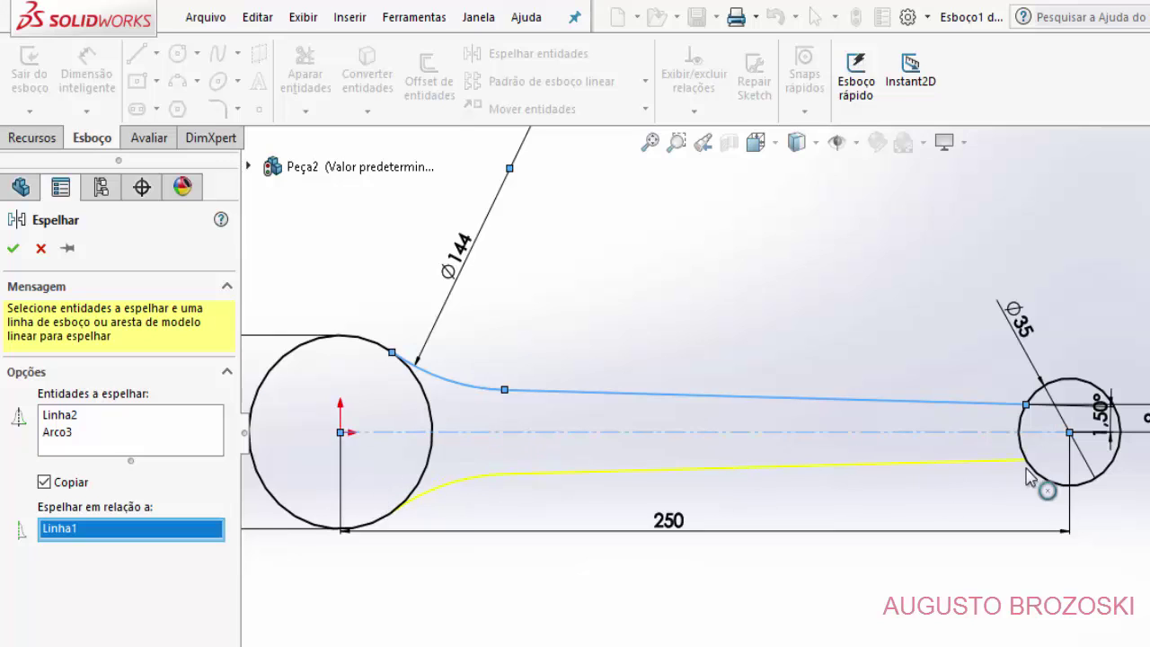
{"action": "left_click", "coordinate": [13, 250]}
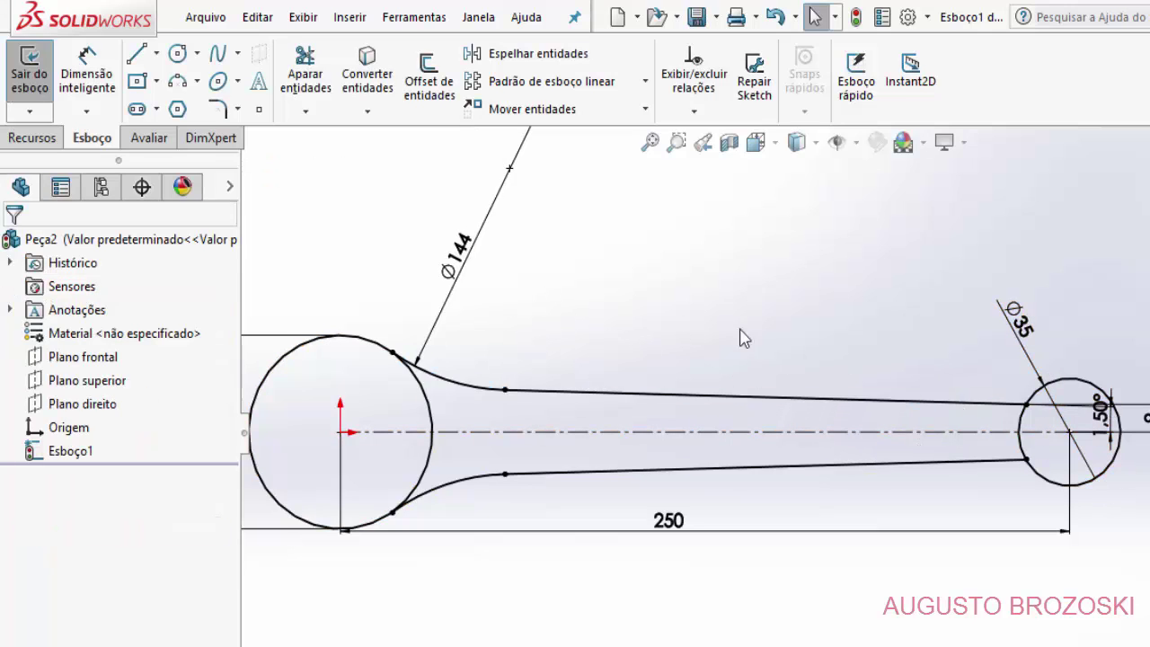
- Trim the 35 mm circle to its inner arc between the sloping lines and remove the 63 mm circle's segment inside the profile
{"action": "left_click", "coordinate": [315, 79]}
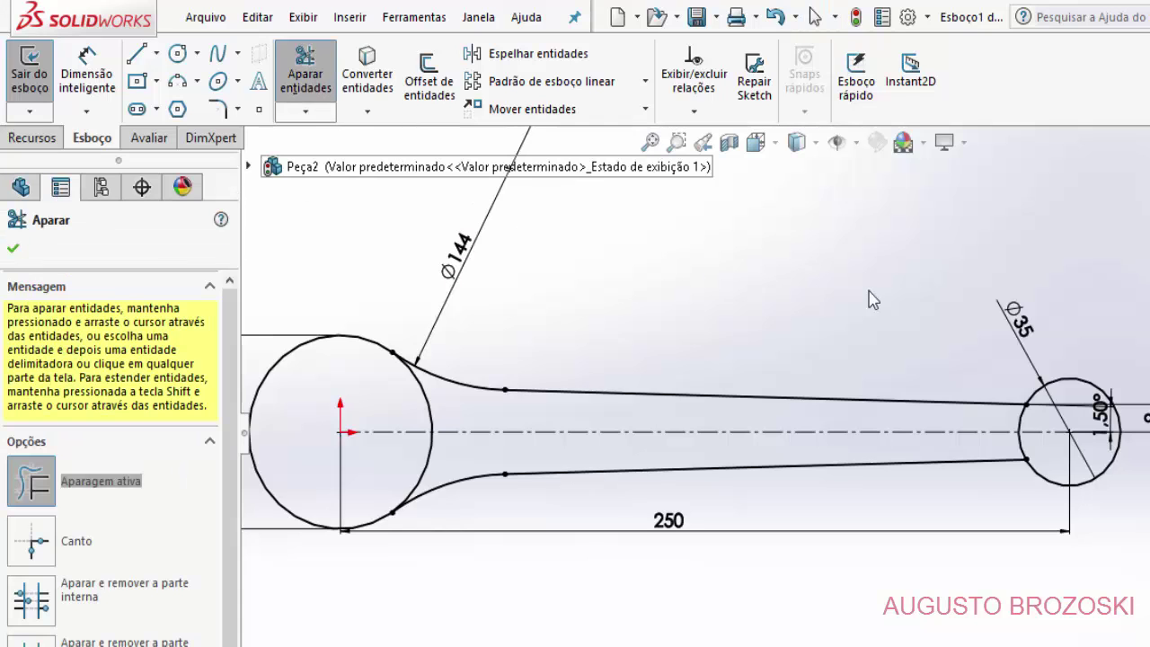
{"action": "left_click_drag", "start_coordinate": [1104, 352], "coordinate": [1026, 437]}
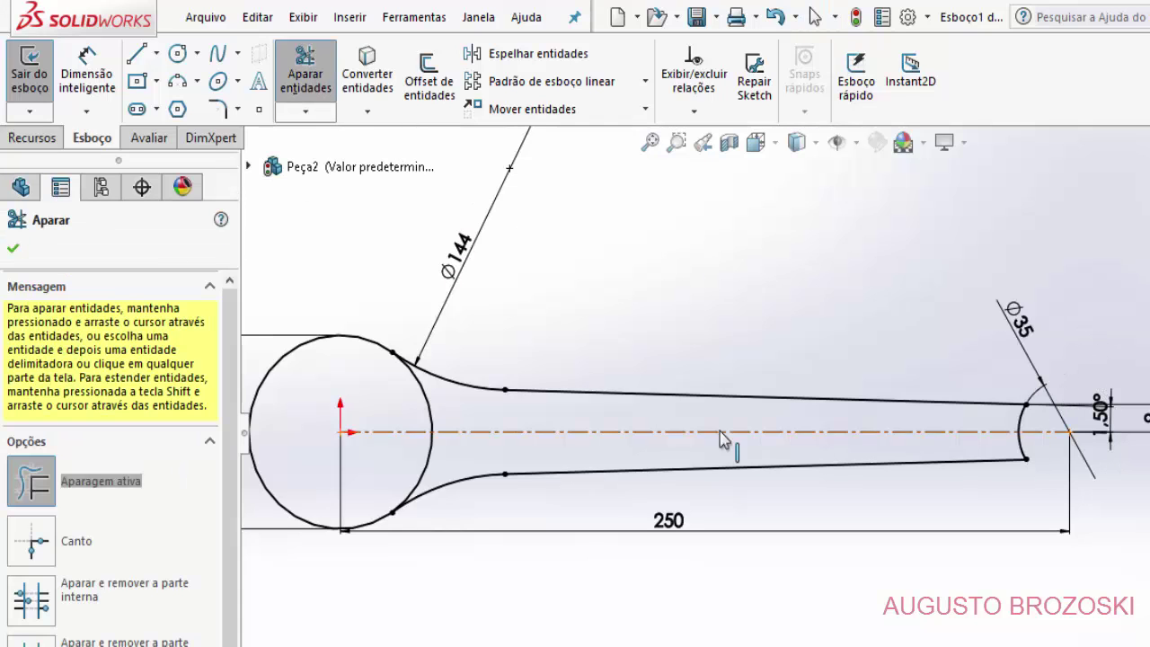
{"action": "left_click_drag", "start_coordinate": [446, 410], "coordinate": [411, 420]}
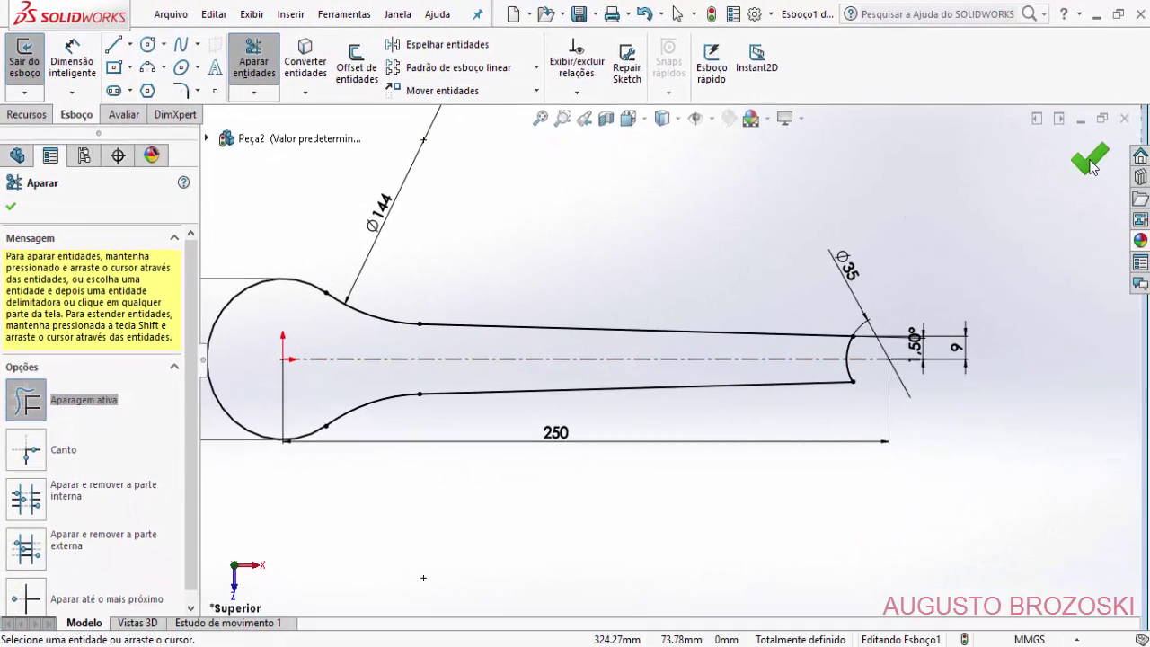
{"action": "left_click", "coordinate": [1089, 161]}
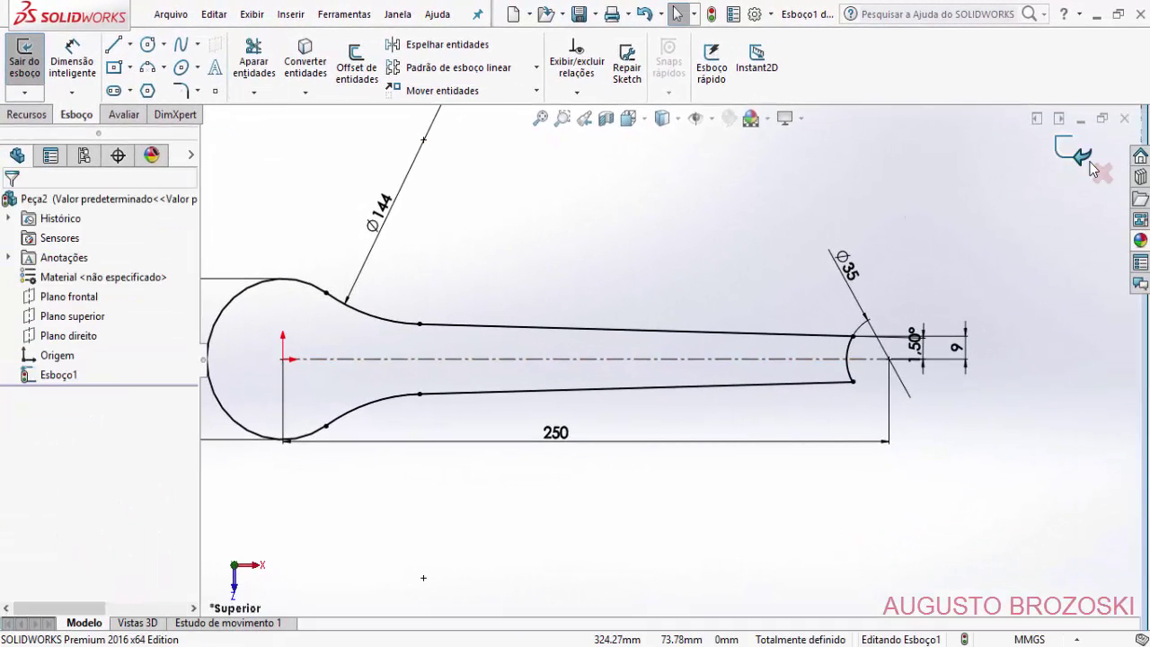
{"action": "left_click", "coordinate": [540, 120]}
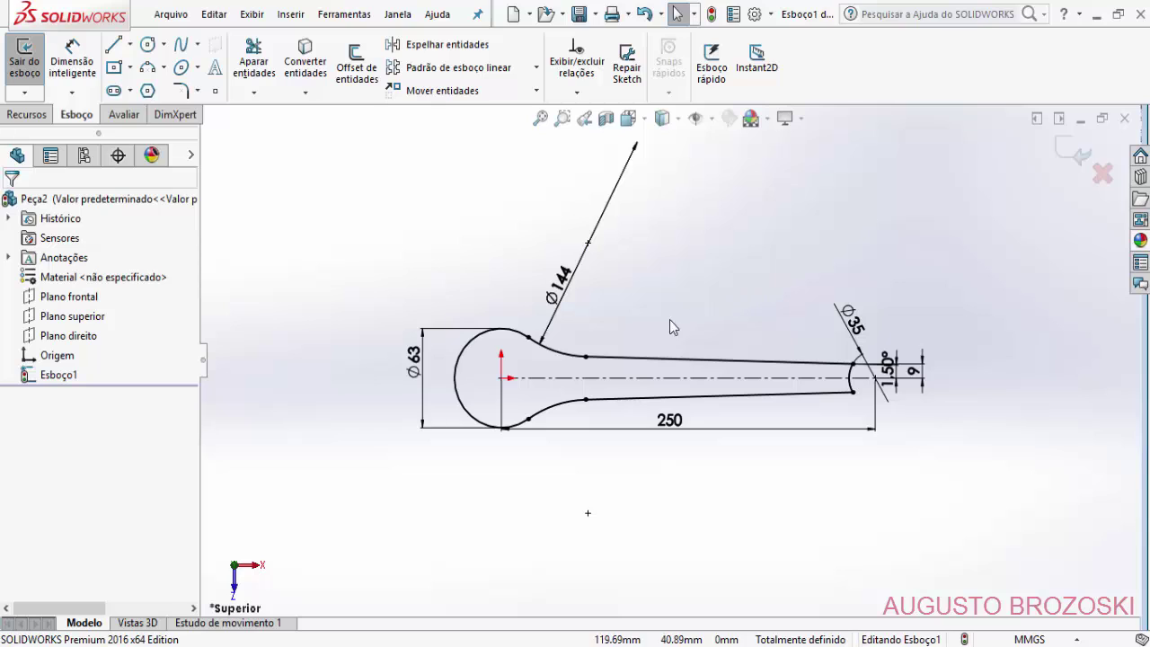
- Close the finished profile sketch and save the part as "Biela Mestra" in the Motor Radial folder
{"action": "left_click", "coordinate": [1077, 154]}
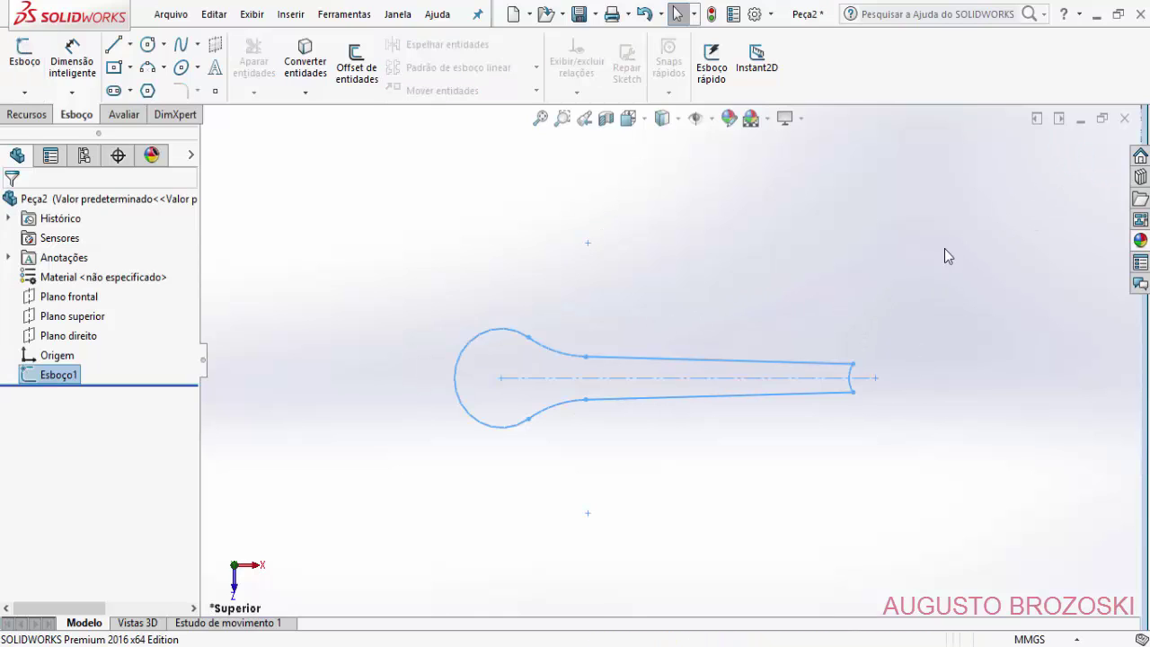
{"action": "left_click", "coordinate": [578, 15]}
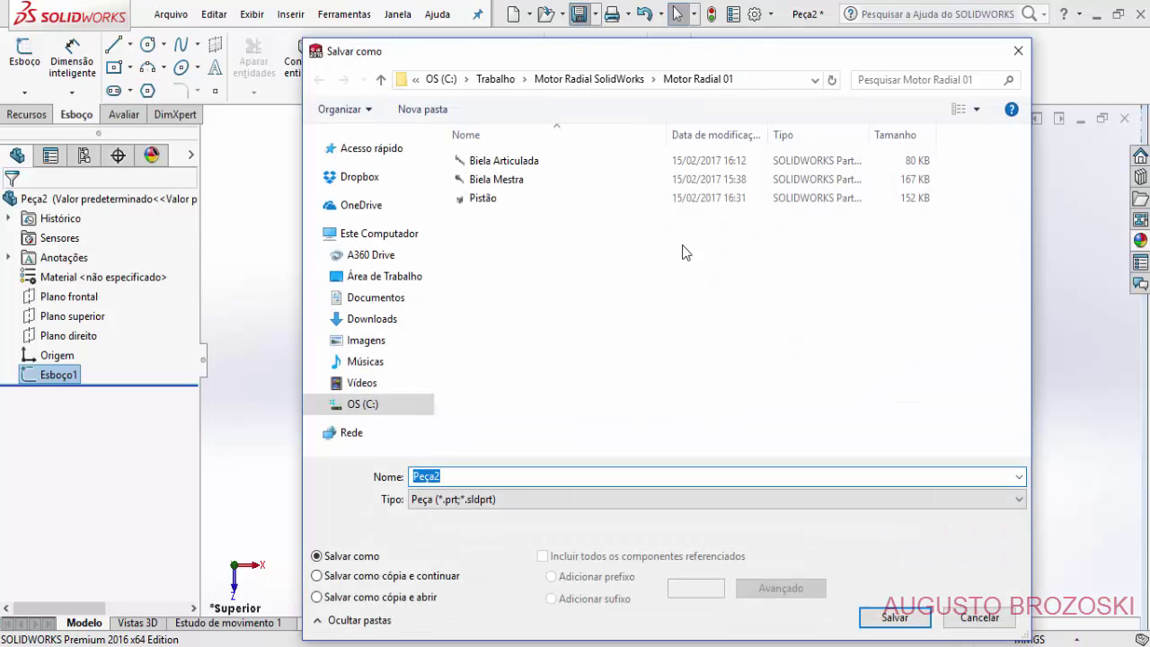
{"action": "left_click", "coordinate": [600, 79]}
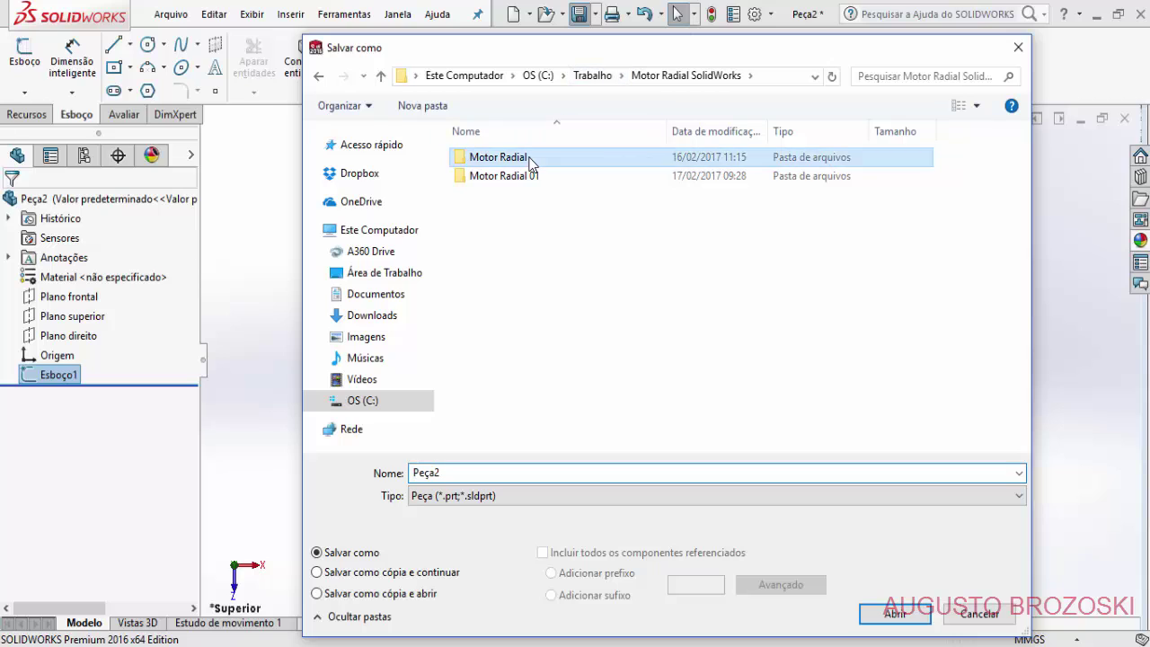
{"action": "double_click", "coordinate": [497, 157]}
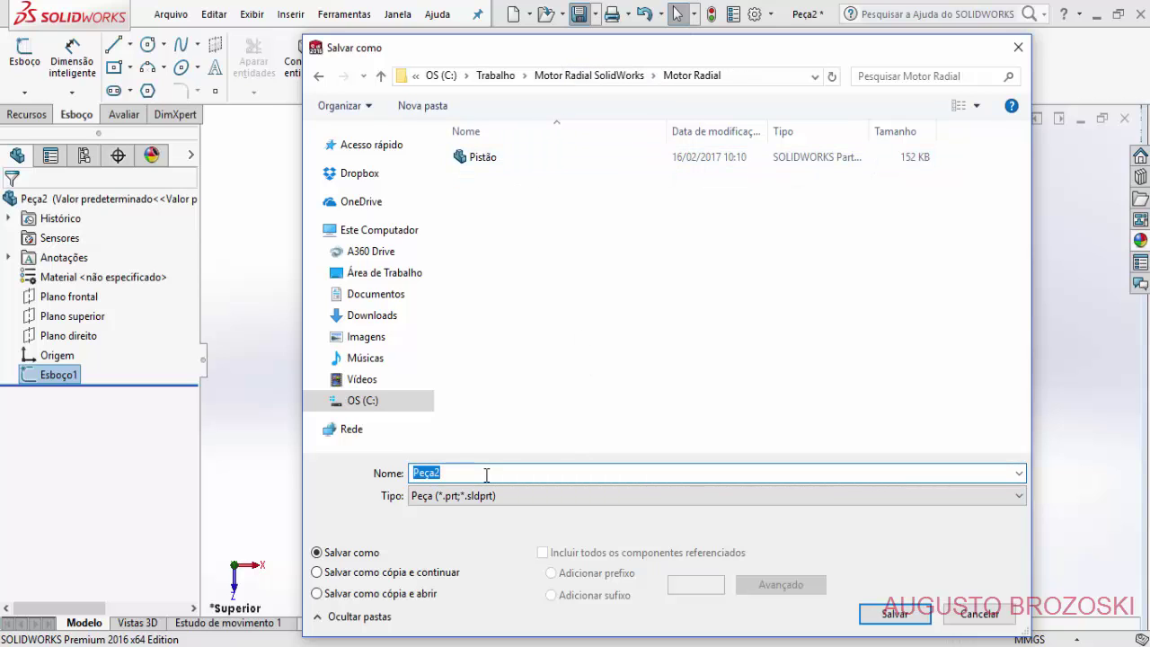
{"action": "type", "text": "Biela Mestra"}
{"action": "left_click", "coordinate": [894, 613]}
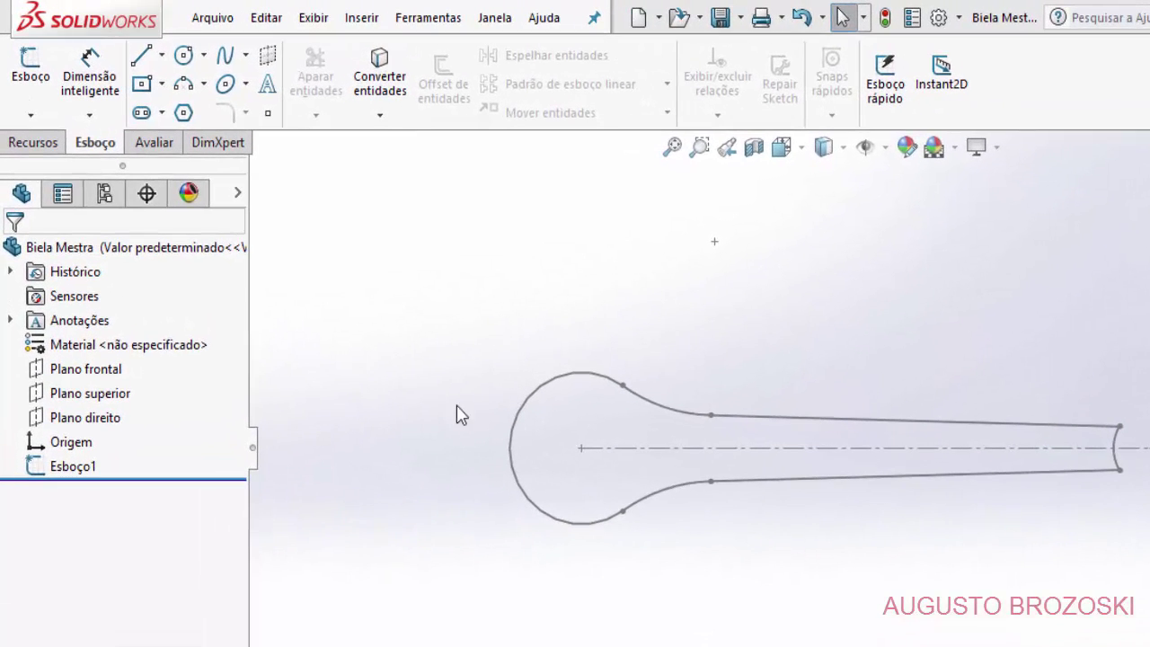
- Extrude the profile 28 mm with the mid-plane end condition, checking the thickness in the Biela Mestra.pdf drawing in Acrobat Reader
{"action": "left_click", "coordinate": [32, 144]}
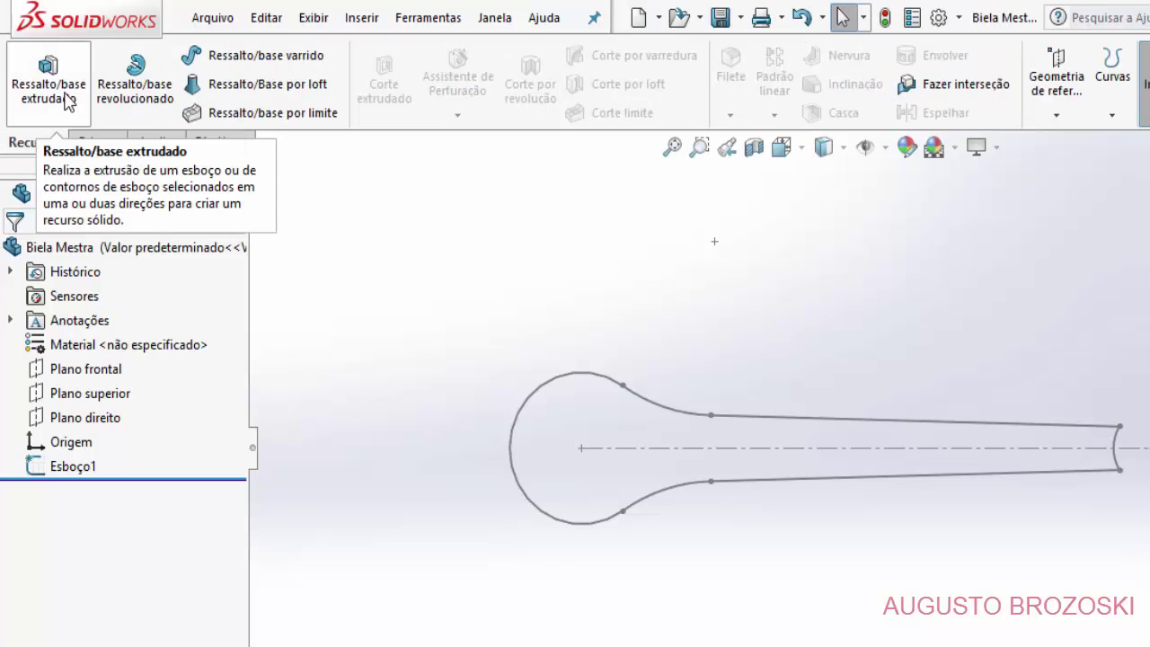
{"action": "left_click", "coordinate": [61, 98]}
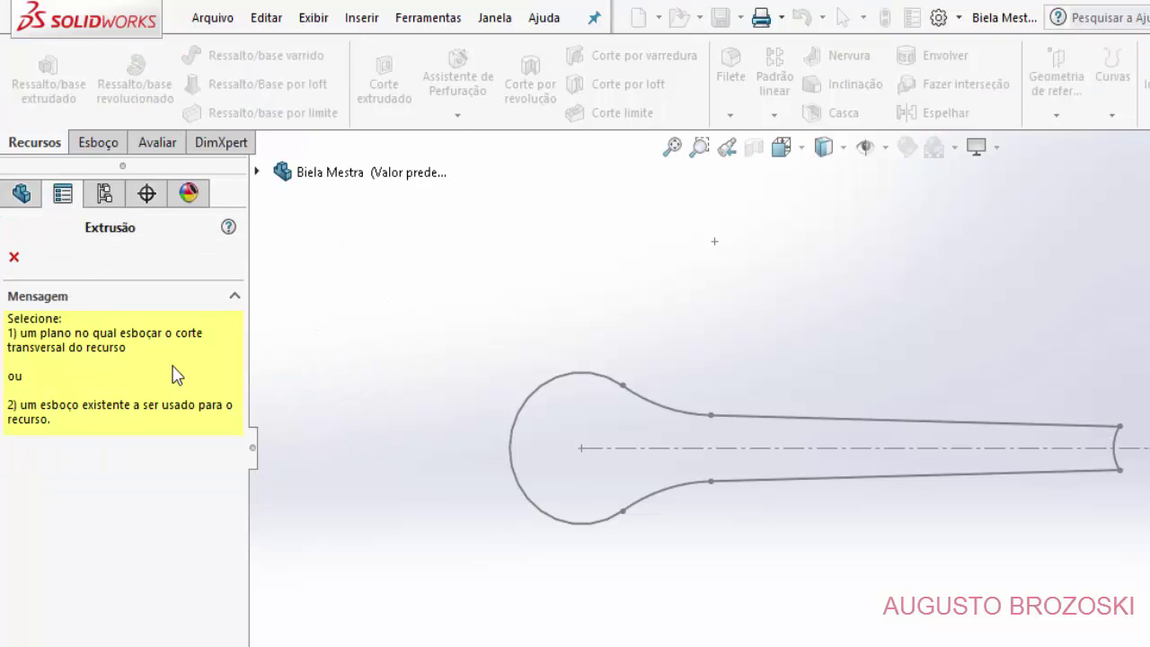
{"action": "left_click", "coordinate": [539, 401]}
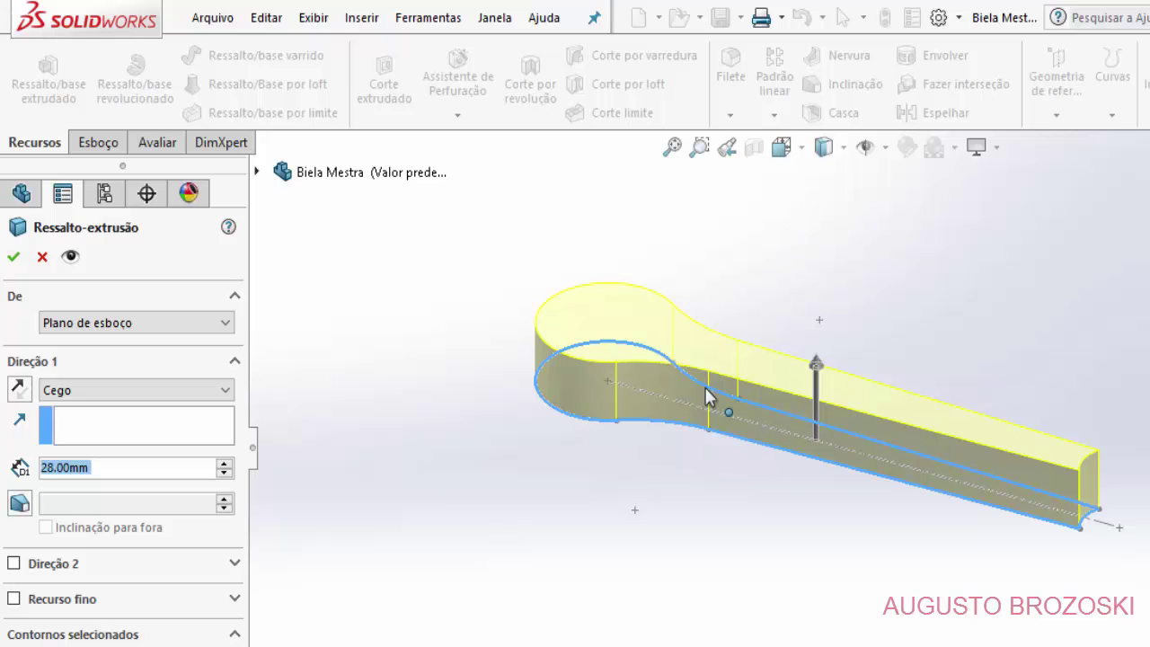
{"action": "left_click", "coordinate": [106, 392]}
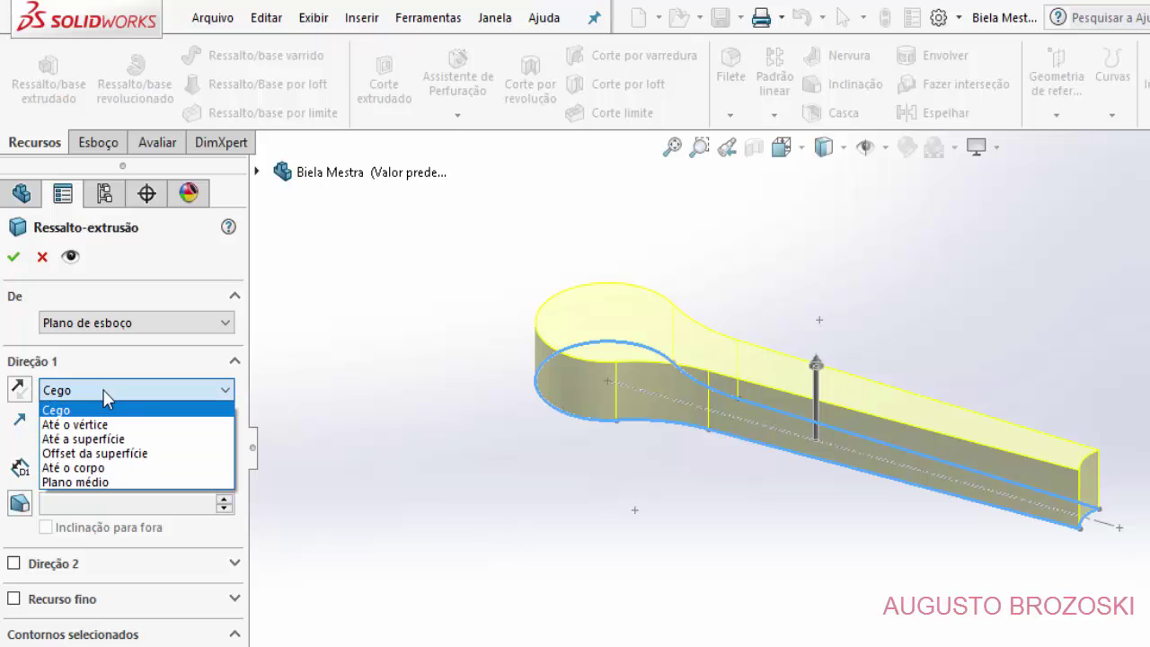
{"action": "left_click", "coordinate": [144, 482]}
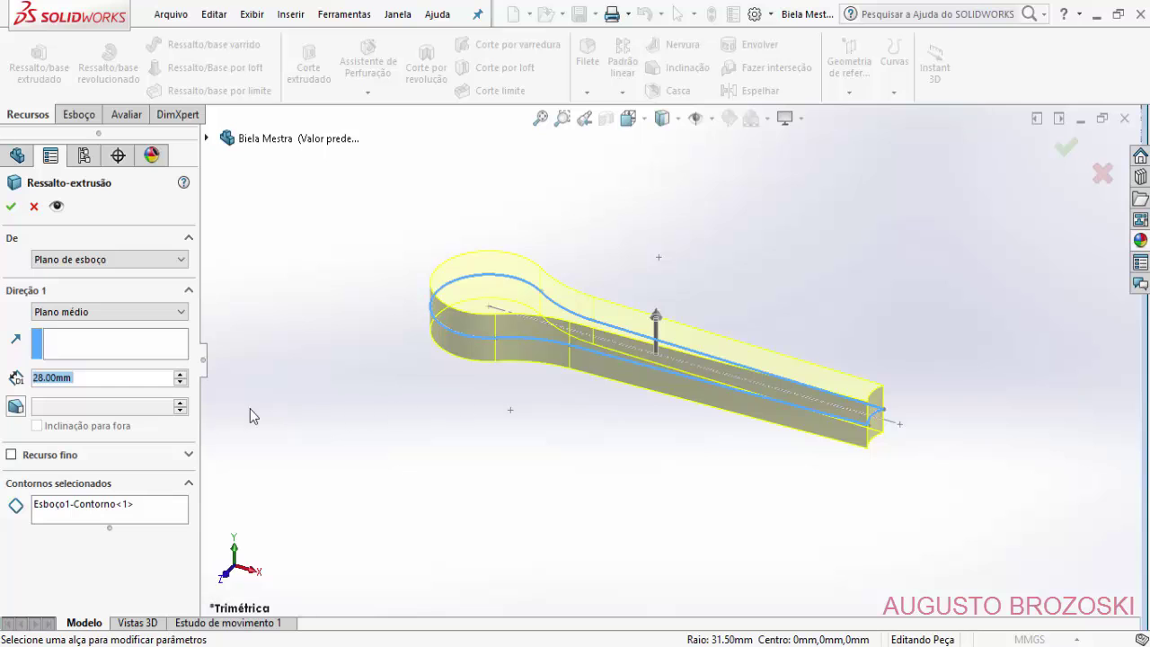
{"action": "mouse_move", "coordinate": [680, 640]}
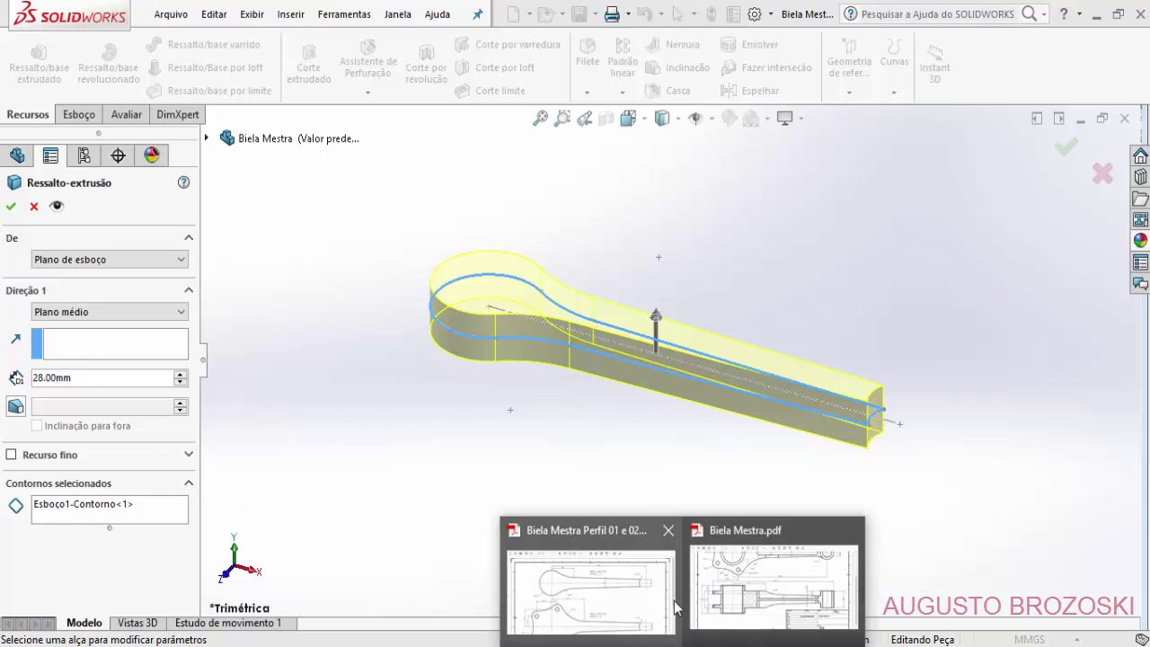
{"action": "left_click", "coordinate": [714, 601]}
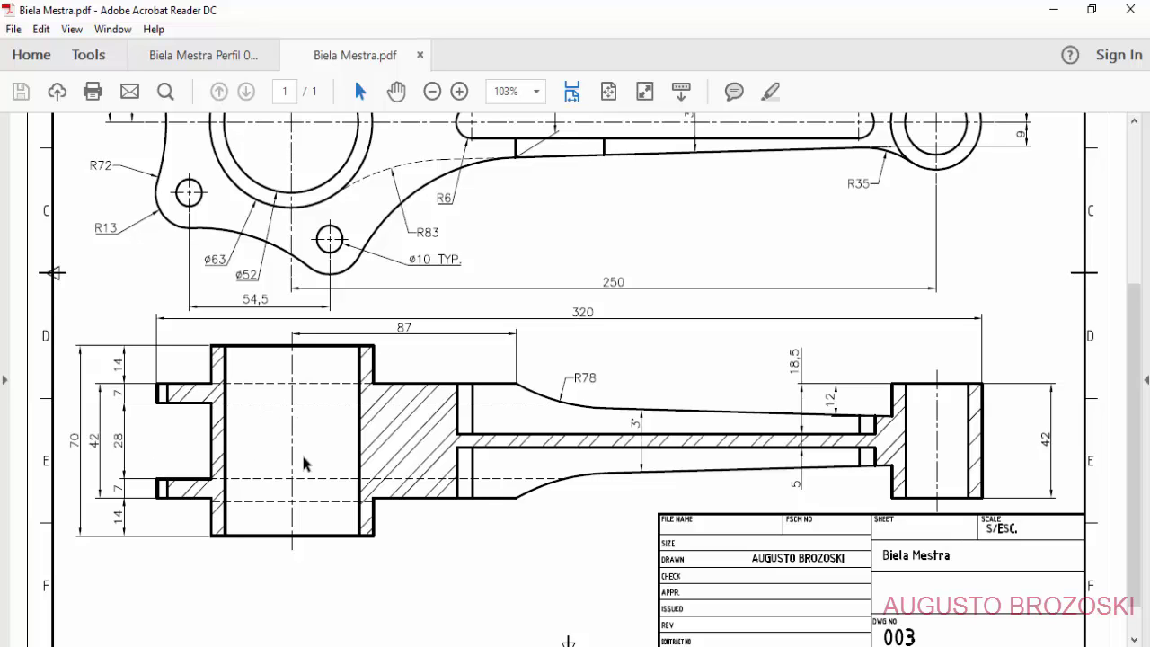
{"action": "left_click", "coordinate": [1052, 10]}
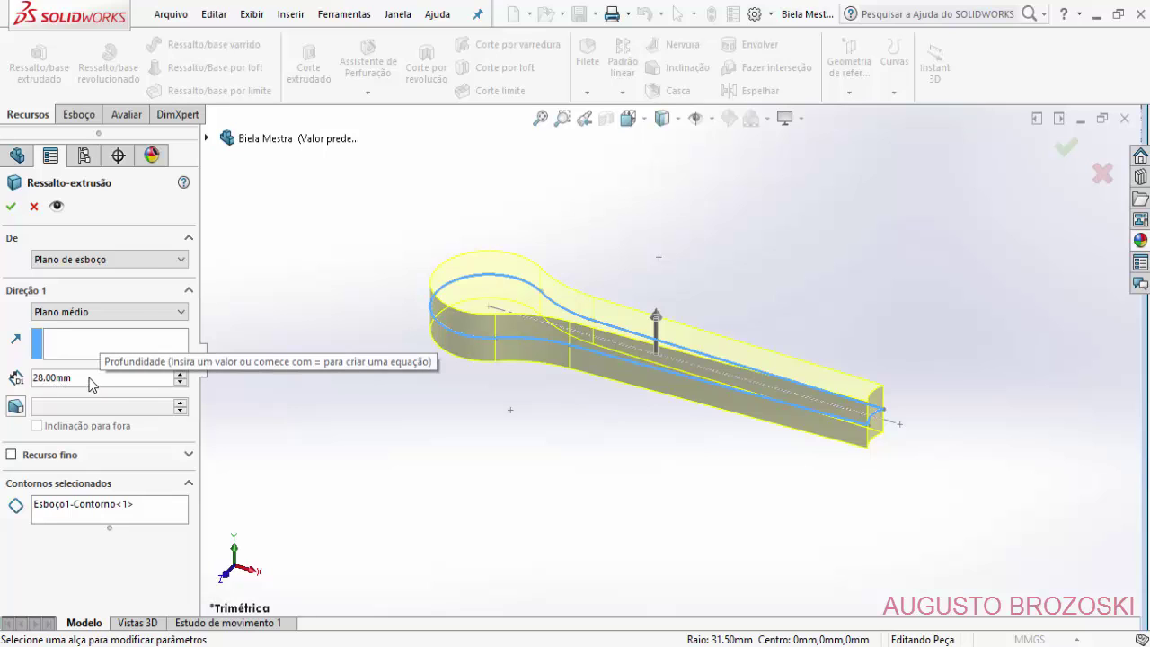
{"action": "left_click", "coordinate": [11, 207]}
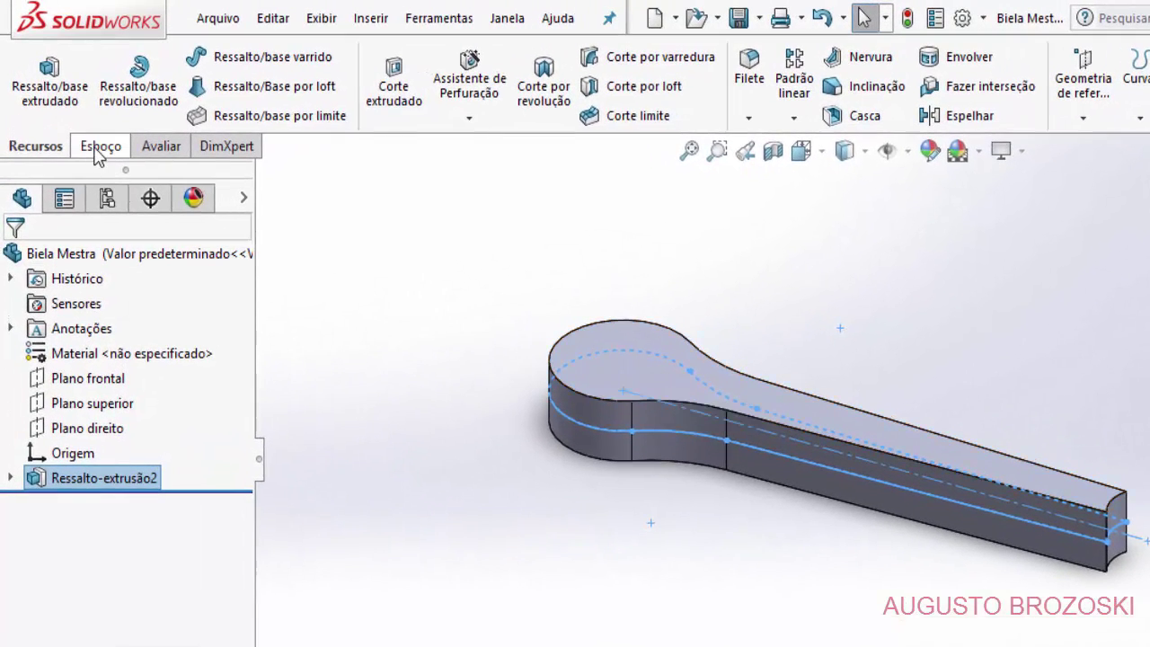
- Start a sketch on the extrusion's upper face in the top view, study profile 02 in Acrobat Reader, and return to SOLIDWORKS
{"action": "left_click", "coordinate": [98, 146]}
{"action": "left_click", "coordinate": [31, 83]}
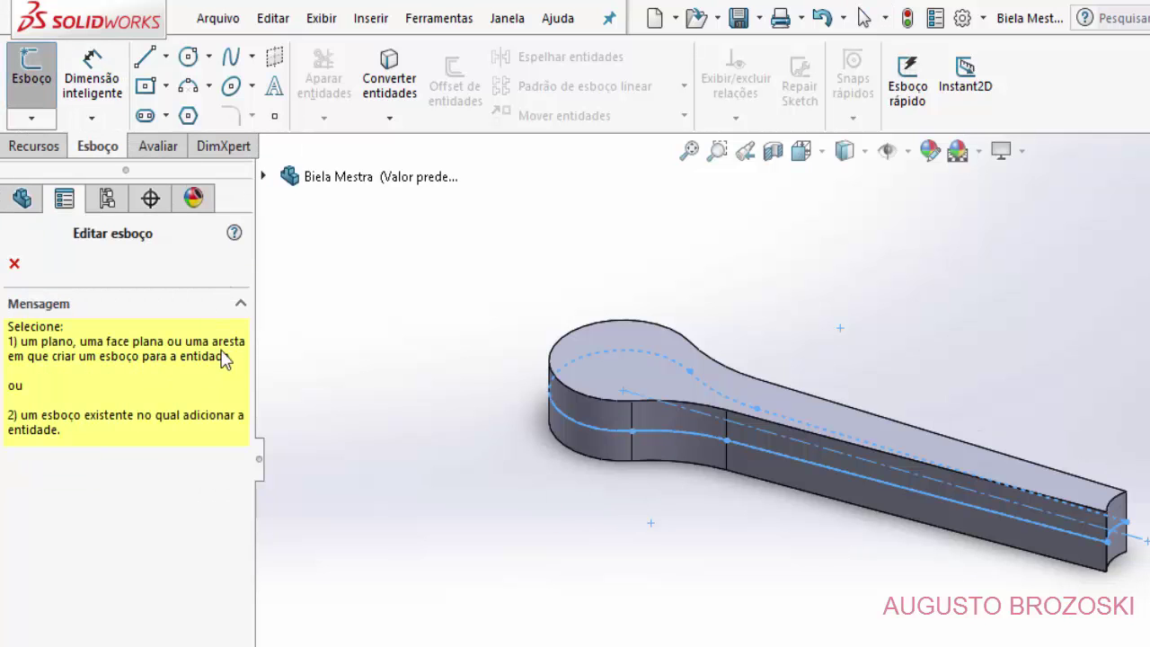
{"action": "left_click", "coordinate": [608, 346]}
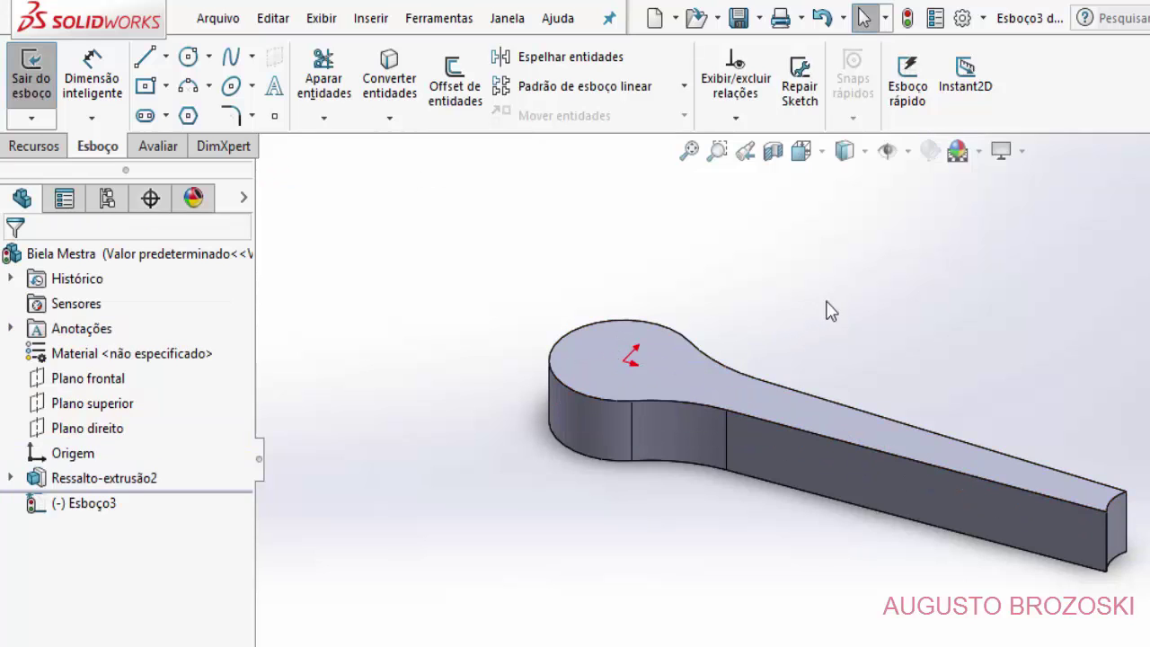
{"action": "left_click", "coordinate": [819, 153]}
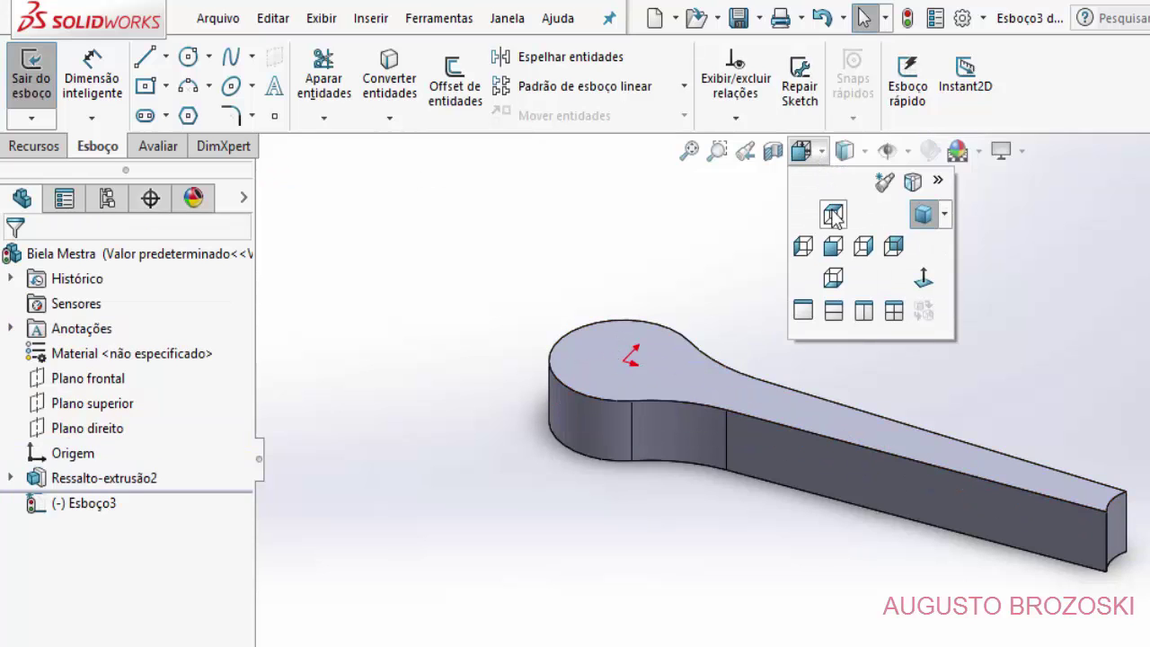
{"action": "left_click", "coordinate": [834, 217]}
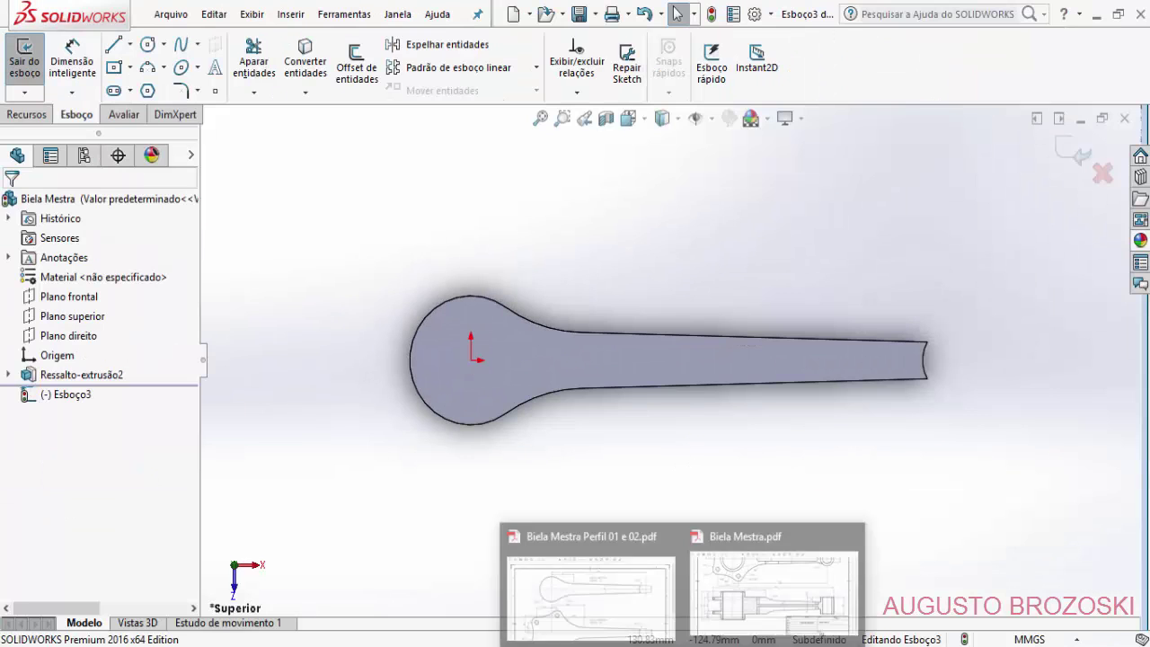
{"action": "left_click", "coordinate": [627, 592]}
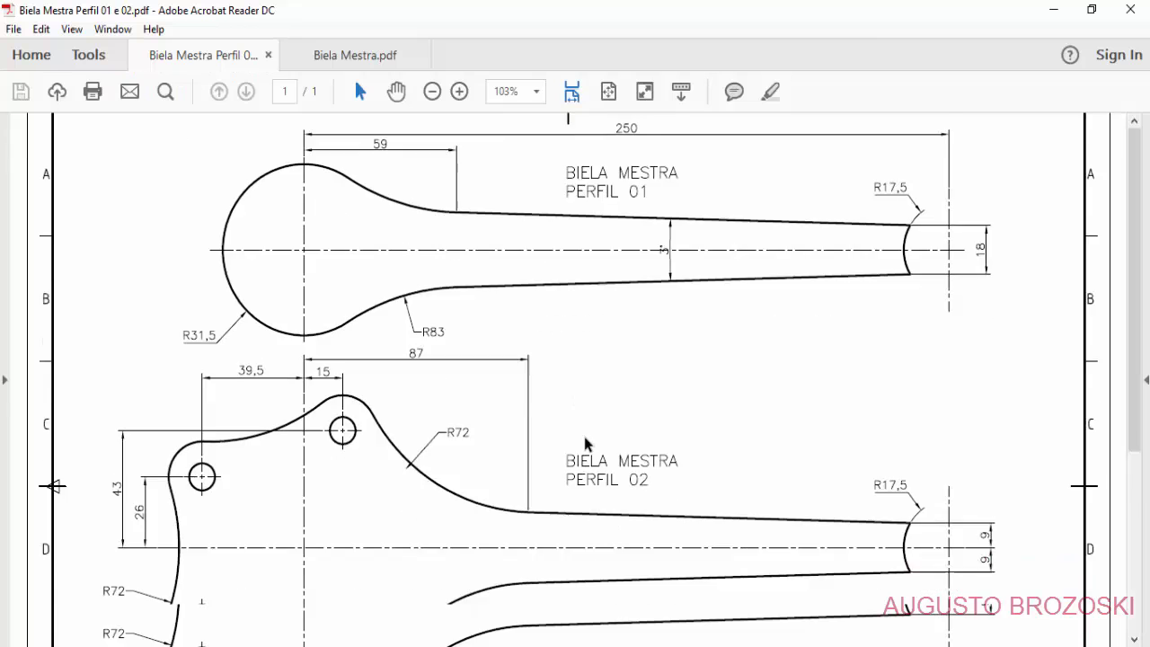
{"action": "scroll", "coordinate": [585, 441], "scroll_direction": "down", "scroll_amount": 3}
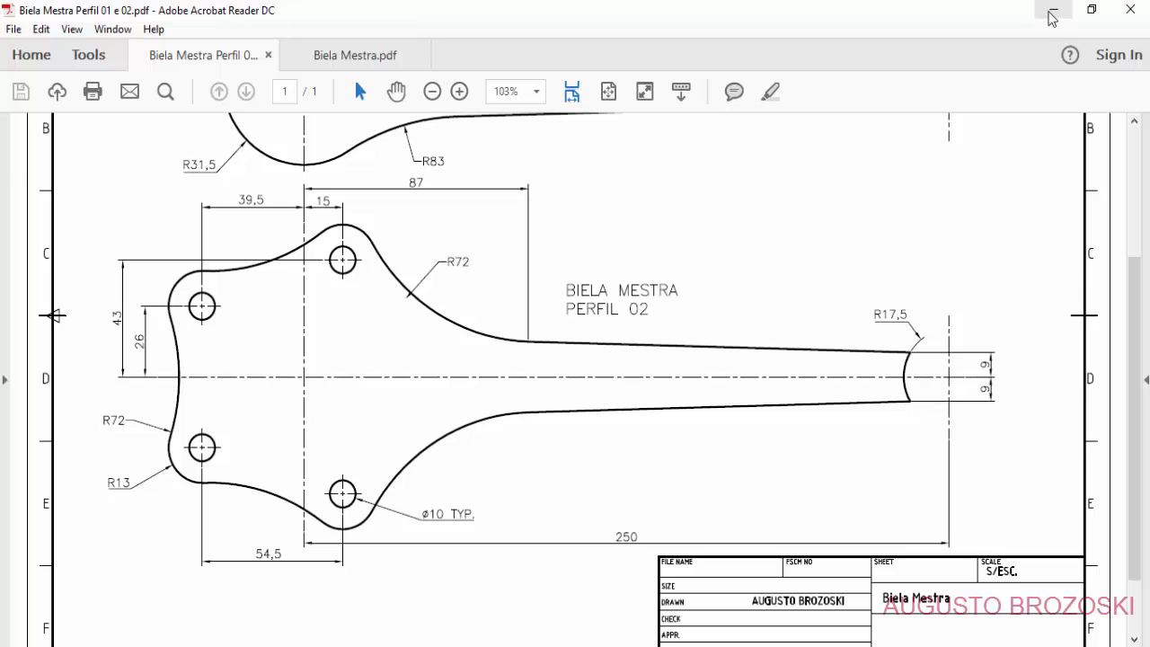
{"action": "left_click", "coordinate": [1052, 9]}
- Sketch four circles about 17 mm in diameter around the rod's big end, in two vertically aligned pairs above and below it
{"action": "scroll", "coordinate": [431, 274], "scroll_direction": "down", "scroll_amount": 2}
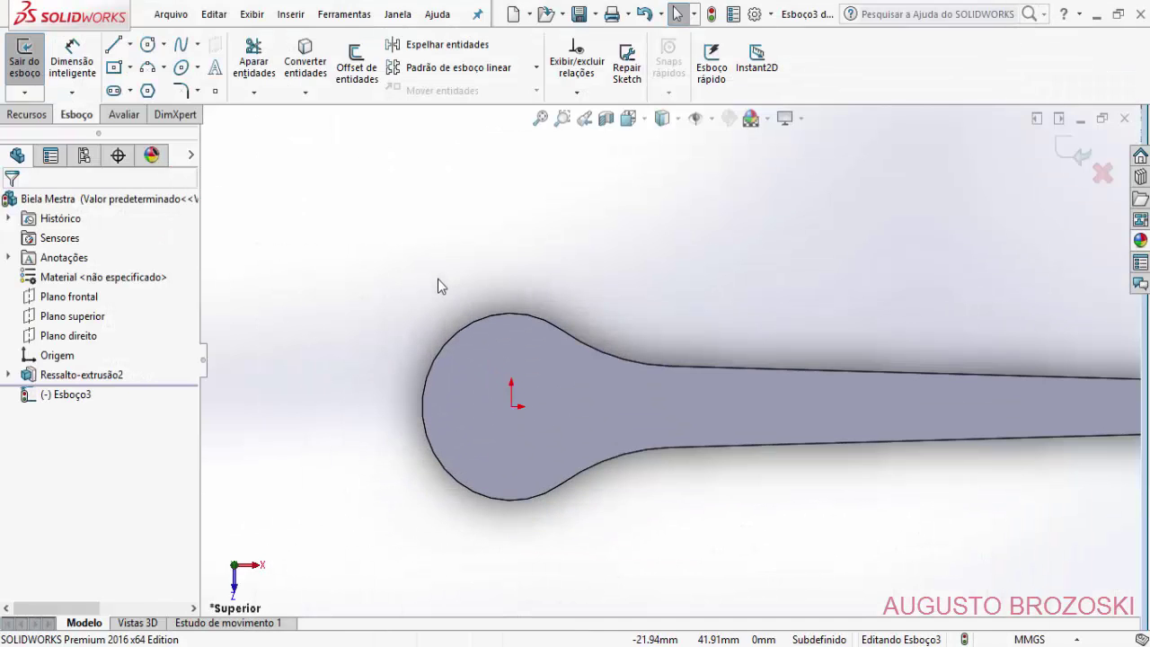
{"action": "left_click", "coordinate": [148, 46]}
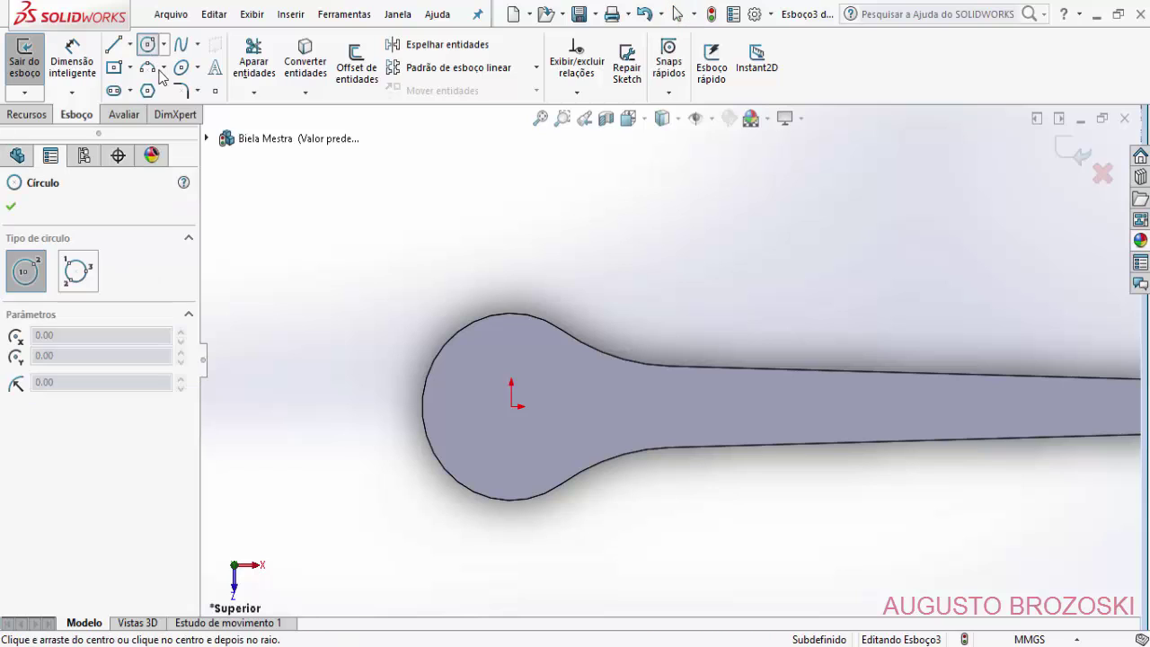
{"action": "left_click", "coordinate": [543, 233]}
{"action": "left_click", "coordinate": [559, 255]}
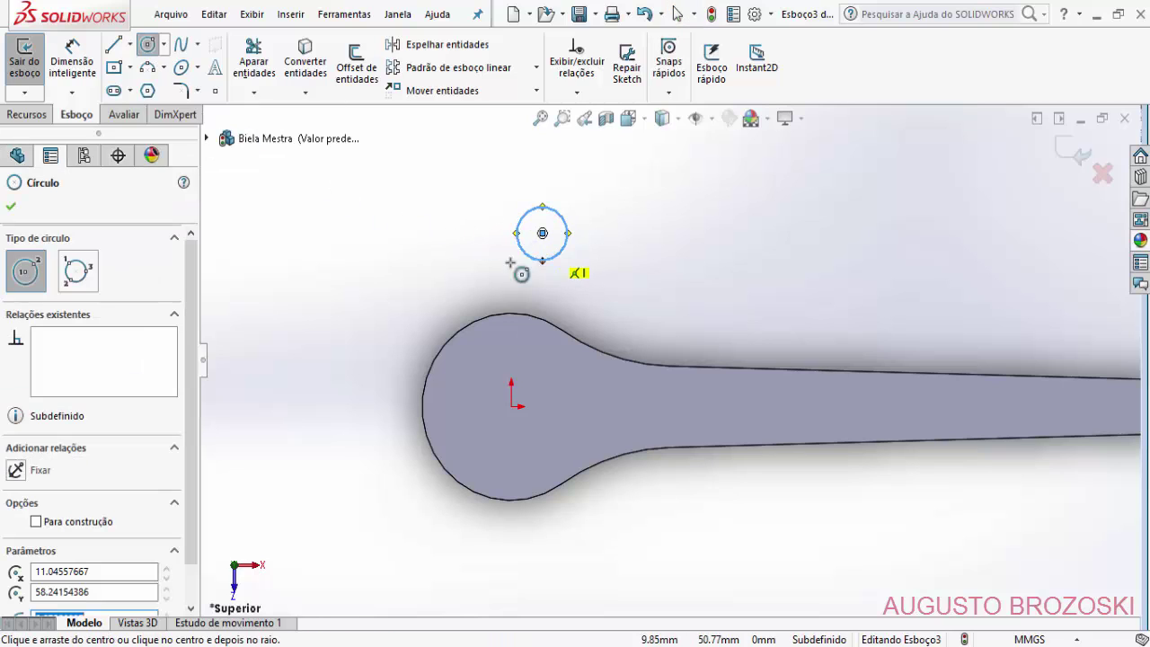
{"action": "left_click", "coordinate": [373, 286]}
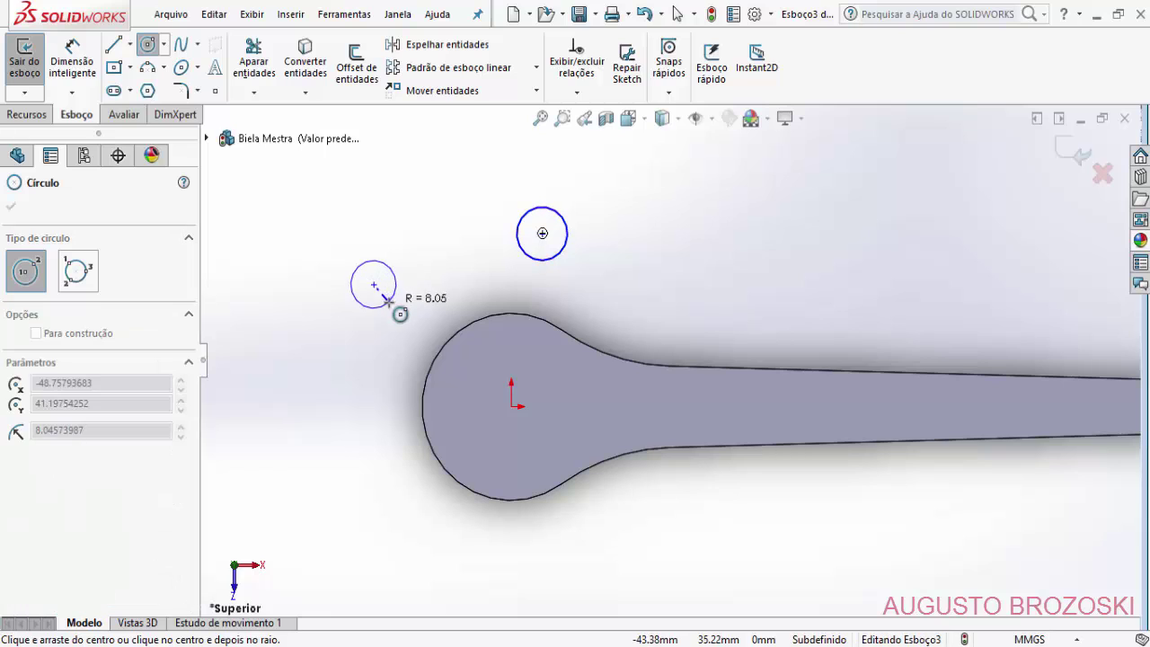
{"action": "left_click", "coordinate": [391, 306]}
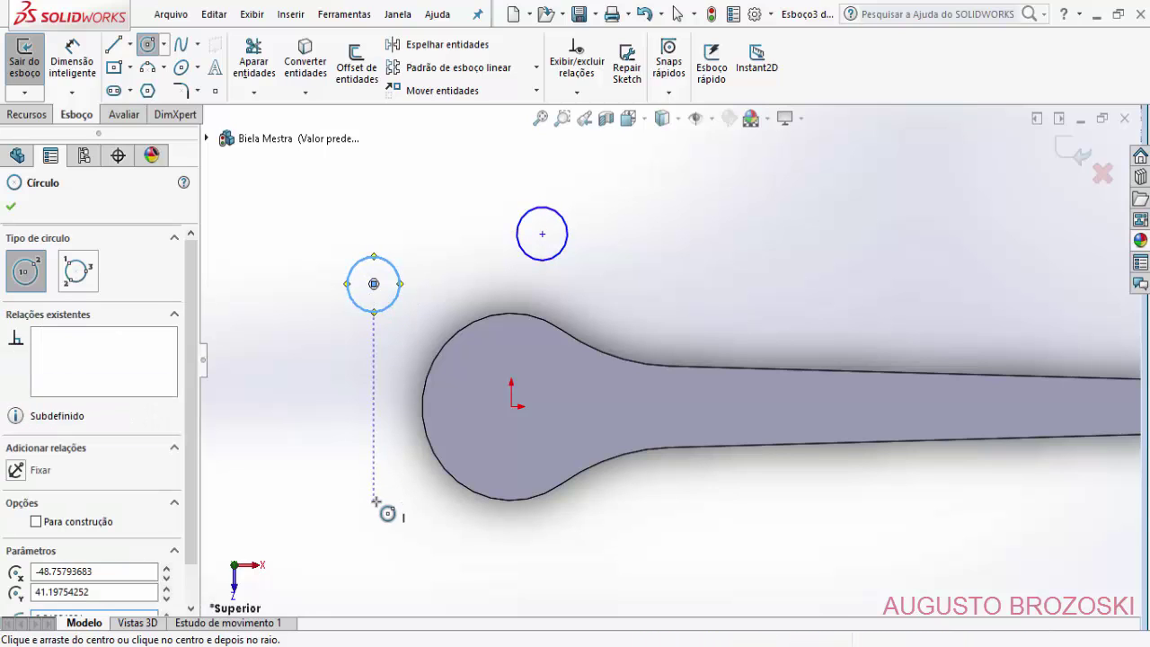
{"action": "left_click", "coordinate": [375, 500]}
{"action": "left_click", "coordinate": [396, 514]}
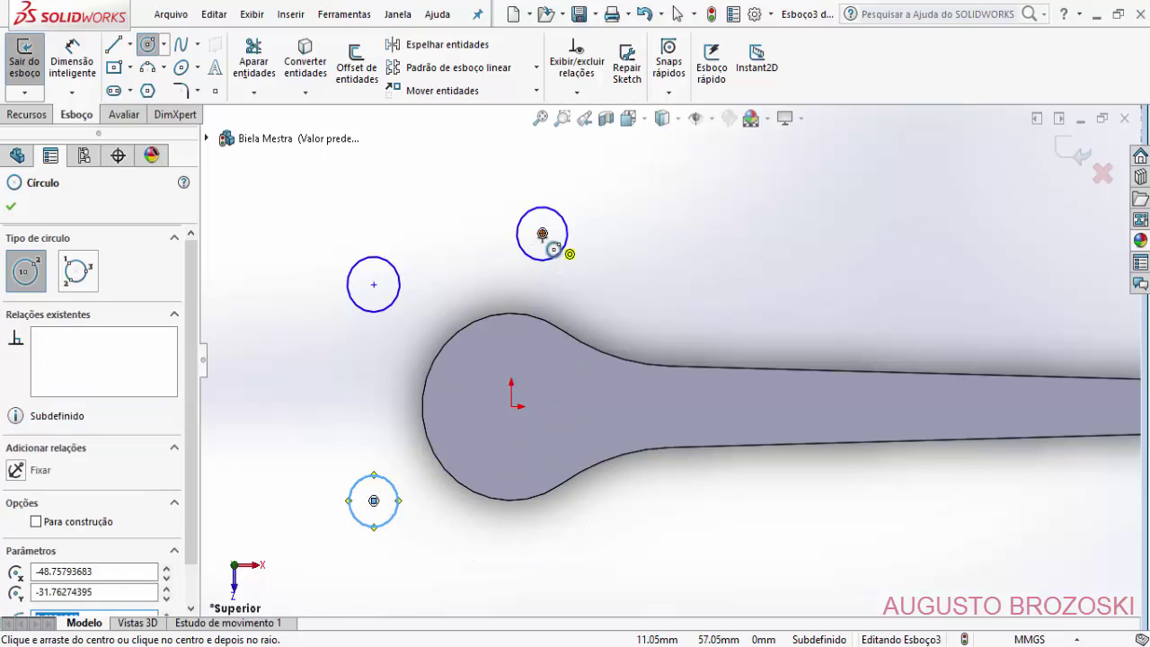
{"action": "left_click", "coordinate": [542, 550]}
{"action": "left_click", "coordinate": [567, 551]}
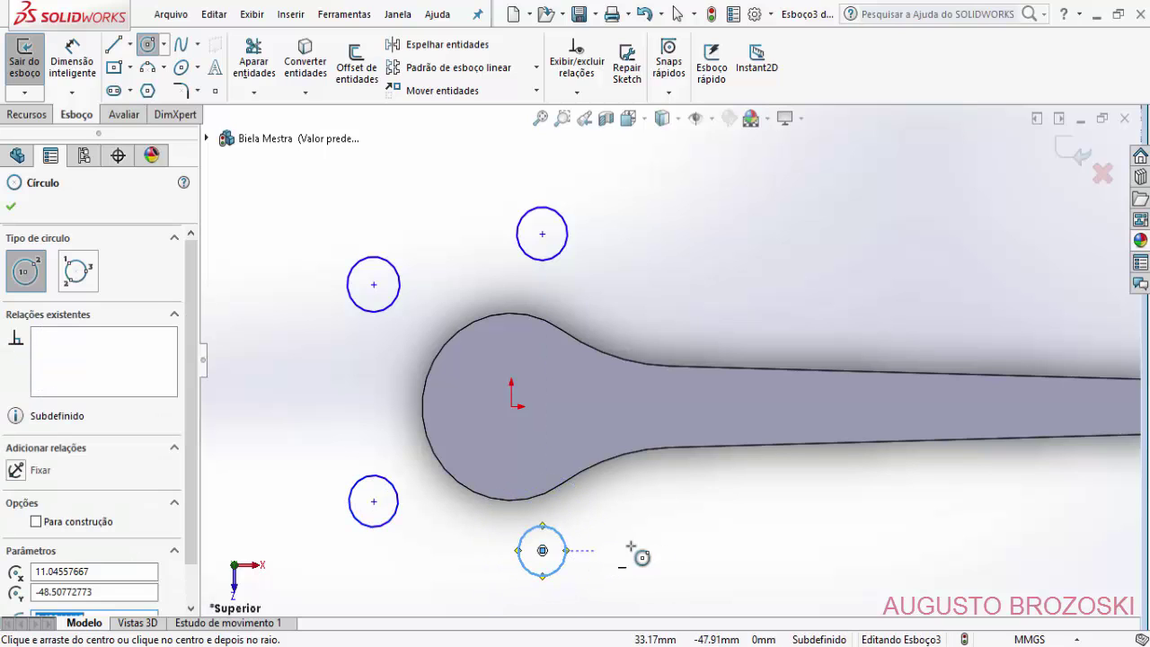
{"action": "left_click", "coordinate": [11, 208]}
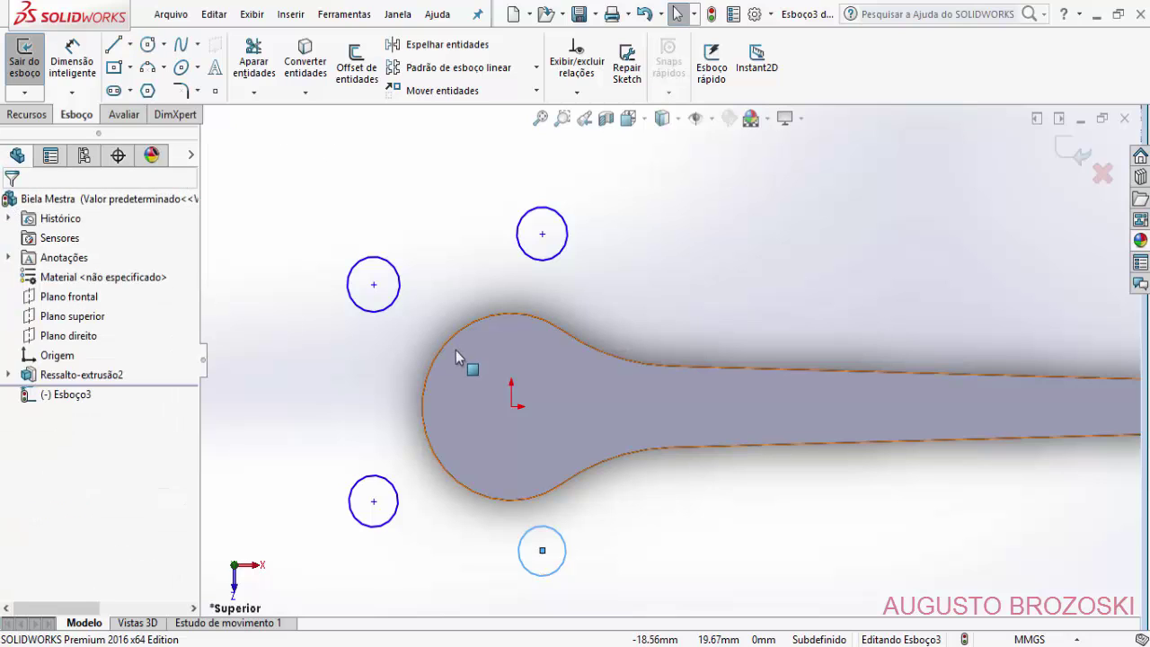
- Dimension the diameter of the lower-right circle as 10 mm
{"action": "left_click", "coordinate": [72, 63]}
{"action": "left_click", "coordinate": [542, 527]}
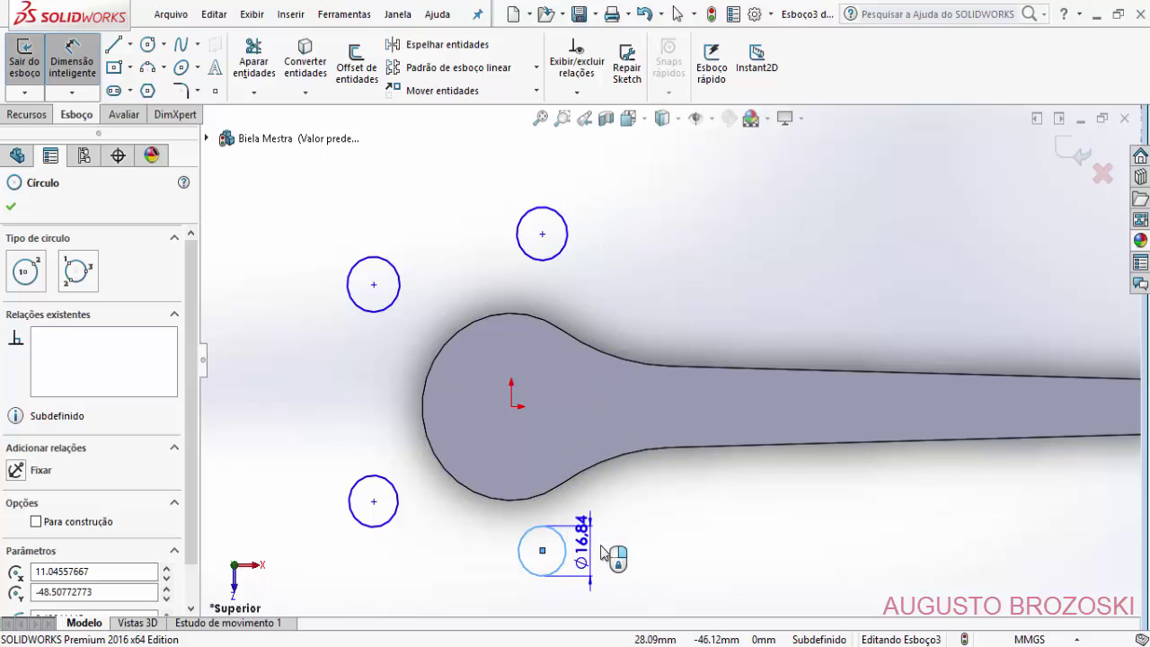
{"action": "left_click", "coordinate": [633, 555]}
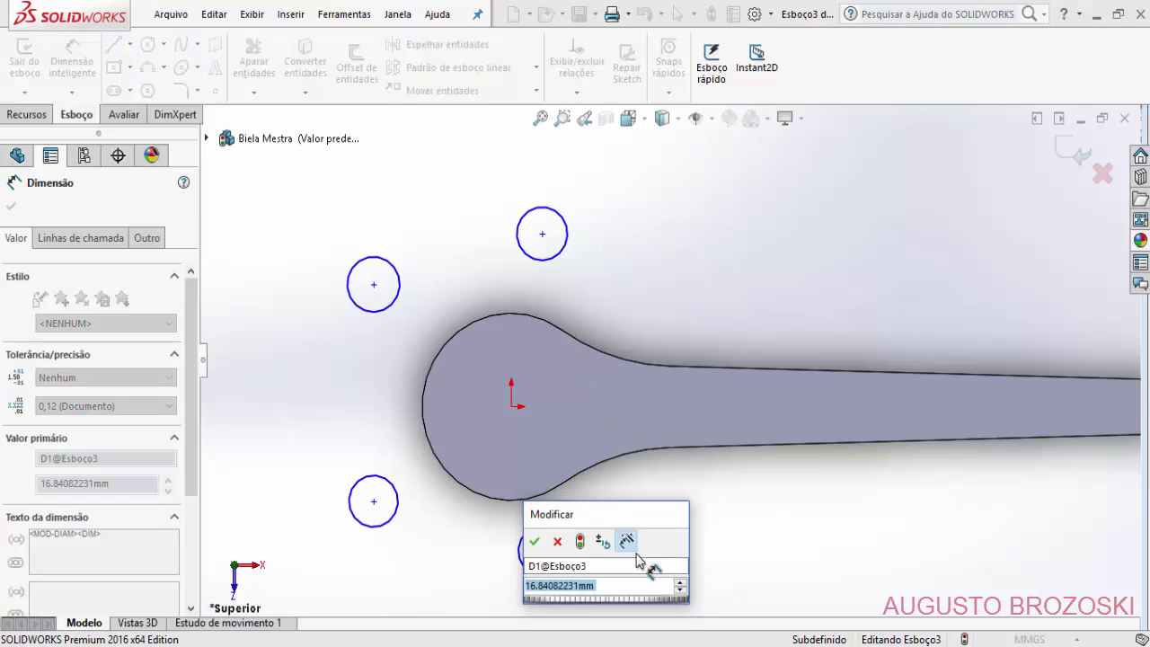
{"action": "type", "text": "10"}
{"action": "key", "text": "Return"}
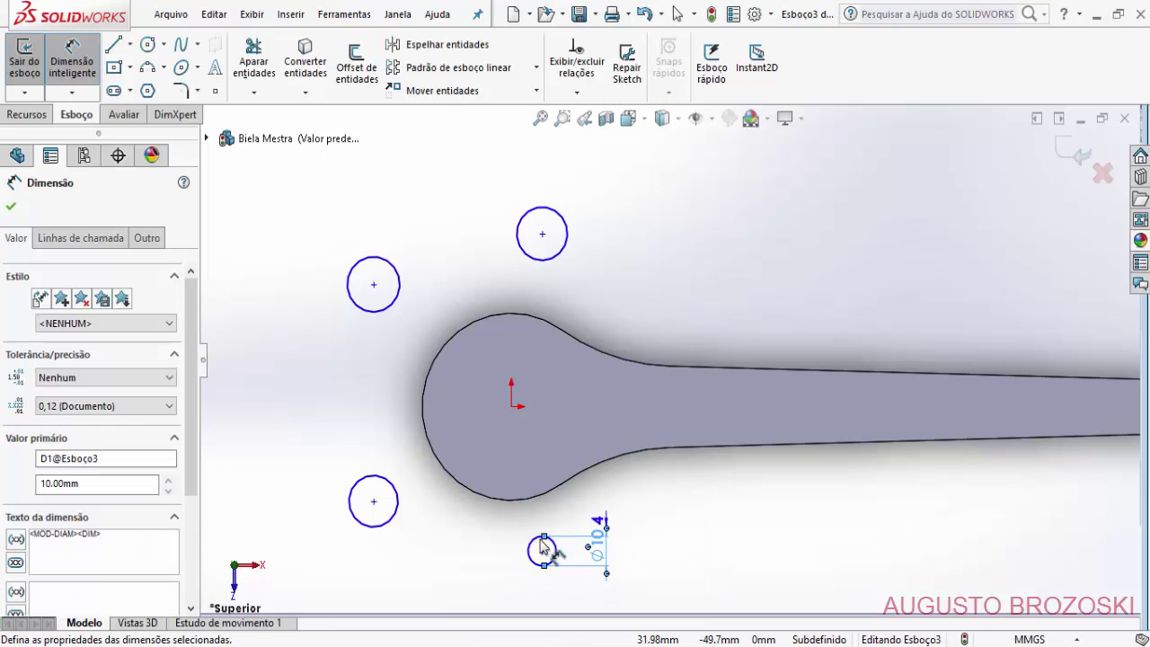
{"action": "left_click", "coordinate": [11, 207]}
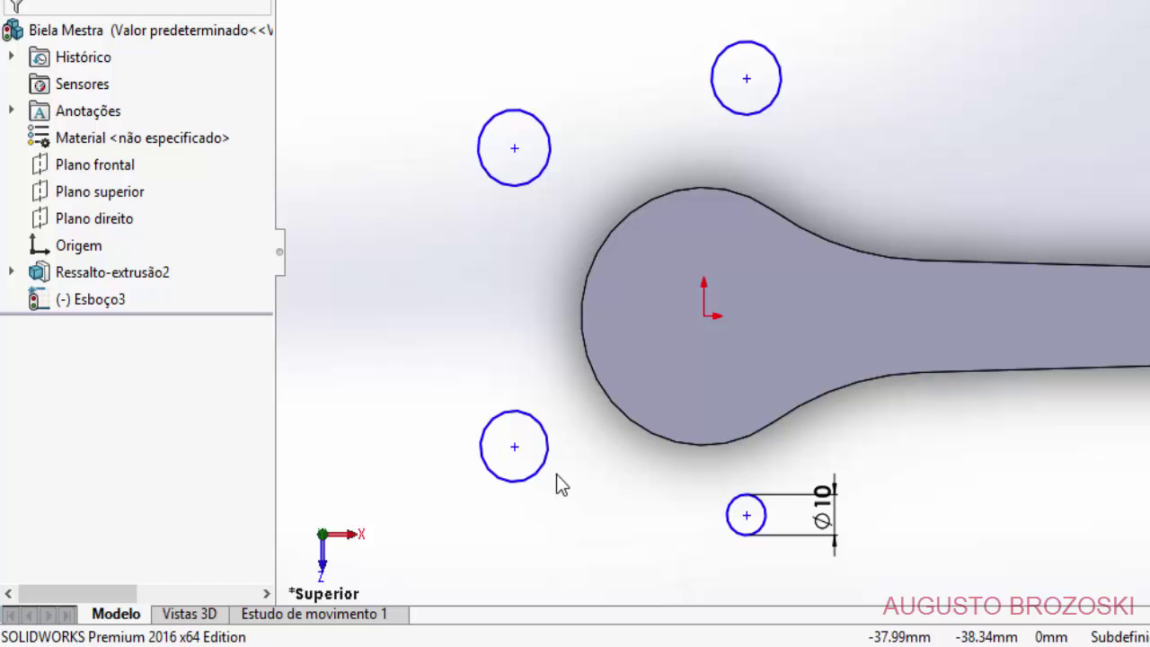
- Give the lower-left circle an equal curve length relation with the 10 mm circle
{"action": "left_click", "coordinate": [544, 471]}
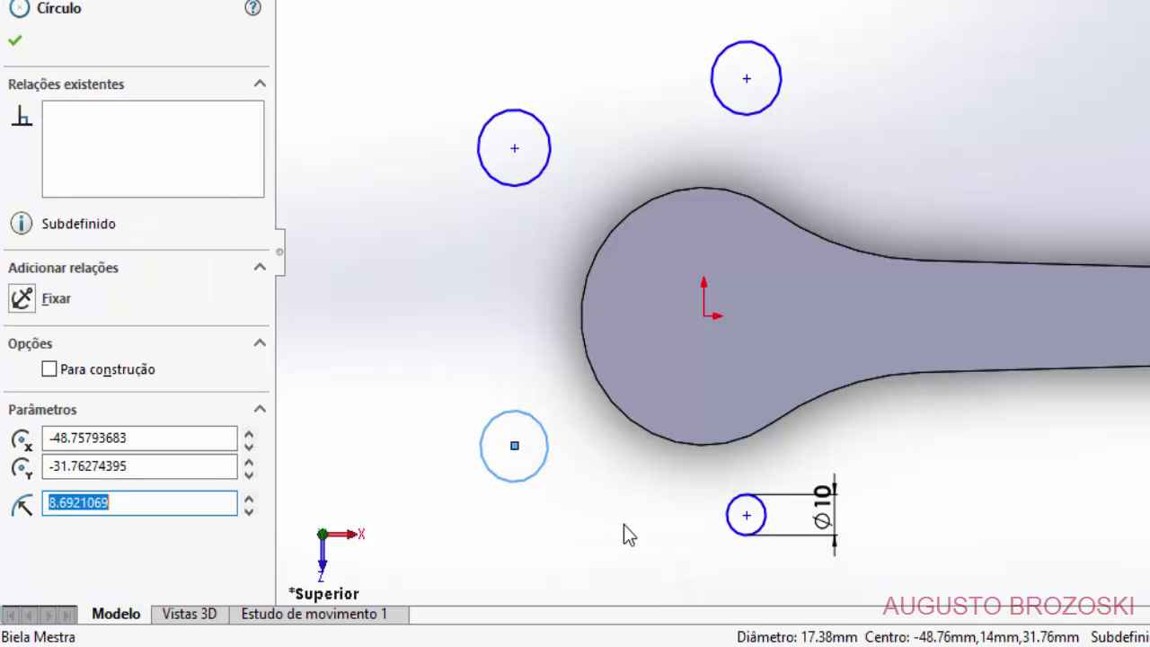
{"action": "left_click", "coordinate": [732, 535], "text": "ctrl"}
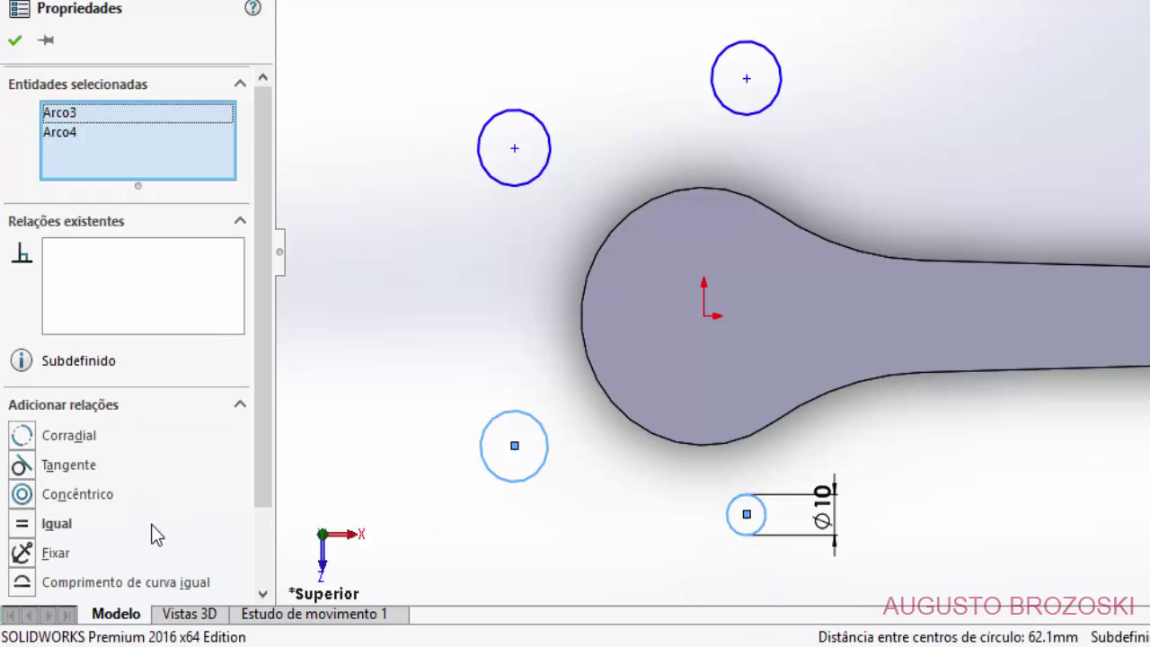
{"action": "scroll", "coordinate": [26, 592], "scroll_direction": "down", "scroll_amount": 3}
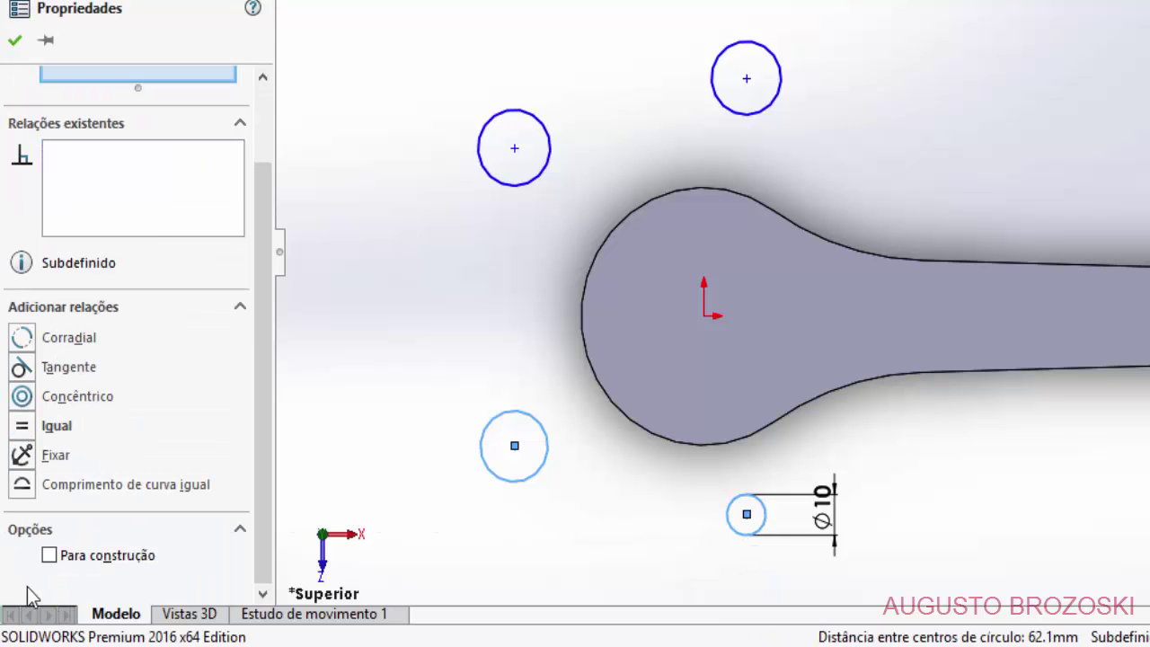
{"action": "left_click", "coordinate": [24, 487]}
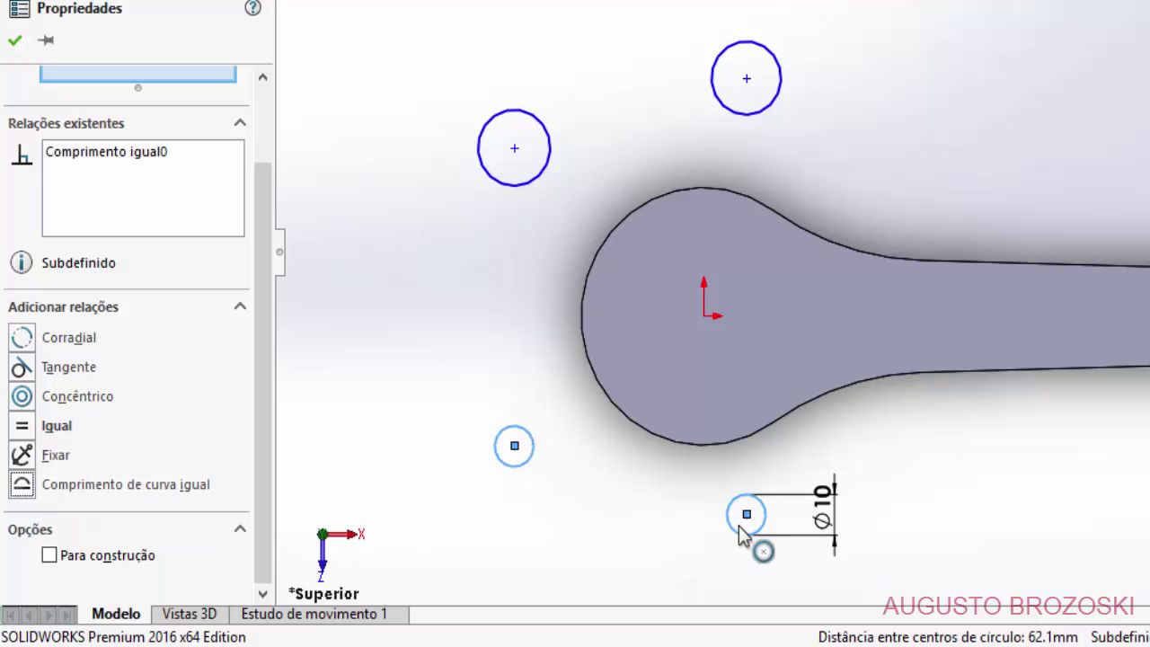
{"action": "left_click", "coordinate": [16, 41]}
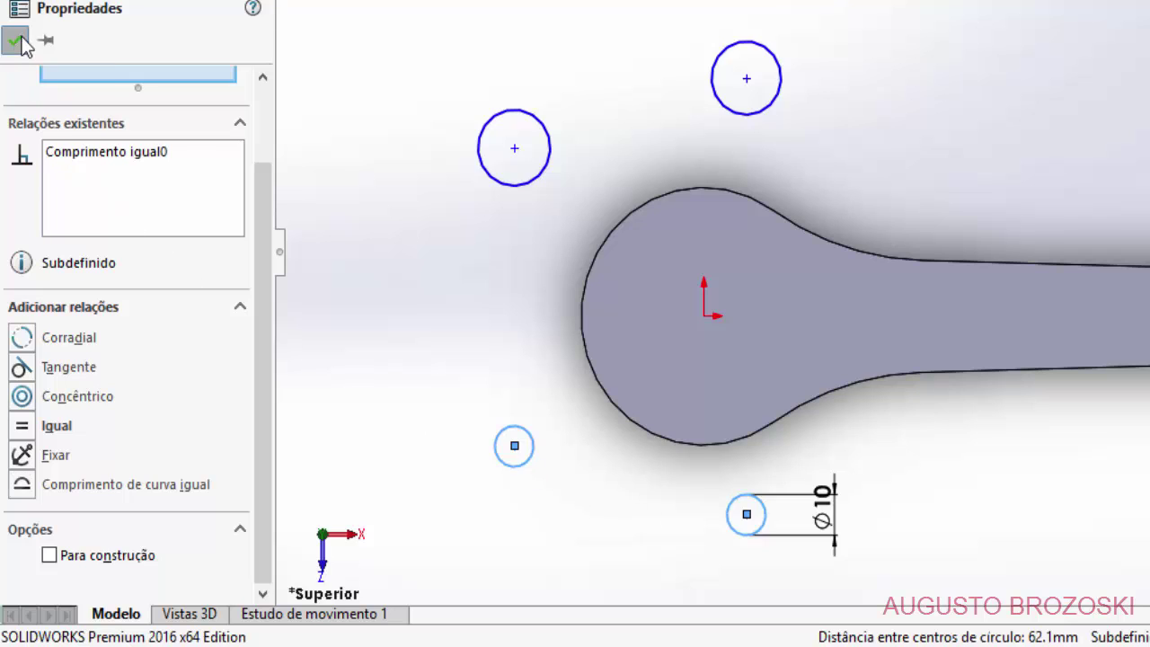
- Apply an equal curve length relation between the upper-left circle and the 10 mm circle
{"action": "left_click", "coordinate": [542, 176]}
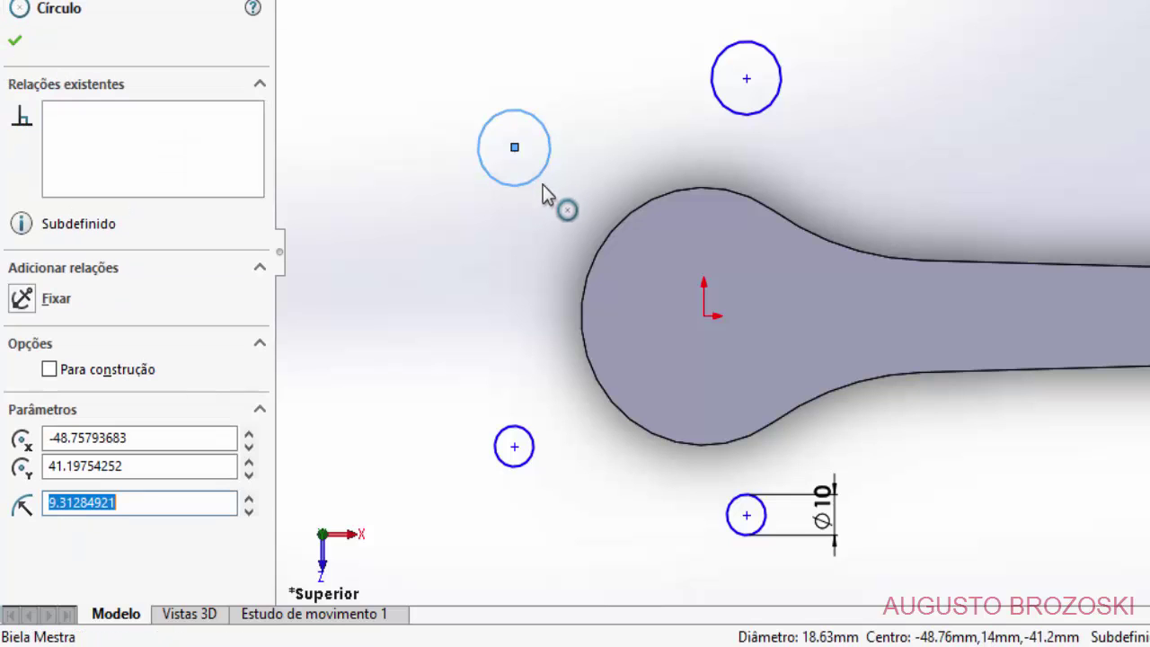
{"action": "left_click", "coordinate": [732, 526], "text": "ctrl"}
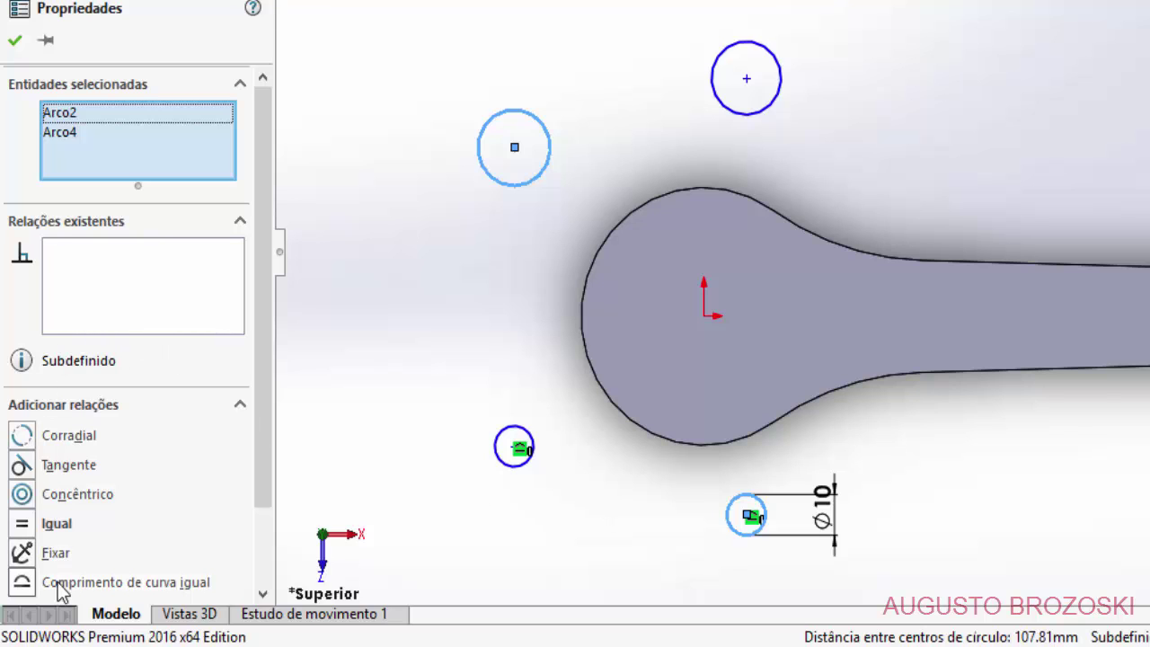
{"action": "left_click", "coordinate": [25, 584]}
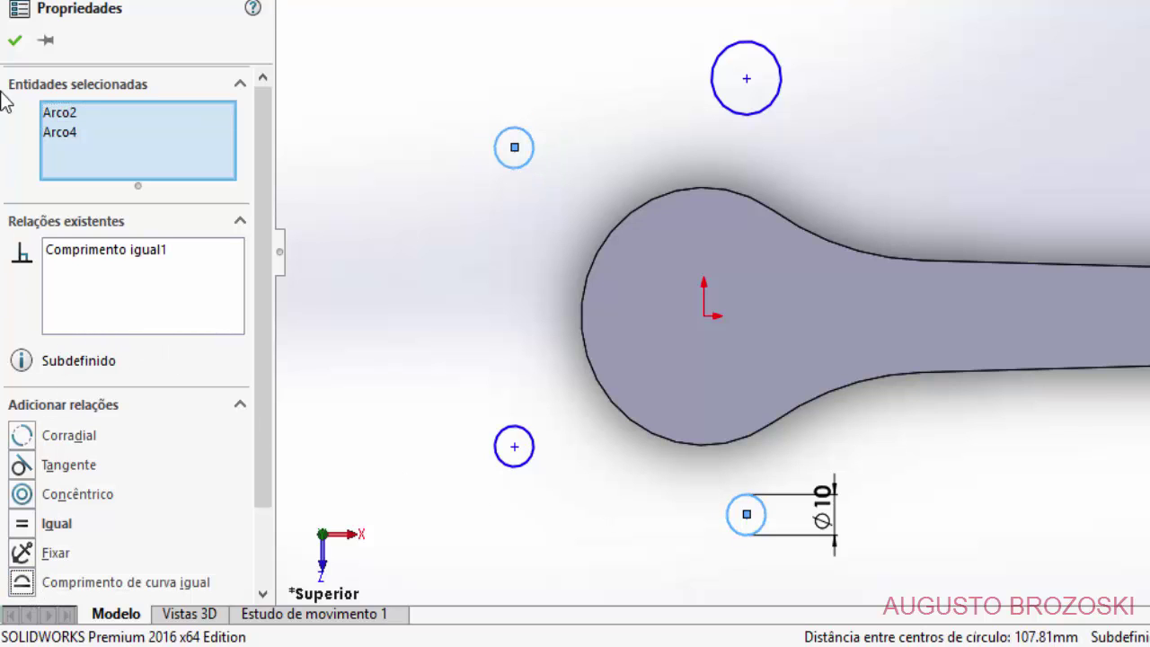
{"action": "left_click", "coordinate": [15, 40]}
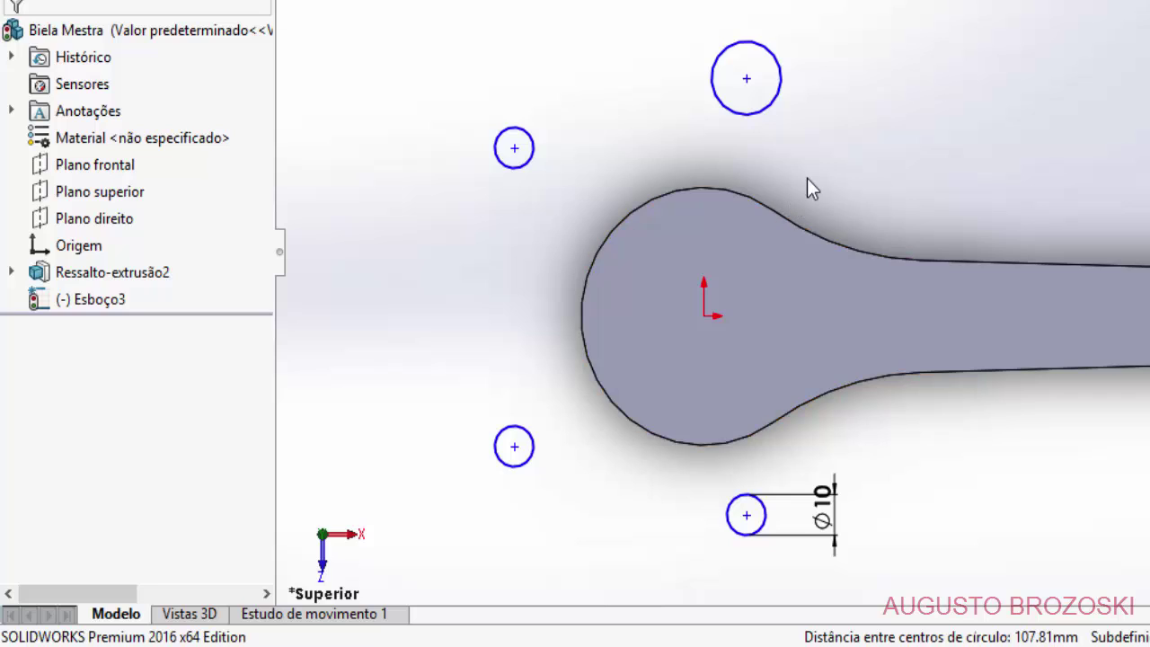
- Match the upper-right circle to the 10 mm circle with an equal curve length relation
{"action": "left_click", "coordinate": [779, 82]}
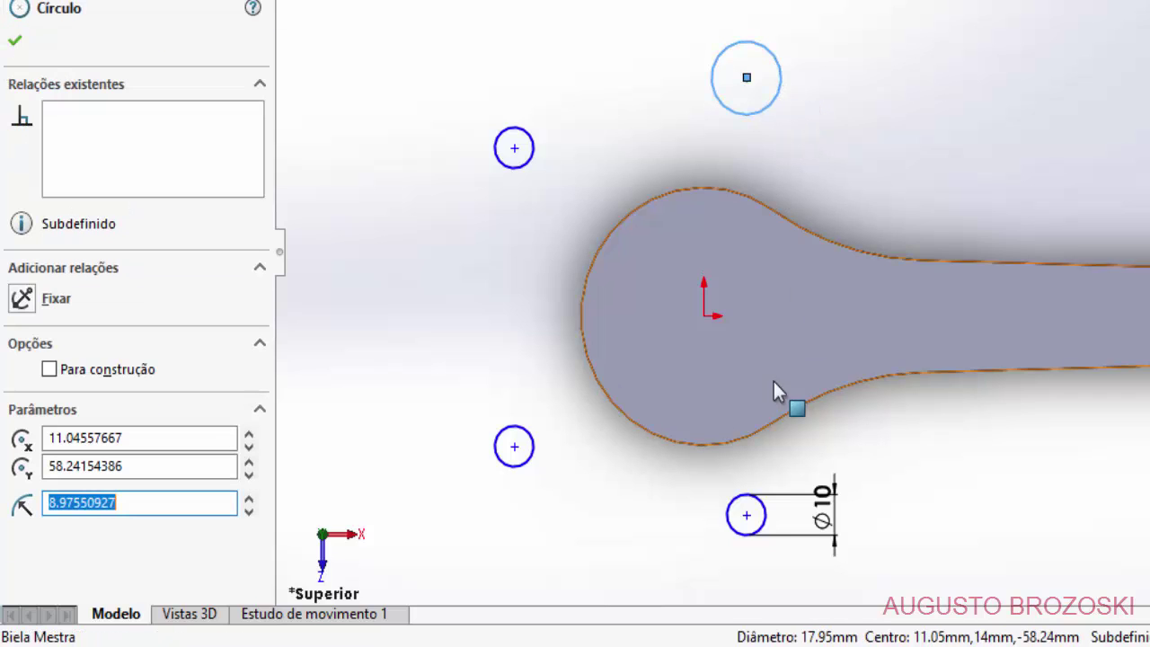
{"action": "left_click", "coordinate": [768, 514], "text": "ctrl"}
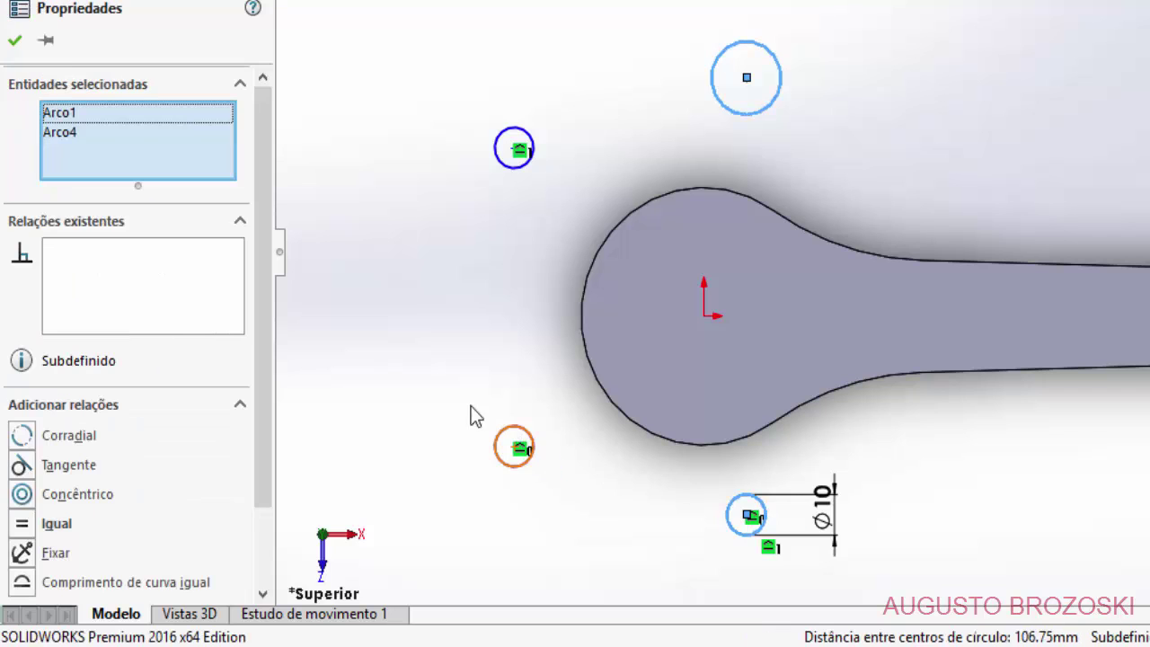
{"action": "left_click", "coordinate": [23, 584]}
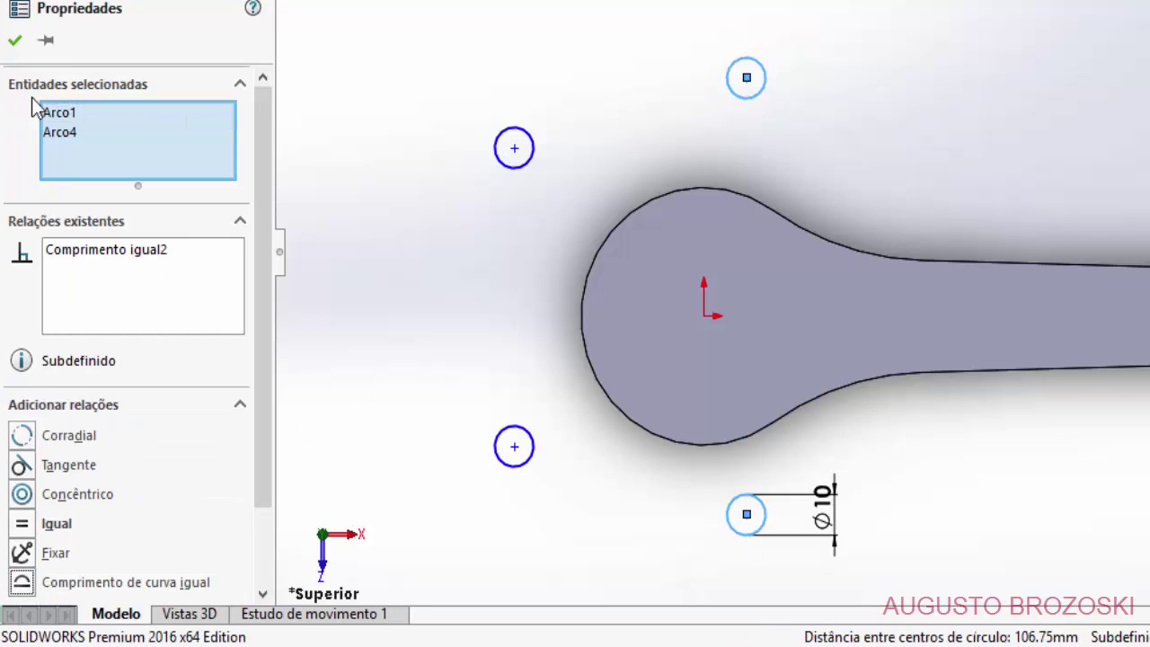
{"action": "left_click", "coordinate": [15, 39]}
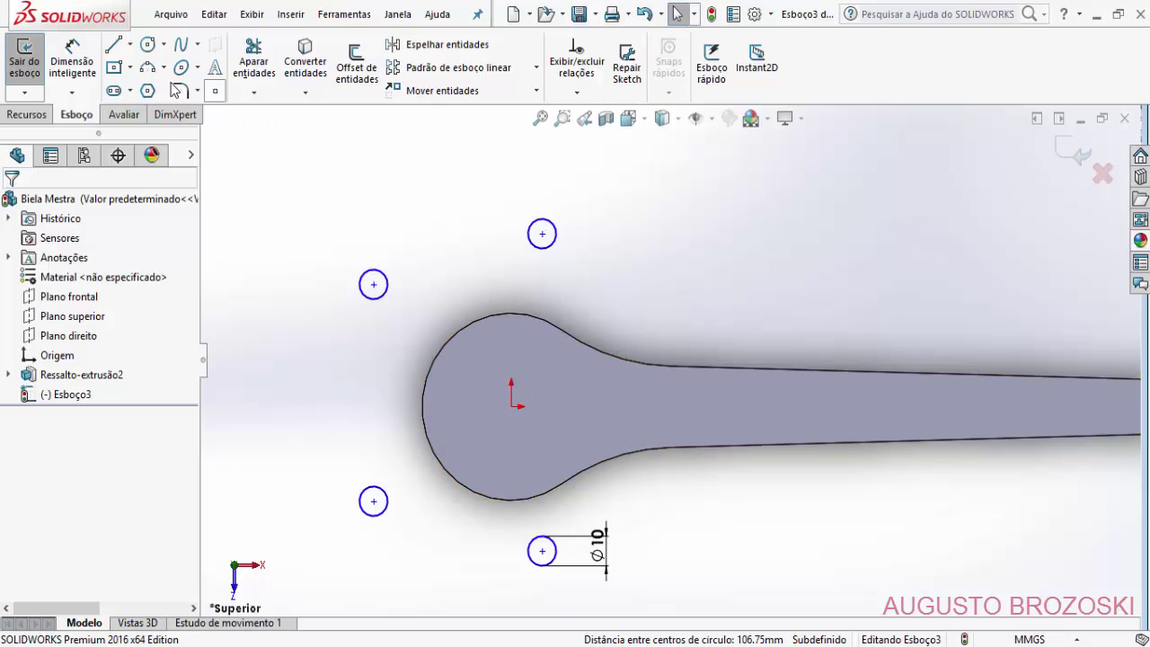
- Dimension the horizontal distance from the origin to the upper-right circle's center as 15 mm
{"action": "left_click", "coordinate": [74, 59]}
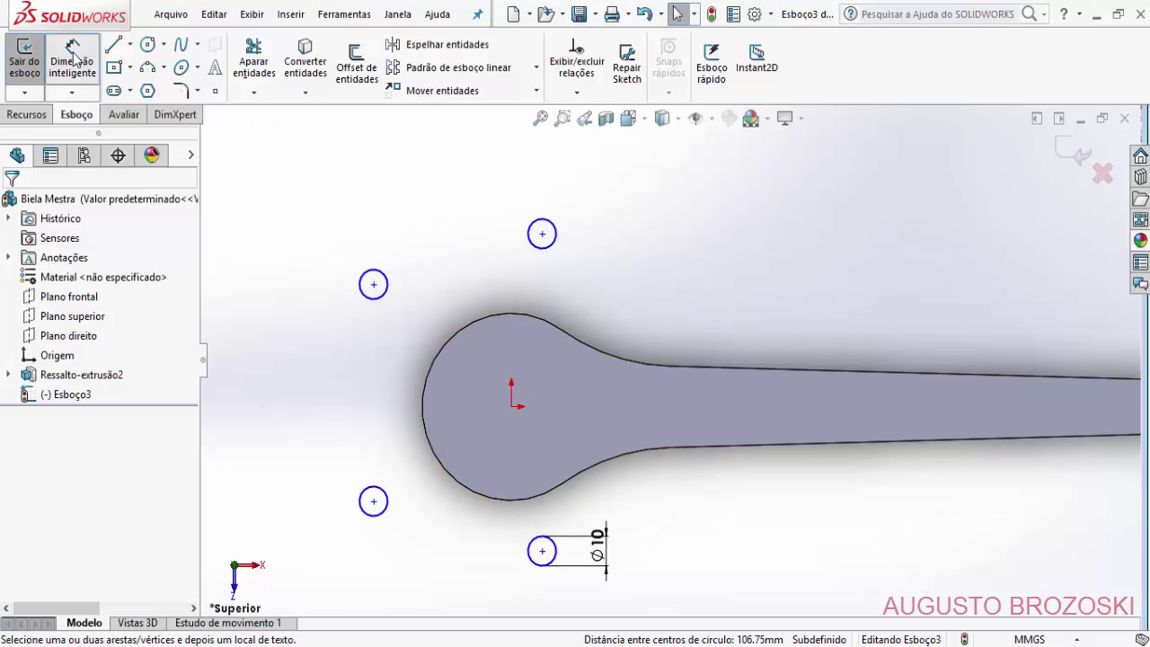
{"action": "left_click", "coordinate": [512, 408]}
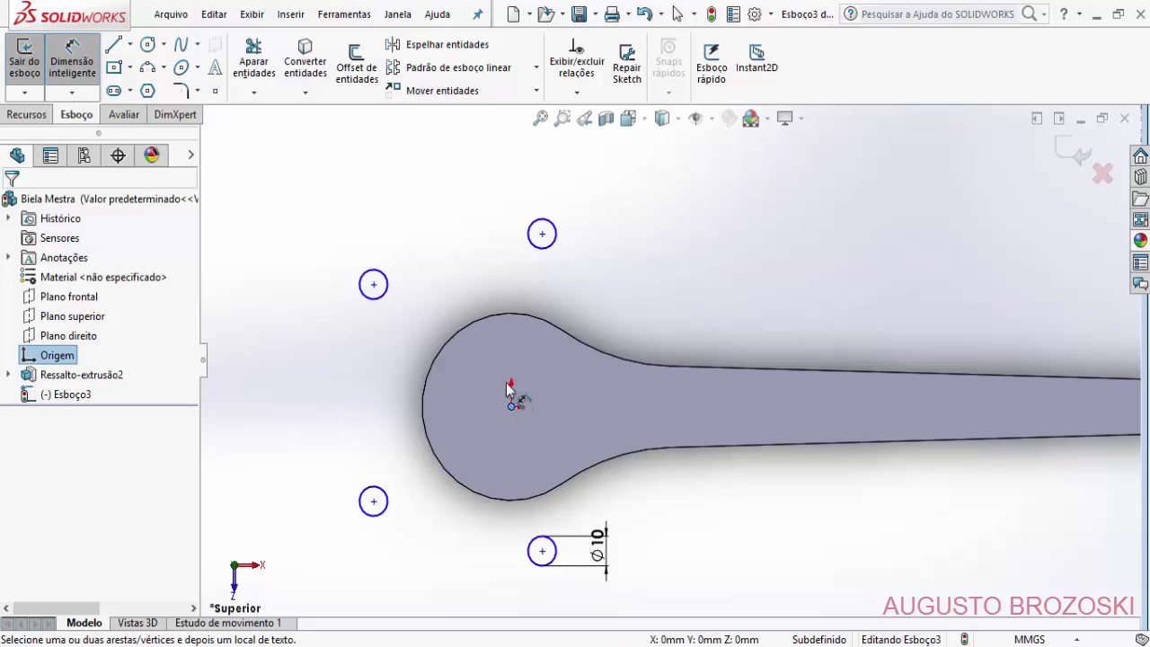
{"action": "left_click", "coordinate": [541, 234]}
{"action": "left_click", "coordinate": [536, 167]}
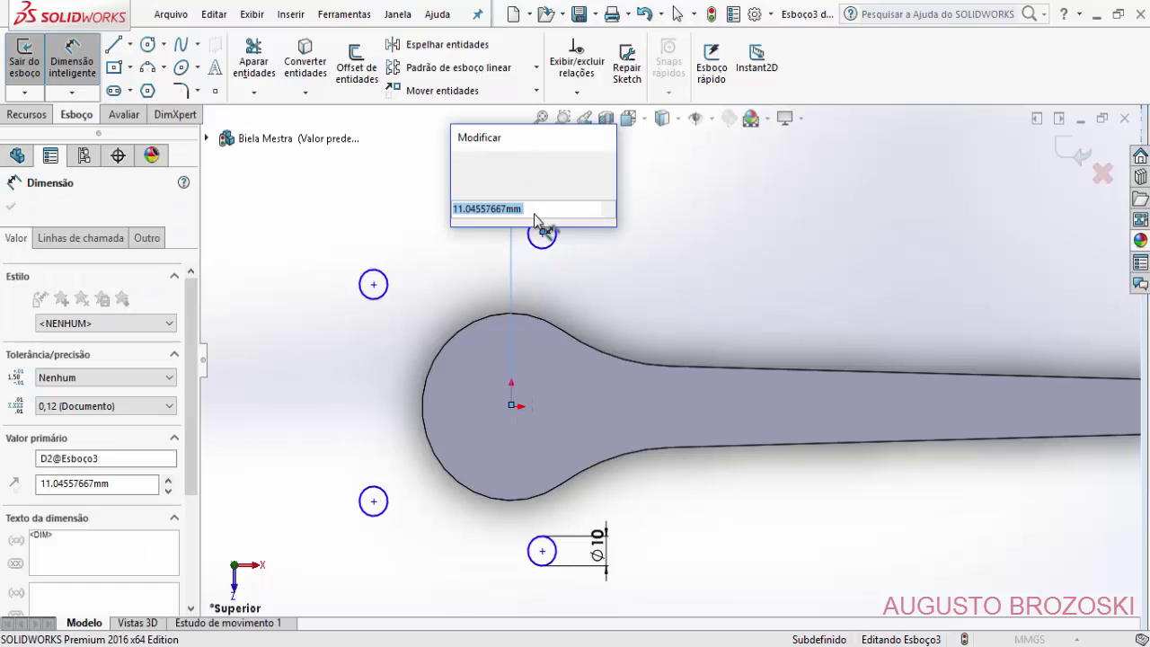
{"action": "type", "text": "15"}
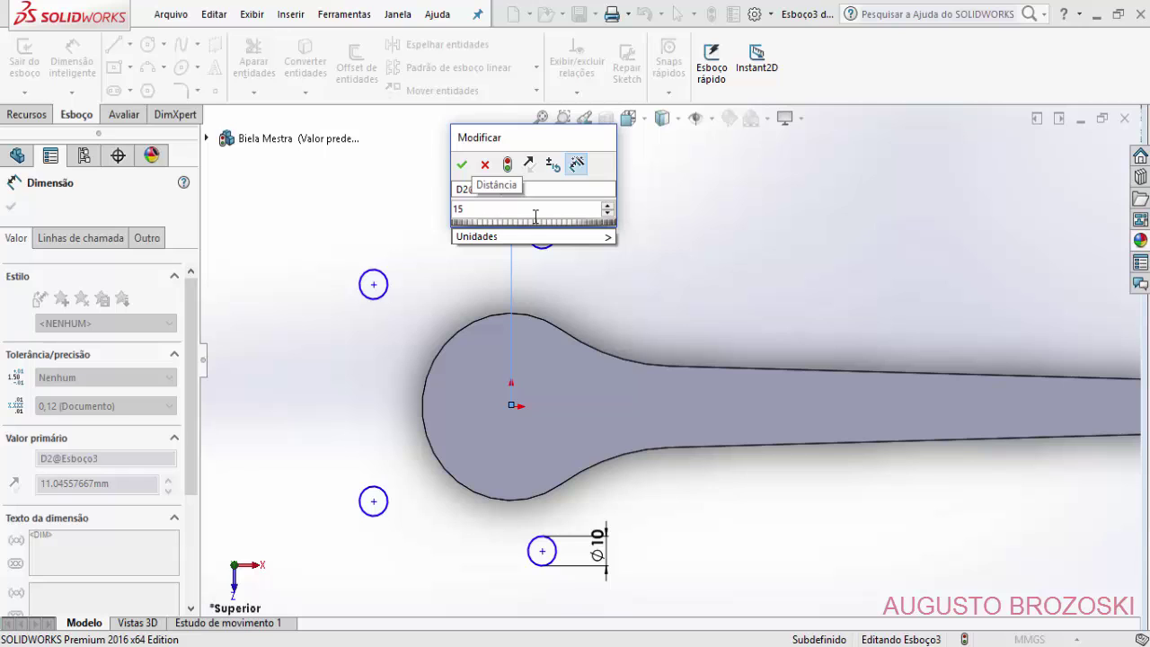
{"action": "key", "text": "Return"}
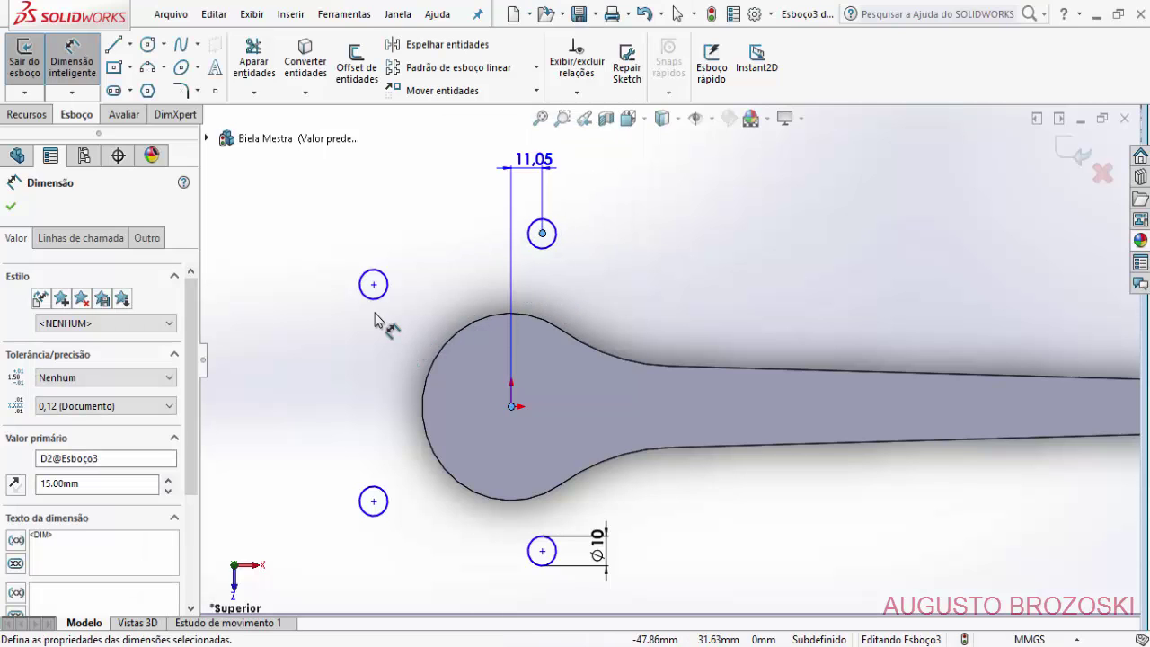
- Dimension the horizontal distance from the upper-left circle's center to the origin as 39.5 mm
{"action": "left_click", "coordinate": [373, 284]}
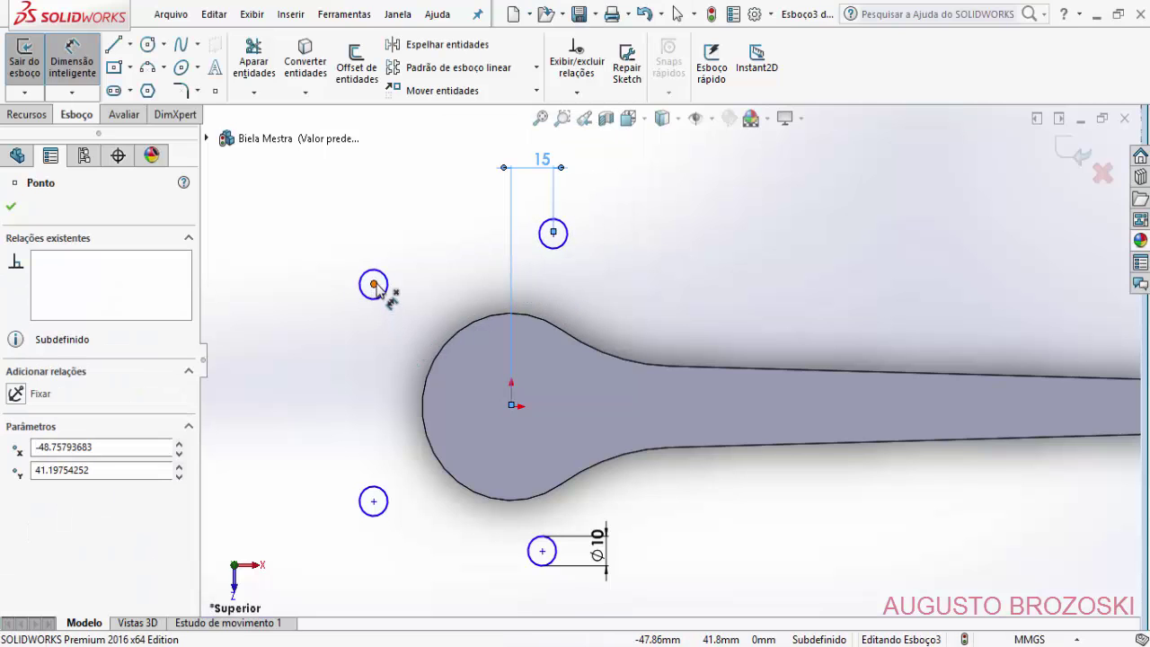
{"action": "left_click", "coordinate": [512, 409]}
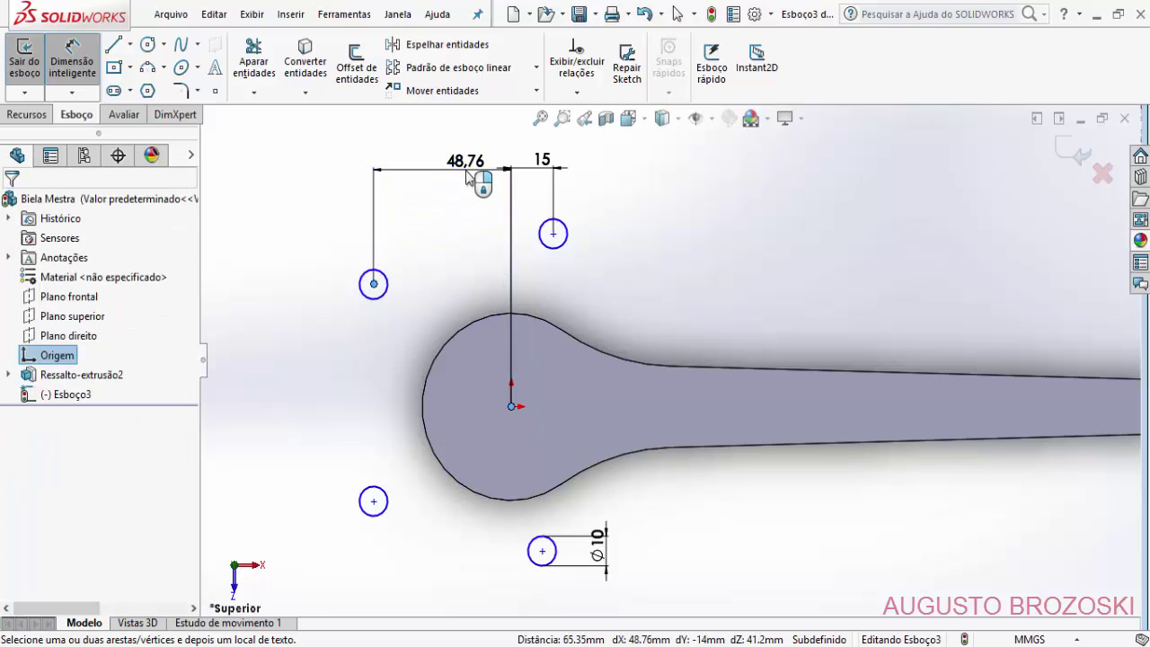
{"action": "left_click", "coordinate": [475, 184]}
{"action": "type", "text": "39"}
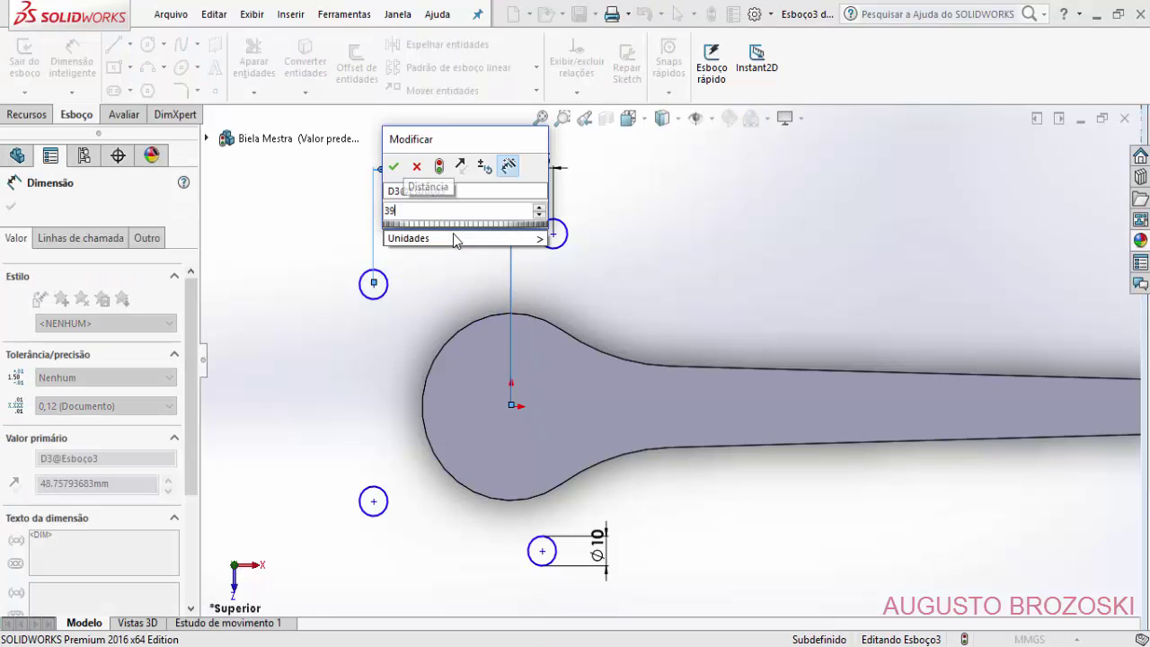
{"action": "type", "text": ".5"}
{"action": "key", "text": "Return"}
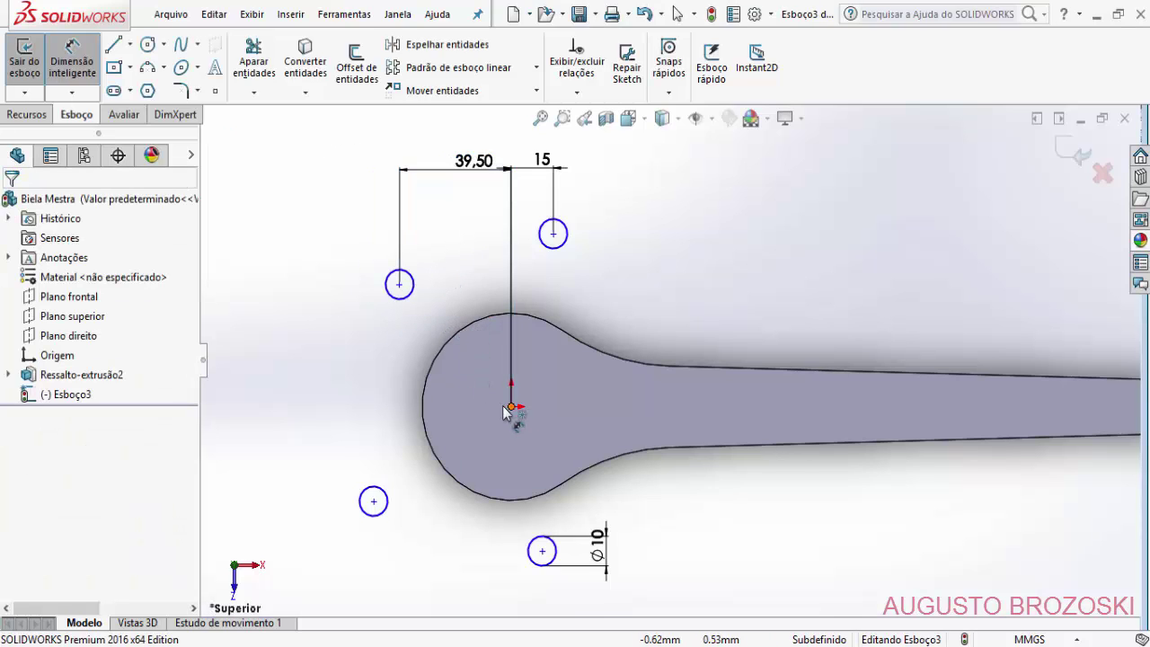
- Dimension the vertical distance between the upper-left circle's center and the origin as 26 mm
{"action": "left_click", "coordinate": [400, 284]}
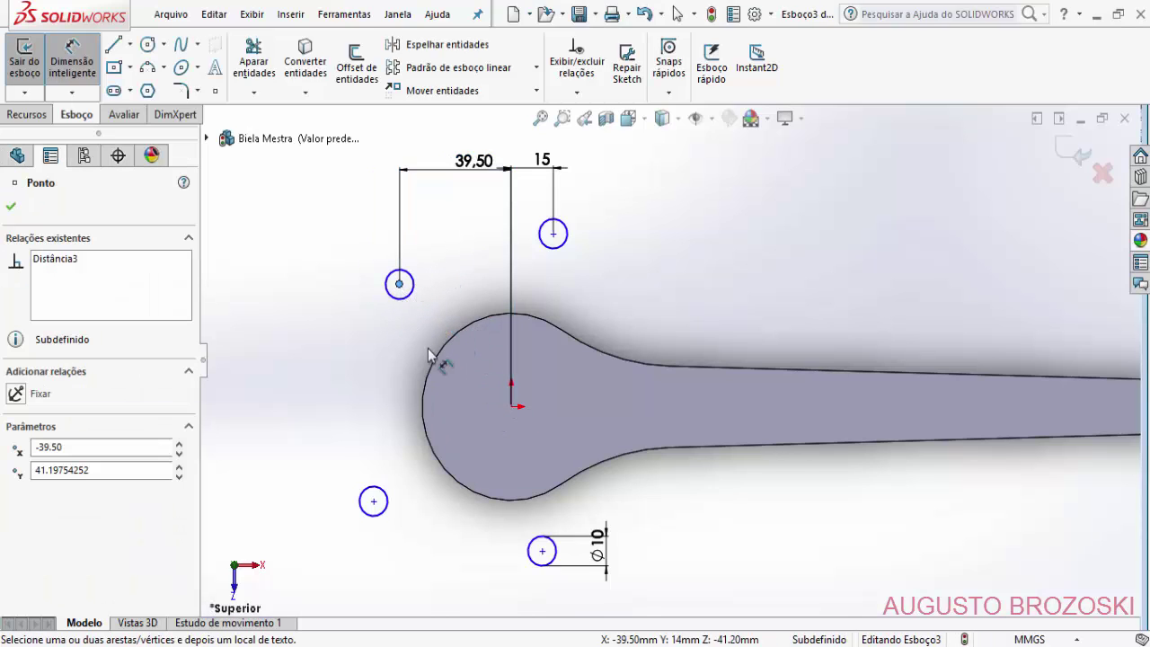
{"action": "left_click", "coordinate": [511, 406]}
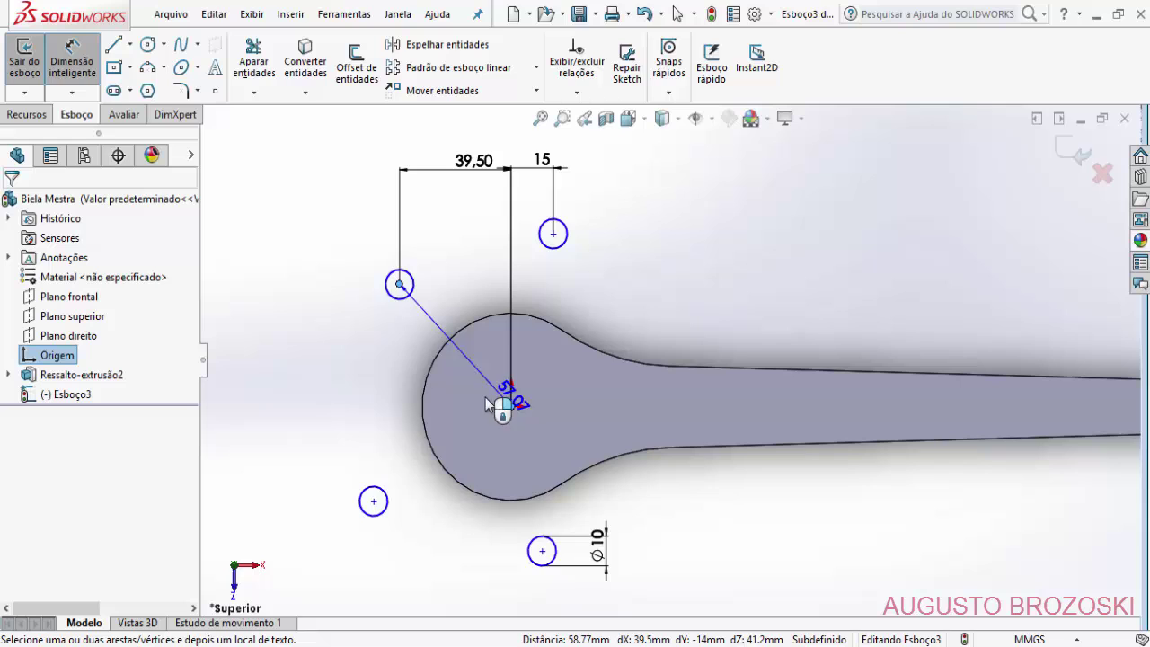
{"action": "left_click", "coordinate": [341, 371]}
{"action": "type", "text": "26"}
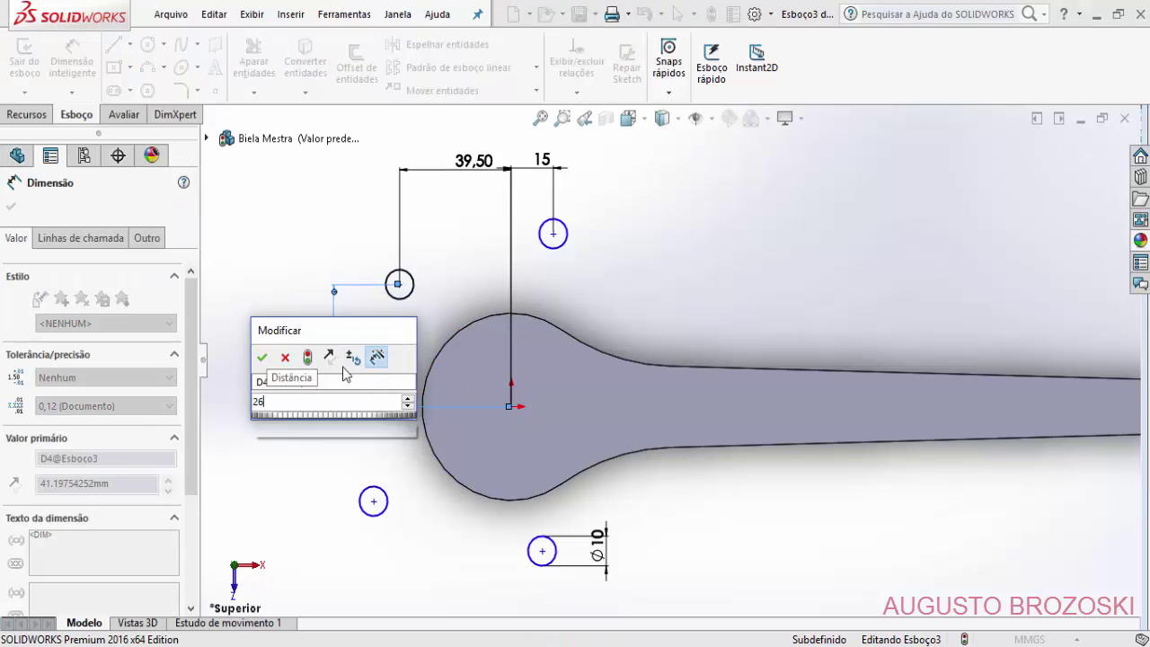
{"action": "key", "text": "Return"}
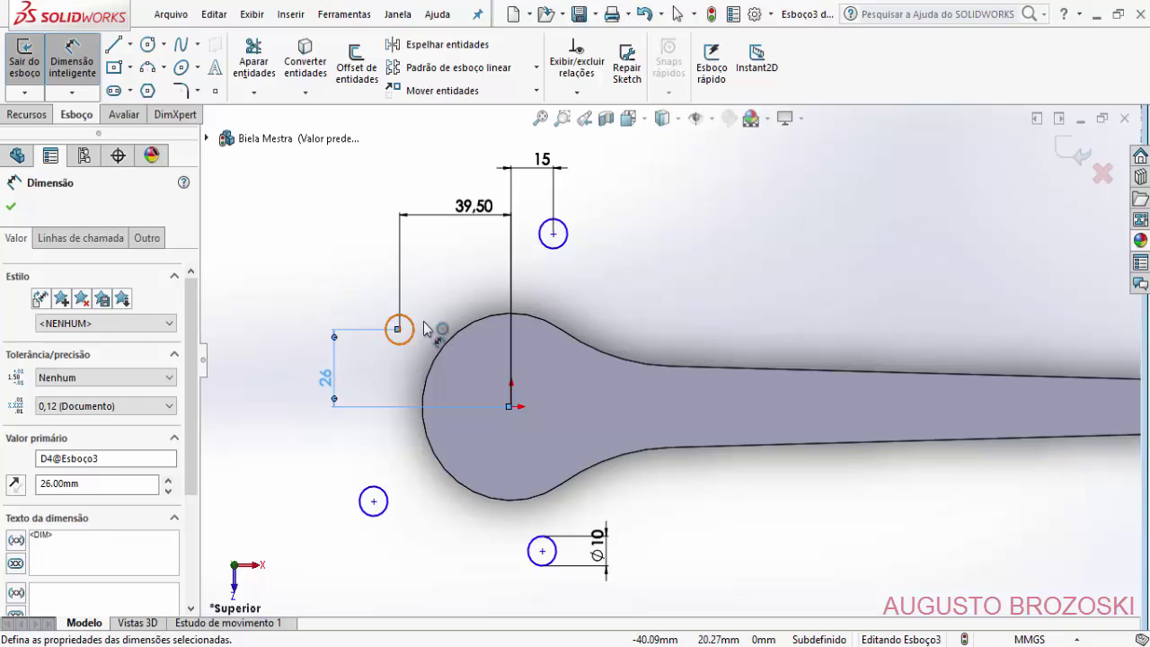
- Dimension the vertical distance between the upper-right circle's center and the origin as 43 mm
{"action": "left_click", "coordinate": [553, 233]}
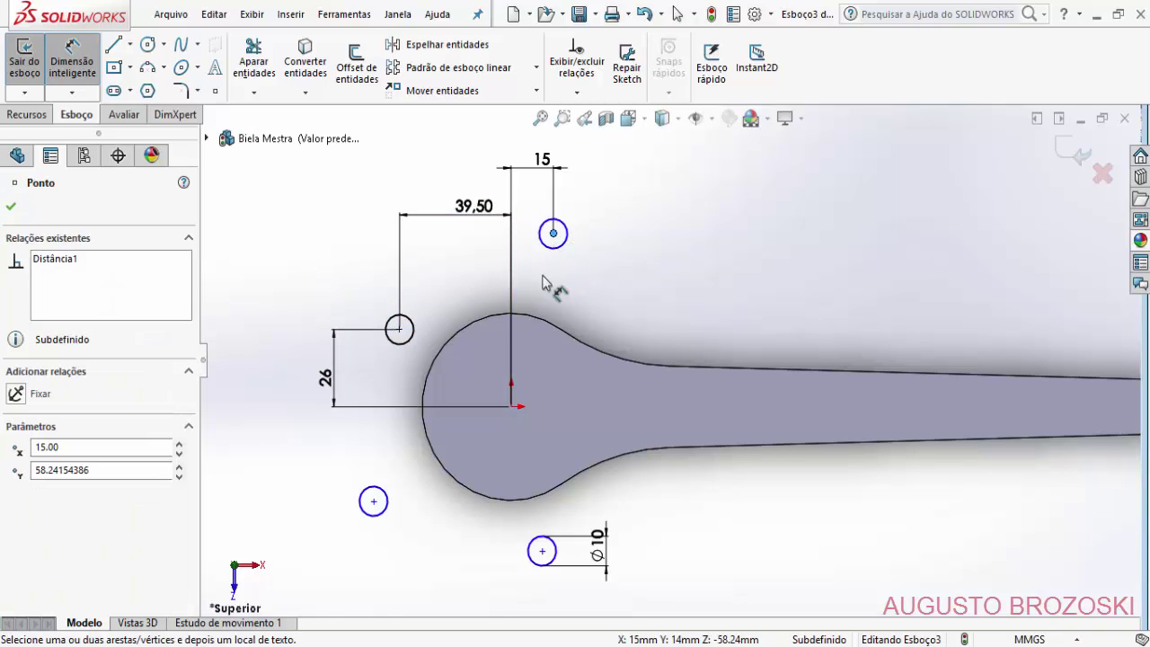
{"action": "left_click", "coordinate": [511, 408]}
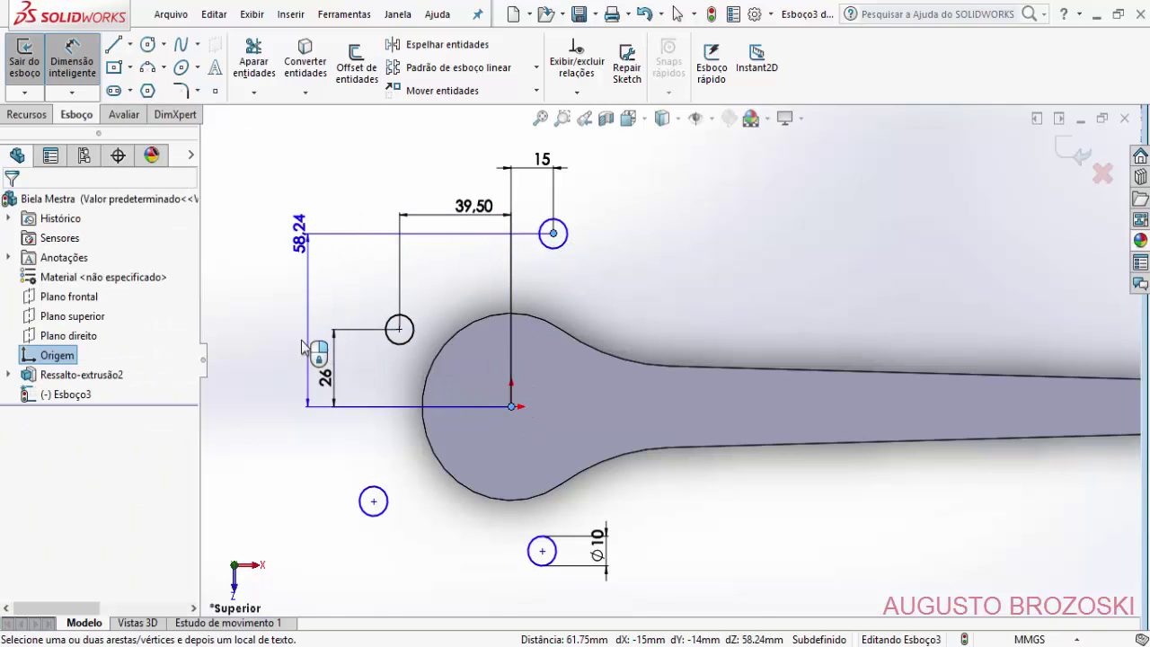
{"action": "left_click", "coordinate": [287, 378]}
{"action": "type", "text": "40"}
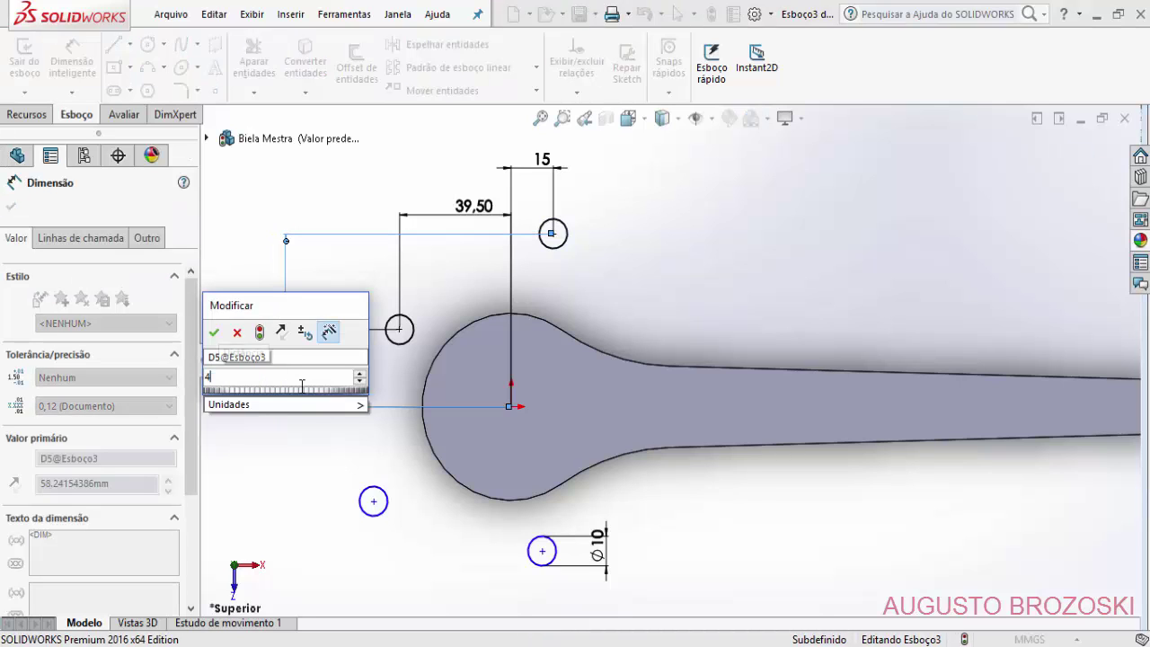
{"action": "key", "text": "Return"}
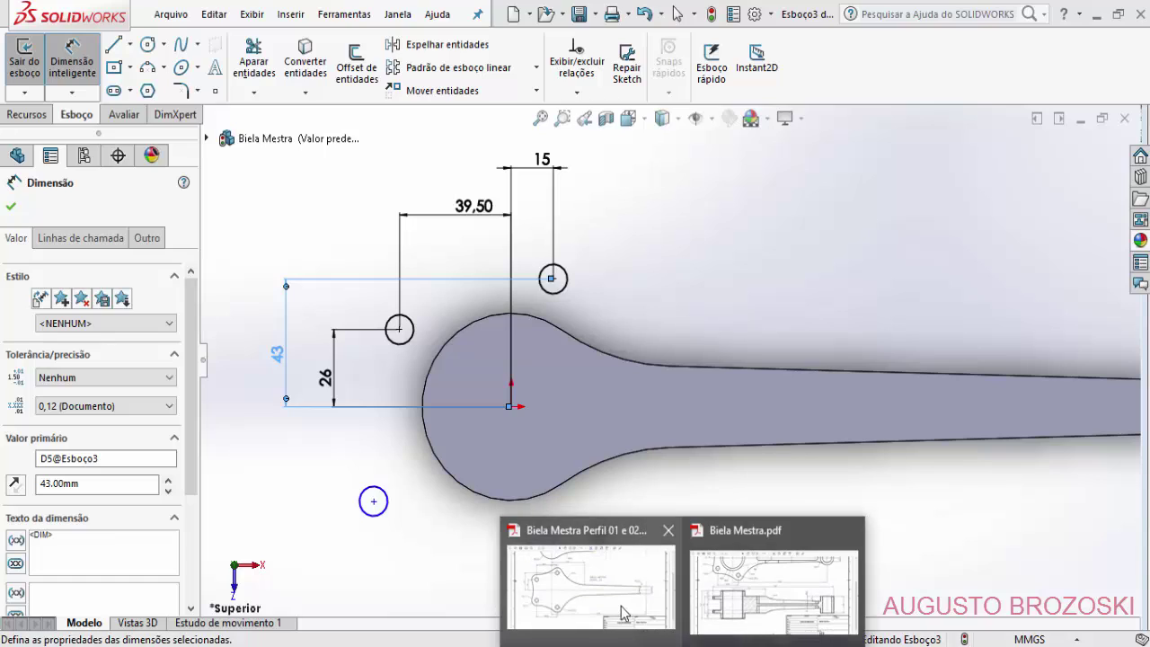
- Consult the profile 02 PDF drawing and align the lower-left circle's center vertically with the upper-left circle's center
{"action": "left_click", "coordinate": [596, 582]}
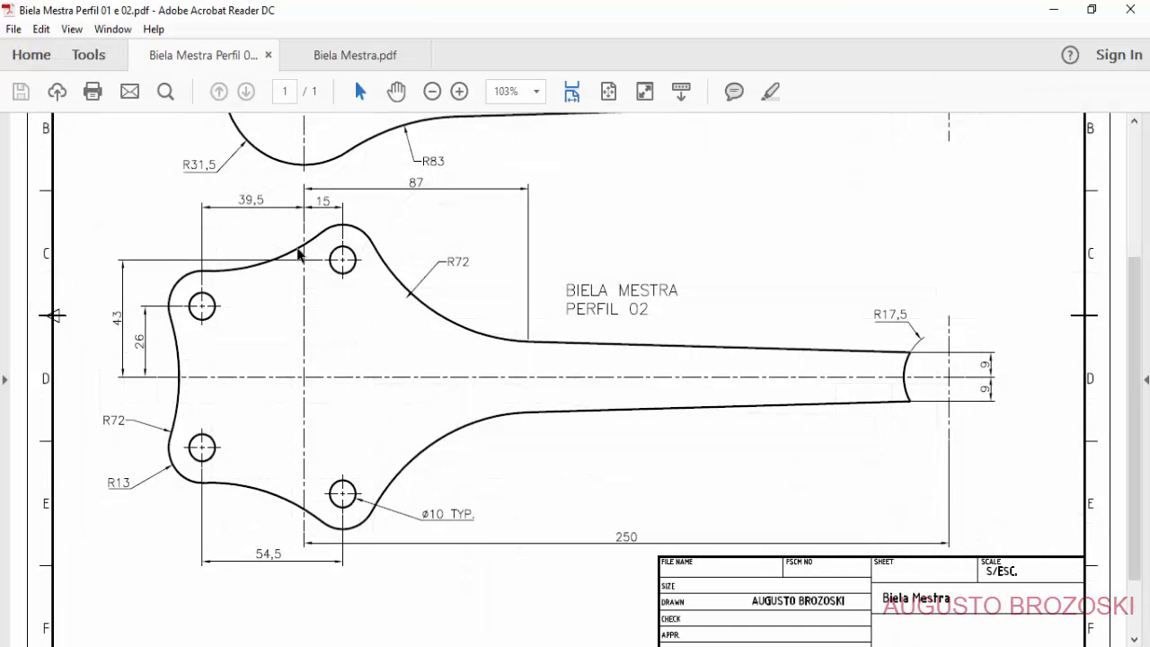
{"action": "left_click", "coordinate": [1053, 9]}
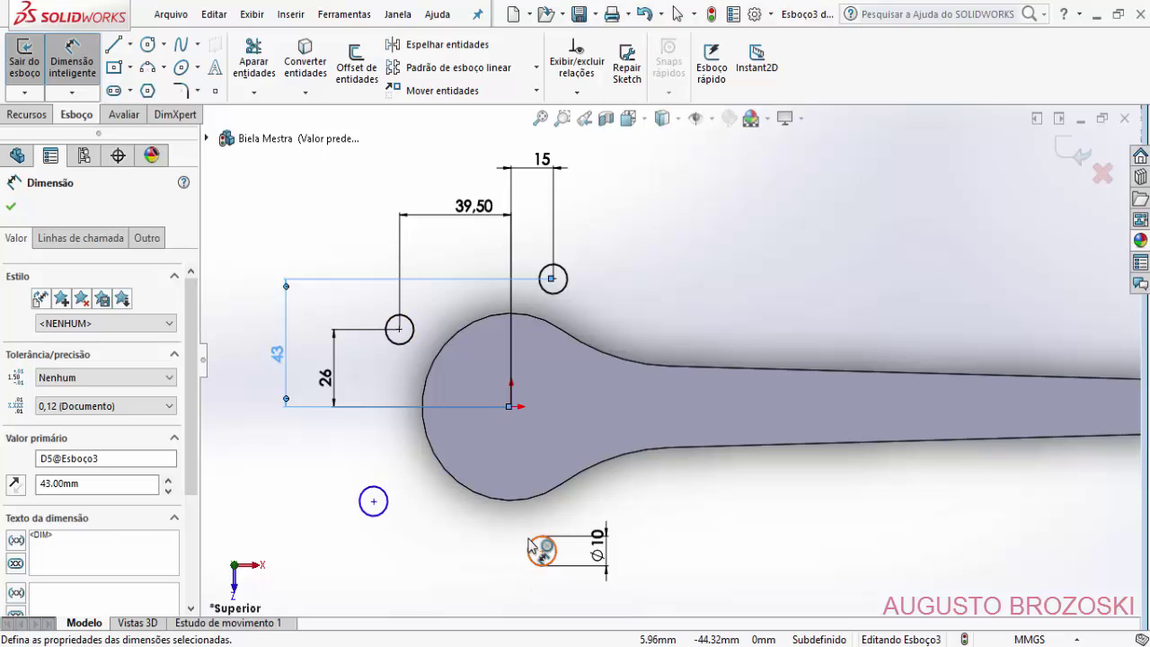
{"action": "left_click", "coordinate": [11, 206]}
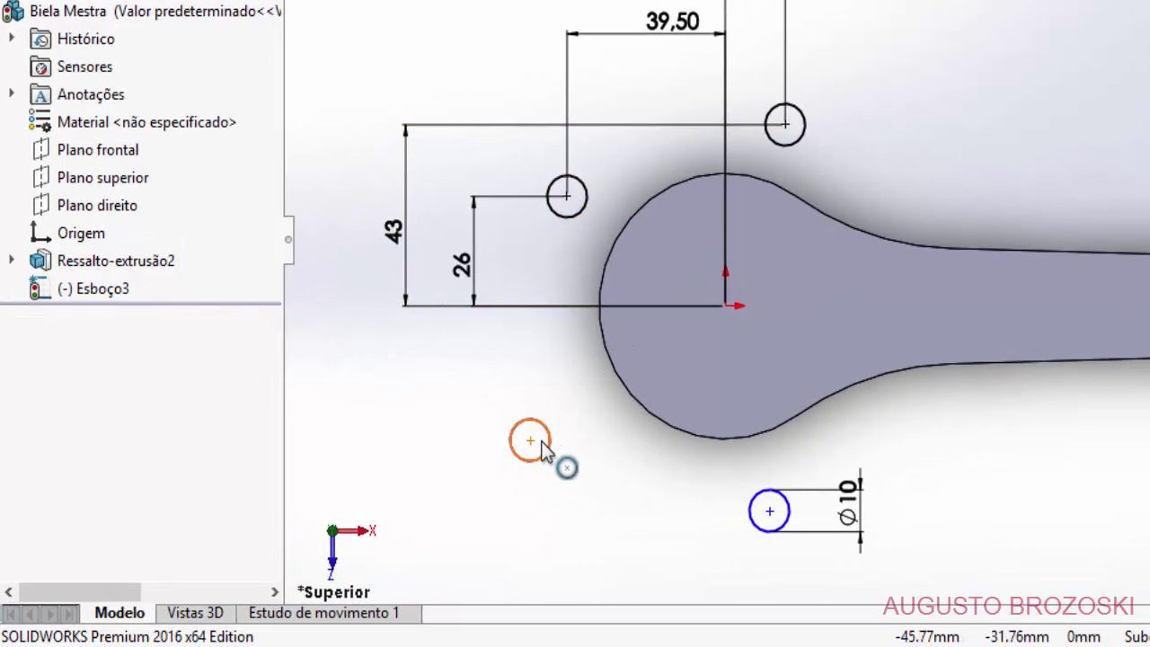
{"action": "left_click", "coordinate": [530, 439]}
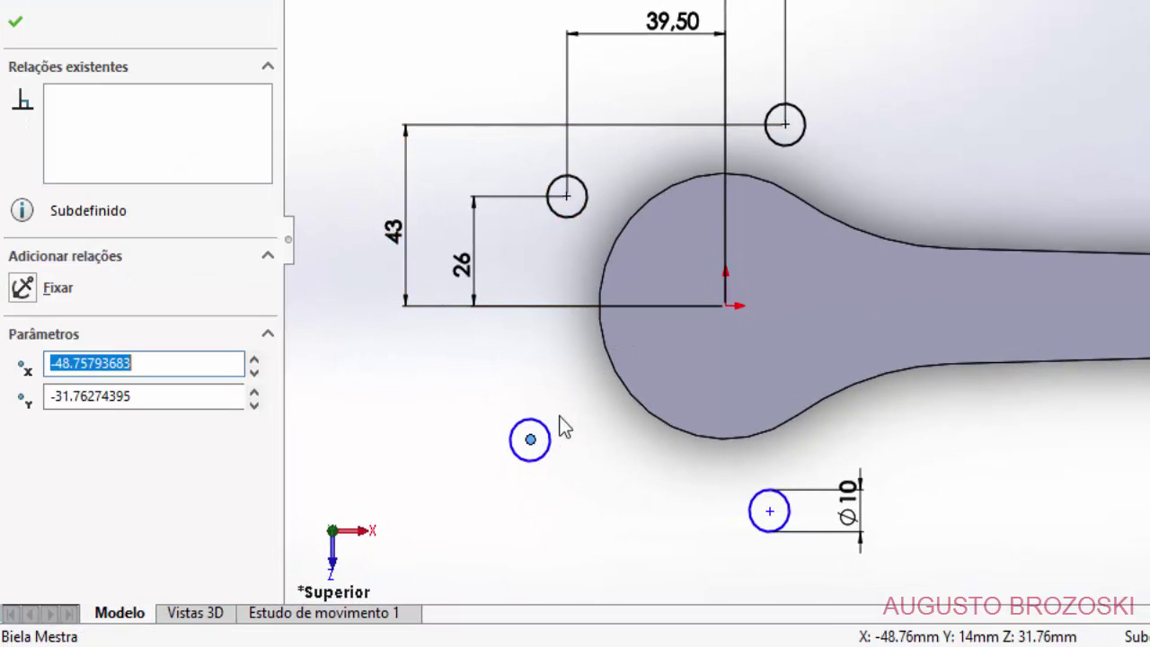
{"action": "left_click", "coordinate": [561, 203], "text": "ctrl"}
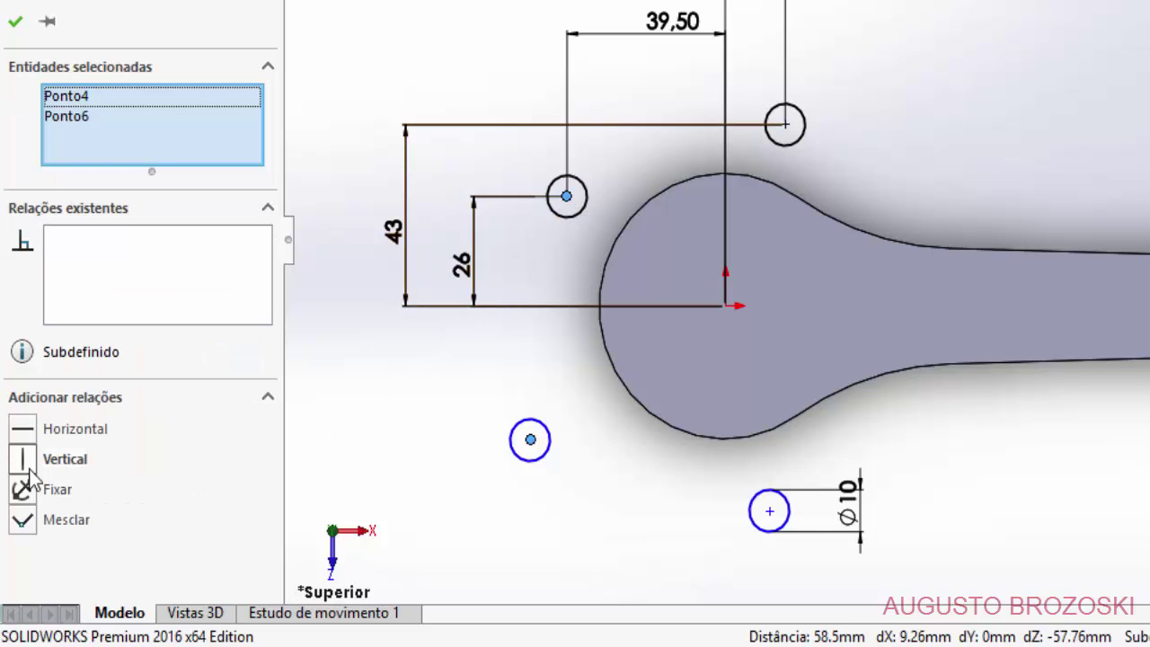
{"action": "left_click", "coordinate": [23, 460]}
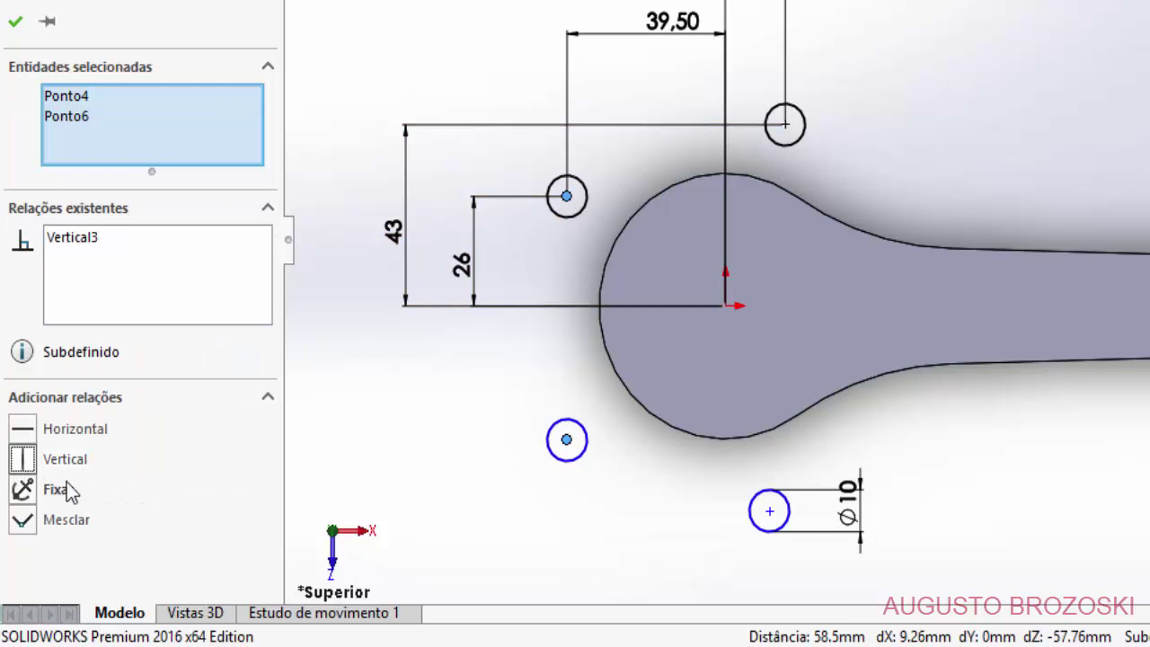
{"action": "left_click", "coordinate": [16, 24]}
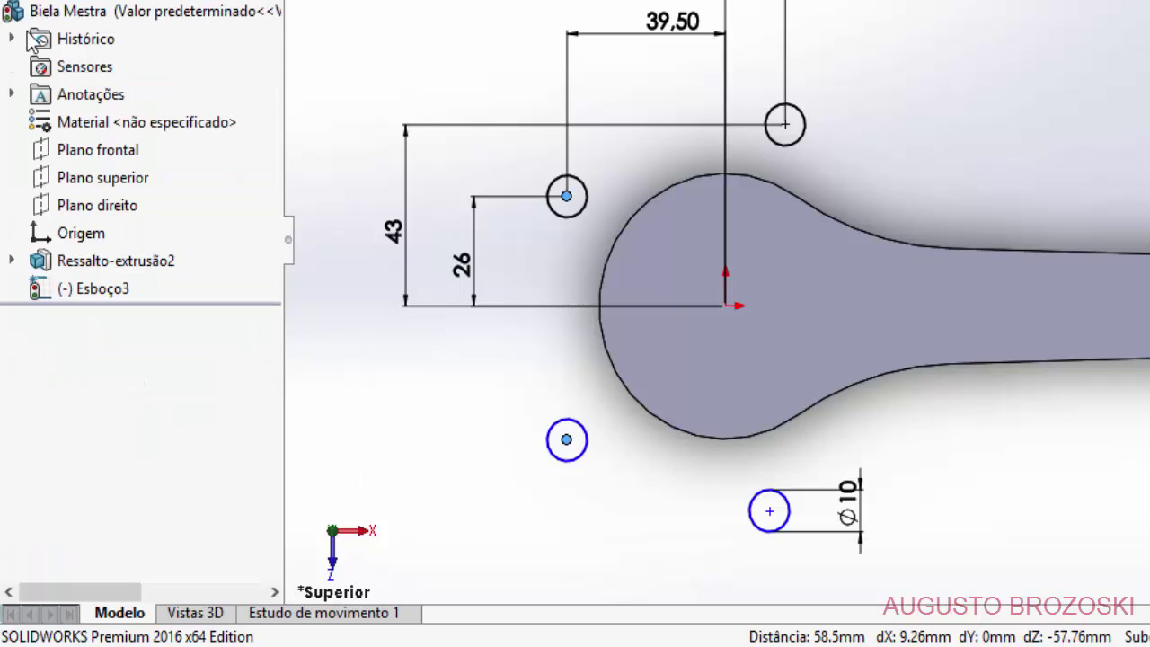
- Add a vertical relation between the centers of the lower-right and upper-right hole circles
{"action": "left_click", "coordinate": [769, 510]}
{"action": "left_click", "coordinate": [785, 124], "text": "ctrl"}
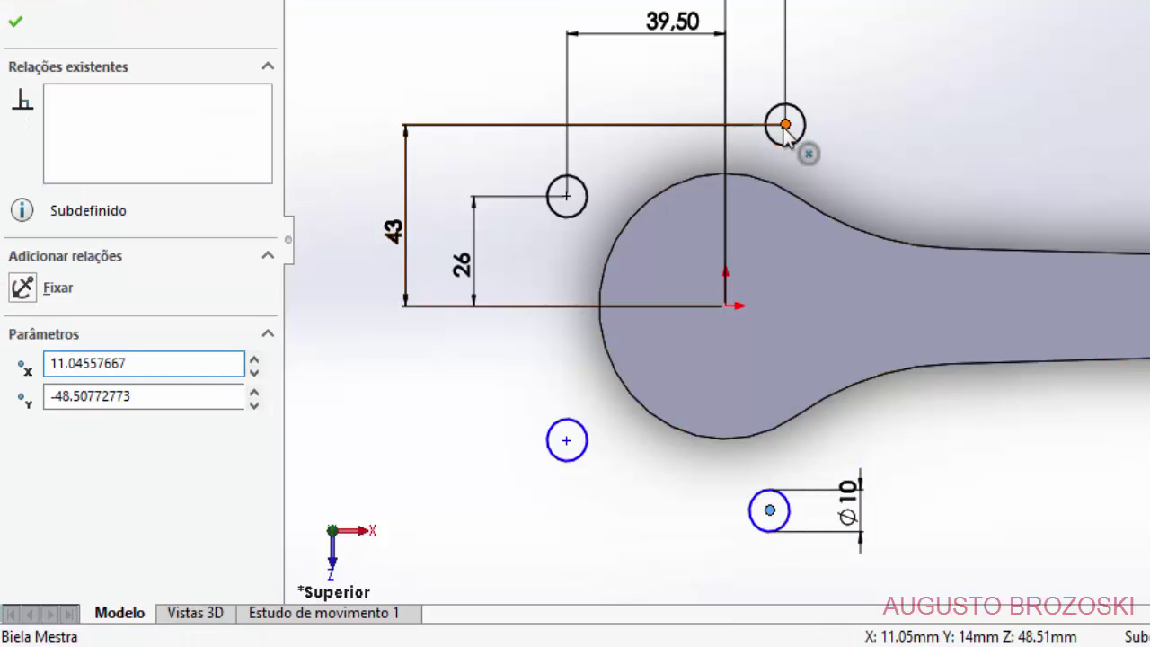
{"action": "left_click", "coordinate": [27, 460]}
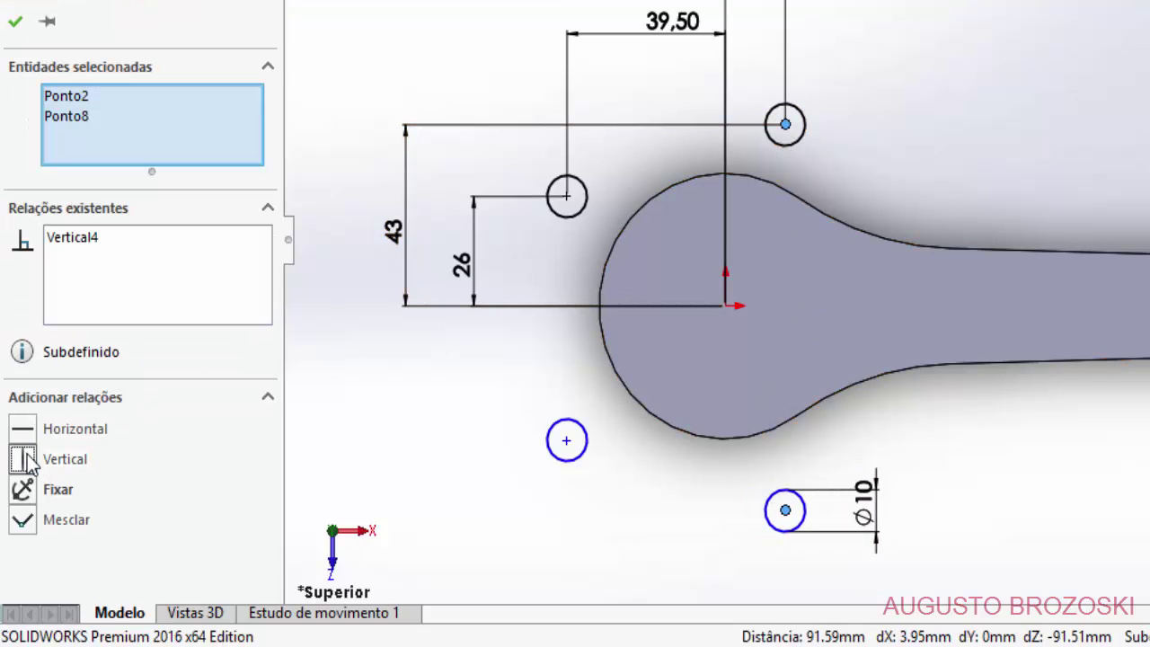
{"action": "left_click", "coordinate": [17, 23]}
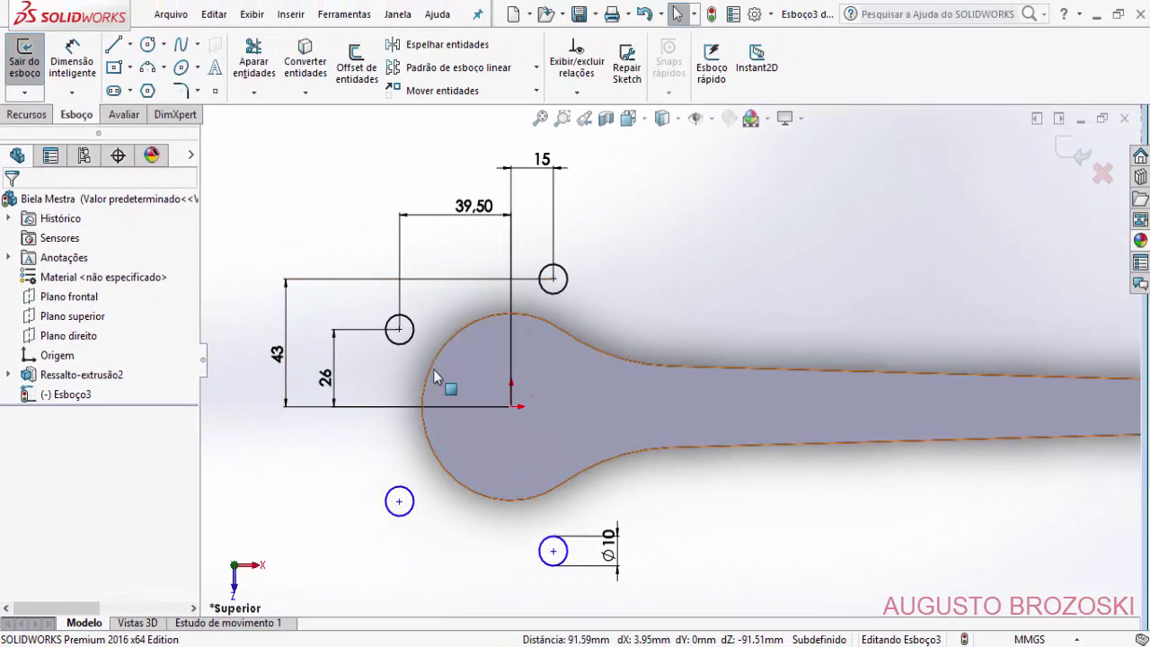
- Dimension the vertical distance between the origin and the lower-left circle's center as 26 mm
{"action": "left_click", "coordinate": [72, 56]}
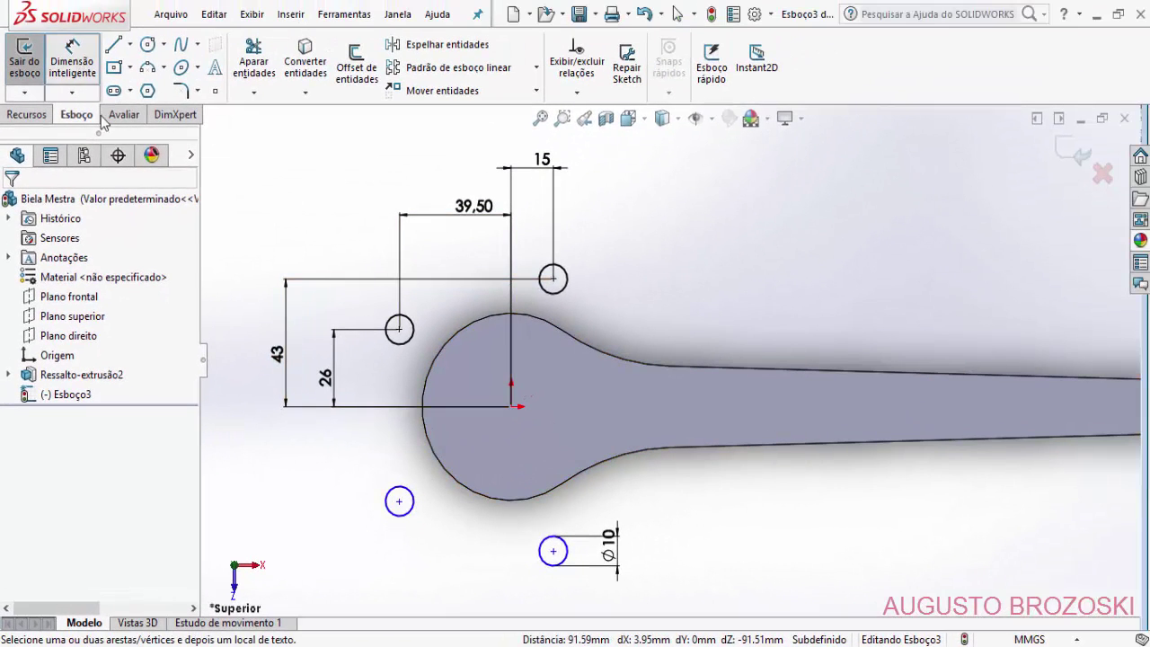
{"action": "left_click", "coordinate": [511, 407]}
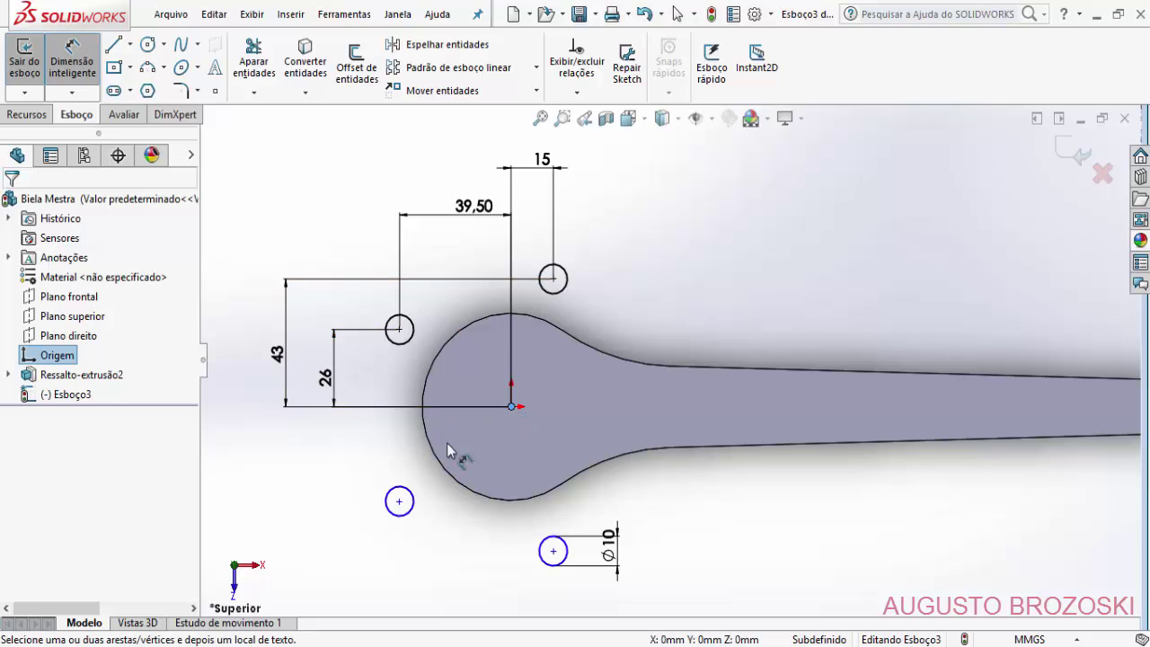
{"action": "left_click", "coordinate": [399, 500]}
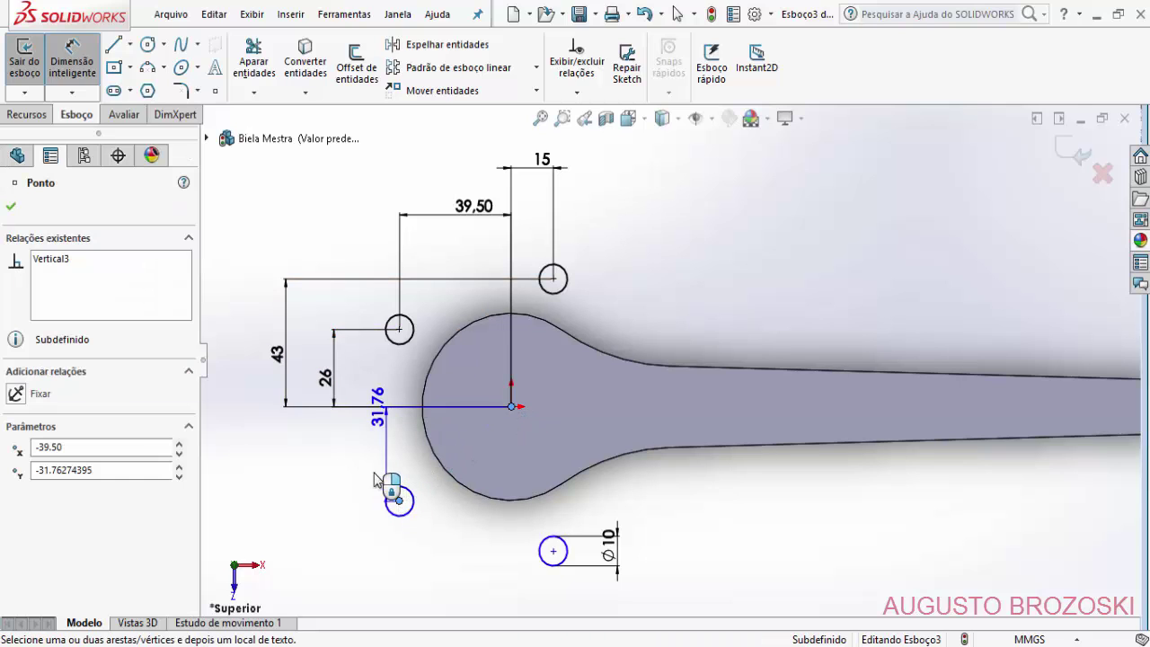
{"action": "left_click", "coordinate": [323, 470]}
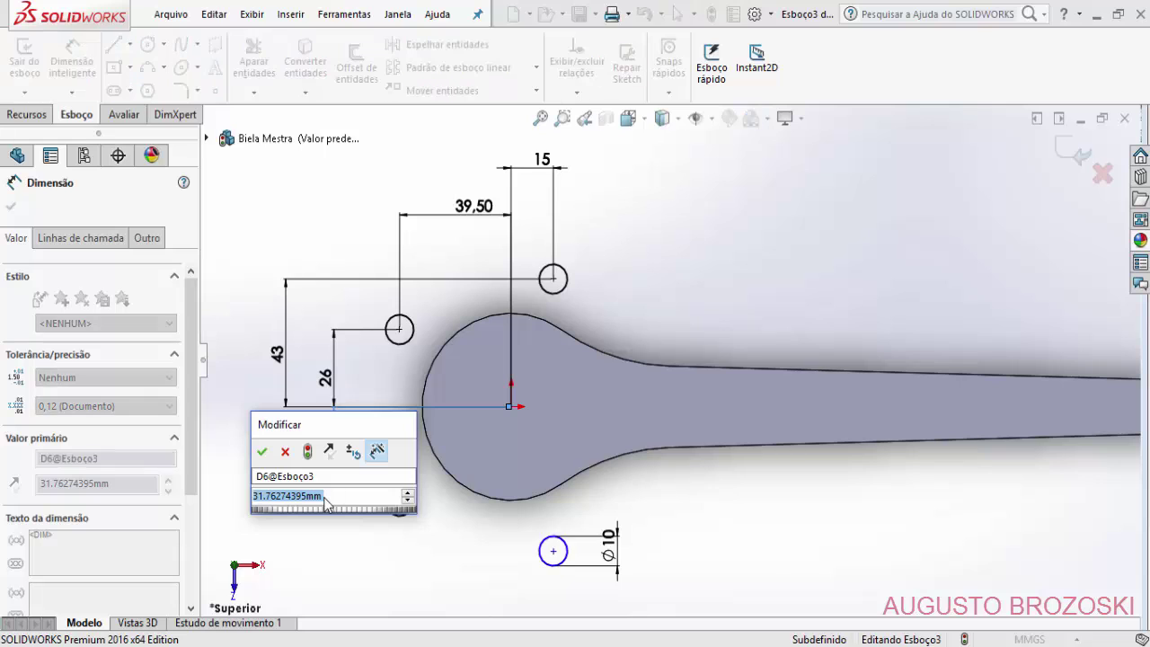
{"action": "type", "text": "26"}
{"action": "key", "text": "Return"}
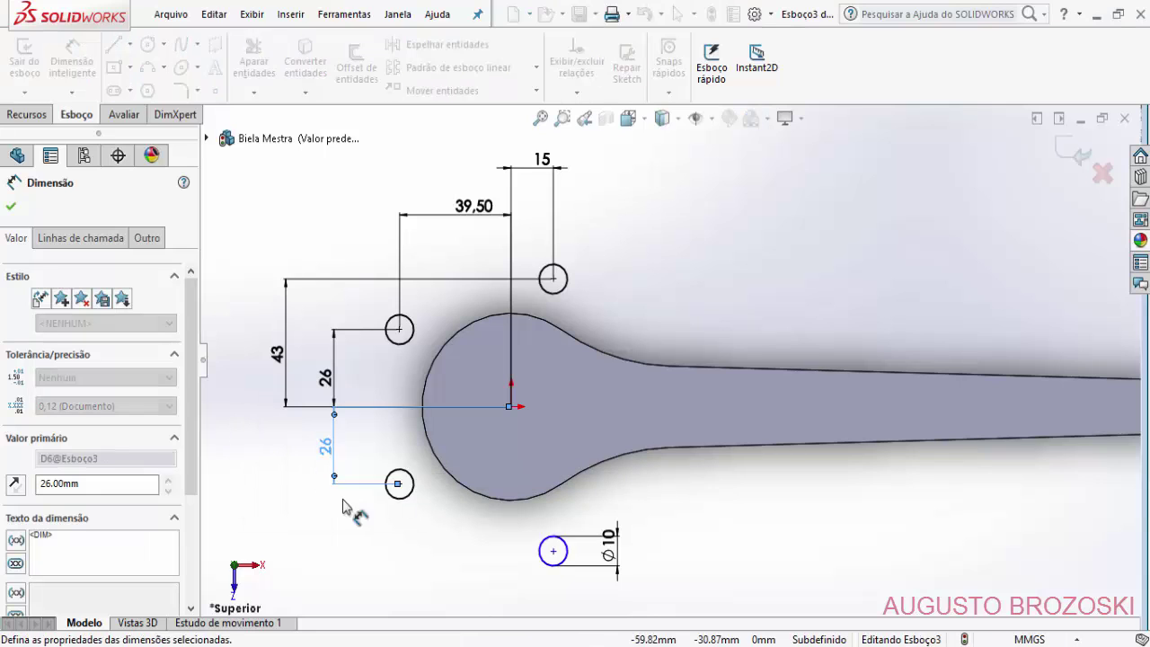
- Dimension the vertical distance between the origin and the lower-right circle's center as 43 mm and save the part
{"action": "left_click", "coordinate": [513, 407]}
{"action": "left_click", "coordinate": [553, 551]}
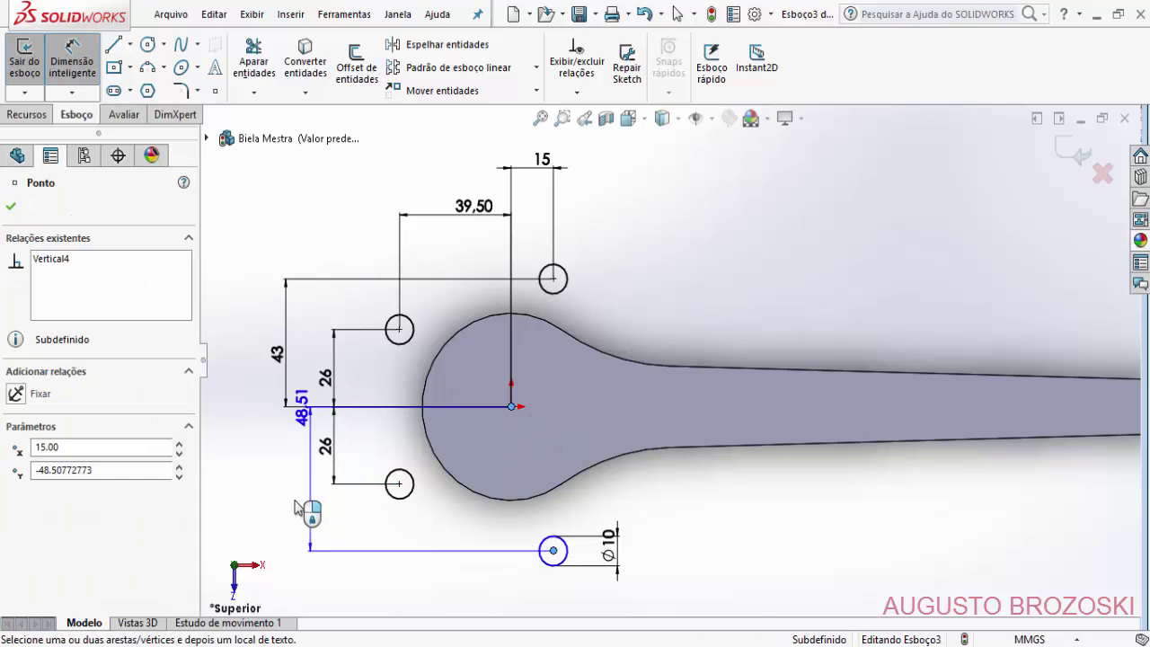
{"action": "left_click", "coordinate": [286, 475]}
{"action": "type", "text": "43"}
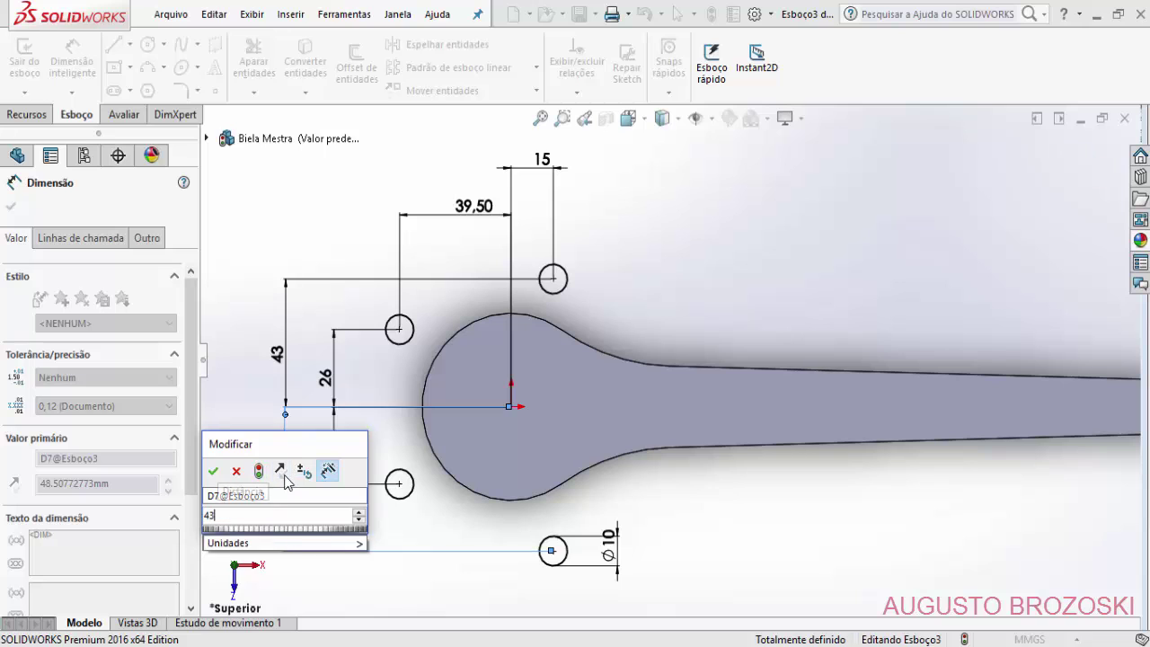
{"action": "key", "text": "Return"}
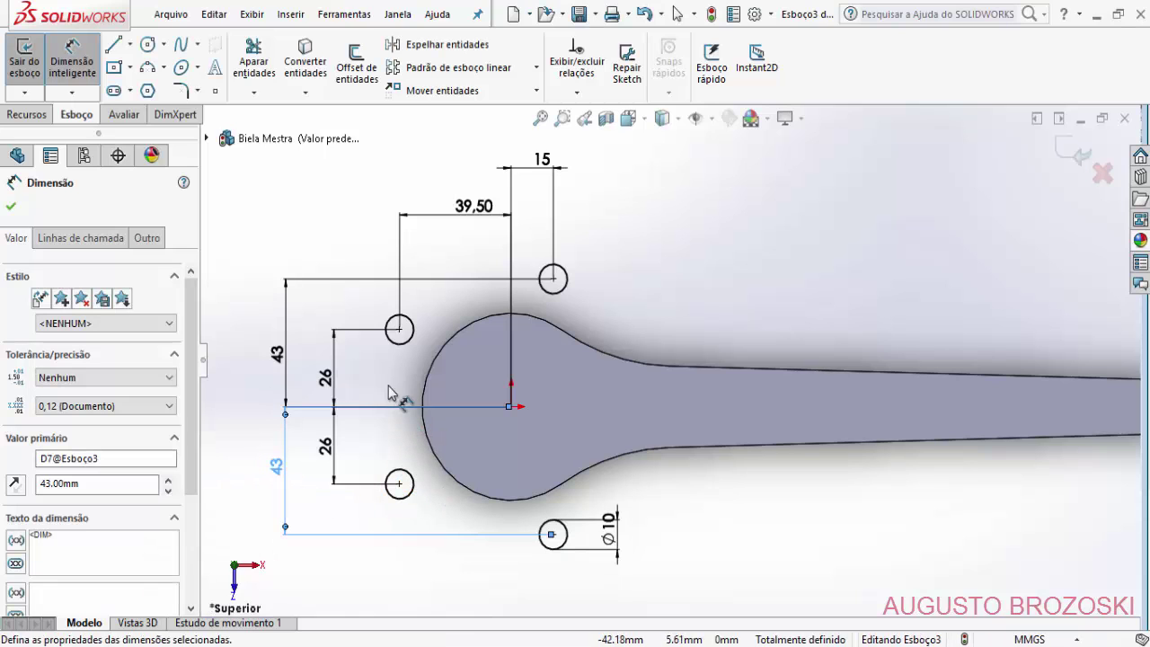
{"action": "left_click", "coordinate": [12, 209]}
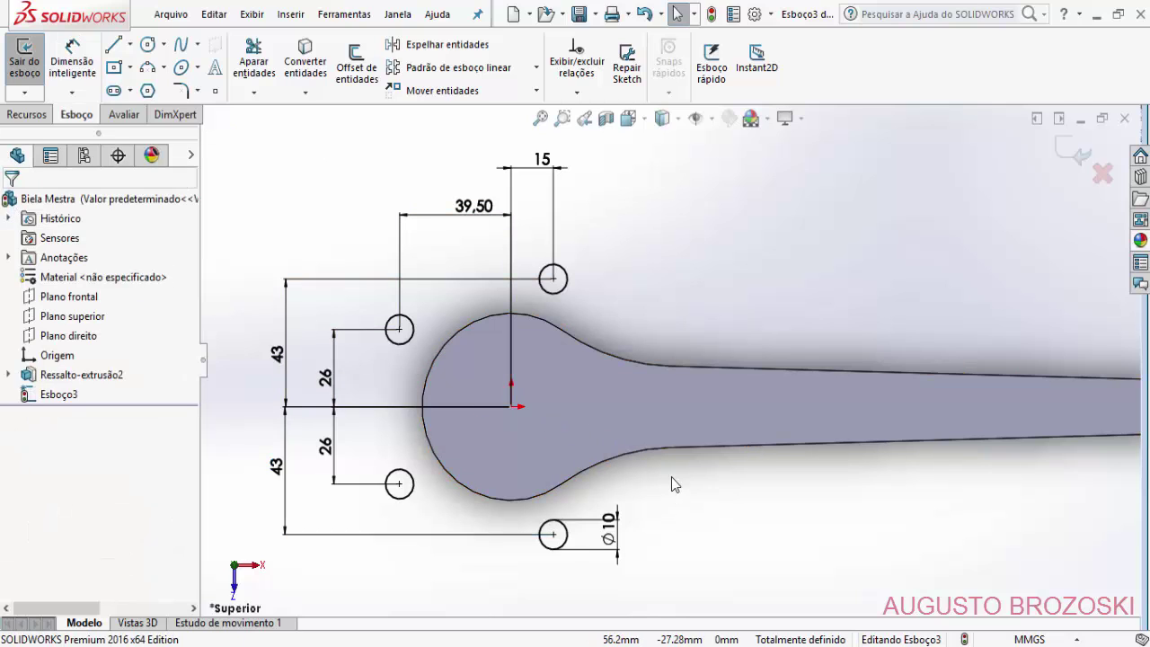
{"action": "left_click", "coordinate": [579, 15]}
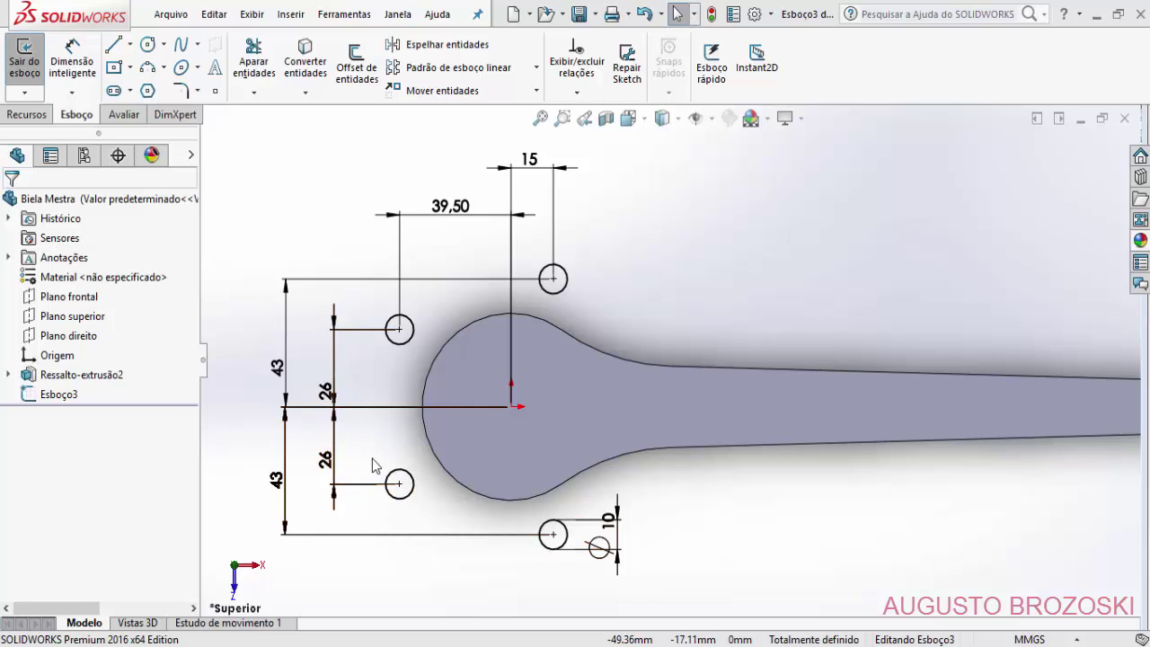
- Sketch a larger concentric circle of about 12 to 15 mm radius around each of the four hole circles
{"action": "left_click", "coordinate": [149, 48]}
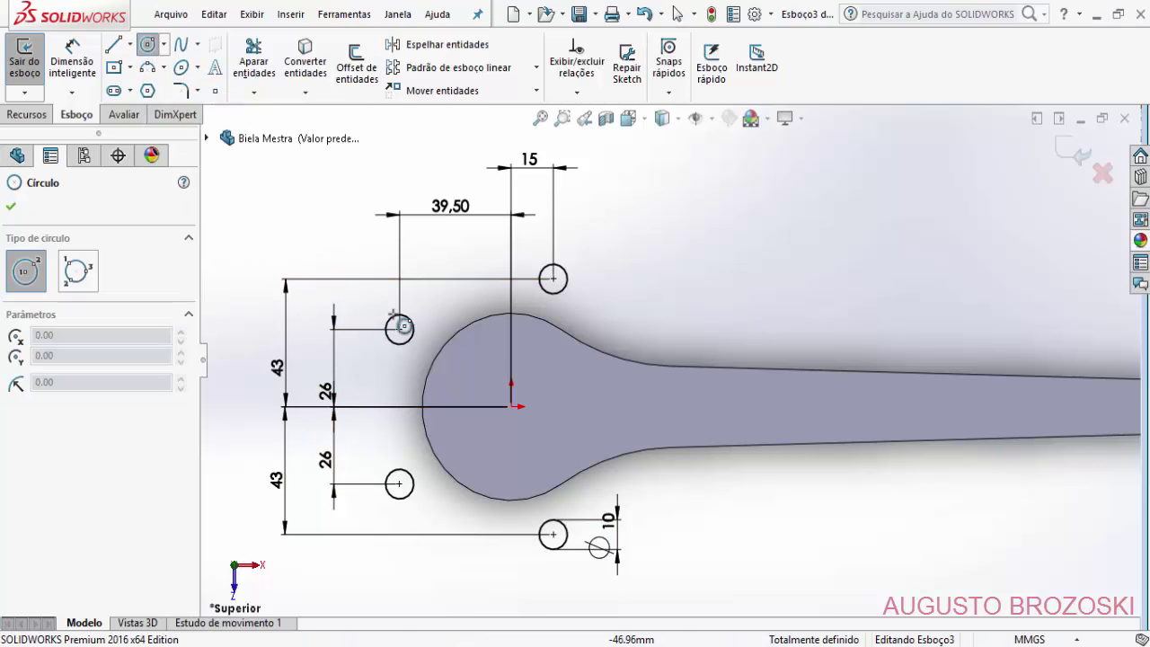
{"action": "left_click", "coordinate": [552, 278]}
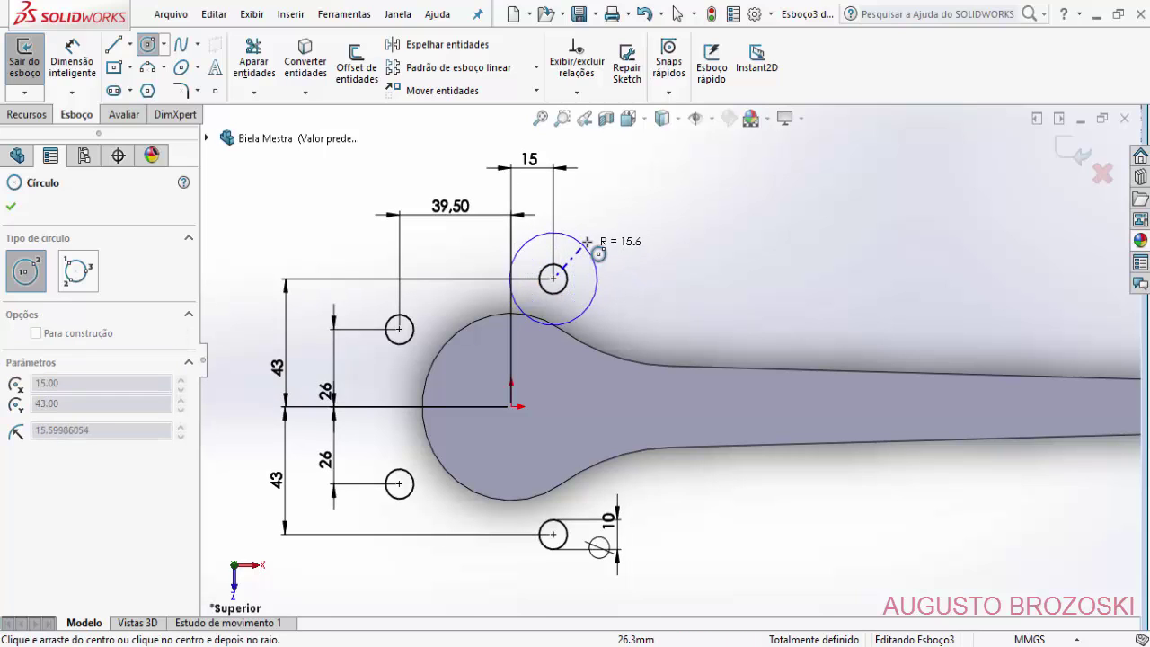
{"action": "left_click", "coordinate": [584, 265]}
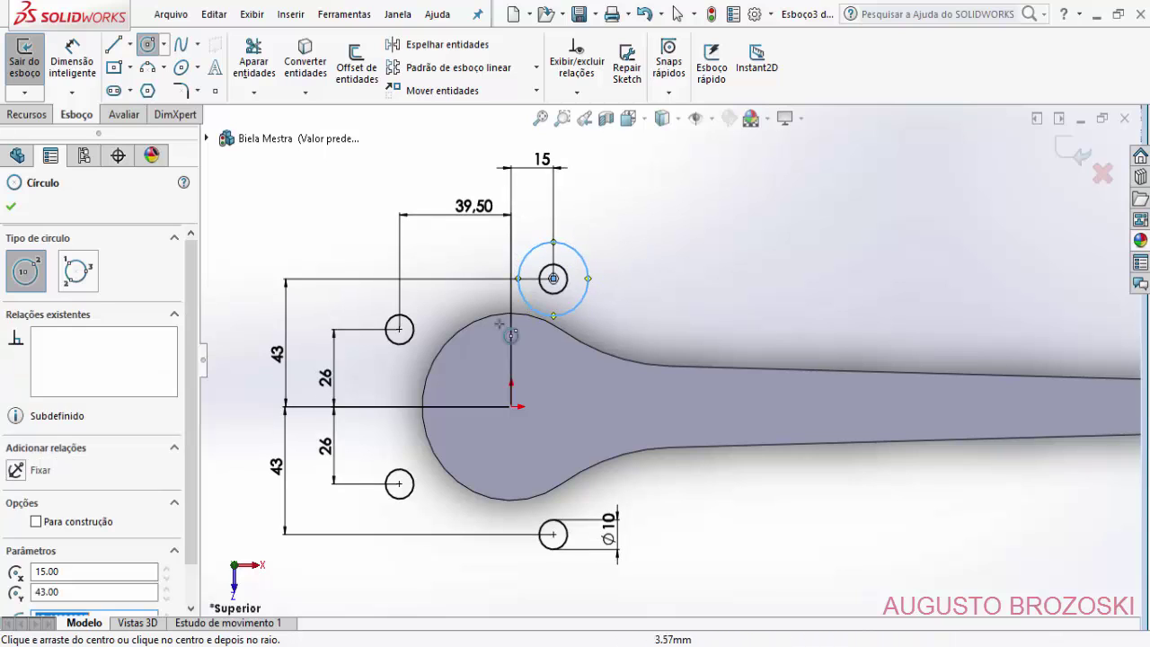
{"action": "left_click", "coordinate": [399, 329]}
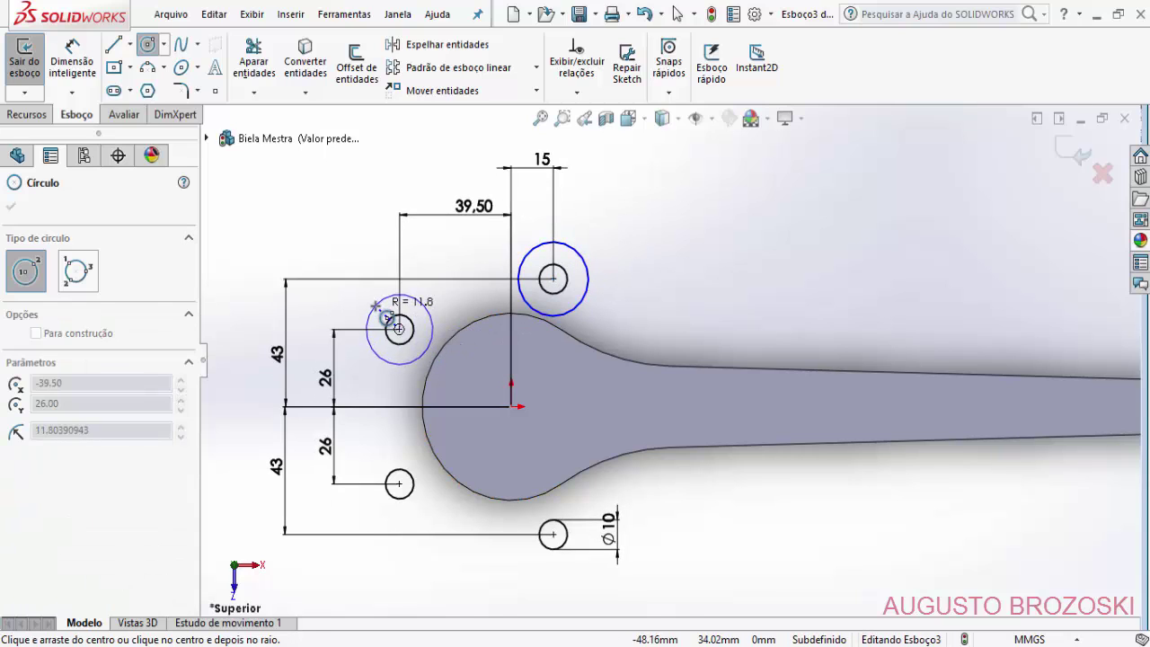
{"action": "left_click", "coordinate": [423, 353]}
{"action": "left_click", "coordinate": [398, 484]}
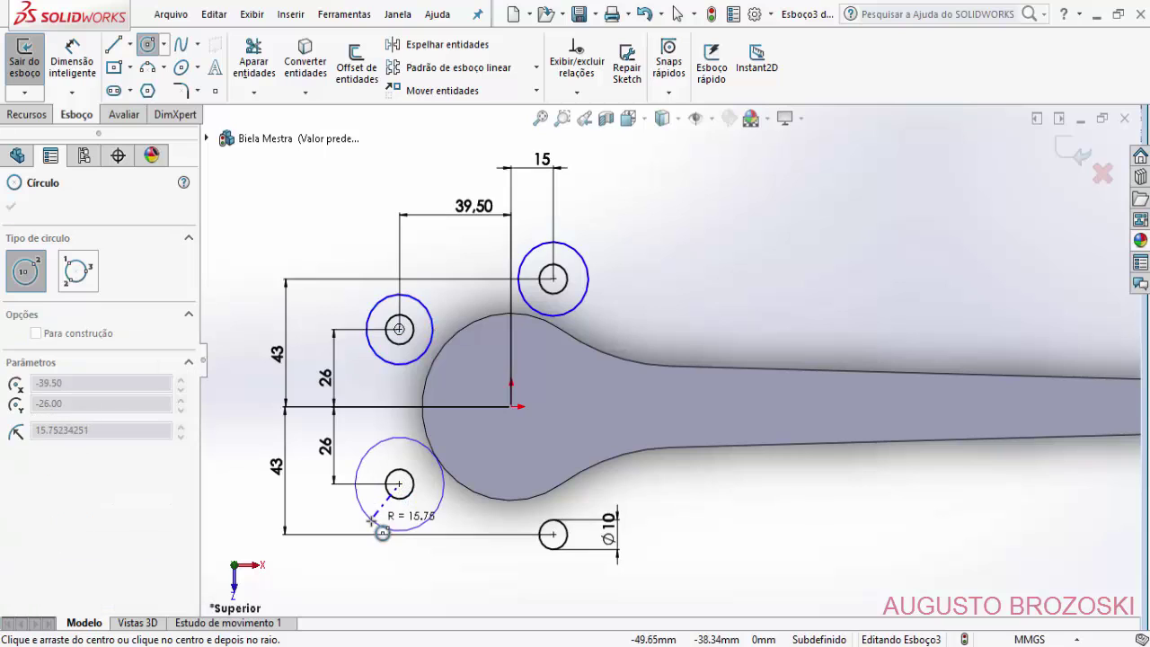
{"action": "left_click", "coordinate": [427, 512]}
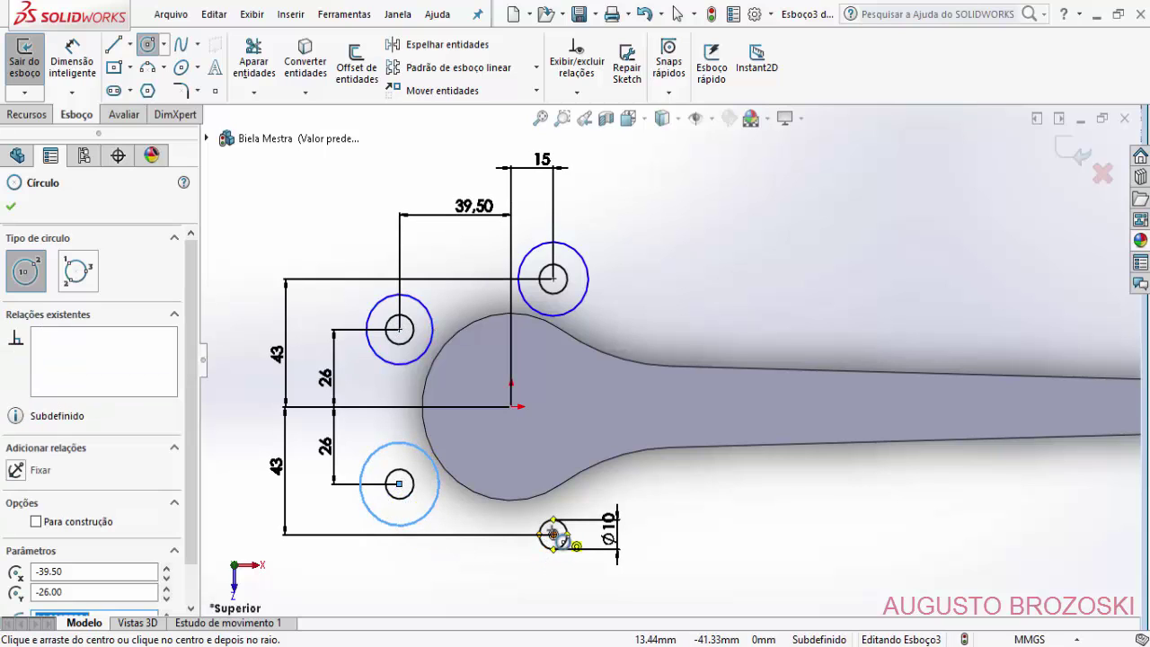
{"action": "left_click", "coordinate": [553, 535]}
{"action": "left_click", "coordinate": [583, 565]}
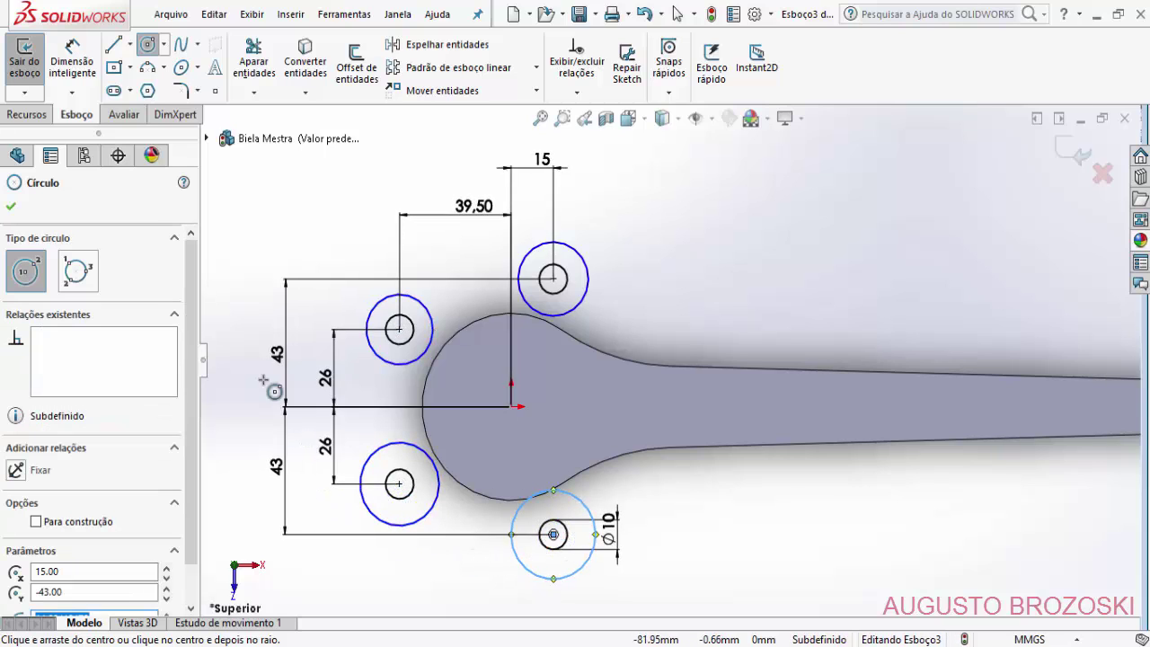
{"action": "left_click", "coordinate": [11, 208]}
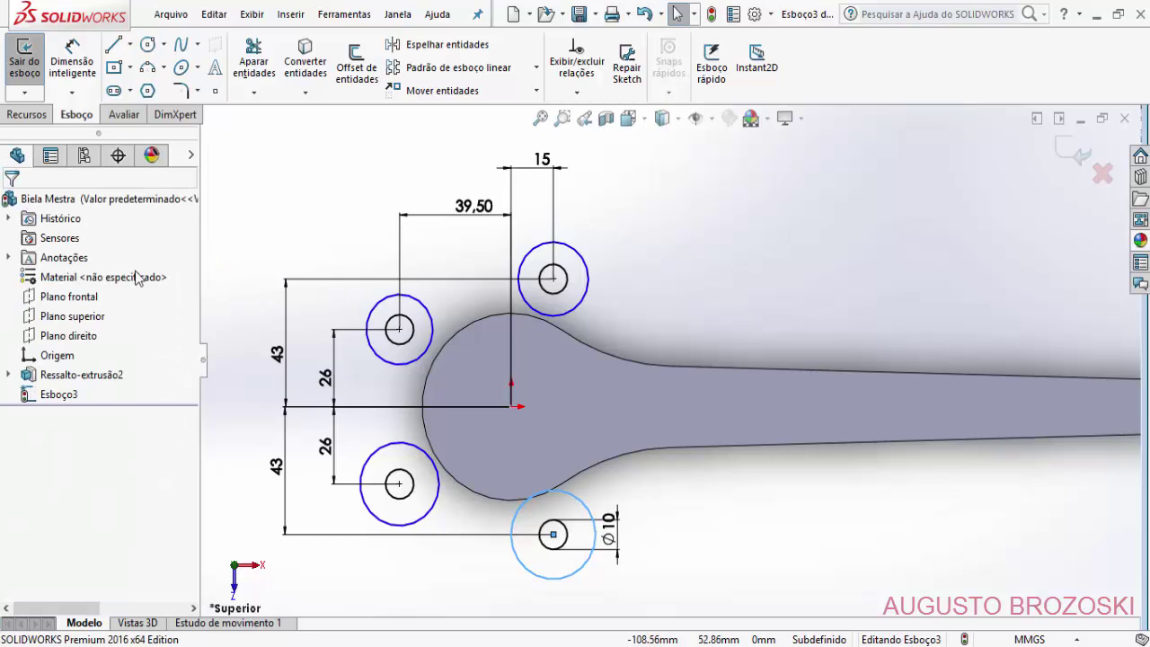
- Dimension the outer circle around the lower-right hole with a diameter of 26 mm
{"action": "left_click", "coordinate": [76, 67]}
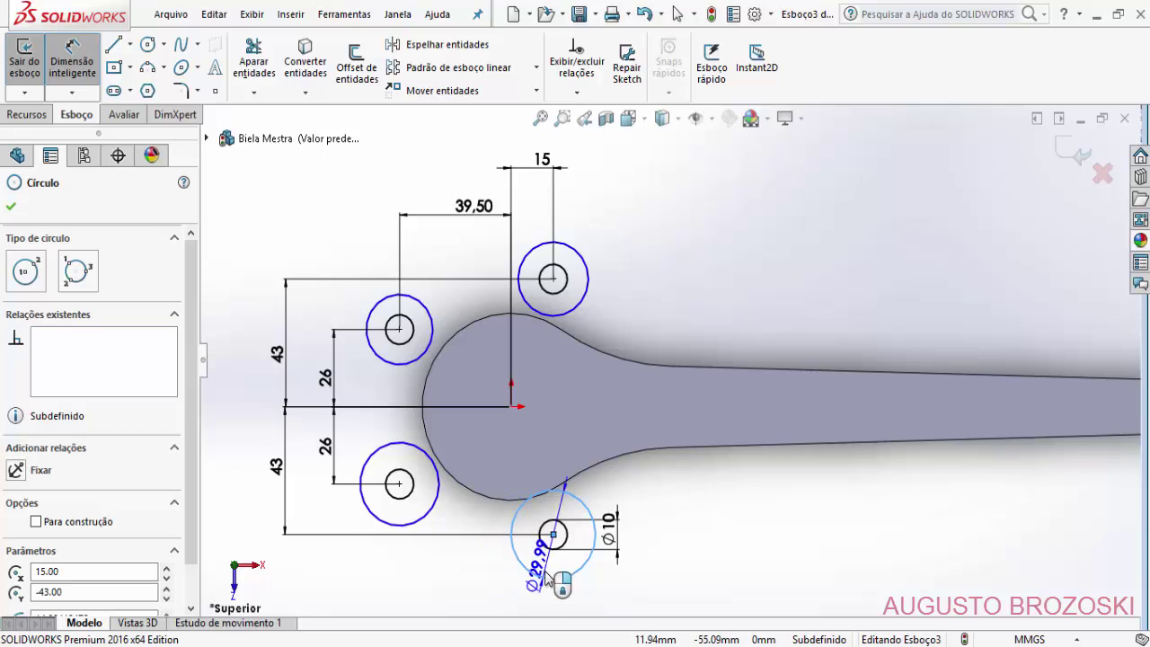
{"action": "left_click", "coordinate": [667, 549]}
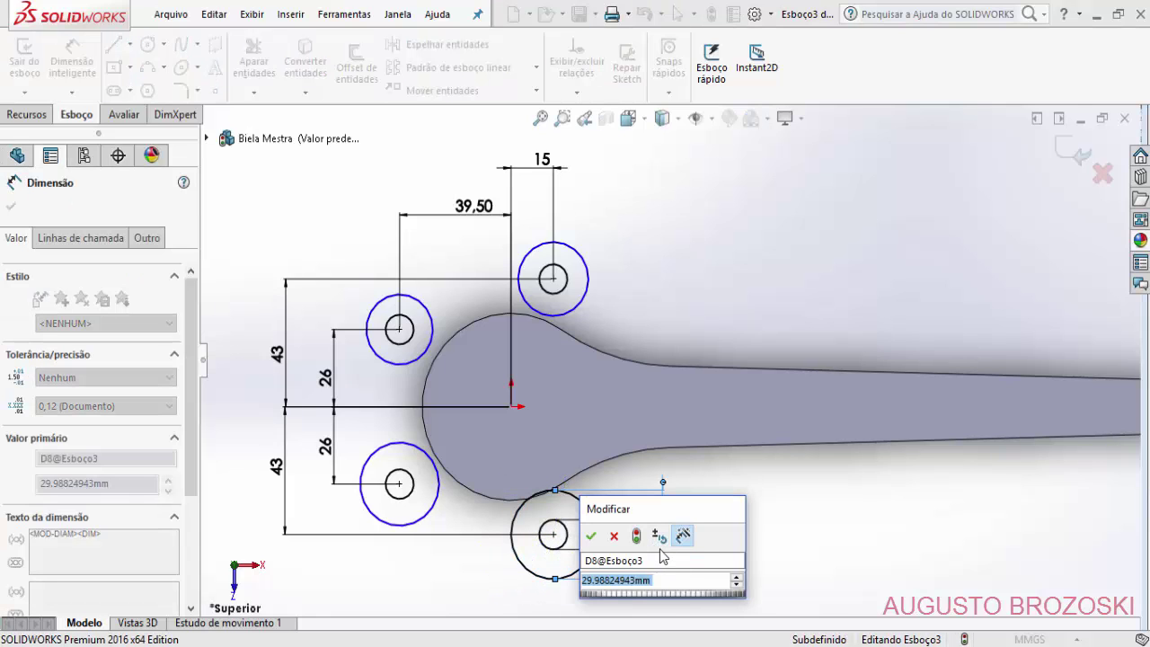
{"action": "type", "text": "26"}
{"action": "key", "text": "Return"}
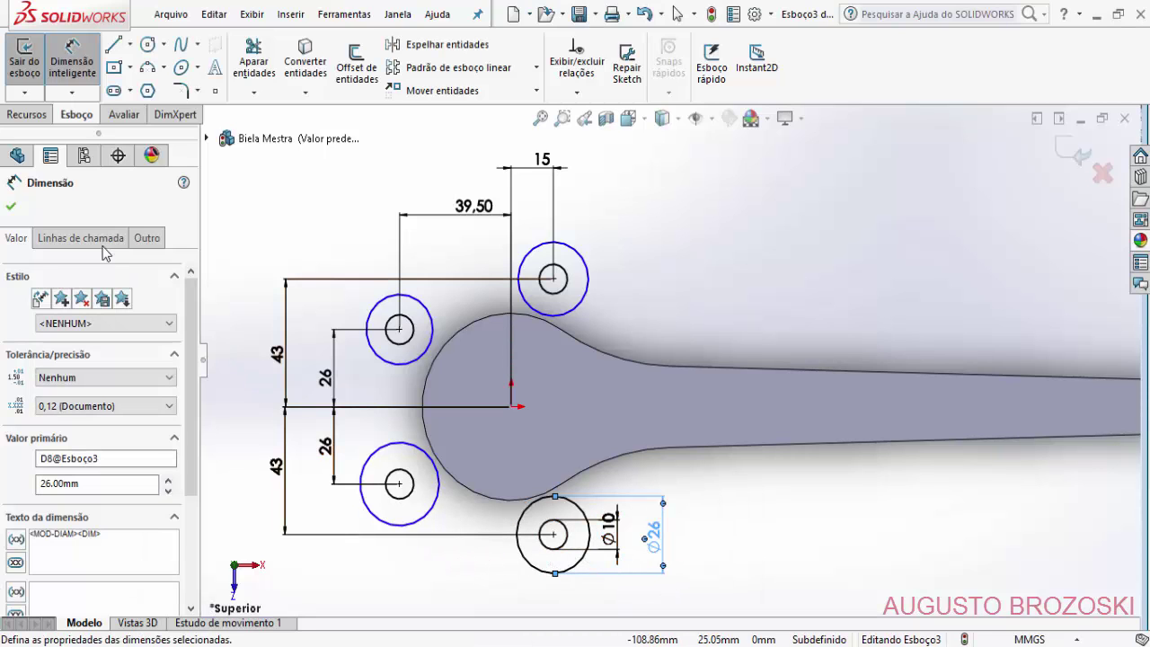
{"action": "left_click", "coordinate": [12, 207]}
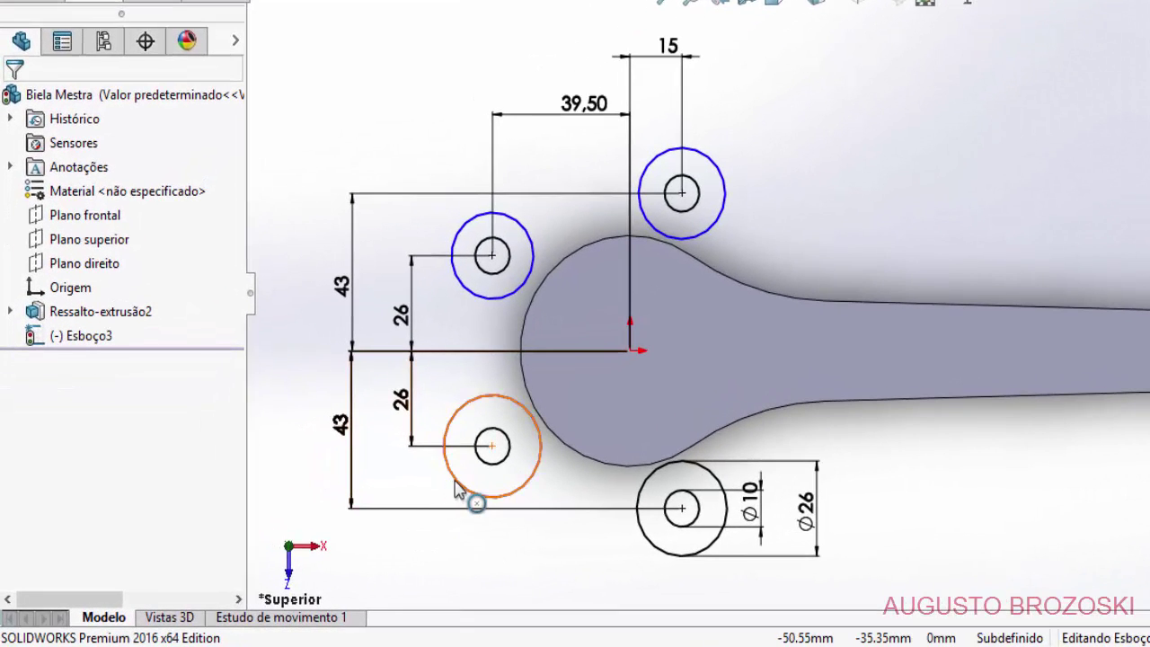
- Add an equal curve length relation between the outer circles around the lower-left and lower-right holes
{"action": "left_click", "coordinate": [459, 490]}
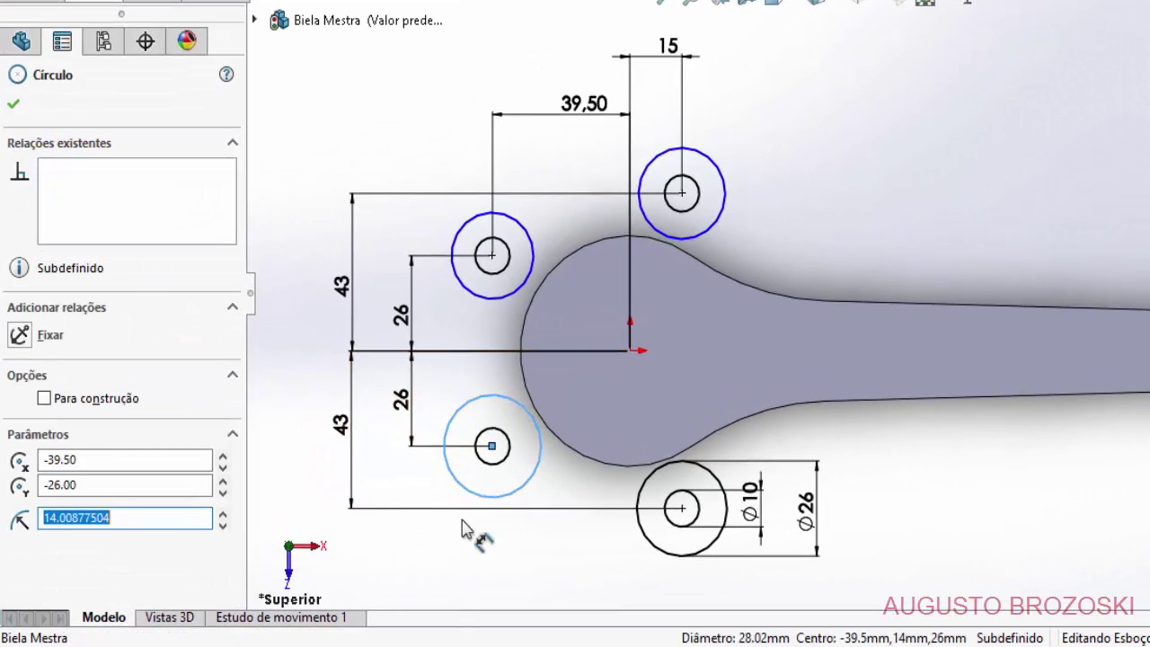
{"action": "left_click", "coordinate": [660, 558], "text": "ctrl"}
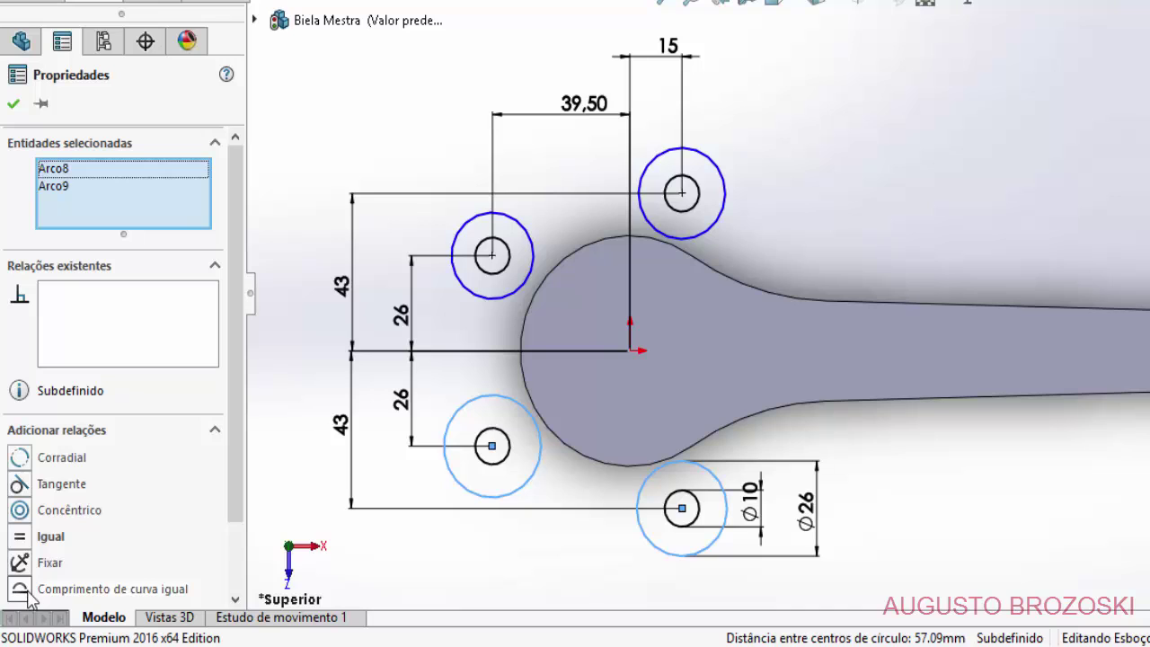
{"action": "left_click", "coordinate": [28, 592]}
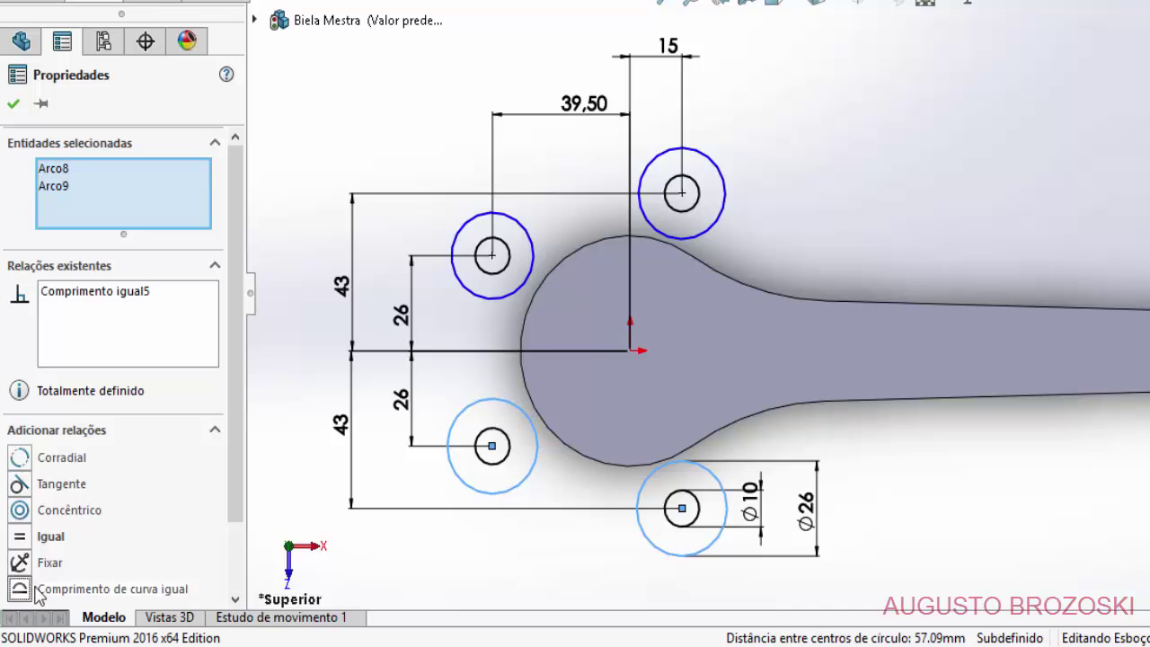
- Add an equal curve length relation between the outer circles around the upper-left and lower-right holes
{"action": "left_click", "coordinate": [14, 106]}
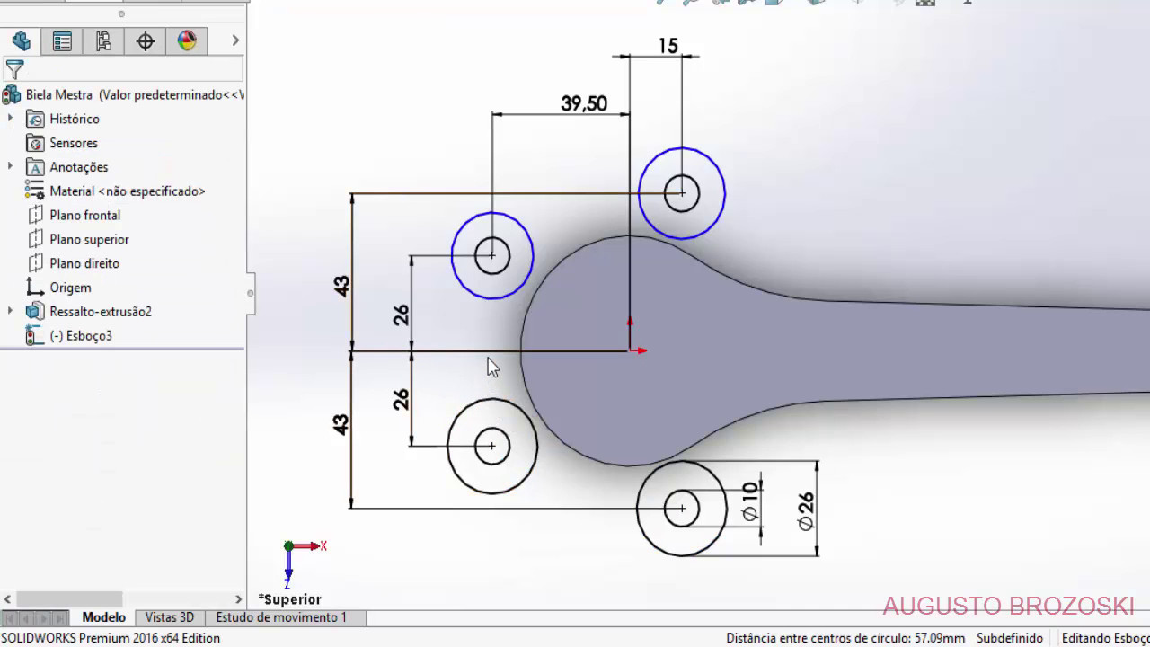
{"action": "left_click", "coordinate": [468, 294]}
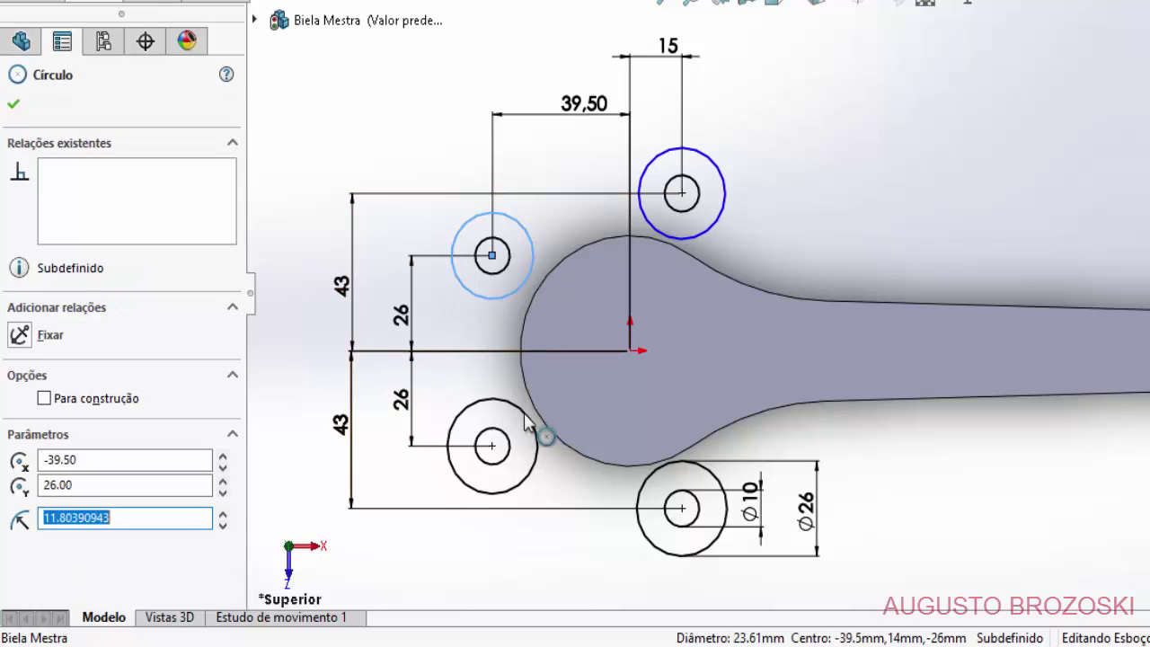
{"action": "left_click", "coordinate": [659, 544], "text": "ctrl"}
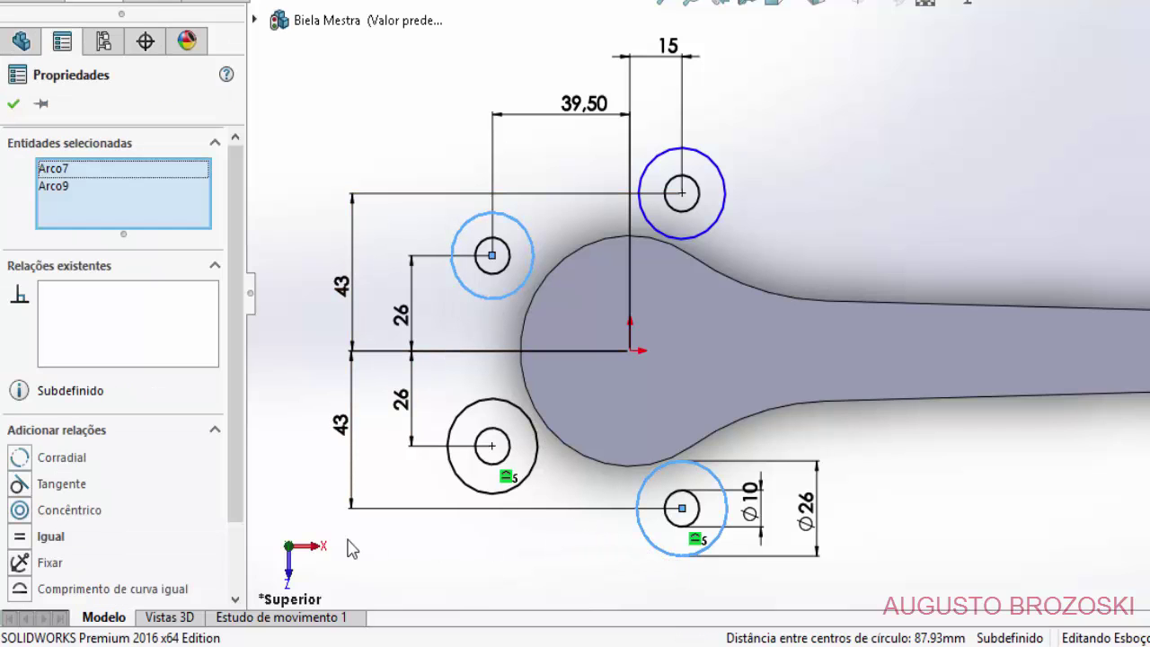
{"action": "left_click", "coordinate": [21, 595]}
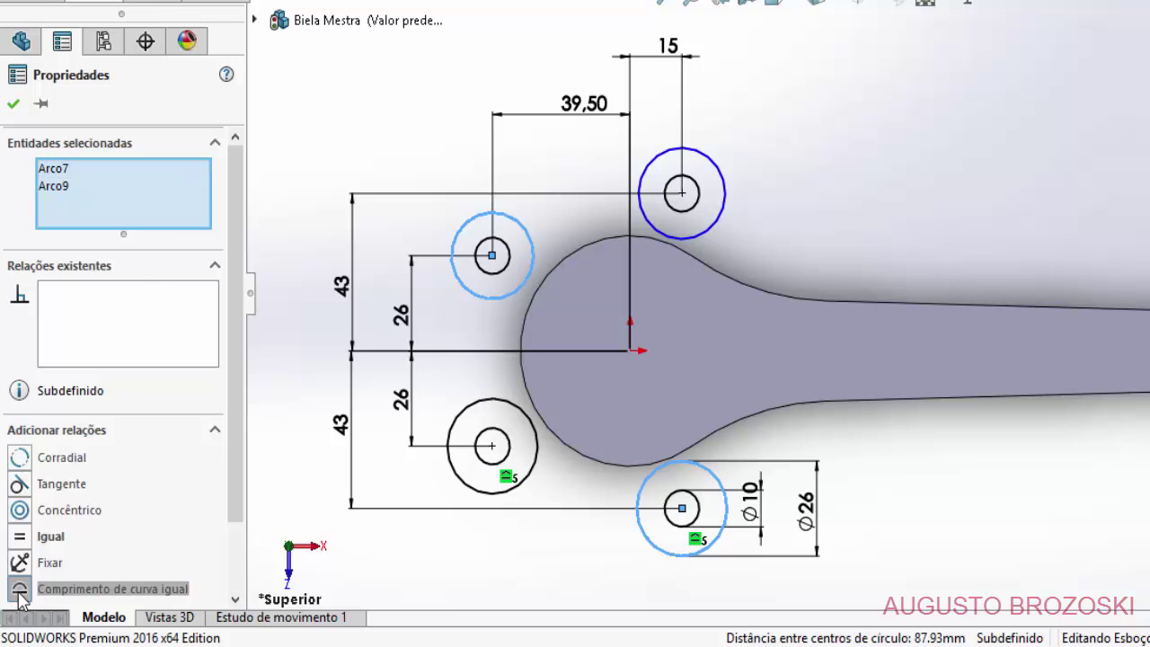
{"action": "left_click", "coordinate": [13, 106]}
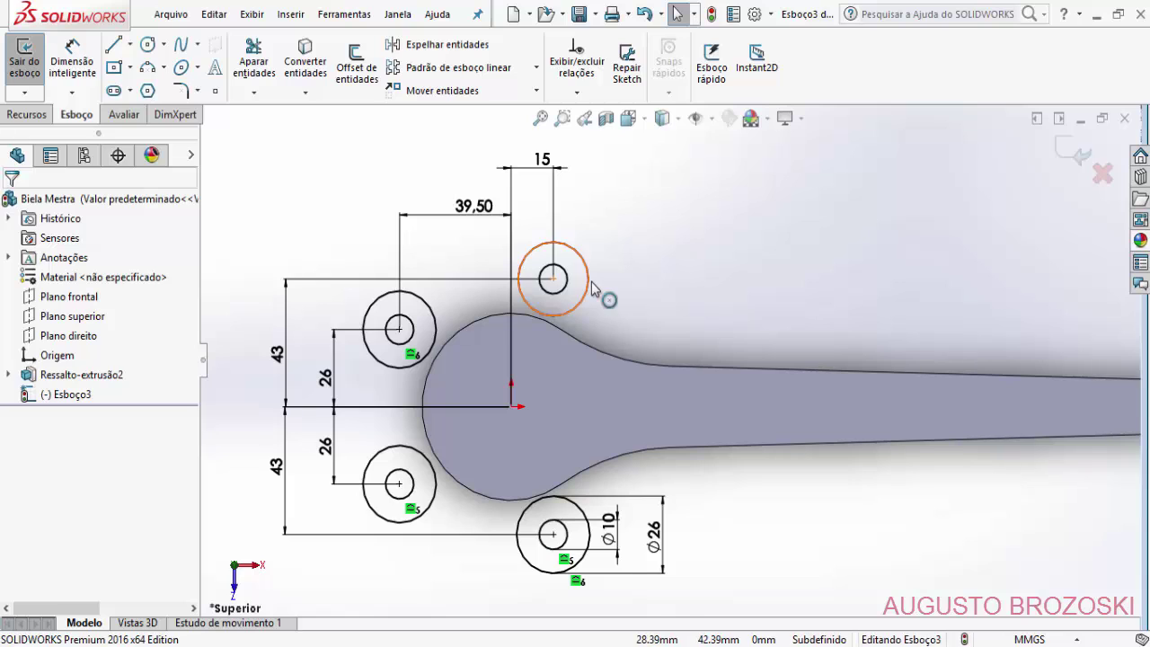
- Add an equal curve length relation between the outer circles around the upper-right and lower-right holes
{"action": "left_click", "coordinate": [591, 286]}
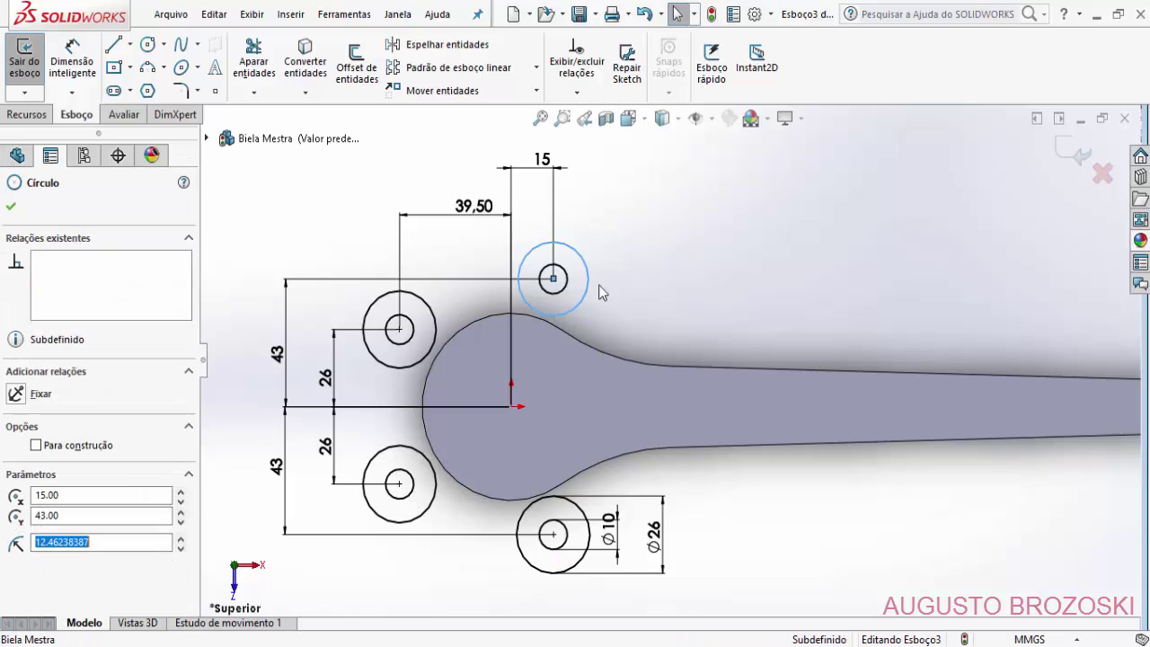
{"action": "left_click", "coordinate": [580, 568], "text": "ctrl"}
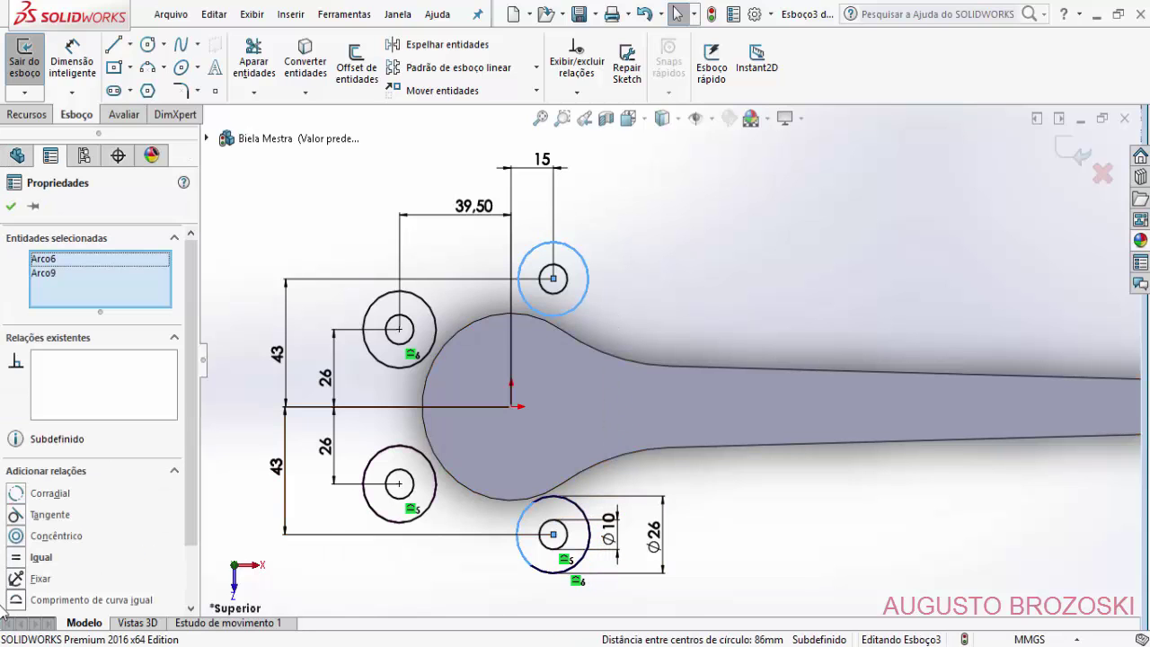
{"action": "left_click", "coordinate": [20, 558]}
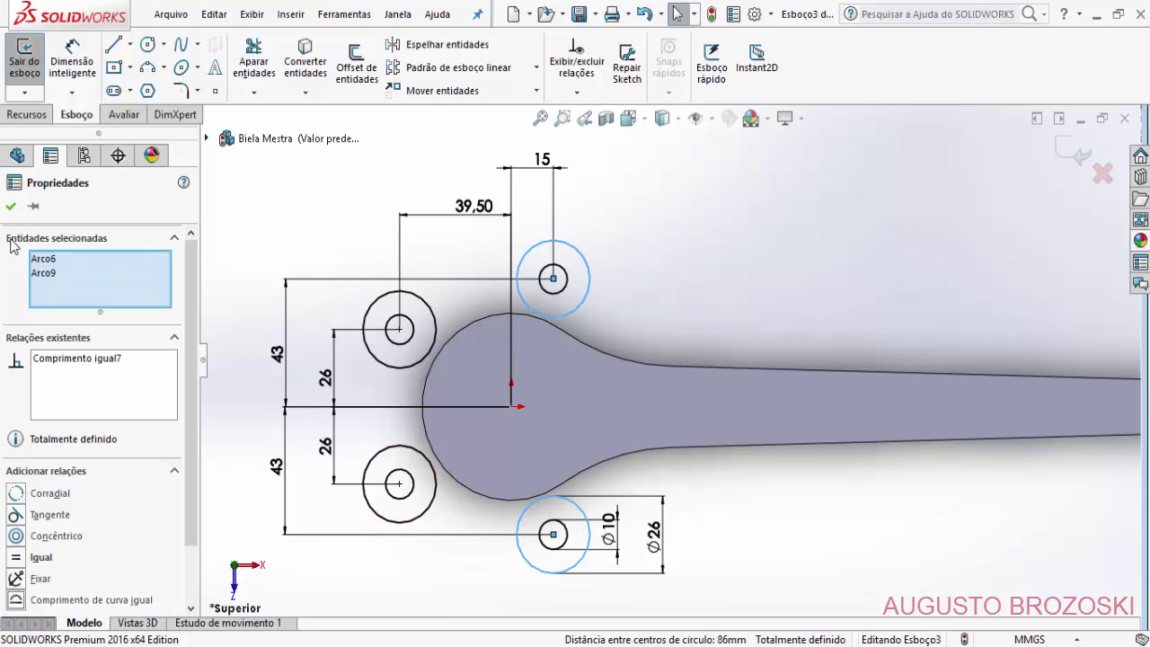
{"action": "left_click", "coordinate": [11, 207]}
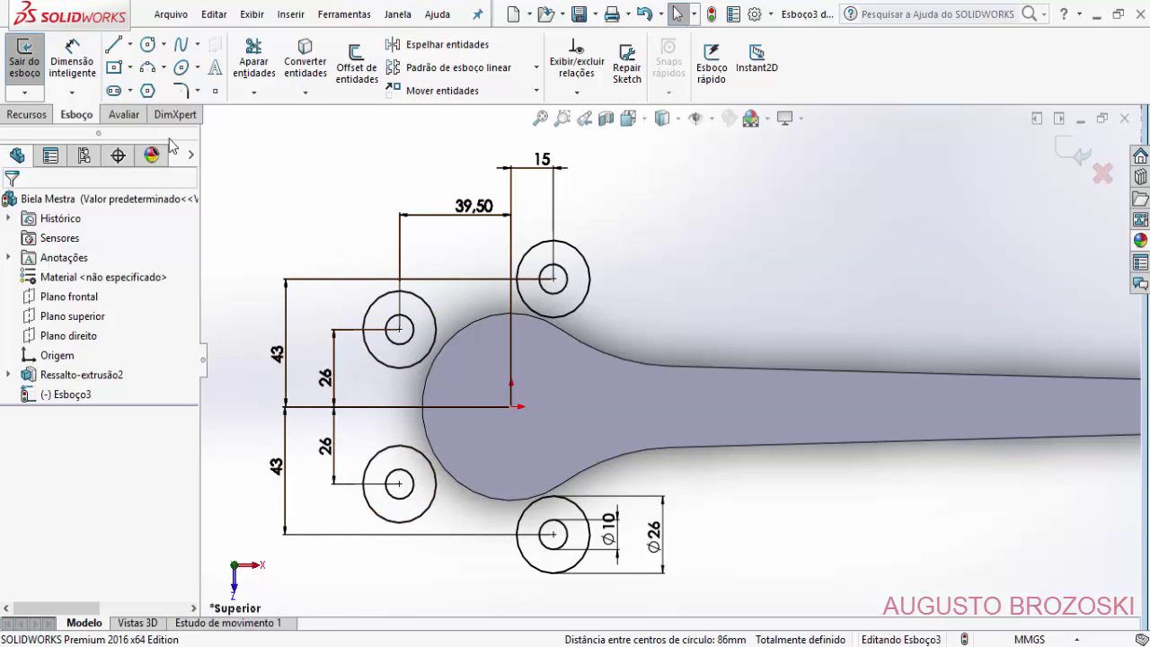
- Sketch a three-point arc of about 34.6 mm radius beside the two left holes, bulging toward the rod head
{"action": "left_click", "coordinate": [150, 70]}
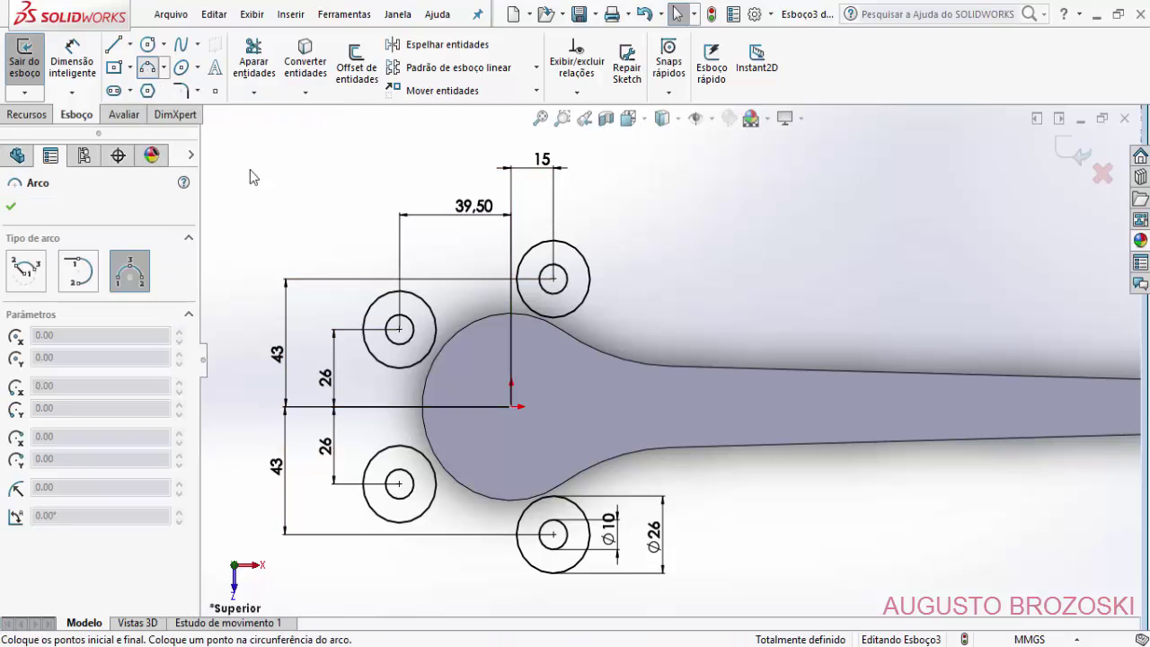
{"action": "left_click", "coordinate": [322, 317]}
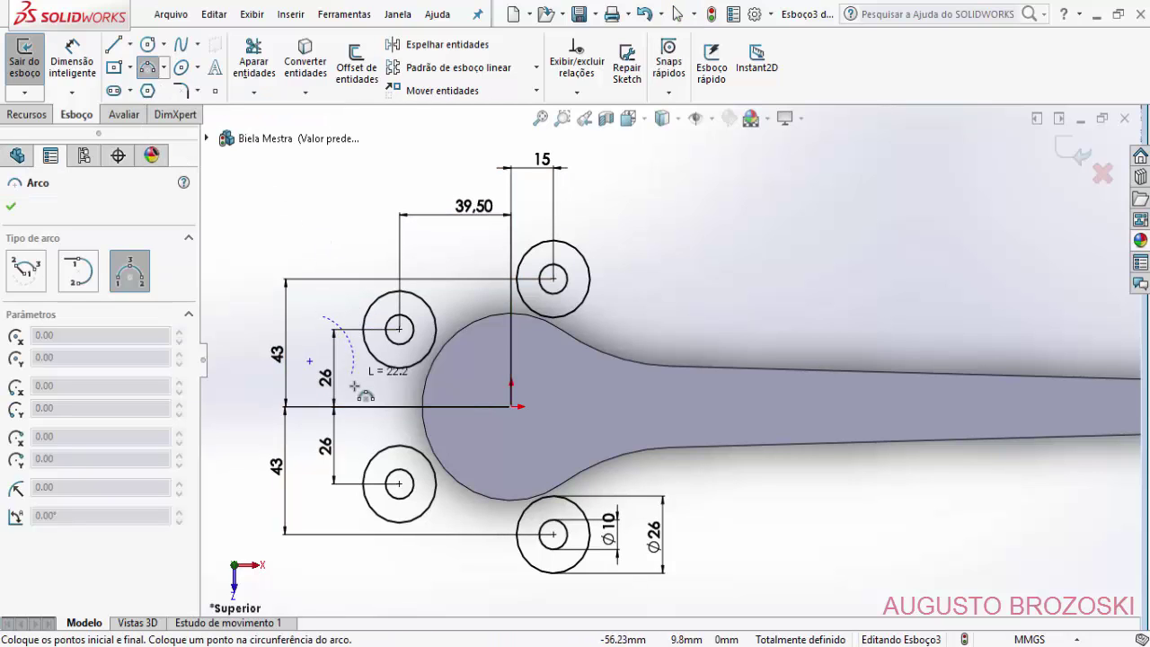
{"action": "left_click", "coordinate": [309, 485]}
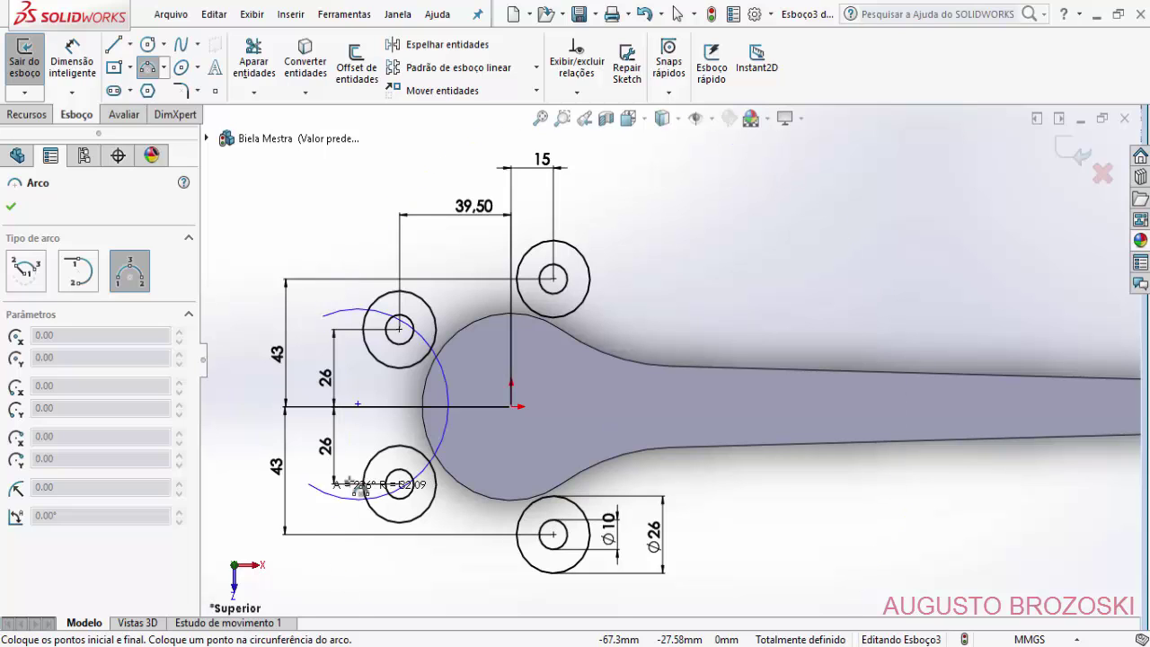
{"action": "left_click", "coordinate": [352, 419]}
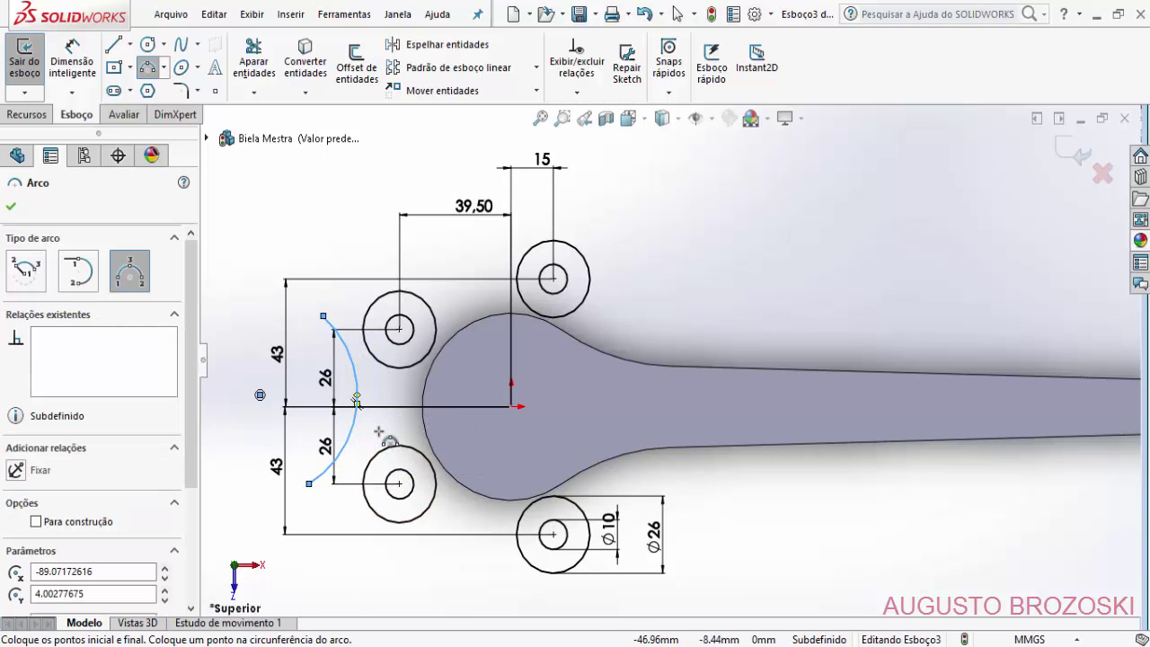
{"action": "key", "text": "Escape"}
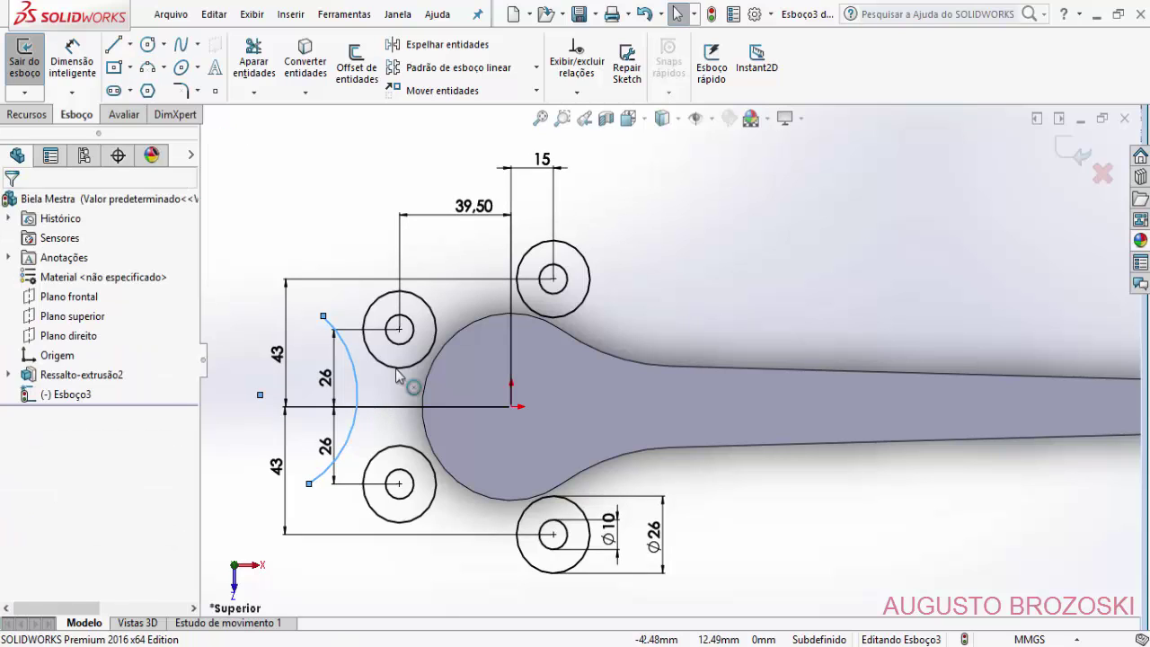
- Dimension the radius of the arc beside the two left holes as 72 mm
{"action": "left_click", "coordinate": [72, 63]}
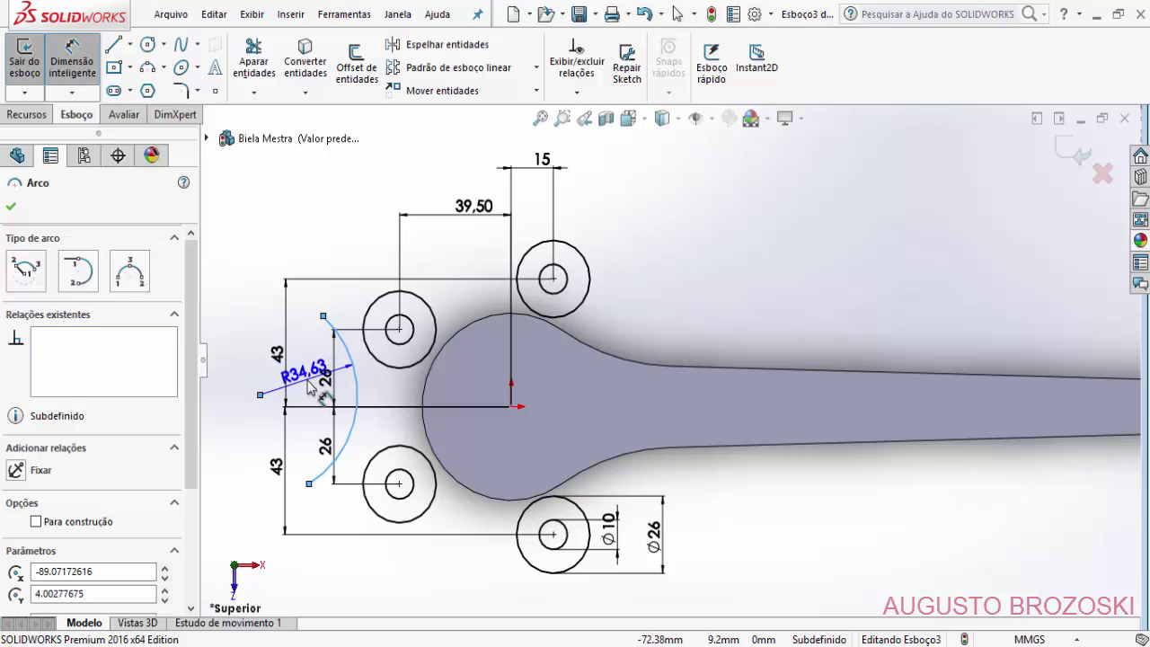
{"action": "left_click", "coordinate": [310, 386]}
{"action": "type", "text": "72"}
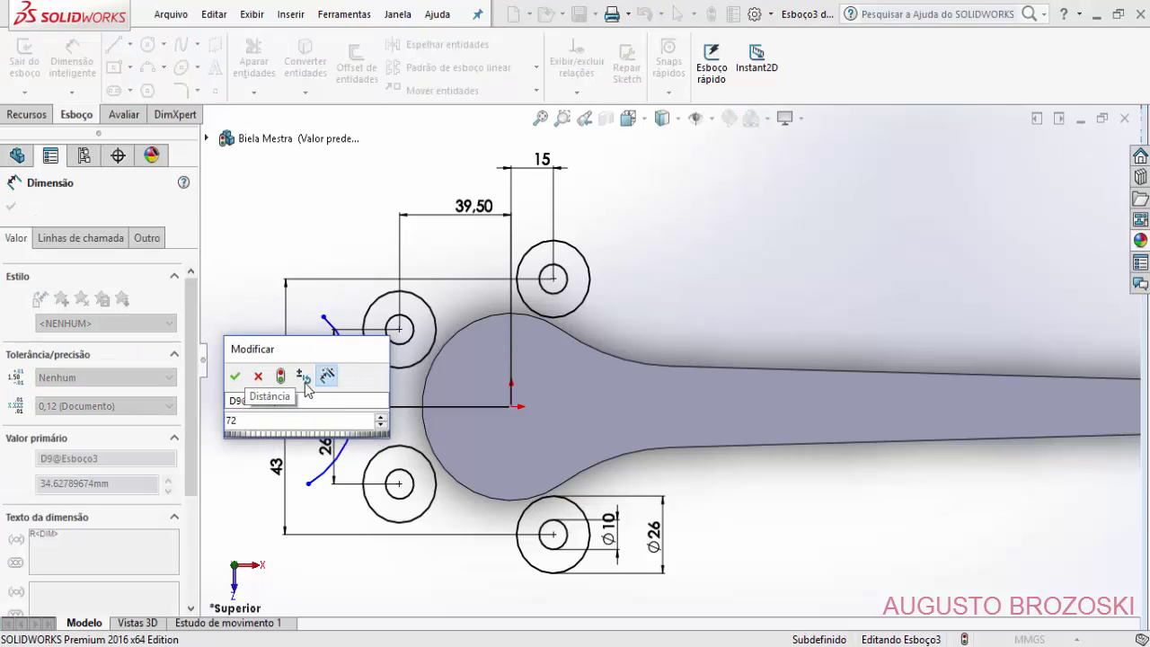
{"action": "key", "text": "Return"}
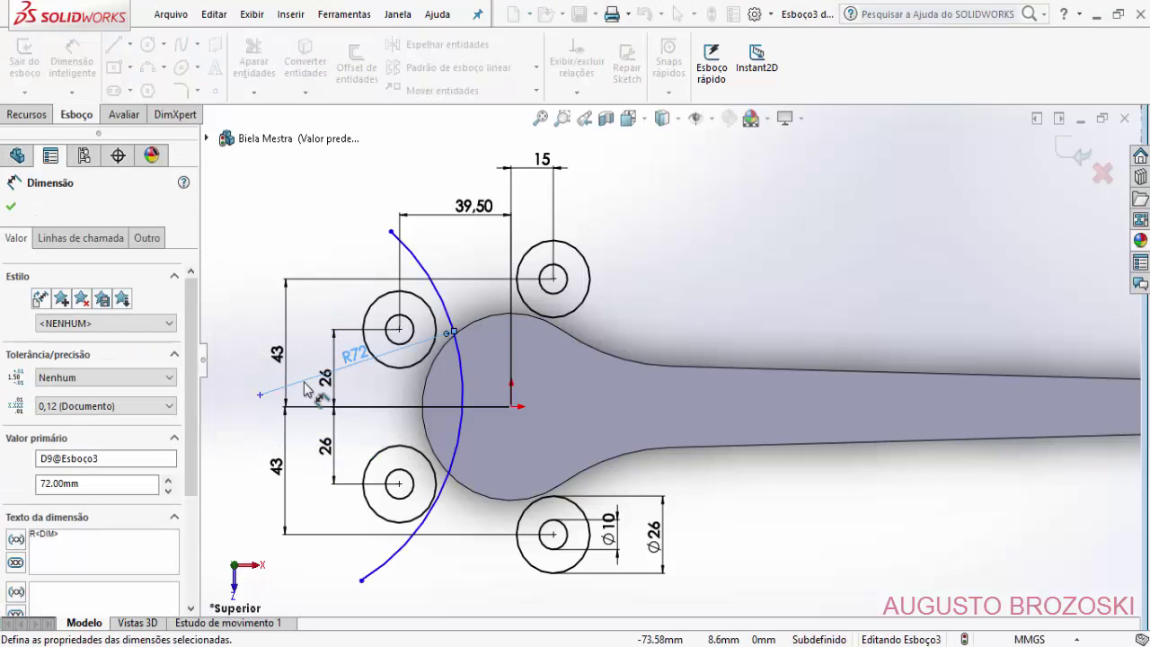
{"action": "scroll", "coordinate": [624, 378], "scroll_direction": "up", "scroll_amount": 1}
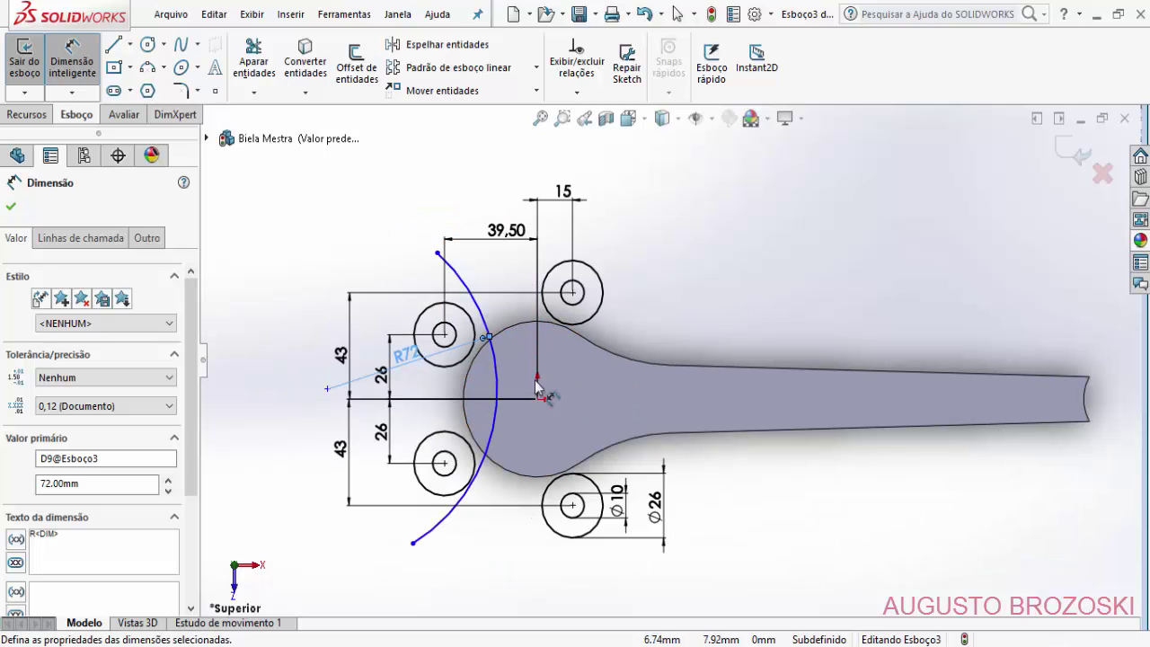
{"action": "scroll", "coordinate": [318, 397], "scroll_direction": "down", "scroll_amount": 1}
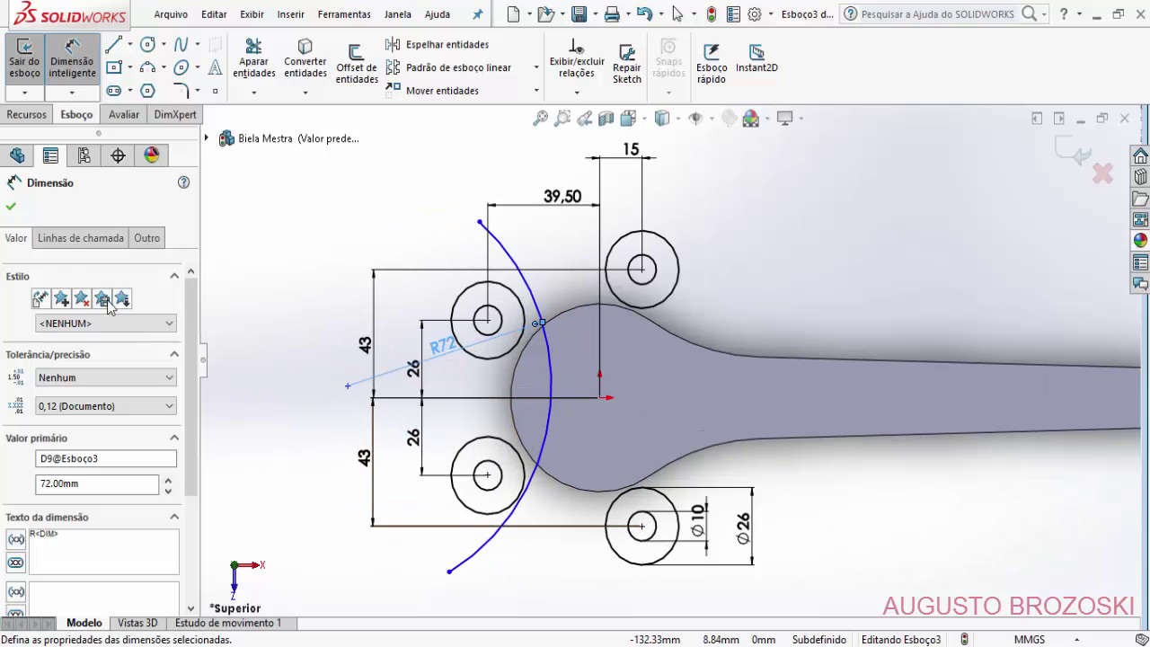
{"action": "left_click", "coordinate": [10, 209]}
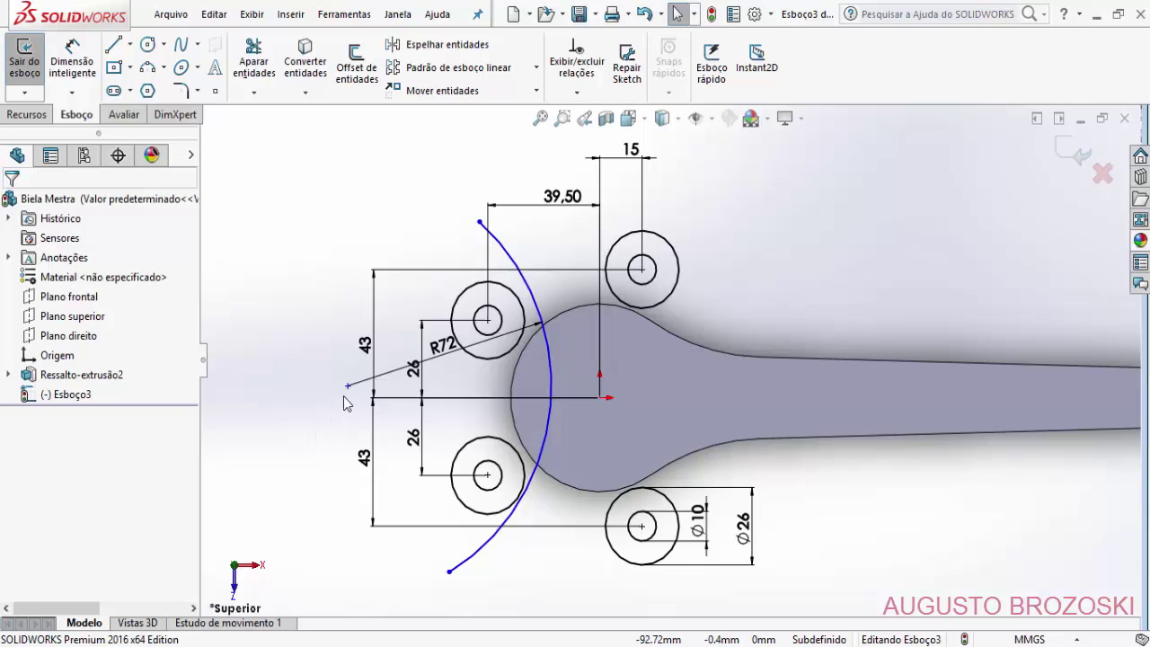
- Move the 72 mm arc farther left, clear of the circles, and make it tangent to the upper-left hole's outer circle
{"action": "left_click_drag", "start_coordinate": [347, 385], "coordinate": [238, 397]}
{"action": "left_click", "coordinate": [329, 394]}
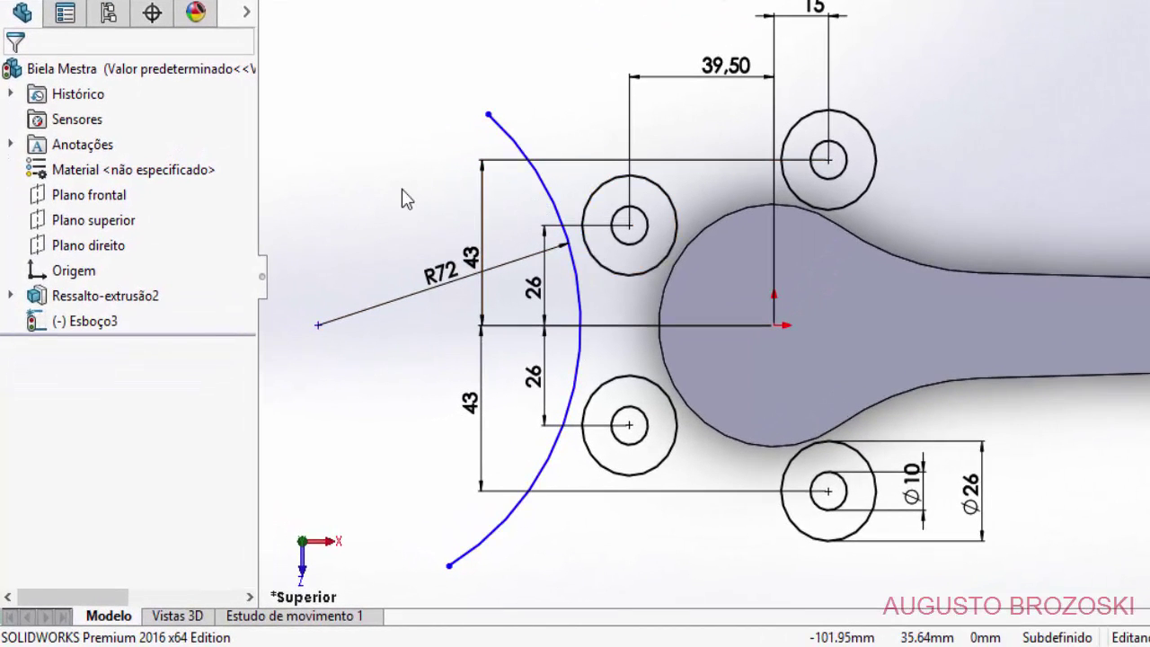
{"action": "left_click", "coordinate": [549, 200]}
{"action": "left_click", "coordinate": [596, 192], "text": "ctrl"}
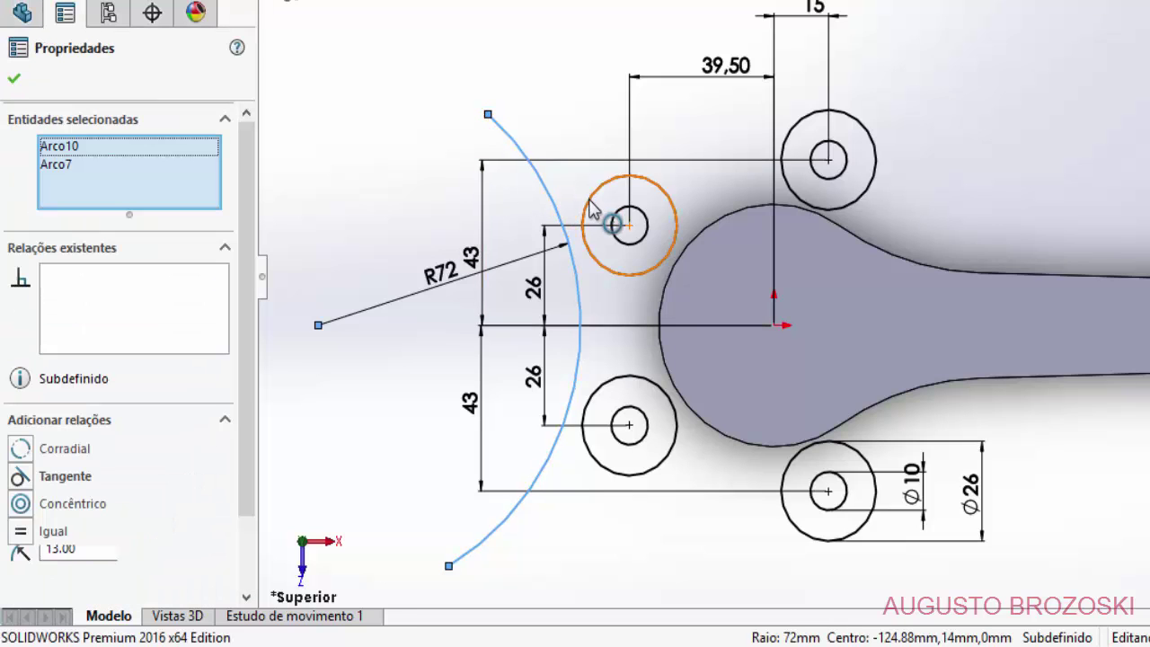
{"action": "left_click", "coordinate": [22, 477]}
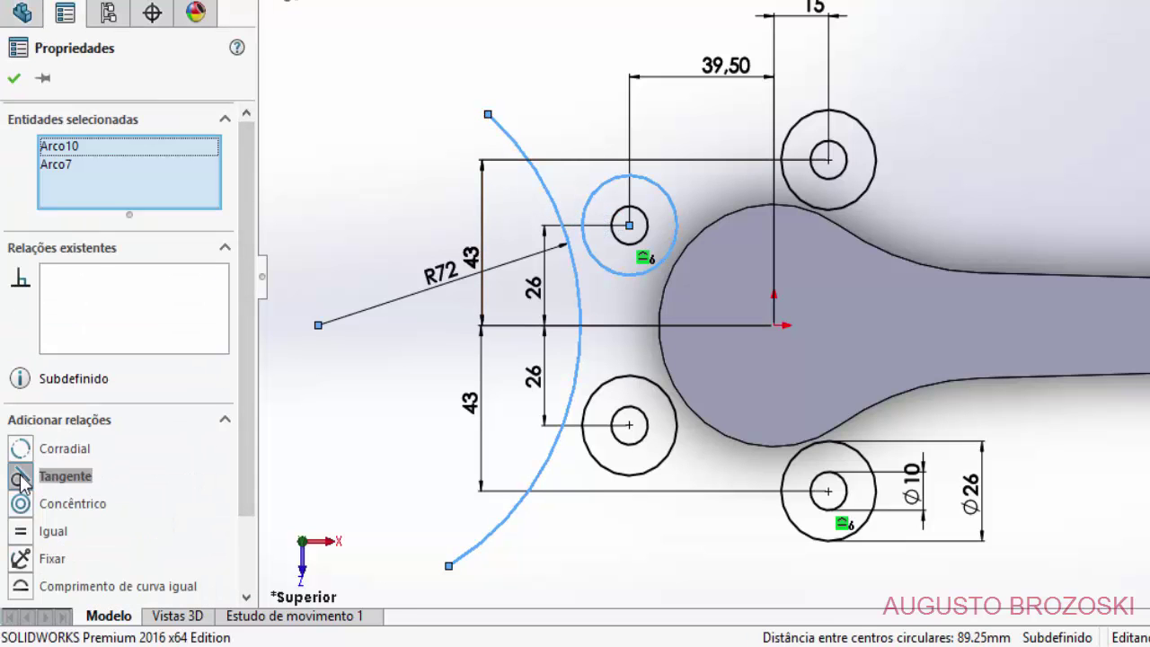
{"action": "left_click", "coordinate": [14, 80]}
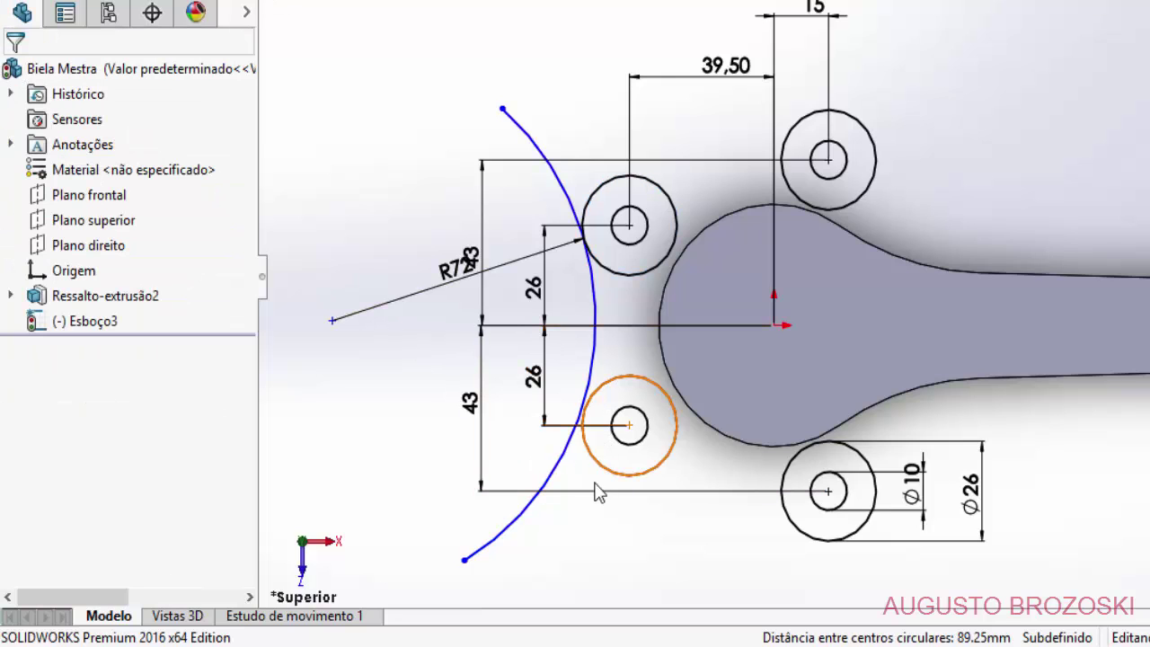
- Add a tangent relation between the 72 mm arc and the outer circle around the lower-left hole
{"action": "left_click", "coordinate": [528, 520]}
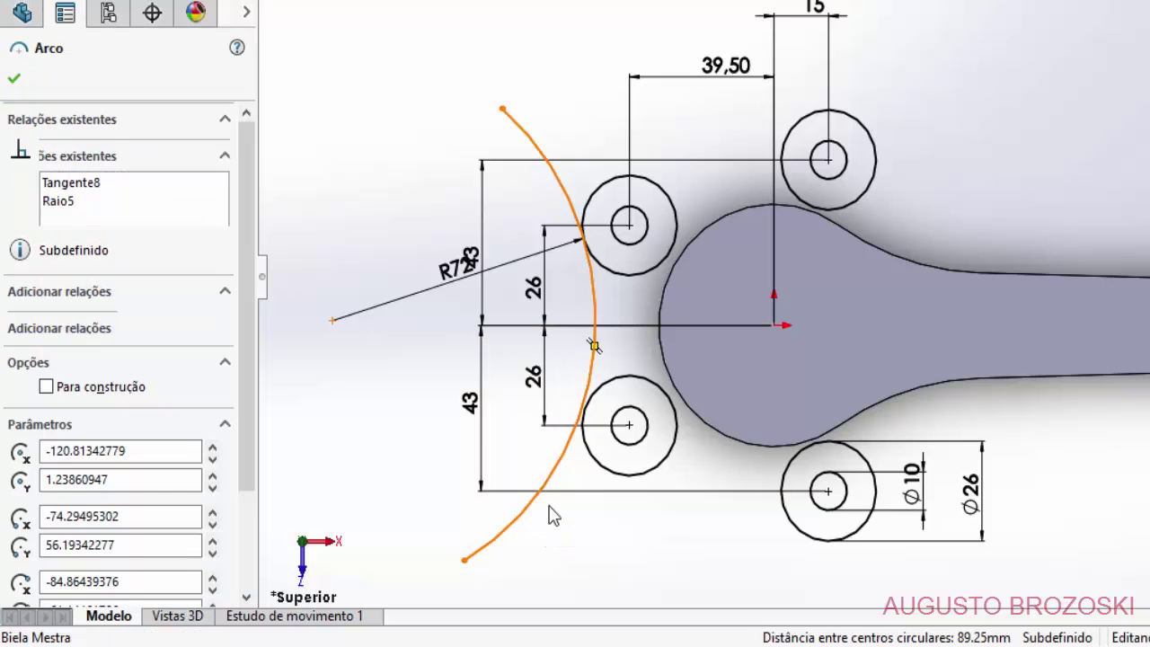
{"action": "left_click", "coordinate": [593, 463]}
{"action": "left_click", "coordinate": [20, 477]}
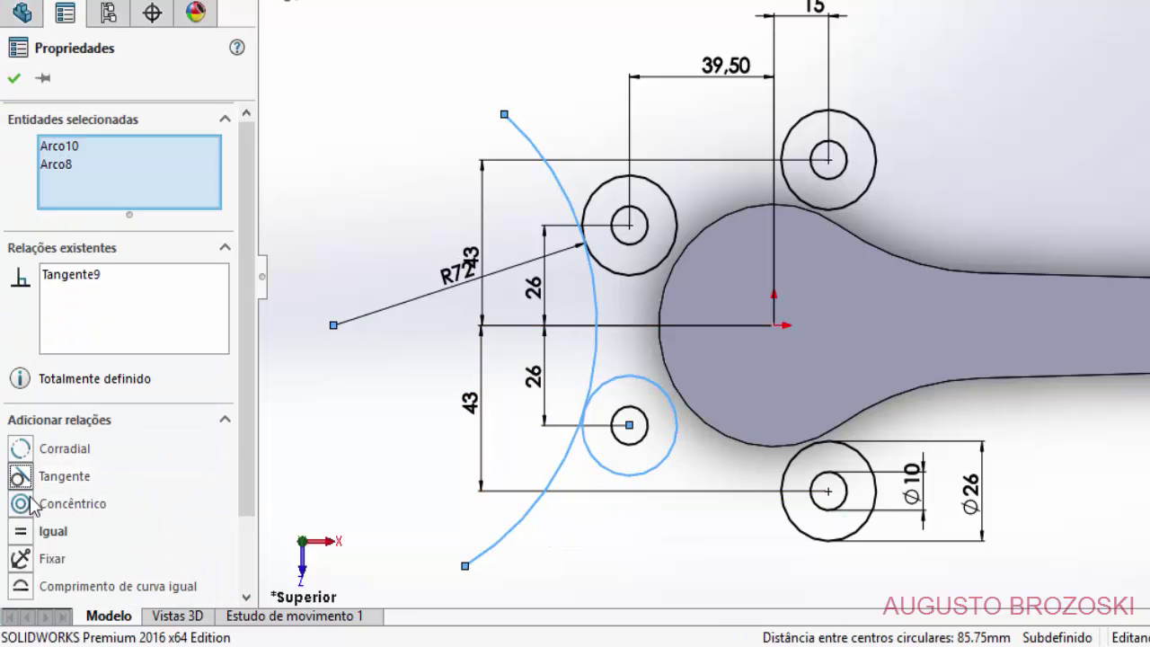
{"action": "left_click", "coordinate": [13, 79]}
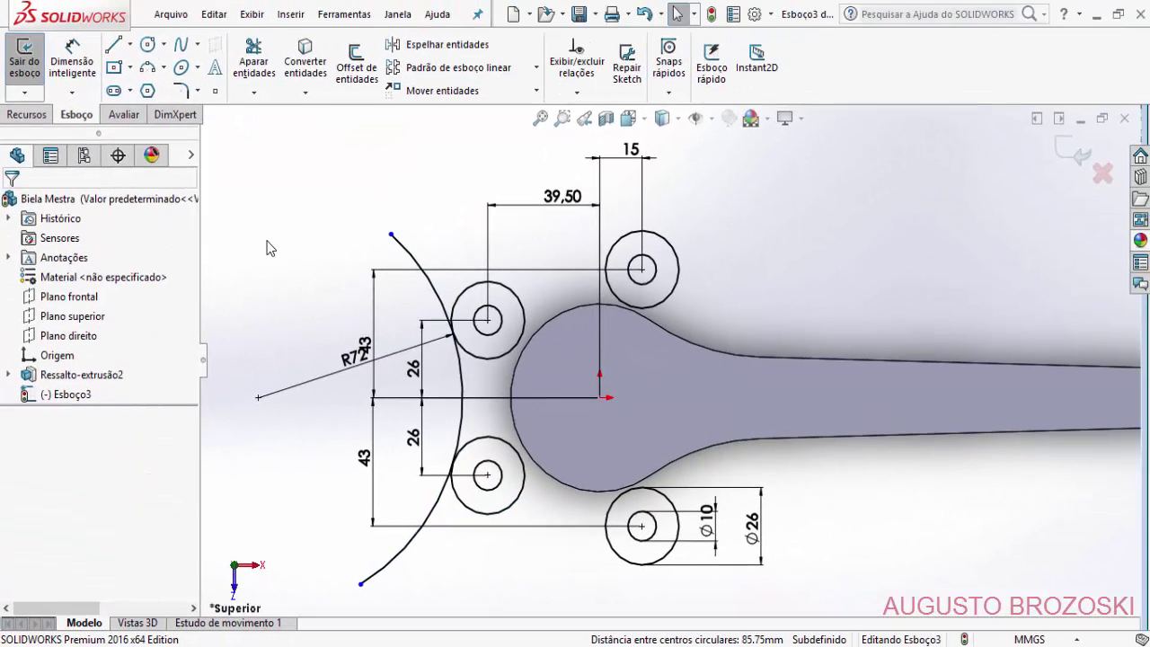
- Trim both ends of the 72 mm arc that extend beyond its tangent points with the two left outer circles
{"action": "left_click", "coordinate": [263, 65]}
{"action": "left_click_drag", "start_coordinate": [431, 252], "coordinate": [399, 294]}
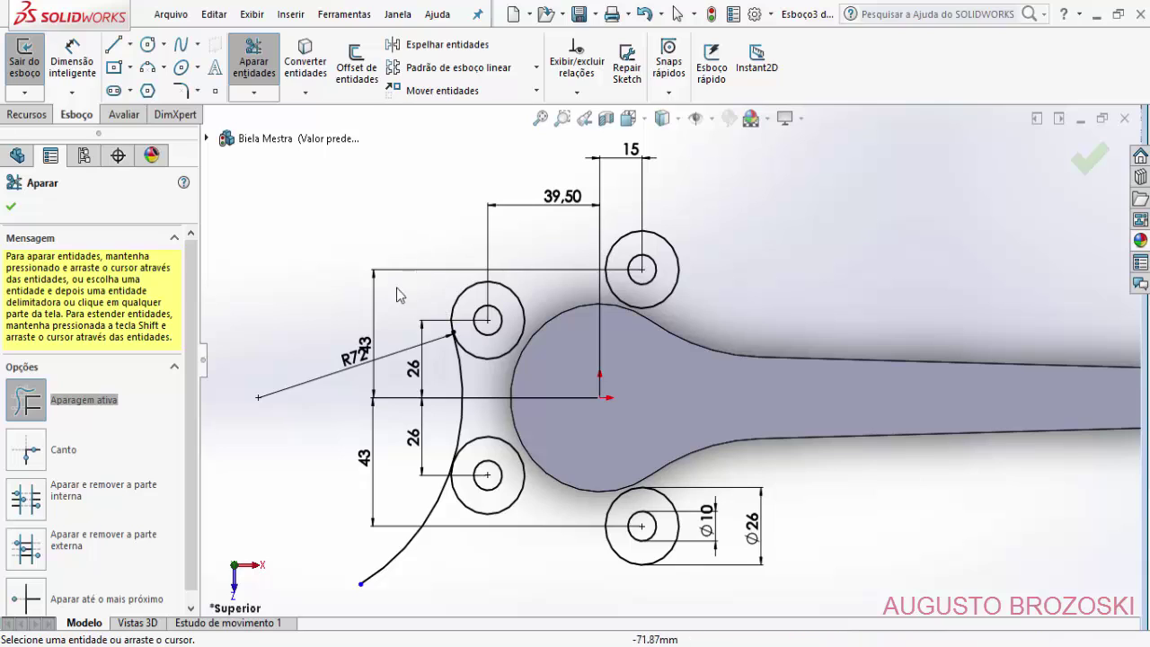
{"action": "left_click_drag", "start_coordinate": [457, 519], "coordinate": [418, 501]}
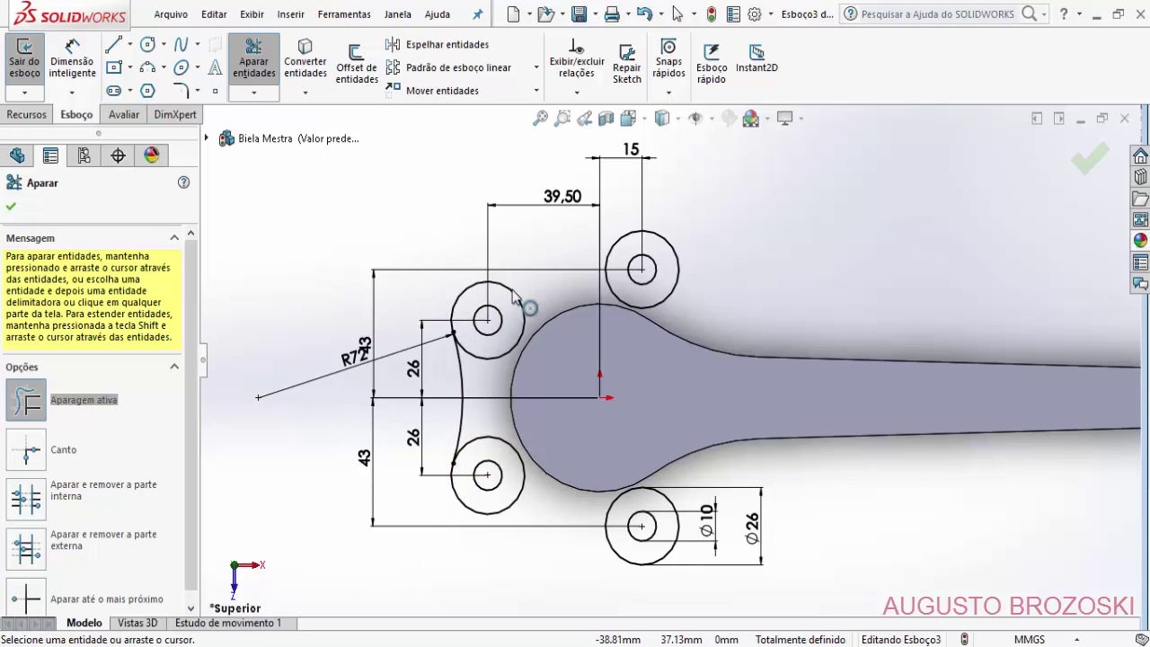
{"action": "left_click", "coordinate": [12, 207]}
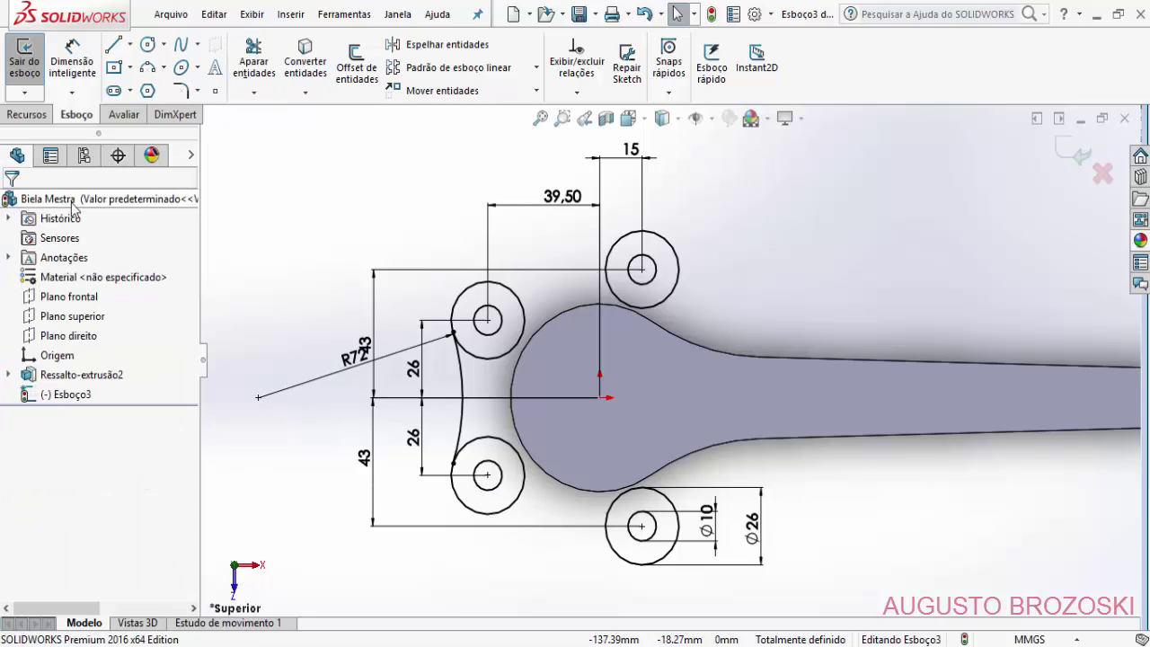
- Sketch a three-point arc of about 38.5 mm radius below the two lower holes, bulging toward the rod head
{"action": "left_click", "coordinate": [147, 68]}
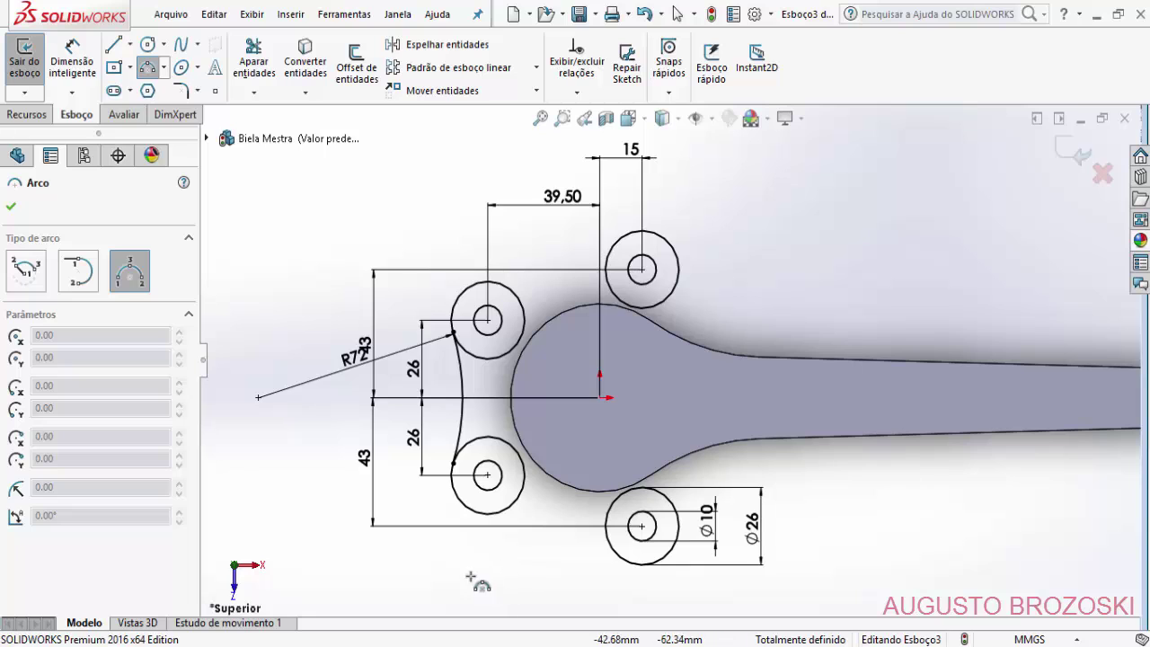
{"action": "left_click", "coordinate": [454, 548]}
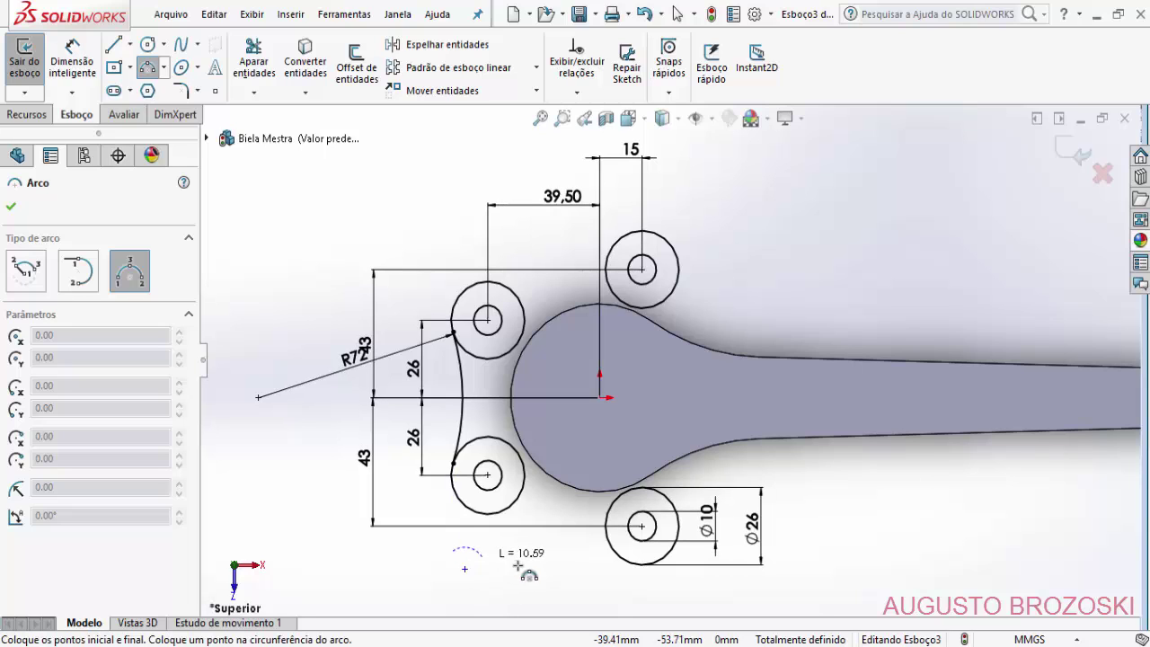
{"action": "left_click", "coordinate": [600, 582]}
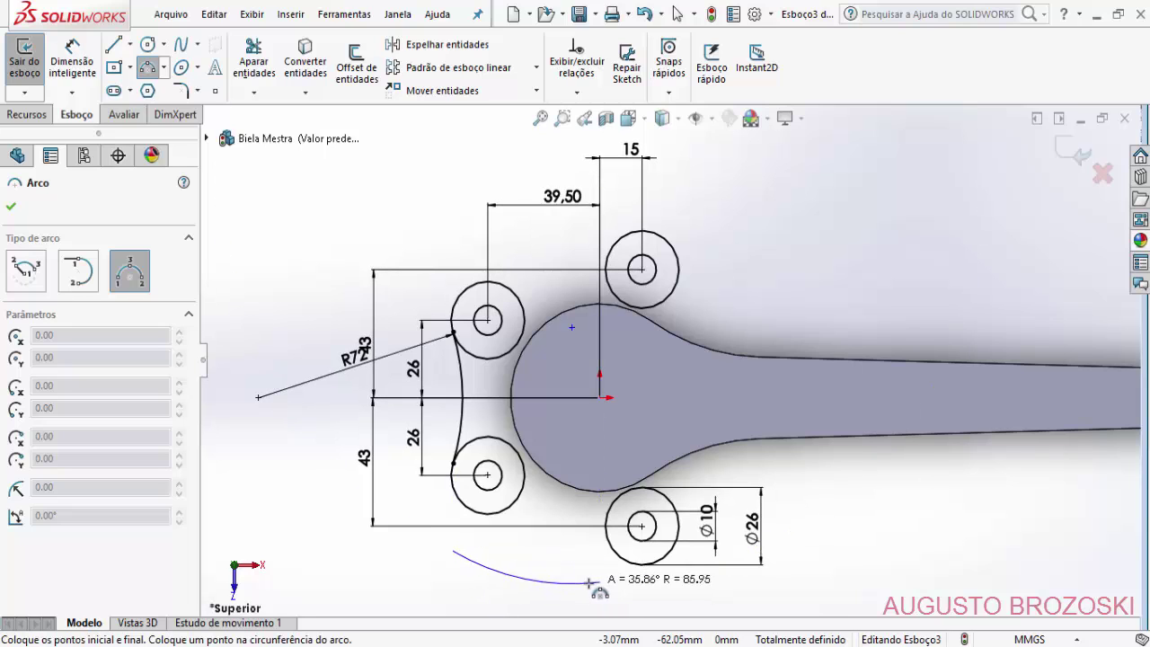
{"action": "left_click", "coordinate": [554, 542]}
{"action": "left_click", "coordinate": [11, 207]}
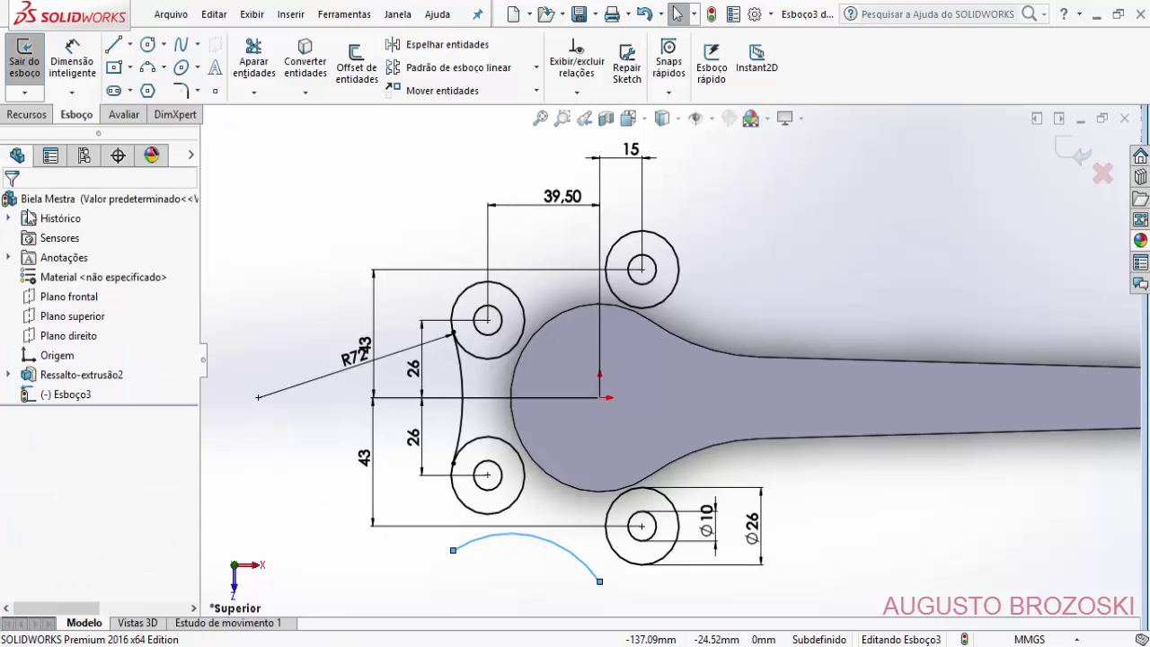
- Dimension the arc below the two lower holes with a radius of 72 mm
{"action": "left_click", "coordinate": [72, 68]}
{"action": "left_click", "coordinate": [526, 535]}
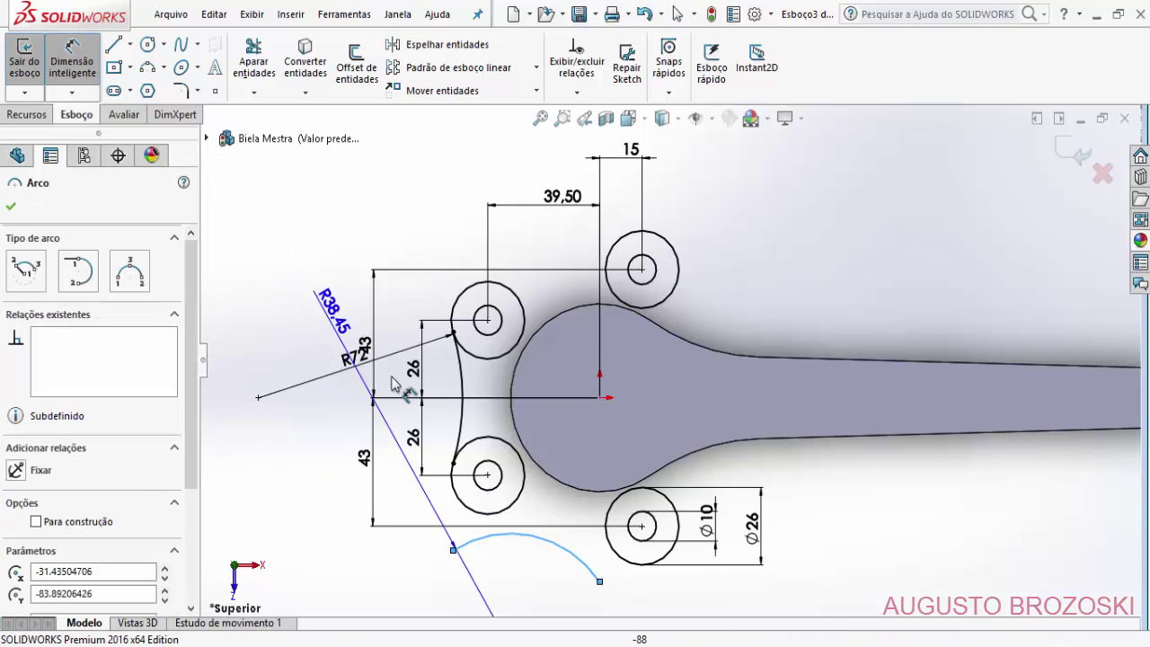
{"action": "left_click", "coordinate": [543, 585]}
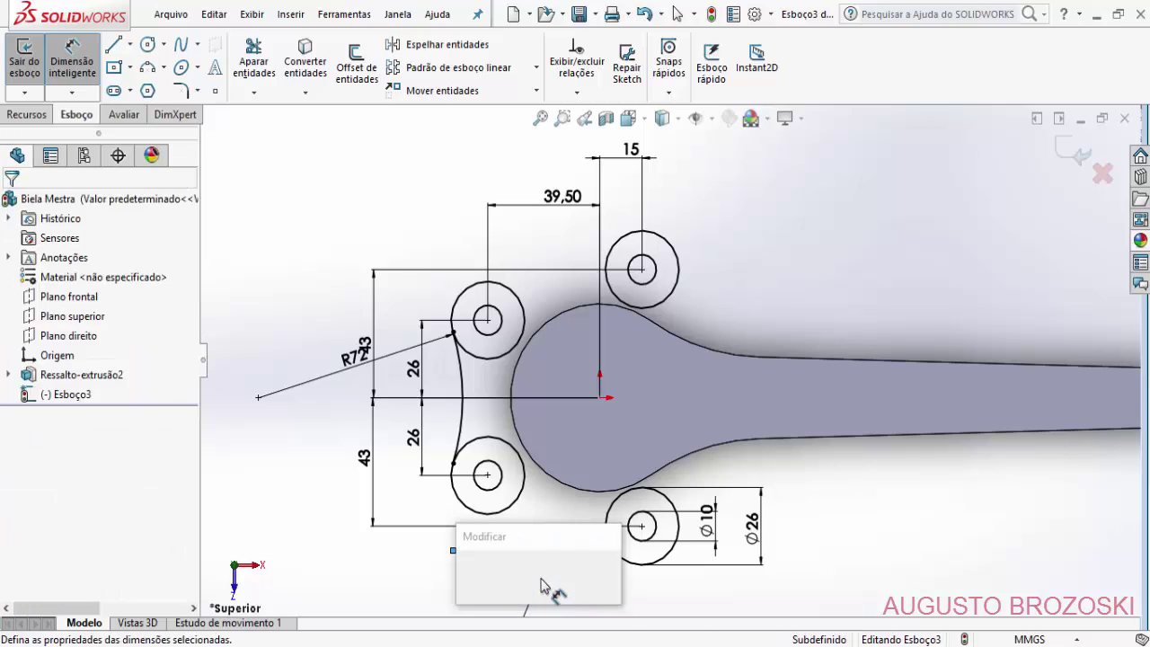
{"action": "type", "text": "72"}
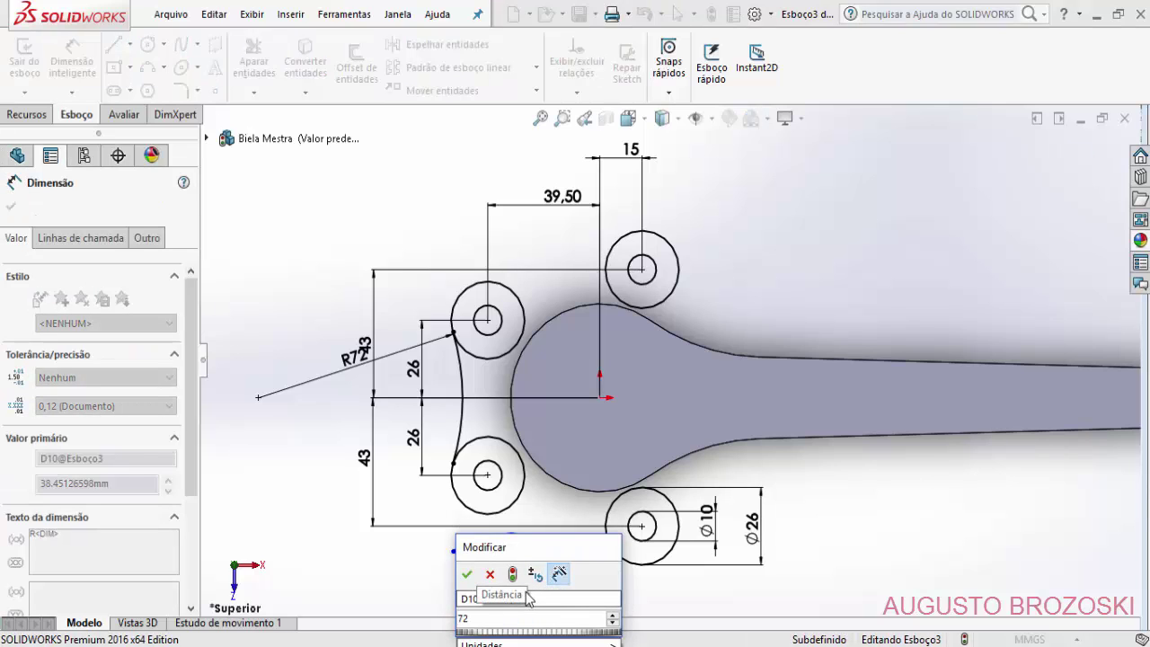
{"action": "key", "text": "Return"}
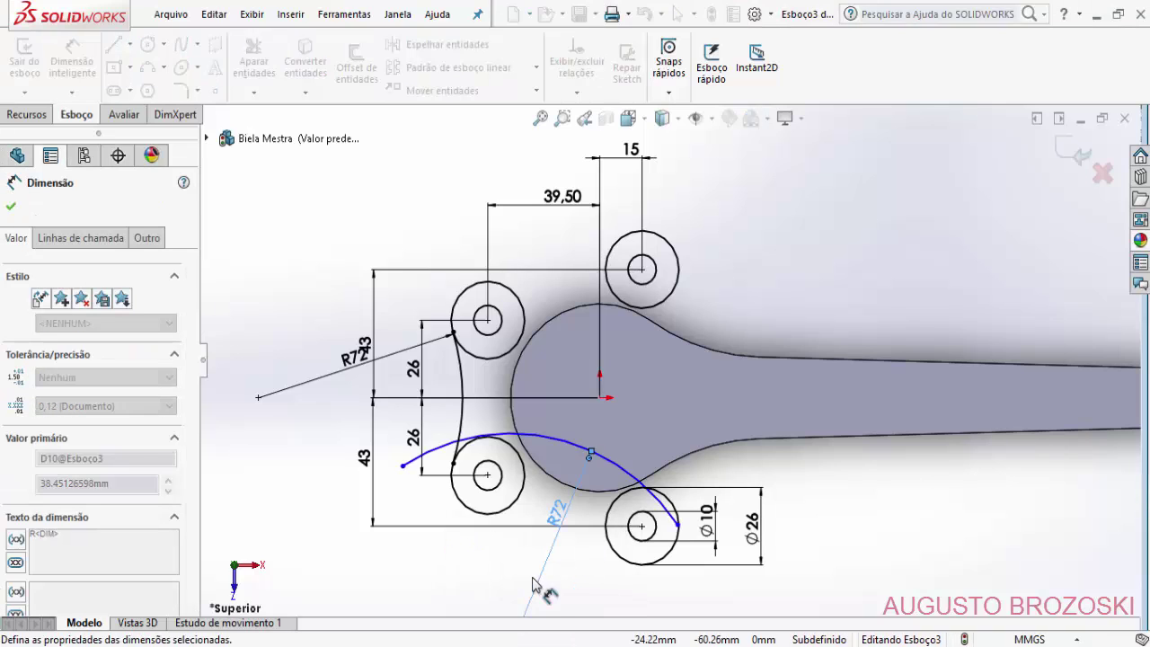
{"action": "key", "text": "z"}
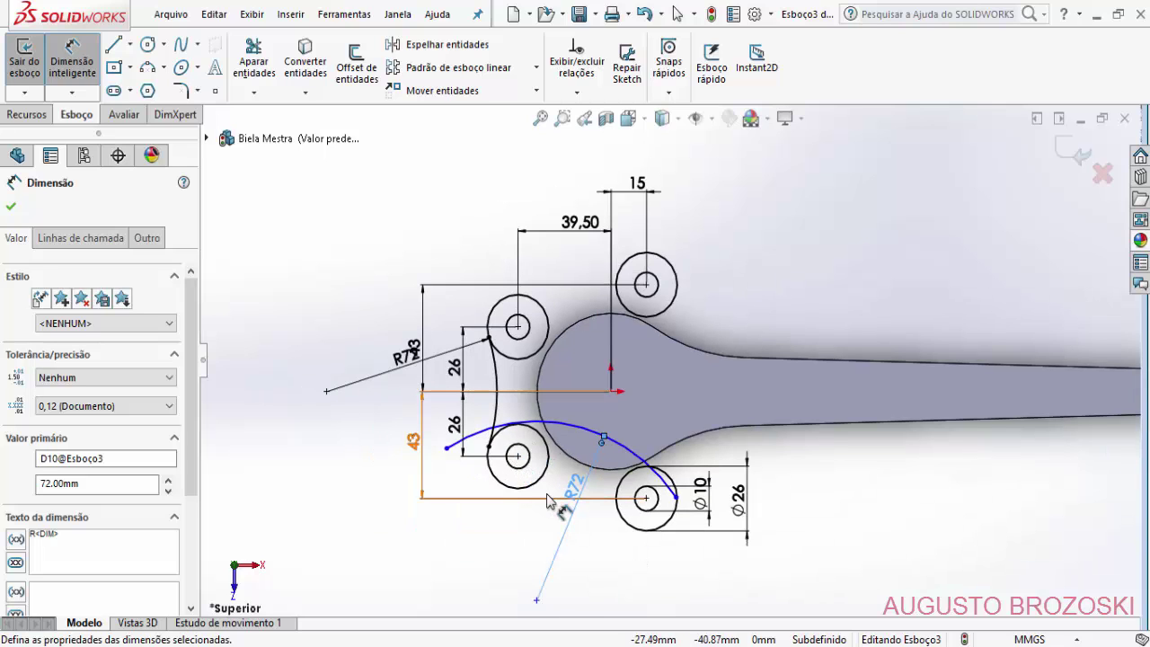
{"action": "middle_click_drag", "start_coordinate": [530, 499], "coordinate": [530, 412], "text": "ctrl"}
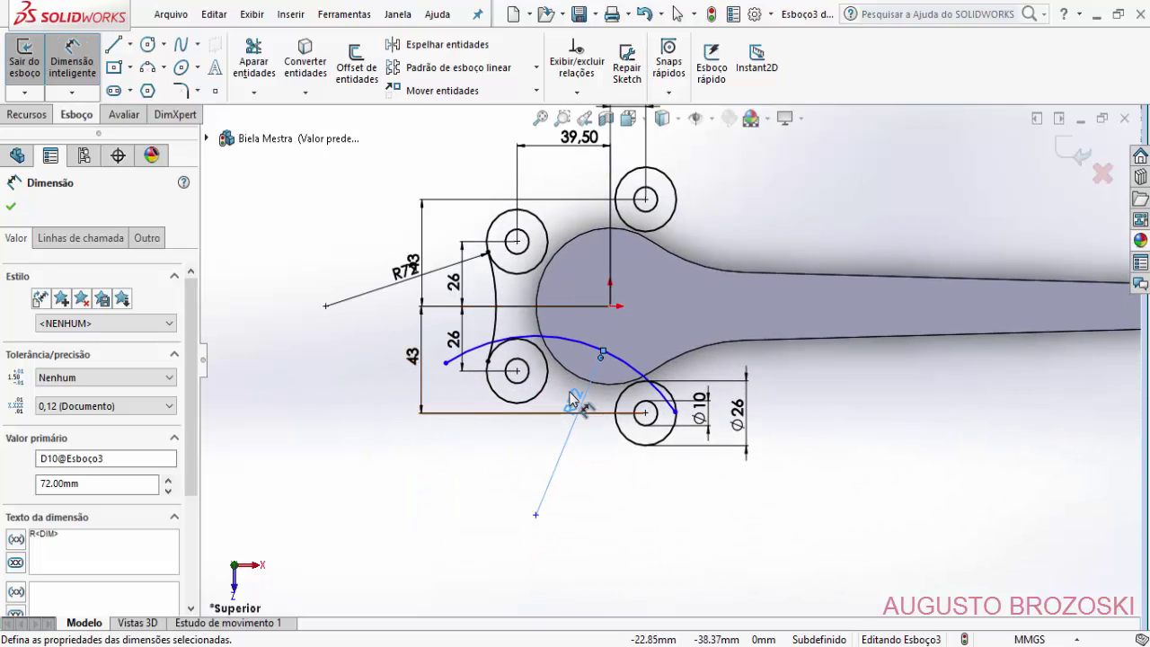
{"action": "scroll", "coordinate": [554, 397], "scroll_direction": "down", "scroll_amount": 1}
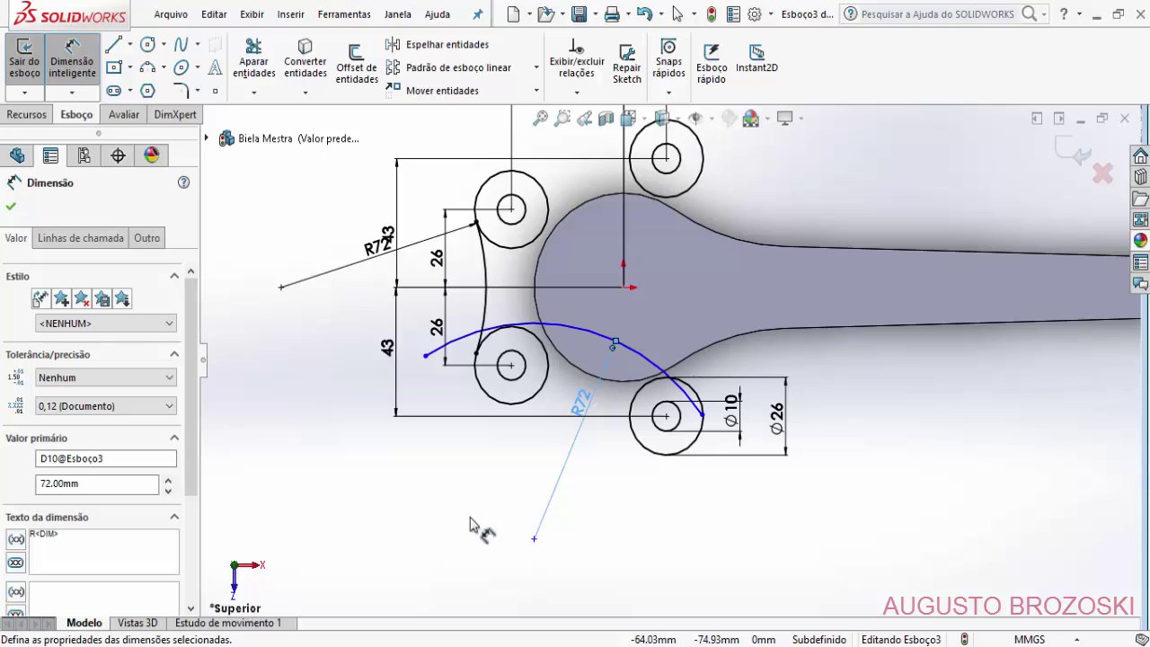
{"action": "key", "text": "Escape"}
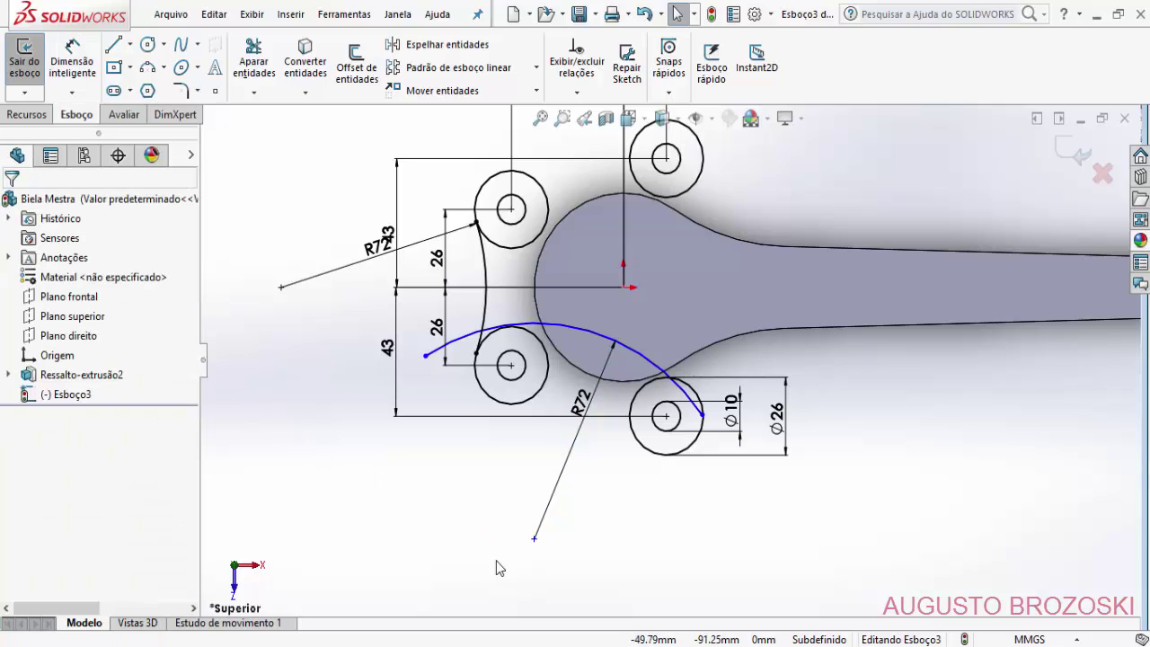
- Move the lower 72 mm arc down, clear of the circles, and make it tangent to the lower-left hole's outer circle
{"action": "left_click_drag", "start_coordinate": [533, 538], "coordinate": [495, 625]}
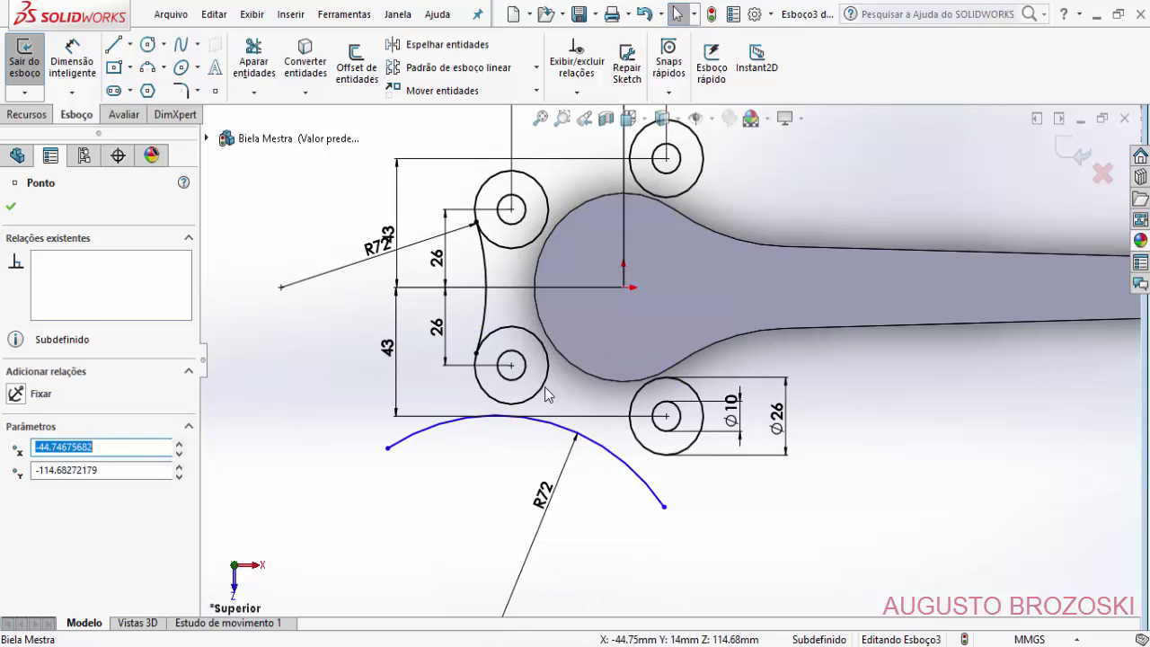
{"action": "left_click", "coordinate": [441, 506]}
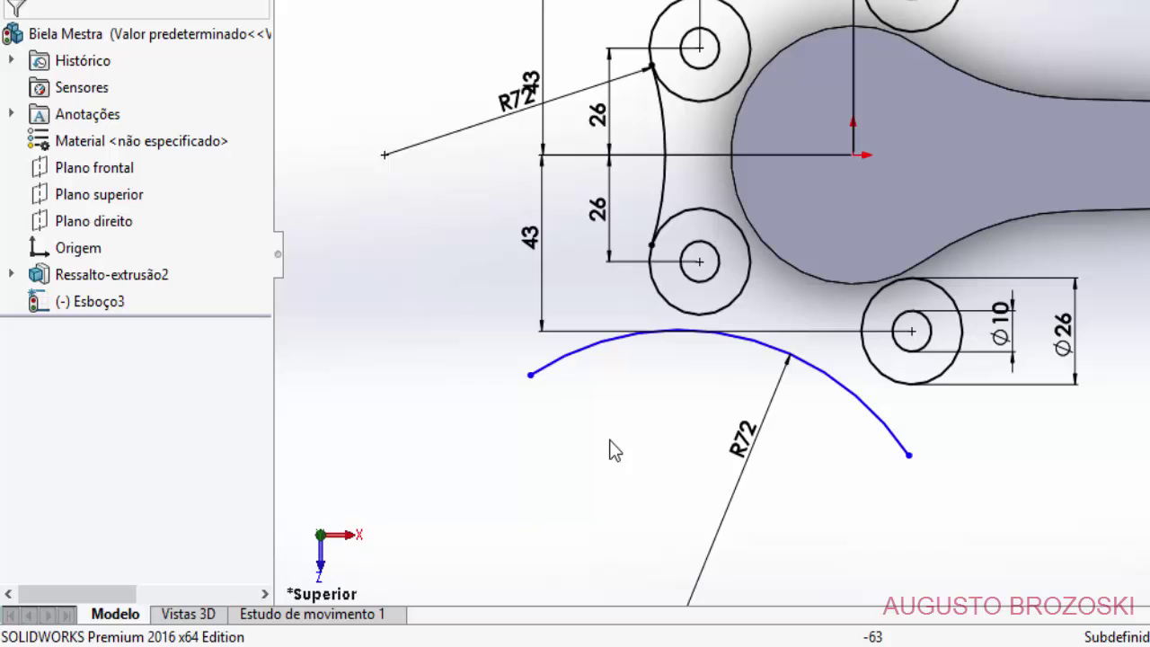
{"action": "left_click", "coordinate": [598, 348]}
{"action": "left_click", "coordinate": [675, 309], "text": "ctrl"}
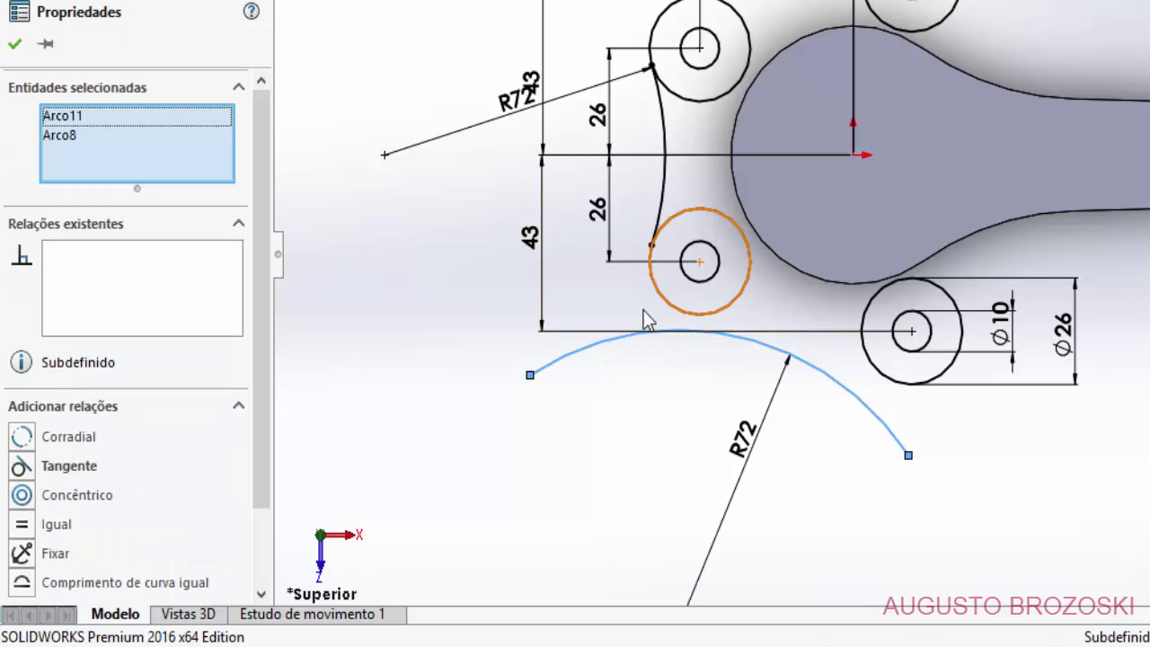
{"action": "left_click", "coordinate": [32, 466]}
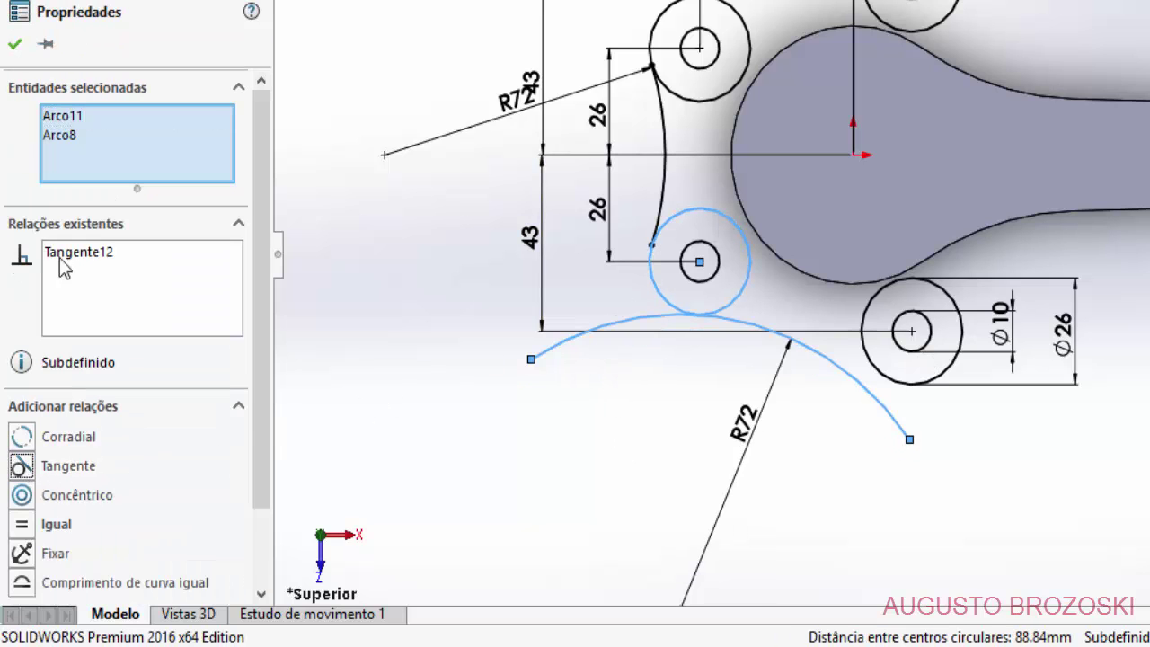
{"action": "left_click", "coordinate": [15, 44]}
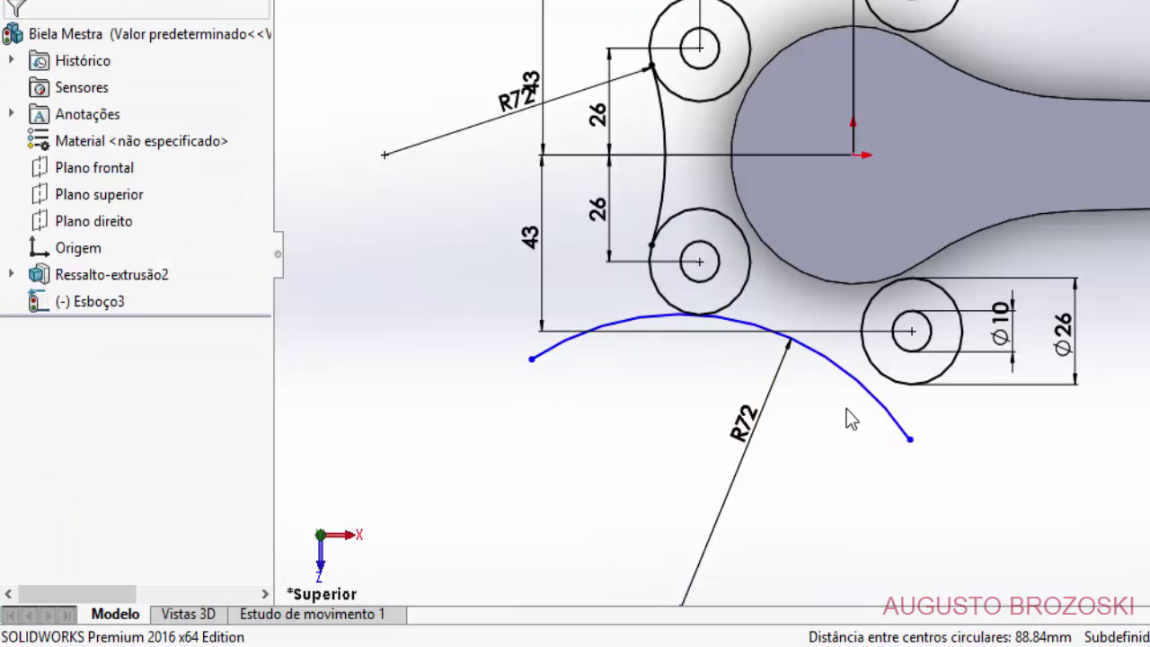
- Add a tangent relation between the lower 72 mm arc and the outer circle around the lower-right hole
{"action": "left_click", "coordinate": [882, 406]}
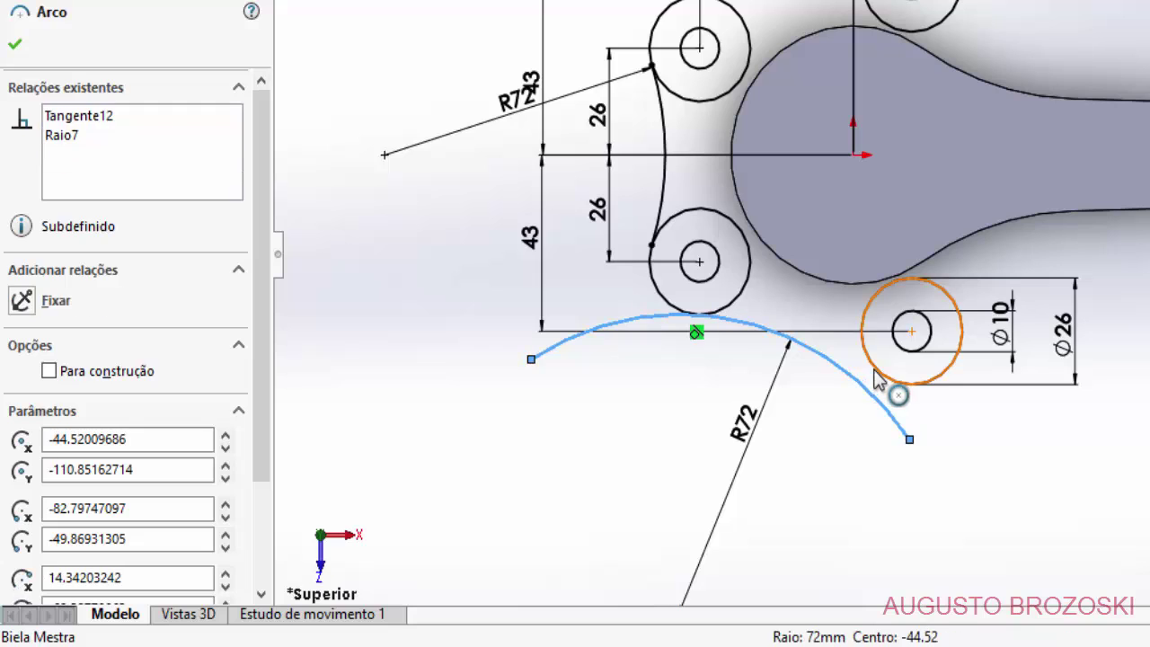
{"action": "left_click", "coordinate": [864, 393], "text": "ctrl"}
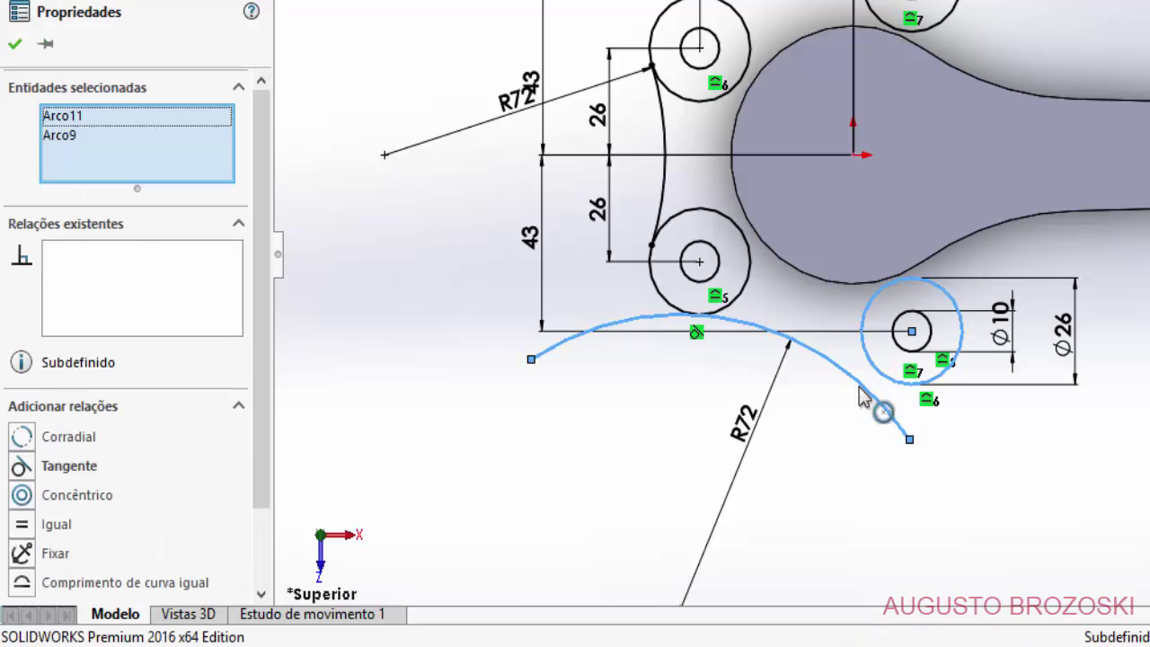
{"action": "left_click", "coordinate": [19, 466]}
{"action": "left_click", "coordinate": [15, 43]}
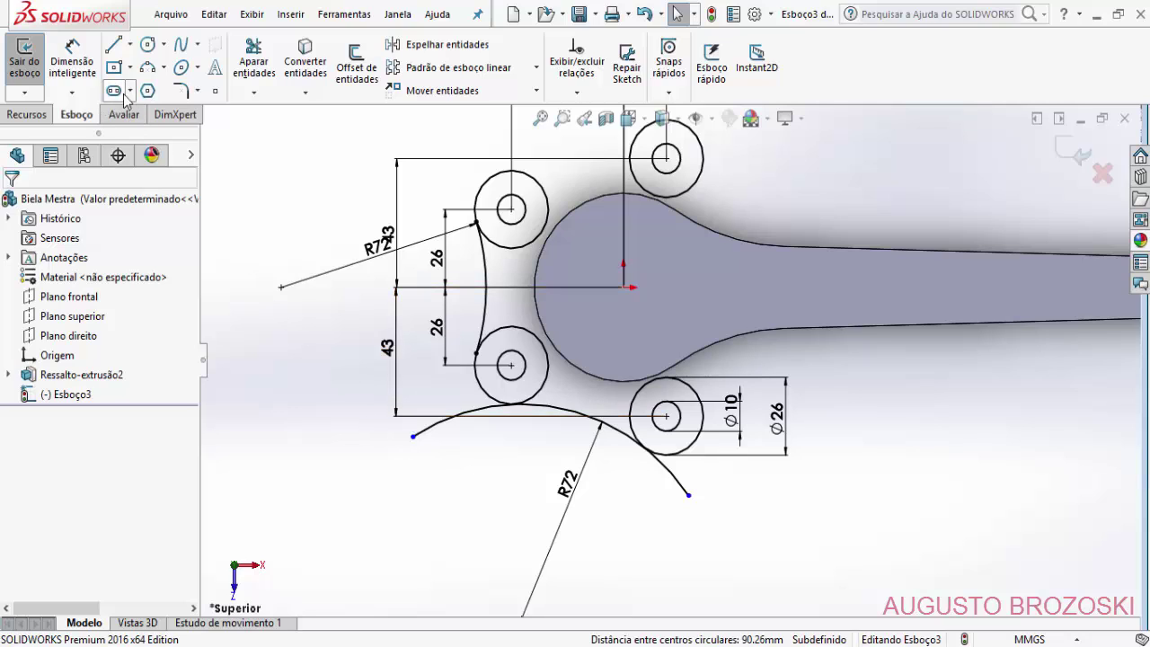
- Trim both ends of the lower 72 mm arc that extend beyond its tangent points with the two lower outer circles
{"action": "left_click", "coordinate": [253, 63]}
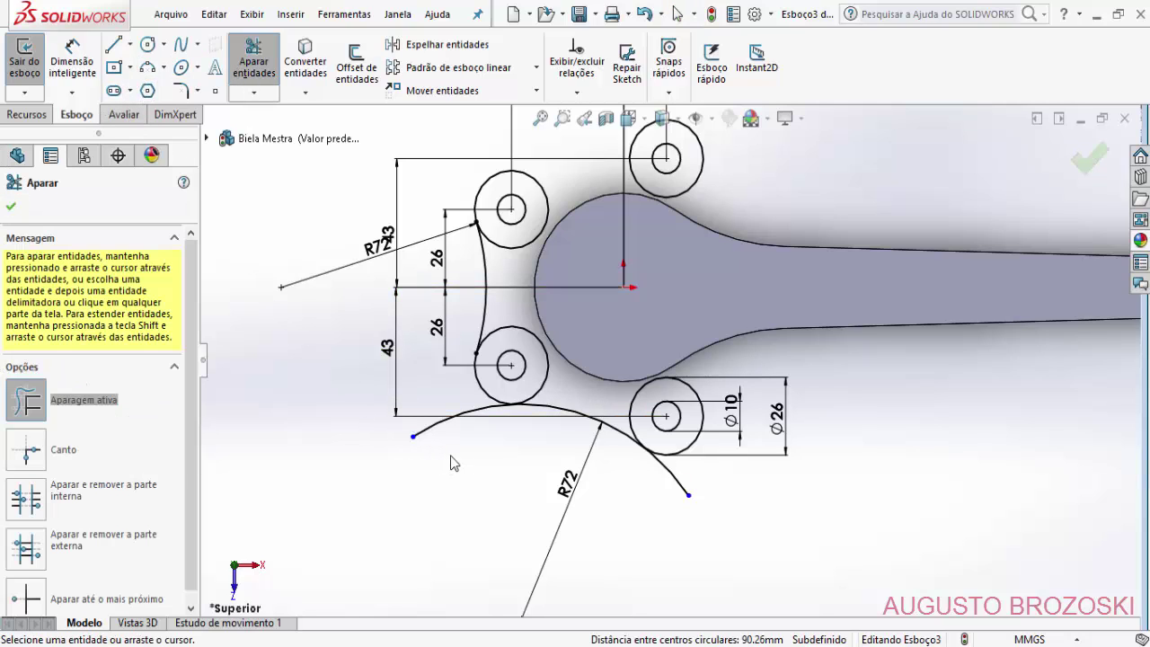
{"action": "left_click_drag", "start_coordinate": [449, 456], "coordinate": [429, 421]}
{"action": "left_click_drag", "start_coordinate": [675, 492], "coordinate": [627, 490]}
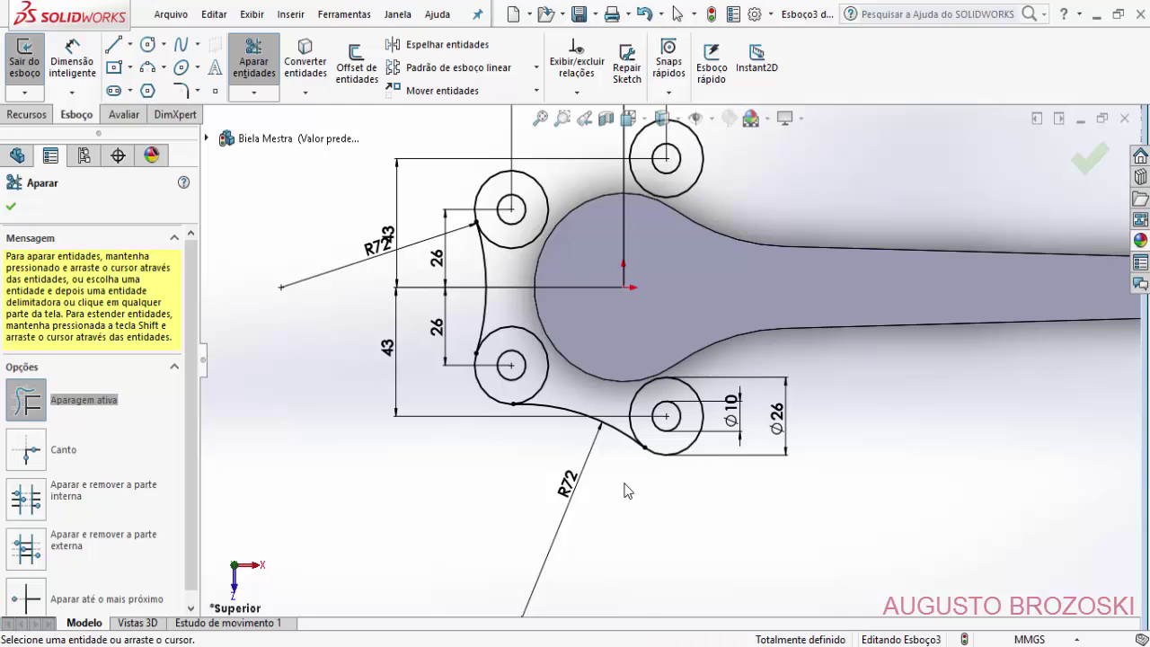
{"action": "left_click", "coordinate": [10, 208]}
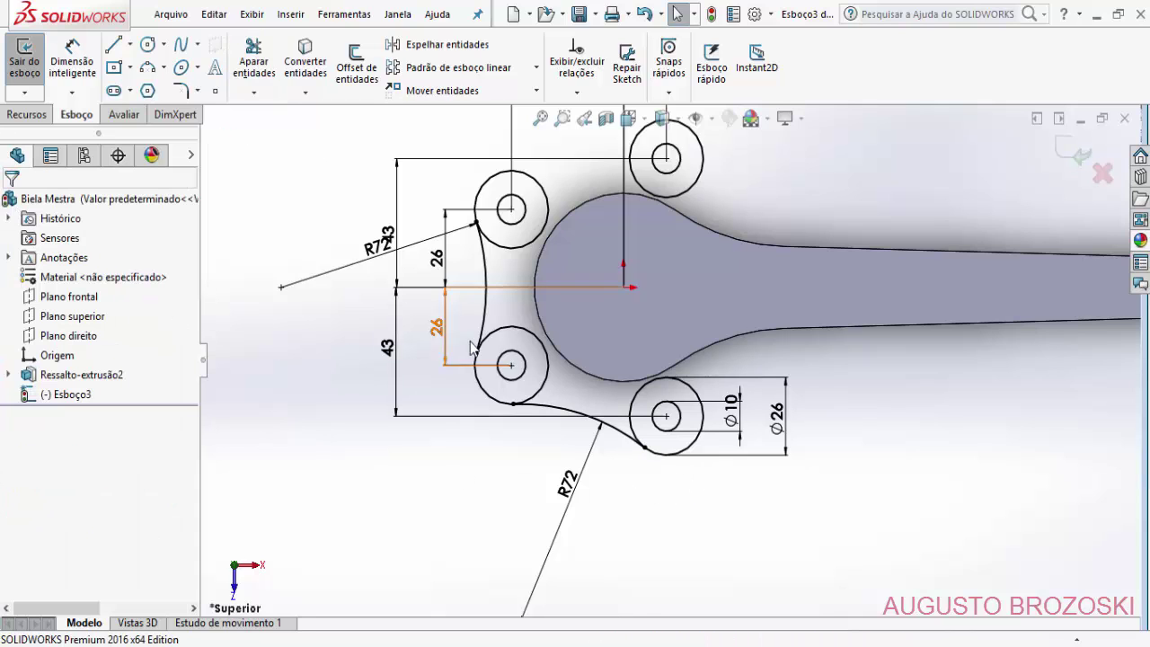
- Sketch a three-point arc of about 38.7 mm radius above the two upper holes, bulging toward the rod head
{"action": "middle_click_drag", "start_coordinate": [628, 293], "coordinate": [585, 406], "text": "ctrl"}
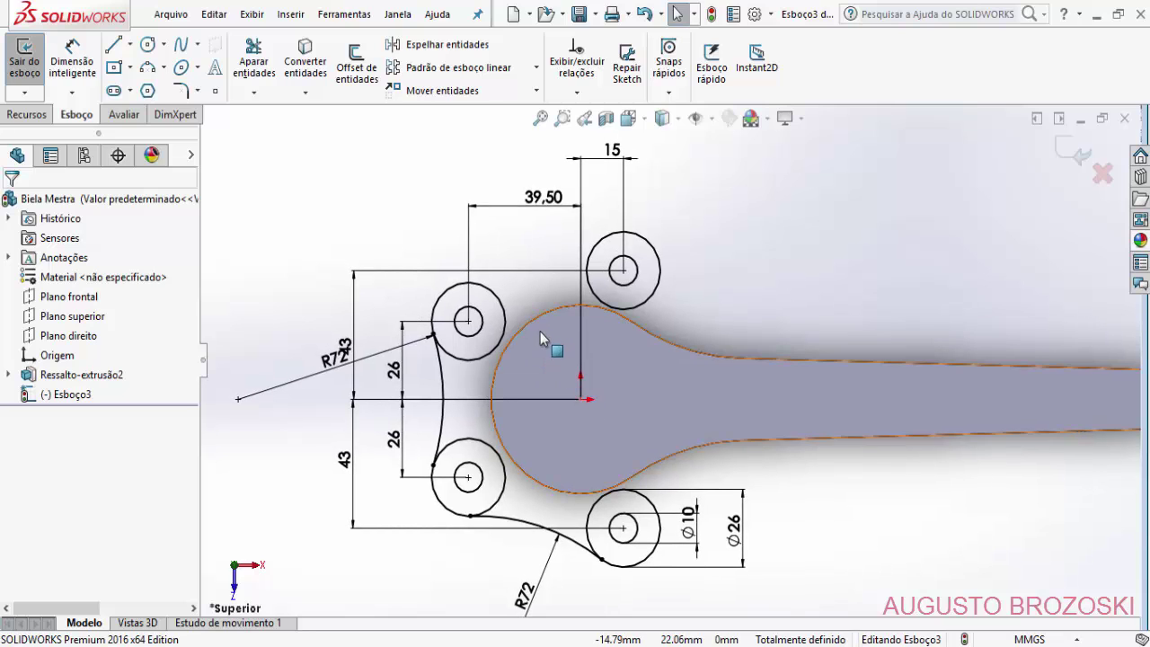
{"action": "scroll", "coordinate": [530, 321], "scroll_direction": "down", "scroll_amount": 2}
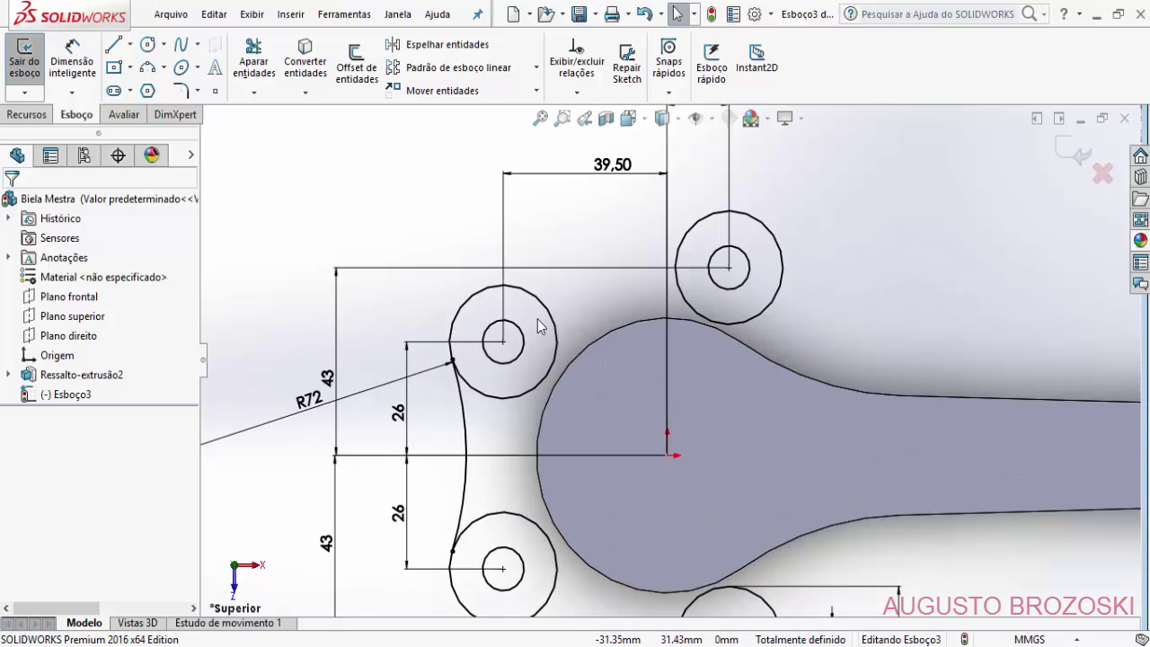
{"action": "left_click", "coordinate": [149, 68]}
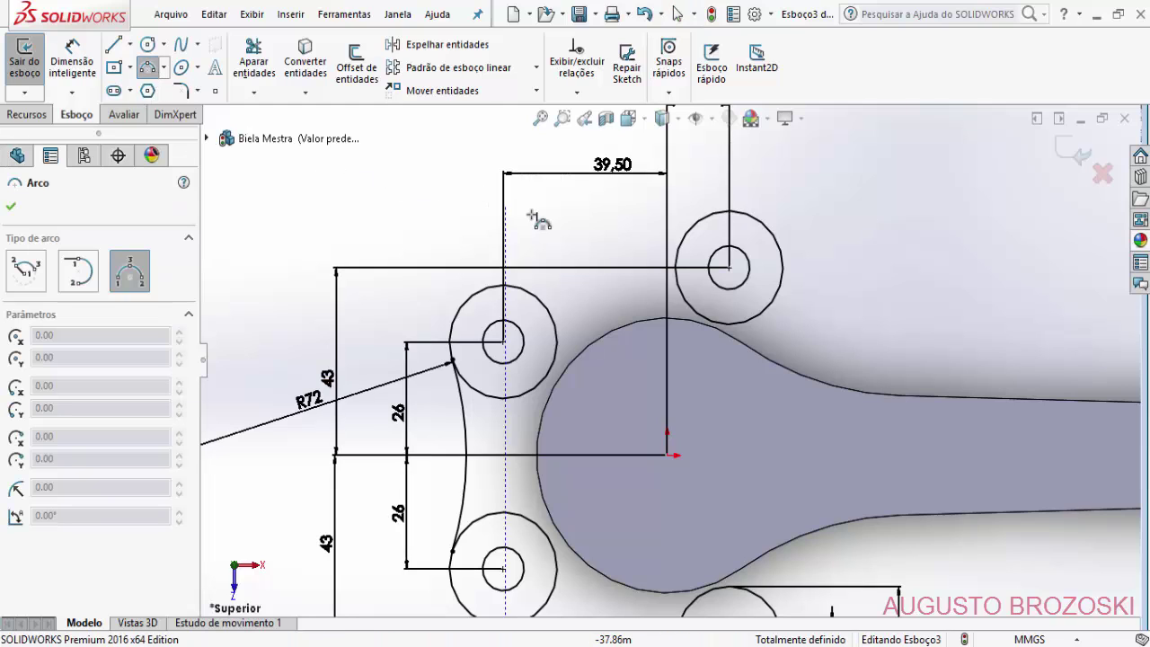
{"action": "left_click", "coordinate": [470, 251]}
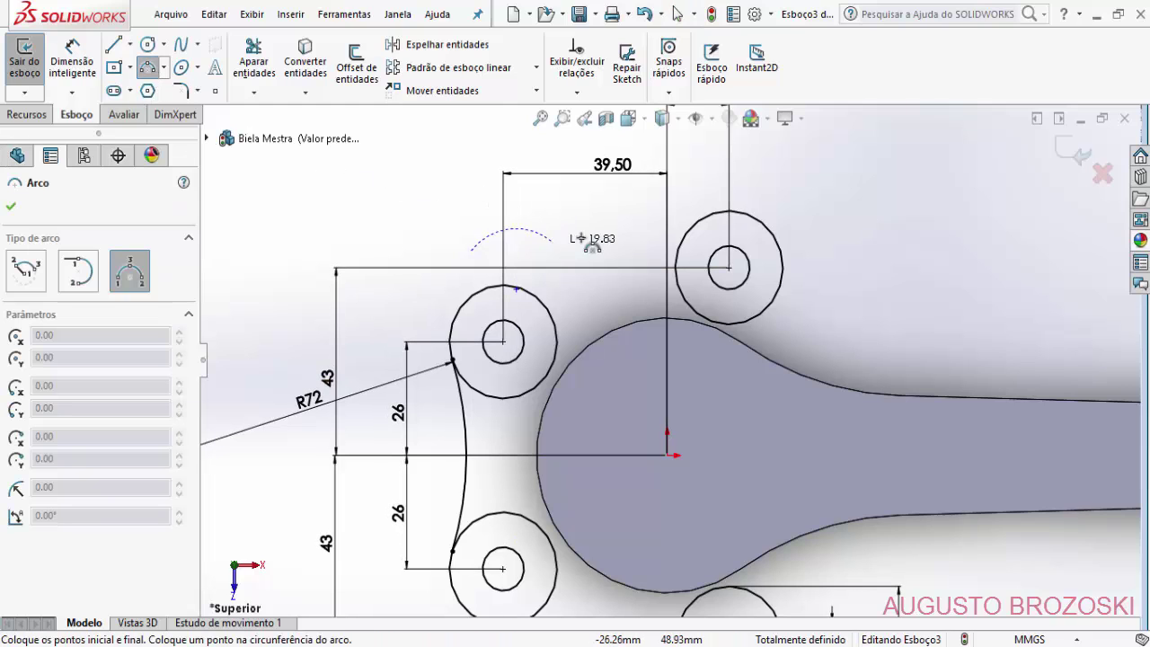
{"action": "left_click", "coordinate": [682, 182]}
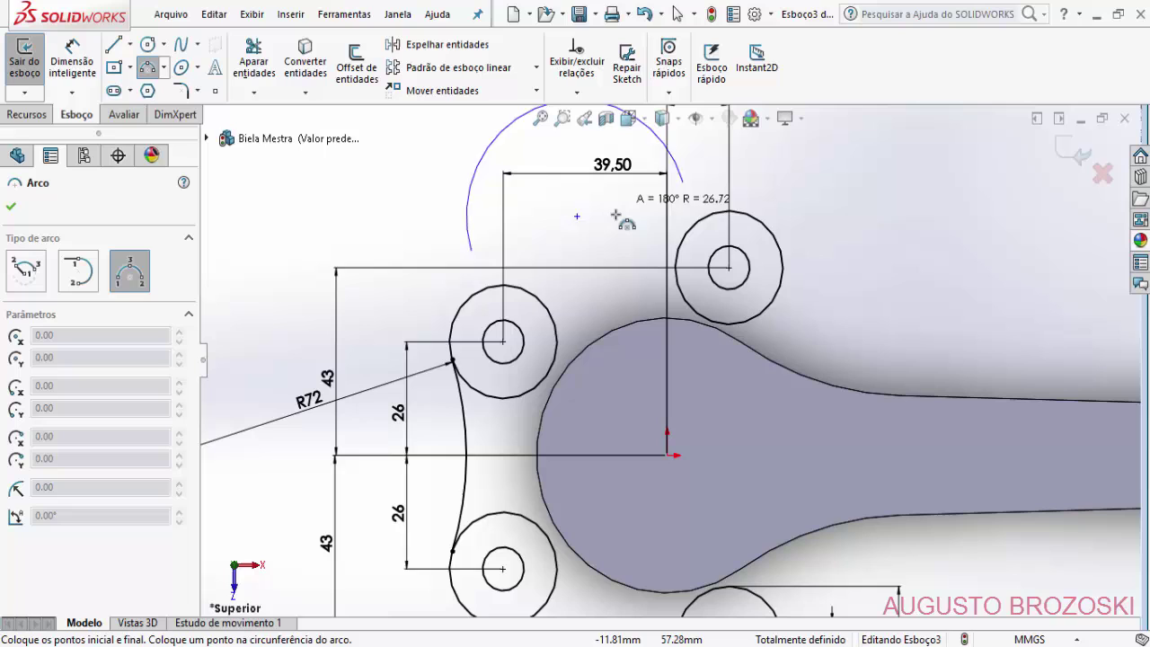
{"action": "left_click", "coordinate": [589, 260]}
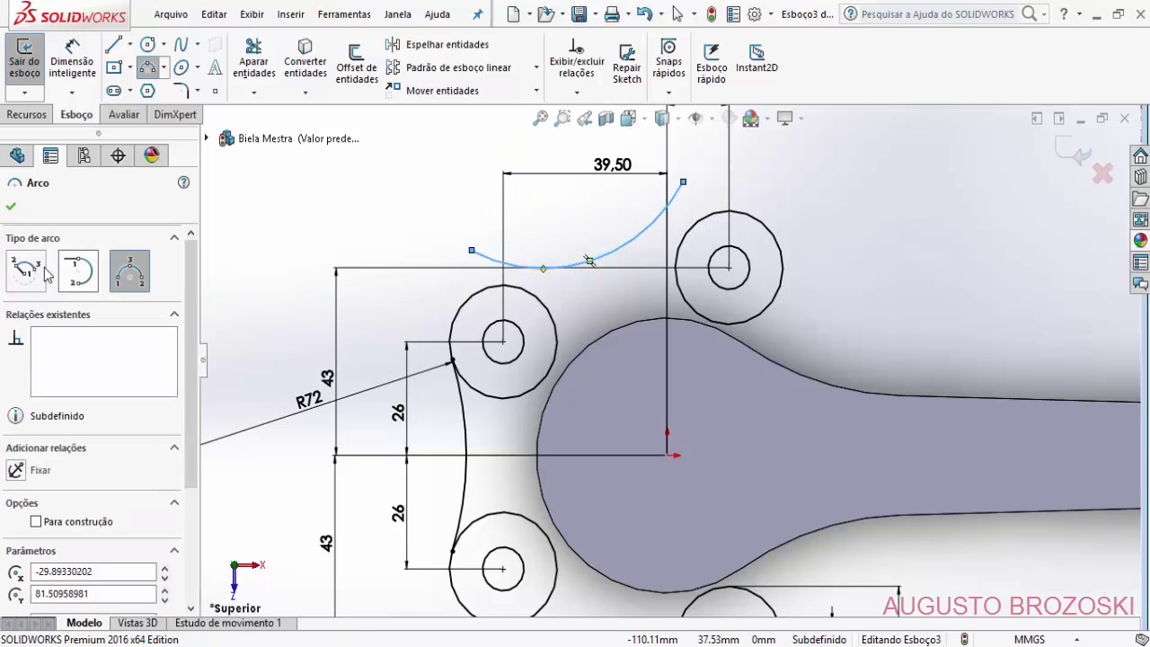
{"action": "left_click", "coordinate": [12, 207]}
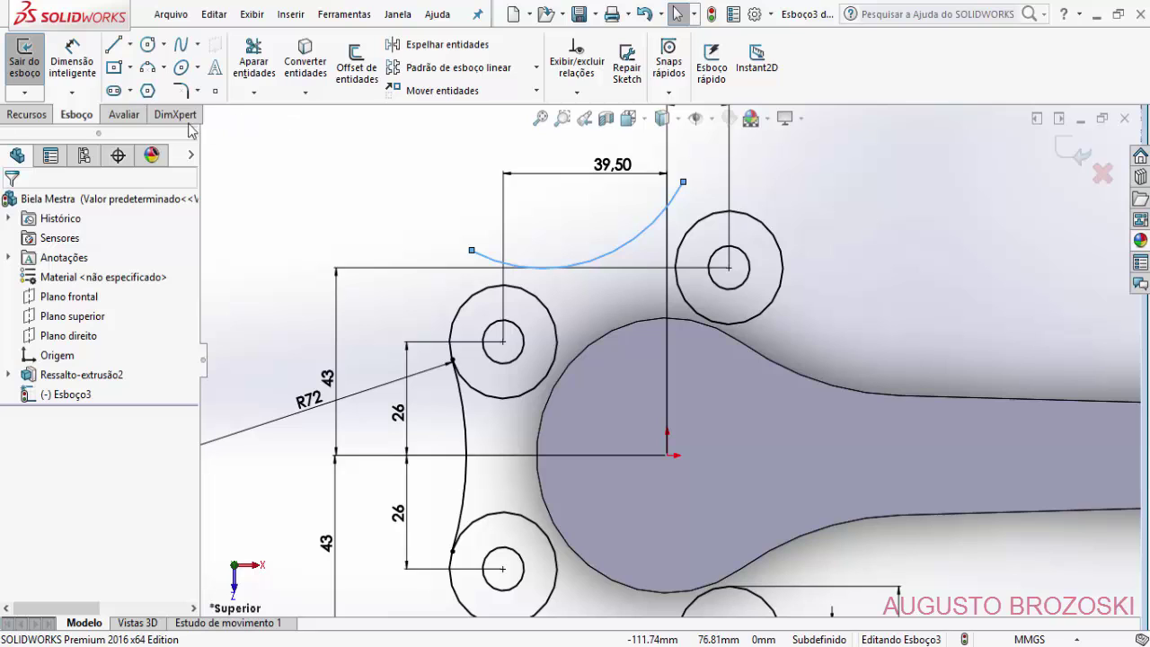
- Dimension the arc above the two upper holes with a radius of 72 mm
{"action": "left_click", "coordinate": [72, 63]}
{"action": "left_click", "coordinate": [489, 257]}
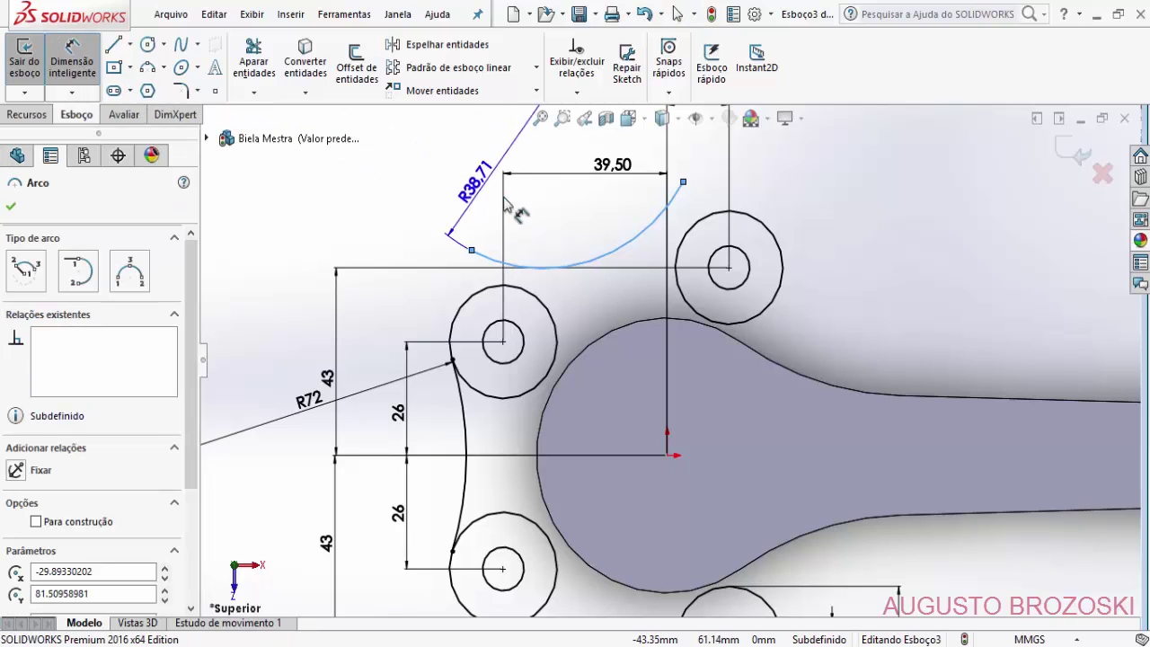
{"action": "left_click", "coordinate": [584, 205]}
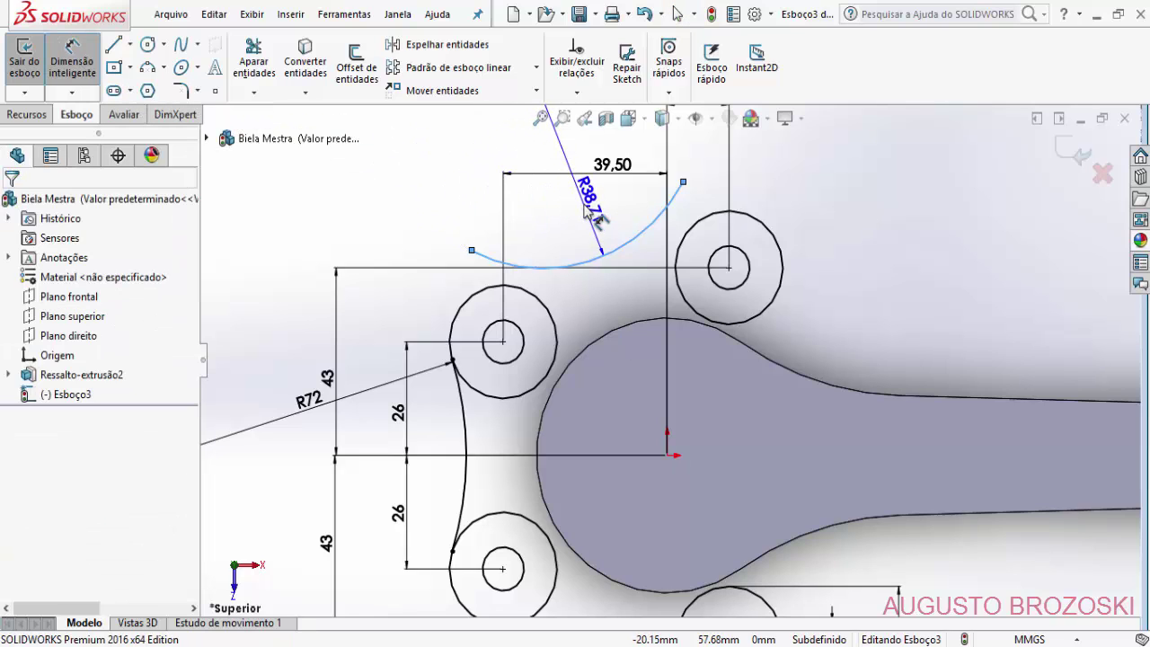
{"action": "type", "text": "72"}
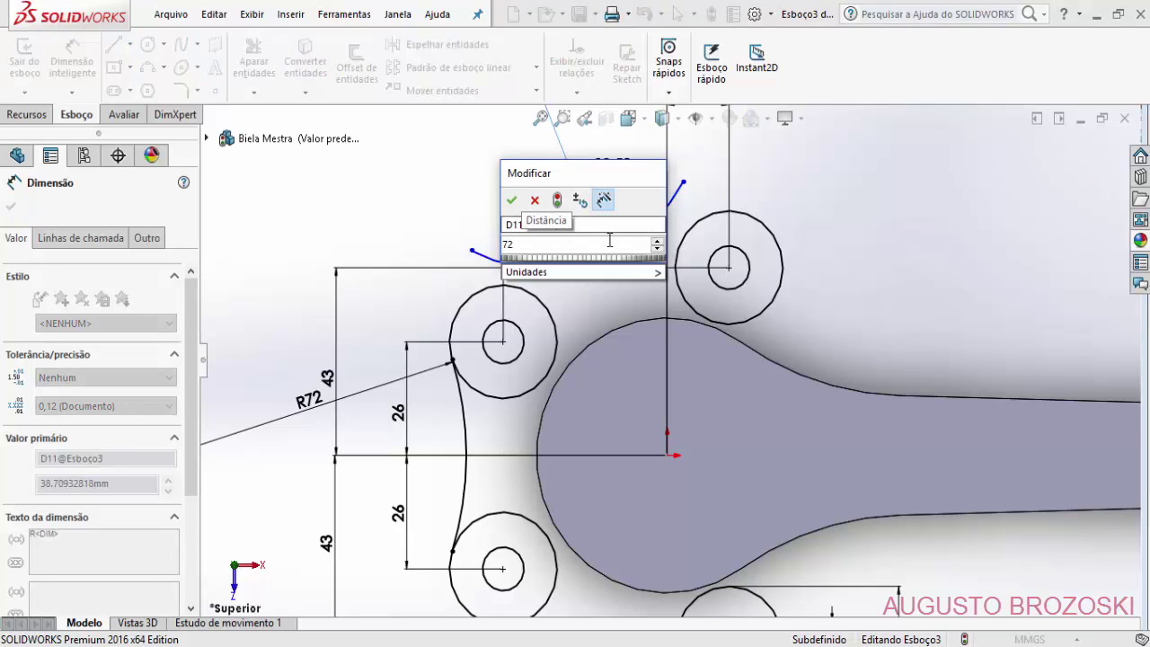
{"action": "key", "text": "Return"}
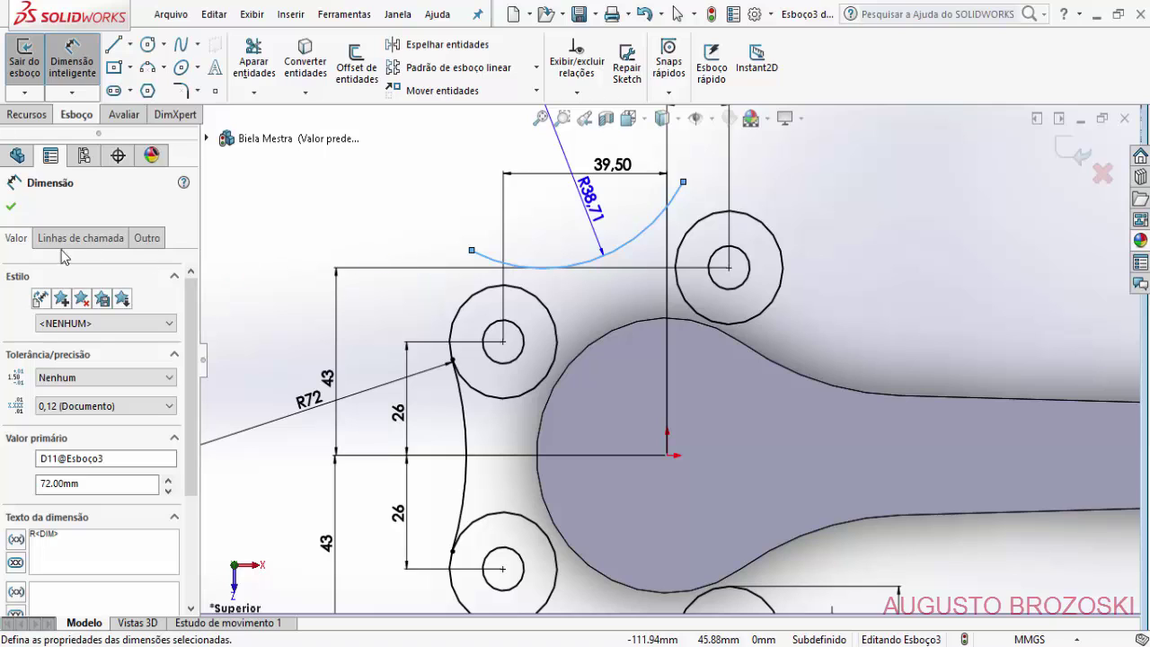
{"action": "left_click", "coordinate": [9, 209]}
{"action": "key", "text": "Escape"}
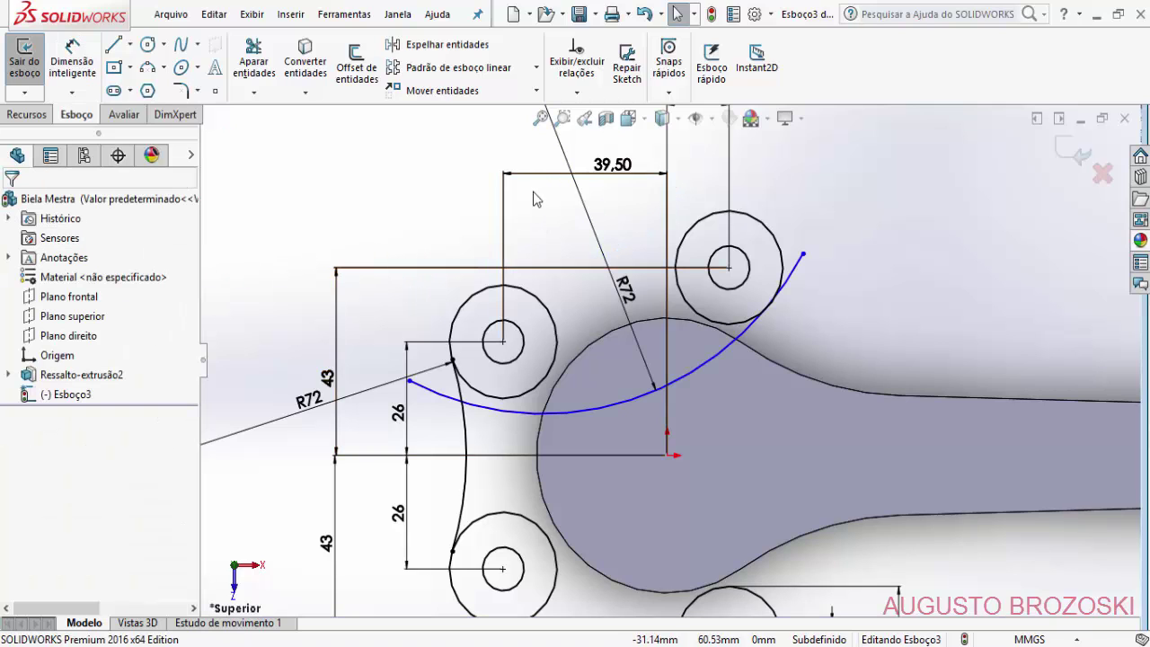
- Move the upper 72 mm arc by its center point so that it lies above the outer circle around the upper-left hole
{"action": "scroll", "coordinate": [556, 276], "scroll_direction": "up", "scroll_amount": 1}
{"action": "scroll", "coordinate": [568, 235], "scroll_direction": "up", "scroll_amount": 1}
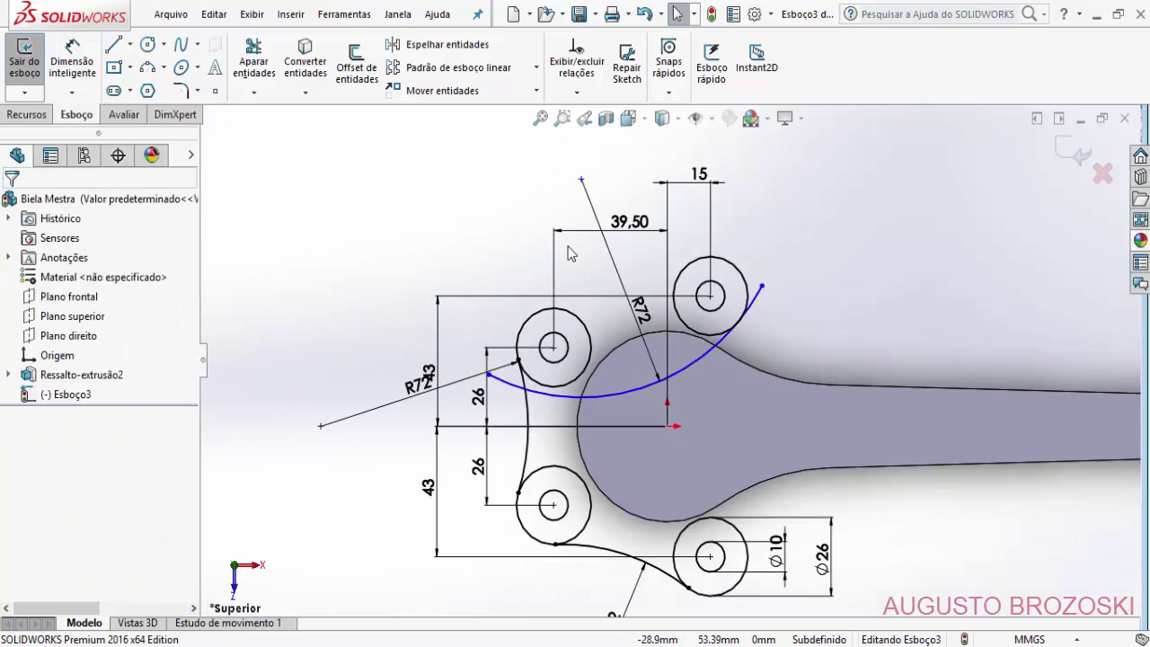
{"action": "left_click", "coordinate": [582, 181]}
{"action": "left_click_drag", "start_coordinate": [582, 181], "coordinate": [530, 106]}
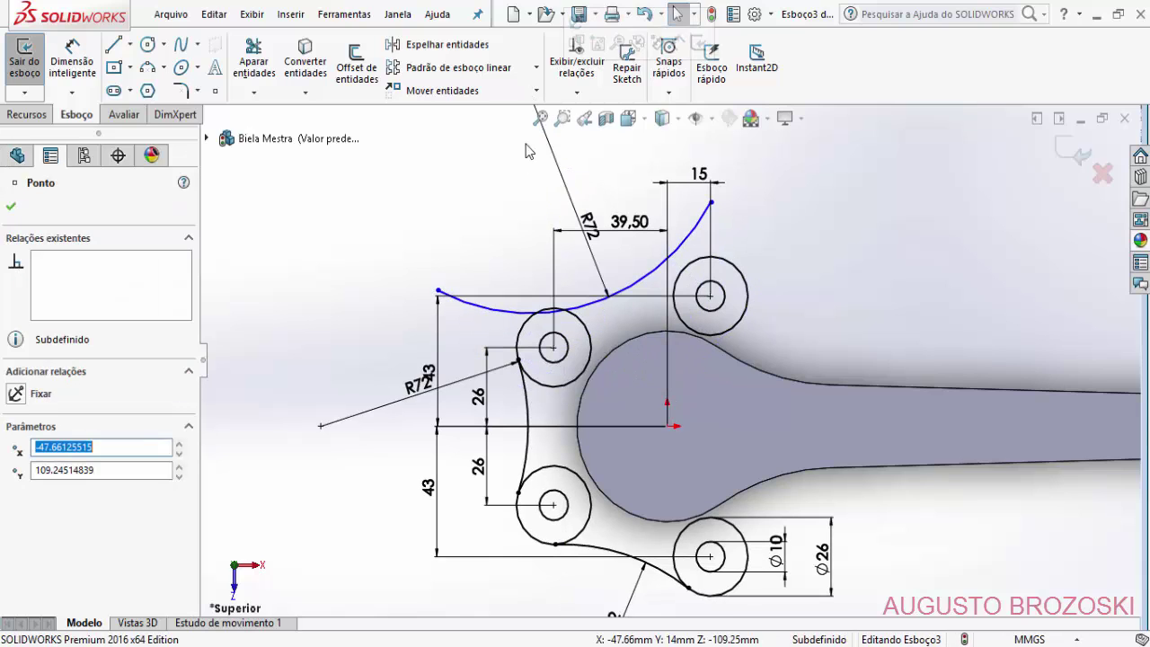
{"action": "scroll", "coordinate": [553, 251], "scroll_direction": "up", "scroll_amount": 1}
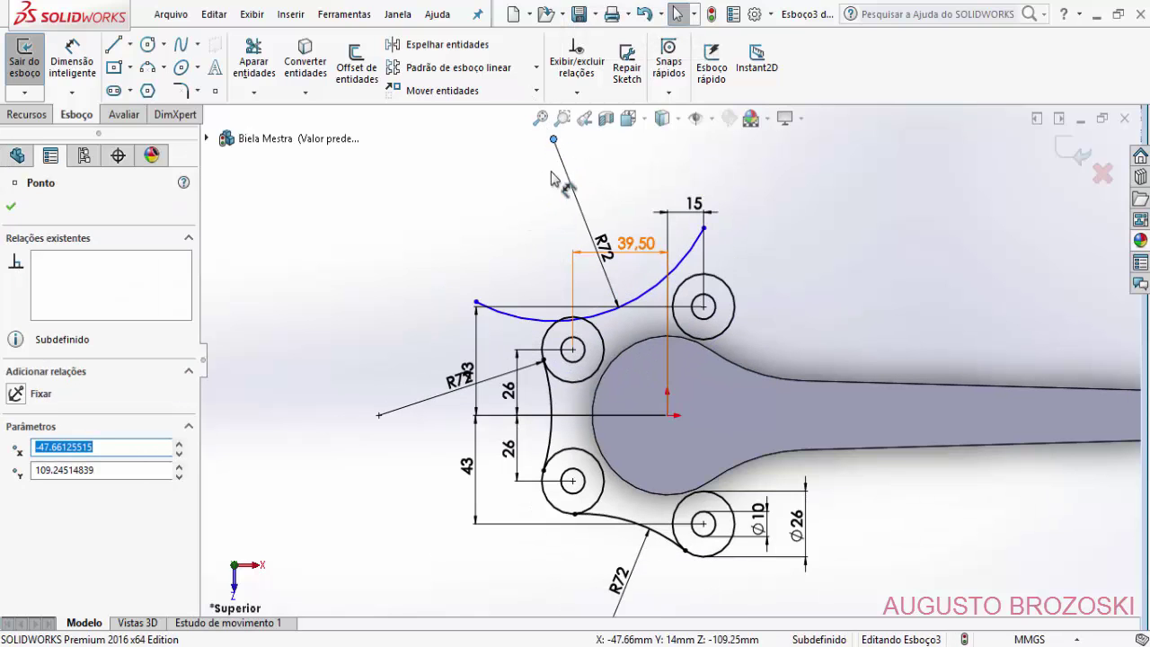
{"action": "left_click", "coordinate": [553, 140]}
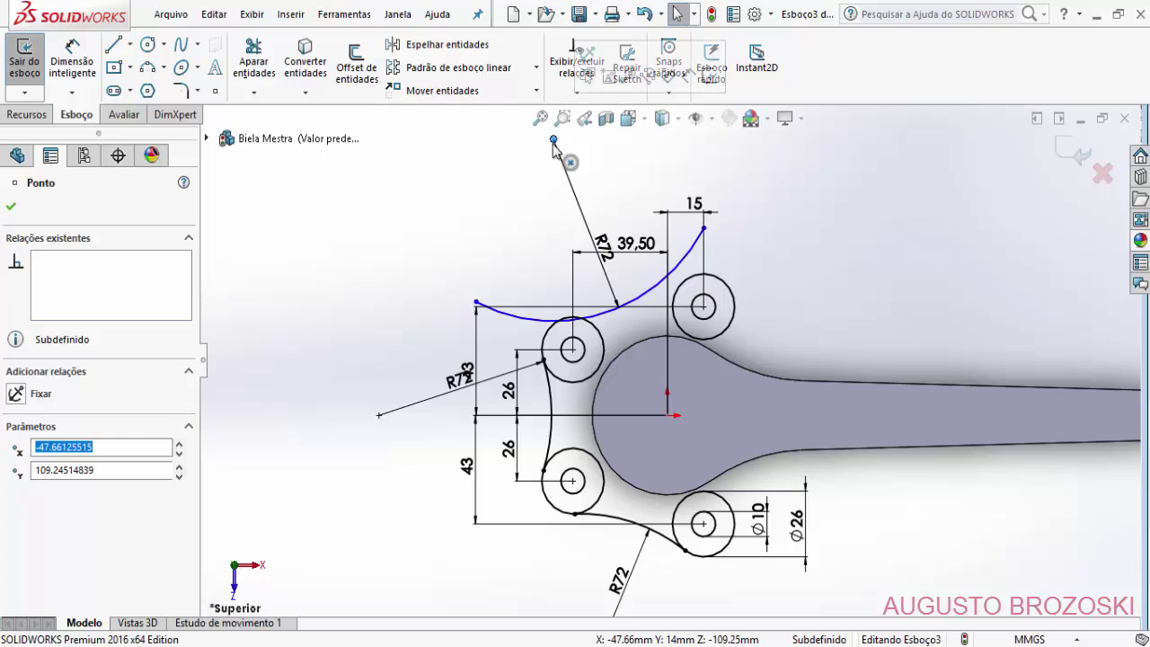
{"action": "left_click_drag", "start_coordinate": [553, 140], "coordinate": [533, 125]}
{"action": "scroll", "coordinate": [651, 299], "scroll_direction": "down", "scroll_amount": 1}
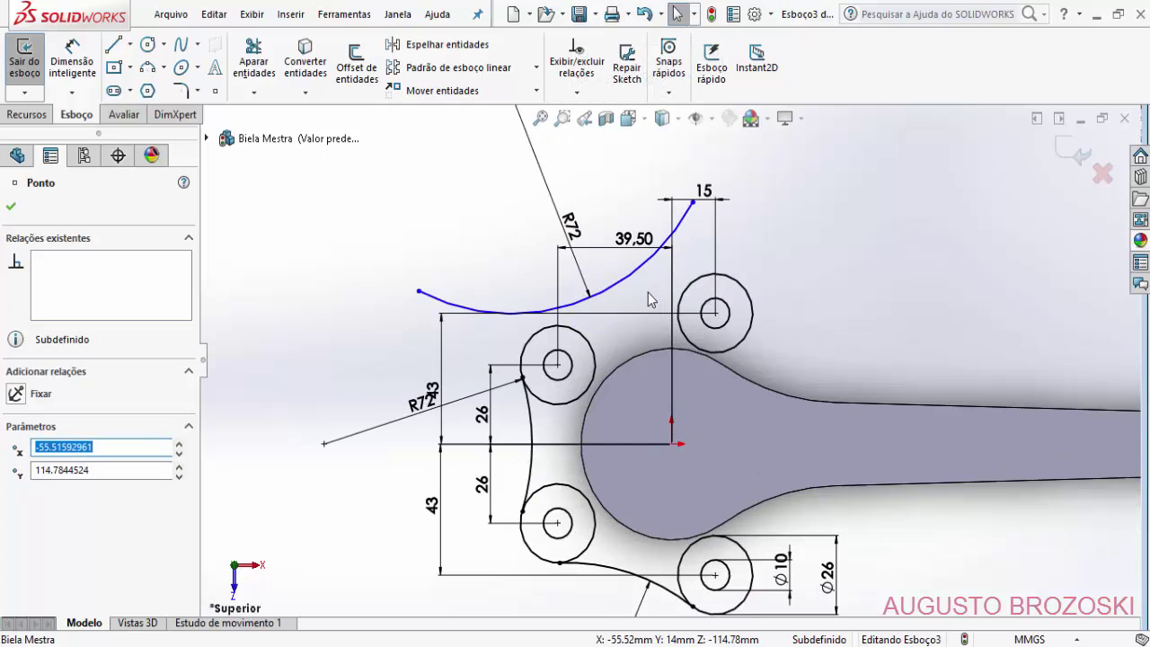
{"action": "scroll", "coordinate": [651, 299], "scroll_direction": "down", "scroll_amount": 1}
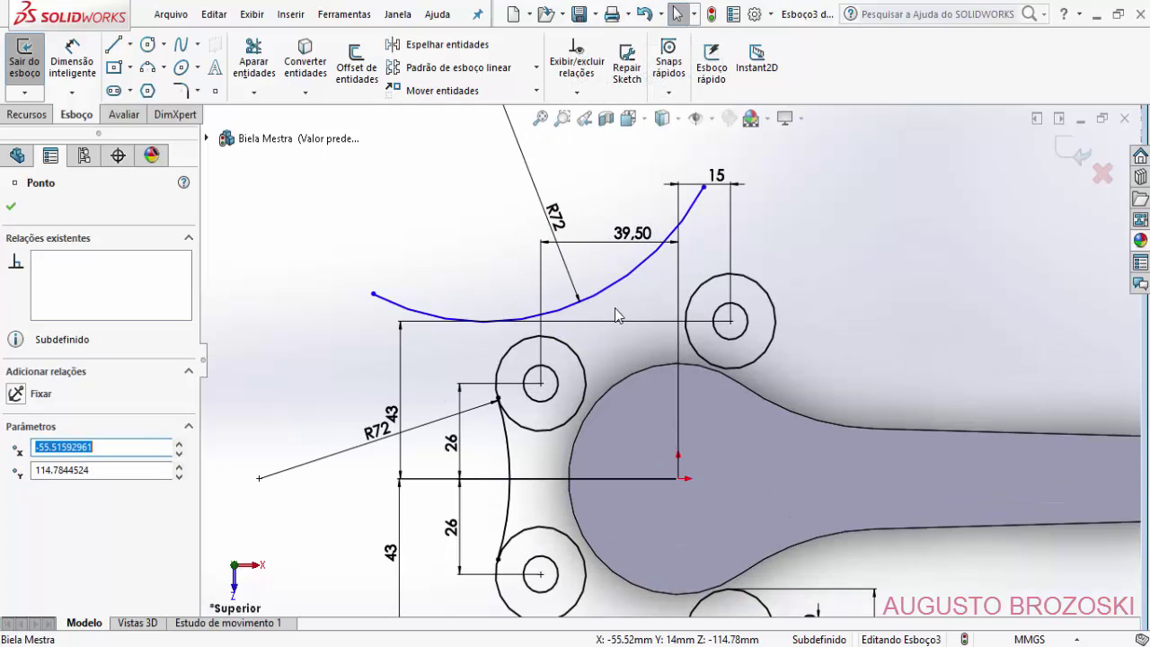
{"action": "left_click", "coordinate": [11, 209]}
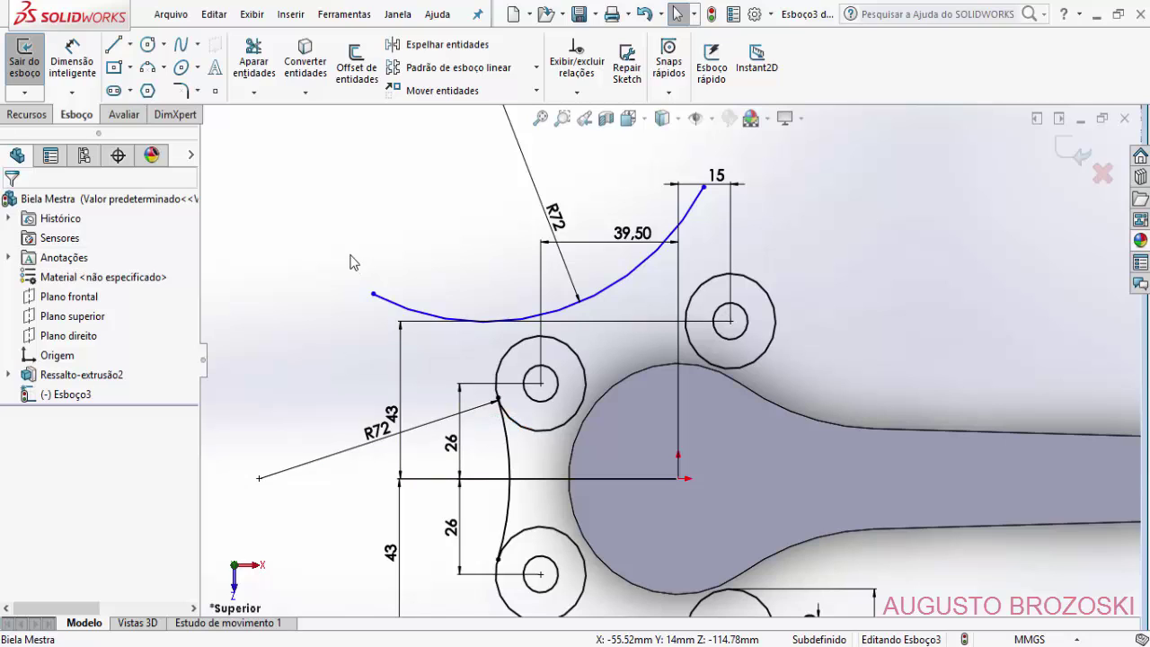
{"action": "left_click", "coordinate": [440, 317]}
{"action": "left_click", "coordinate": [512, 362]}
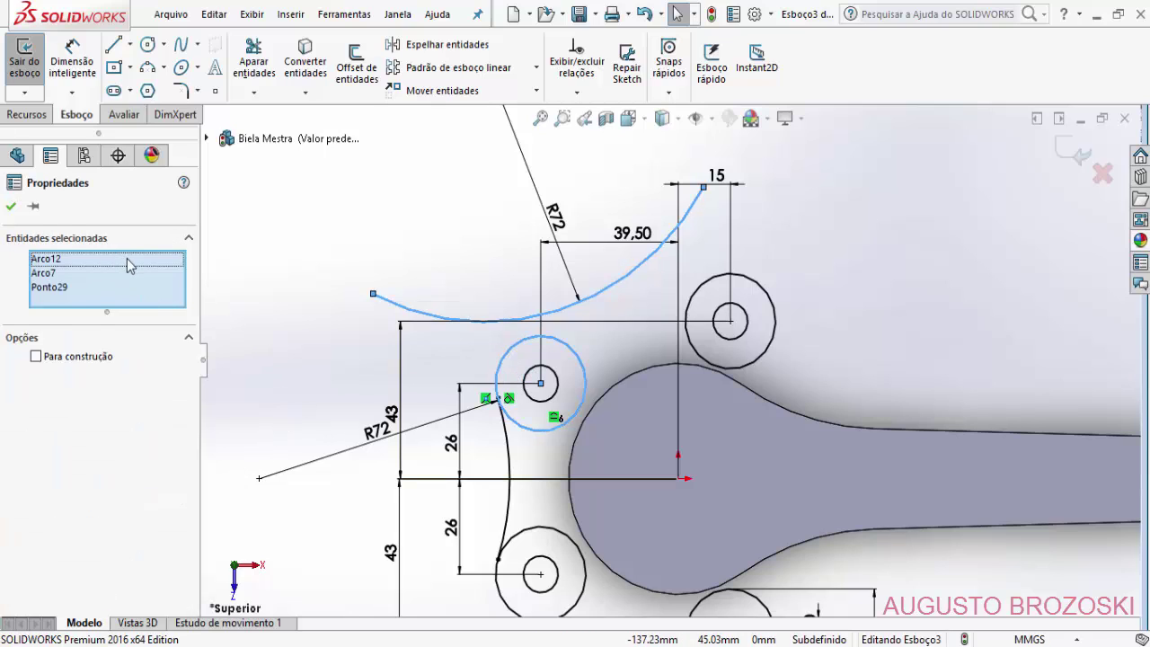
{"action": "key", "text": "Escape"}
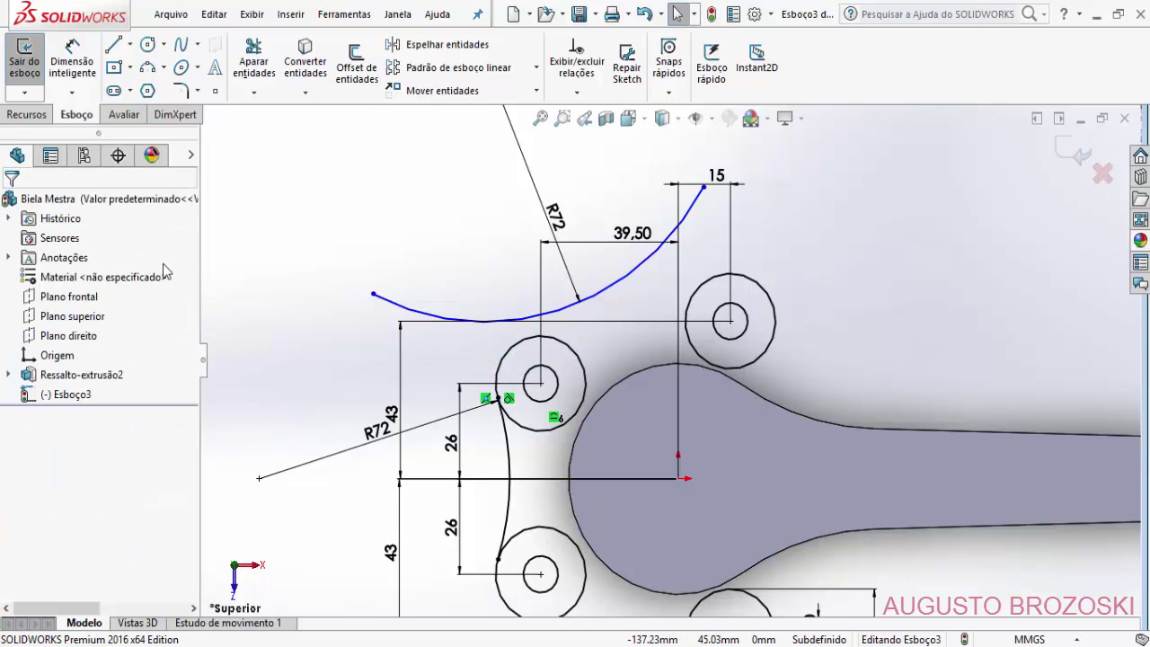
- Add a tangent relation between the upper 72 mm arc and the outer circle around the upper-left hole
{"action": "left_click", "coordinate": [416, 309]}
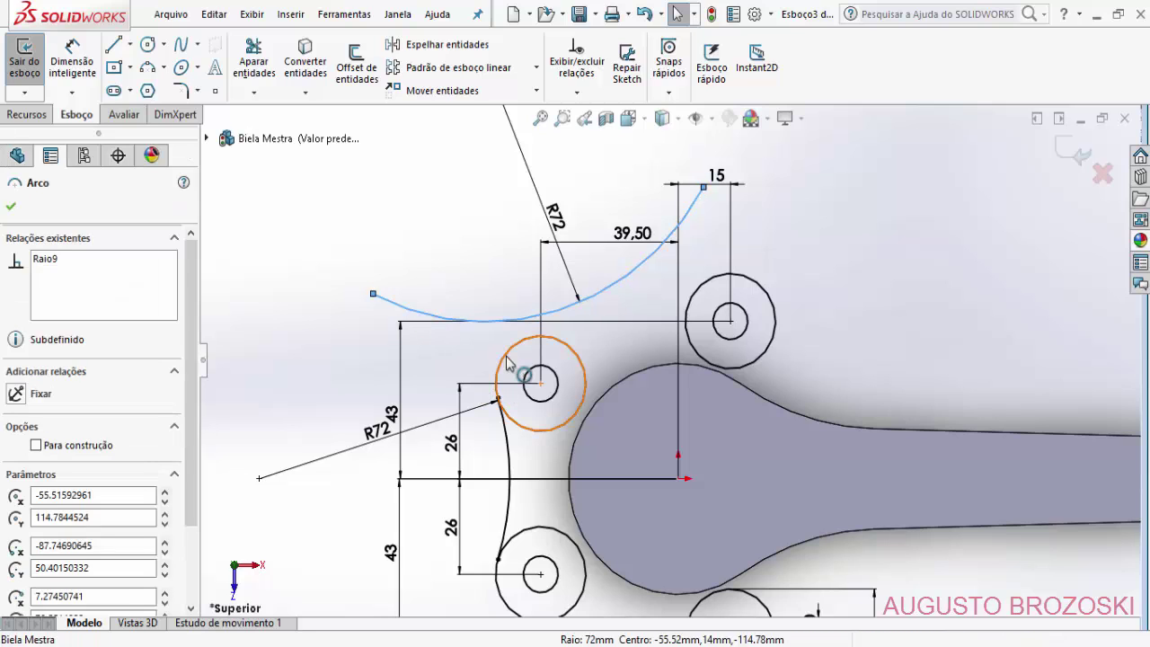
{"action": "left_click", "coordinate": [506, 360], "text": "ctrl"}
{"action": "left_click", "coordinate": [16, 516]}
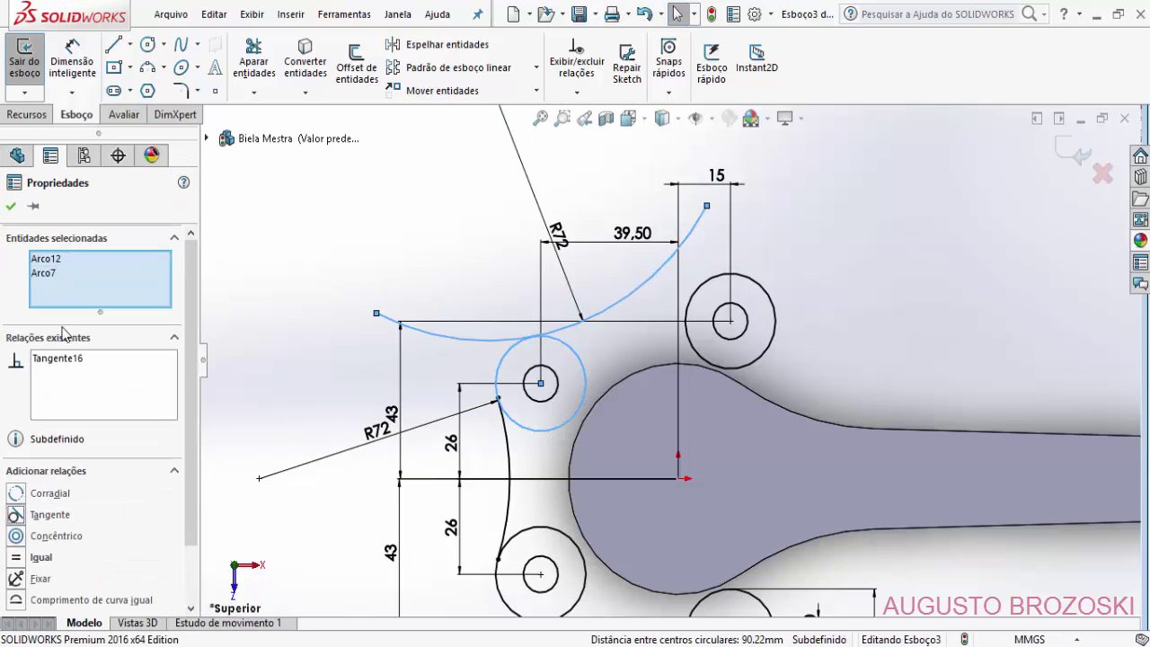
{"action": "left_click", "coordinate": [12, 207]}
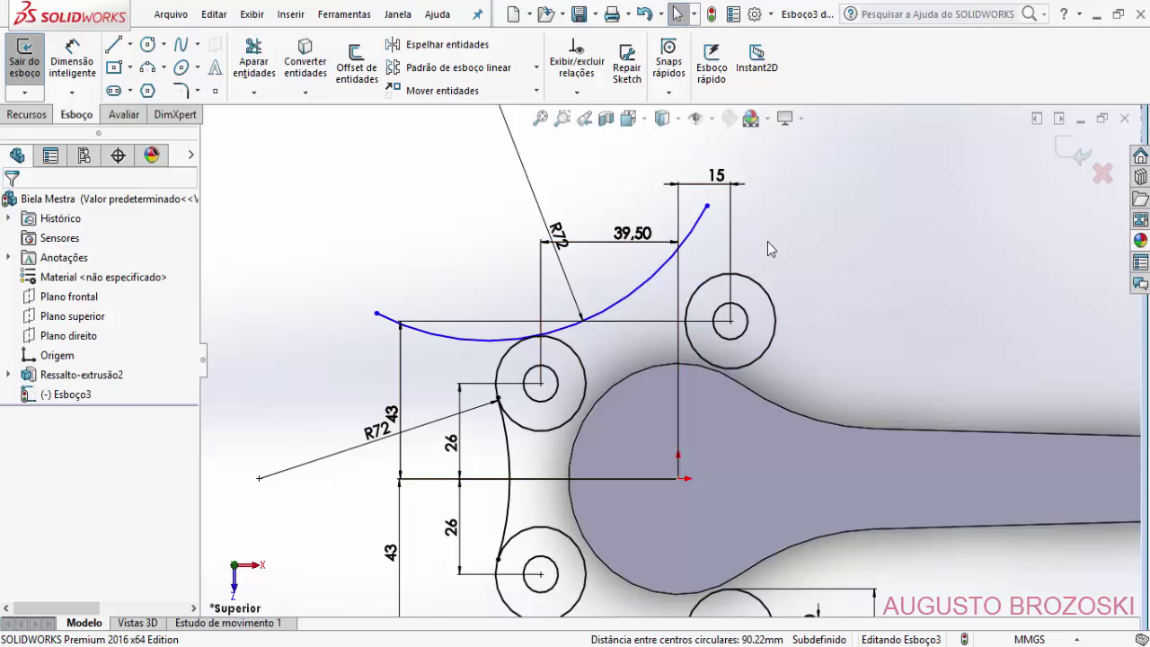
- Add a tangent relation between the upper 72 mm arc and the outer circle around the upper-right hole
{"action": "left_click", "coordinate": [696, 228]}
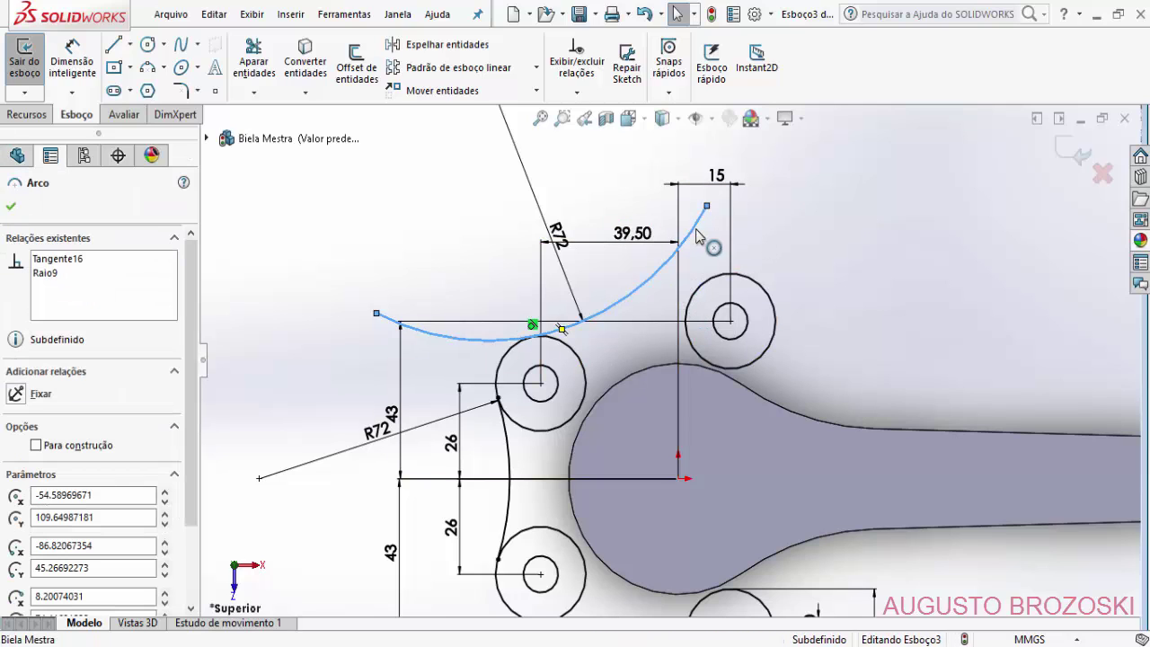
{"action": "left_click", "coordinate": [702, 292], "text": "ctrl"}
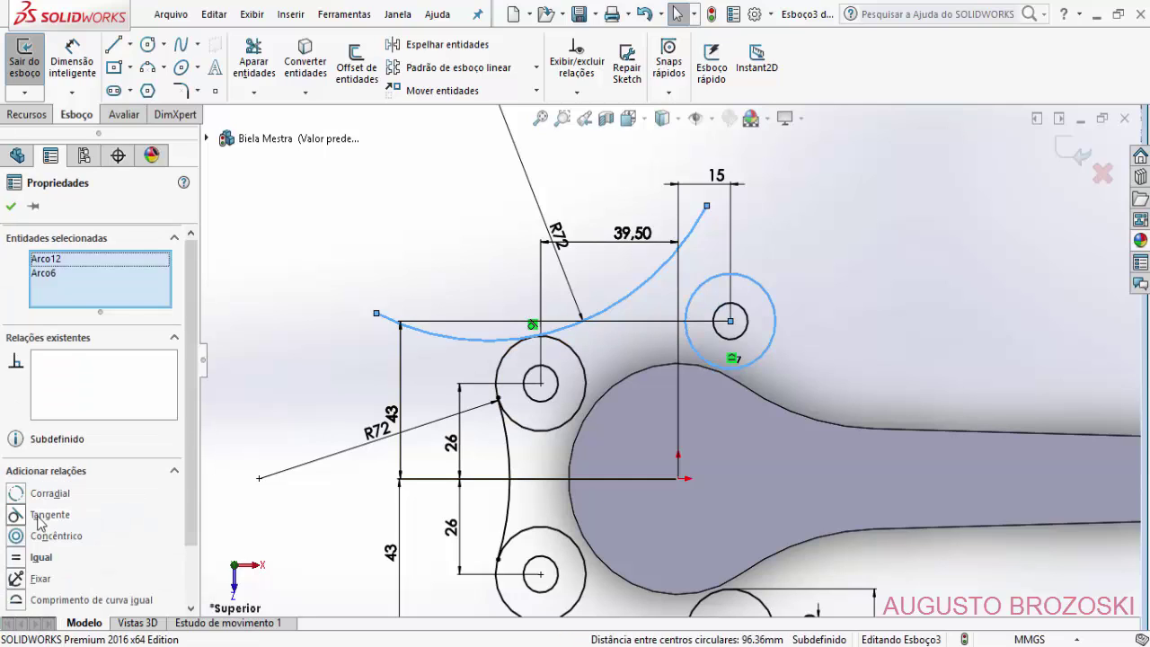
{"action": "left_click", "coordinate": [15, 516]}
{"action": "left_click", "coordinate": [11, 205]}
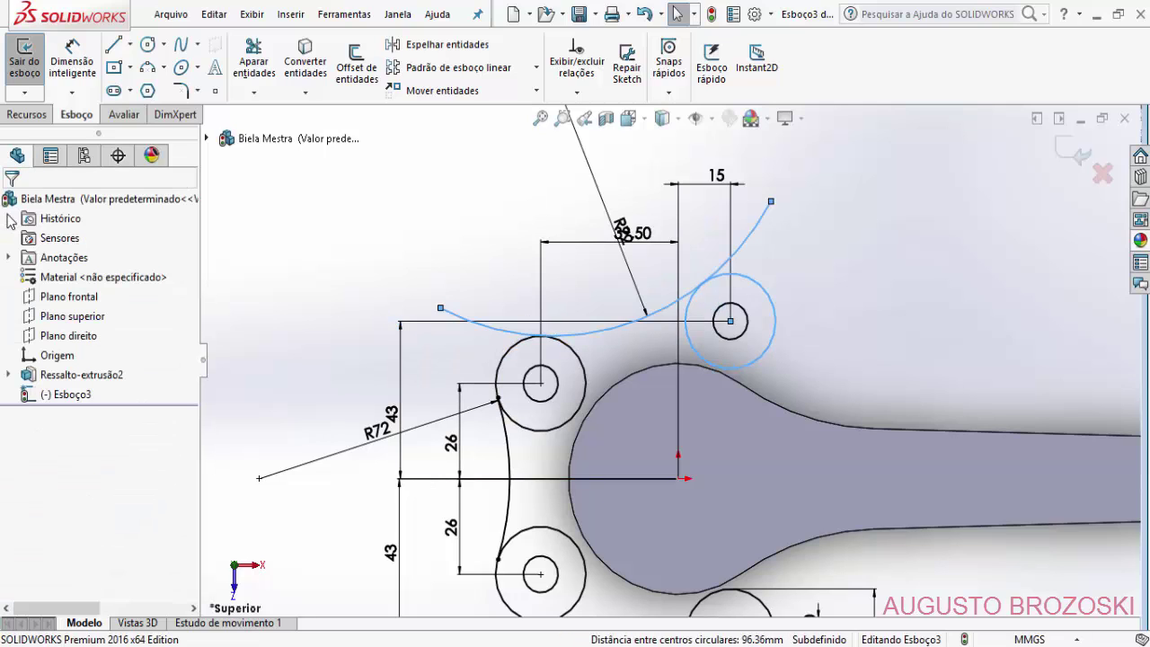
- Trim the upper 72 mm arc's ends beyond its tangent points and the inner portions of the outer circles around the two left holes
{"action": "left_click", "coordinate": [253, 61]}
{"action": "left_click_drag", "start_coordinate": [483, 330], "coordinate": [481, 338]}
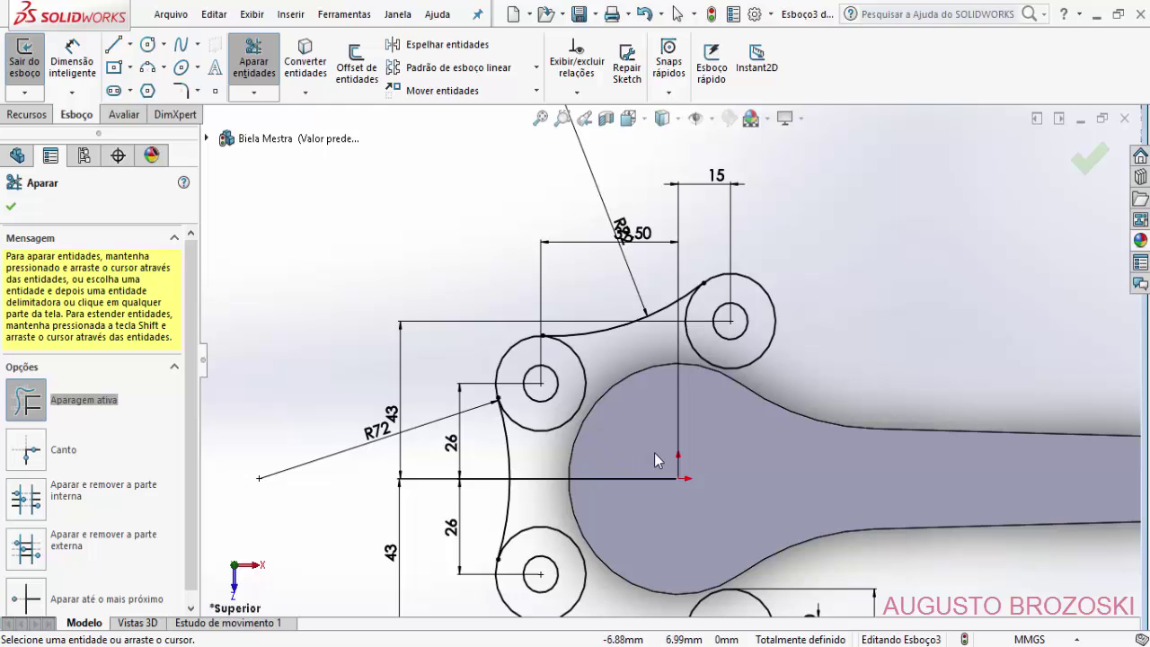
{"action": "middle_click_drag", "start_coordinate": [654, 452], "coordinate": [631, 329], "text": "ctrl"}
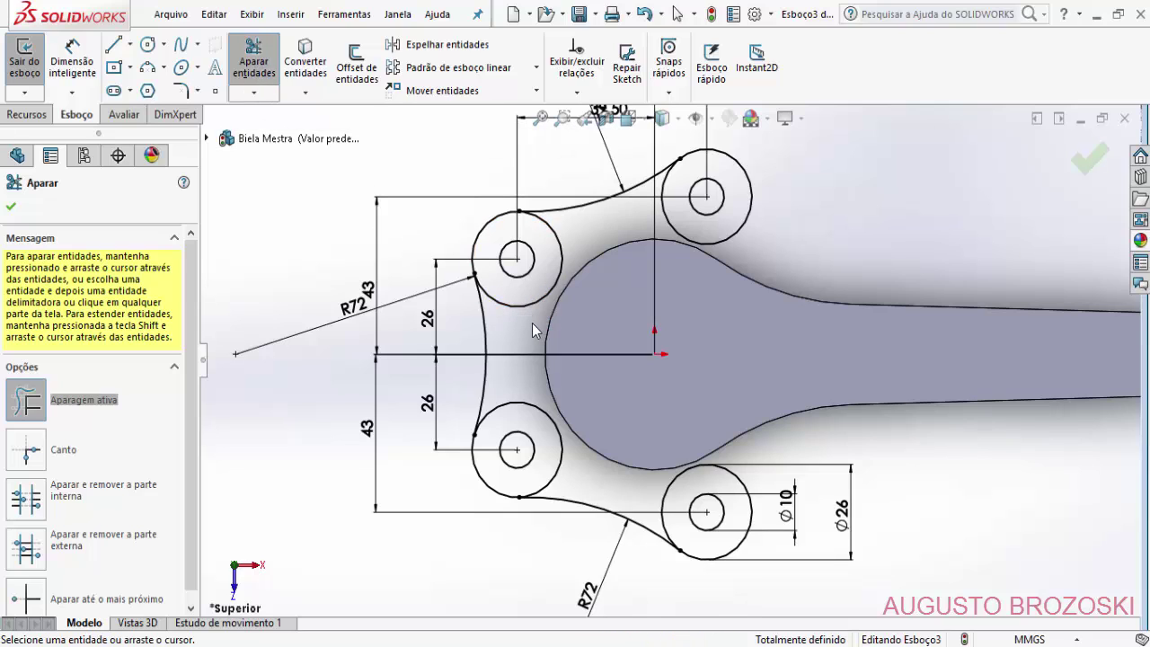
{"action": "left_click_drag", "start_coordinate": [532, 322], "coordinate": [522, 297]}
{"action": "left_click_drag", "start_coordinate": [528, 389], "coordinate": [527, 424]}
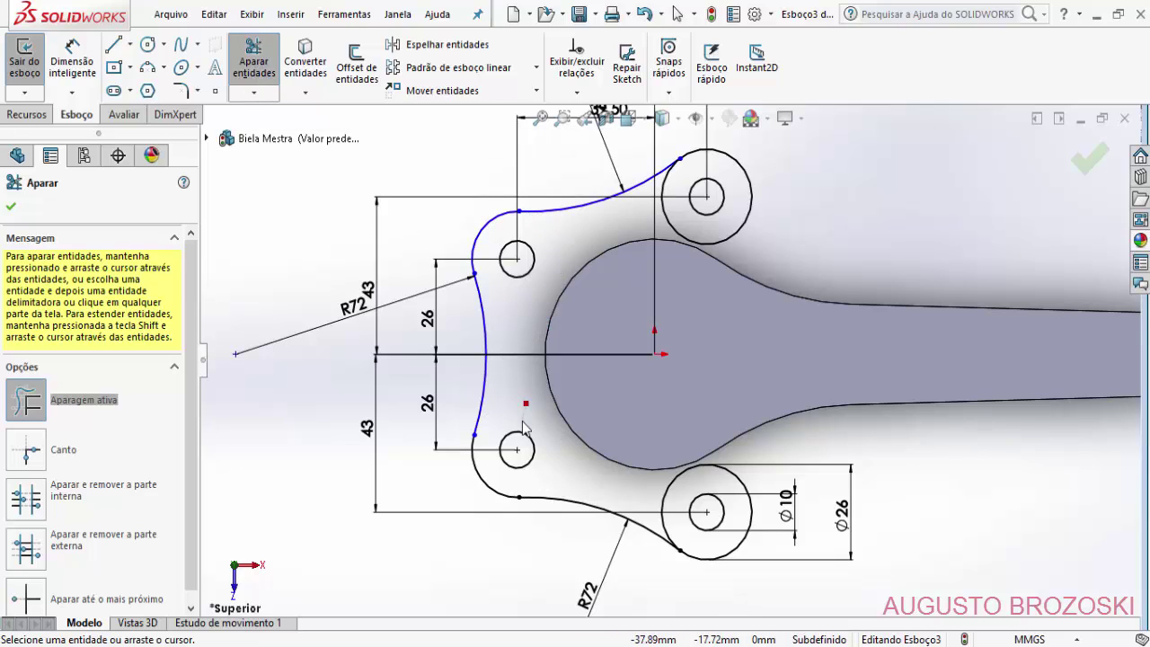
{"action": "left_click", "coordinate": [11, 208]}
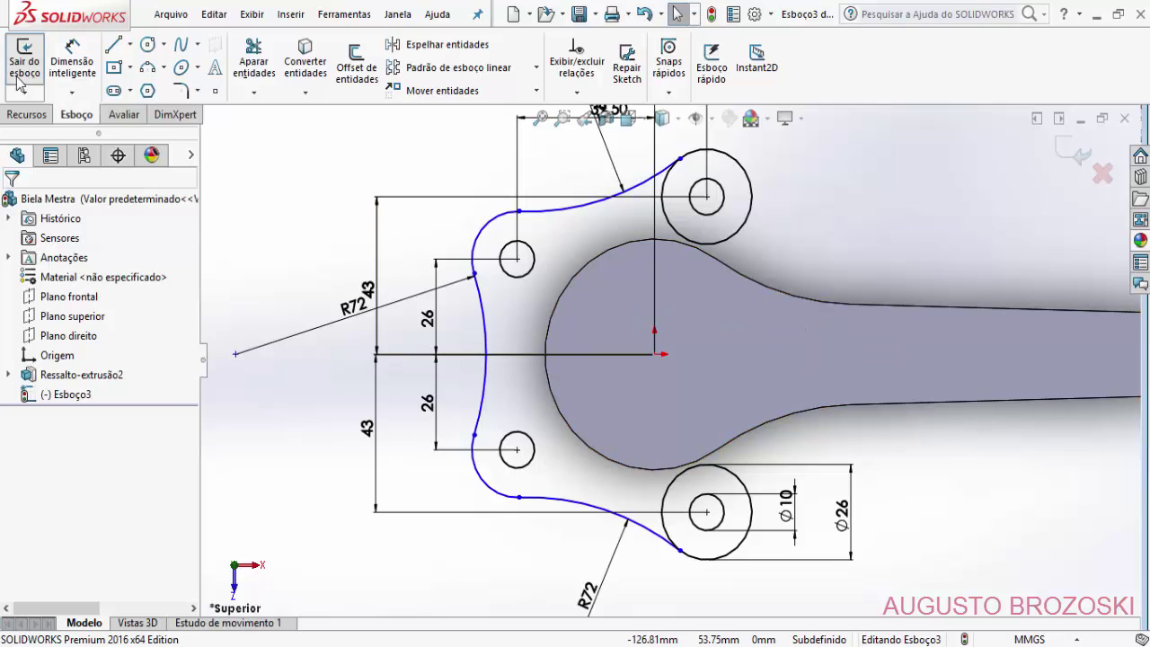
- Convert the rod shank's two long straight edges and its curved end edge into sketch entities
{"action": "middle_click_drag", "start_coordinate": [759, 345], "coordinate": [550, 361], "text": "ctrl"}
{"action": "scroll", "coordinate": [608, 363], "scroll_direction": "down", "scroll_amount": 1}
{"action": "scroll", "coordinate": [608, 362], "scroll_direction": "up", "scroll_amount": 2}
{"action": "scroll", "coordinate": [608, 363], "scroll_direction": "up", "scroll_amount": 1}
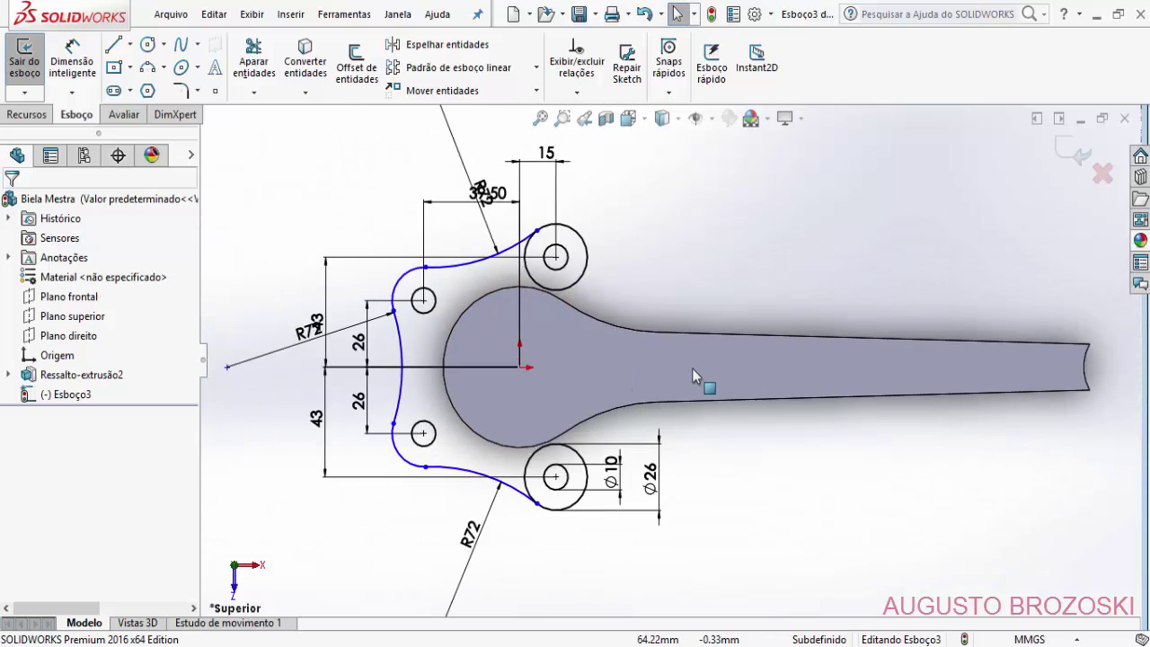
{"action": "middle_click_drag", "start_coordinate": [692, 365], "coordinate": [598, 354], "text": "ctrl"}
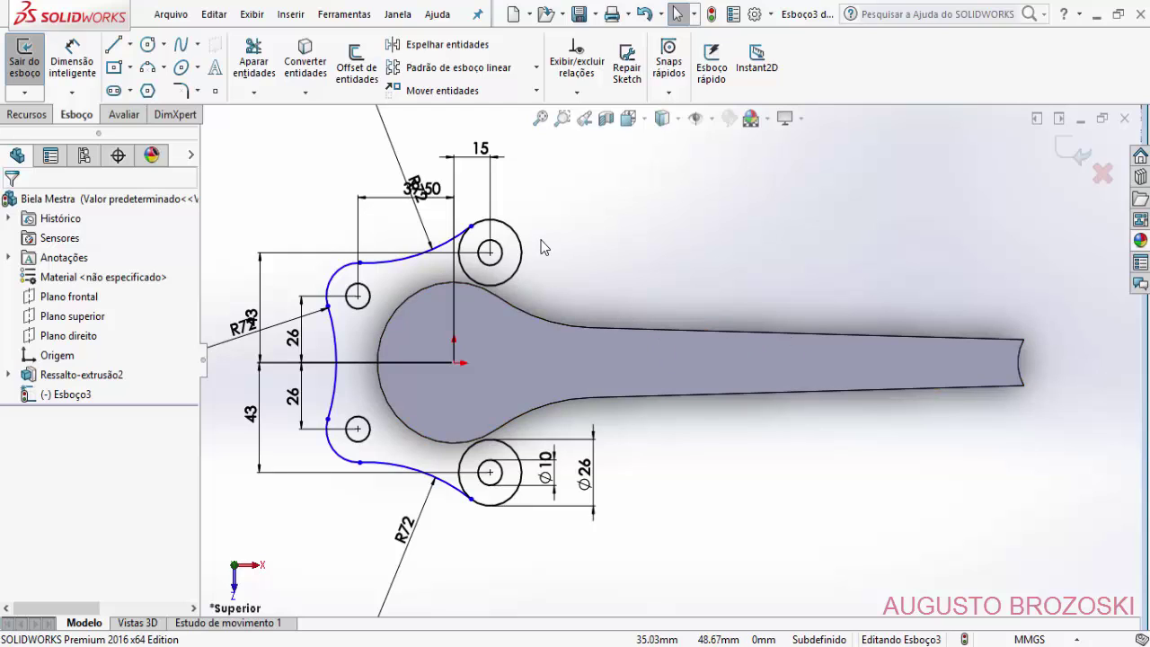
{"action": "left_click", "coordinate": [304, 67]}
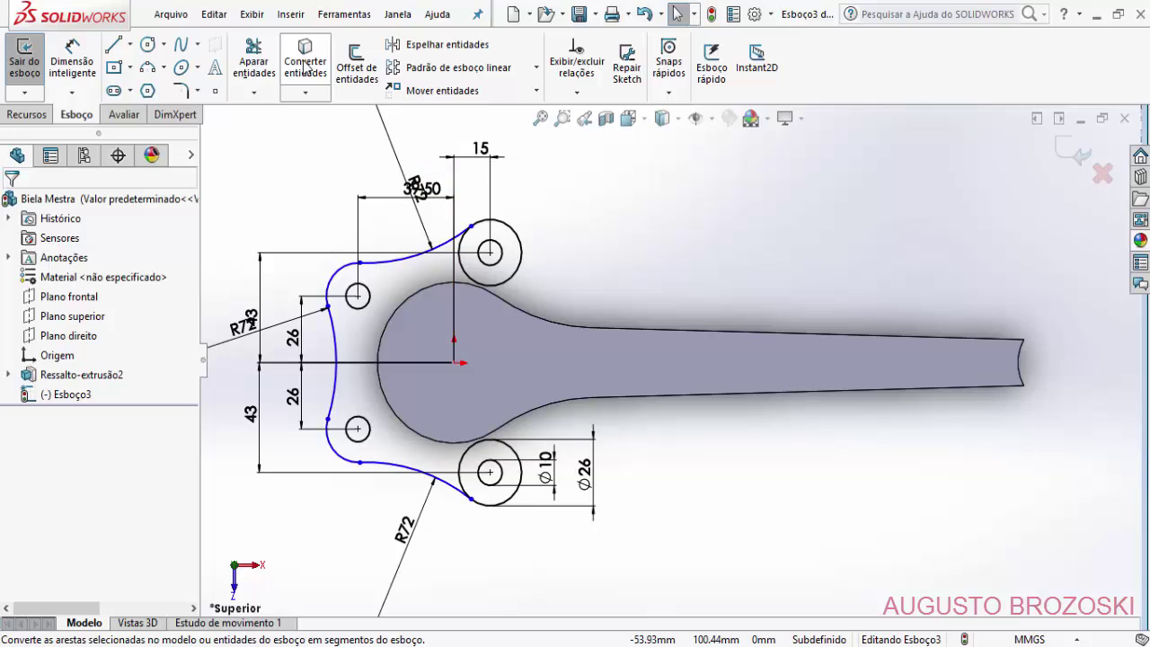
{"action": "left_click", "coordinate": [794, 332]}
{"action": "left_click", "coordinate": [817, 393]}
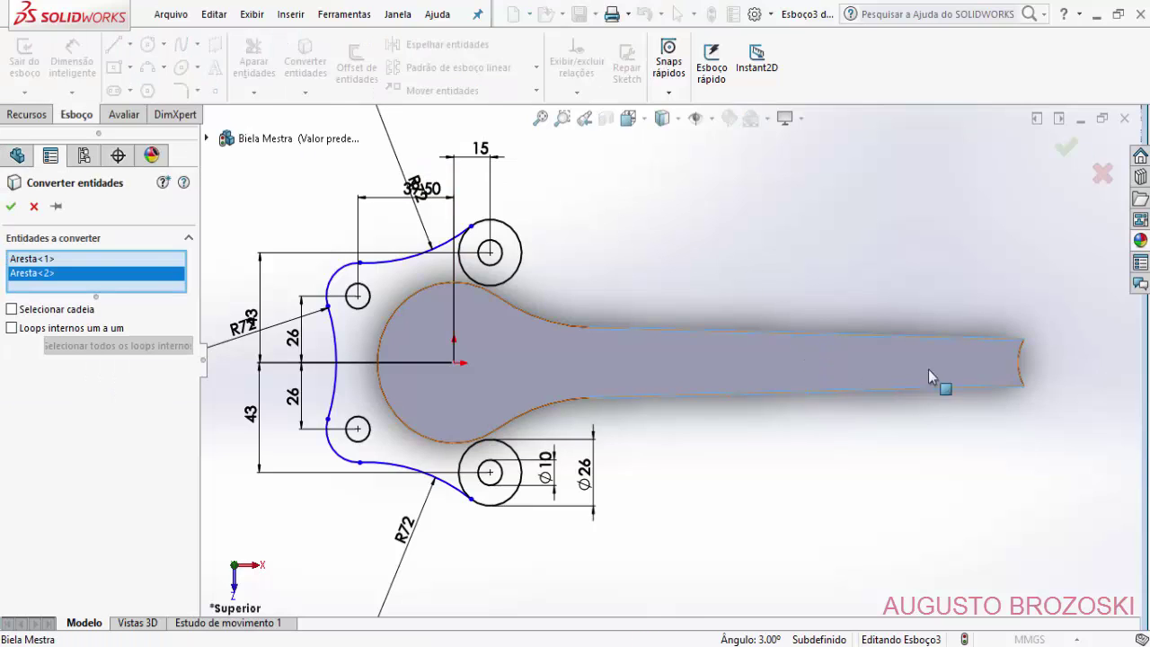
{"action": "left_click", "coordinate": [1020, 365]}
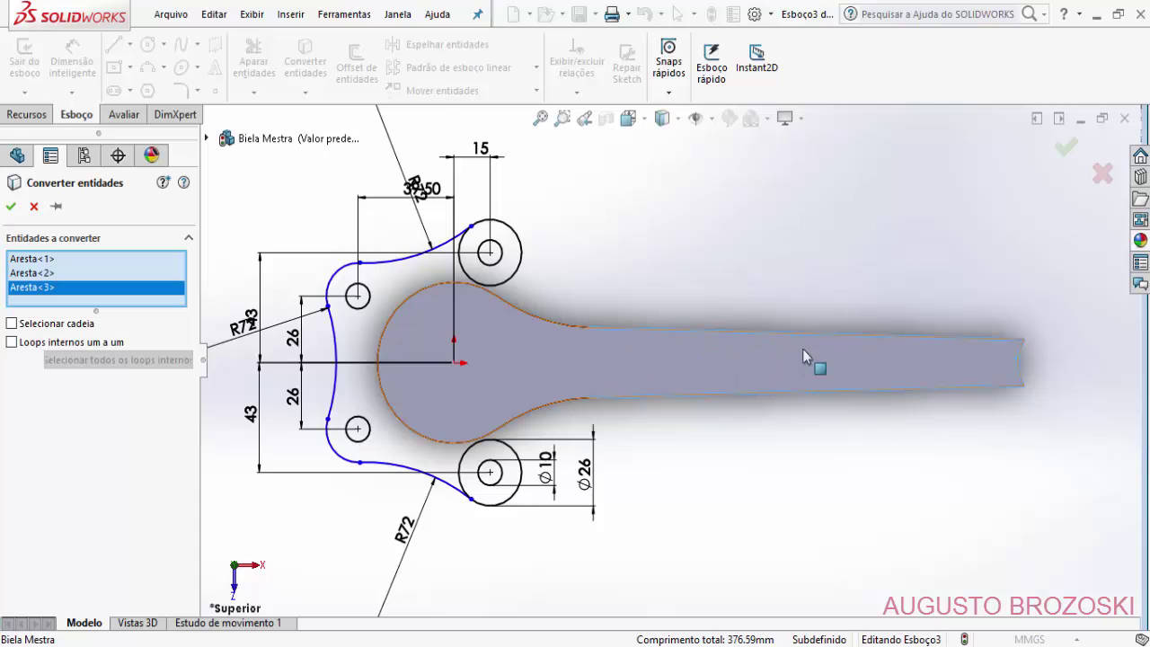
{"action": "left_click", "coordinate": [10, 209]}
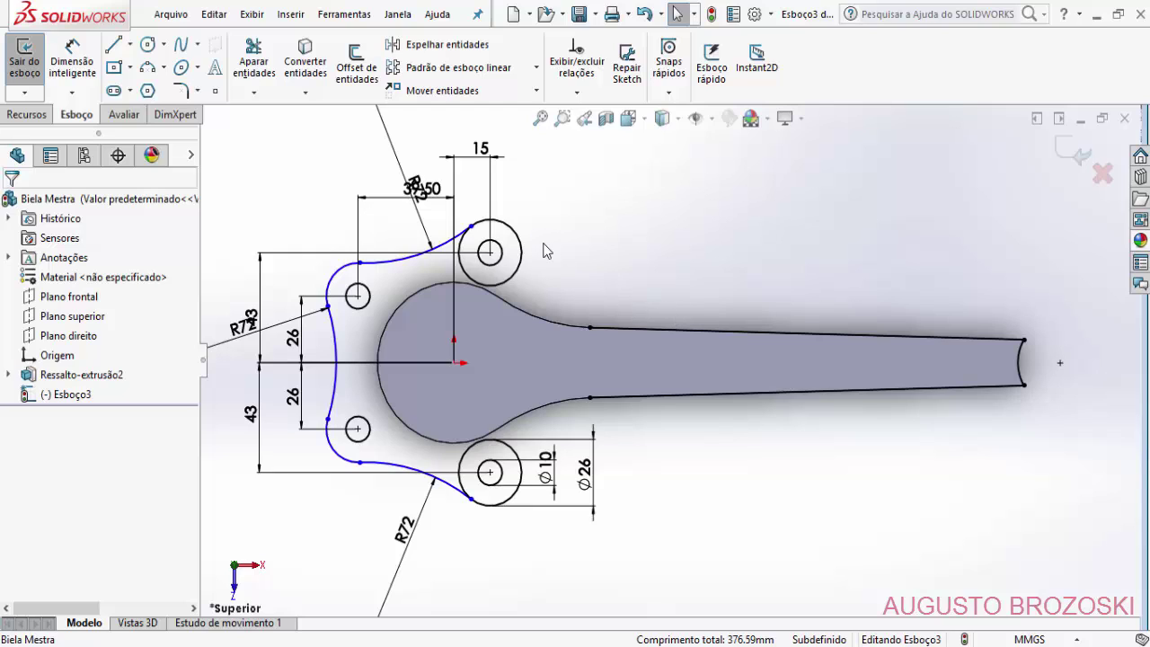
- Sketch a three-point arc of about 39.3 mm radius between the upper-right outer circle and the shank's upper edge, bulging toward the rod
{"action": "left_click", "coordinate": [147, 69]}
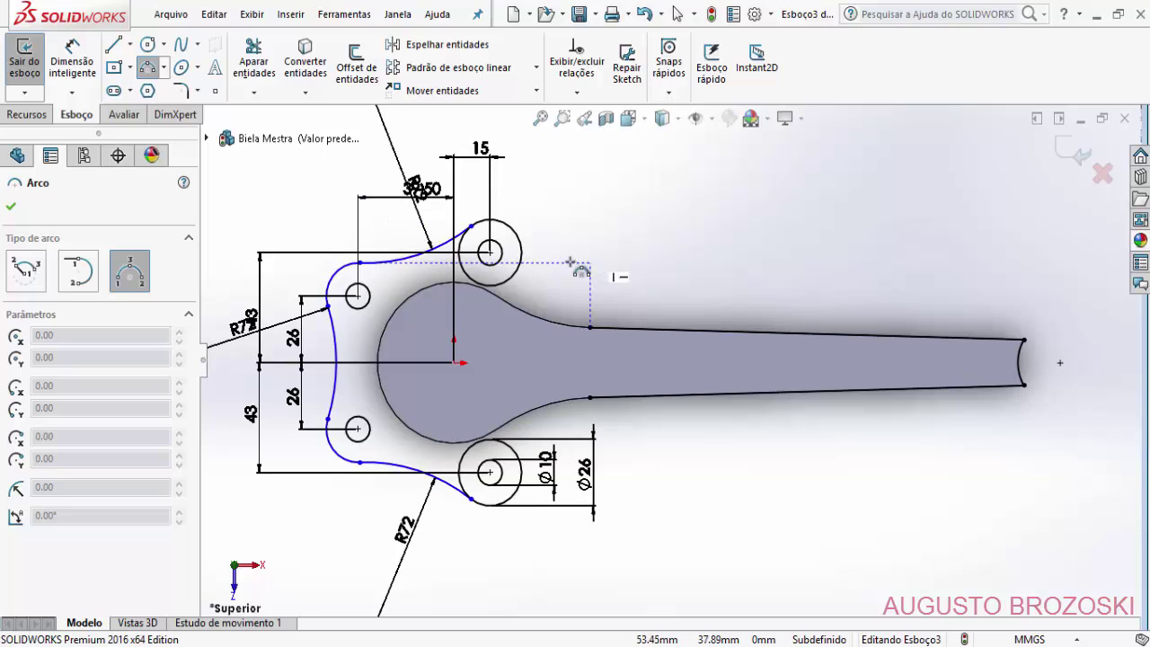
{"action": "left_click", "coordinate": [543, 198]}
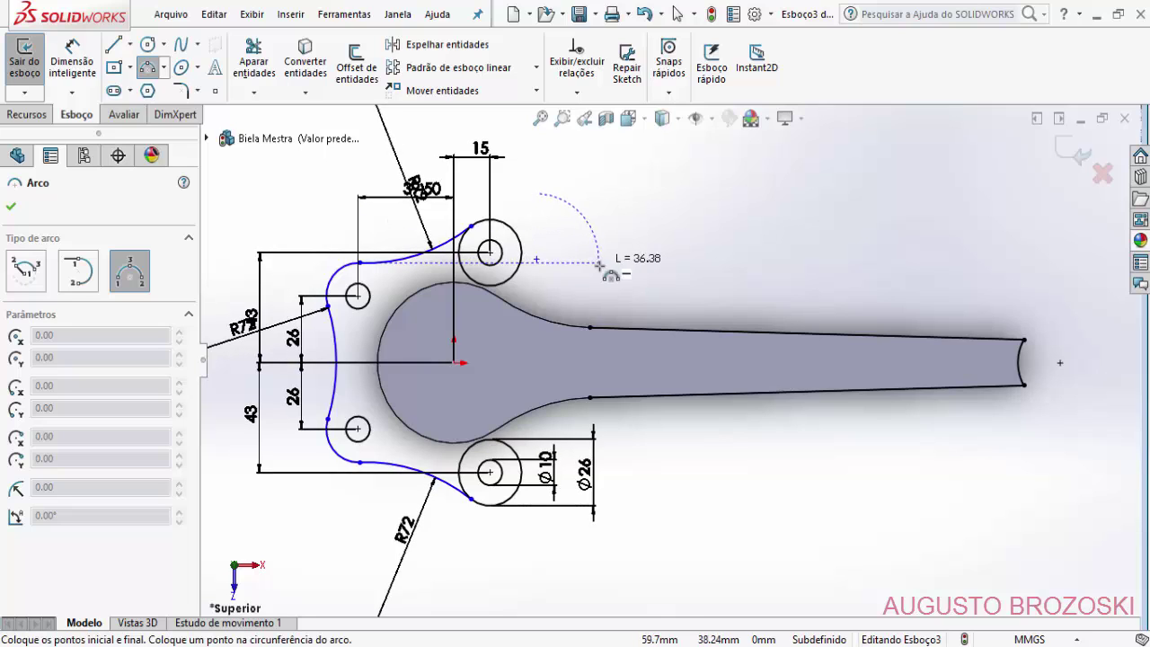
{"action": "left_click", "coordinate": [660, 295]}
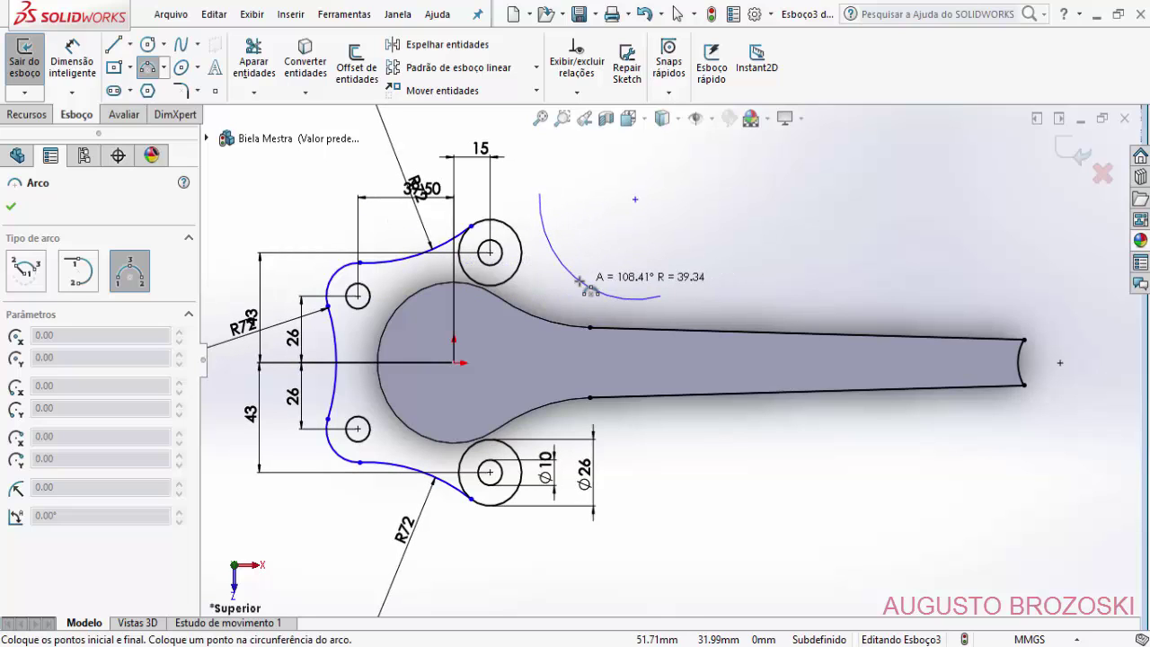
{"action": "left_click", "coordinate": [562, 265]}
{"action": "key", "text": "Escape"}
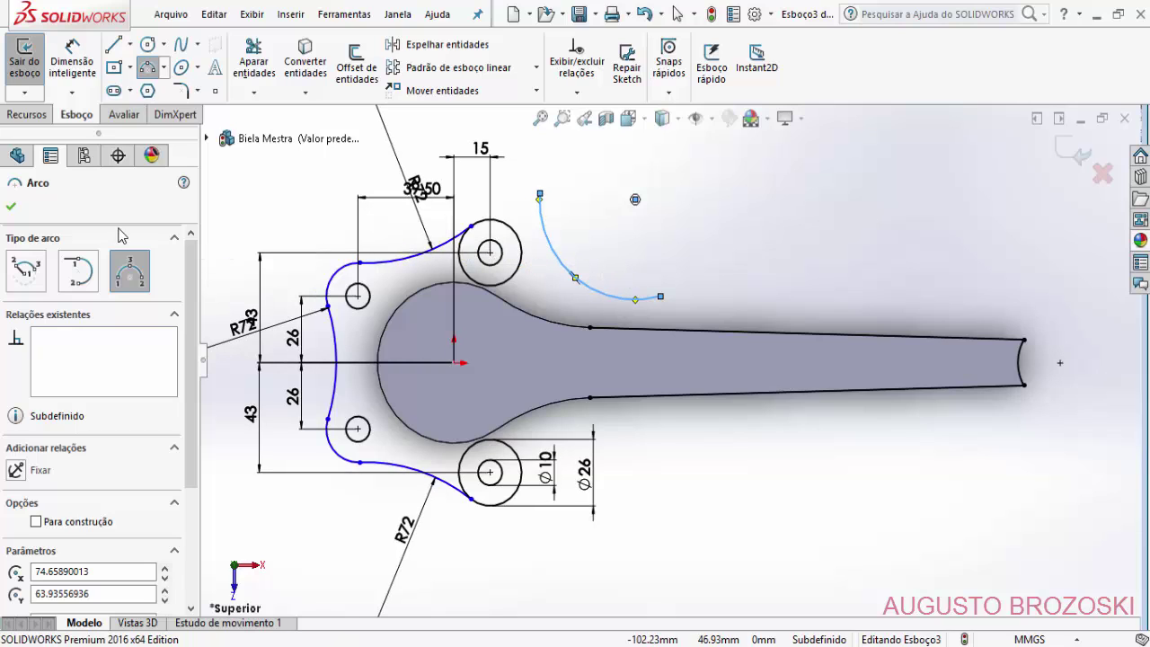
- Add a radius dimension to the new arc between the upper-right outer circle and the shank
{"action": "left_click", "coordinate": [72, 61]}
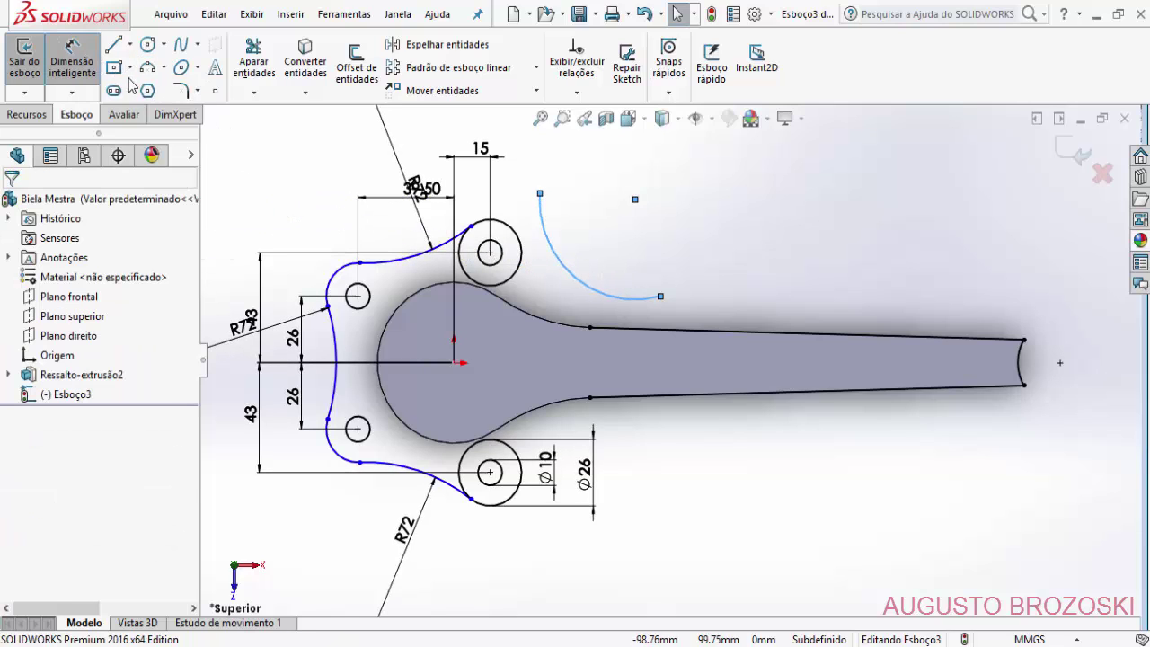
{"action": "left_click", "coordinate": [553, 241]}
{"action": "left_click", "coordinate": [613, 253]}
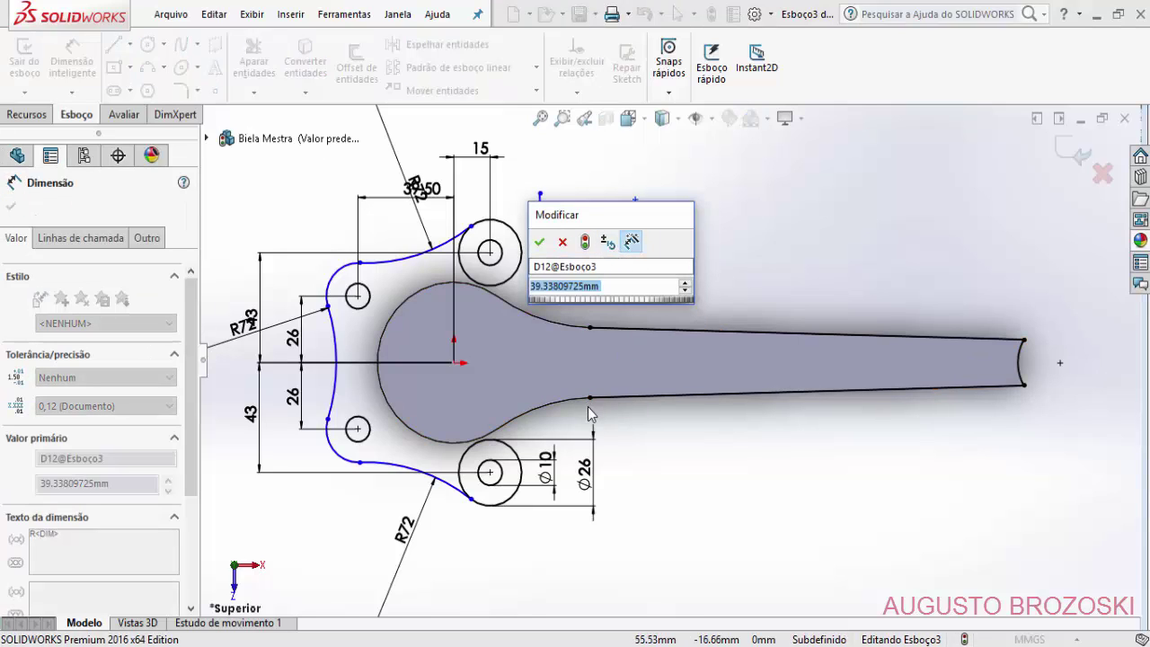
- Set the radius of the arc between the upper boss circle and the rod to 72 mm, checking the reference drawing PDF
{"action": "type", "text": "72"}
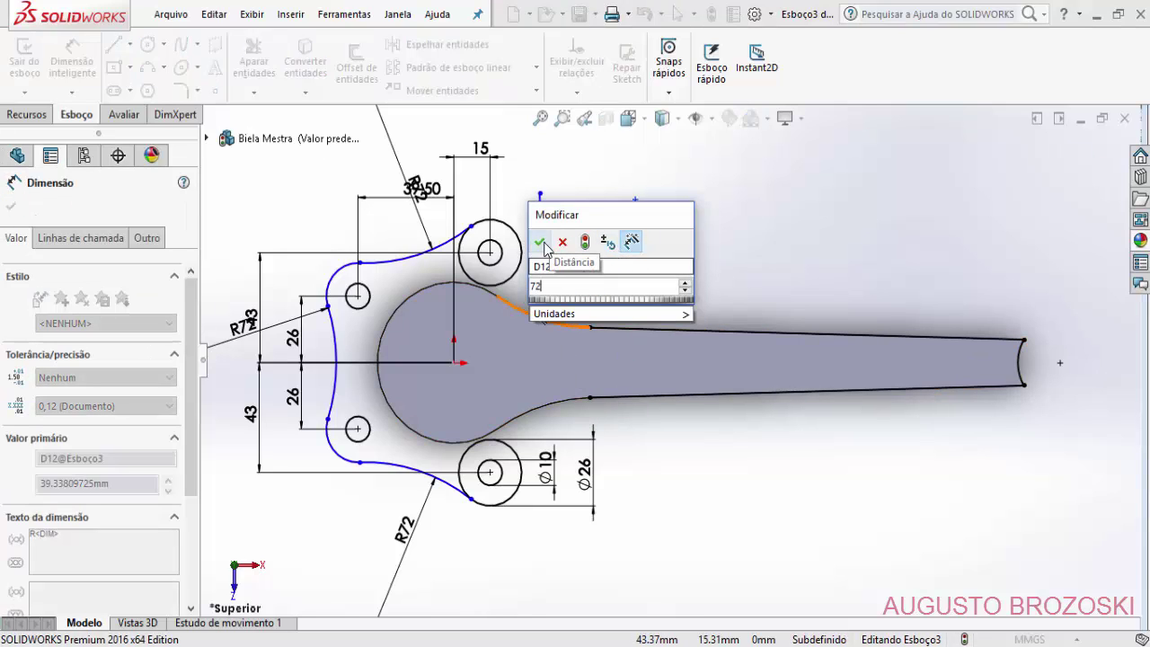
{"action": "key", "text": "Return"}
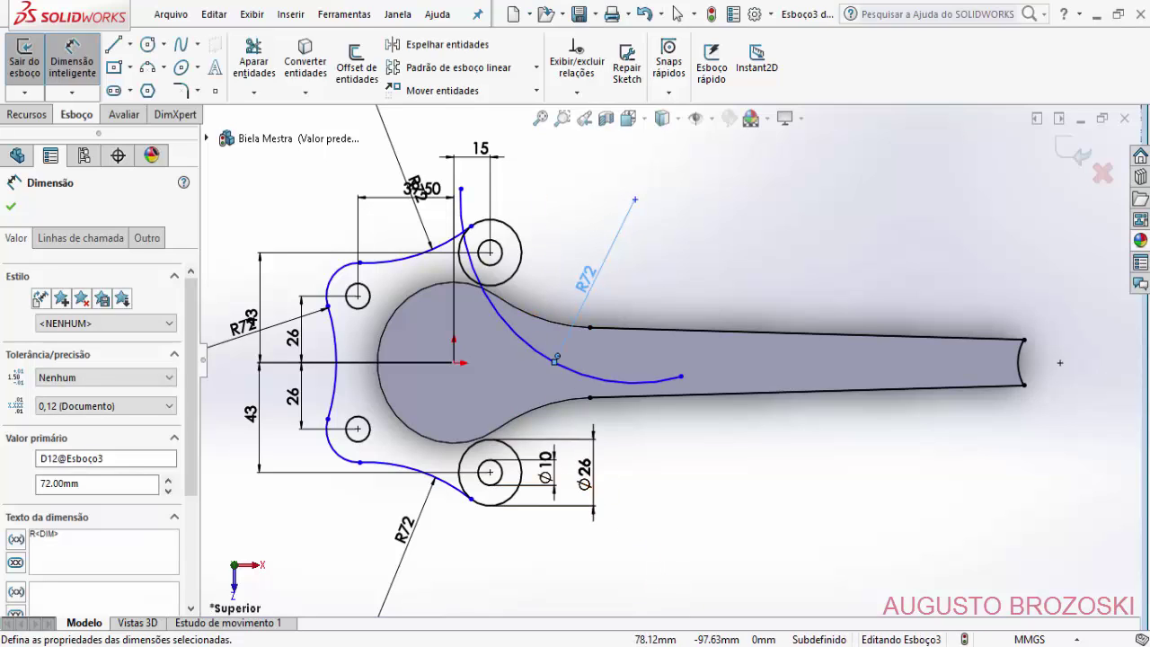
{"action": "left_click", "coordinate": [585, 578]}
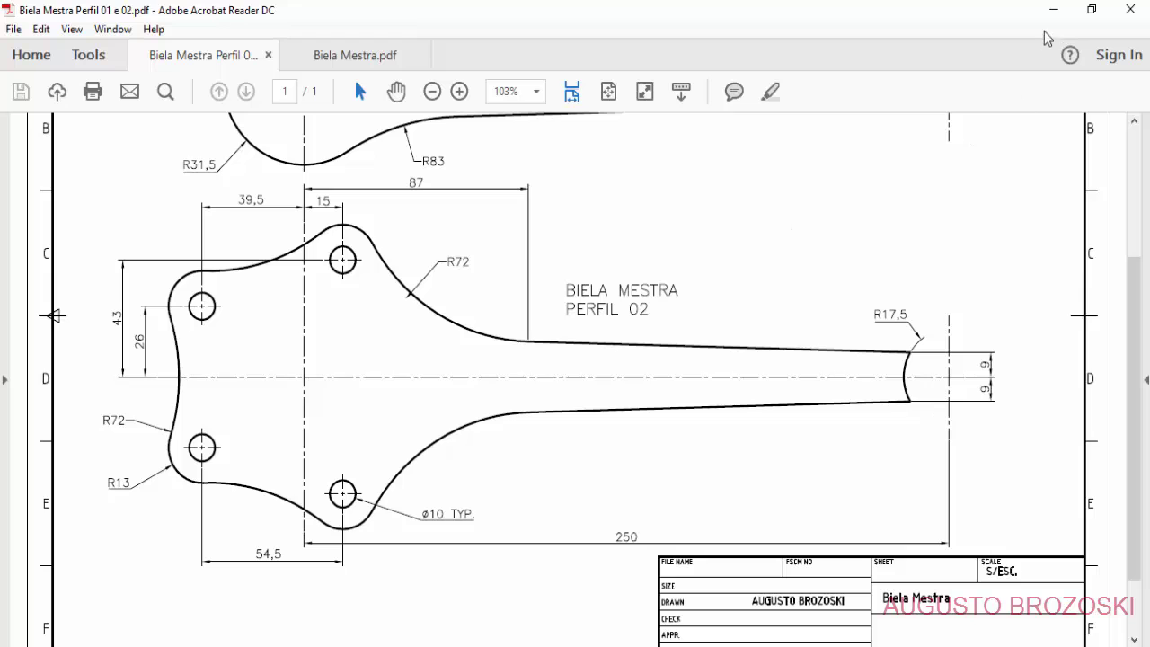
{"action": "left_click", "coordinate": [1052, 9]}
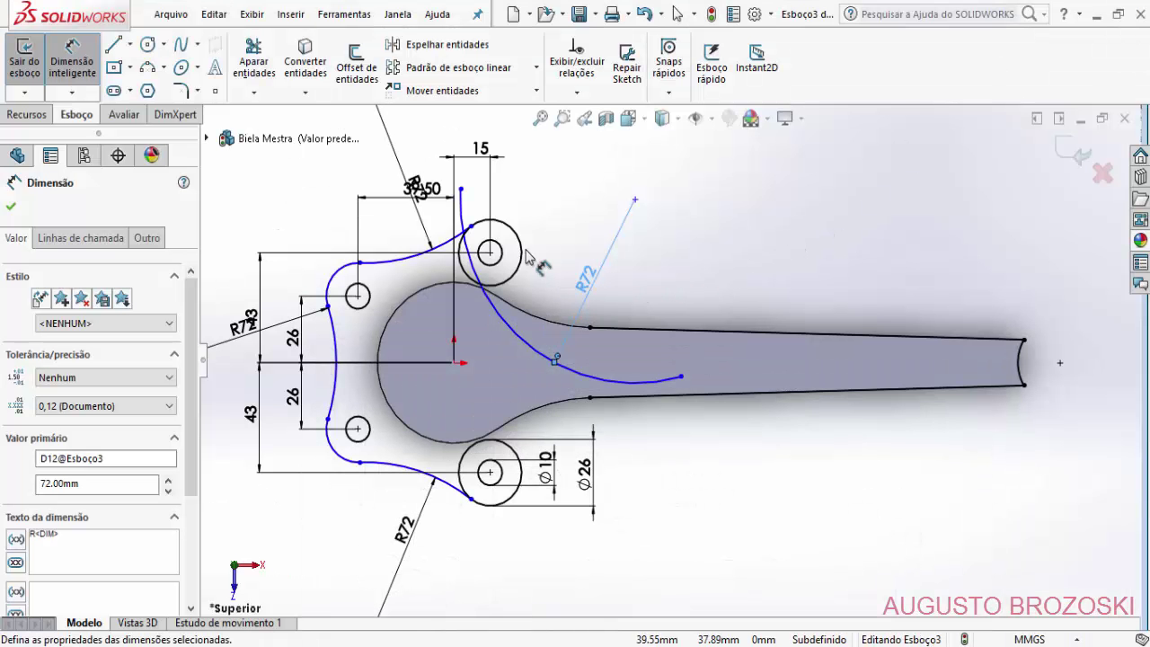
{"action": "left_click", "coordinate": [10, 208]}
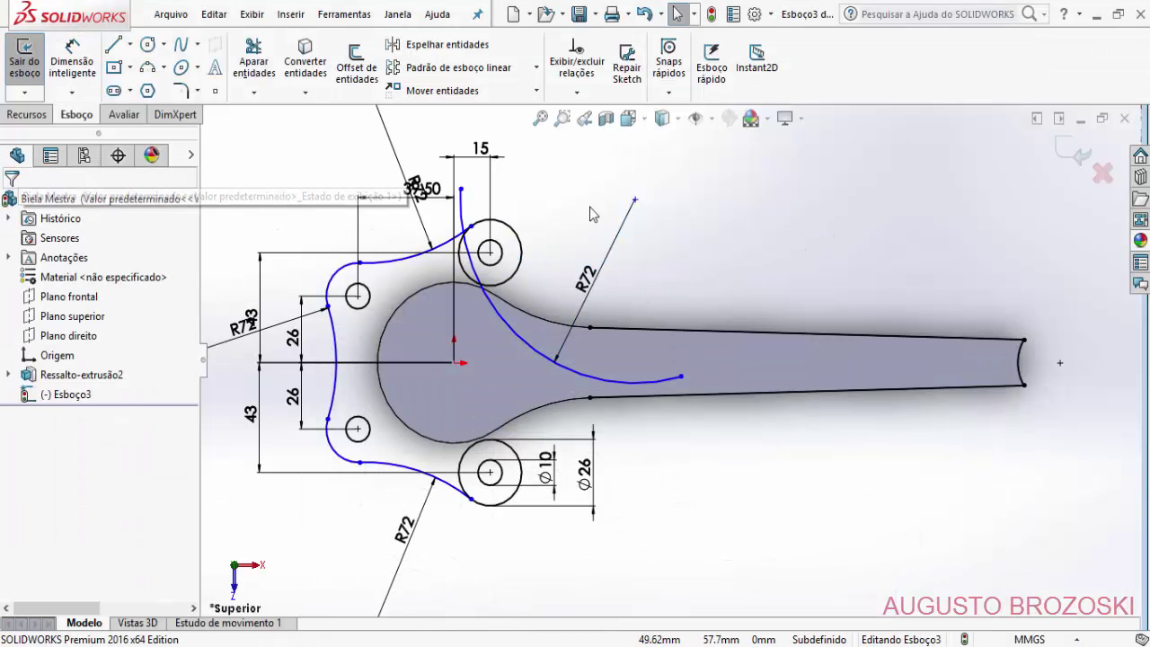
- Move the upper R72 arc clear of the body and make it tangent to the upper 26 mm boss circle
{"action": "left_click_drag", "start_coordinate": [636, 202], "coordinate": [725, 132]}
{"action": "left_click", "coordinate": [11, 209]}
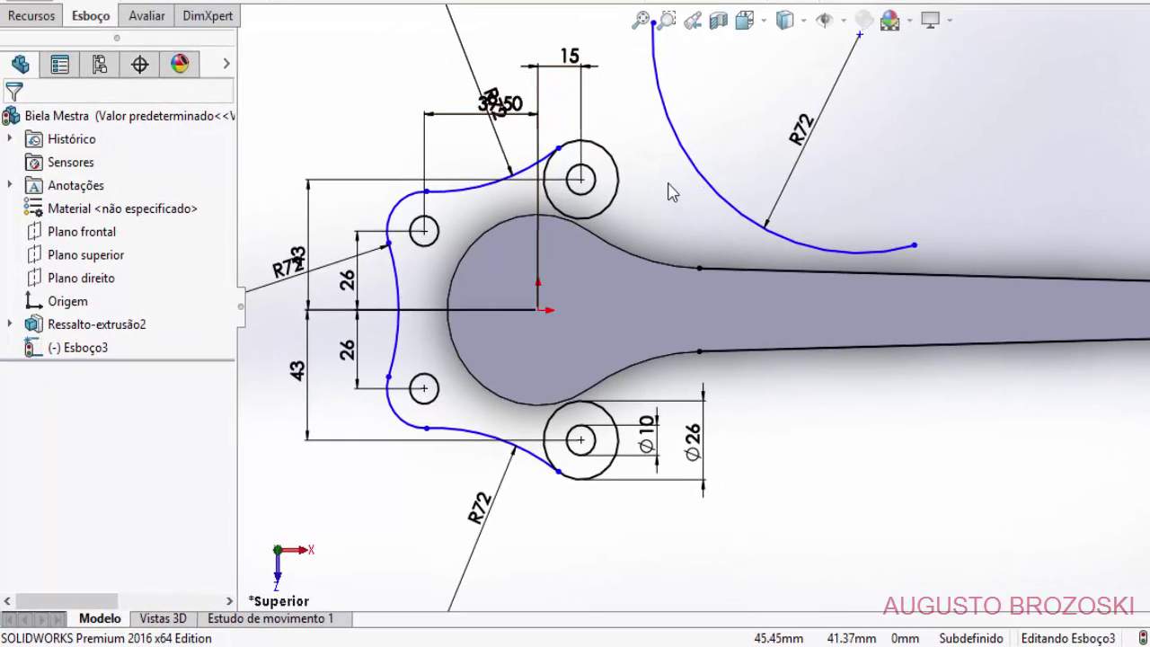
{"action": "left_click", "coordinate": [697, 168]}
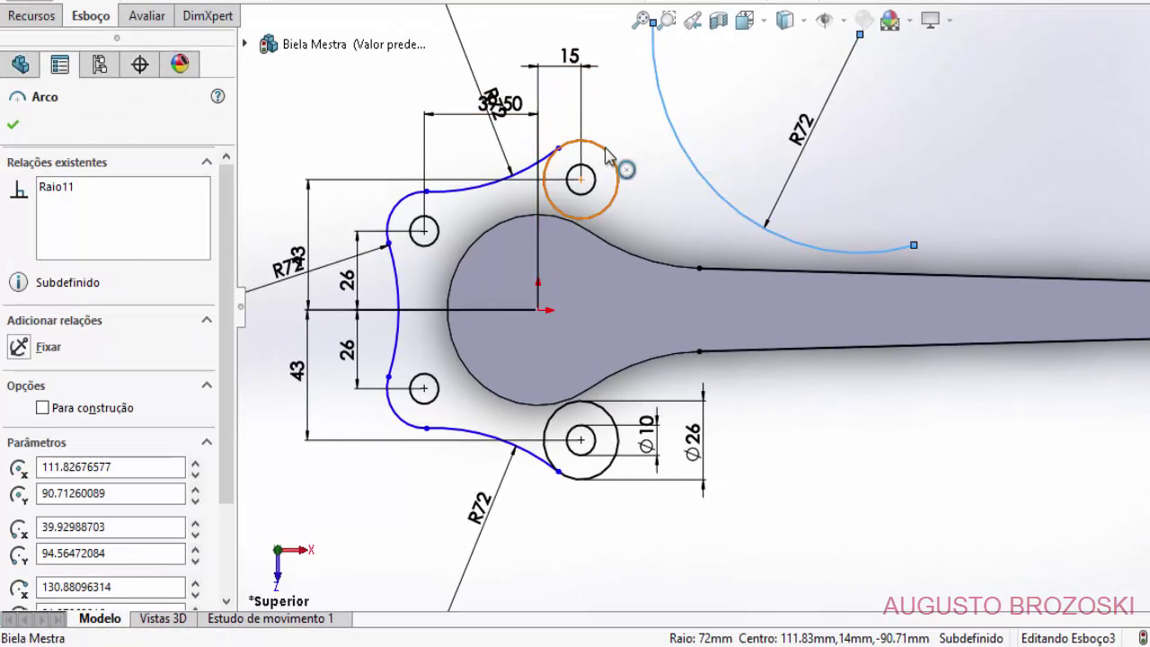
{"action": "left_click", "coordinate": [607, 154], "text": "ctrl"}
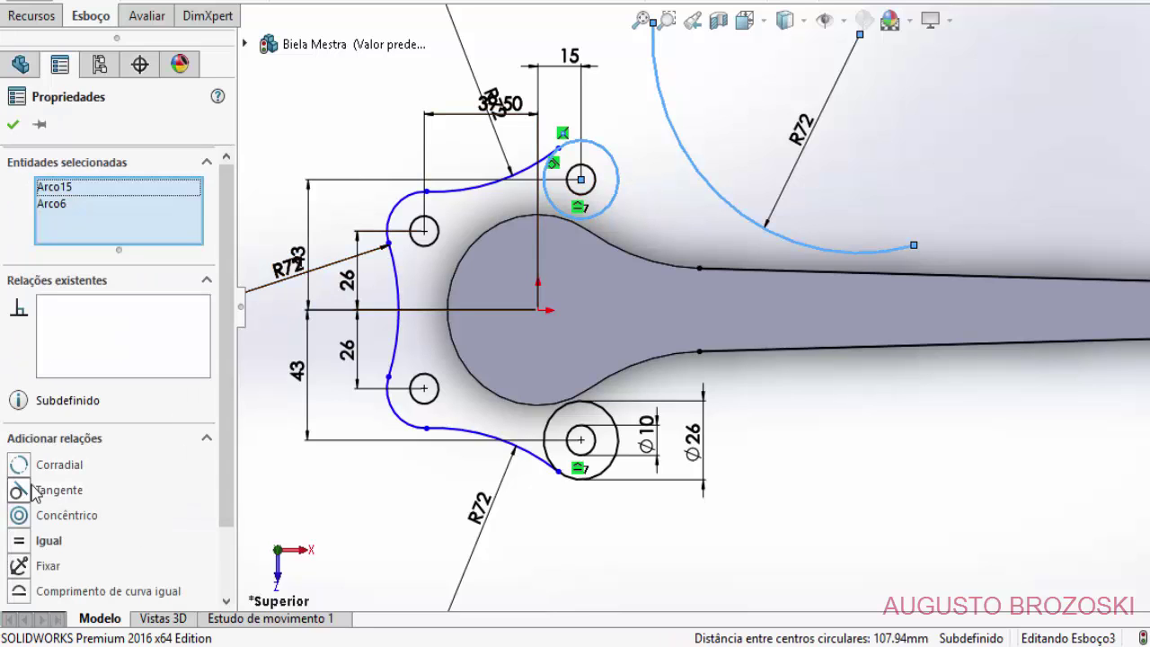
{"action": "left_click", "coordinate": [19, 490]}
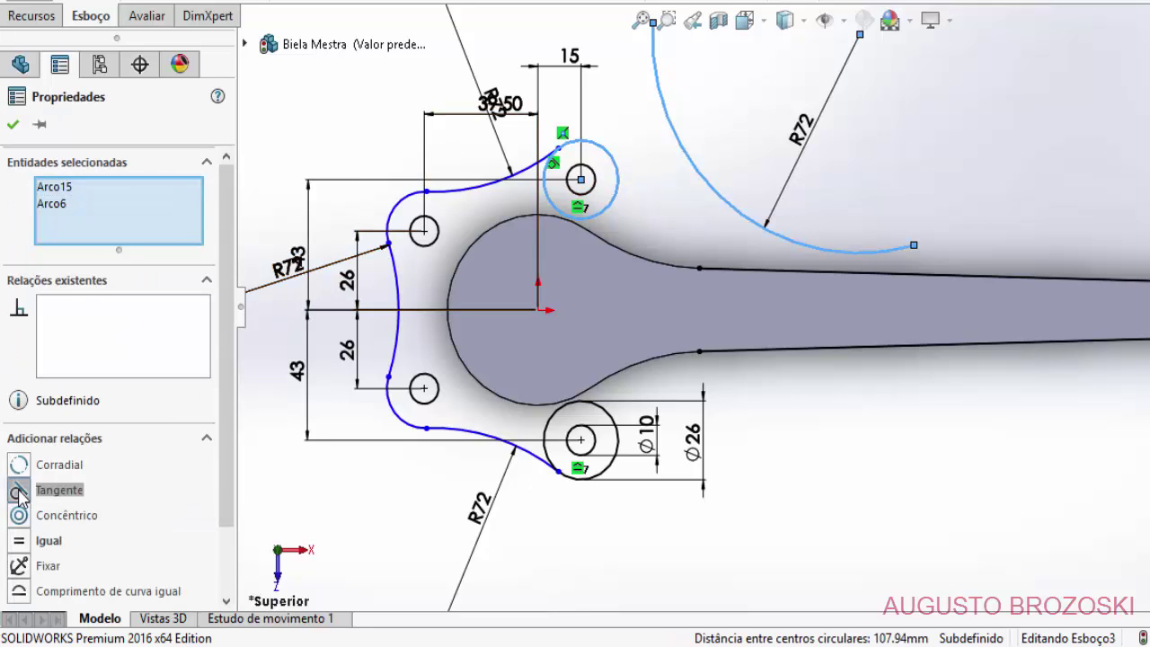
{"action": "left_click", "coordinate": [13, 126]}
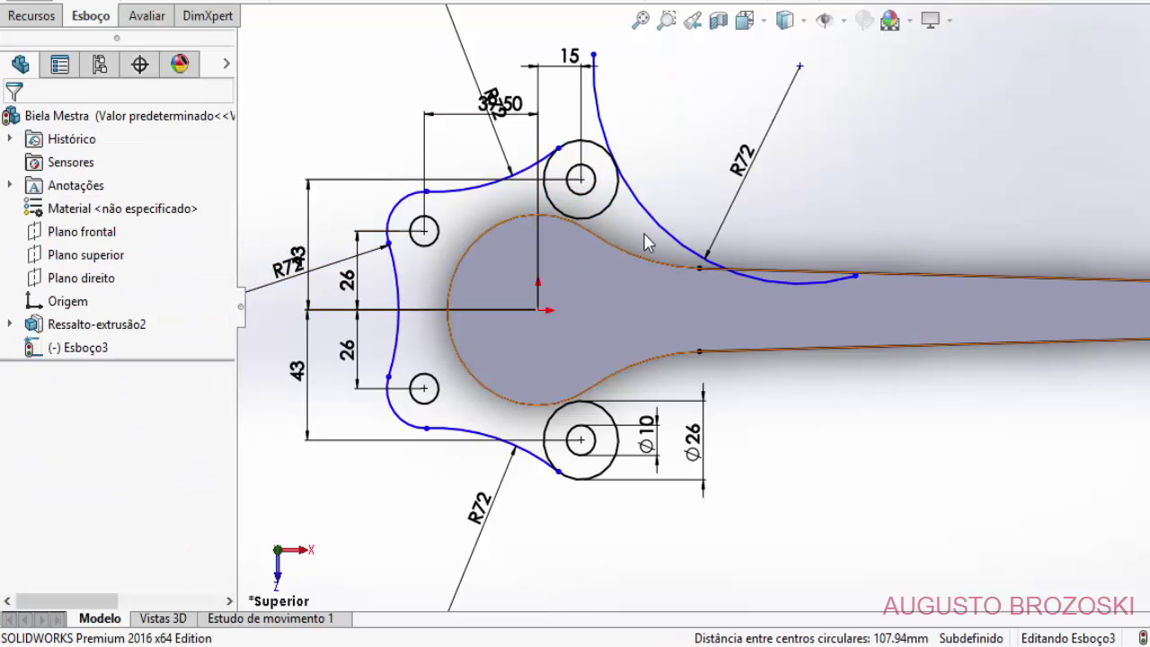
- Make the upper R72 arc tangent to the rod's upper edge line
{"action": "left_click", "coordinate": [790, 286]}
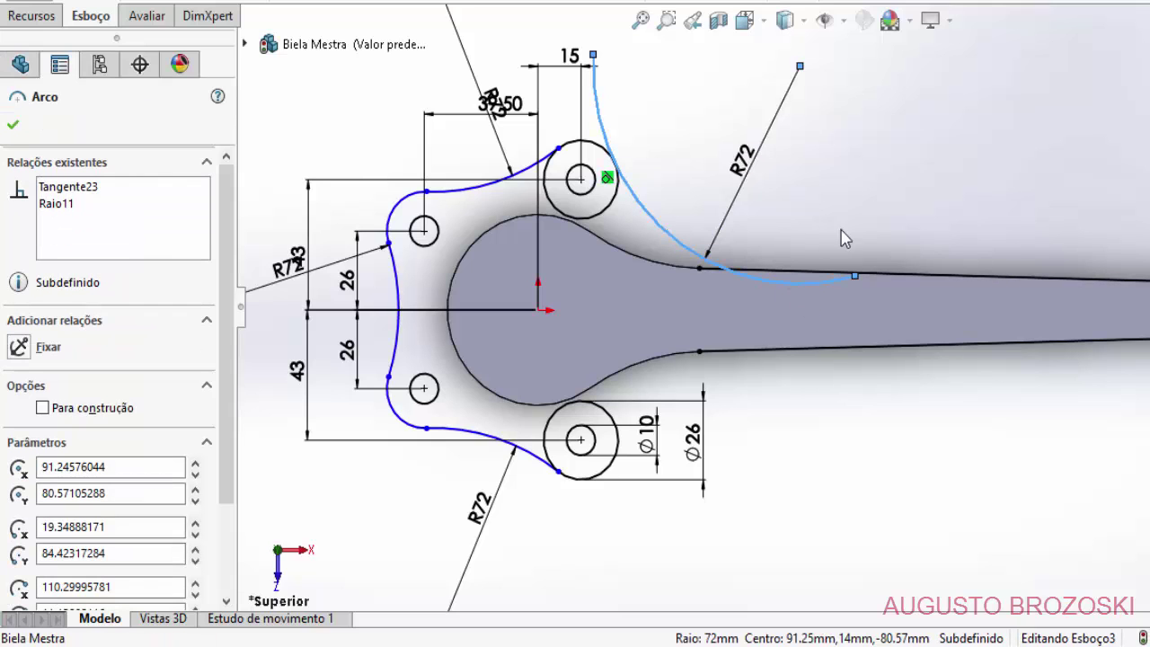
{"action": "left_click", "coordinate": [884, 276], "text": "ctrl"}
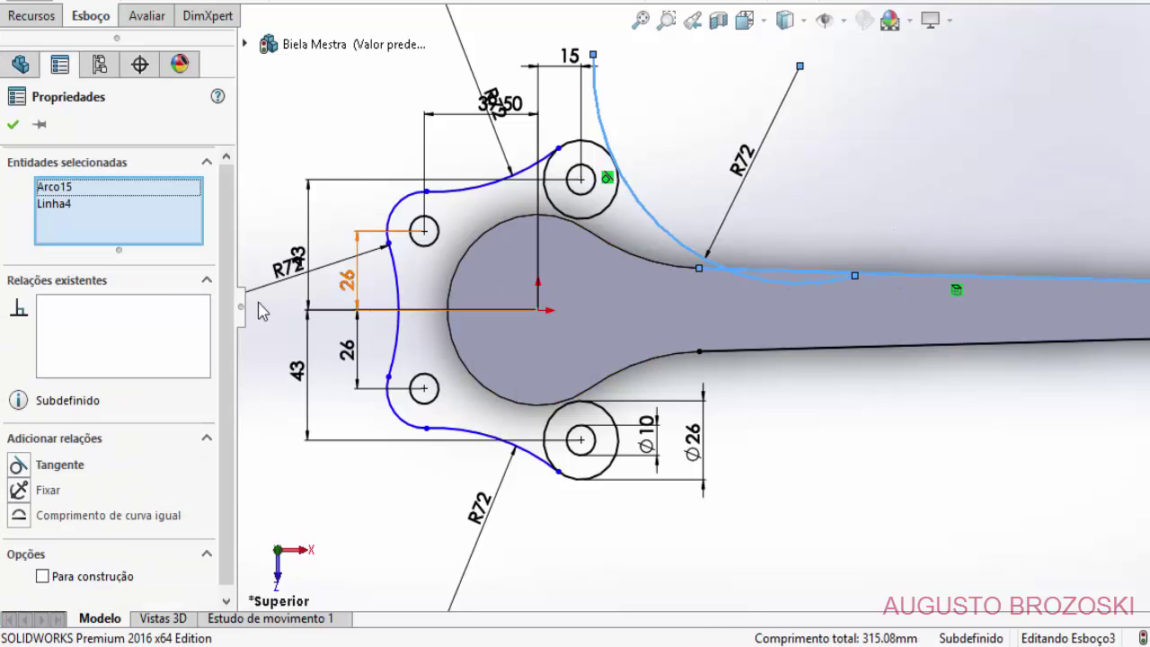
{"action": "left_click", "coordinate": [18, 465]}
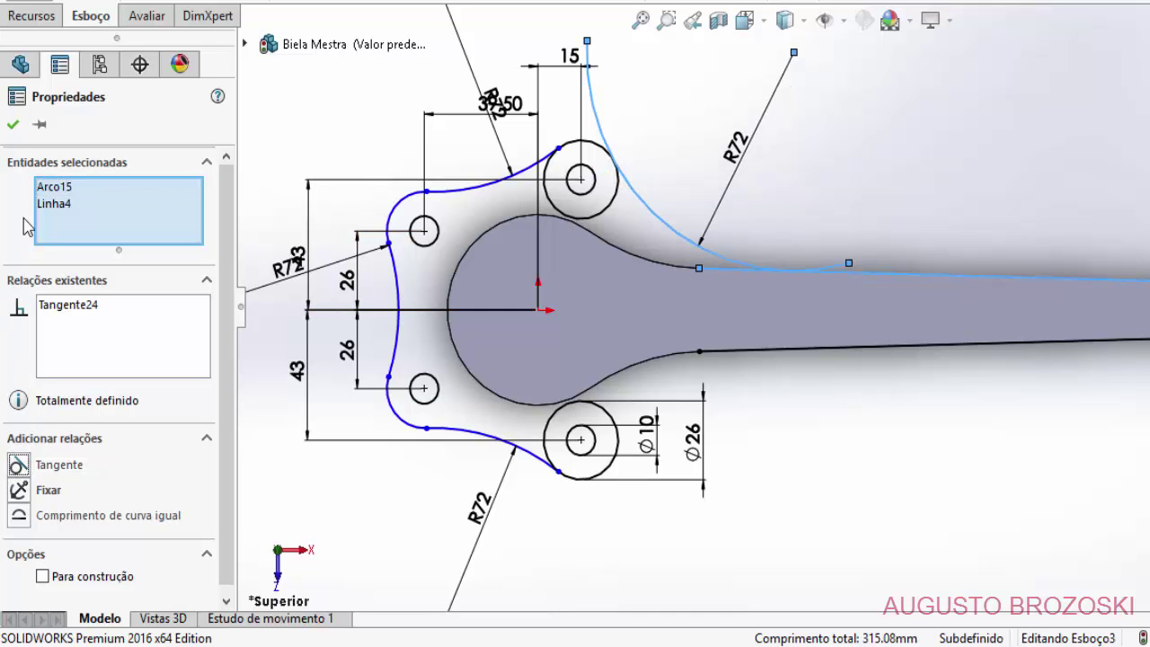
{"action": "left_click", "coordinate": [16, 125]}
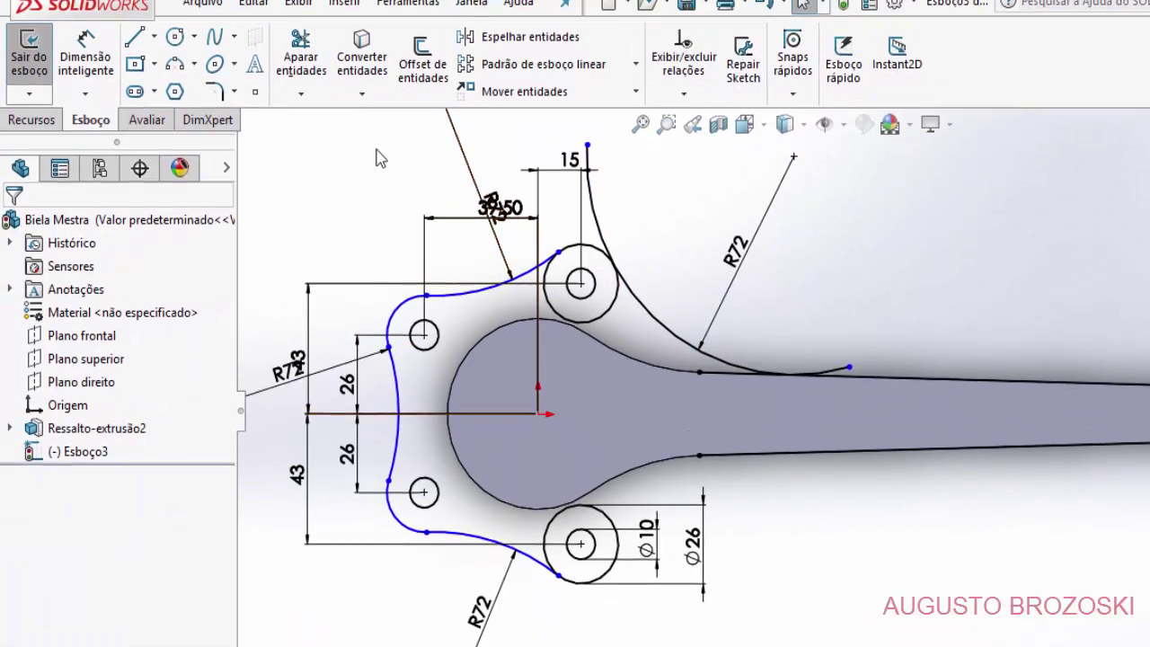
- Trim the upper R72 arc's ends beyond its tangent points and the rod's upper line on the boss side of the arc
{"action": "left_click", "coordinate": [300, 82]}
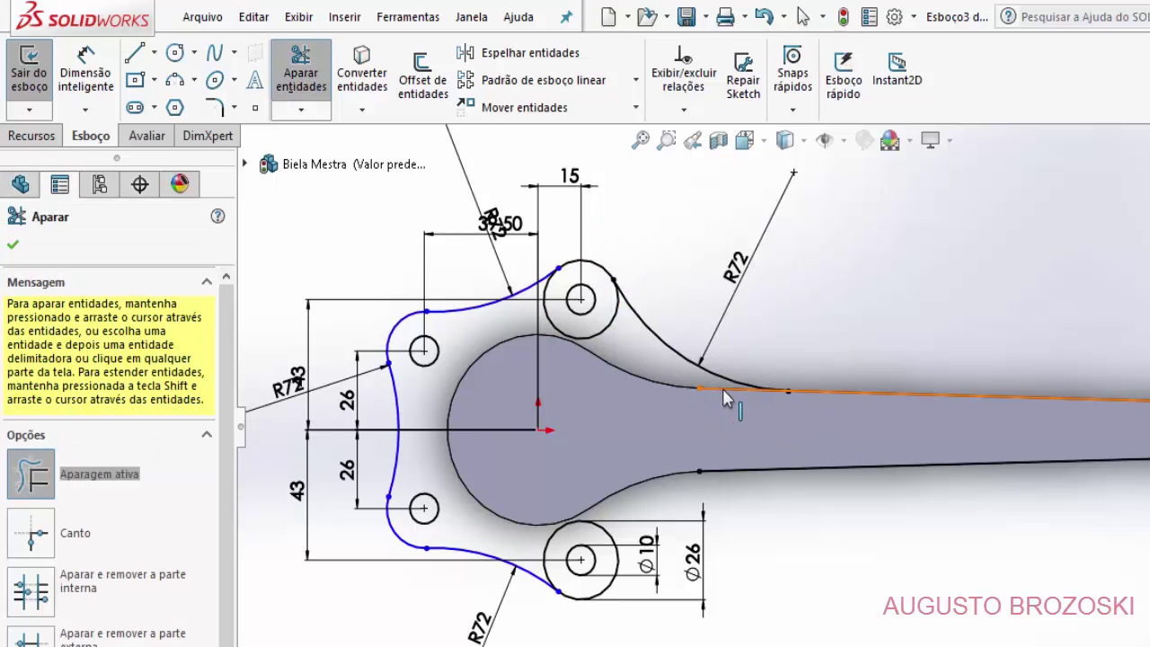
{"action": "scroll", "coordinate": [724, 400], "scroll_direction": "up", "scroll_amount": 3}
{"action": "scroll", "coordinate": [727, 409], "scroll_direction": "down", "scroll_amount": 5}
{"action": "scroll", "coordinate": [727, 404], "scroll_direction": "down", "scroll_amount": 2}
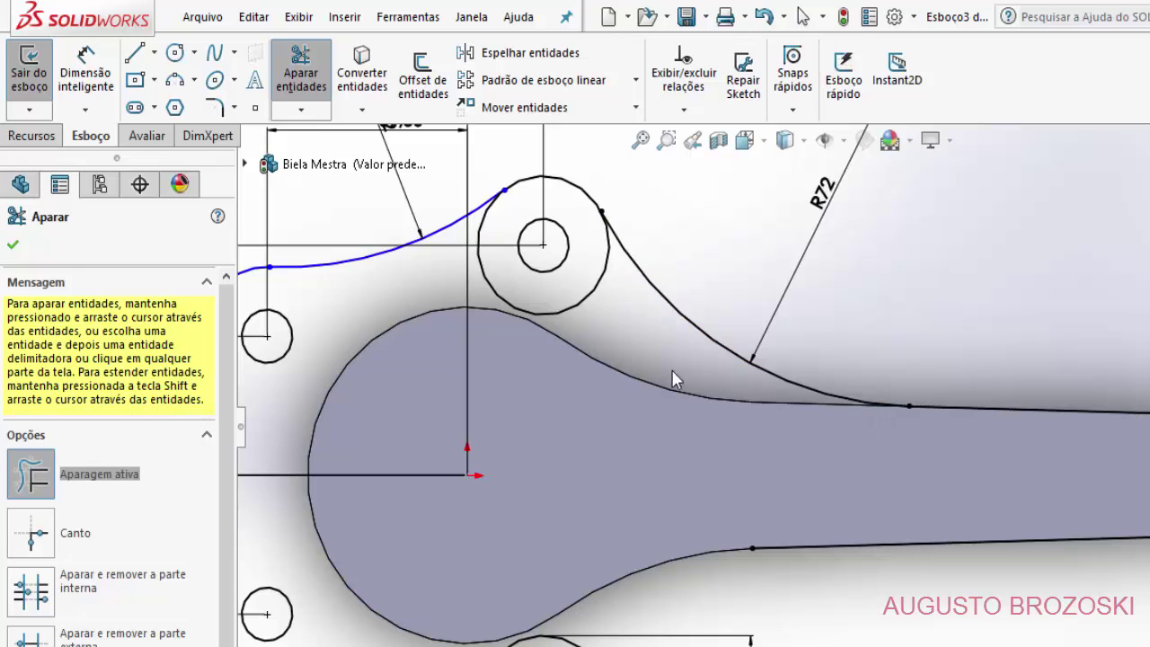
{"action": "scroll", "coordinate": [608, 333], "scroll_direction": "down", "scroll_amount": 1}
- Trim away the inner portion of the upper 26 mm boss circle, keeping only its outer arc between the two R72 arcs
{"action": "scroll", "coordinate": [606, 333], "scroll_direction": "up", "scroll_amount": 2}
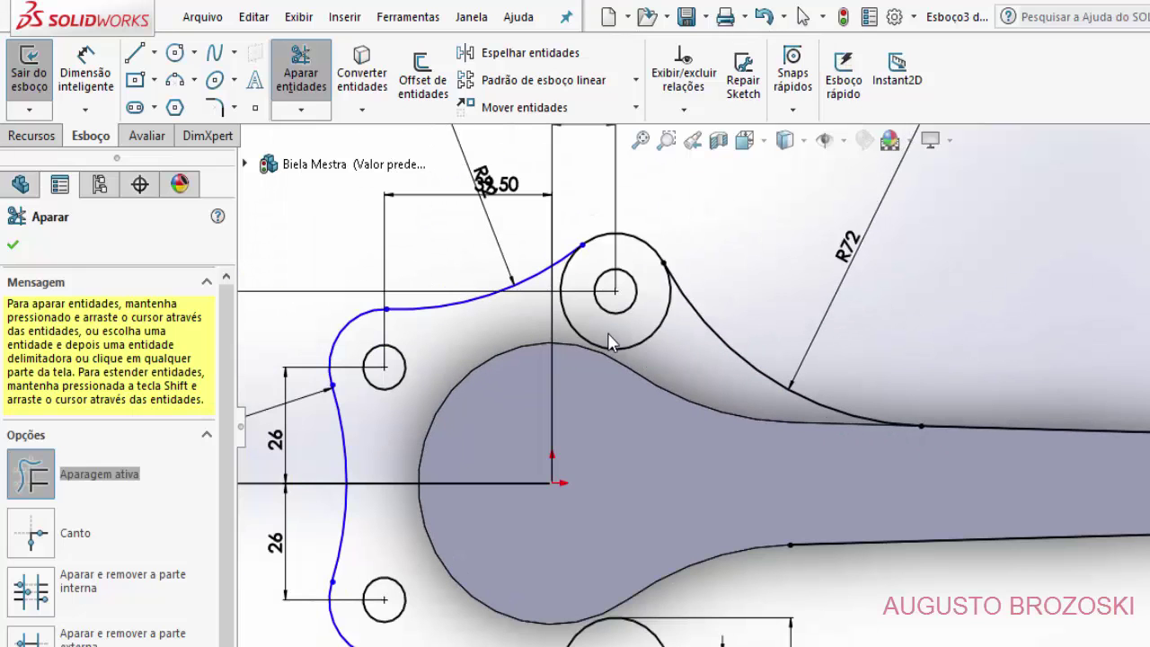
{"action": "mouse_move", "coordinate": [669, 361]}
{"action": "left_mouse_down"}
{"action": "mouse_move", "coordinate": [647, 329]}
{"action": "mouse_move", "coordinate": [590, 341]}
{"action": "left_mouse_up"}
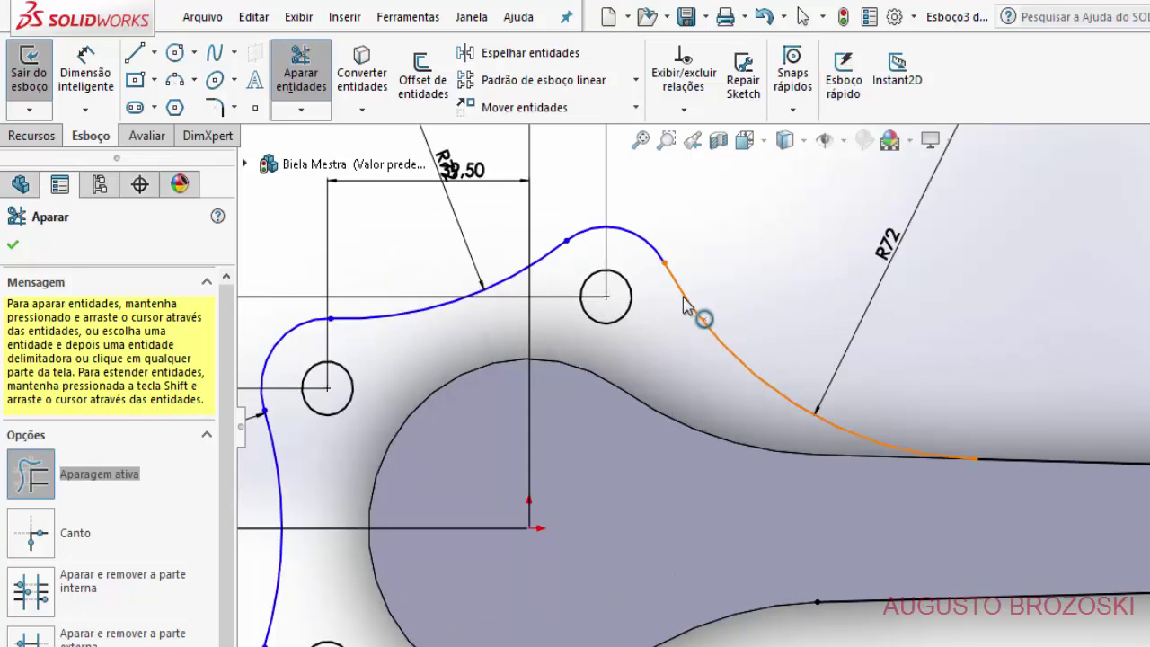
{"action": "scroll", "coordinate": [688, 310], "scroll_direction": "up", "scroll_amount": 3}
{"action": "left_click", "coordinate": [13, 246]}
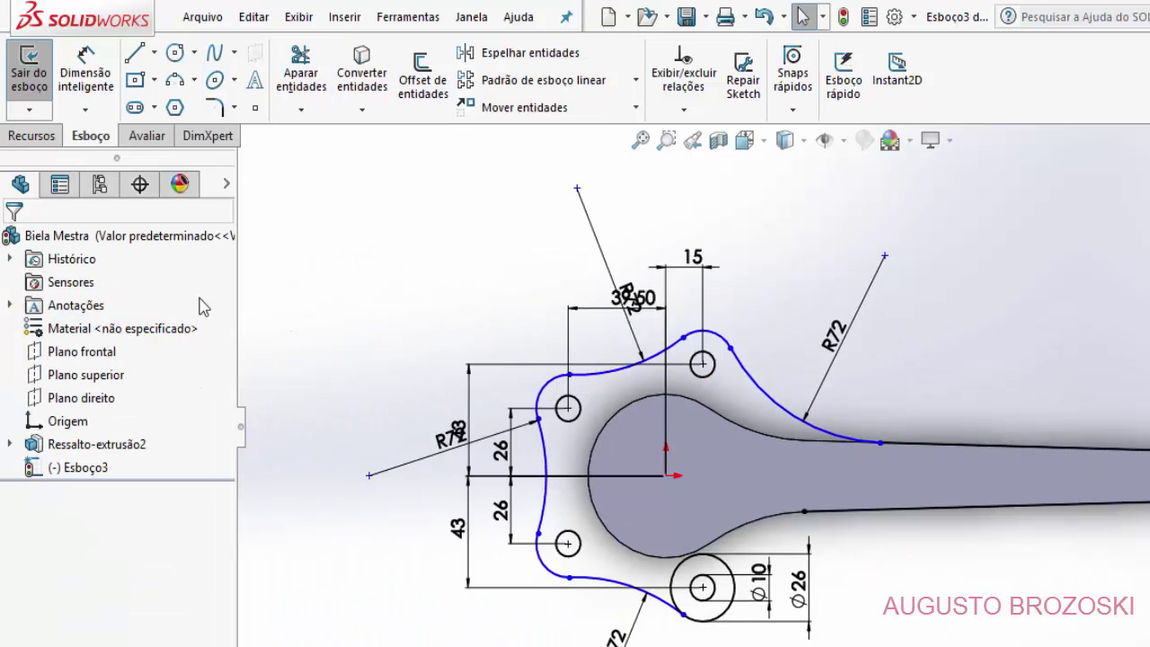
- Sketch a three-point arc of about 36 mm radius beside the lower 26 mm boss circle, below the rod's lower edge
{"action": "scroll", "coordinate": [859, 620], "scroll_direction": "down", "scroll_amount": 2}
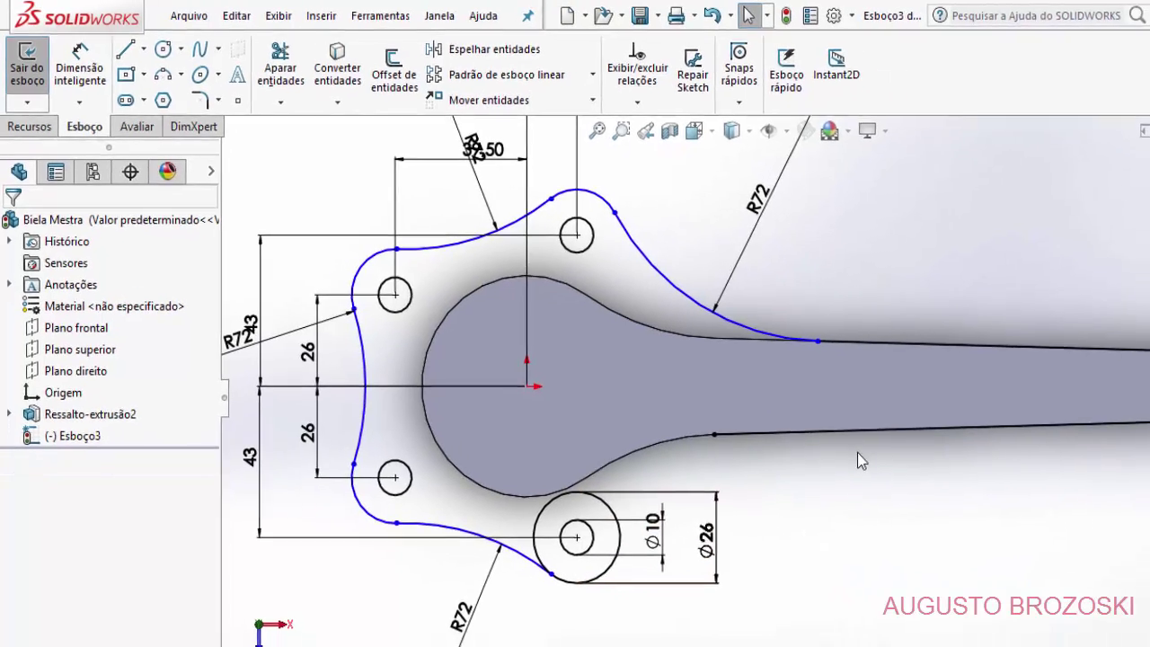
{"action": "left_click", "coordinate": [149, 70]}
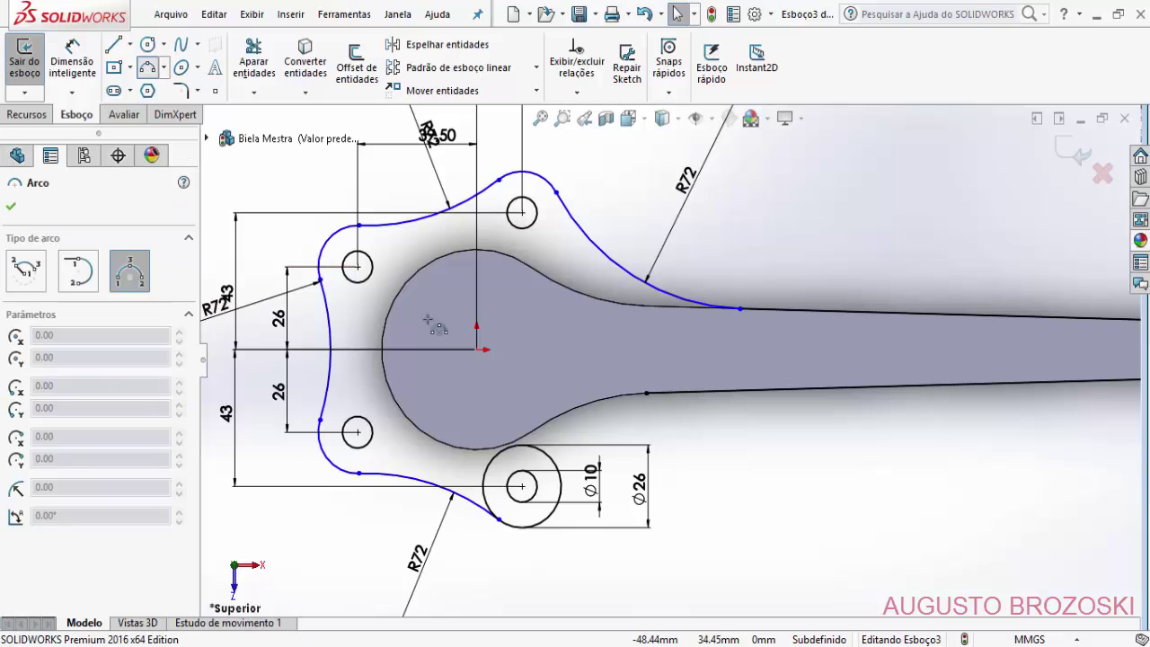
{"action": "left_click", "coordinate": [556, 554]}
{"action": "left_click", "coordinate": [739, 479]}
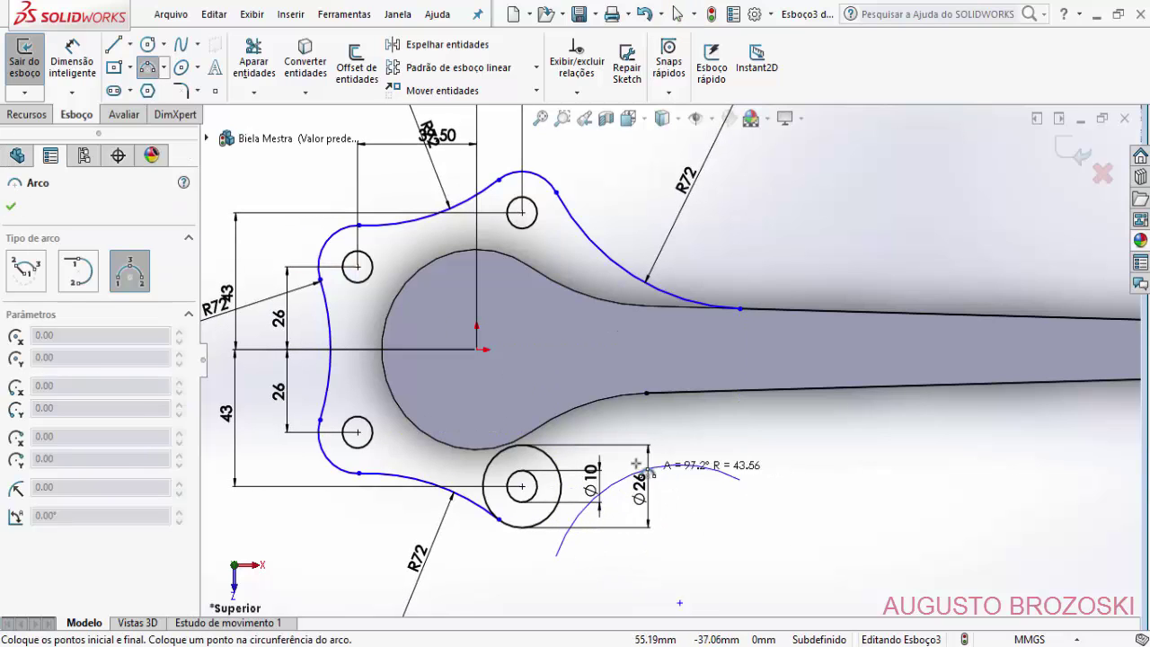
{"action": "left_click", "coordinate": [629, 455]}
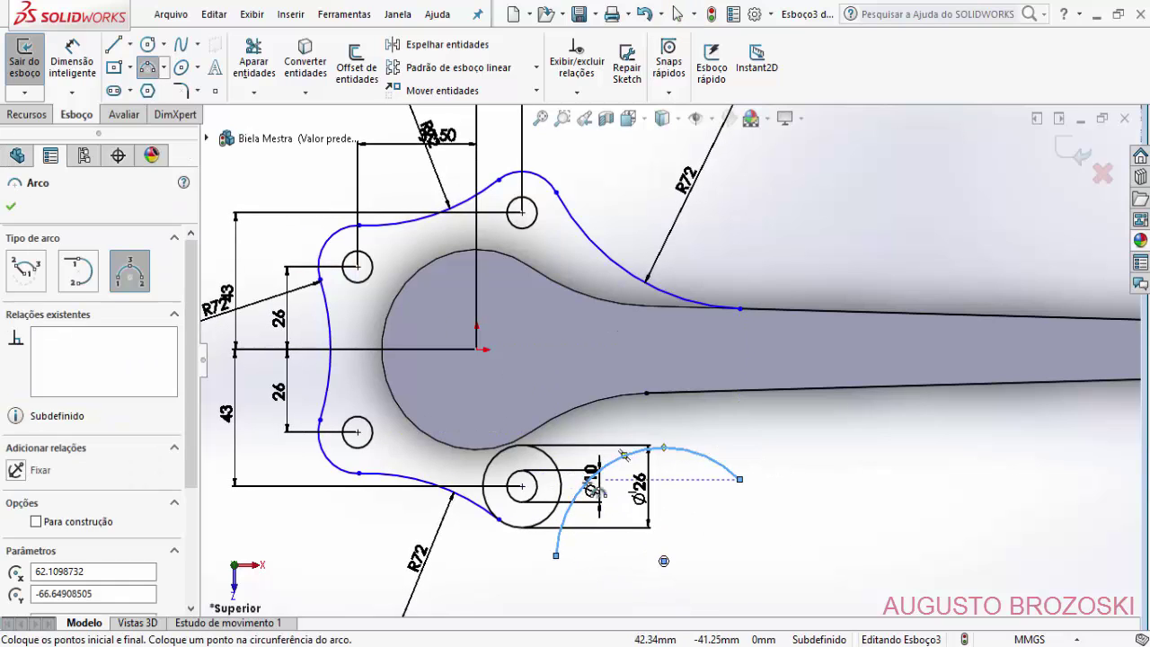
{"action": "left_click", "coordinate": [12, 209]}
- Dimension the new lower arc with a radius of 72 mm
{"action": "left_click", "coordinate": [72, 65]}
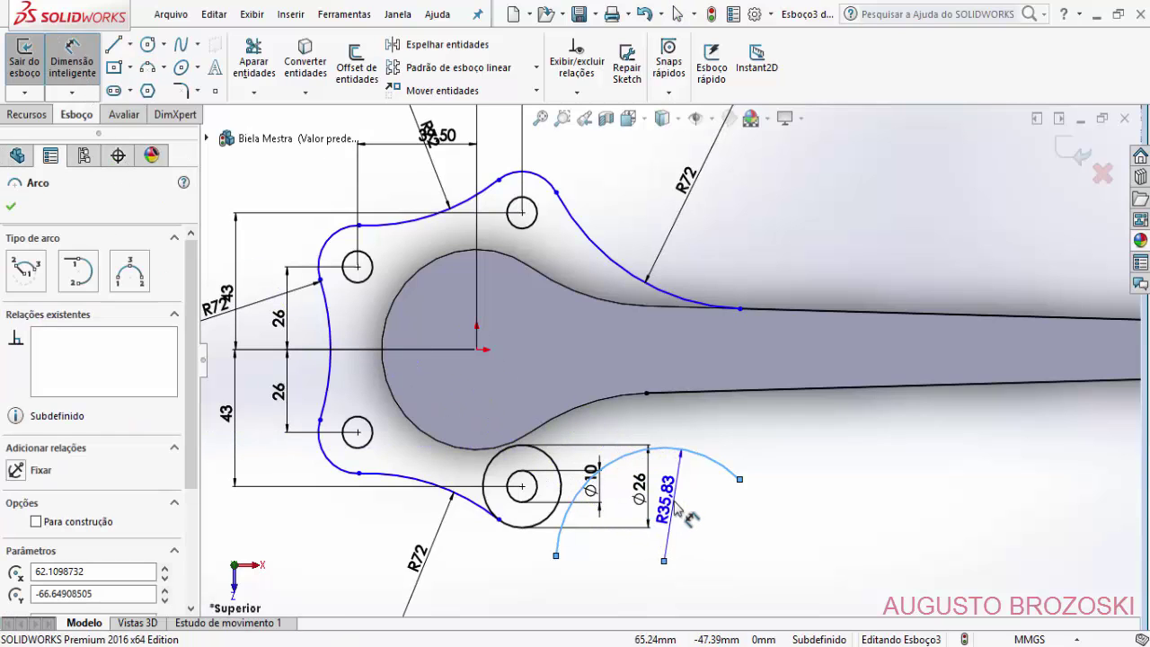
{"action": "left_click", "coordinate": [674, 507]}
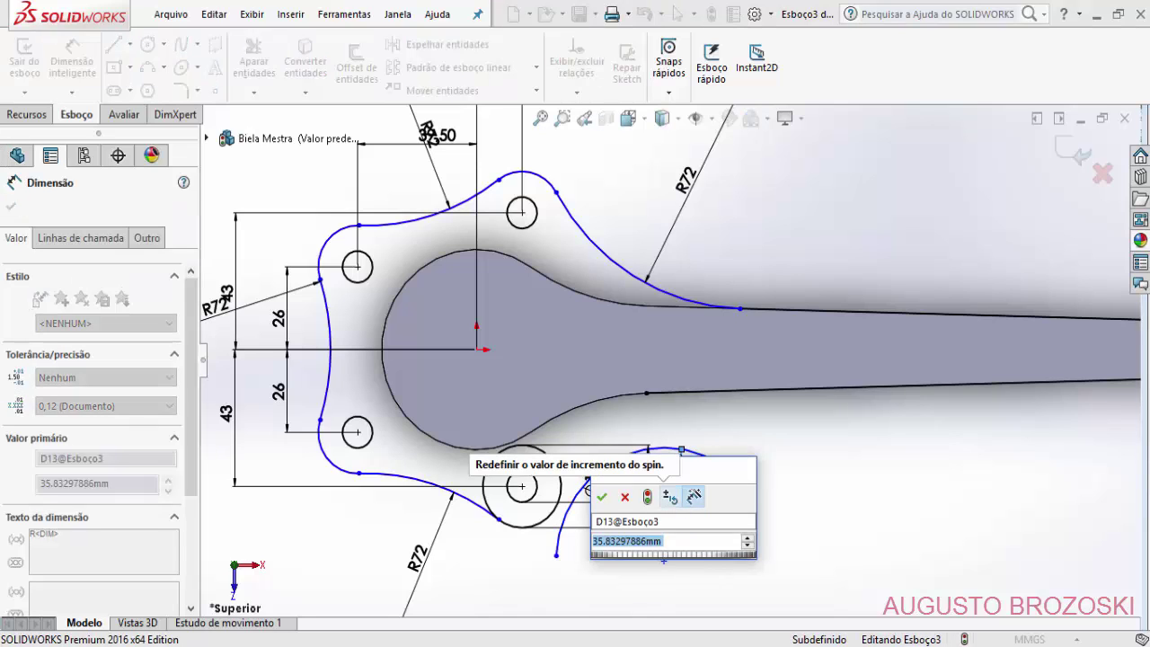
{"action": "type", "text": "72"}
{"action": "key", "text": "Return"}
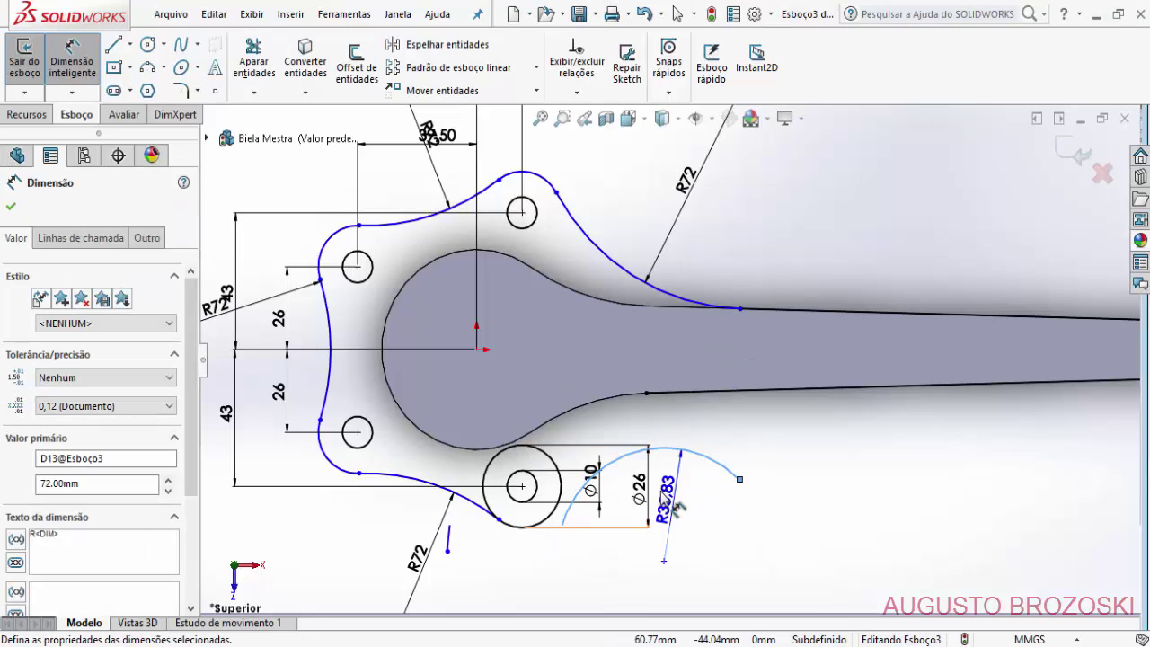
{"action": "left_click", "coordinate": [11, 210]}
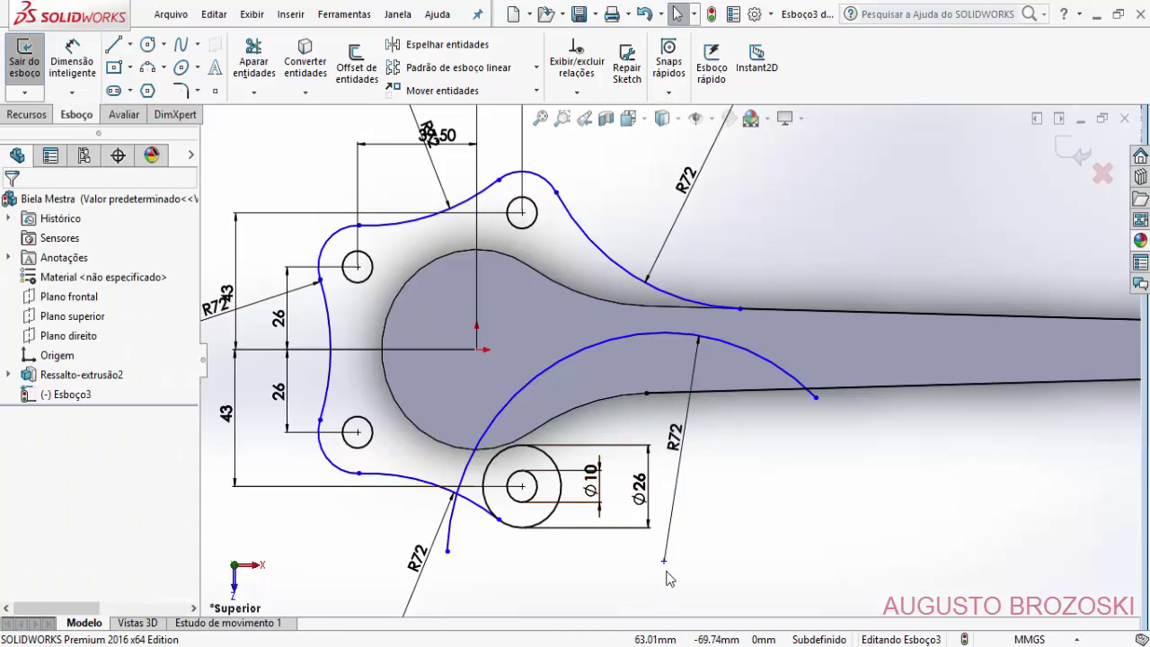
- Move the lower R72 arc away from the body and make it tangent to the lower 26 mm boss circle
{"action": "left_click_drag", "start_coordinate": [663, 560], "coordinate": [776, 645]}
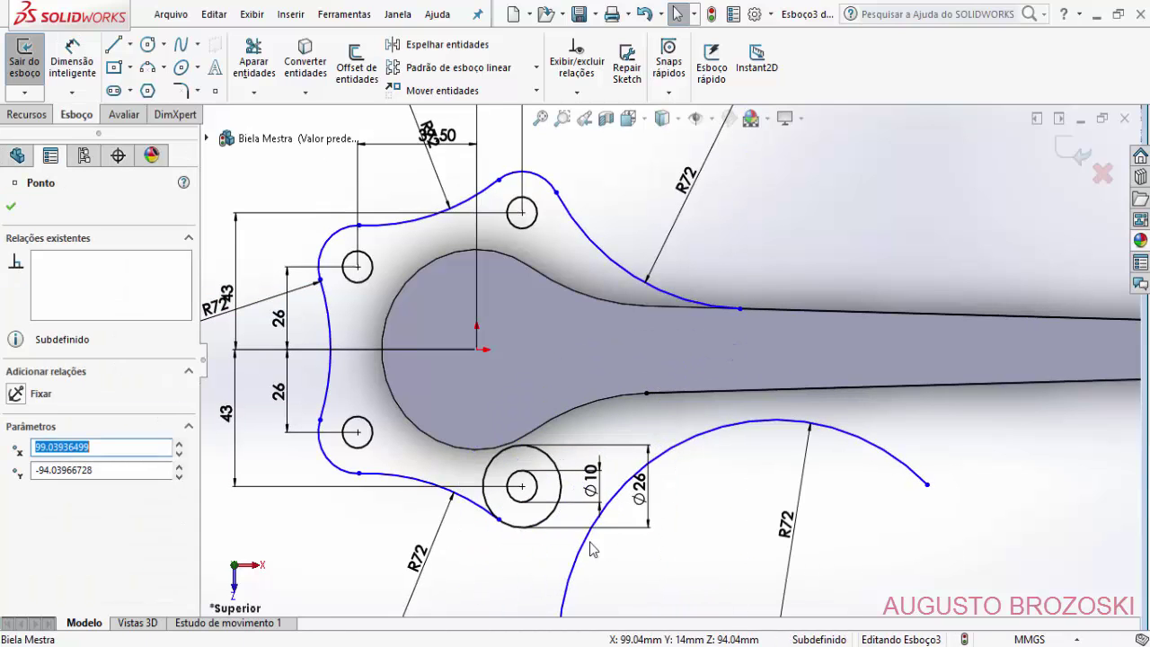
{"action": "left_click", "coordinate": [642, 581]}
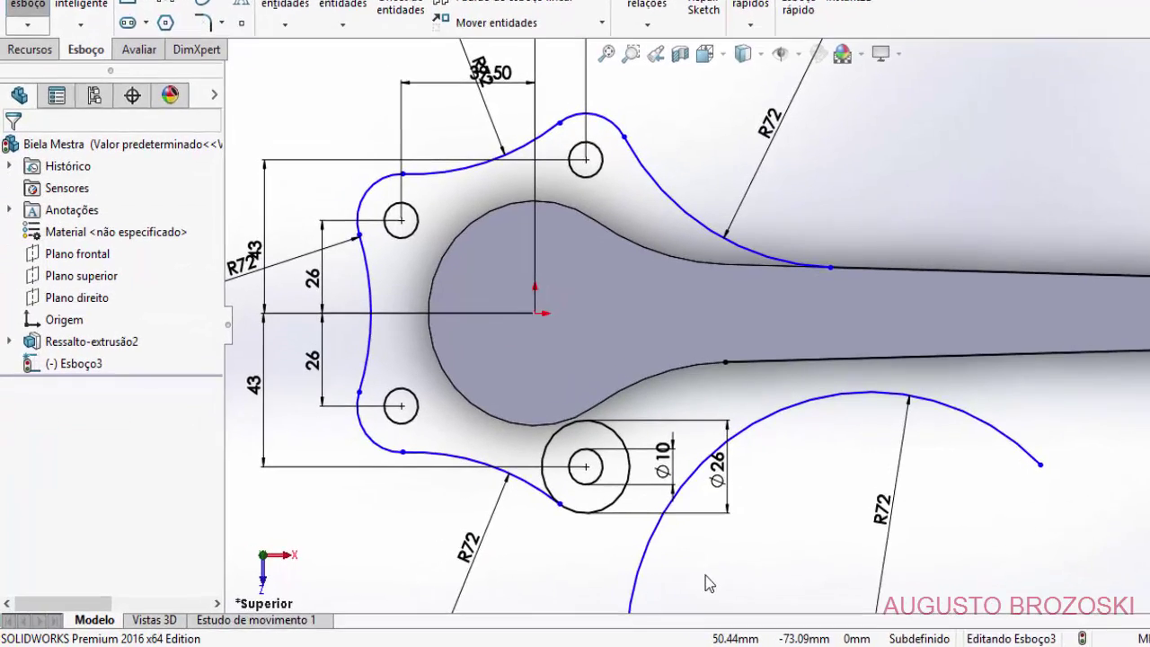
{"action": "left_click", "coordinate": [648, 557]}
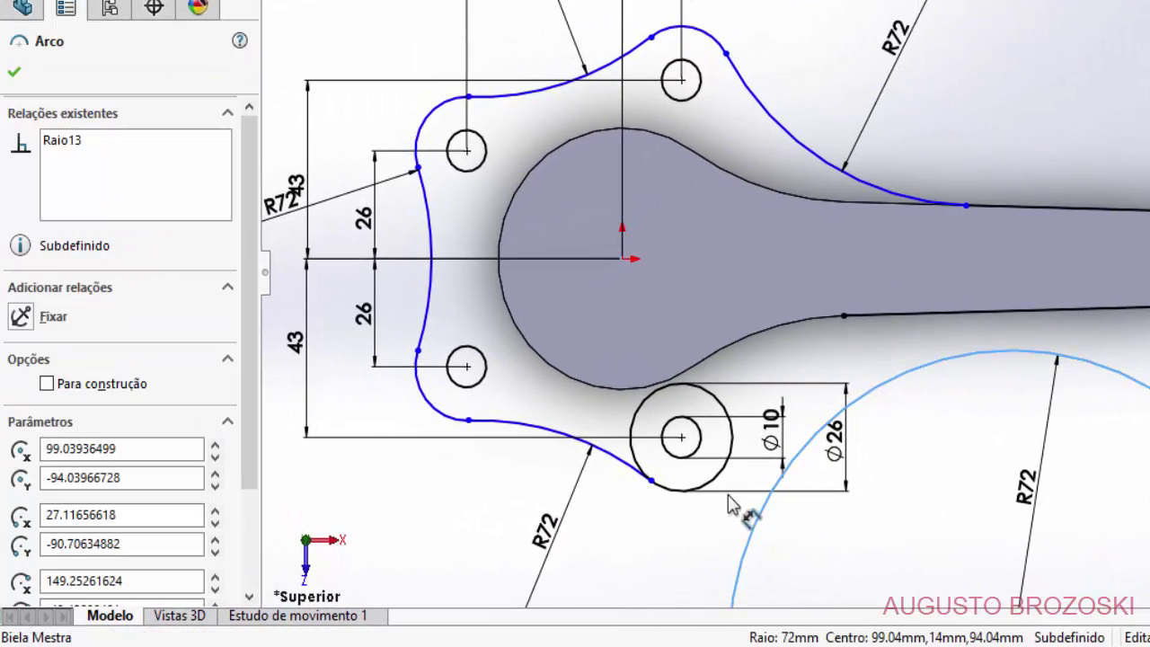
{"action": "left_click", "coordinate": [718, 474], "text": "ctrl"}
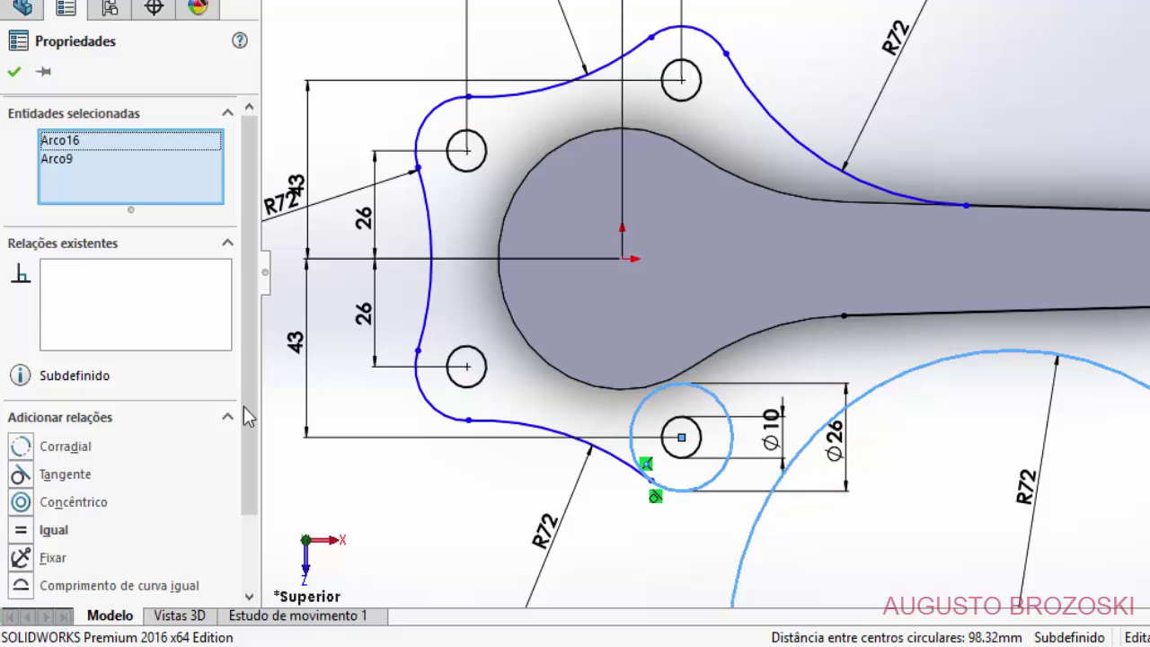
{"action": "left_click", "coordinate": [30, 473]}
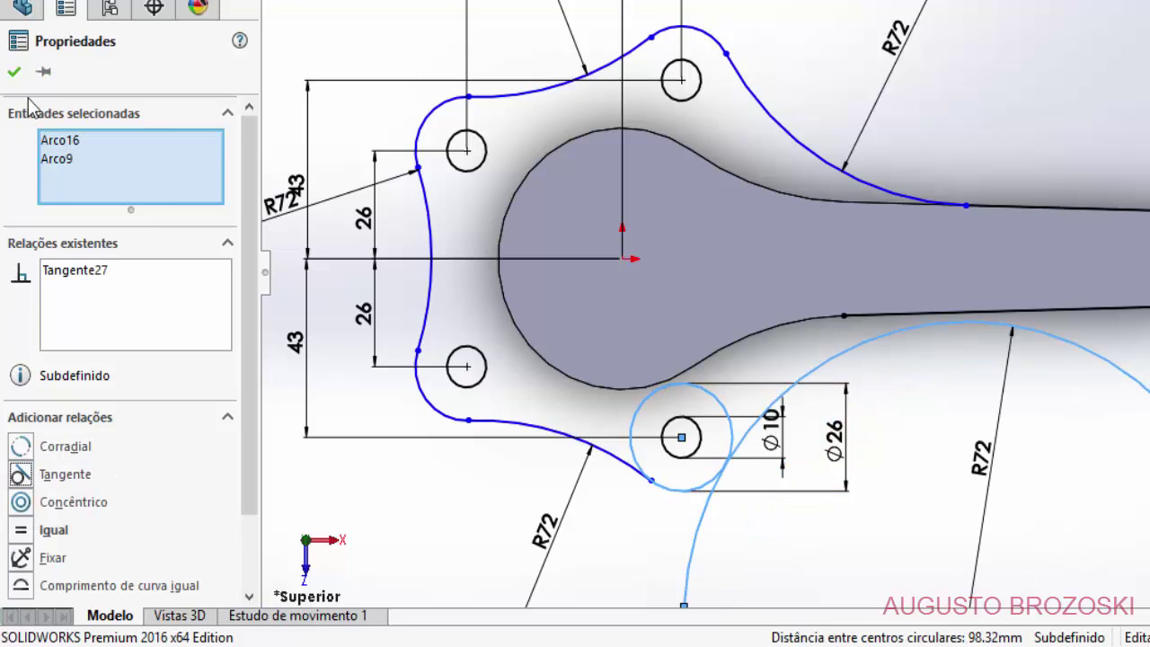
{"action": "left_click", "coordinate": [14, 71]}
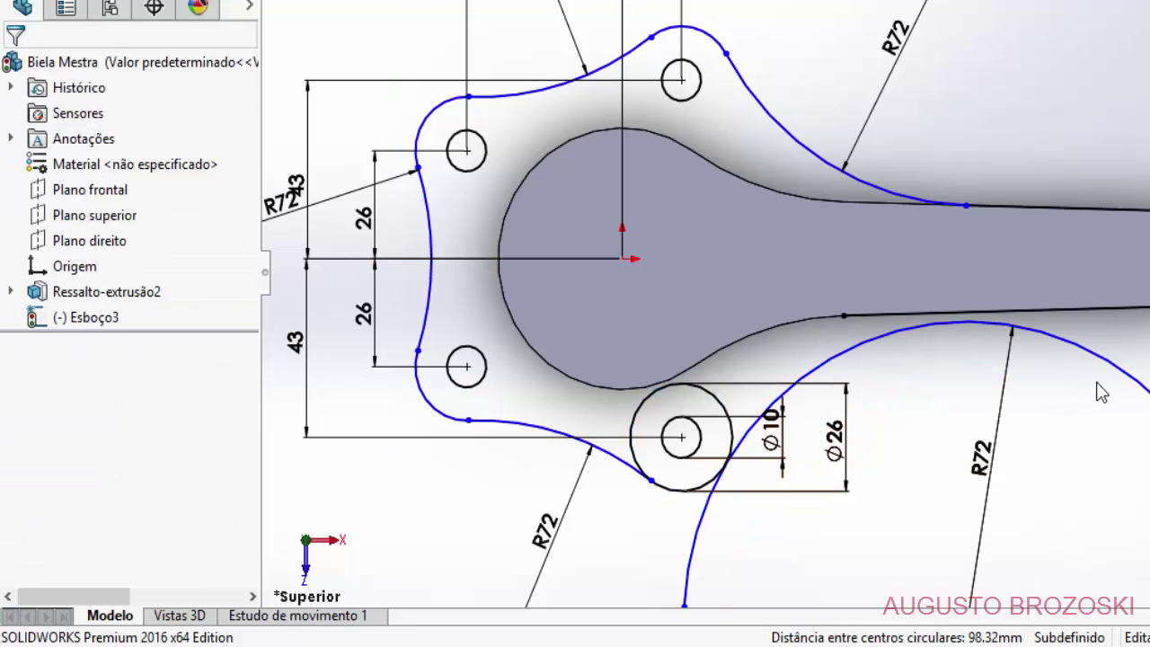
- Make the lower R72 arc tangent to the rod's lower edge line
{"action": "left_click", "coordinate": [1002, 325]}
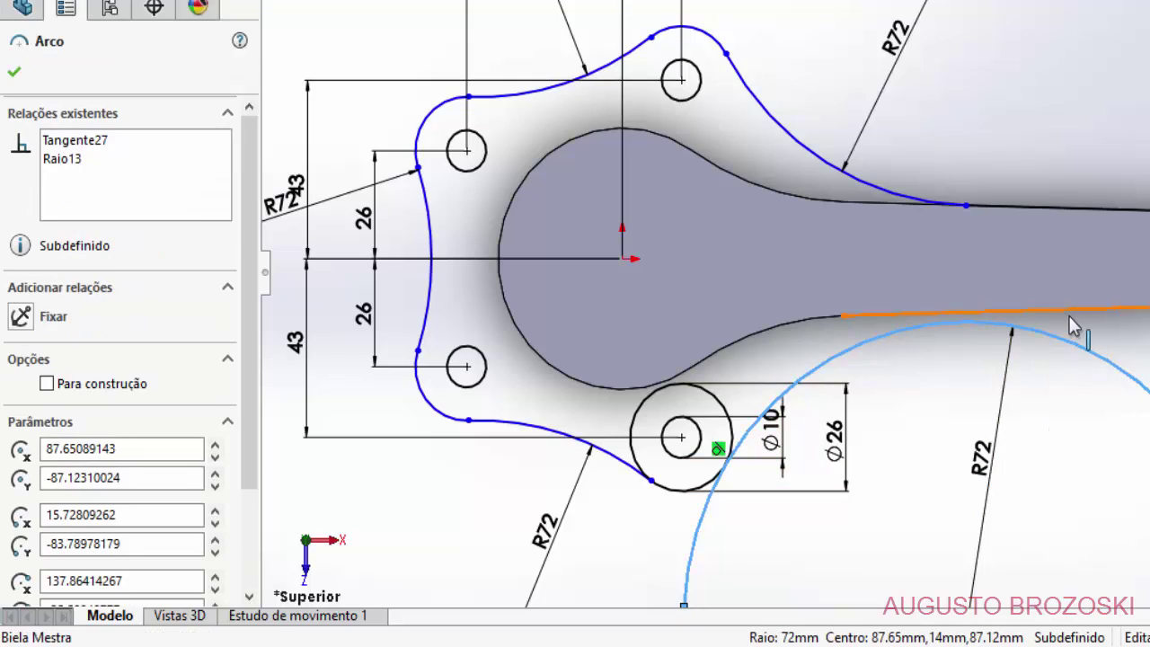
{"action": "left_click", "coordinate": [999, 314], "text": "ctrl"}
{"action": "left_click", "coordinate": [19, 446]}
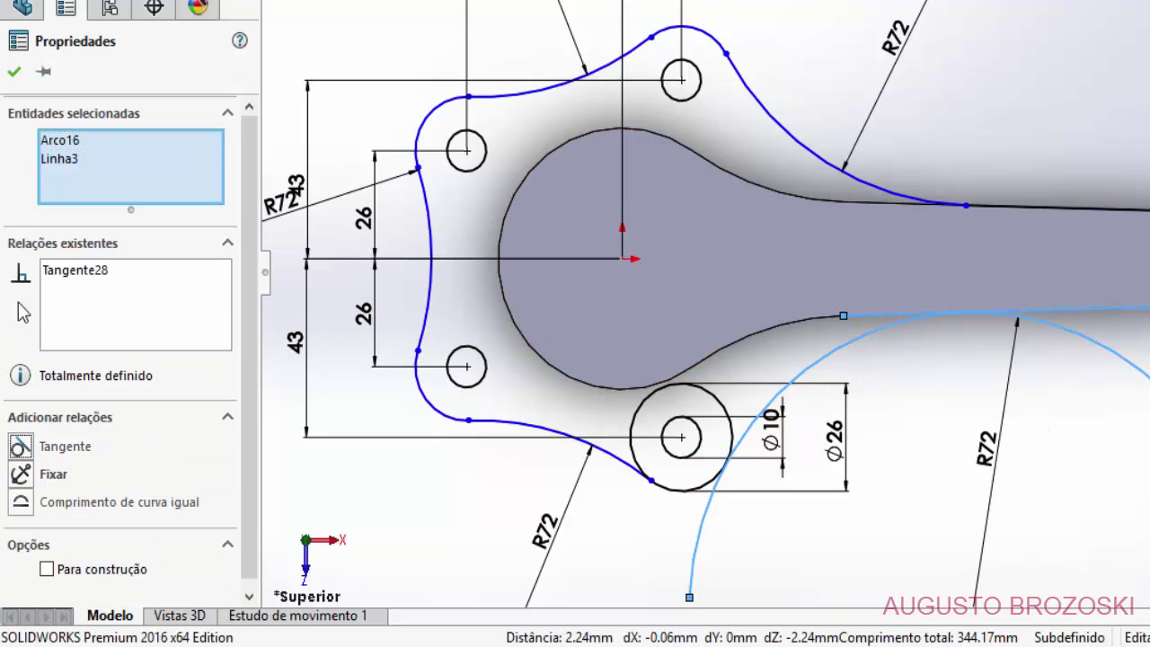
- Trim the lower R72 arc beyond its tangent points and the inner part of the lower 26 mm boss circle
{"action": "key", "text": "Escape"}
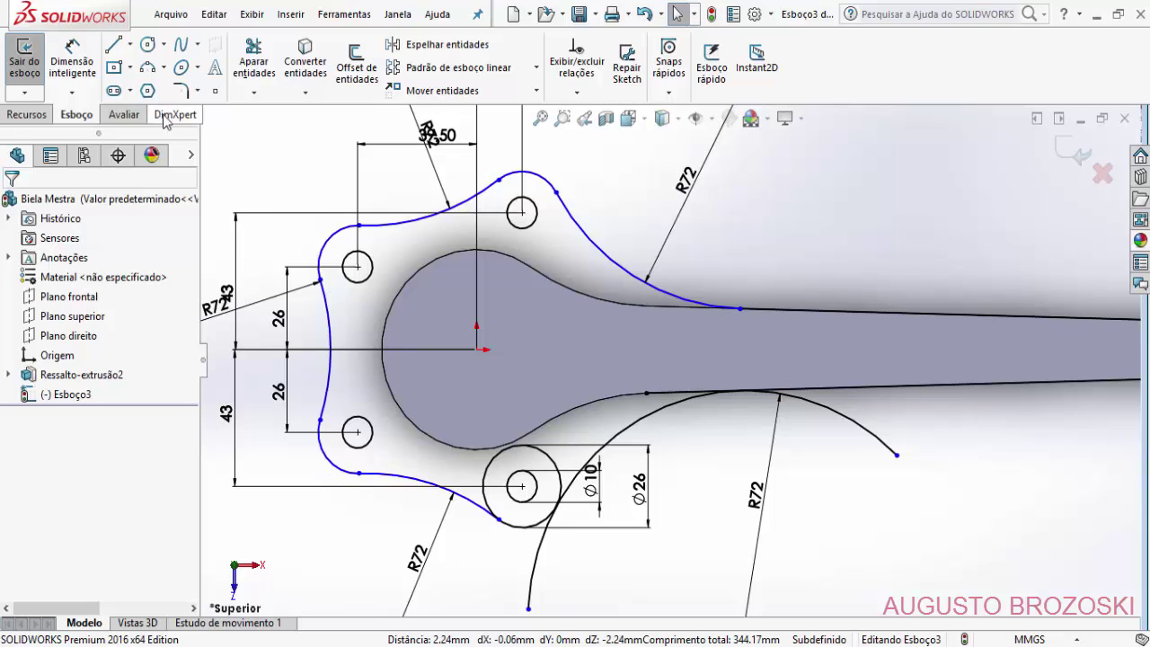
{"action": "left_click", "coordinate": [254, 56]}
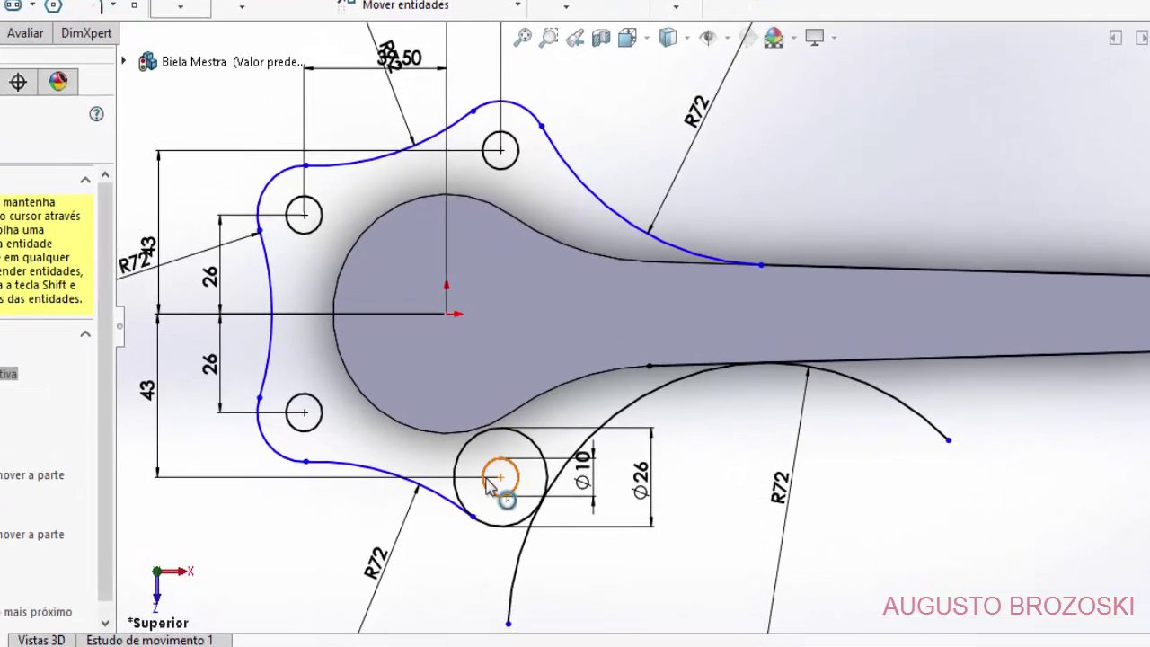
{"action": "left_click_drag", "start_coordinate": [546, 570], "coordinate": [509, 564]}
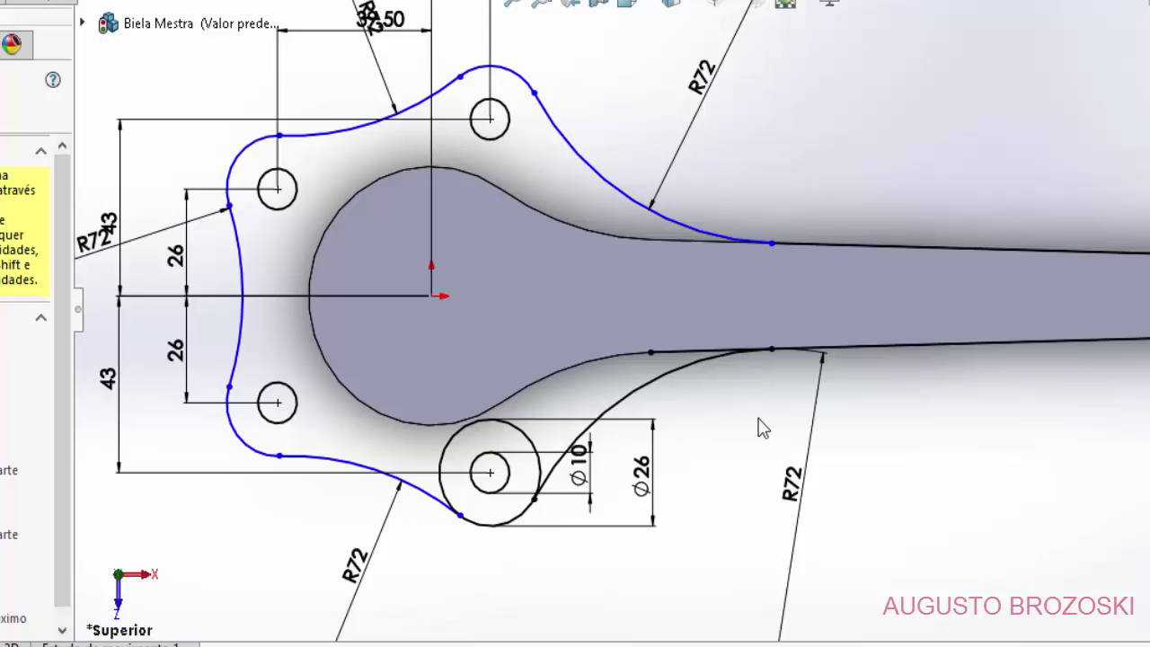
{"action": "left_click_drag", "start_coordinate": [546, 464], "coordinate": [494, 454]}
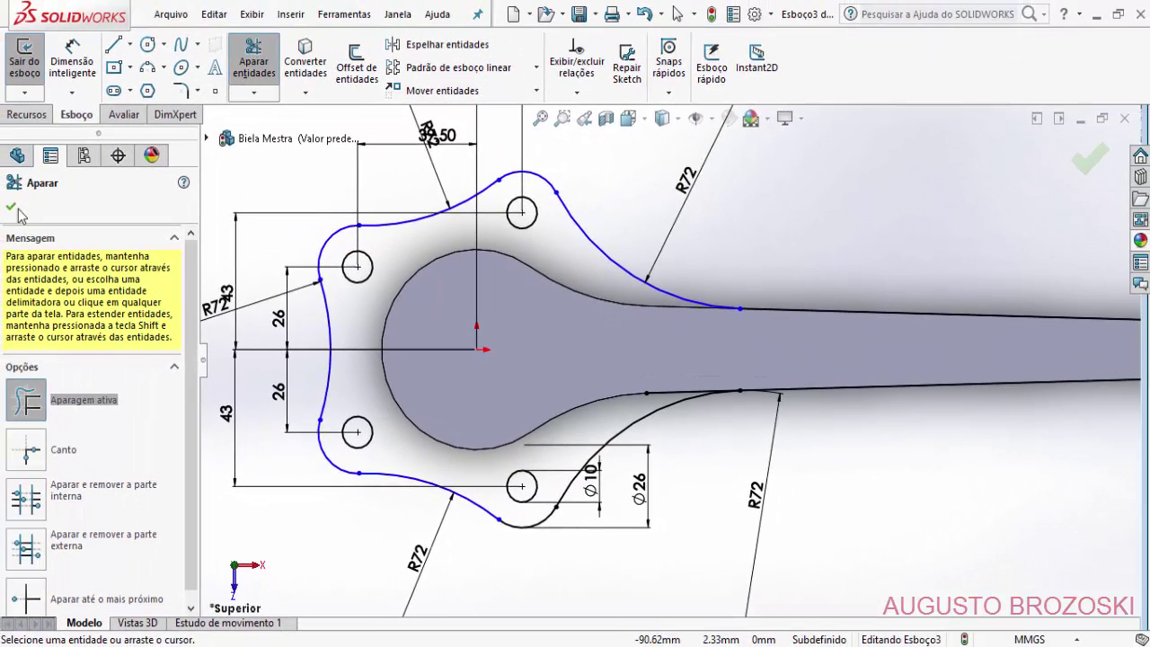
{"action": "left_click", "coordinate": [11, 208]}
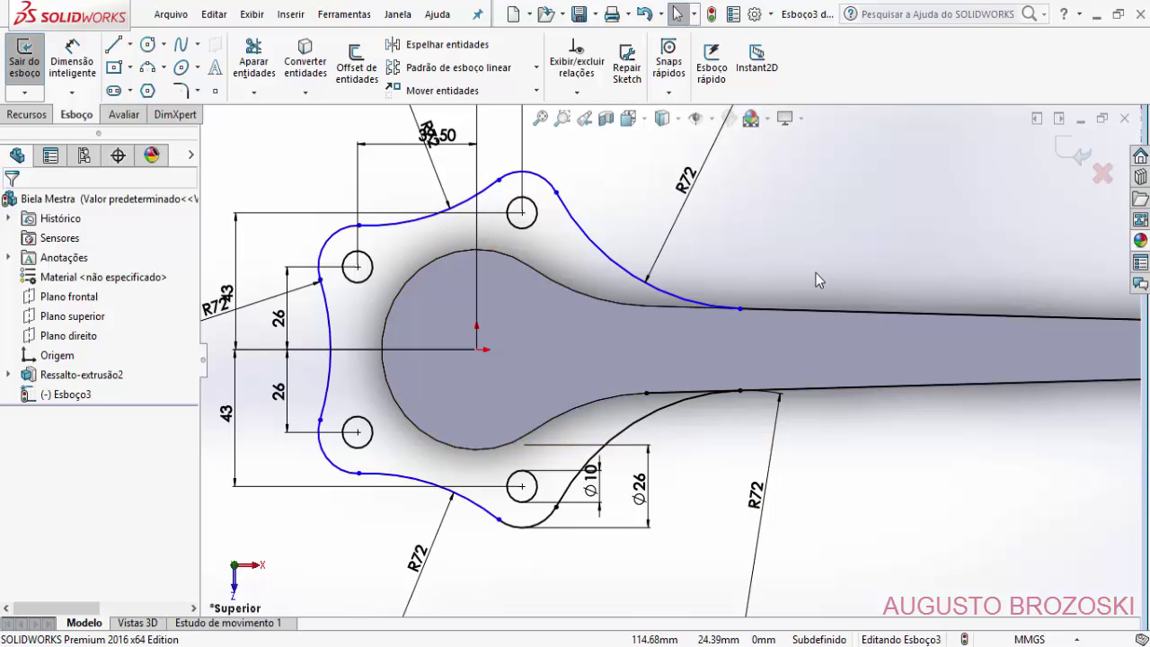
- Apply an equal curve length relation between the lower-left boss arc and the lower 26 mm boss arc
{"action": "key", "text": "f"}
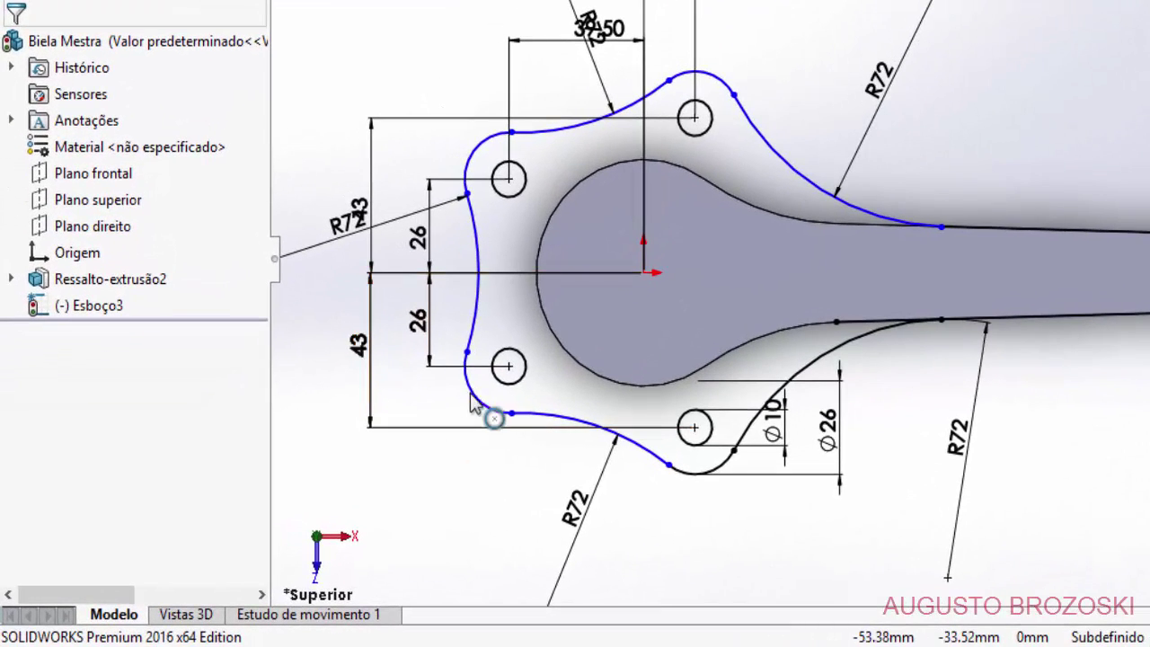
{"action": "left_click", "coordinate": [485, 406]}
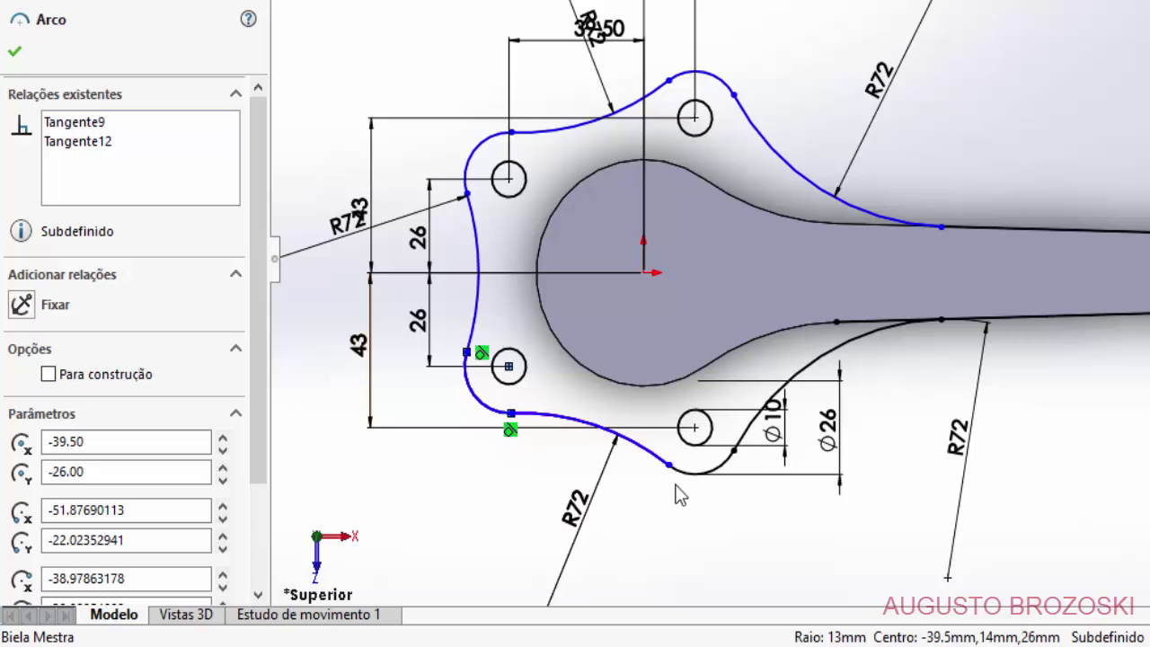
{"action": "left_click", "coordinate": [710, 470], "text": "ctrl"}
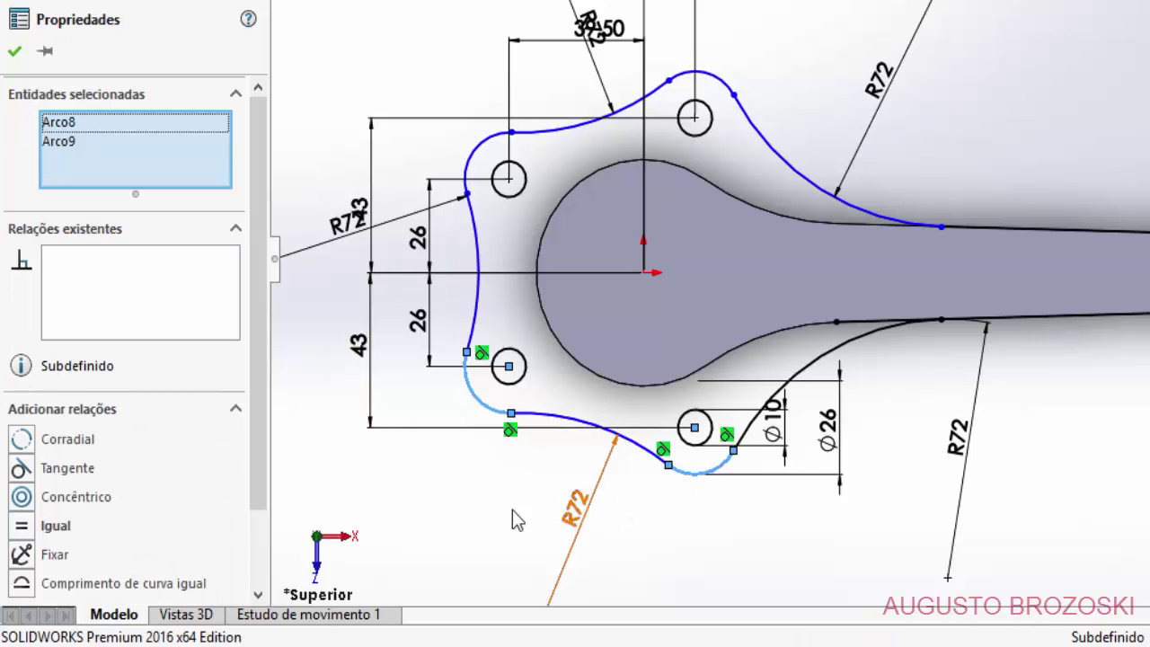
{"action": "left_click", "coordinate": [22, 584]}
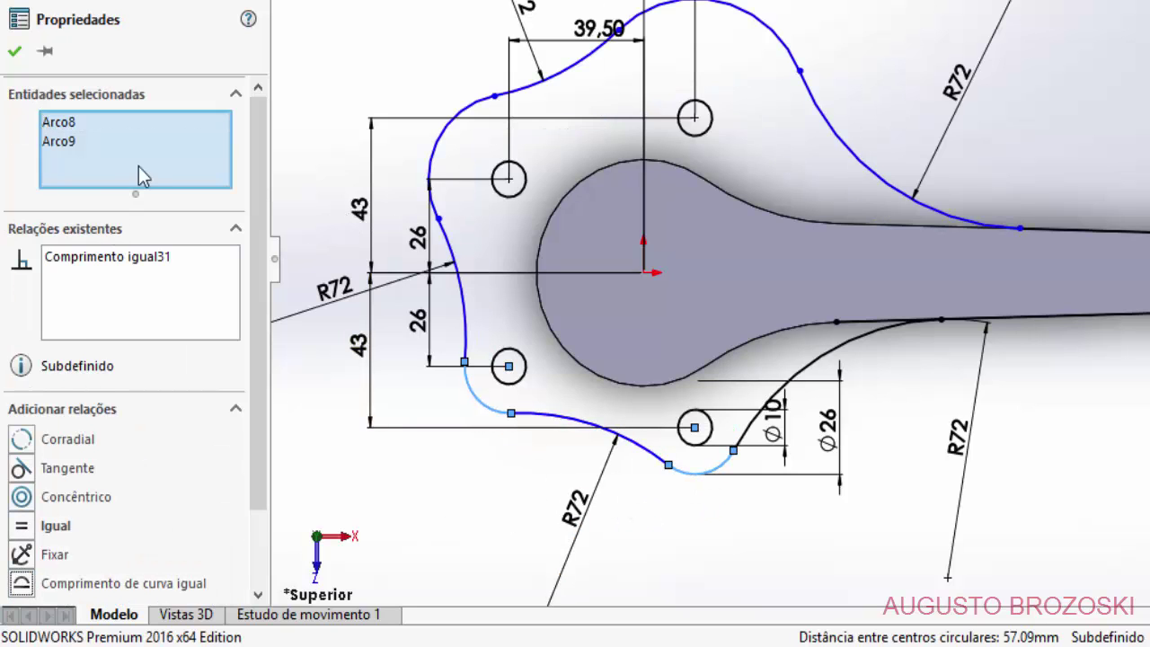
{"action": "left_click", "coordinate": [15, 53]}
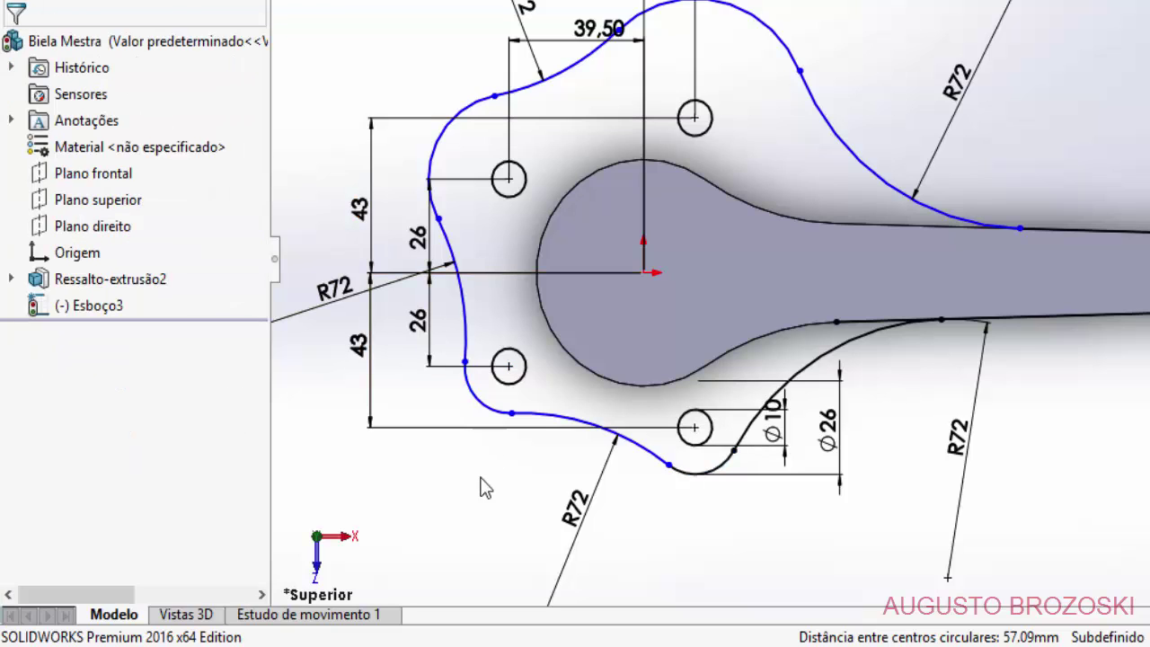
- Apply an equal curve length relation between the upper-left boss arc and the lower 26 mm boss arc
{"action": "left_click", "coordinate": [447, 136]}
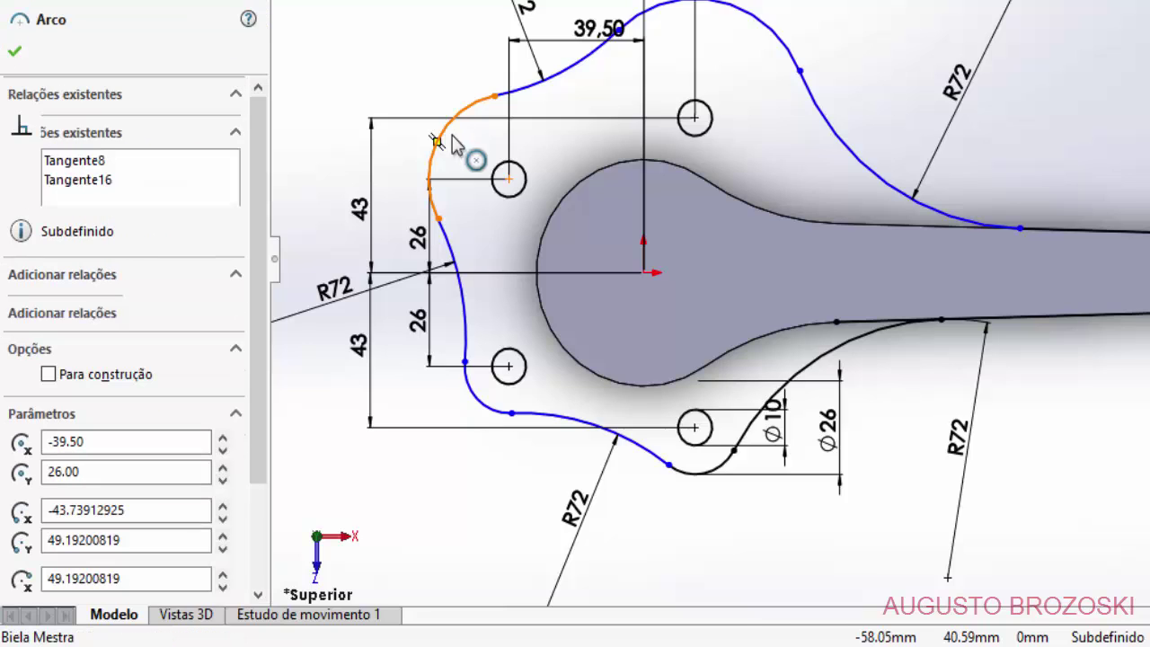
{"action": "left_click", "coordinate": [689, 476], "text": "ctrl"}
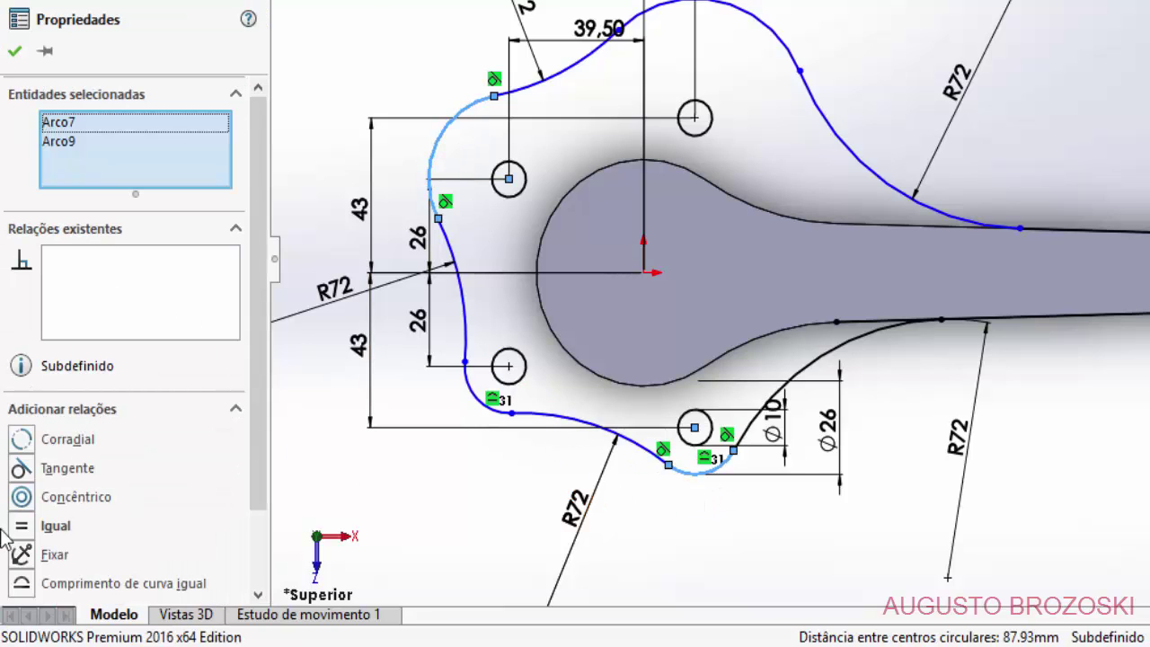
{"action": "left_click", "coordinate": [24, 583]}
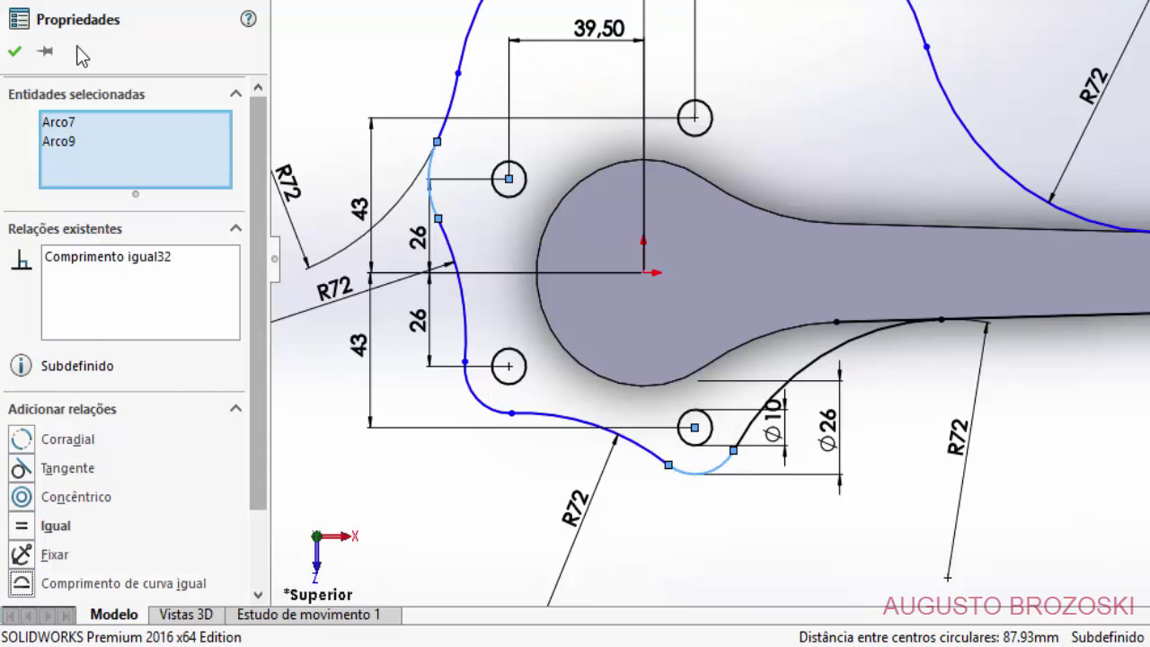
{"action": "left_click", "coordinate": [14, 52]}
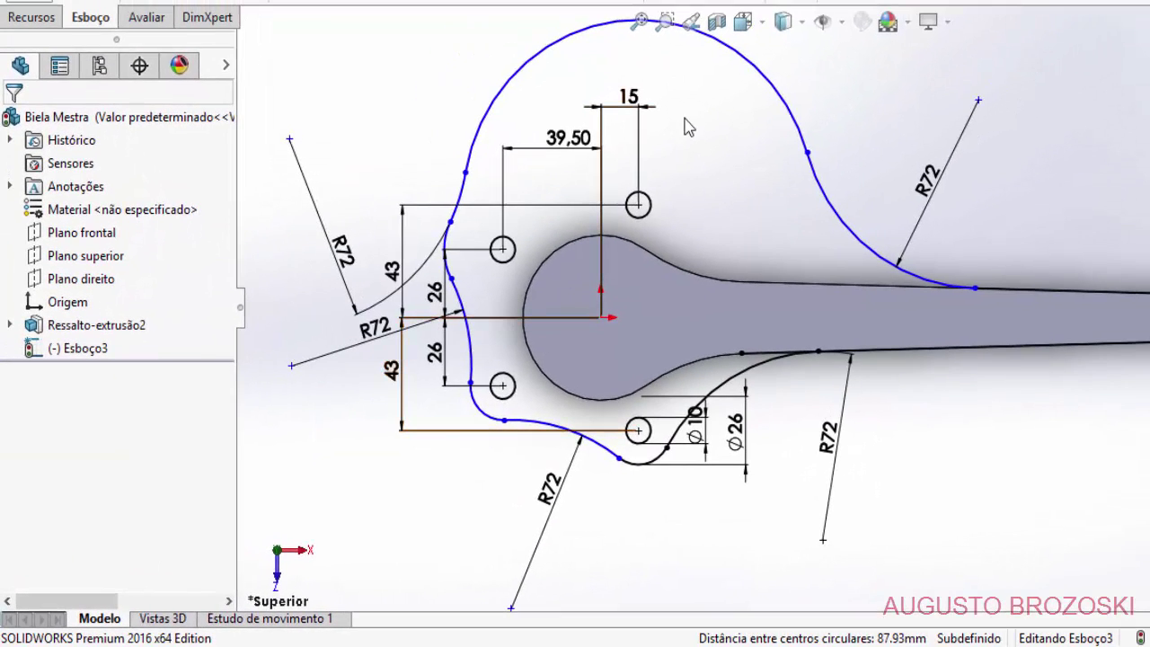
- Apply an equal curve length relation between the upper boss arc nearest the rod and the lower 26 mm boss arc
{"action": "left_click", "coordinate": [757, 77]}
{"action": "left_click", "coordinate": [647, 461], "text": "ctrl"}
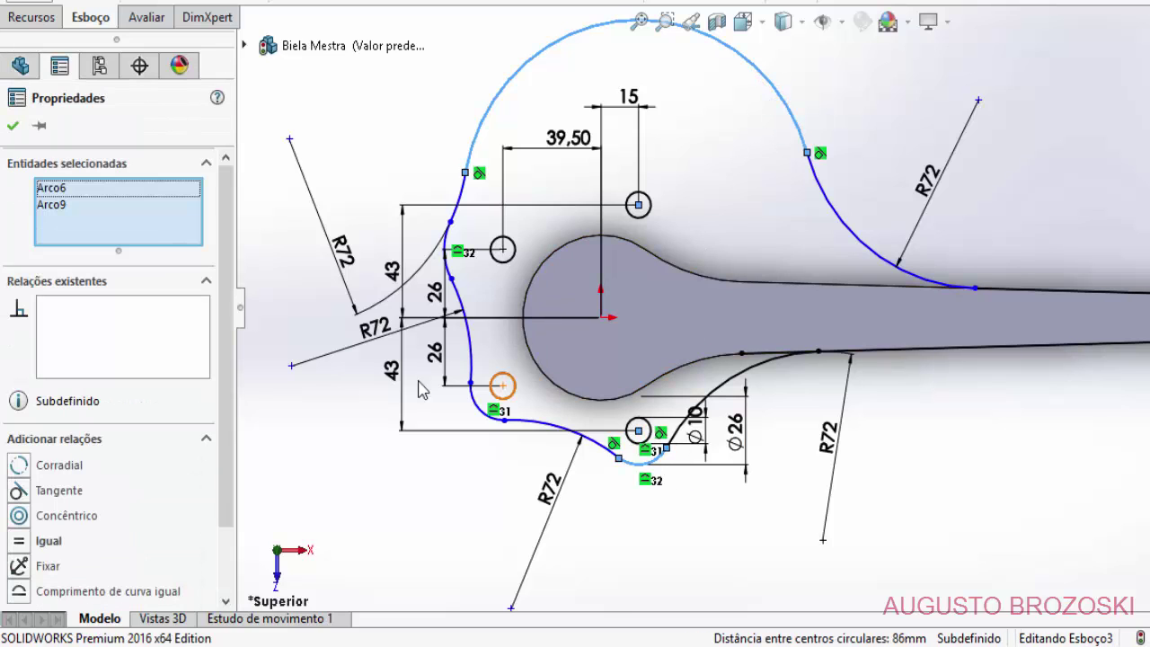
{"action": "left_click", "coordinate": [24, 592]}
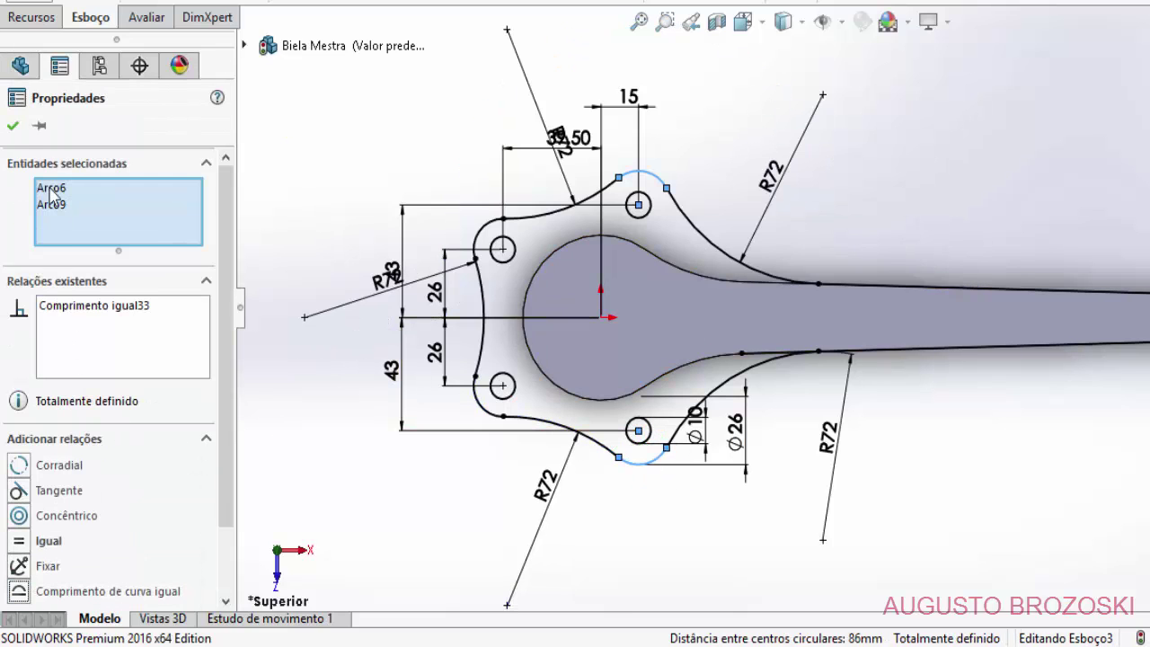
{"action": "left_click", "coordinate": [13, 126]}
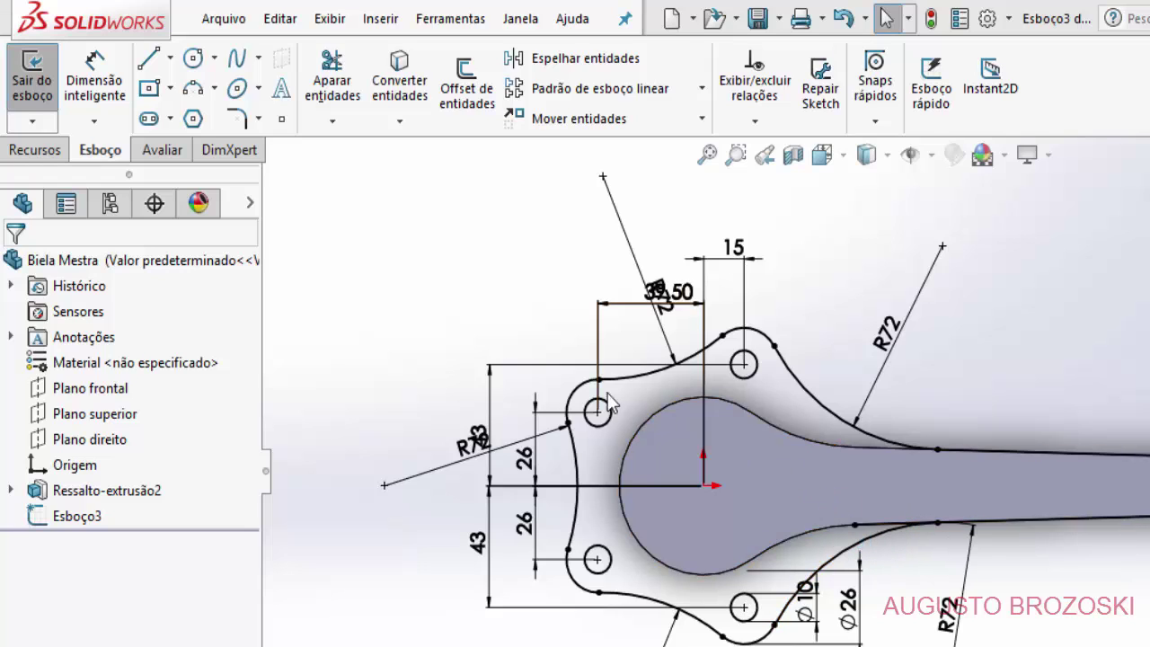
- Trim the leftover piece of the rod's lower edge line between the round body and the lower R72 arc's tangent point
{"action": "left_click", "coordinate": [330, 80]}
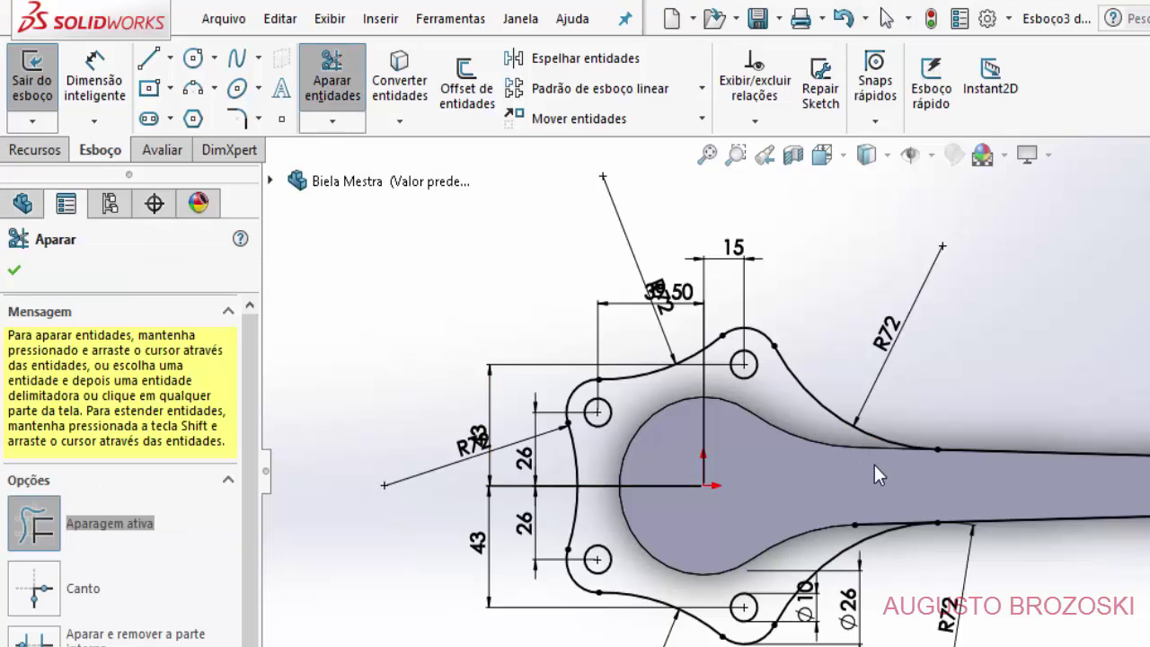
{"action": "scroll", "coordinate": [889, 509], "scroll_direction": "down", "scroll_amount": 5}
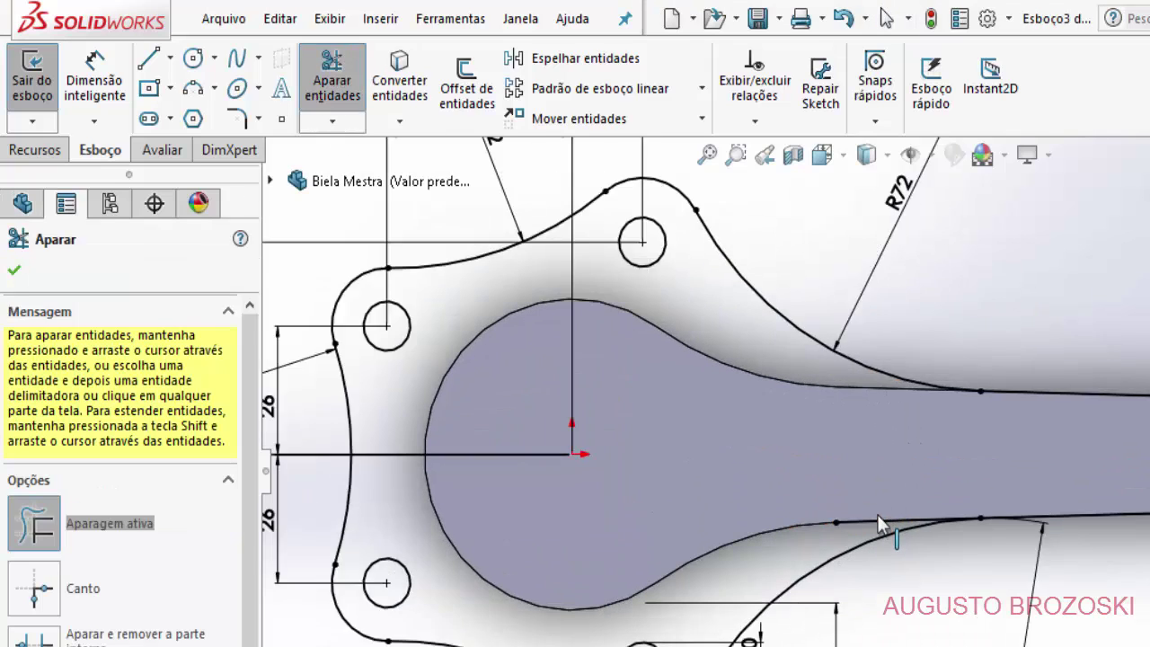
{"action": "left_click_drag", "start_coordinate": [879, 494], "coordinate": [813, 549]}
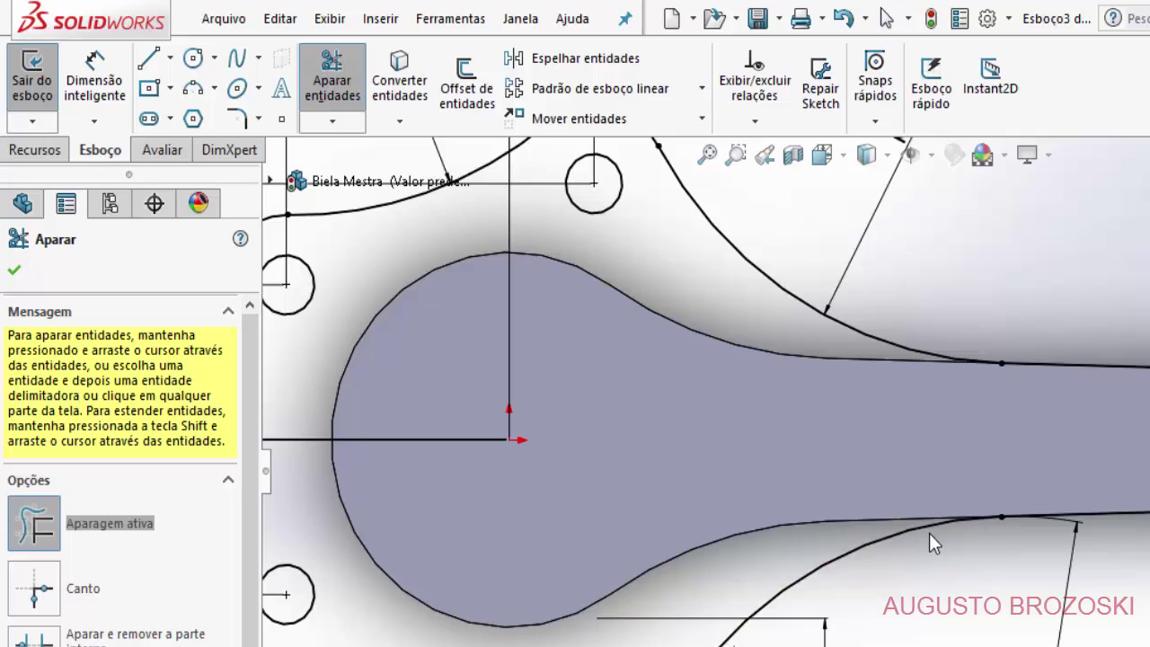
{"action": "scroll", "coordinate": [931, 537], "scroll_direction": "up", "scroll_amount": 5}
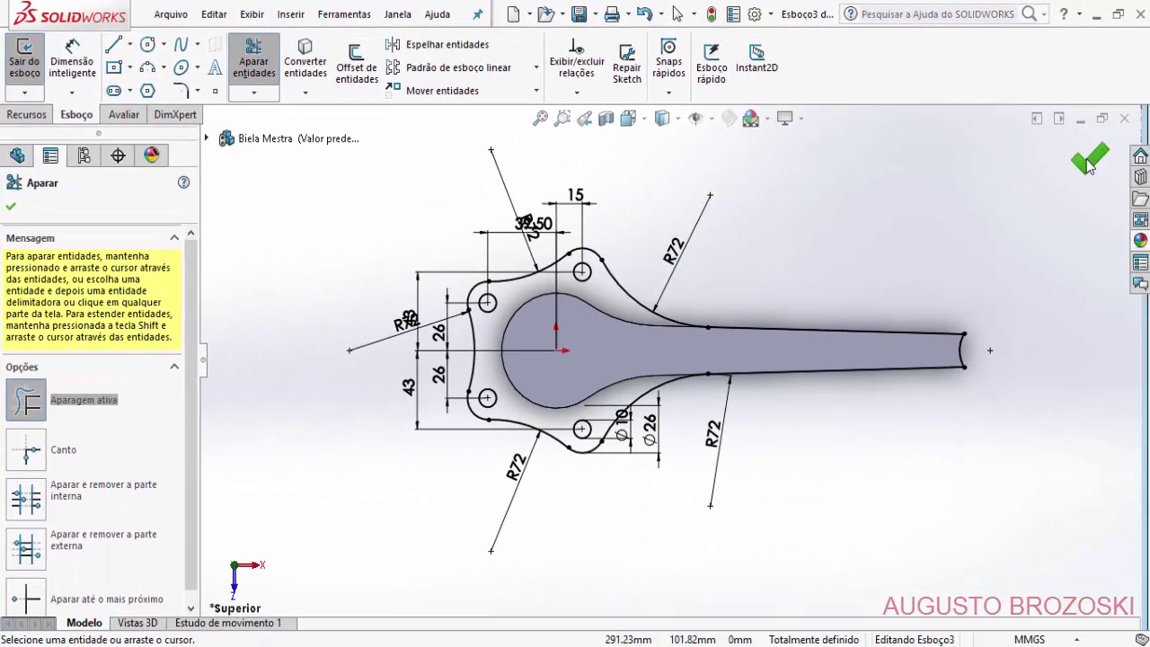
{"action": "left_click", "coordinate": [1089, 160]}
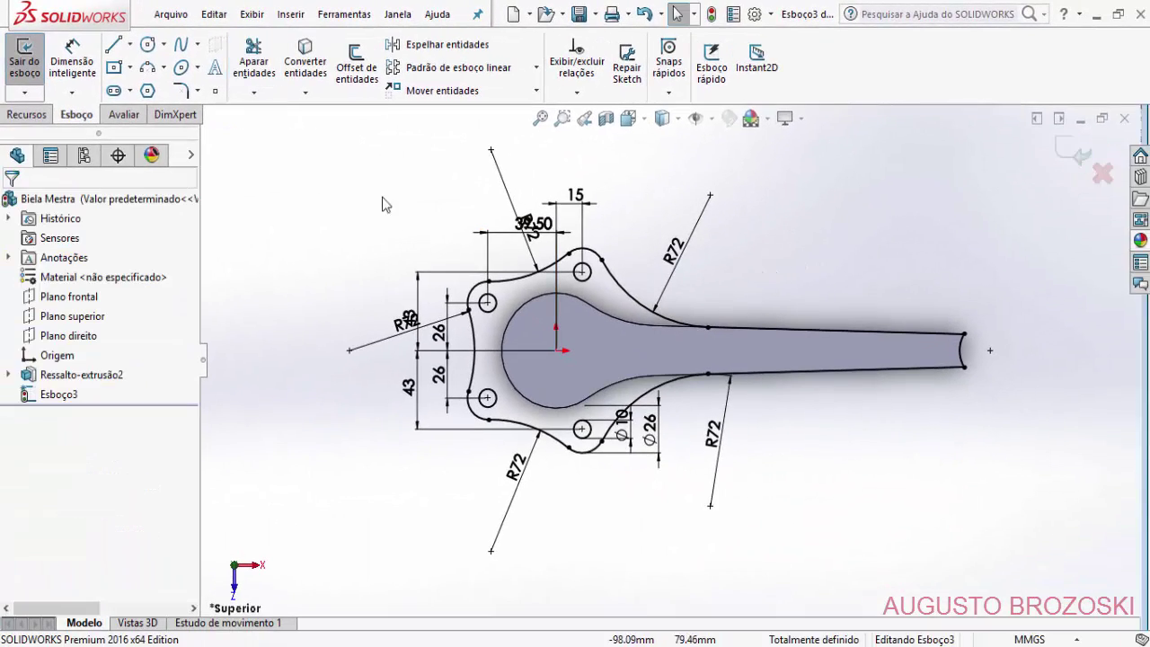
- Show the model in trimetric view and exit the finished profile sketch
{"action": "left_click", "coordinate": [628, 118]}
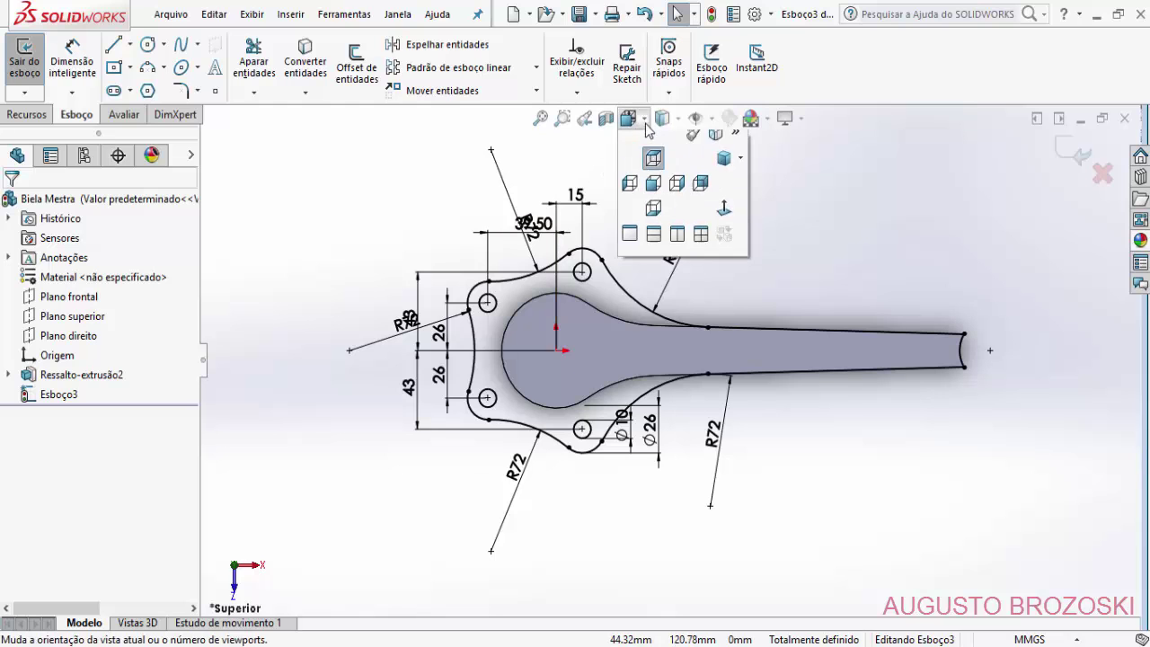
{"action": "left_click", "coordinate": [724, 169]}
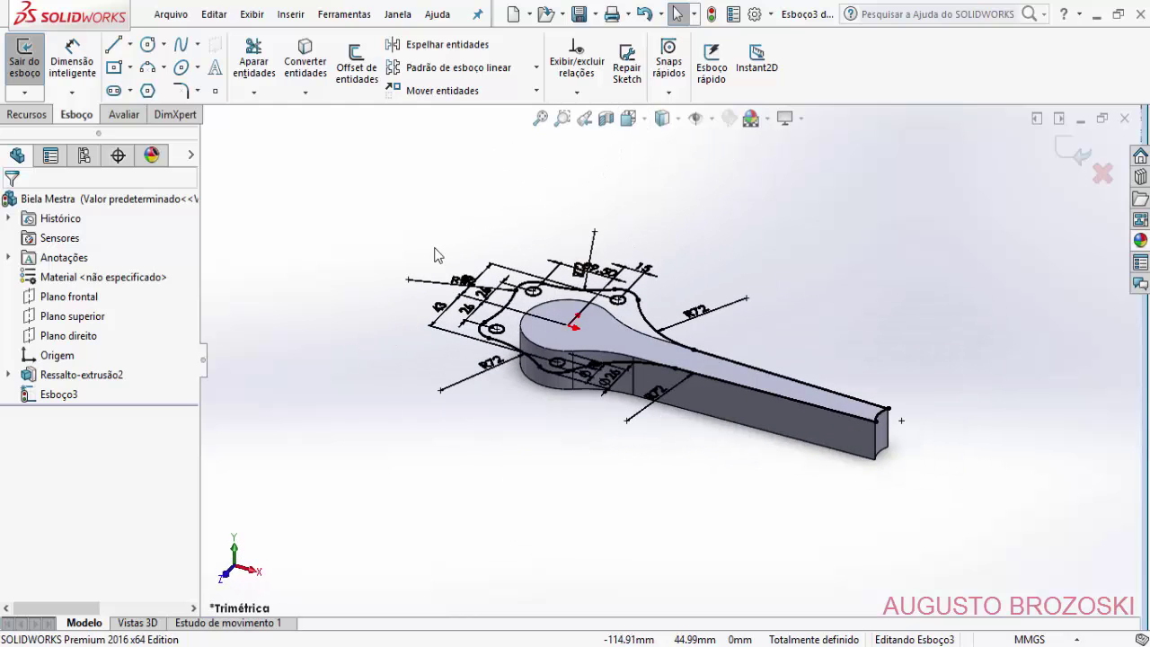
{"action": "left_click", "coordinate": [26, 115]}
{"action": "left_click", "coordinate": [1067, 153]}
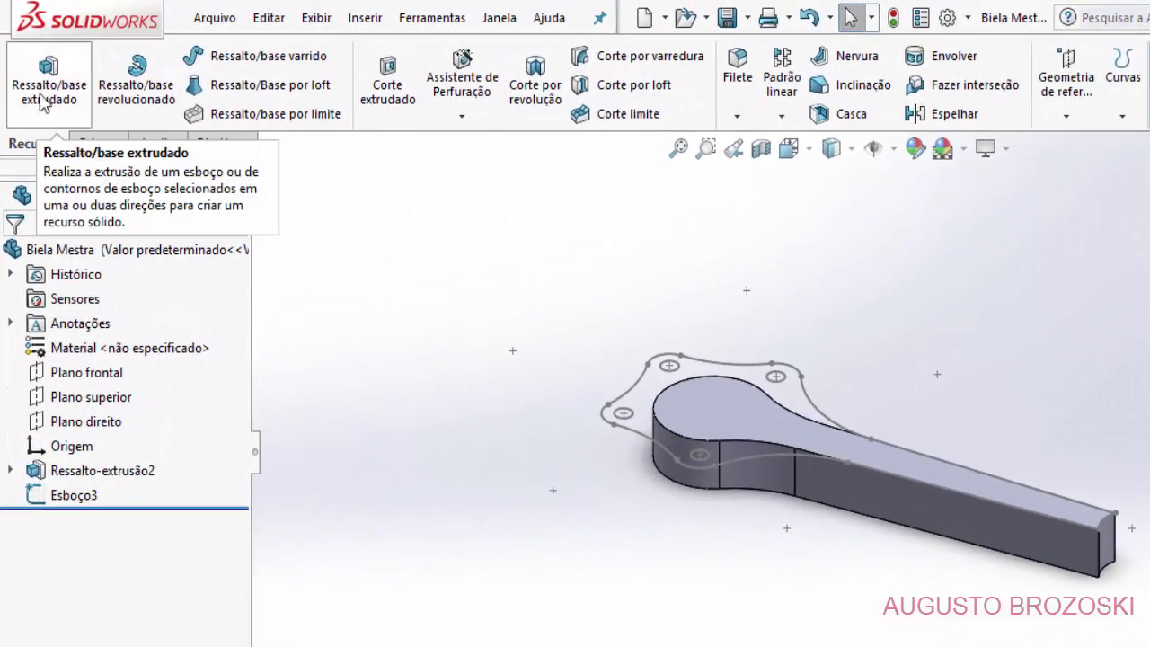
- Start a boss extrusion of the outer profile contour and check the flange thickness in the Biela Mestra PDF drawing in Acrobat Reader
{"action": "left_click", "coordinate": [46, 85]}
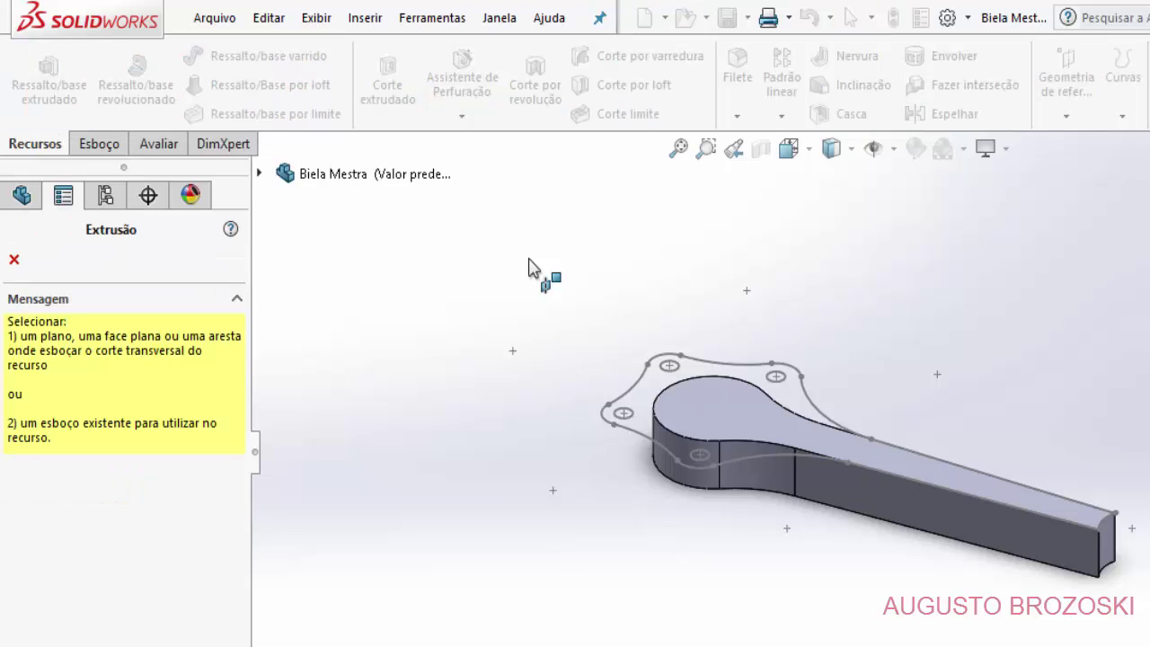
{"action": "left_click", "coordinate": [641, 396]}
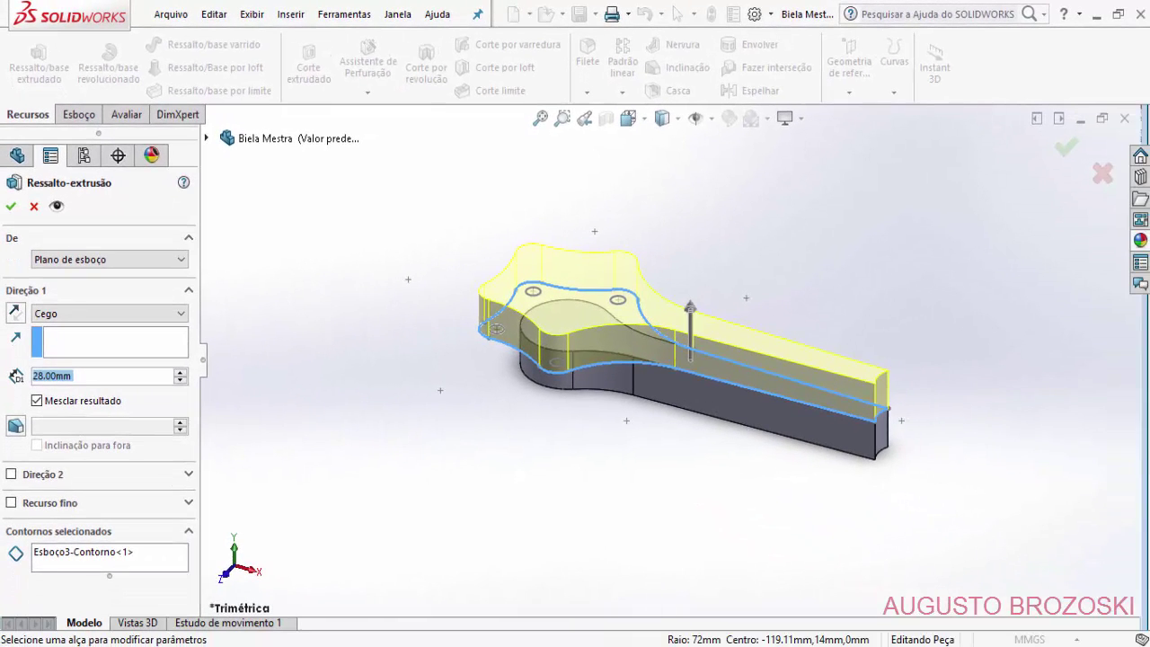
{"action": "mouse_move", "coordinate": [692, 643]}
{"action": "left_click", "coordinate": [720, 610]}
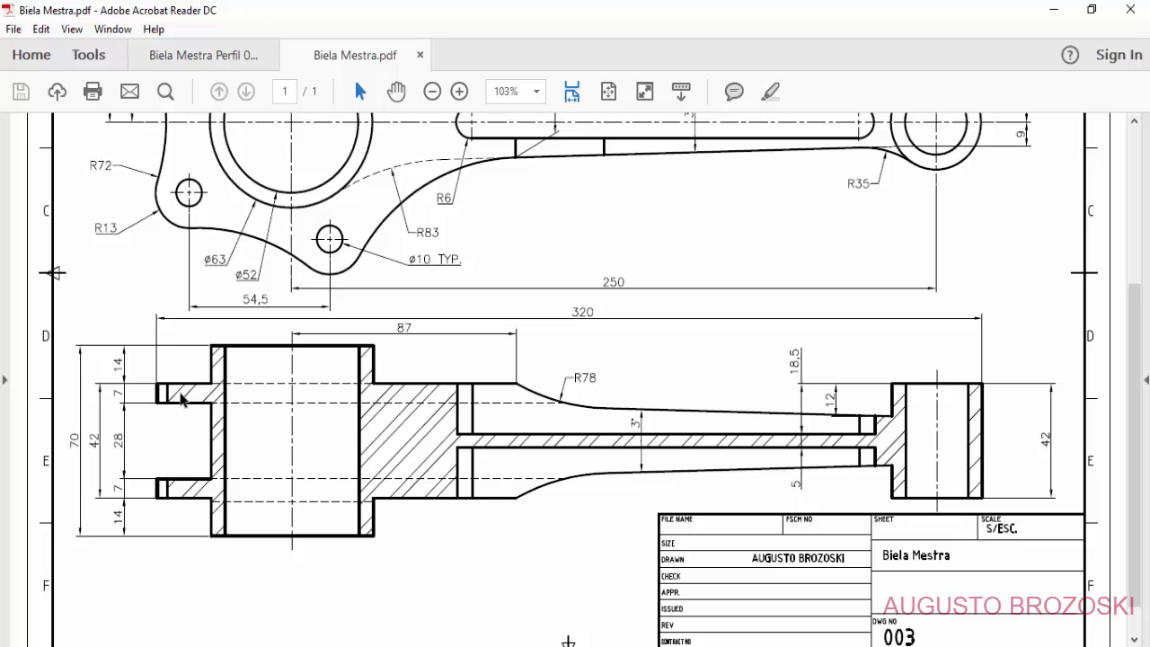
{"action": "left_click", "coordinate": [1054, 9]}
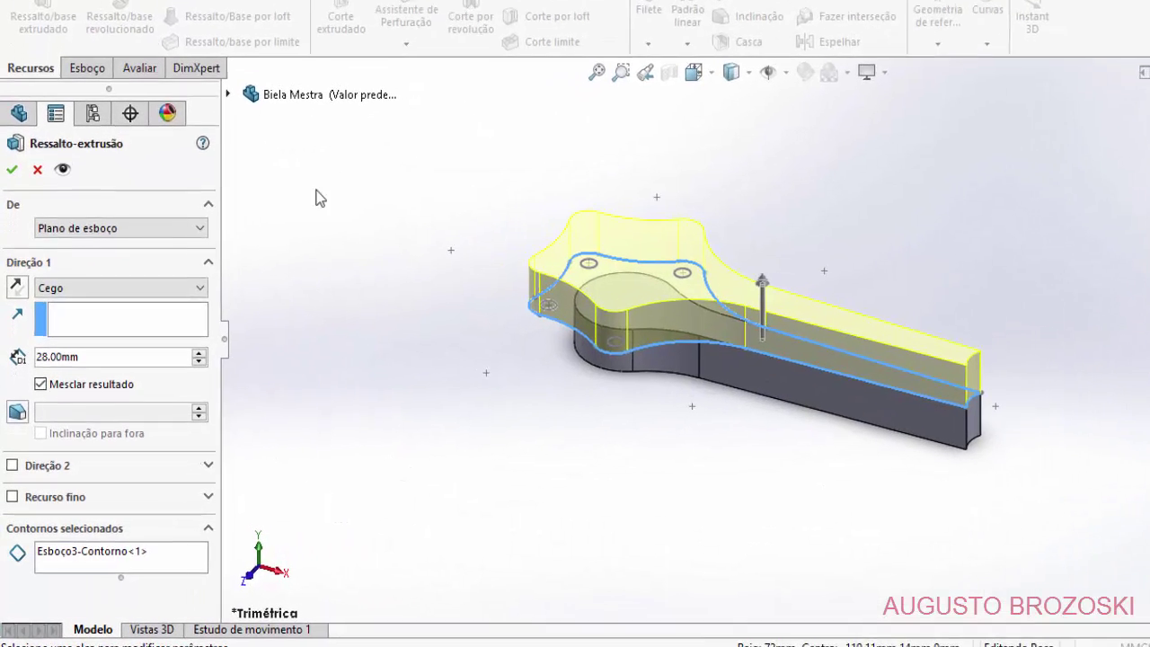
- Set the extrusion's blind depth to 7 mm
{"action": "double_click", "coordinate": [107, 345]}
{"action": "left_click_drag", "start_coordinate": [107, 345], "coordinate": [16, 358]}
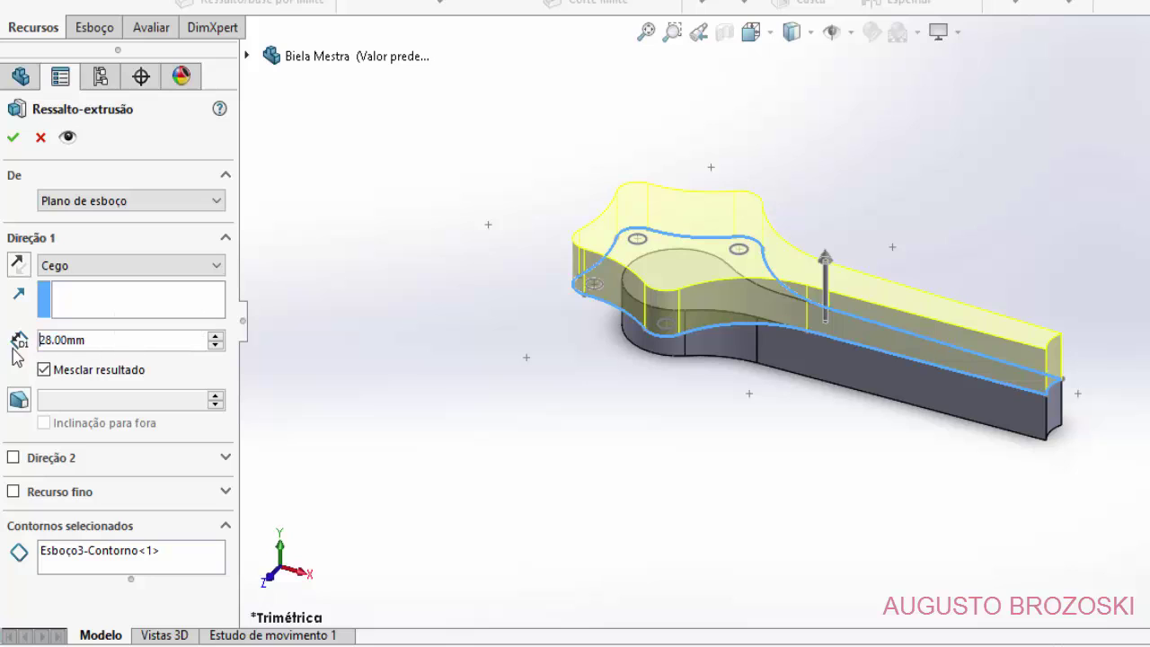
{"action": "double_click", "coordinate": [106, 344]}
{"action": "type", "text": "7"}
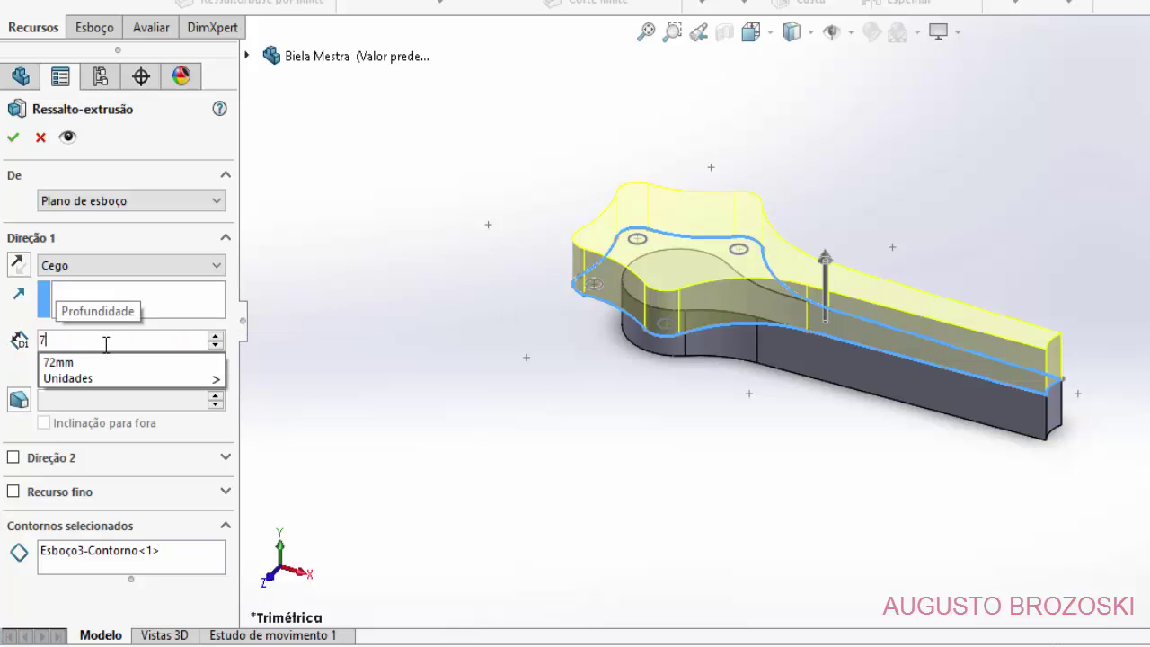
{"action": "key", "text": "Return"}
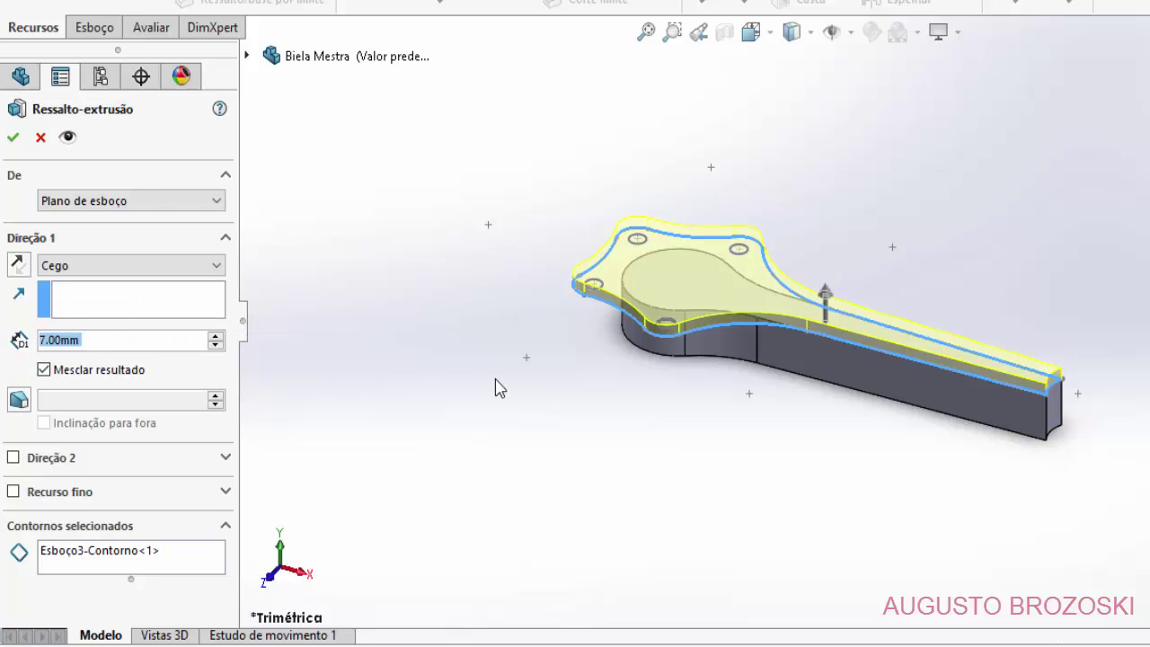
- Add the four small hole circles to the extrusion's selected contours and complete the boss extrusion
{"action": "scroll", "coordinate": [643, 273], "scroll_direction": "down", "scroll_amount": 3}
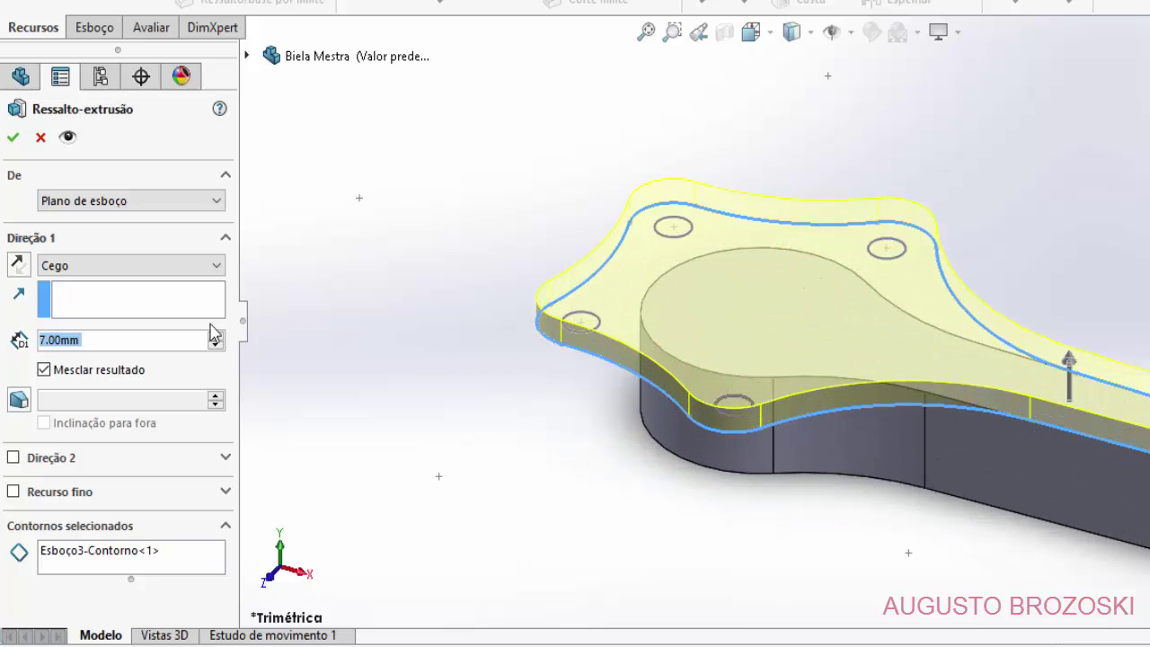
{"action": "left_click", "coordinate": [172, 568]}
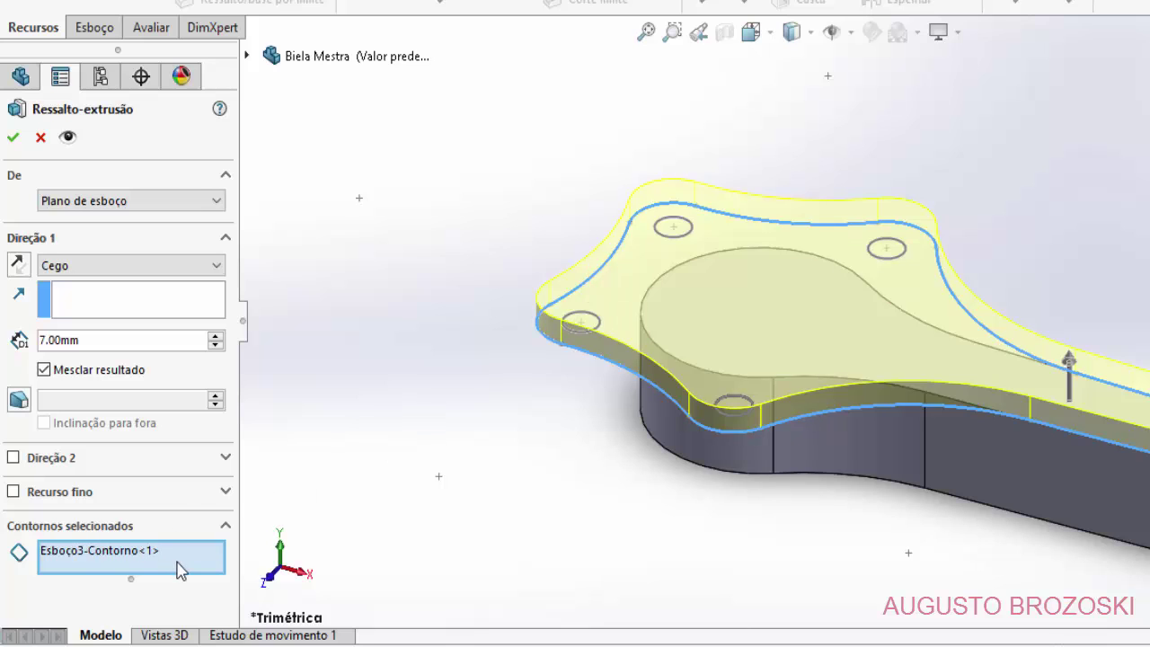
{"action": "left_click", "coordinate": [672, 234]}
{"action": "left_click", "coordinate": [713, 392]}
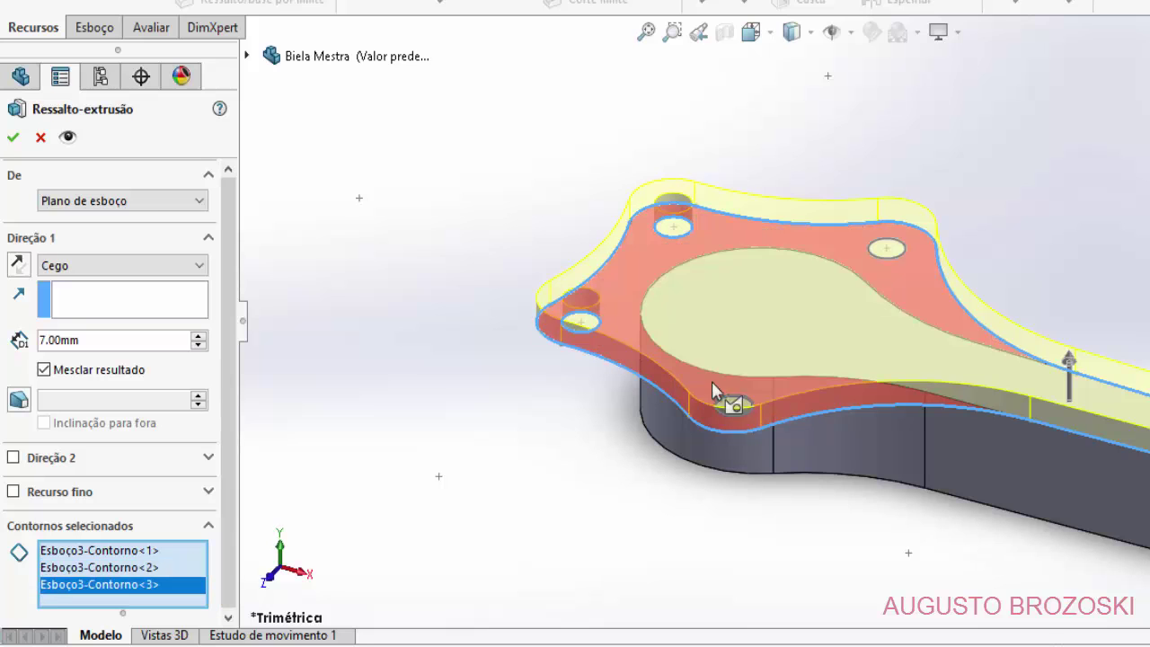
{"action": "left_click", "coordinate": [733, 406]}
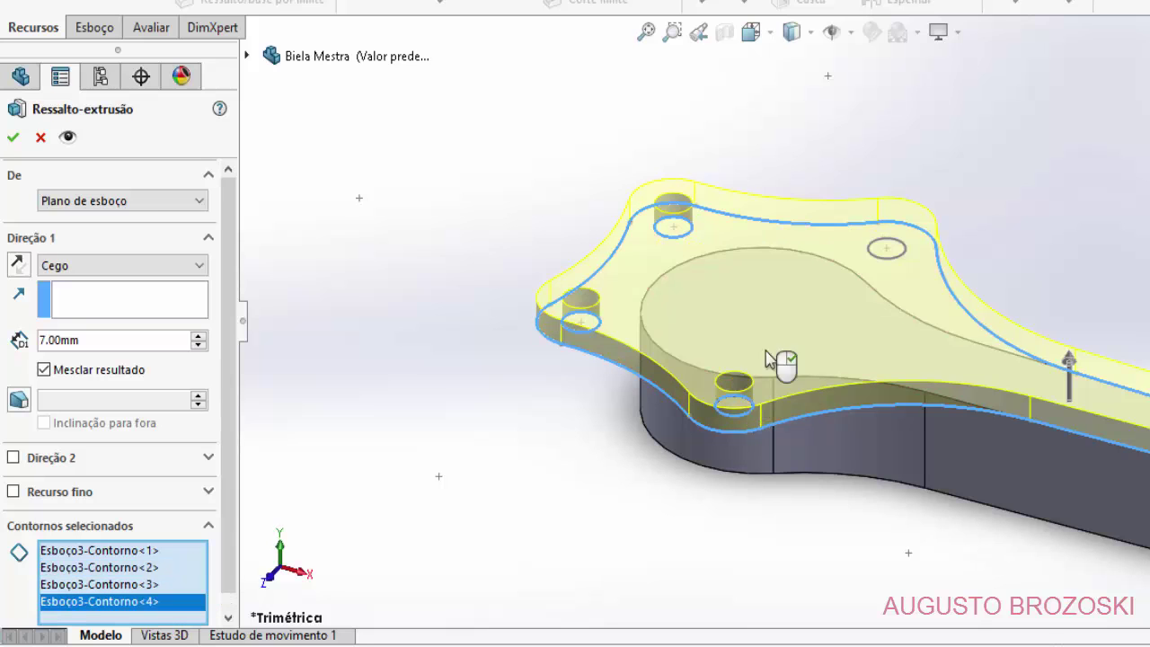
{"action": "left_click", "coordinate": [886, 252]}
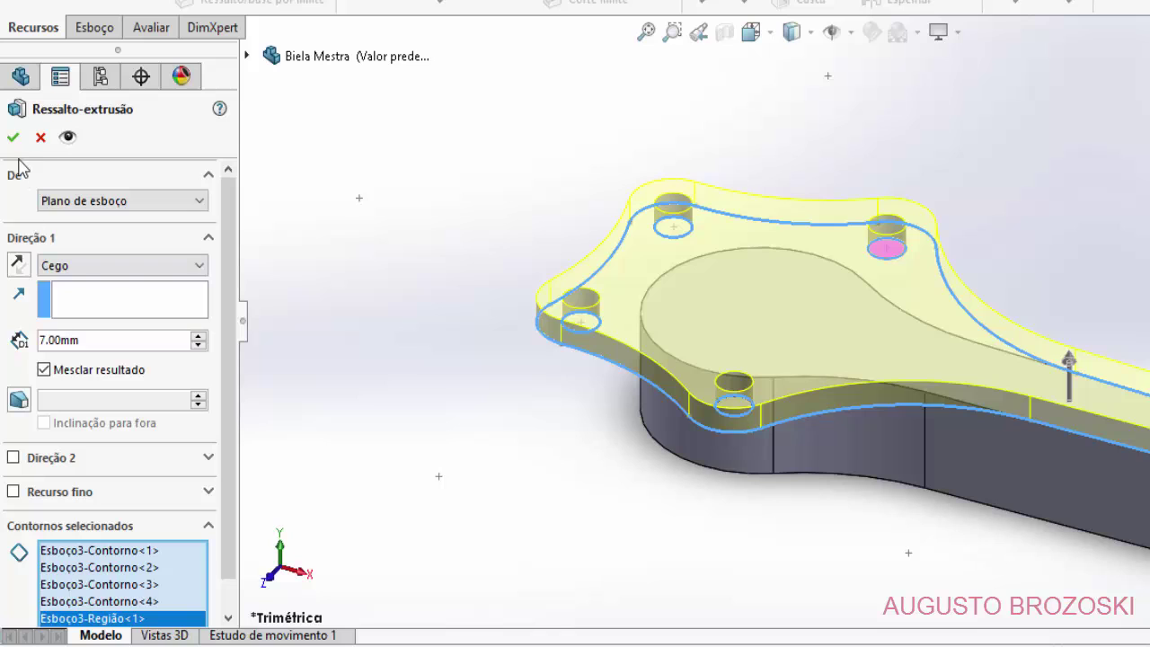
{"action": "key", "text": "Return"}
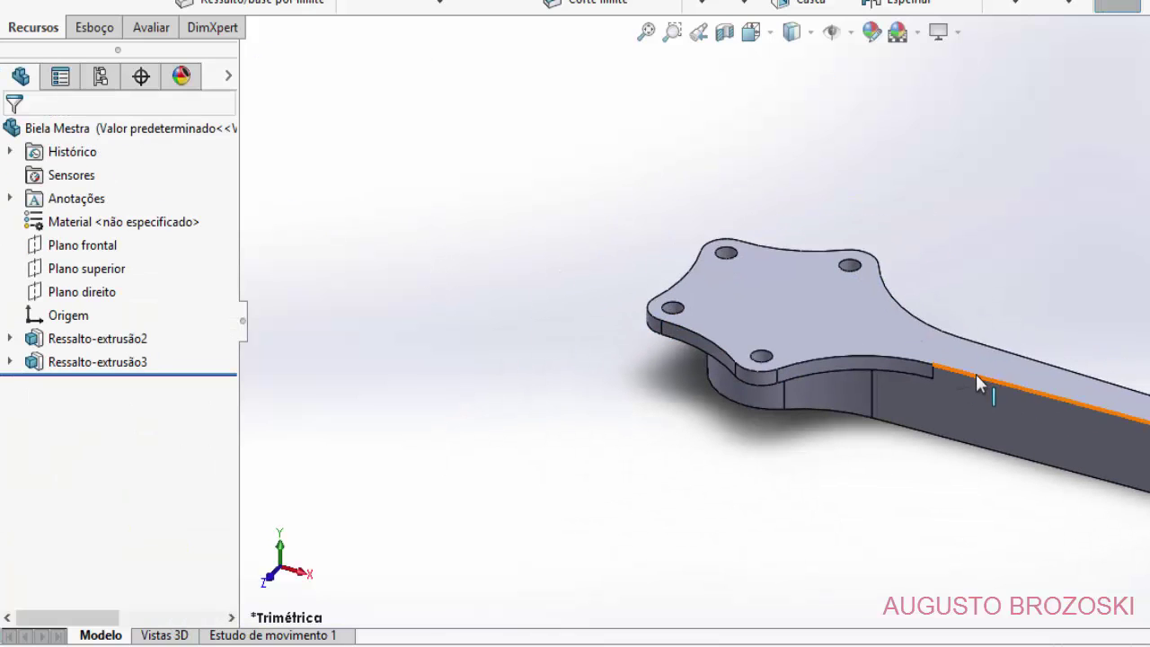
- Fit the whole rod in the view and save the part
{"action": "scroll", "coordinate": [975, 373], "scroll_direction": "down", "scroll_amount": 1}
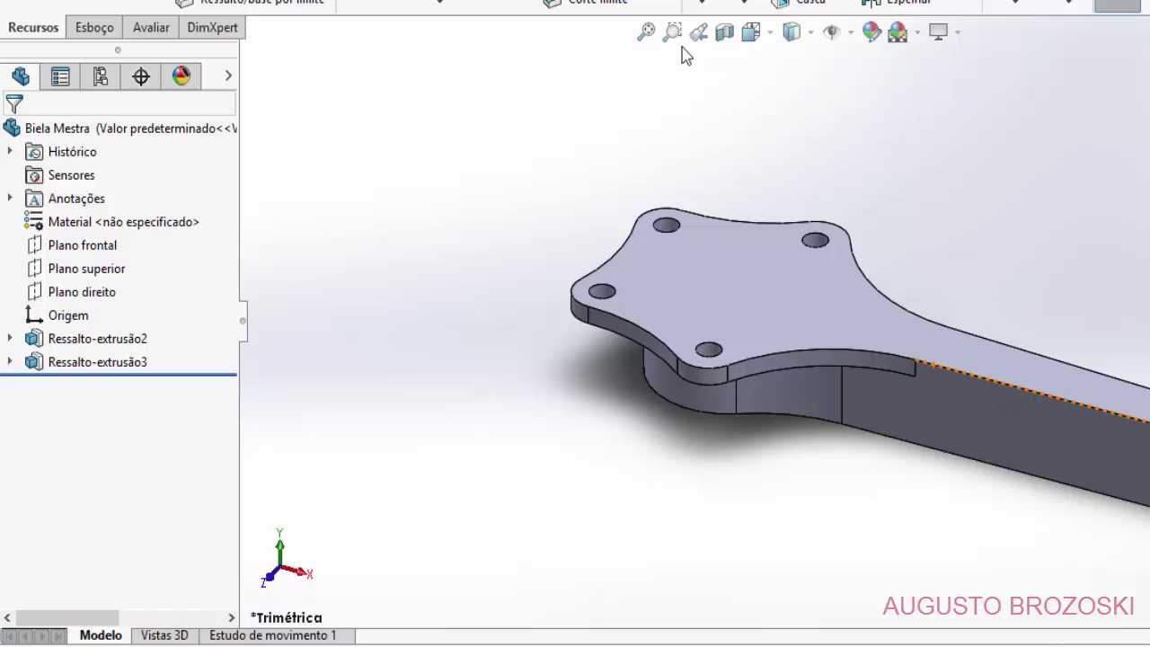
{"action": "left_click", "coordinate": [646, 32]}
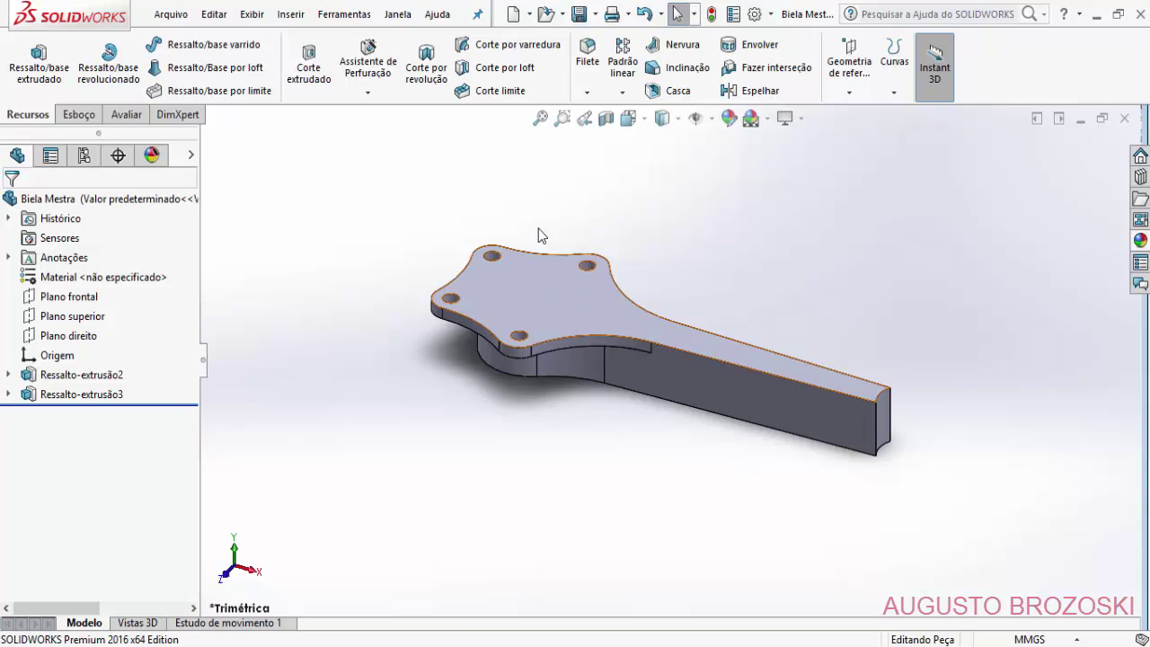
{"action": "left_click", "coordinate": [579, 13]}
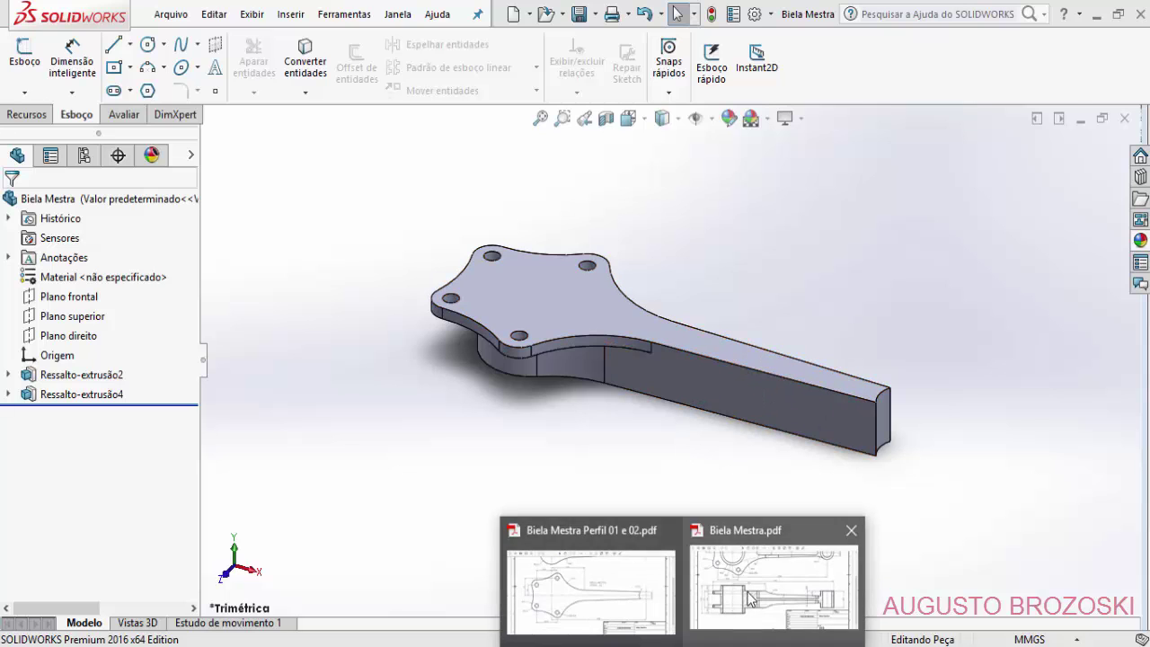
- Check the side-view dimensions in the Biela Mestra PDF in Acrobat Reader, and start a SOLIDWORKS sketch on the front plane (Plano frontal)
{"action": "left_click", "coordinate": [757, 543]}
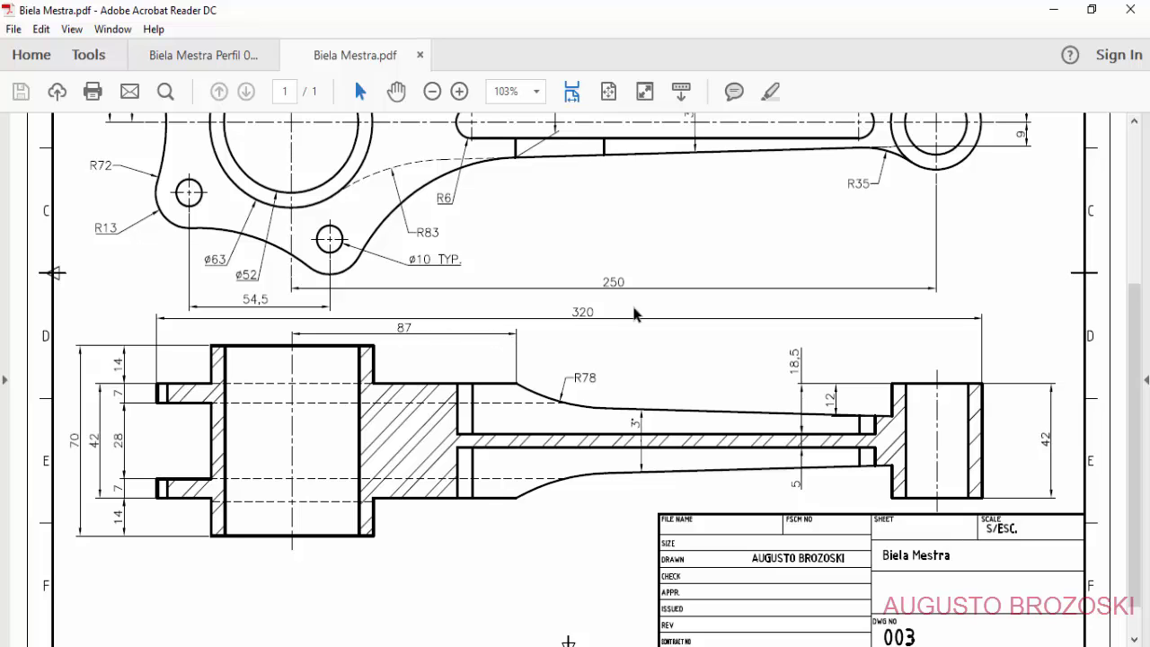
{"action": "left_click", "coordinate": [1054, 10]}
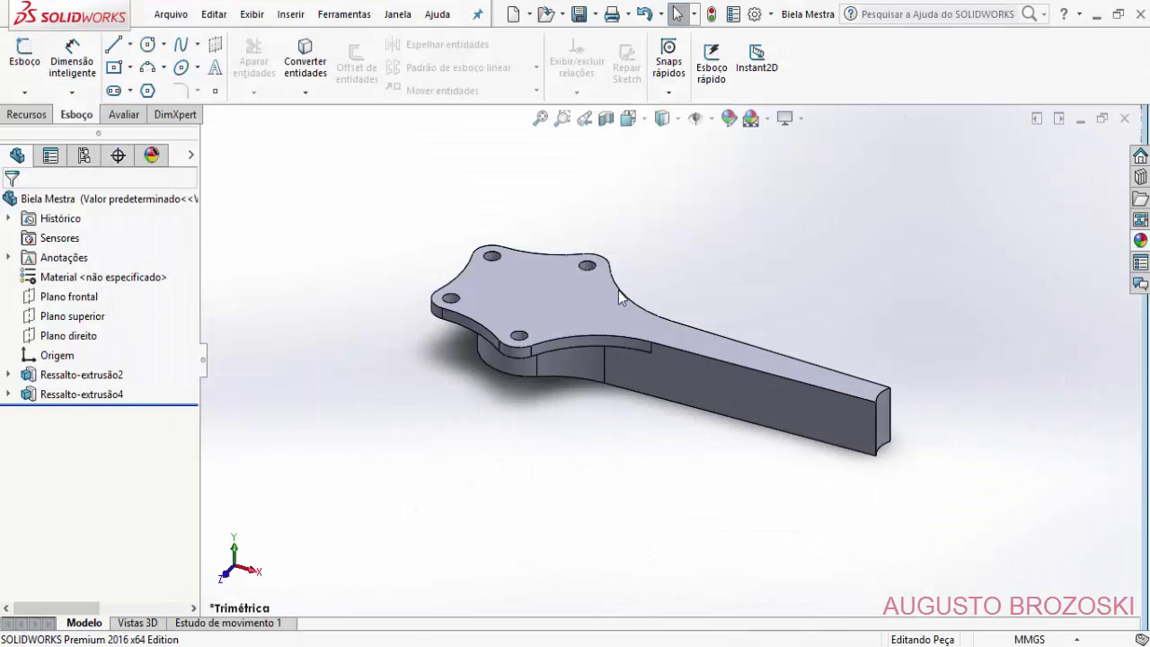
{"action": "left_click", "coordinate": [25, 61]}
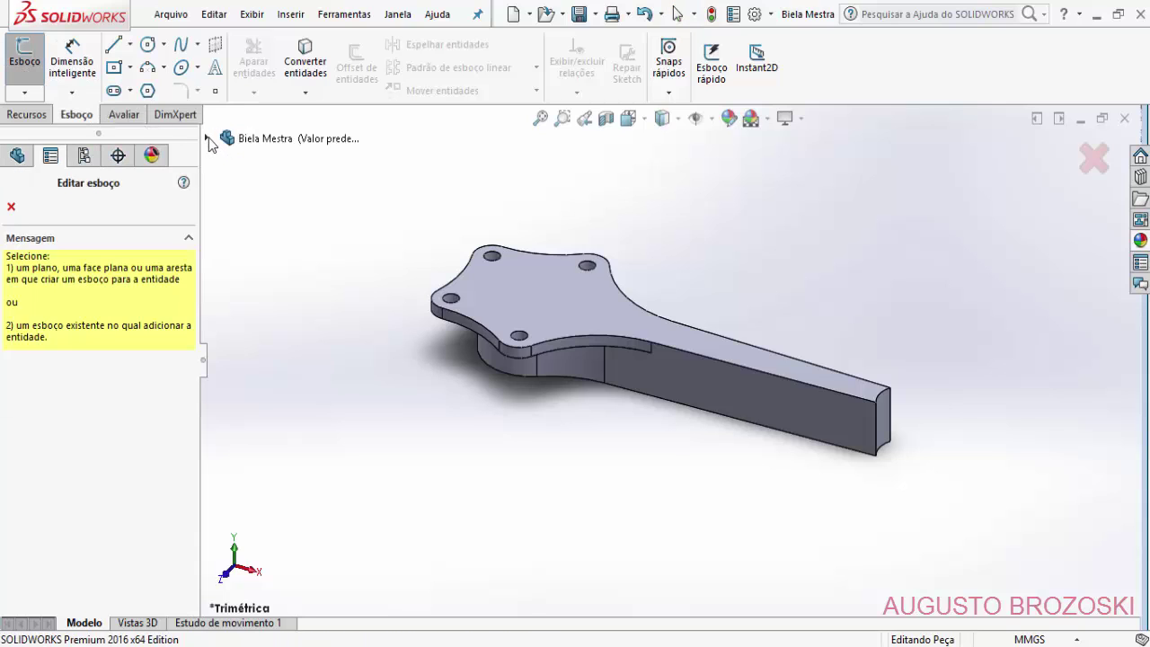
{"action": "left_click", "coordinate": [208, 137]}
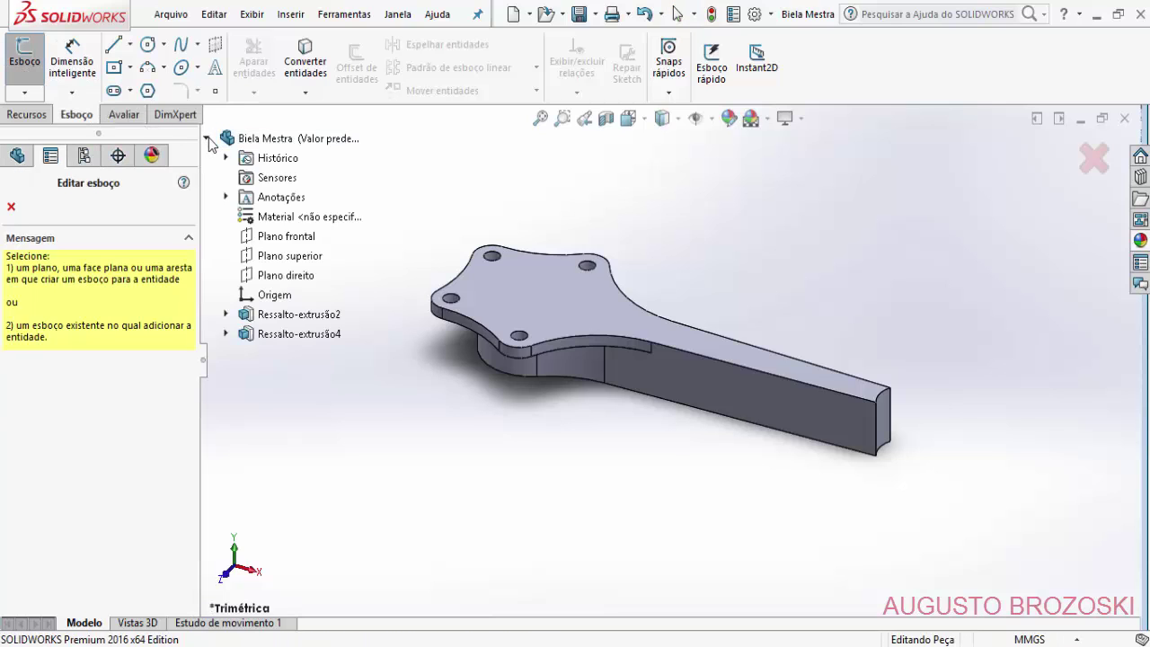
{"action": "left_click", "coordinate": [284, 236]}
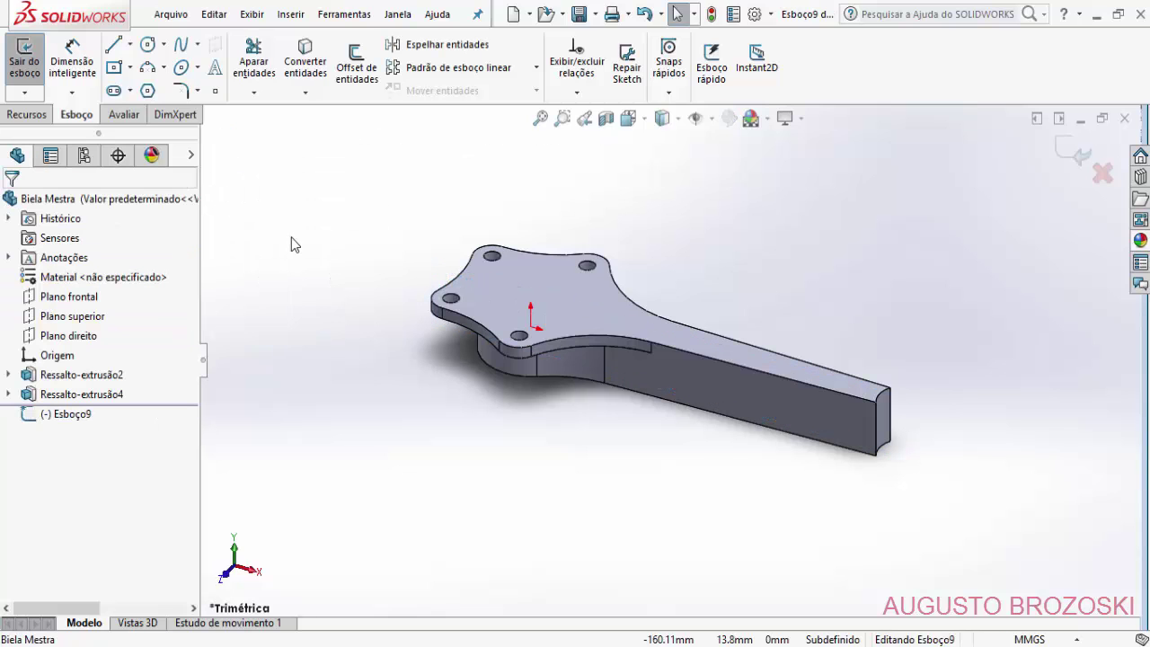
- Section the model view along the front plane (Plano frontal) and orient the view normal to the sketch
{"action": "left_click", "coordinate": [606, 120]}
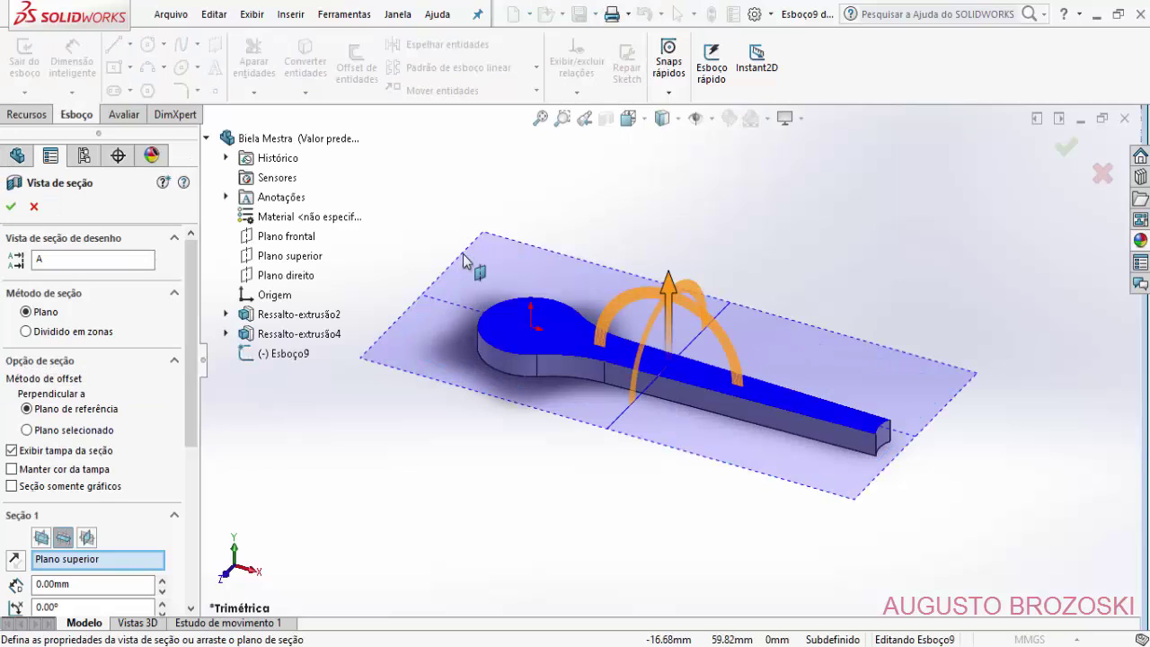
{"action": "left_click", "coordinate": [42, 537]}
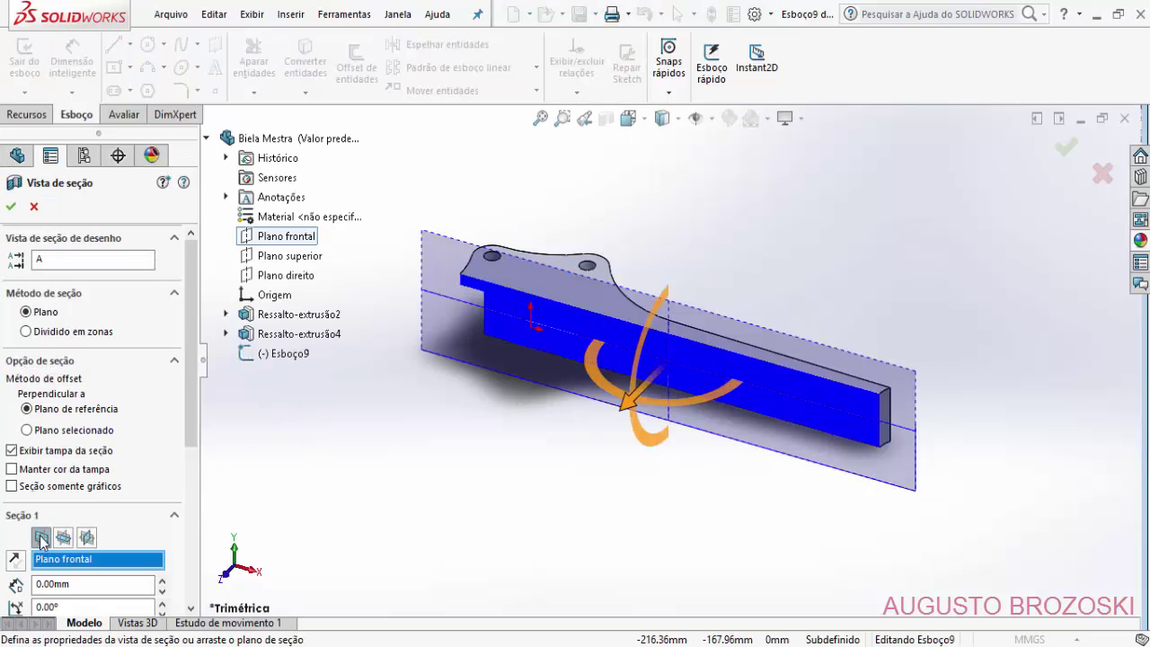
{"action": "left_click", "coordinate": [10, 208]}
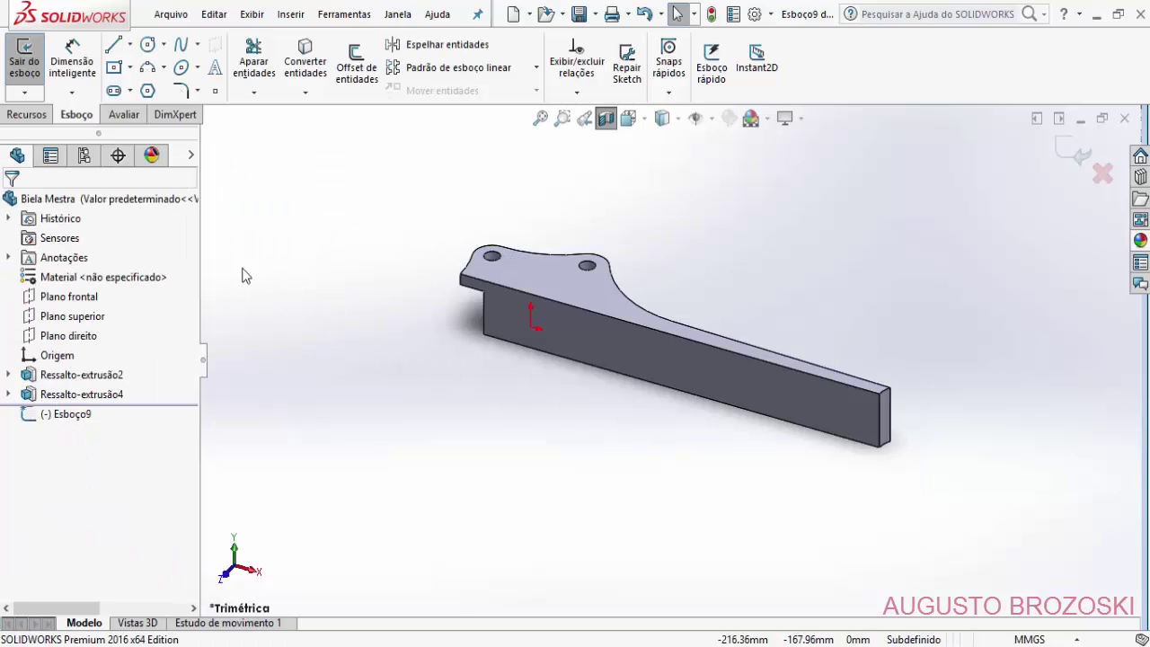
{"action": "left_click", "coordinate": [643, 122]}
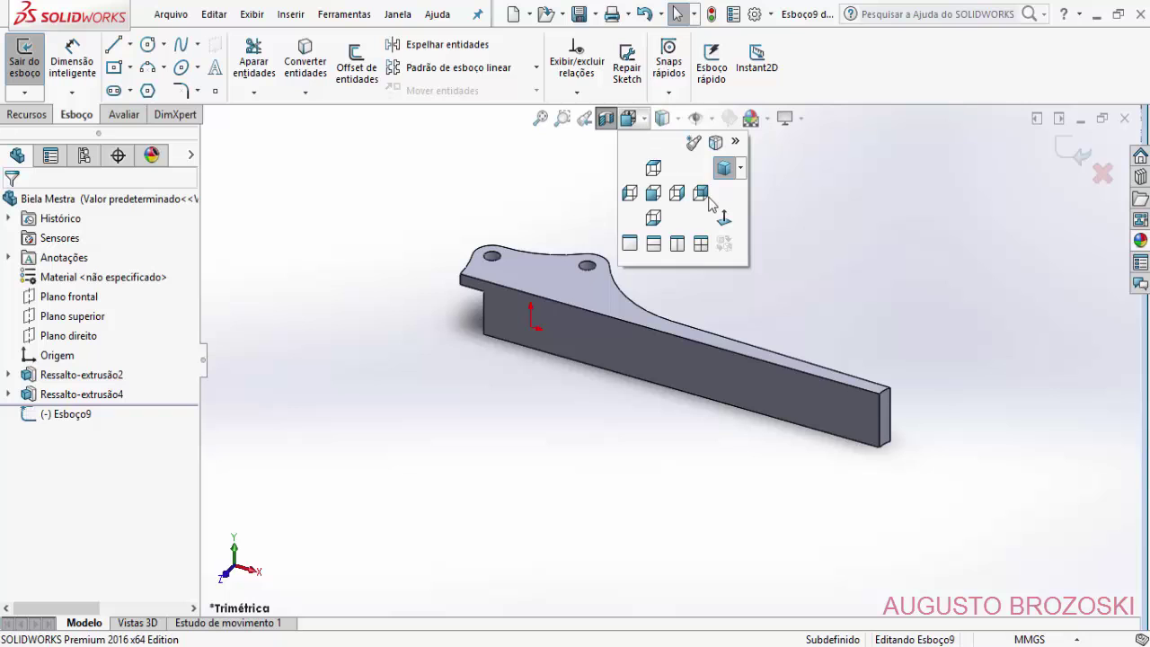
{"action": "left_click", "coordinate": [724, 221]}
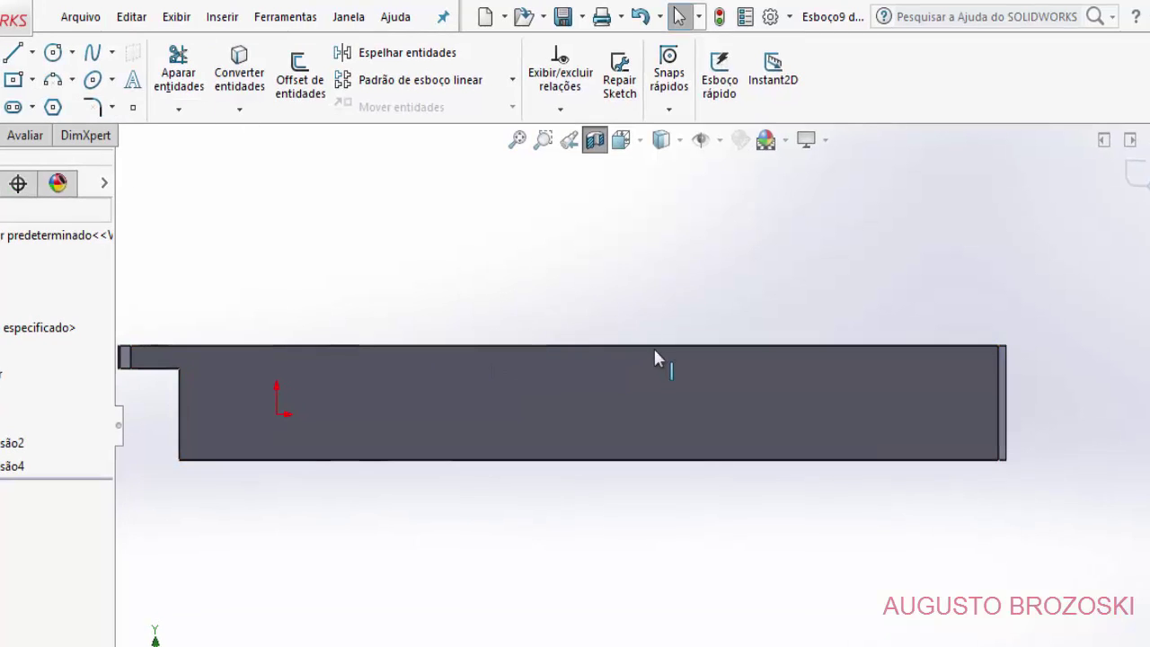
- Convert the rod's upper long edge and its vertical end edge into sketch entities
{"action": "left_click", "coordinate": [241, 77]}
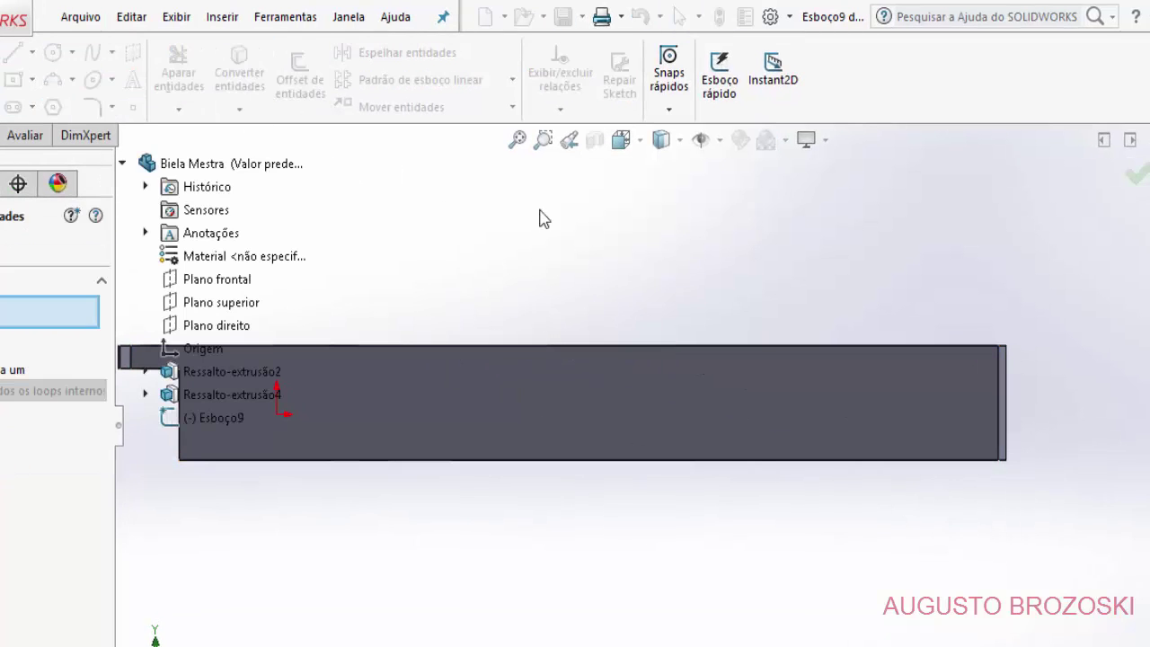
{"action": "left_click", "coordinate": [730, 346]}
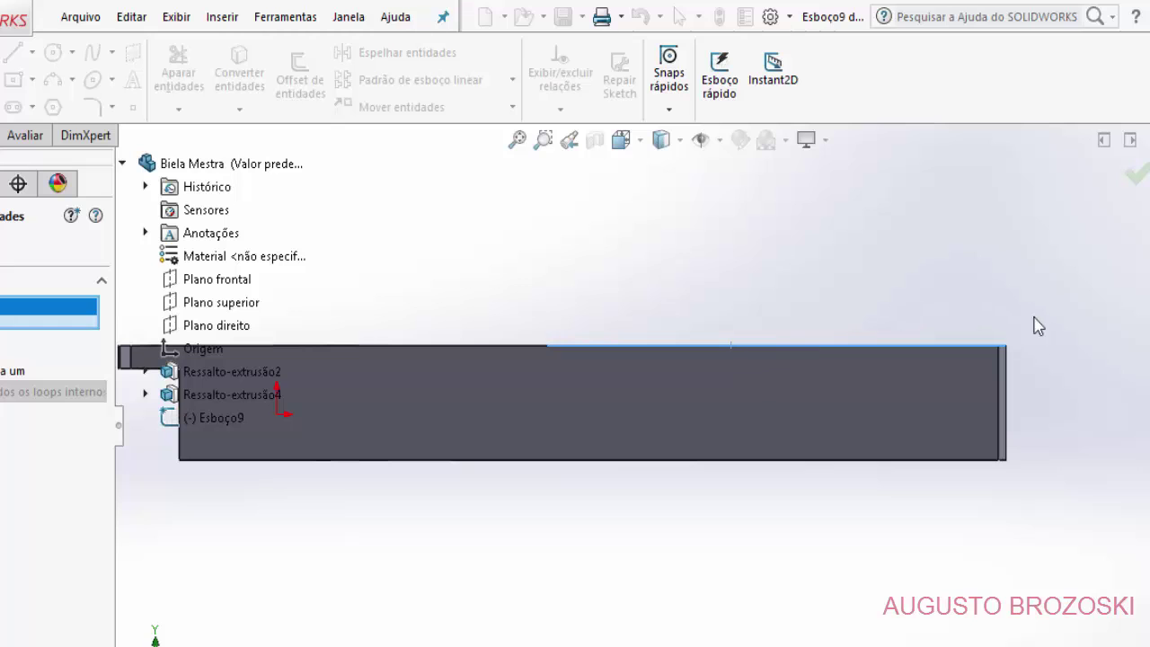
{"action": "left_click", "coordinate": [1002, 395]}
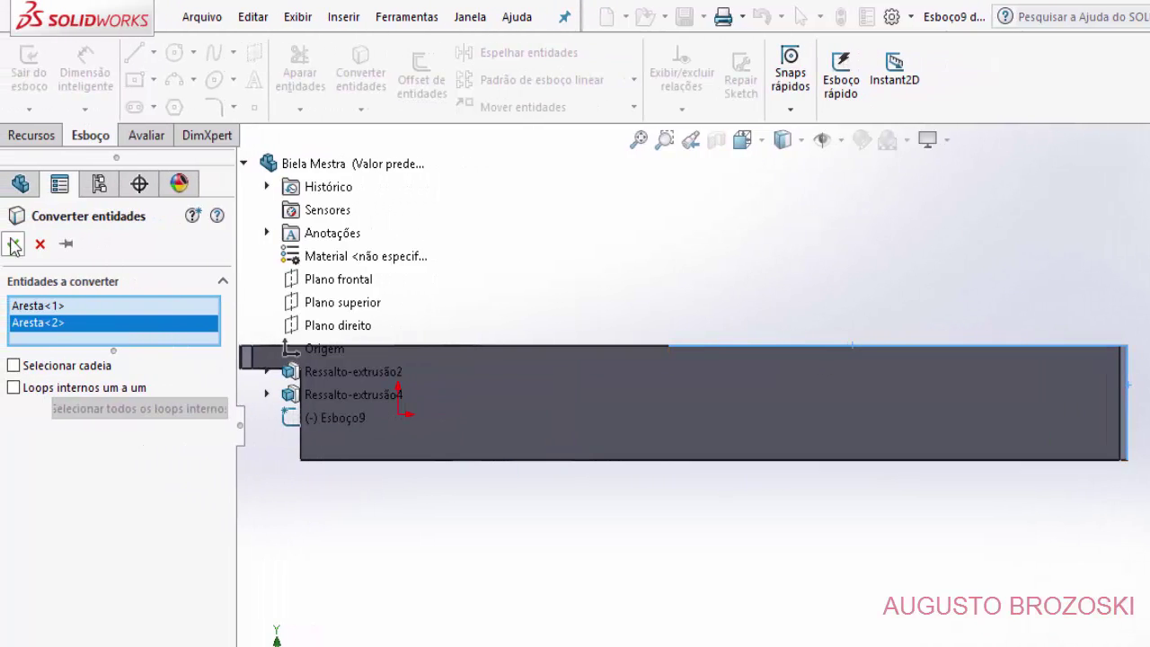
{"action": "left_click", "coordinate": [14, 246]}
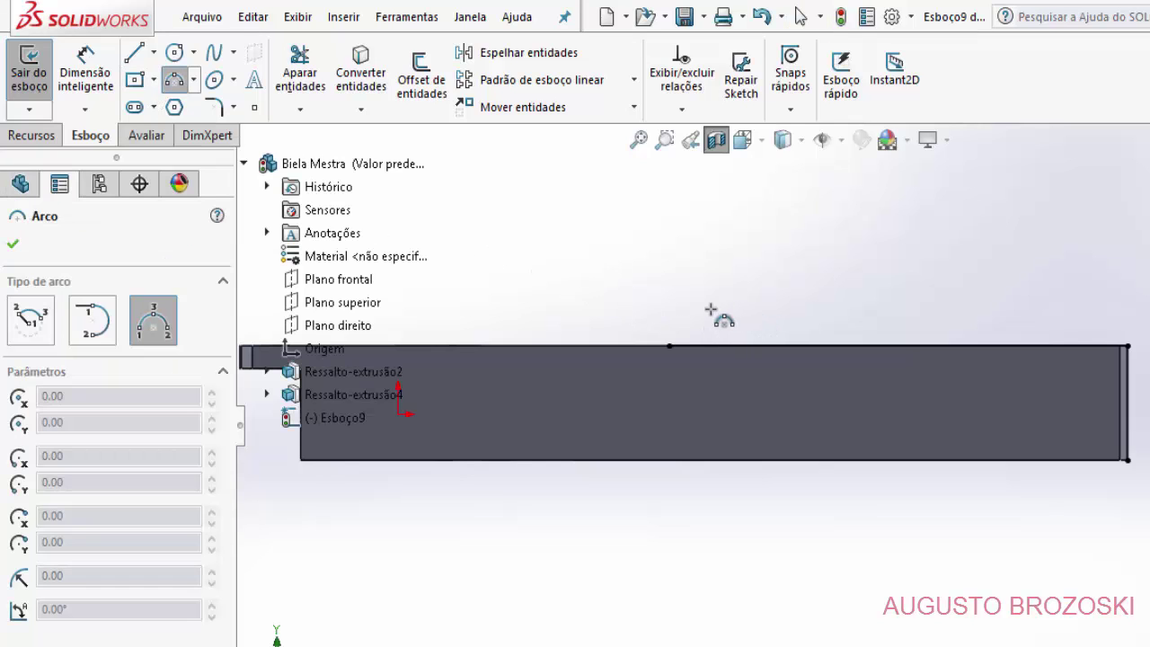
- Sketch a downward-bulging three-point arc with a radius of about 21 mm across the middle of the rod's upper edge
{"action": "left_click", "coordinate": [797, 406]}
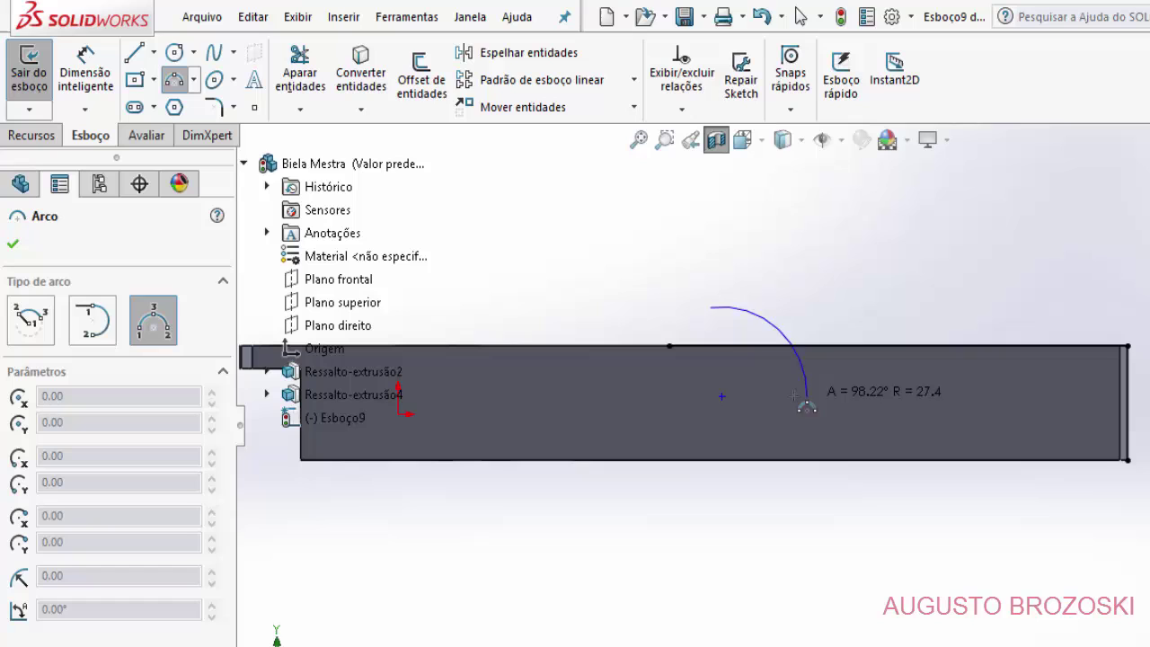
{"action": "left_click", "coordinate": [753, 414]}
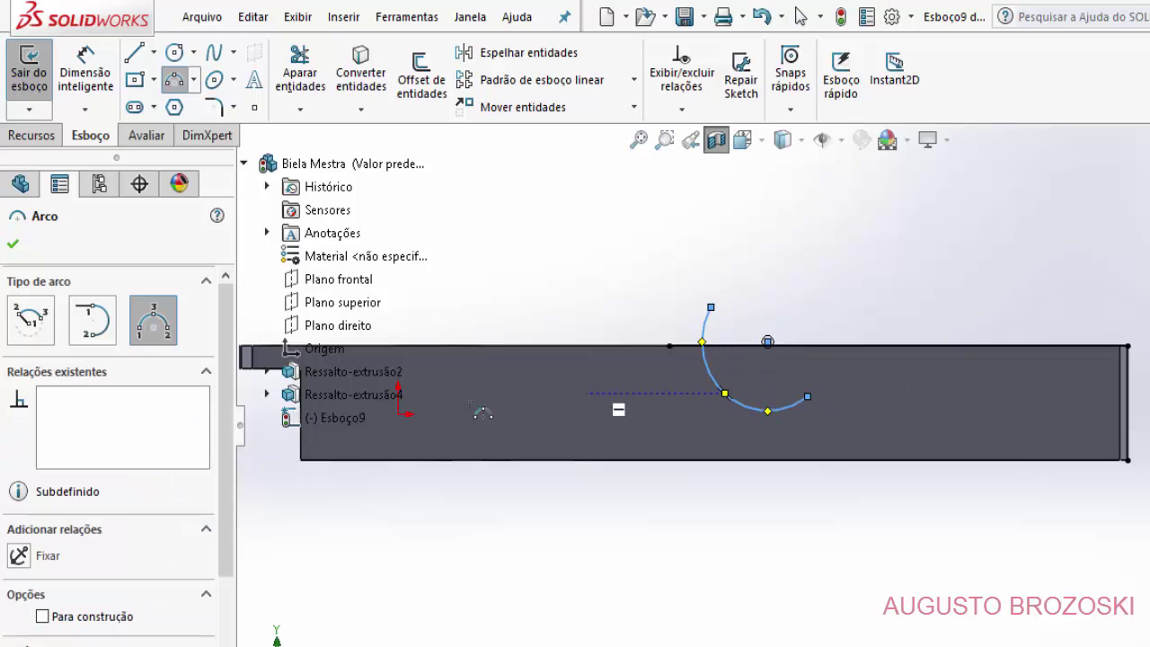
{"action": "left_click", "coordinate": [12, 245]}
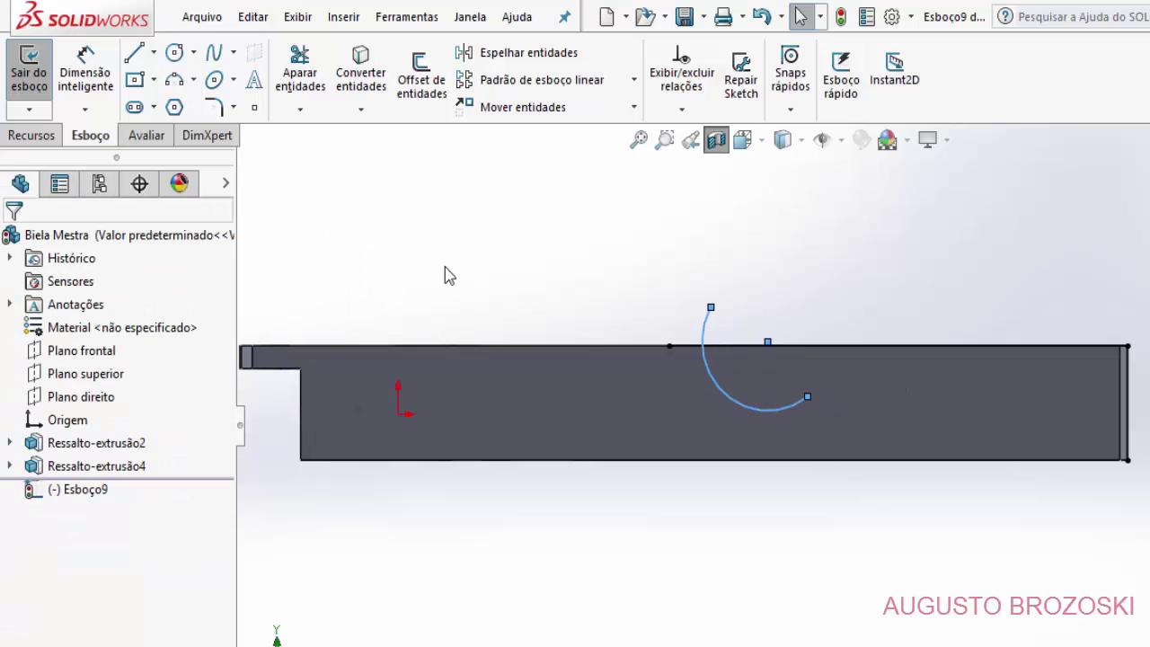
- Dimension the arc's radius as 78 mm and move its centre well above the rod's upper edge
{"action": "left_click", "coordinate": [85, 79]}
{"action": "left_click", "coordinate": [704, 355]}
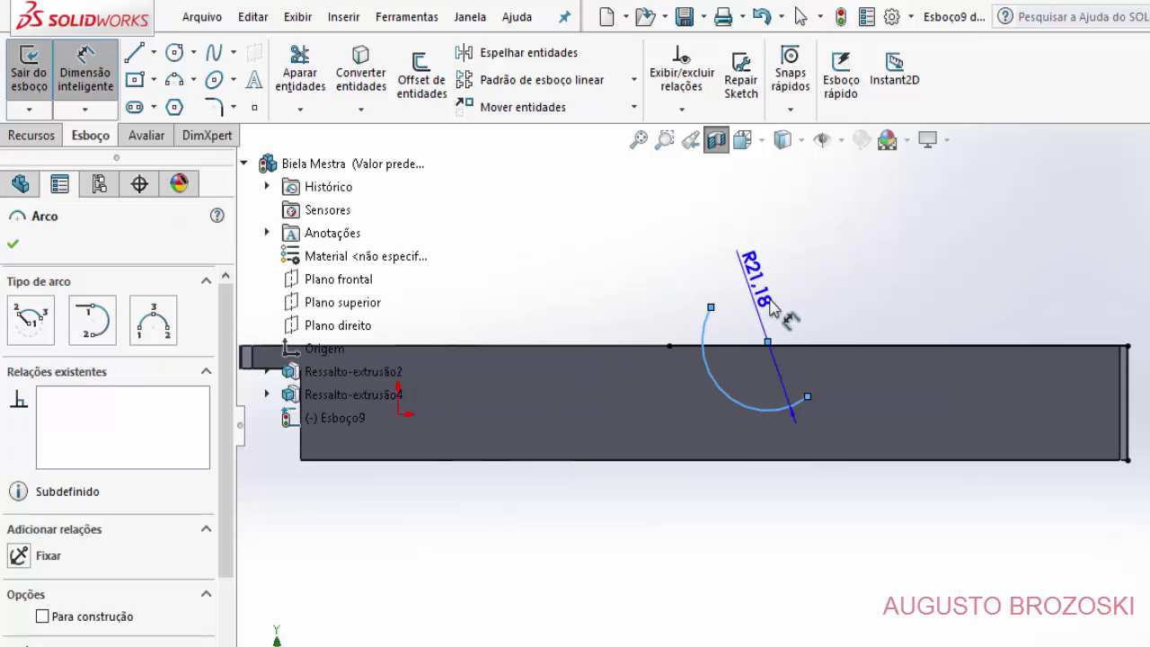
{"action": "left_click", "coordinate": [752, 377]}
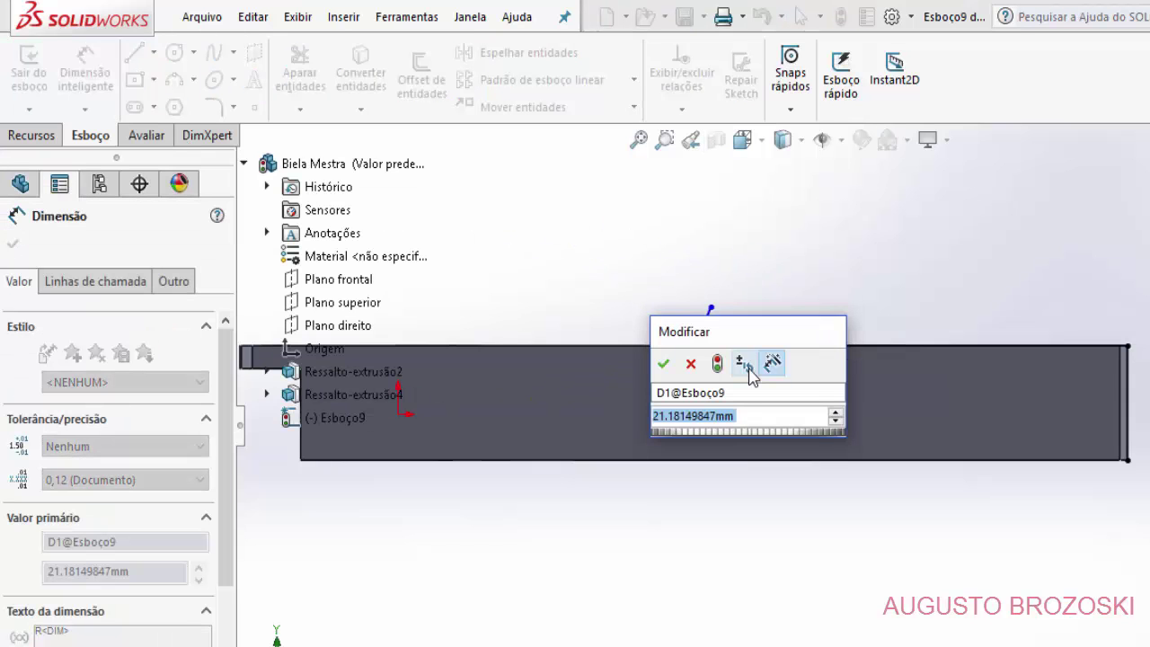
{"action": "type", "text": "78"}
{"action": "key", "text": "Return"}
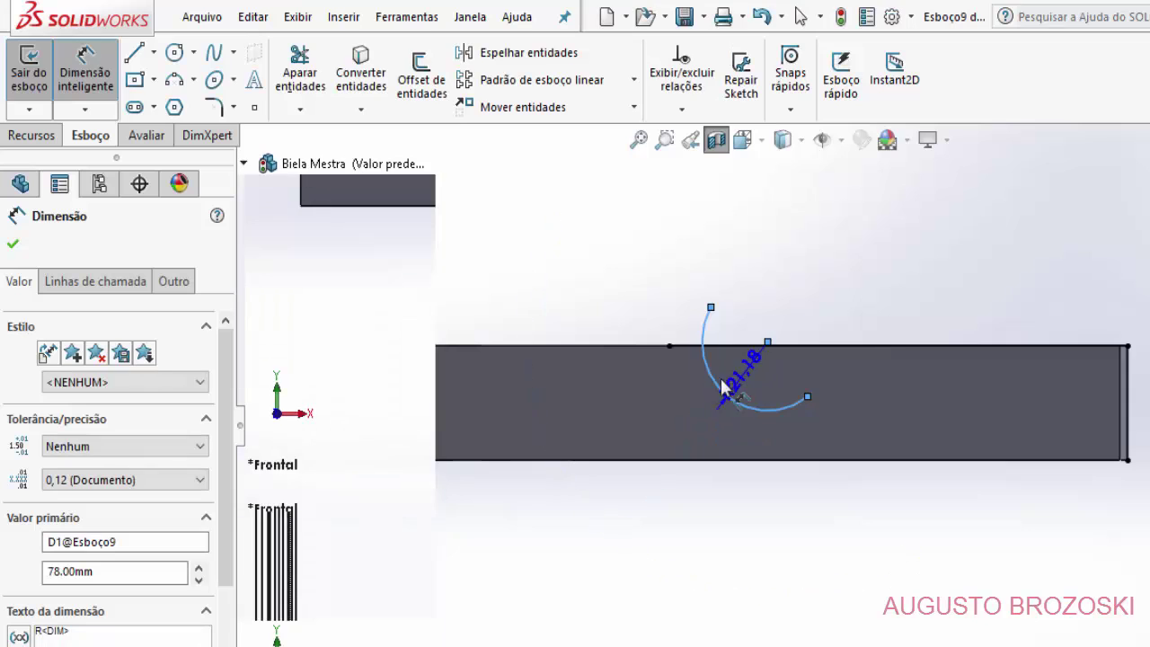
{"action": "left_click", "coordinate": [13, 244]}
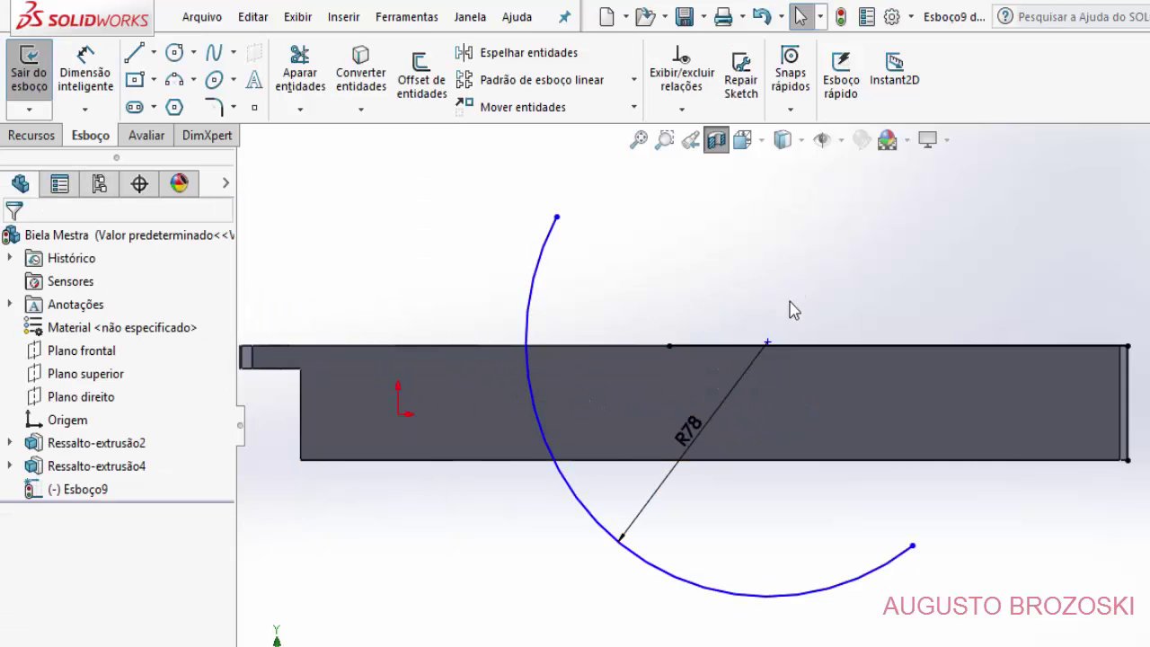
{"action": "left_click_drag", "start_coordinate": [767, 343], "coordinate": [878, 163]}
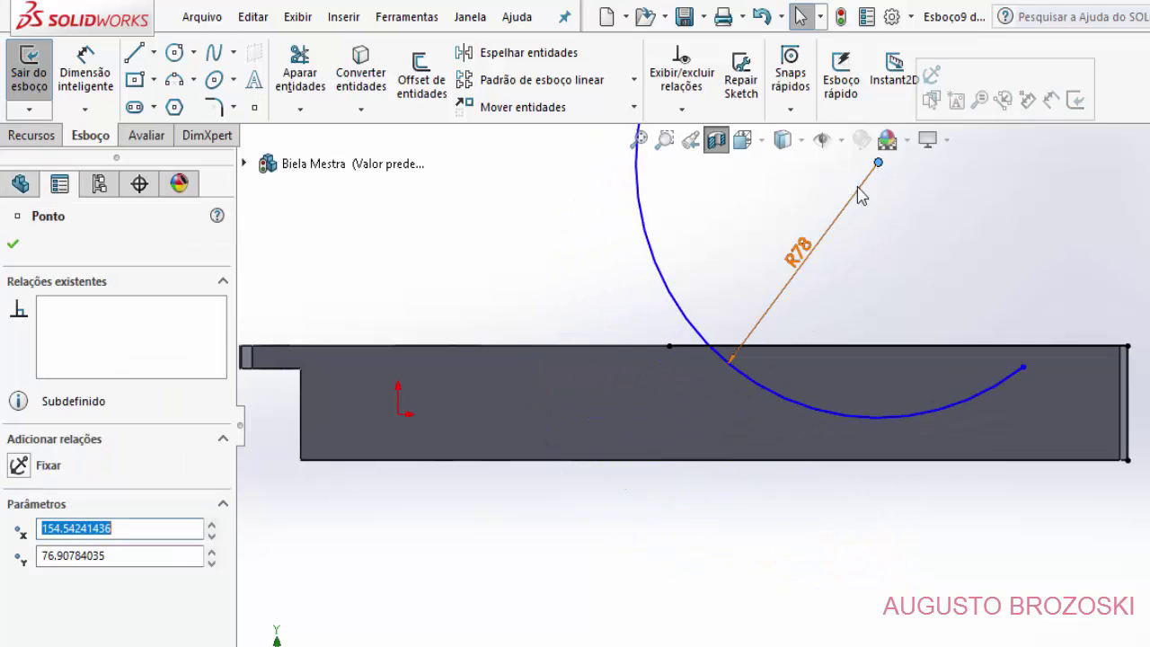
{"action": "left_click", "coordinate": [14, 246]}
- Sketch a line sloping gently down from below the R78 arc to just past the rod's vertical end edge
{"action": "scroll", "coordinate": [862, 364], "scroll_direction": "down", "scroll_amount": 2}
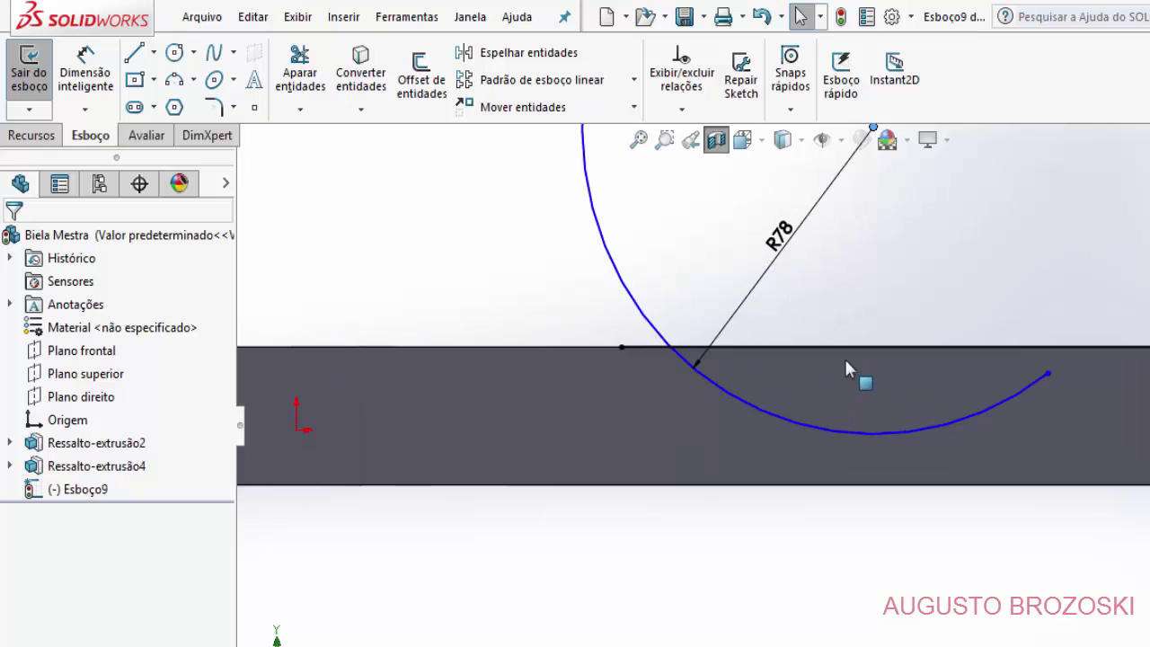
{"action": "left_click", "coordinate": [134, 52]}
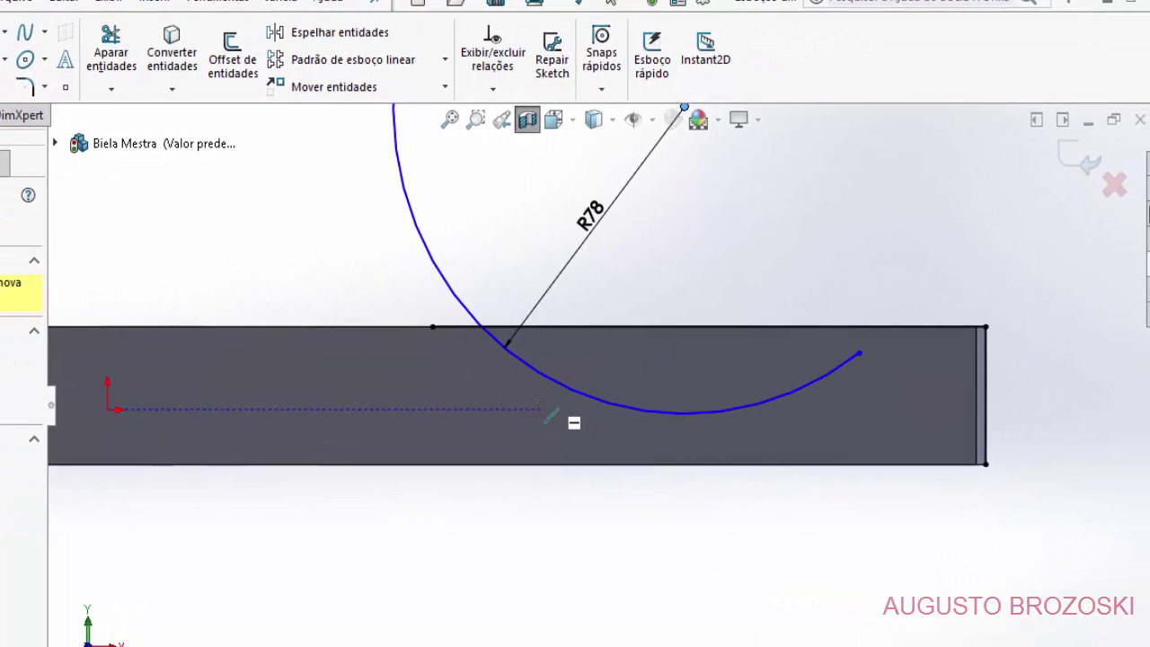
{"action": "left_click", "coordinate": [538, 403]}
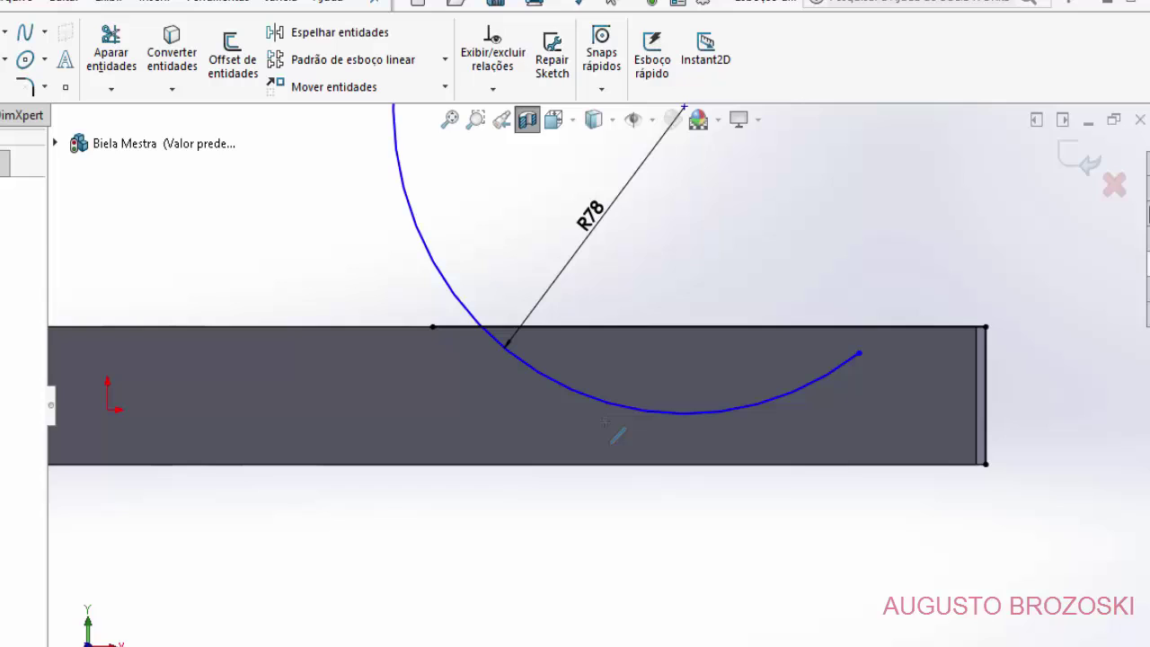
{"action": "left_click", "coordinate": [1002, 452]}
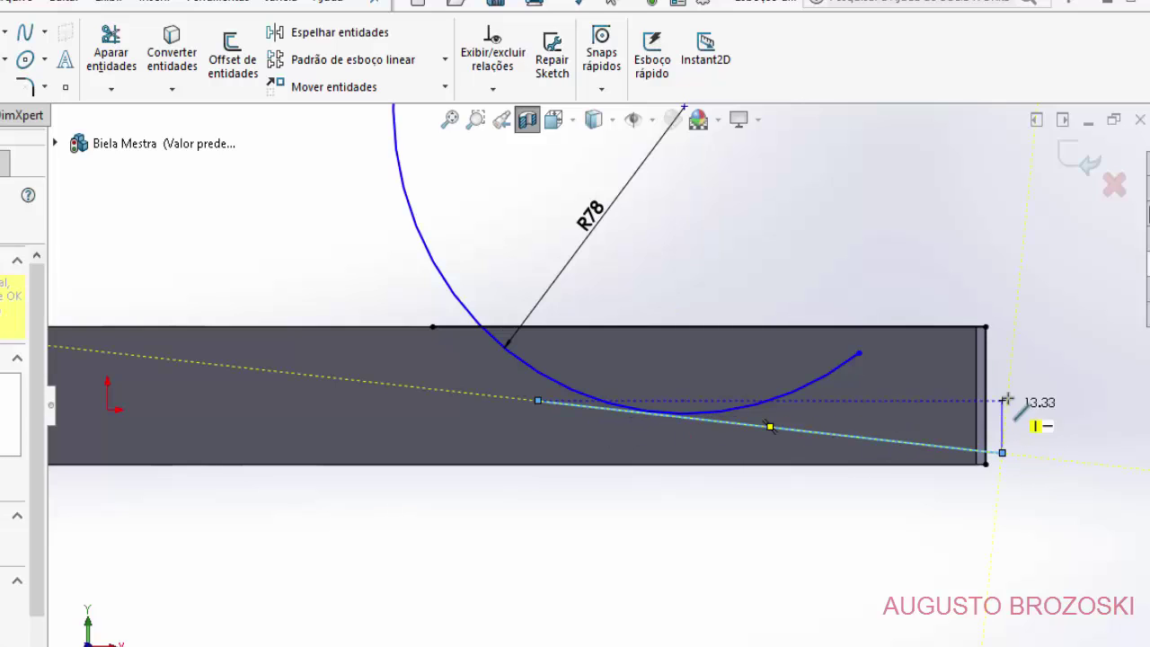
{"action": "key", "text": "Escape"}
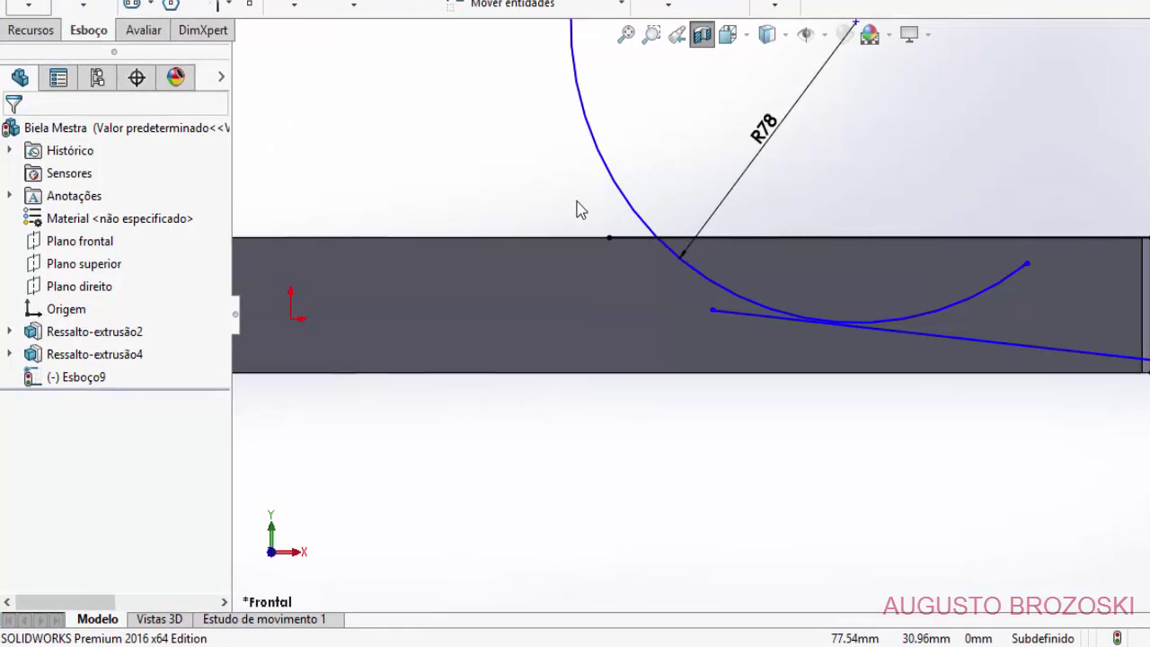
- Add a tangent relation between the R78 arc and the sloping line
{"action": "left_click", "coordinate": [630, 215]}
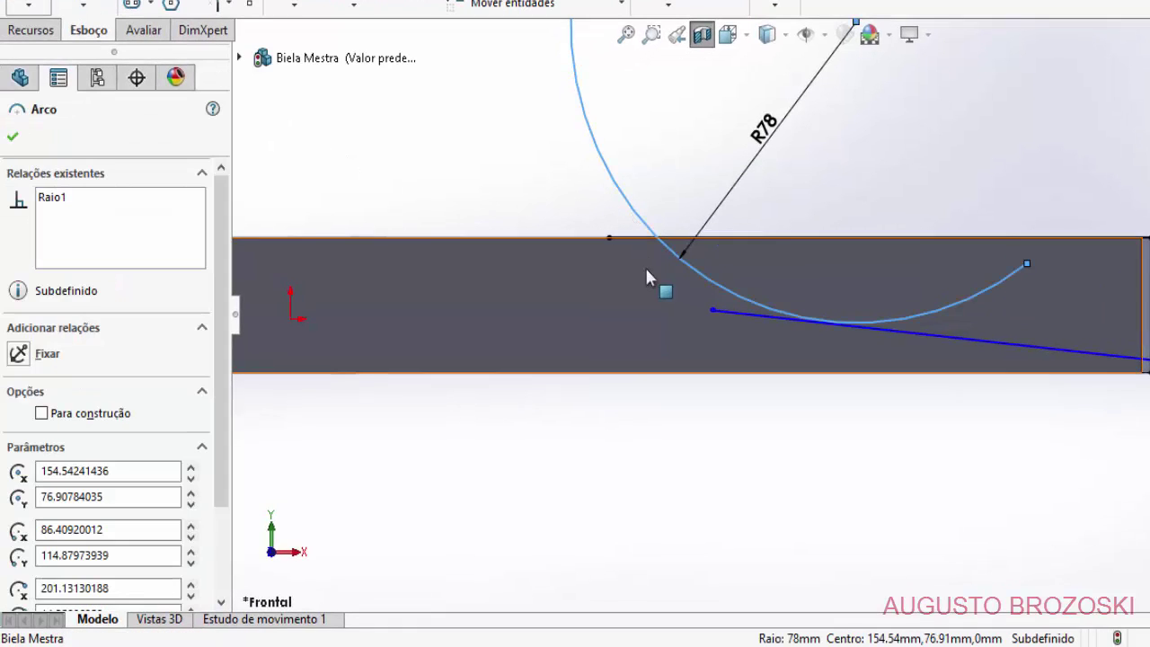
{"action": "left_click", "coordinate": [733, 312], "text": "ctrl"}
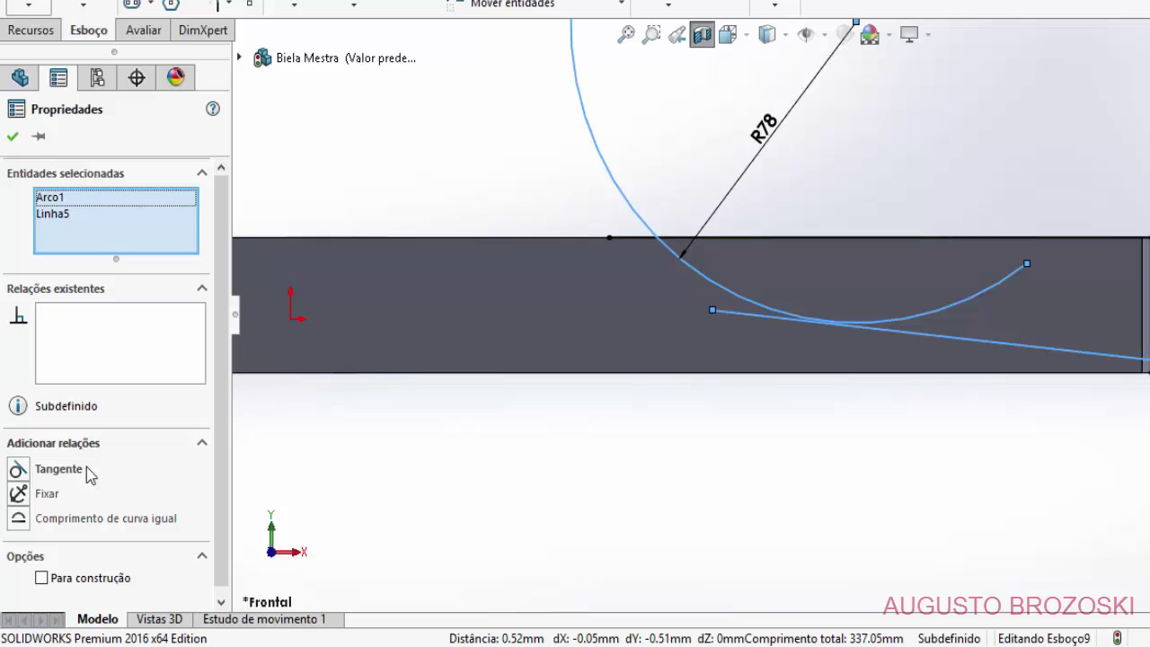
{"action": "left_click", "coordinate": [19, 471]}
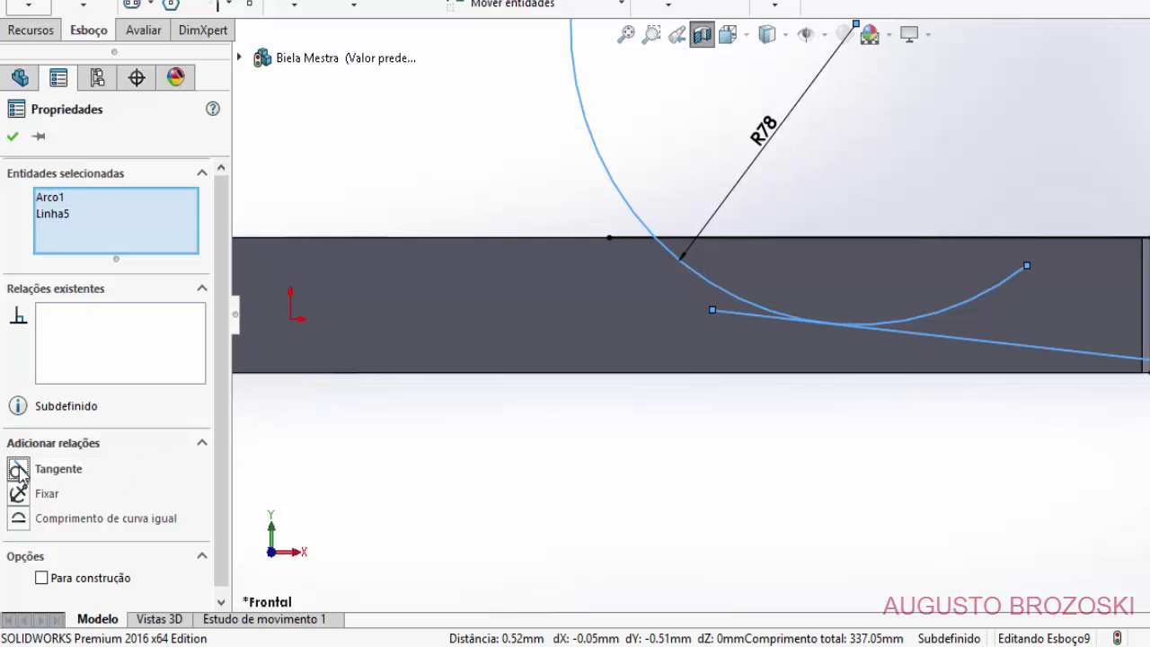
{"action": "left_click", "coordinate": [13, 135]}
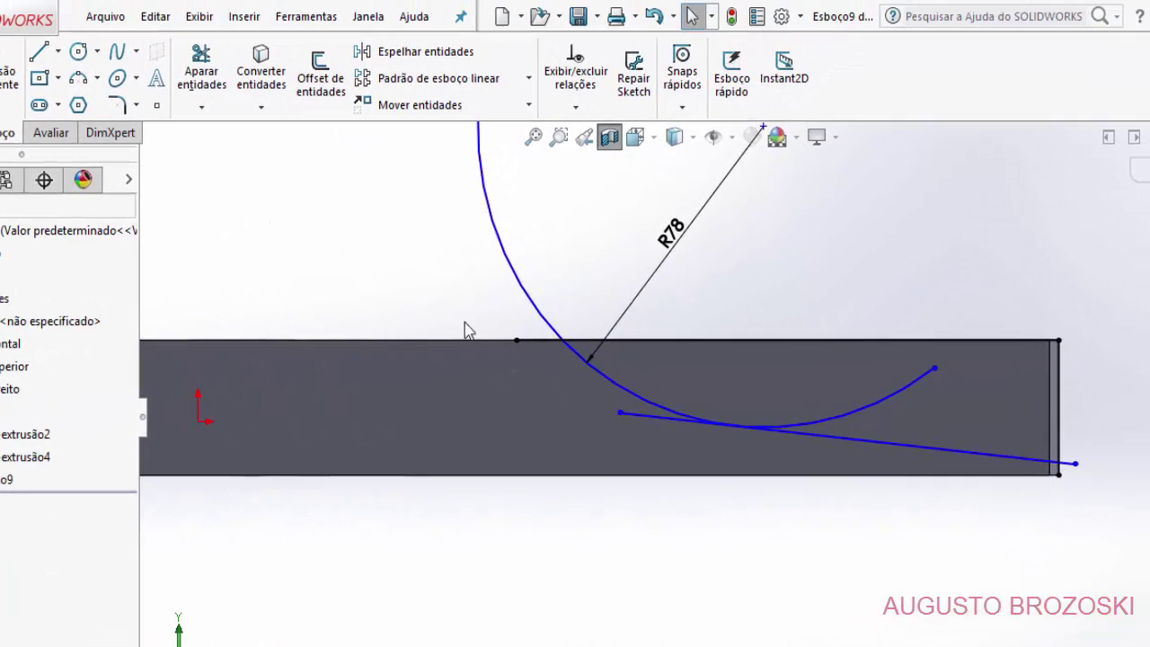
- Trim the excess arc, line and edge segments to leave a closed profile bounded by the rod's upper and end edges
{"action": "left_click", "coordinate": [199, 71]}
{"action": "left_click_drag", "start_coordinate": [452, 279], "coordinate": [552, 259]}
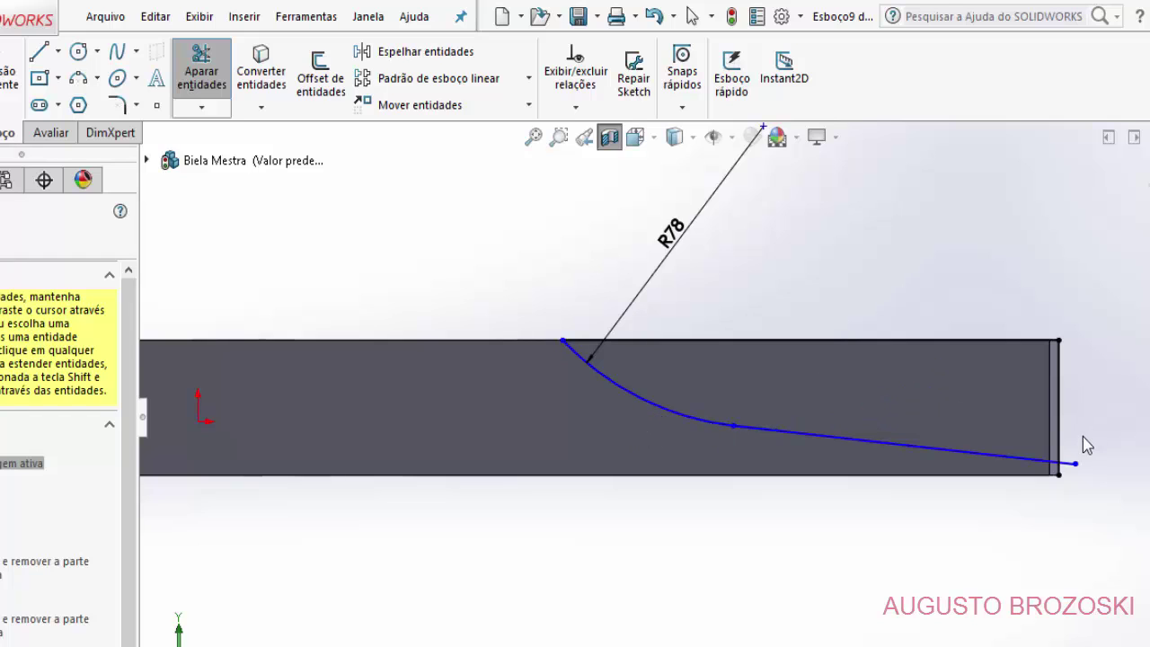
{"action": "scroll", "coordinate": [1073, 489], "scroll_direction": "down", "scroll_amount": 4}
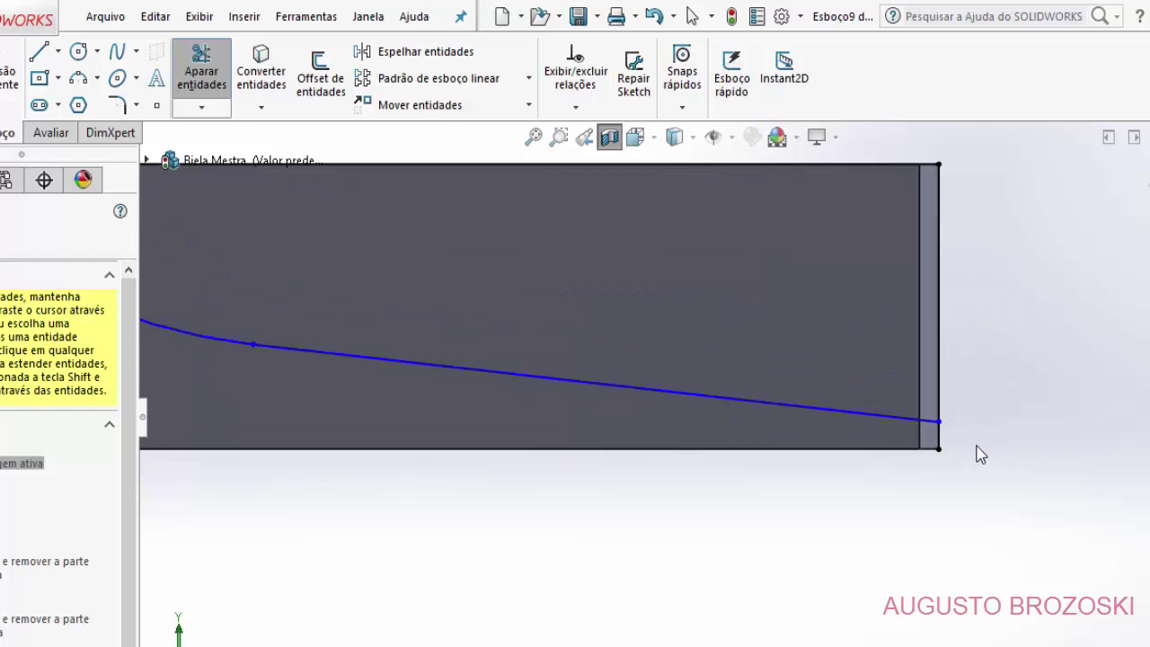
{"action": "scroll", "coordinate": [809, 476], "scroll_direction": "up", "scroll_amount": 4}
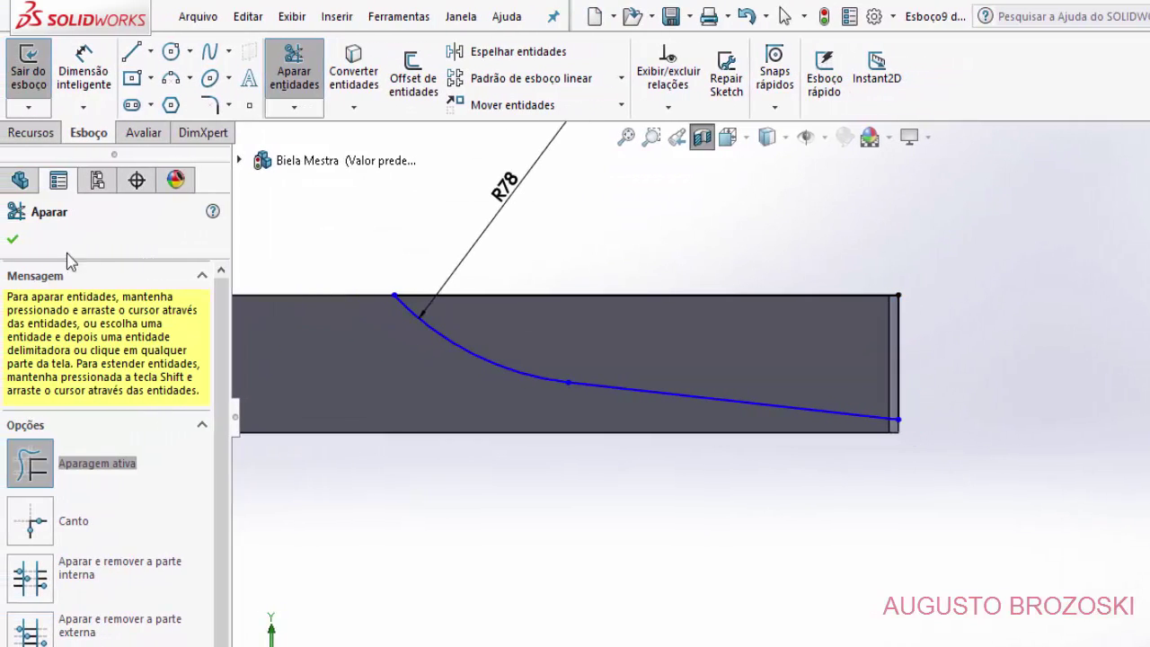
{"action": "left_click", "coordinate": [11, 241]}
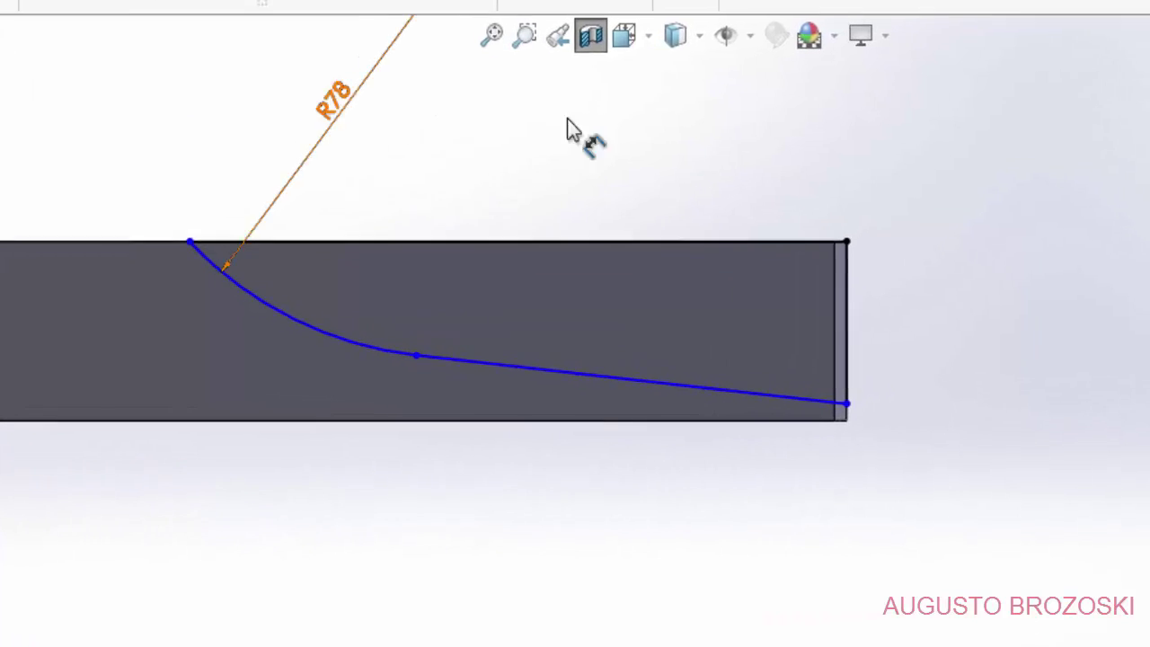
- Dimension the profile's vertical end edge as 12 mm
{"action": "left_click", "coordinate": [844, 292]}
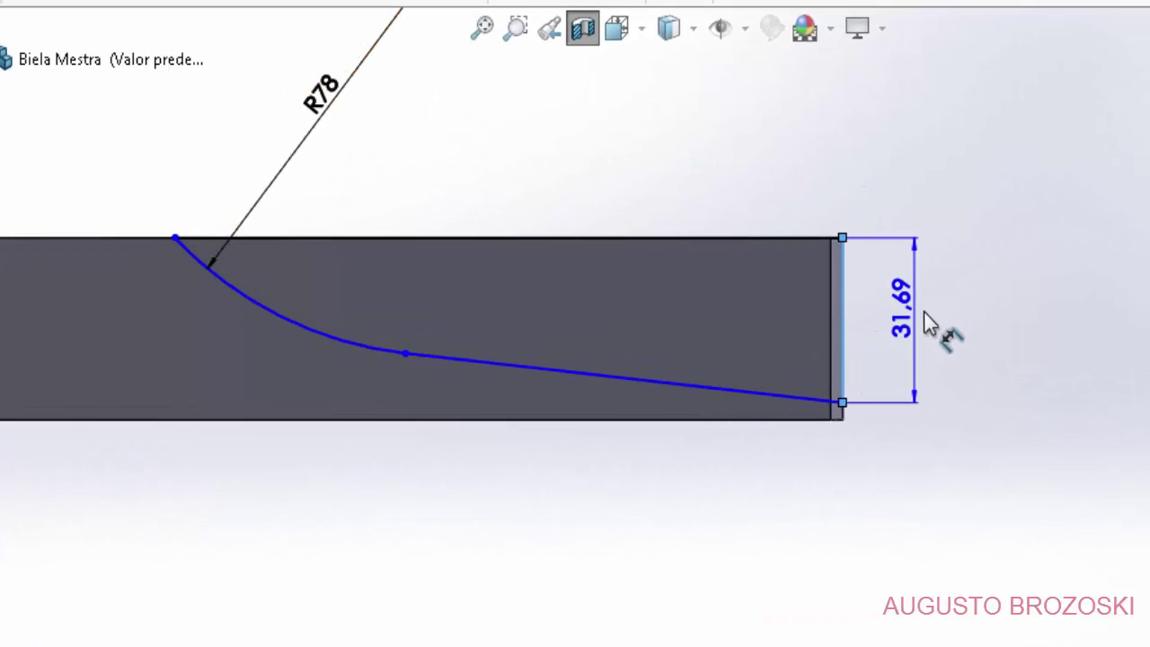
{"action": "left_click", "coordinate": [935, 321]}
{"action": "type", "text": "12"}
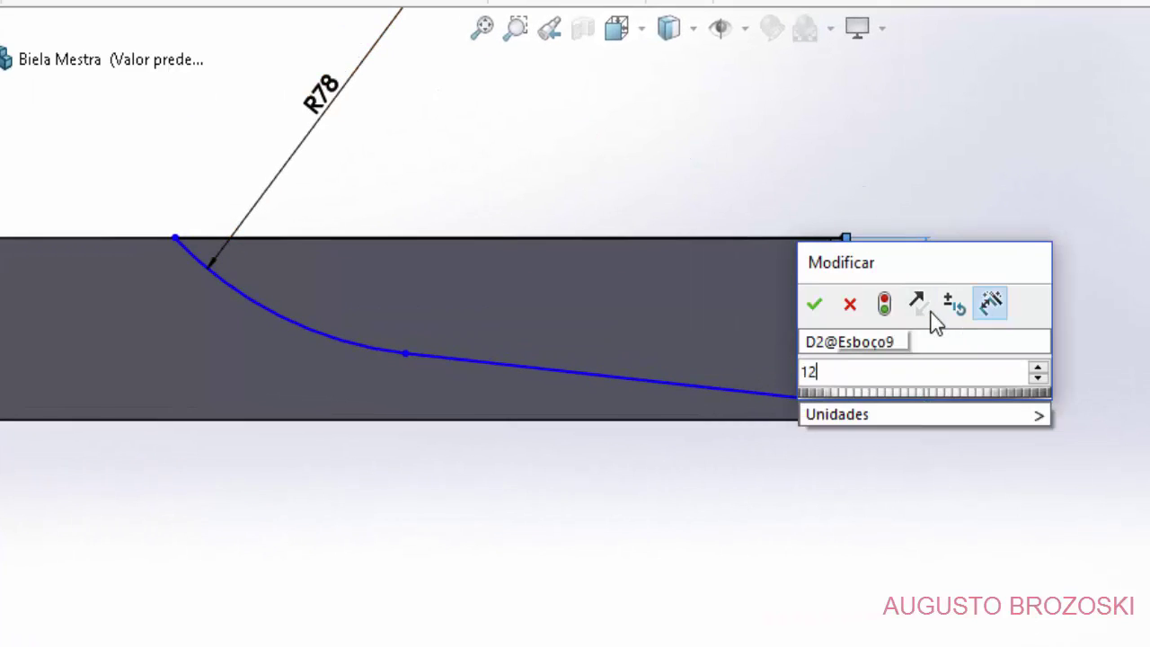
{"action": "key", "text": "Return"}
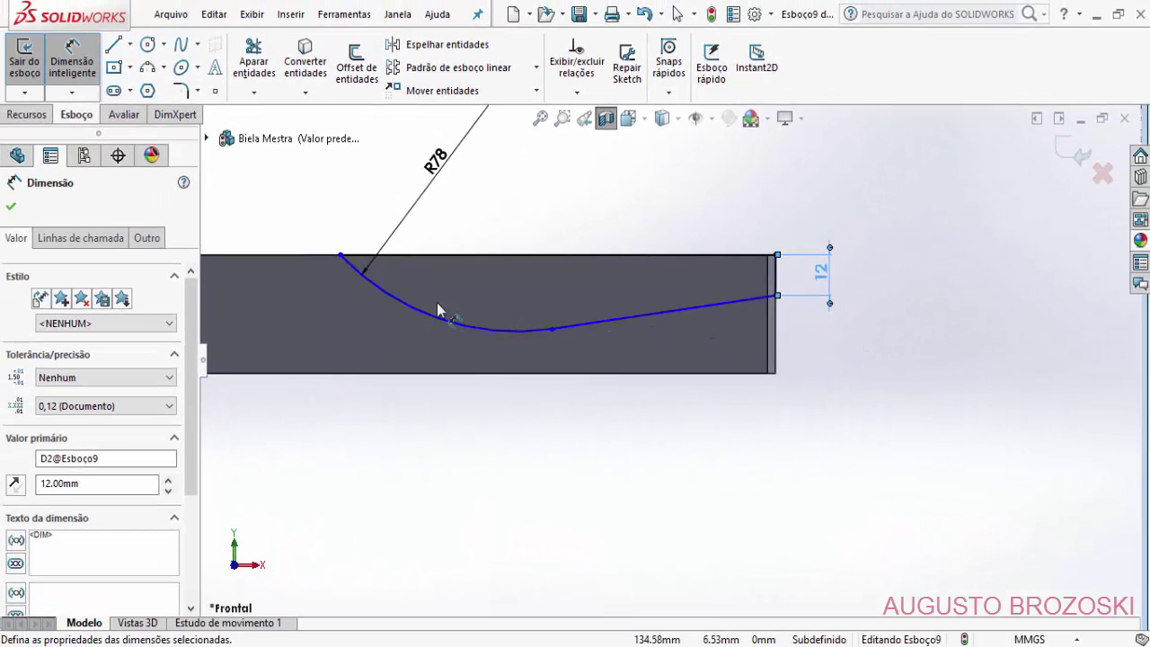
{"action": "left_click", "coordinate": [11, 209]}
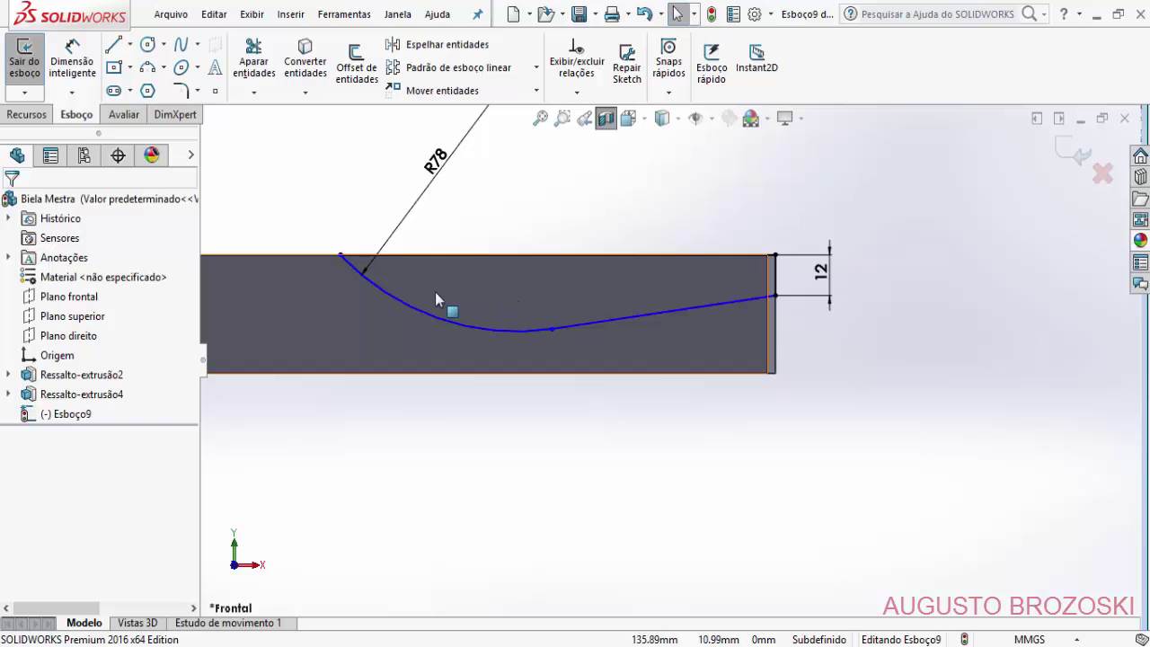
- Move the tangent point between arc and line up toward the flange, to about X 131.7 mm, Y 12.6 mm
{"action": "mouse_move", "coordinate": [432, 290]}
{"action": "middle_mouse_down", "text": "ctrl"}
{"action": "mouse_move", "coordinate": [729, 312]}
{"action": "mouse_move", "coordinate": [762, 336]}
{"action": "middle_mouse_up", "text": "ctrl"}
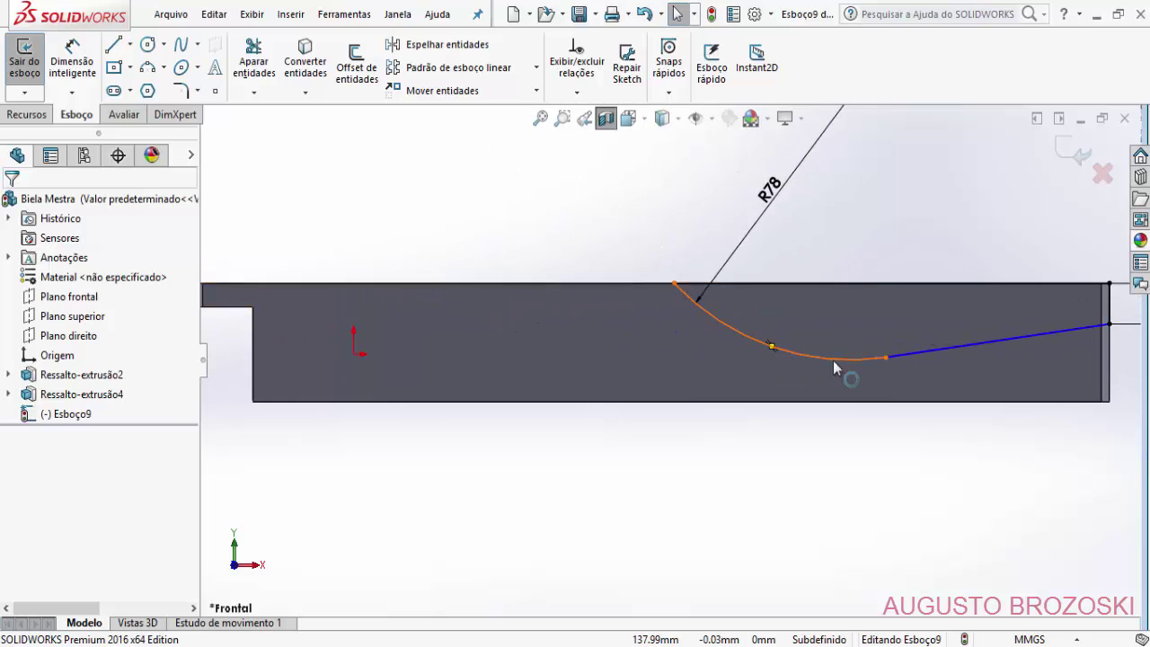
{"action": "left_click_drag", "start_coordinate": [885, 358], "coordinate": [777, 313]}
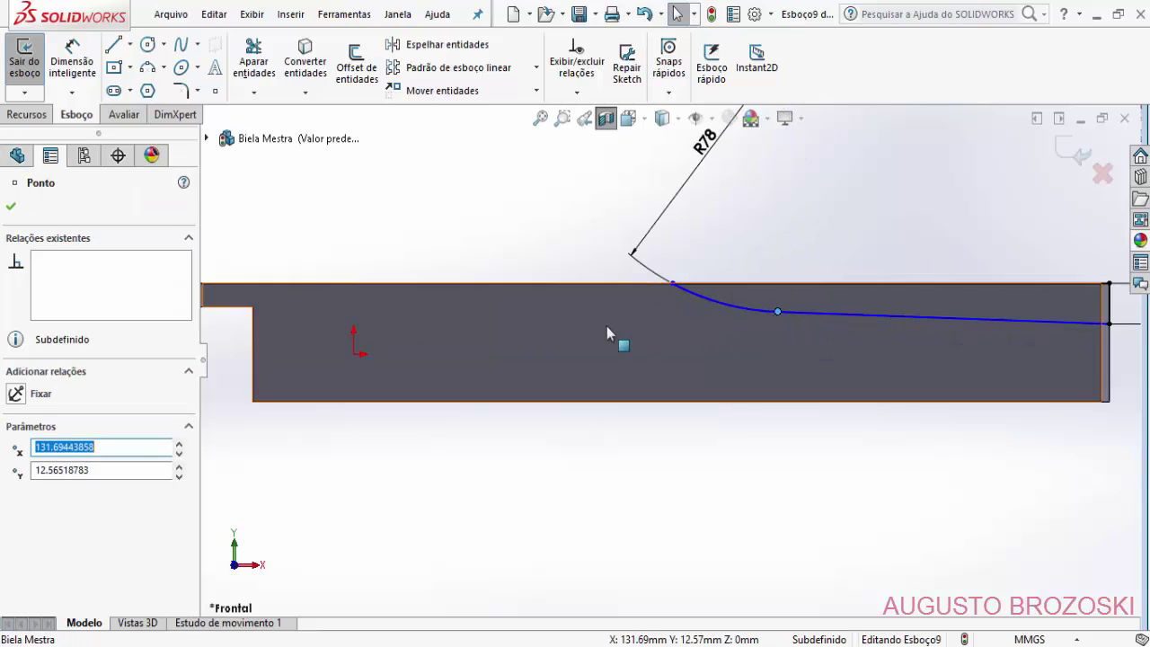
{"action": "left_click", "coordinate": [451, 223]}
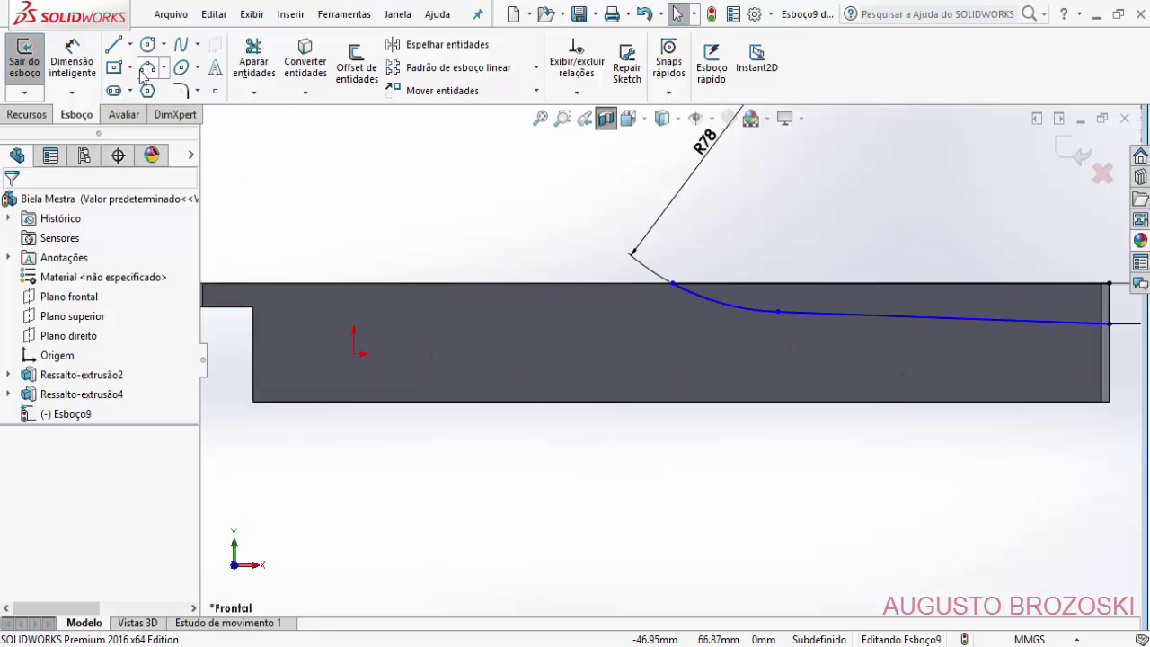
- Draw a horizontal construction centerline from the origin to the rod's vertical end edge
{"action": "left_click", "coordinate": [129, 44]}
{"action": "left_click", "coordinate": [163, 90]}
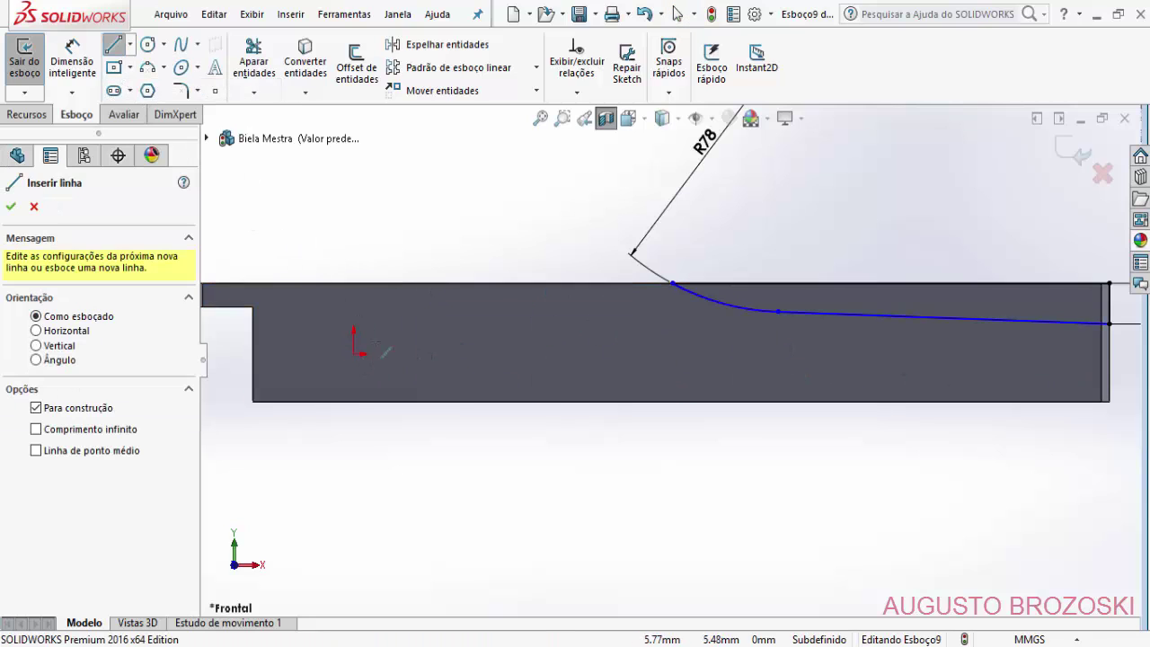
{"action": "left_click", "coordinate": [354, 353]}
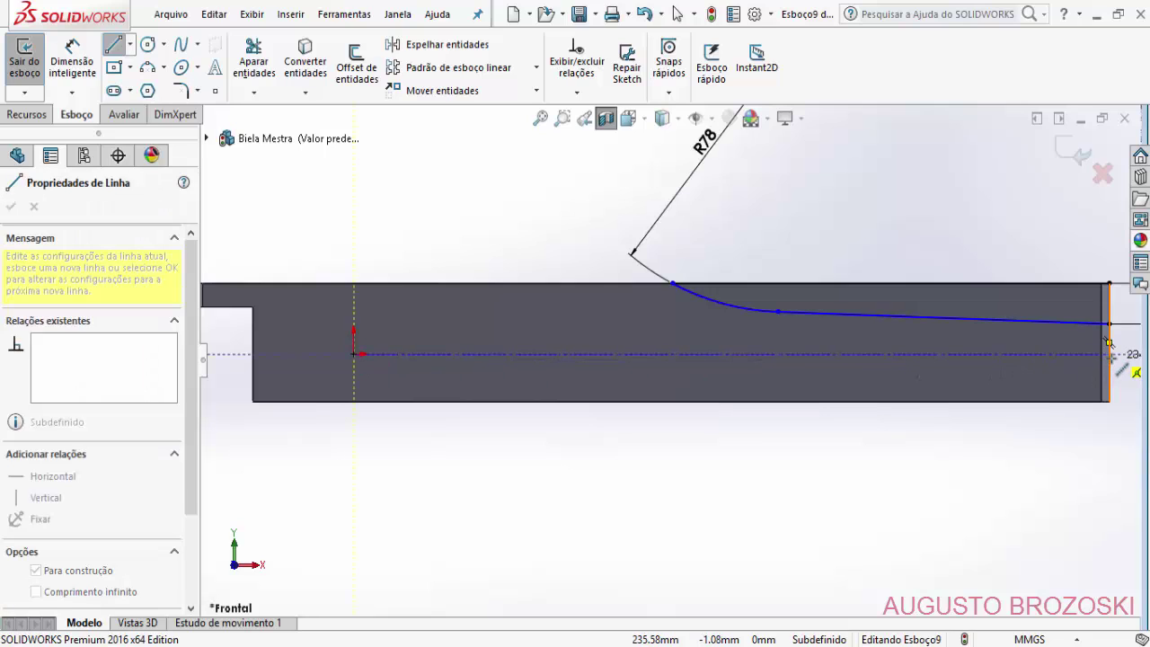
{"action": "left_click", "coordinate": [1110, 353]}
{"action": "key", "text": "Escape"}
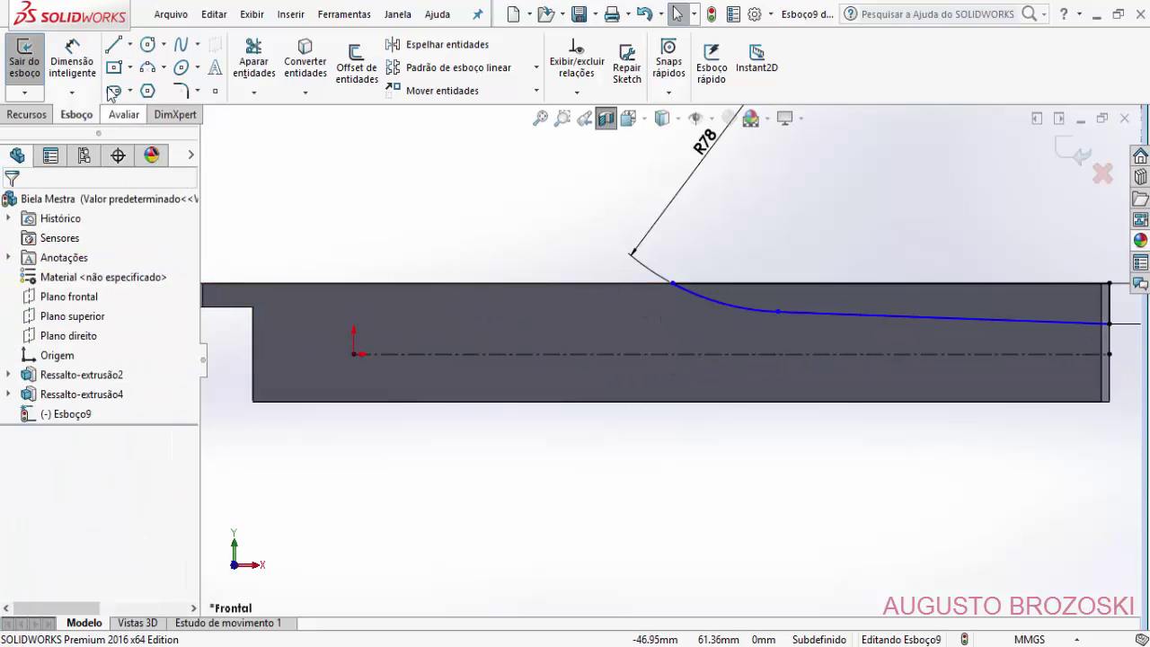
- Dimension the angle between the sloping line and the centerline as 1.5°
{"action": "left_click", "coordinate": [73, 63]}
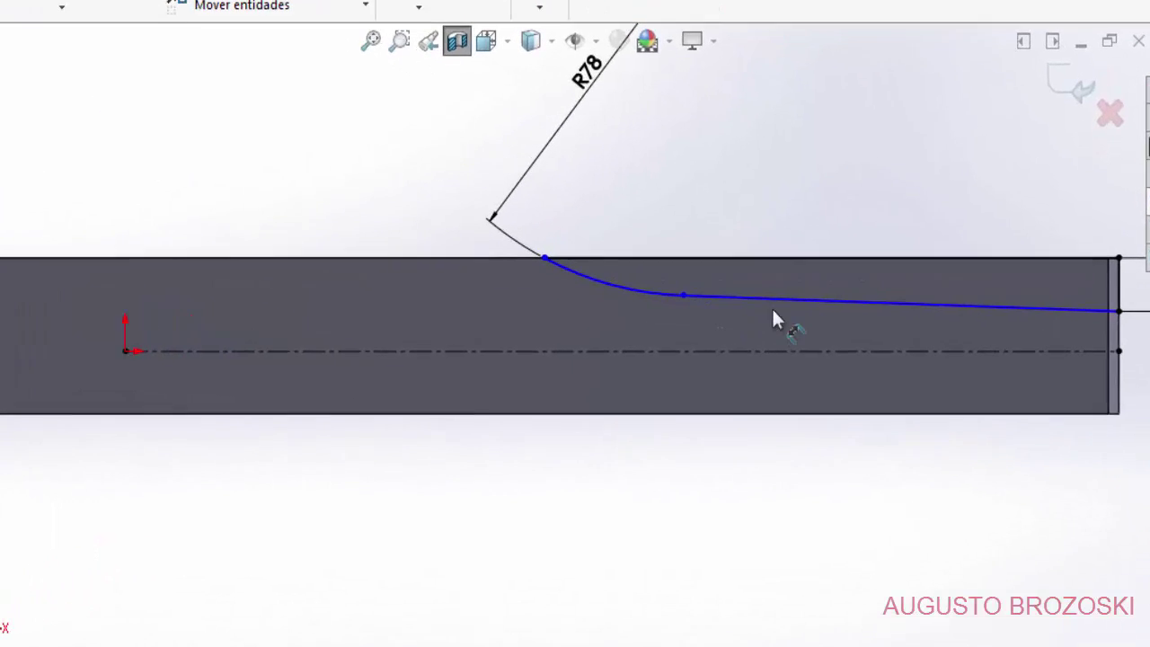
{"action": "left_click", "coordinate": [754, 296]}
{"action": "left_click", "coordinate": [752, 350]}
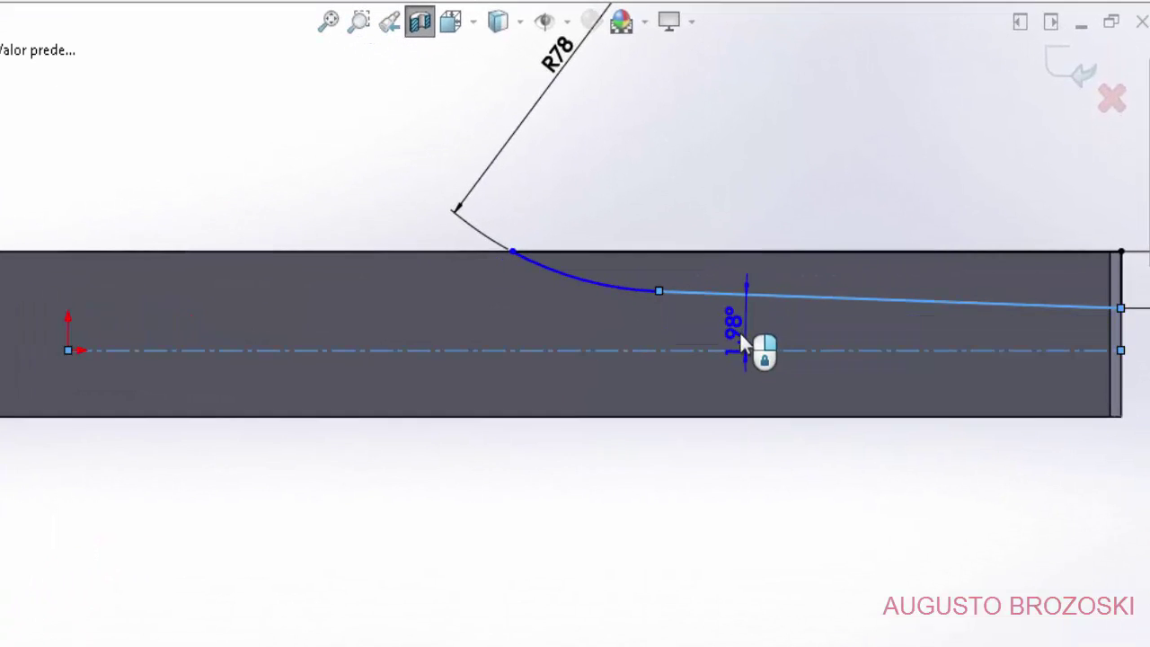
{"action": "left_click", "coordinate": [726, 330]}
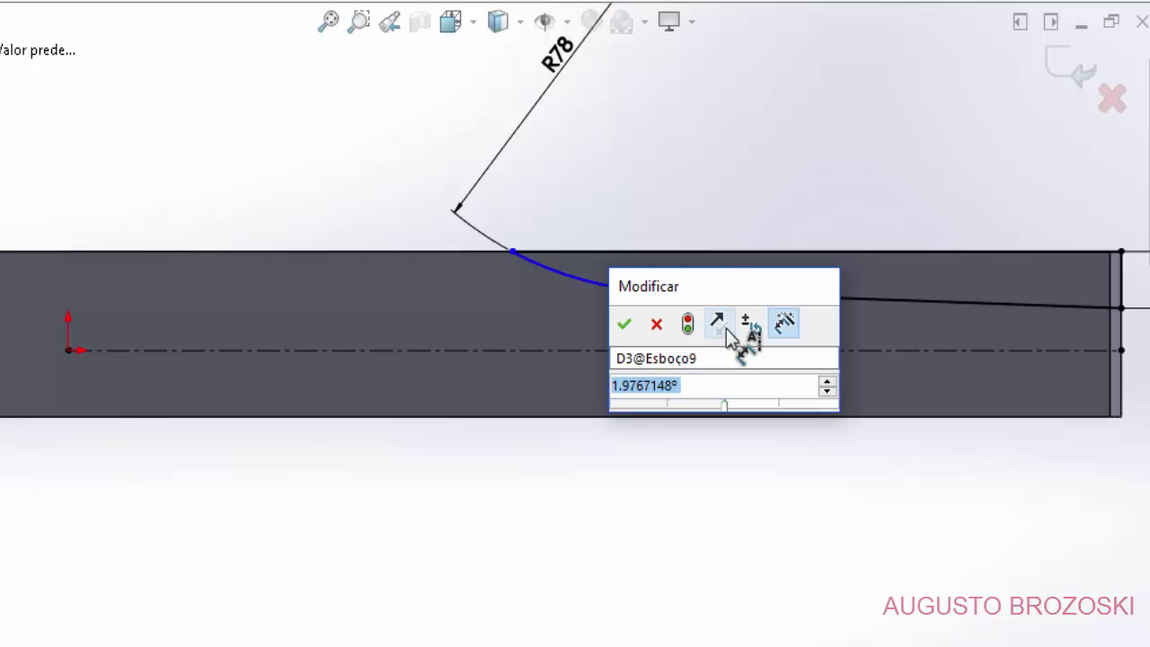
{"action": "type", "text": "1."}
{"action": "key", "text": "Return"}
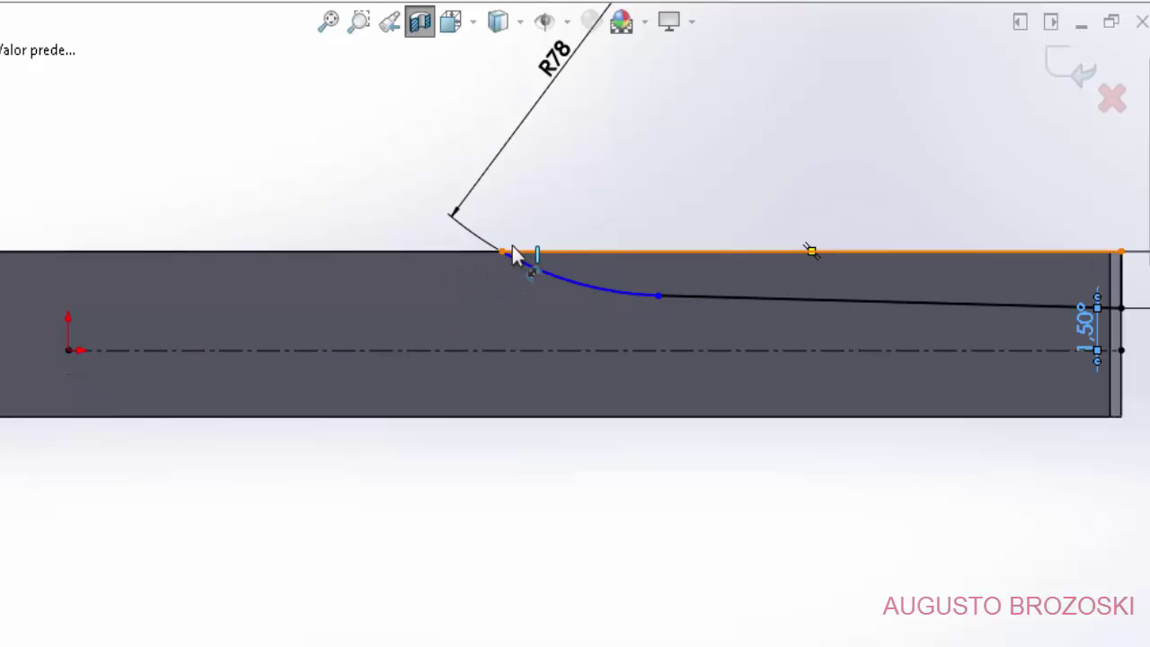
- Dimension the horizontal distance from the origin to the arc's start on the rod's upper edge as 87 mm
{"action": "left_click", "coordinate": [68, 350]}
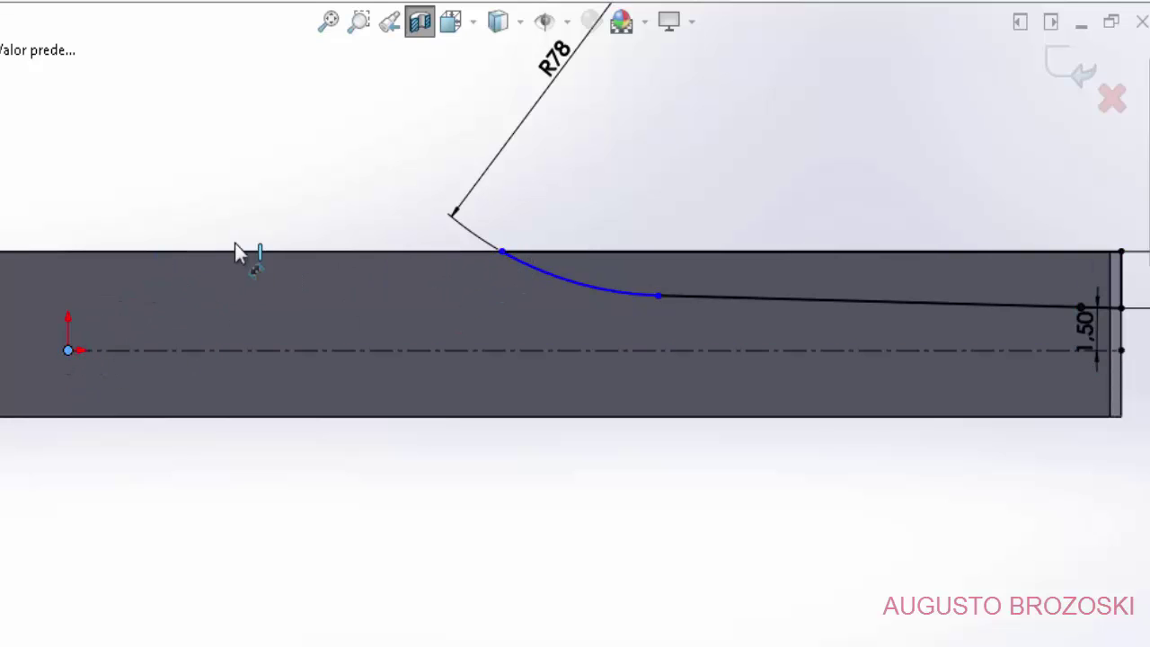
{"action": "left_click", "coordinate": [501, 251]}
{"action": "left_click", "coordinate": [302, 140]}
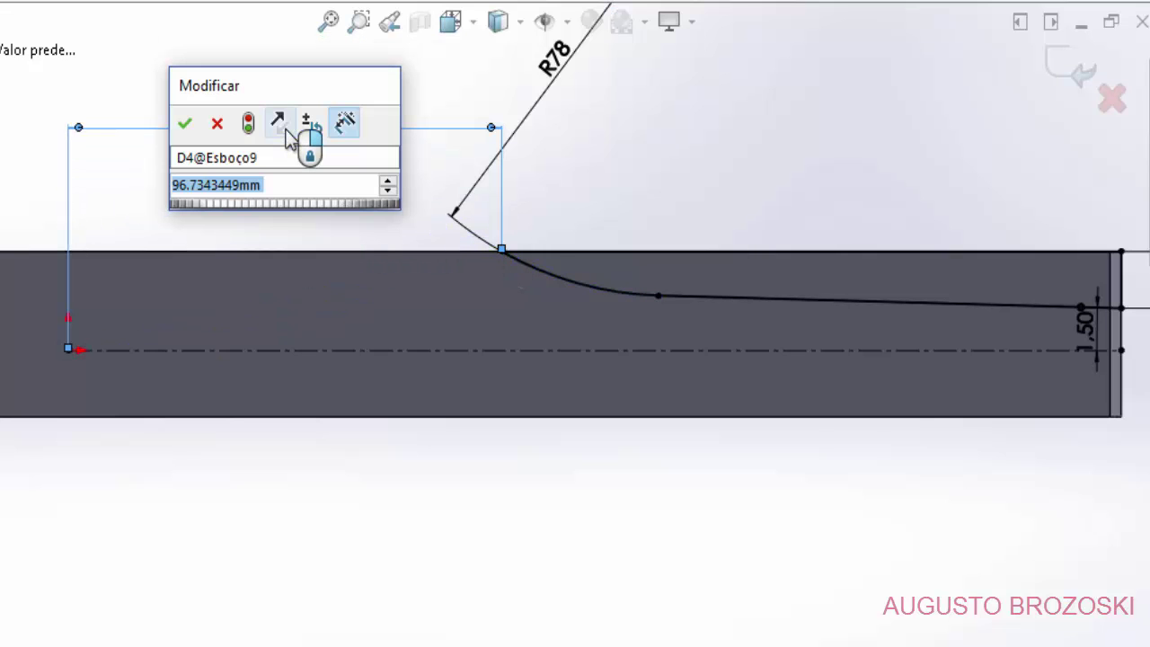
{"action": "type", "text": "87"}
{"action": "key", "text": "Return"}
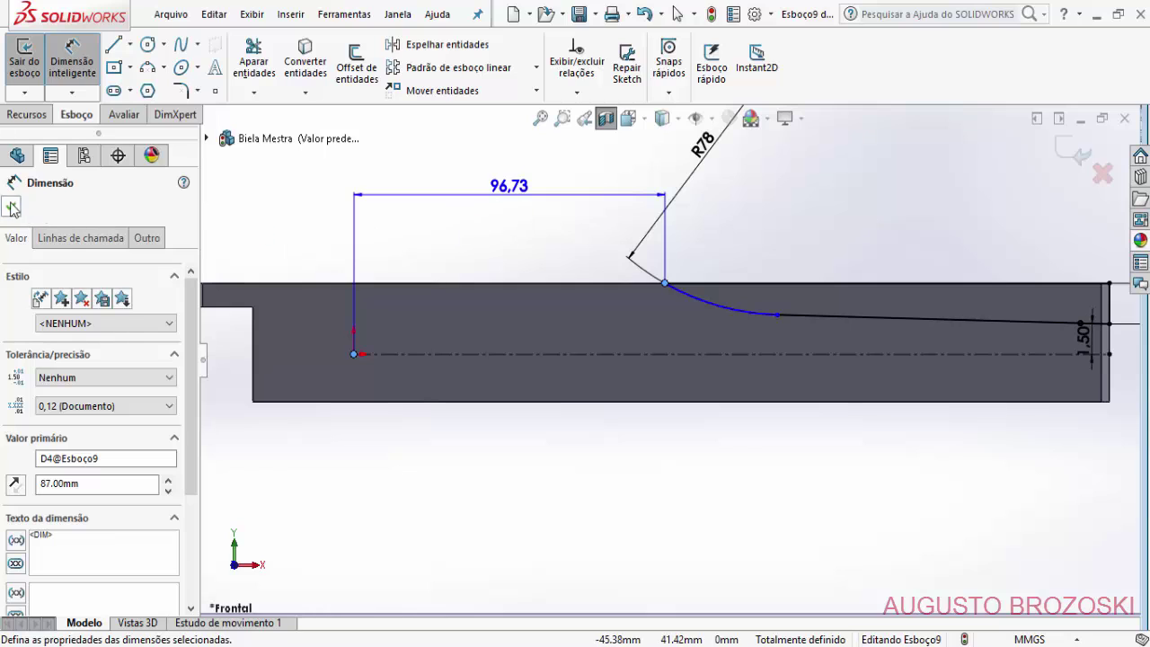
{"action": "left_click", "coordinate": [11, 207]}
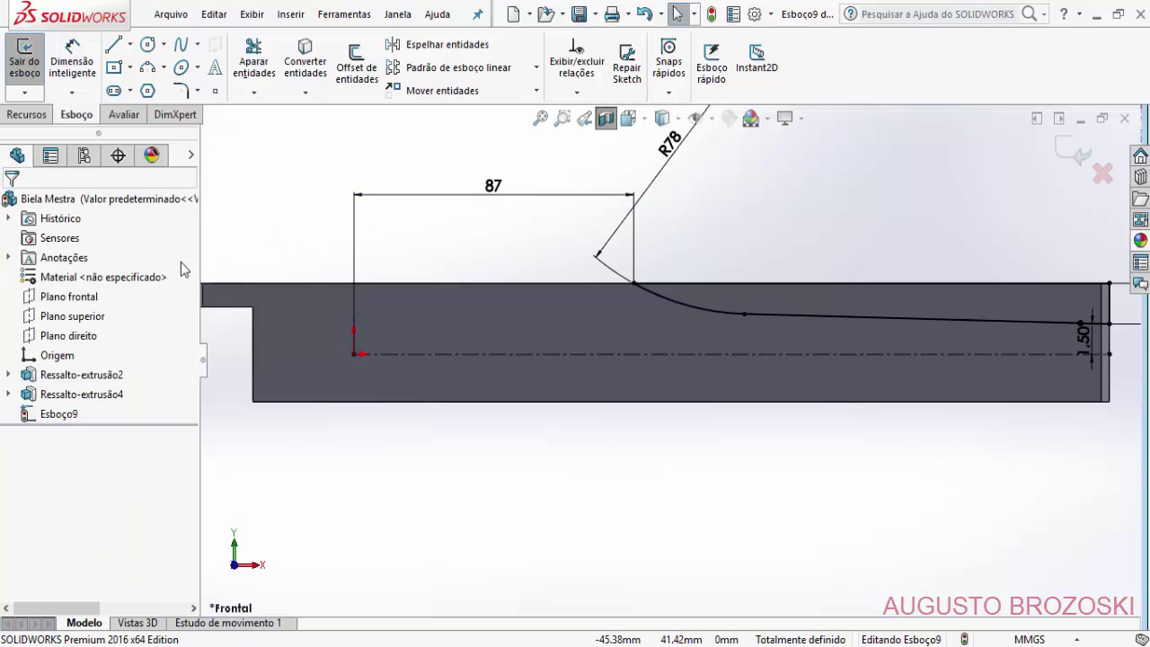
- Exit the side profile sketch and switch the model to the trimetric view
{"action": "scroll", "coordinate": [772, 325], "scroll_direction": "up", "scroll_amount": 2}
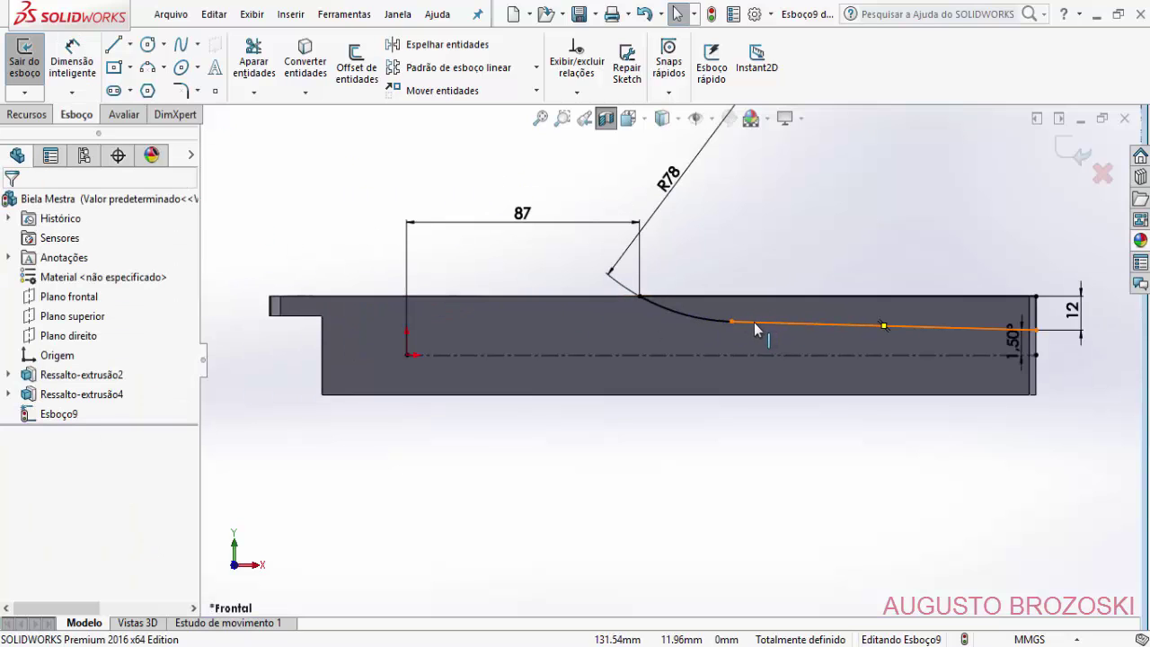
{"action": "left_click", "coordinate": [1071, 153]}
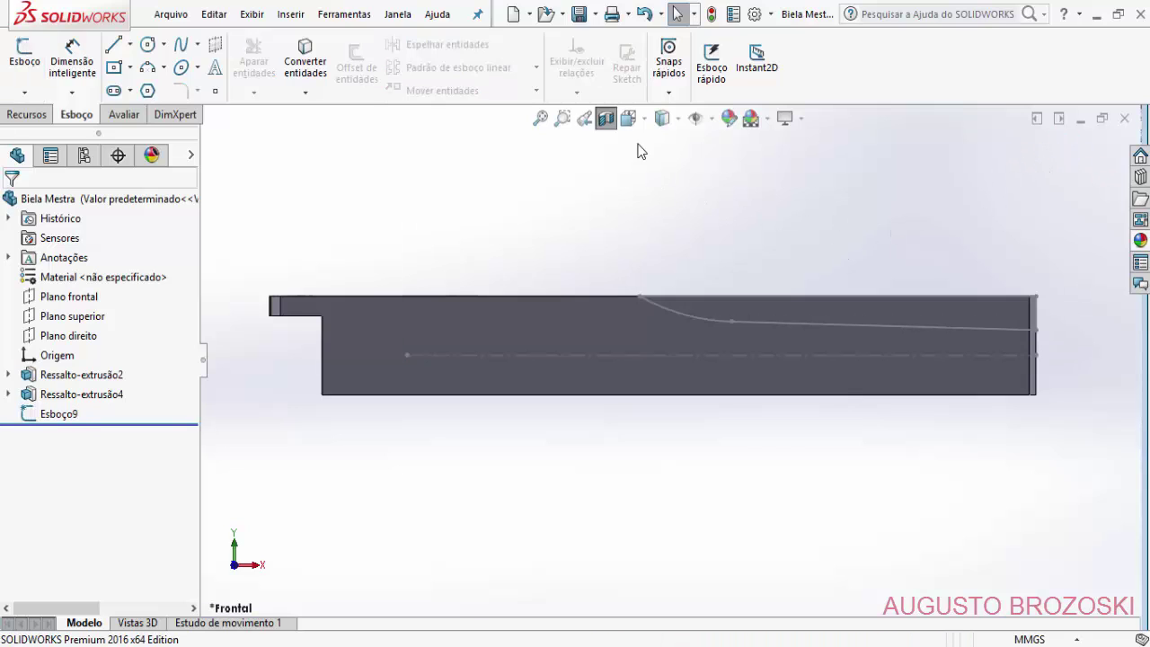
{"action": "left_click", "coordinate": [627, 118]}
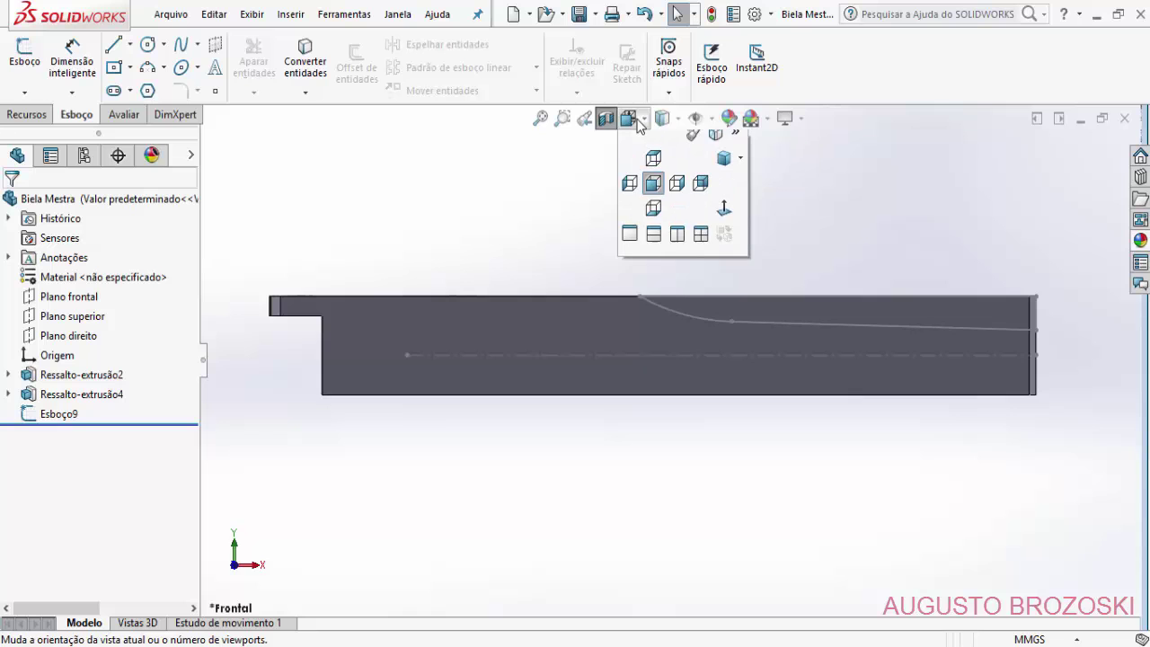
{"action": "left_click", "coordinate": [730, 170]}
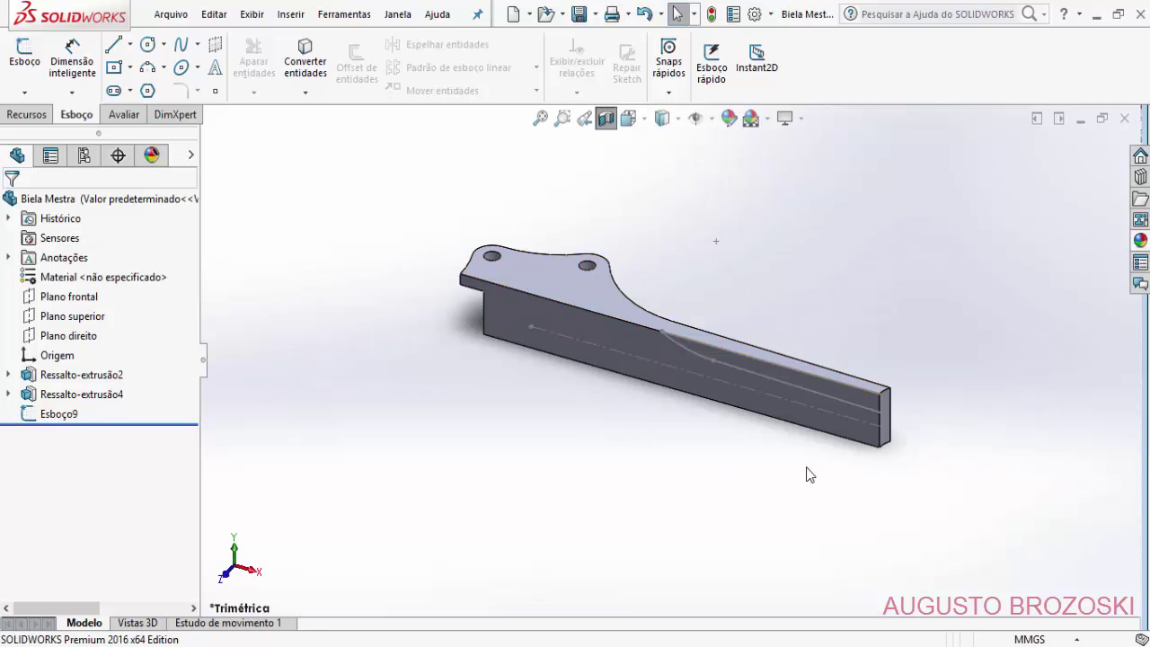
- Create a reference axis from the curved end face of the rod's shank
{"action": "scroll", "coordinate": [929, 439], "scroll_direction": "down", "scroll_amount": 5}
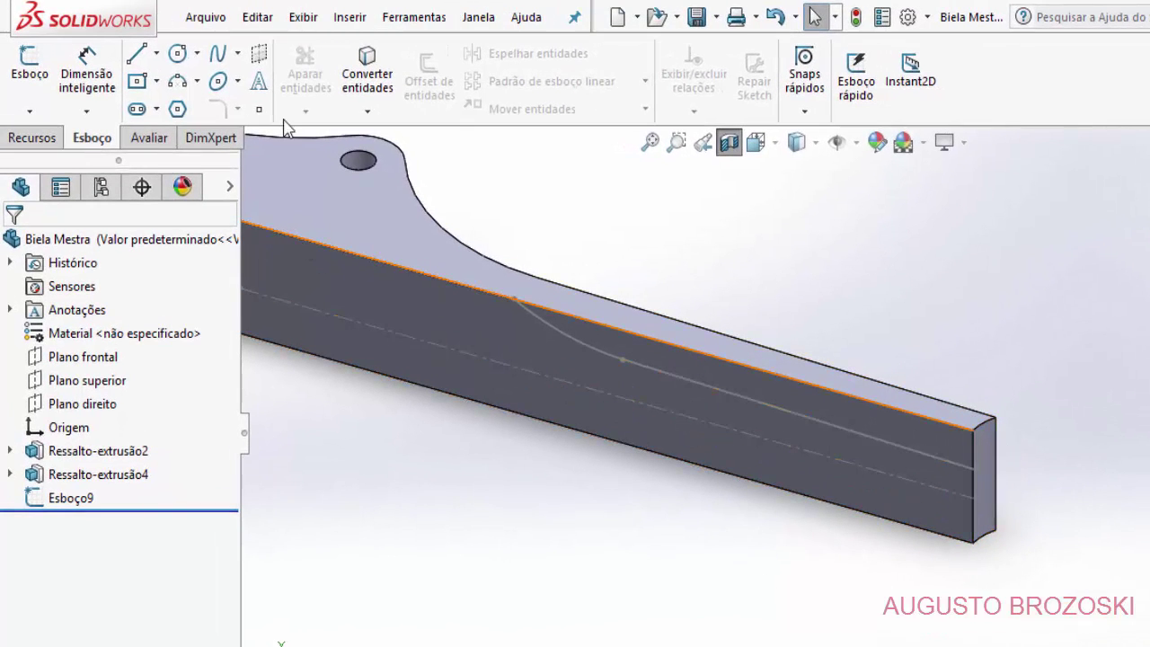
{"action": "left_click", "coordinate": [50, 142]}
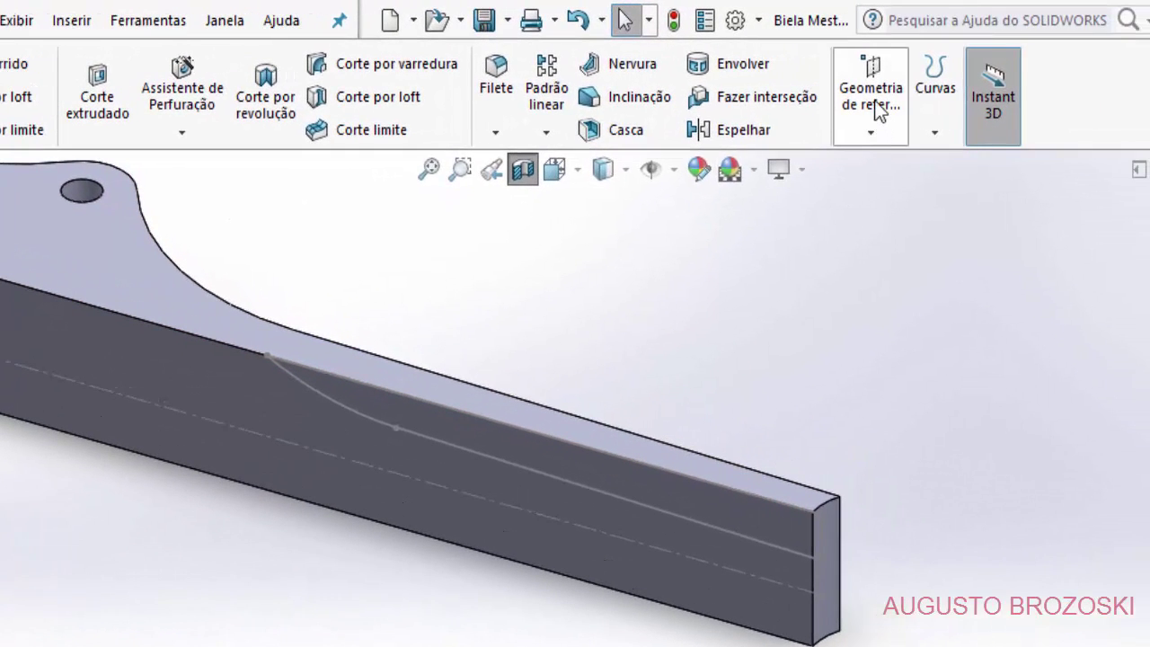
{"action": "left_click", "coordinate": [874, 94]}
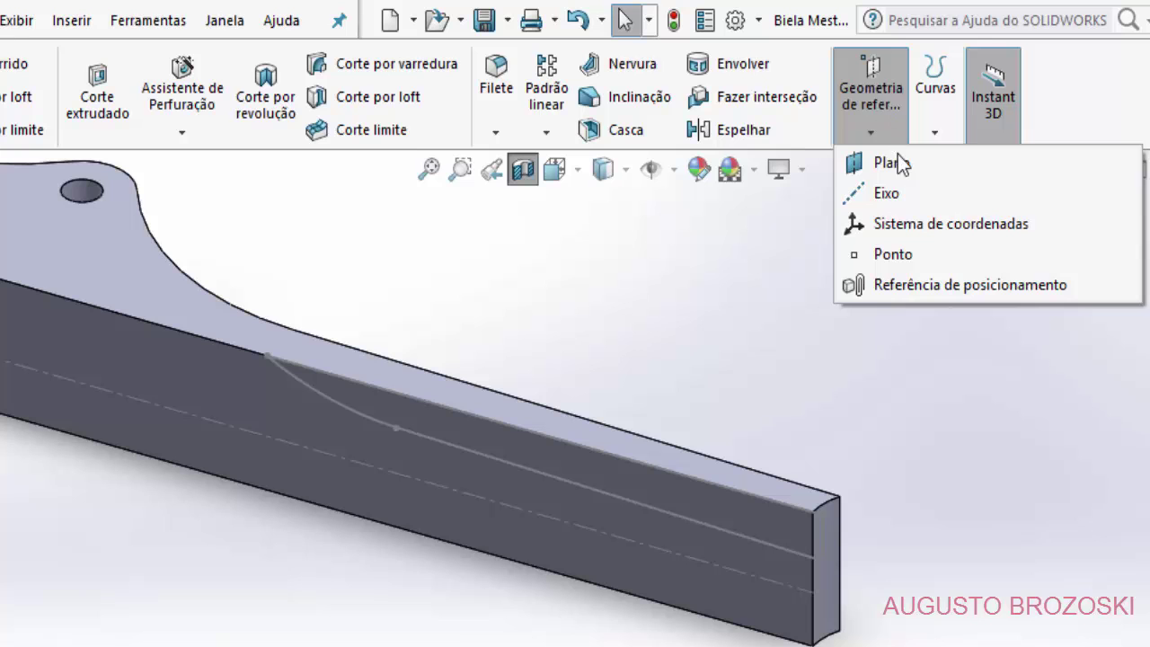
{"action": "left_click", "coordinate": [887, 195]}
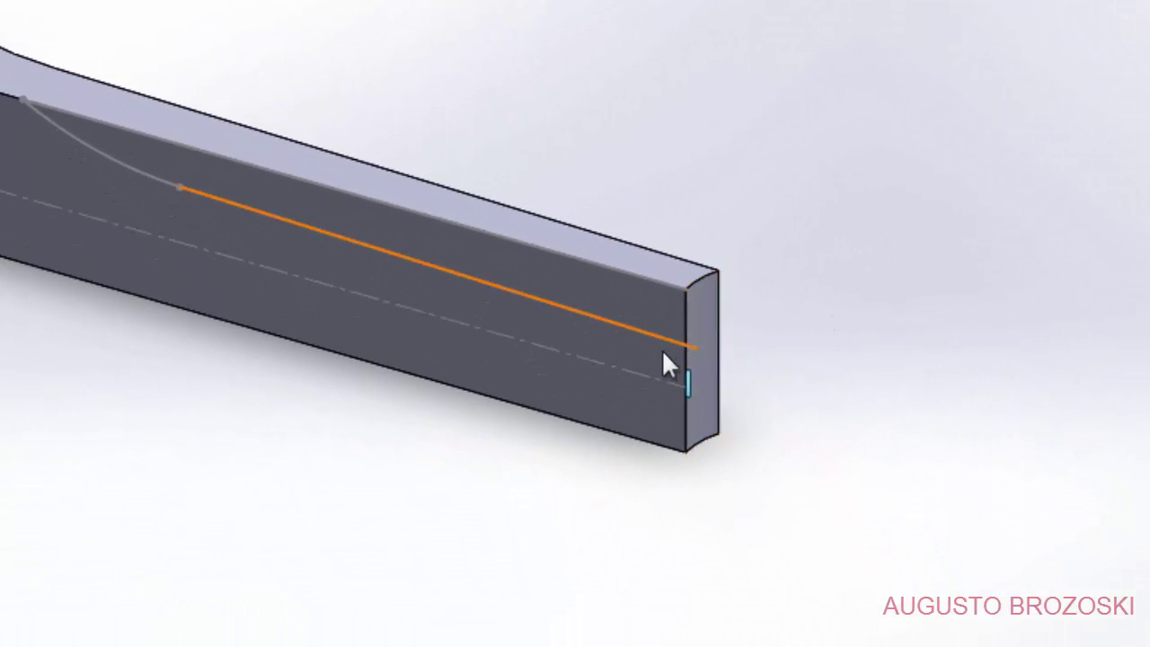
{"action": "left_click", "coordinate": [709, 329]}
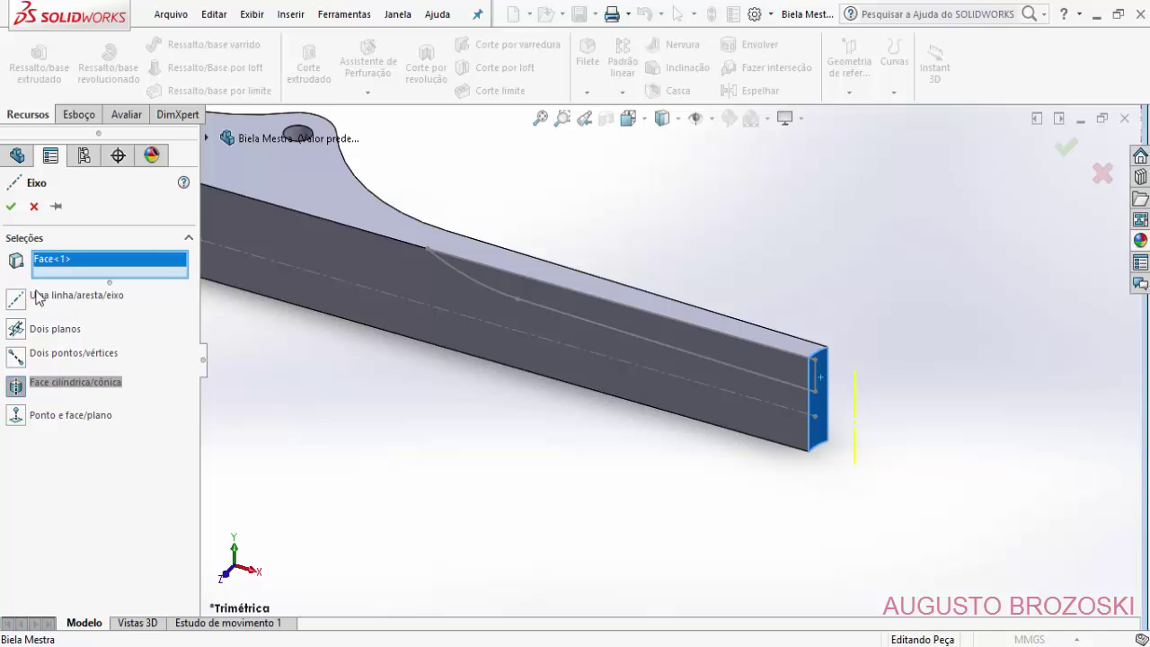
{"action": "left_click", "coordinate": [11, 206]}
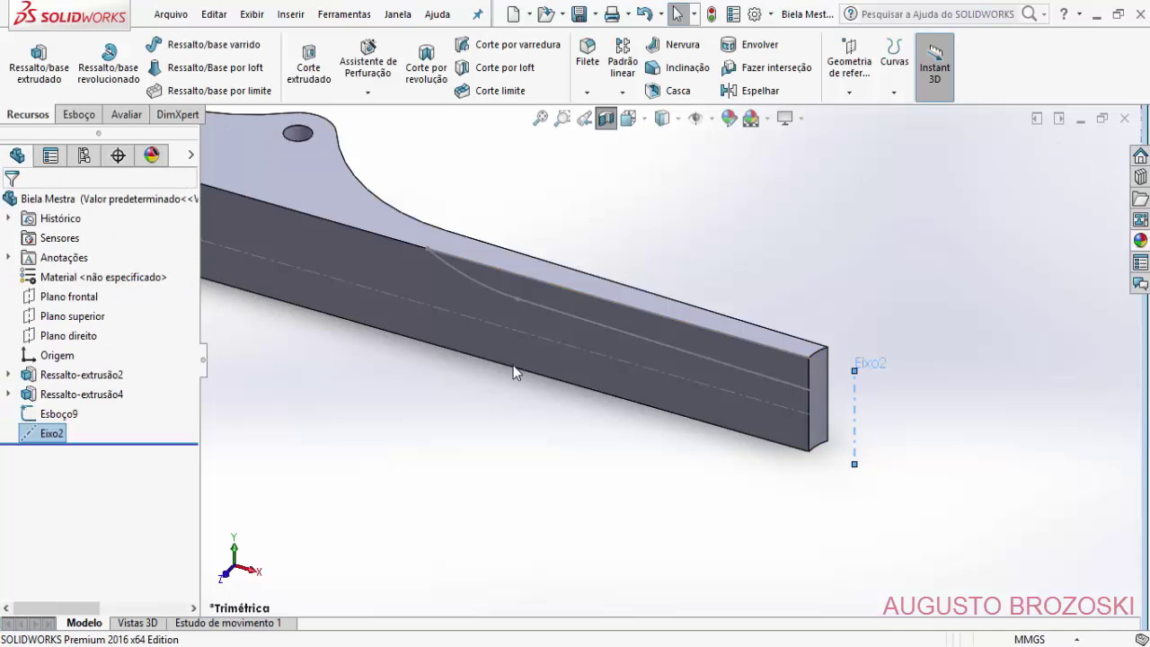
{"action": "left_click", "coordinate": [761, 227]}
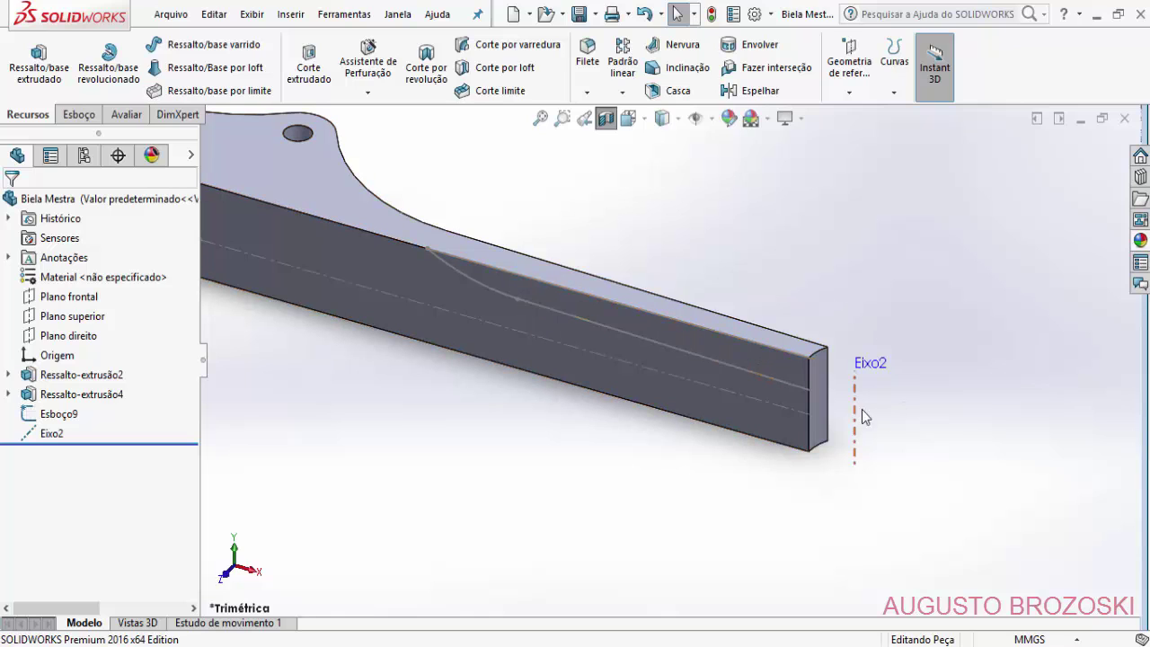
- Cut the shank by revolving the R78 side profile sketch 360° about the new reference axis, and turn off the section view
{"action": "left_click", "coordinate": [425, 83]}
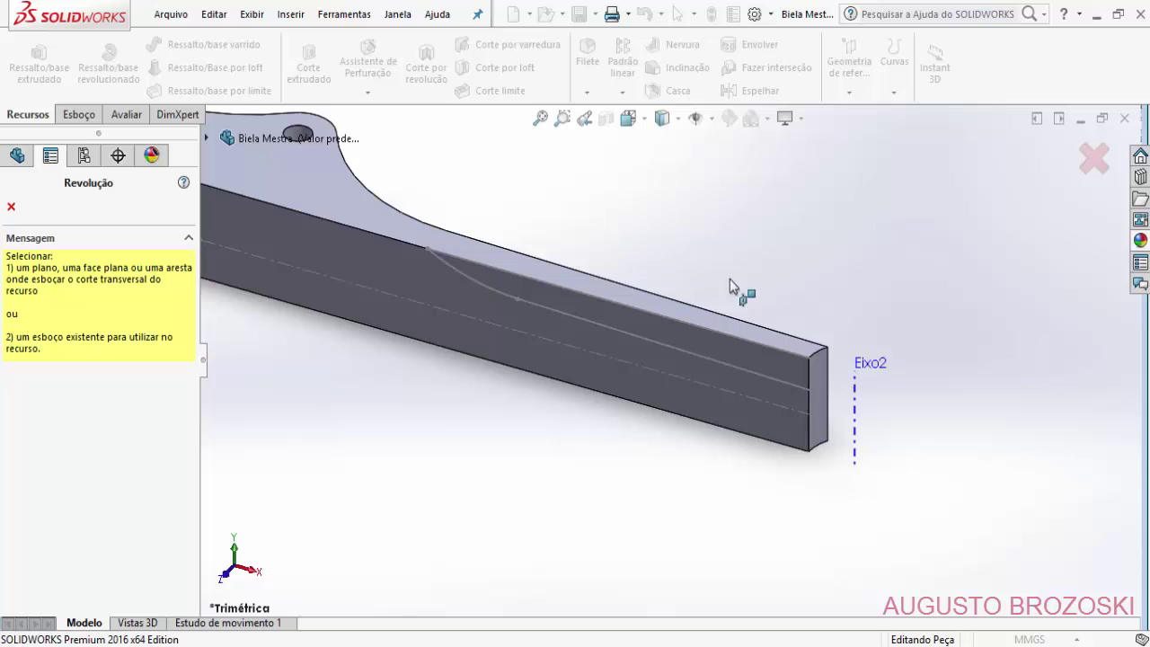
{"action": "left_click", "coordinate": [662, 339]}
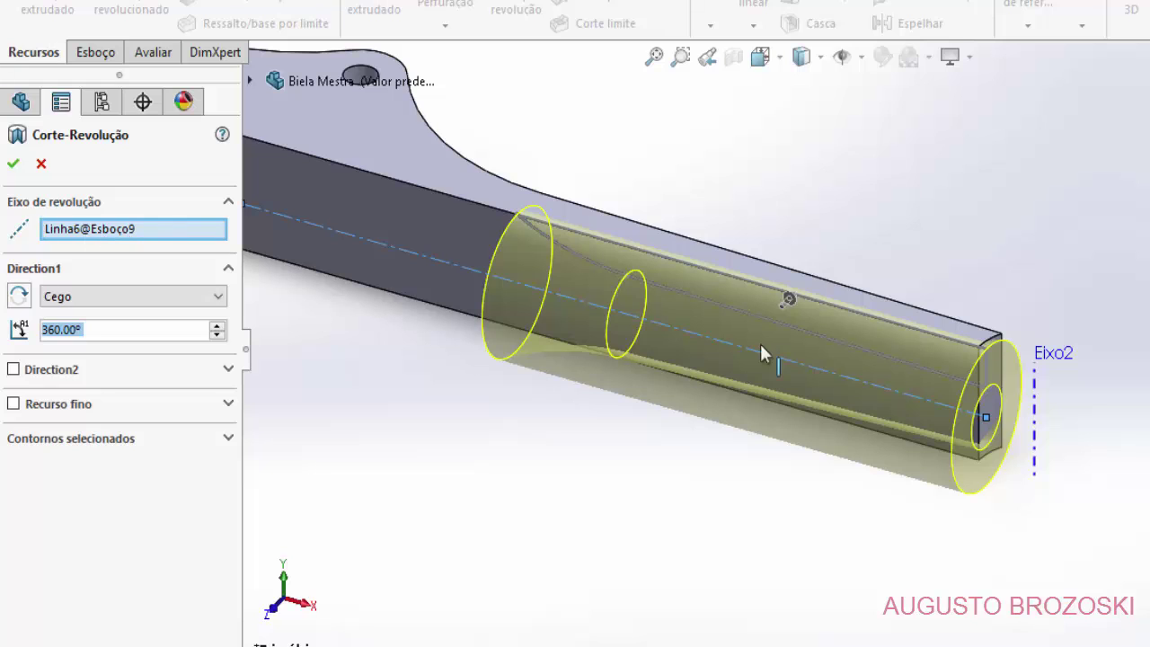
{"action": "right_click", "coordinate": [132, 233]}
{"action": "left_click", "coordinate": [169, 269]}
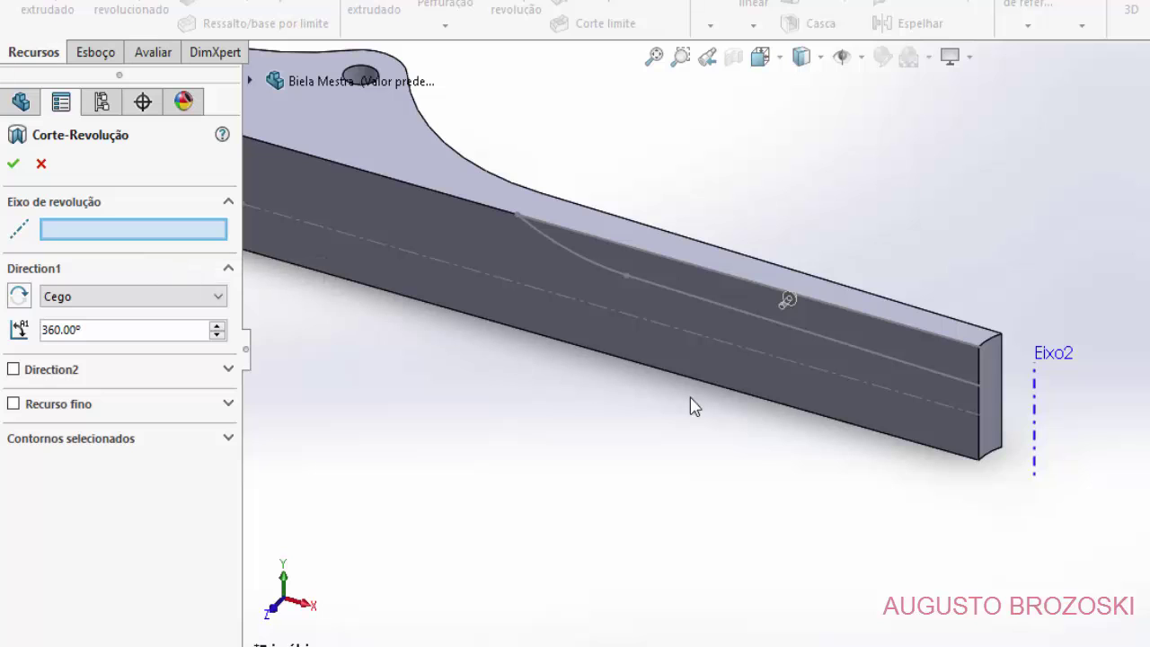
{"action": "left_click", "coordinate": [1038, 405]}
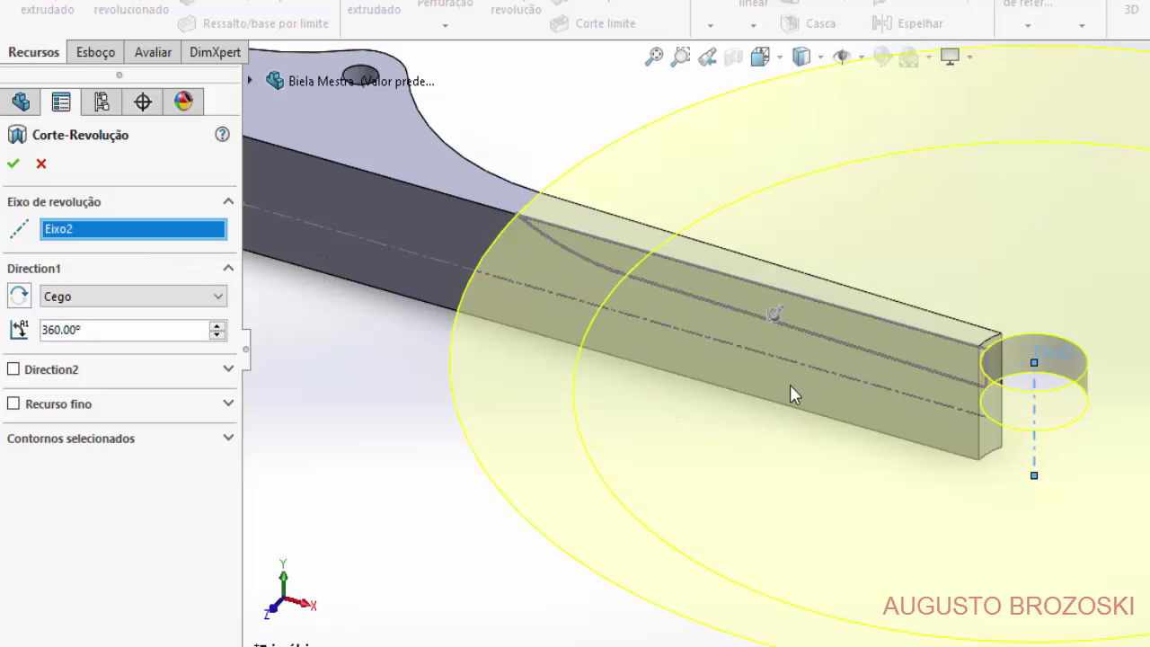
{"action": "scroll", "coordinate": [781, 391], "scroll_direction": "up", "scroll_amount": 5}
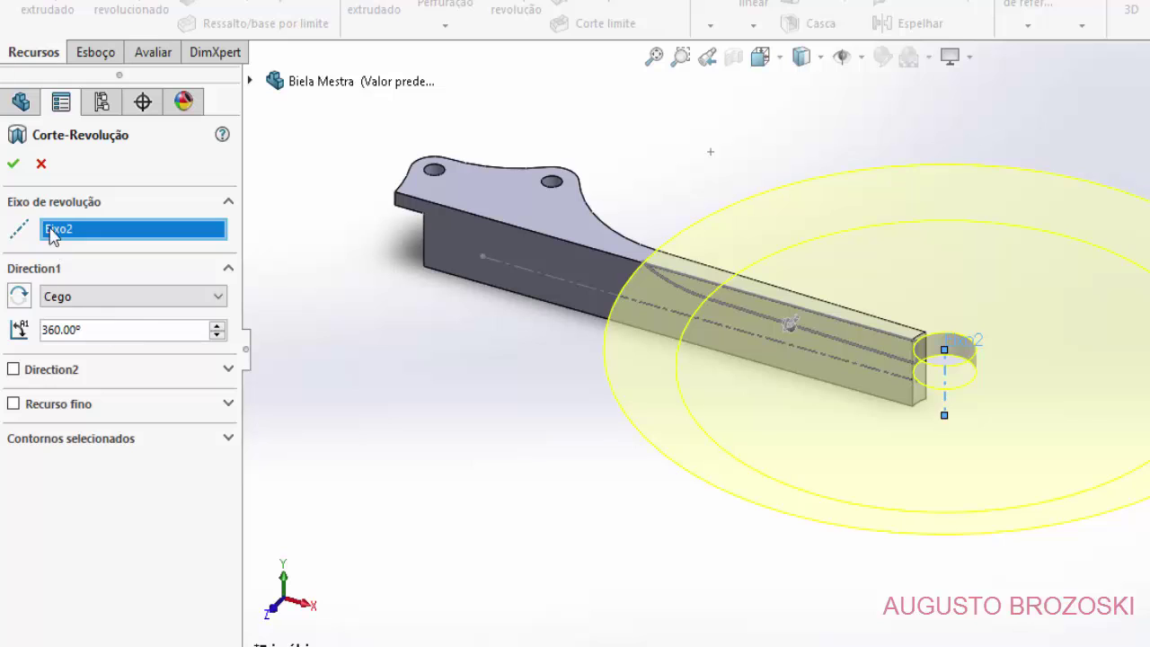
{"action": "key", "text": "Return"}
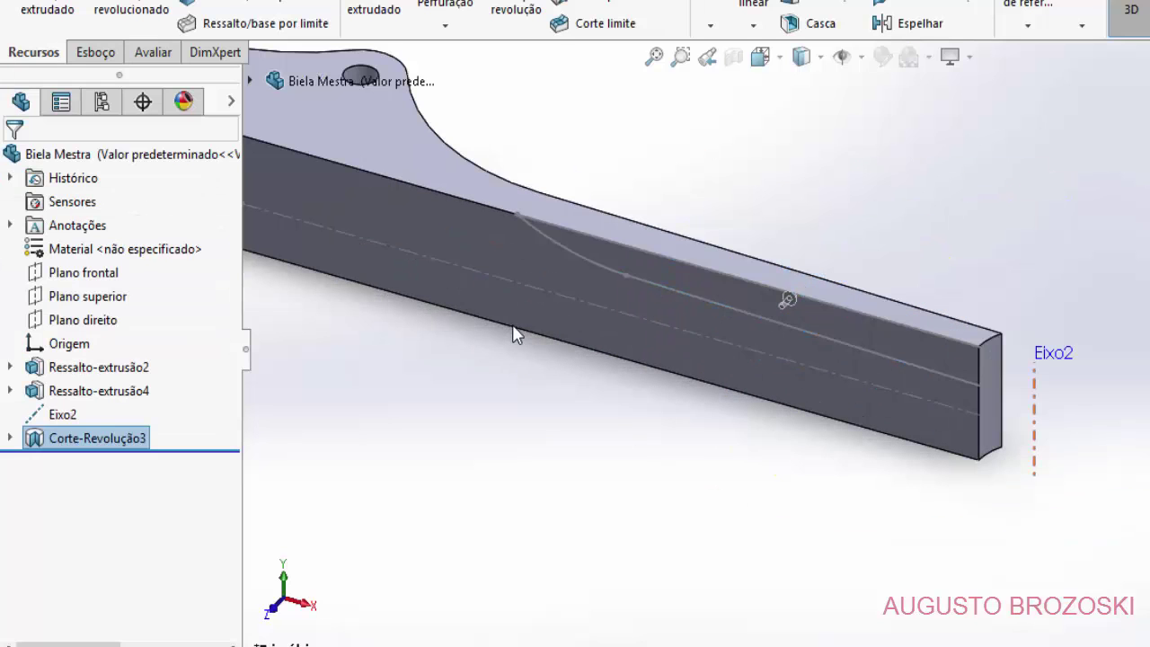
{"action": "key", "text": "f"}
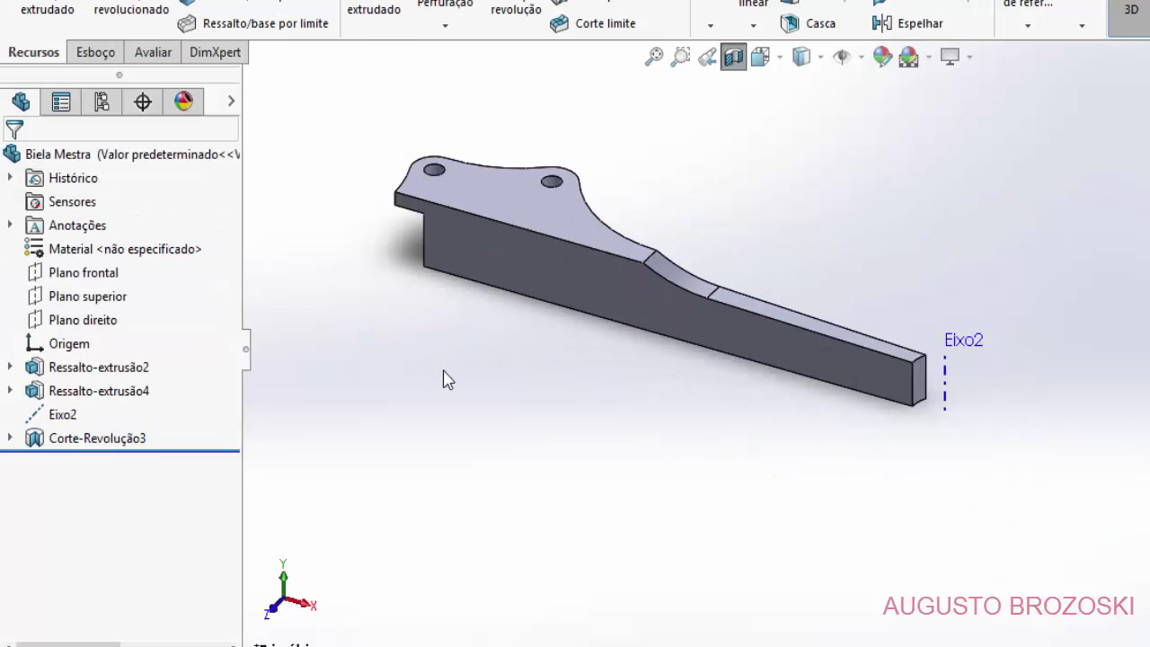
{"action": "left_click", "coordinate": [732, 57]}
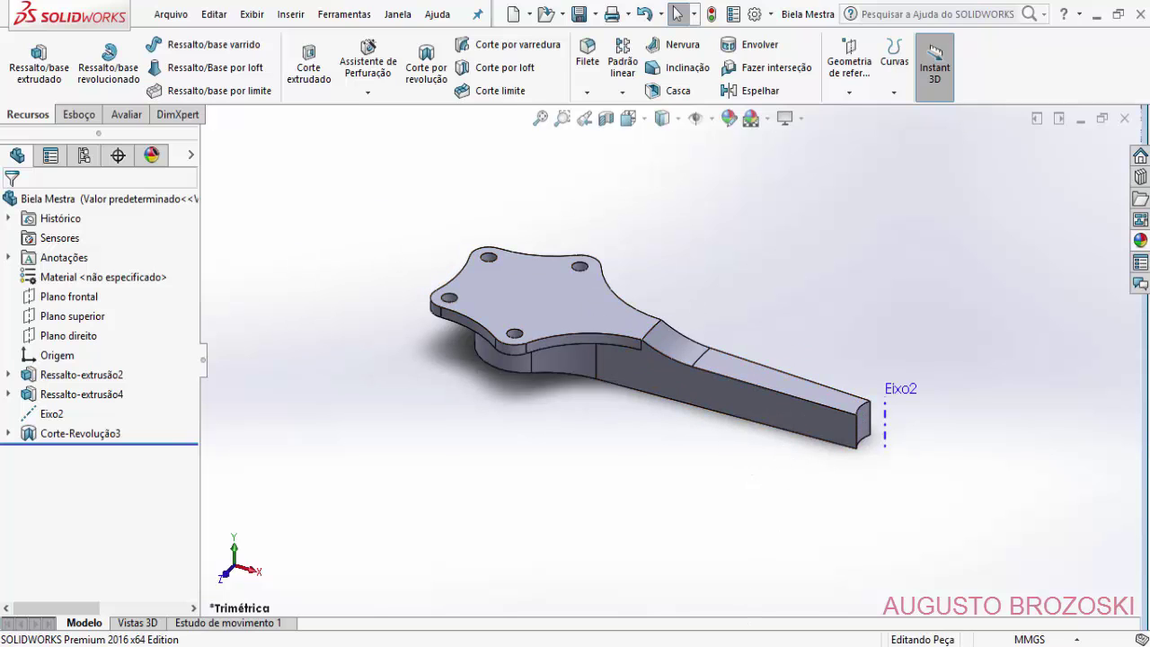
- Switch to the Biela Mestra PDF, examine the slot dimensions in the top view, and return to the model
{"action": "left_click", "coordinate": [723, 607]}
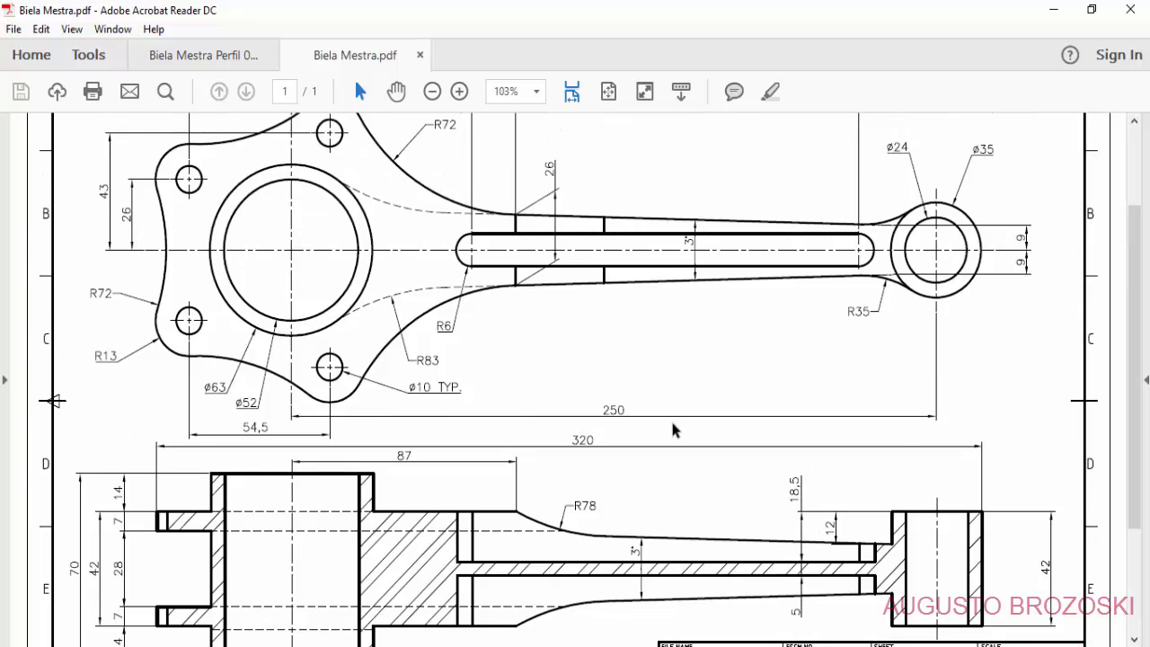
{"action": "scroll", "coordinate": [675, 430], "scroll_direction": "up", "scroll_amount": 3}
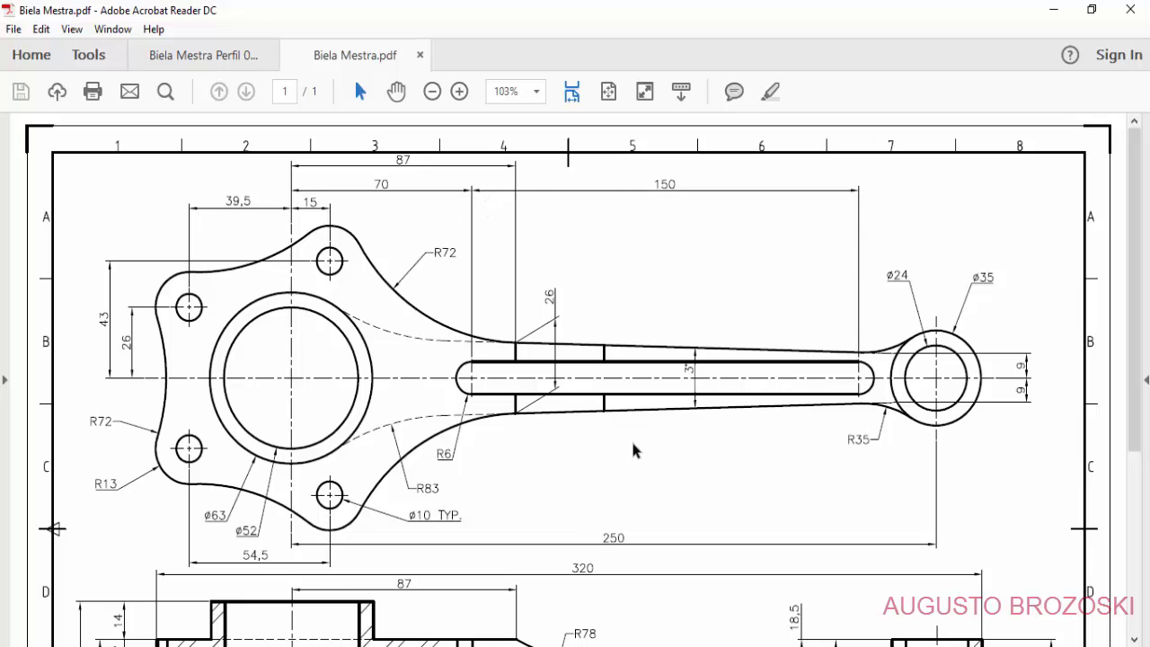
{"action": "left_click", "coordinate": [1052, 9]}
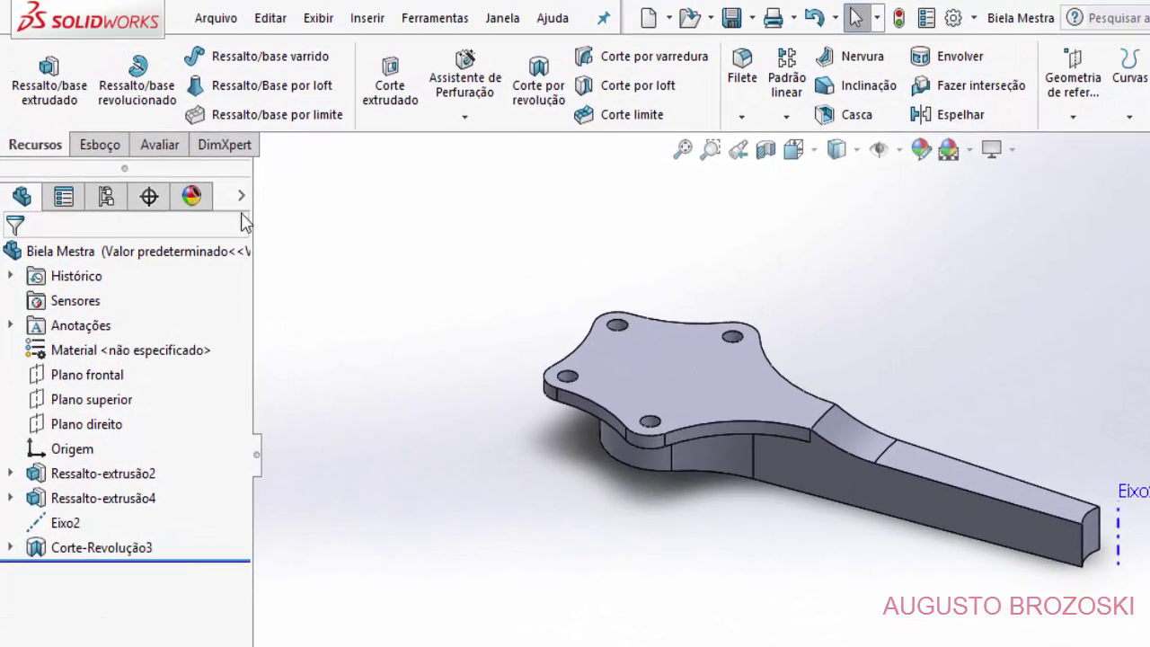
- Start a new sketch on the upper face of the star-shaped flange and view it from above
{"action": "left_click", "coordinate": [99, 145]}
{"action": "left_click", "coordinate": [30, 85]}
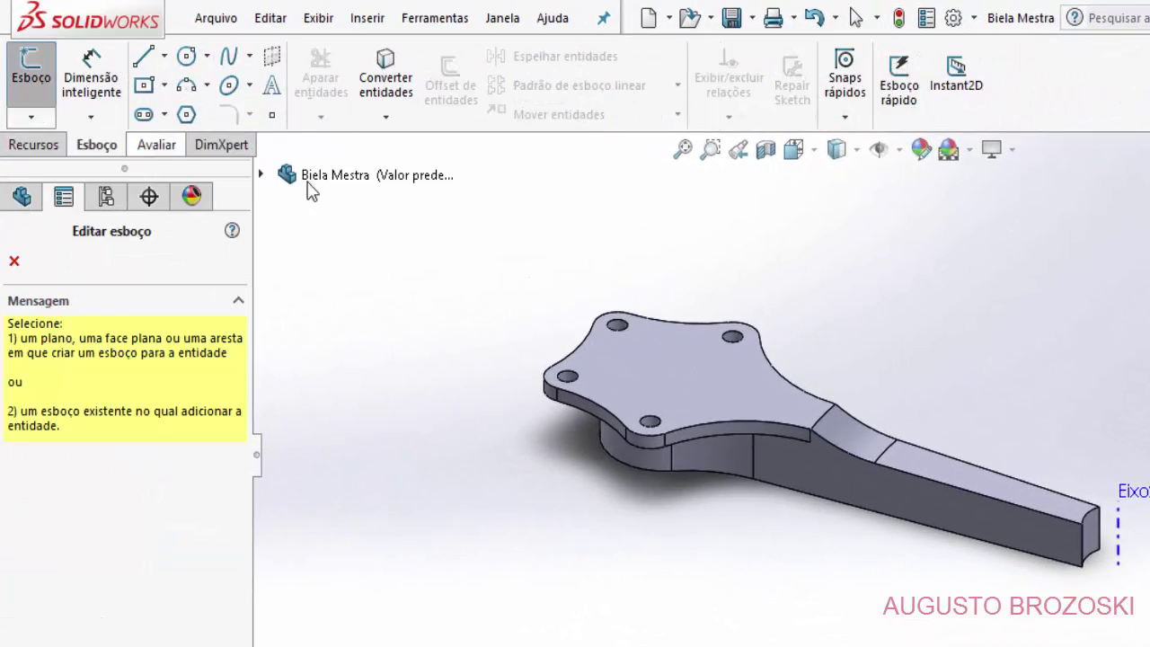
{"action": "left_click", "coordinate": [715, 376]}
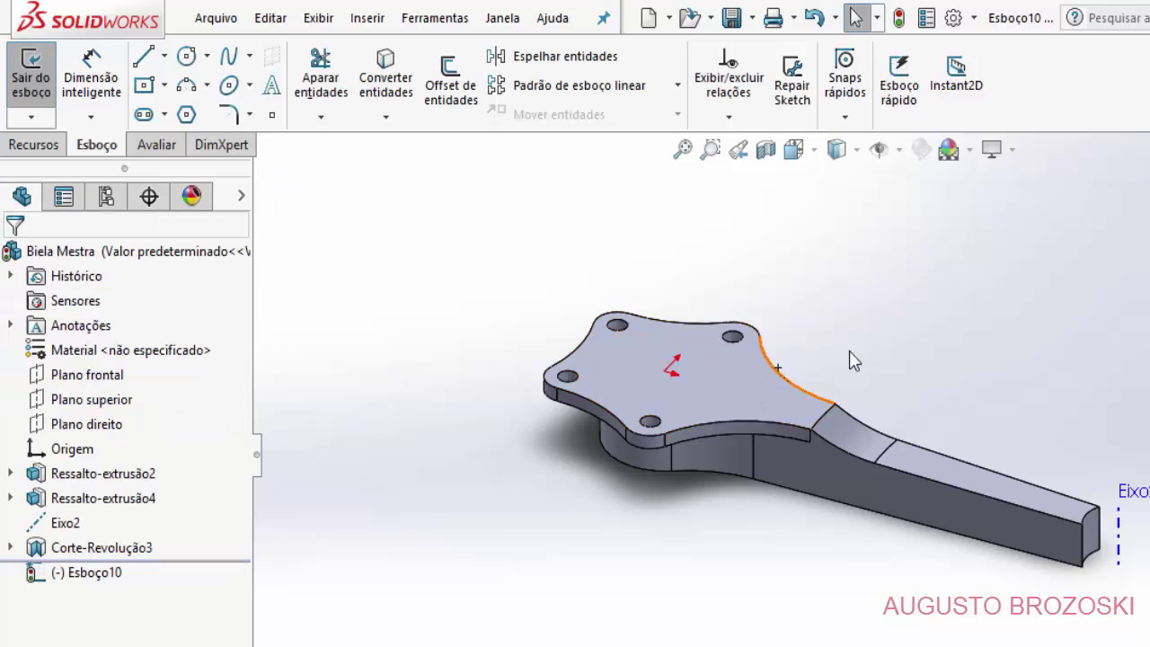
{"action": "left_click", "coordinate": [814, 154]}
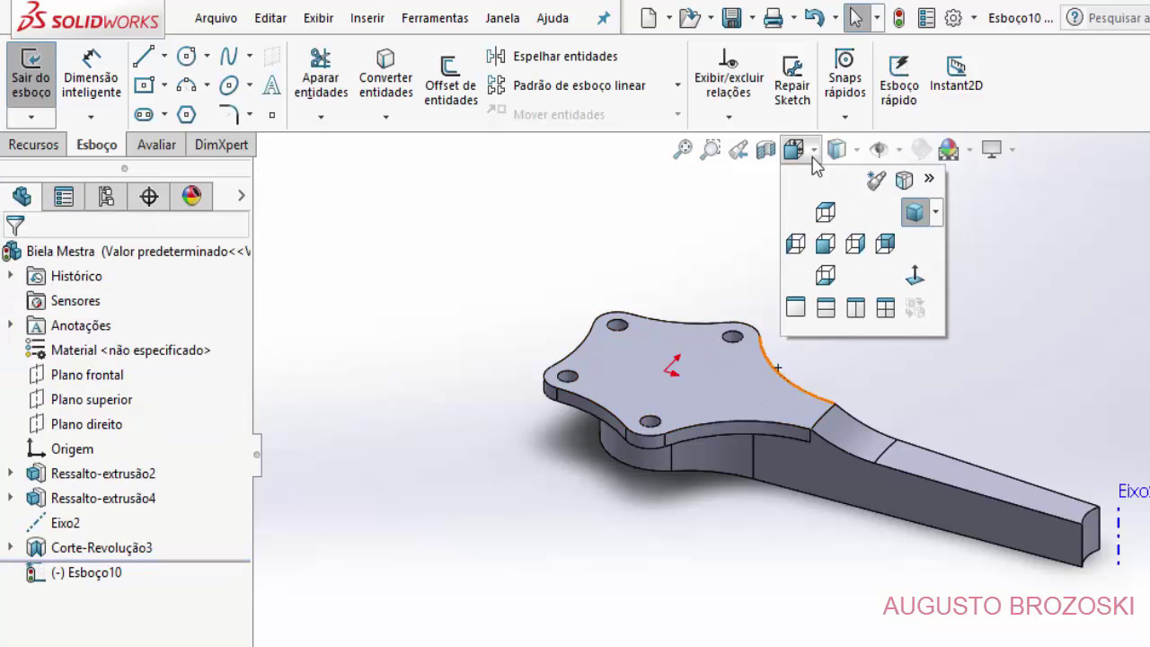
{"action": "left_click", "coordinate": [884, 247]}
{"action": "scroll", "coordinate": [916, 377], "scroll_direction": "down", "scroll_amount": 5}
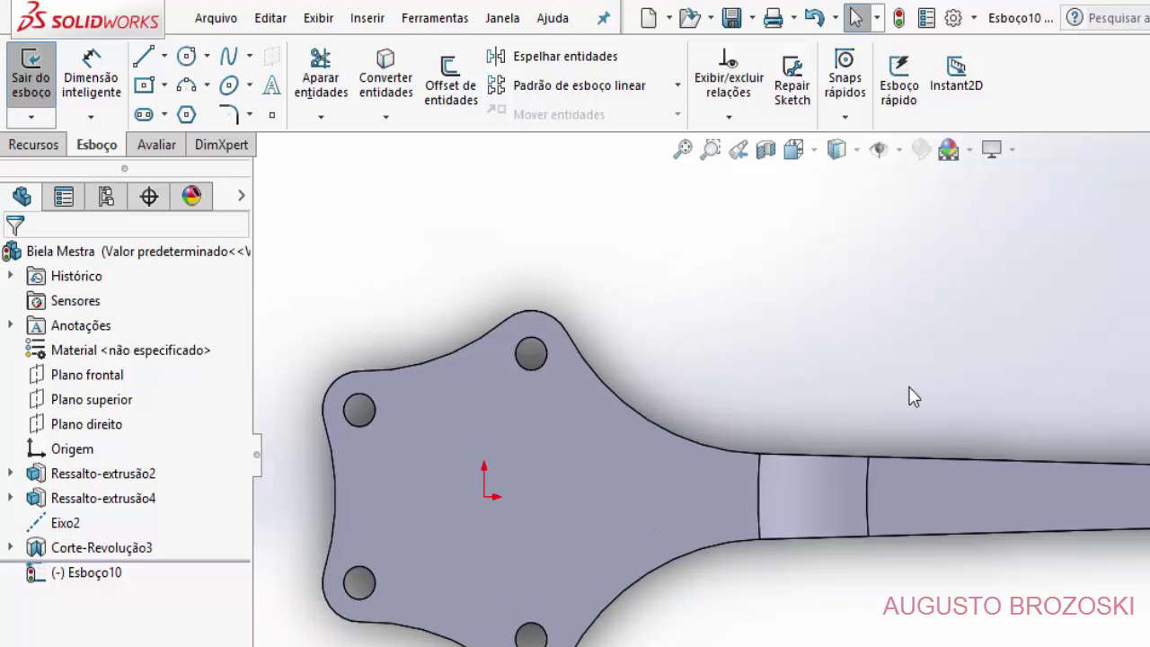
- Sketch a straight slot about 10.6 mm wide along the shank's center line, starting about 73 mm from the origin
{"action": "left_click", "coordinate": [144, 115]}
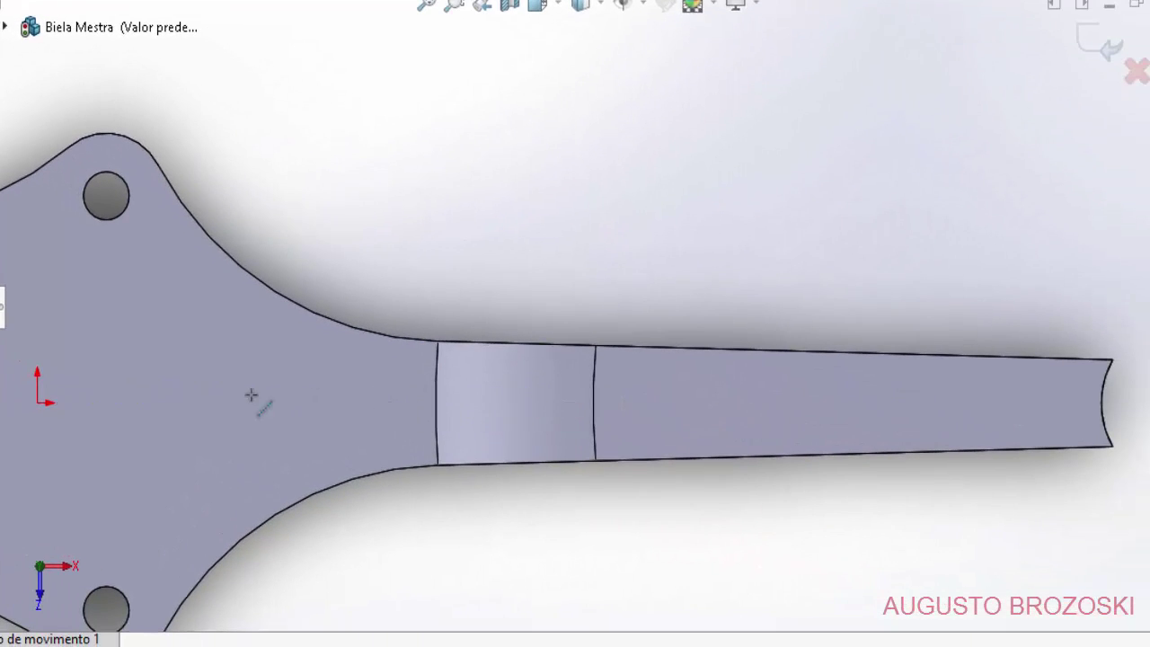
{"action": "left_click", "coordinate": [372, 402]}
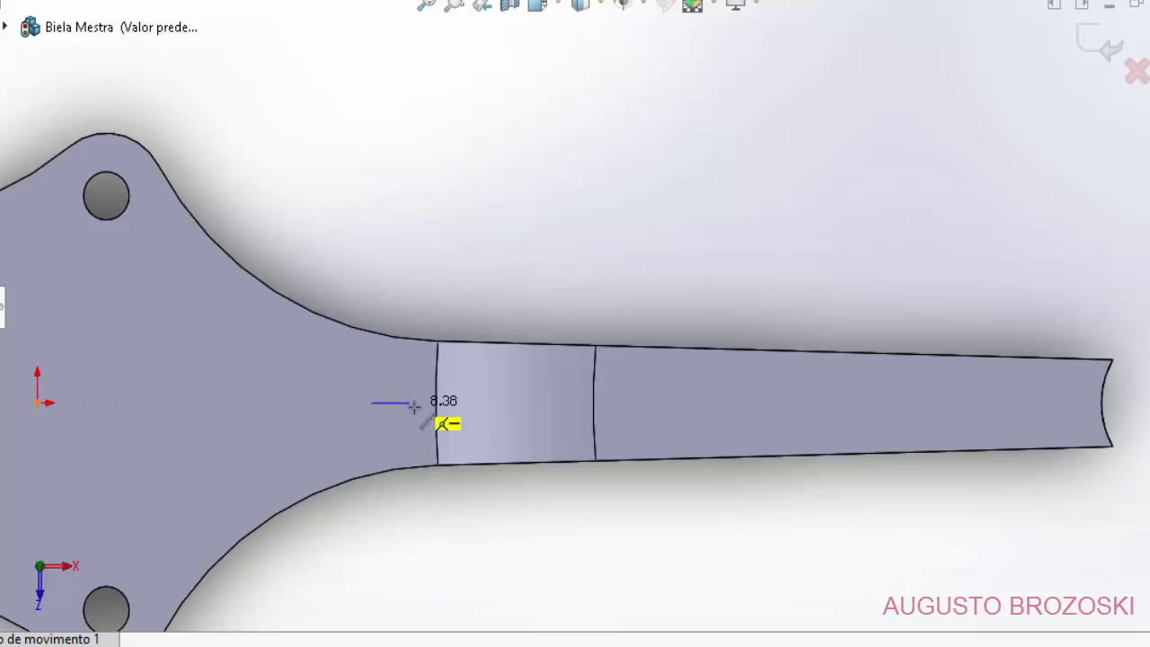
{"action": "left_click", "coordinate": [865, 403]}
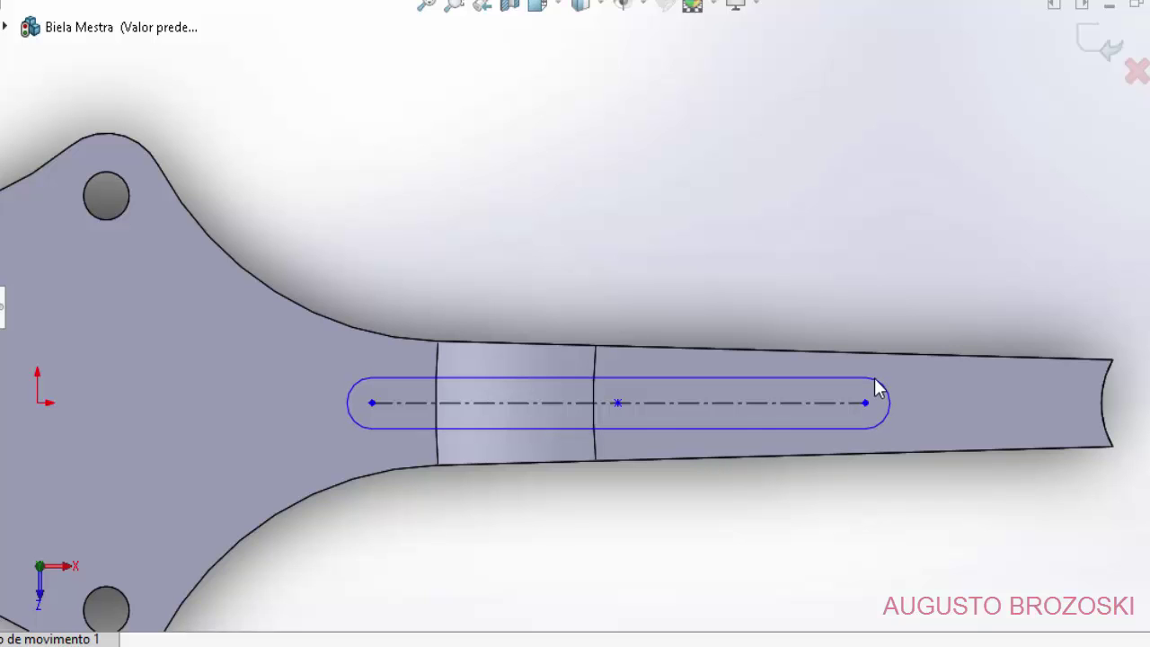
{"action": "left_click", "coordinate": [874, 378]}
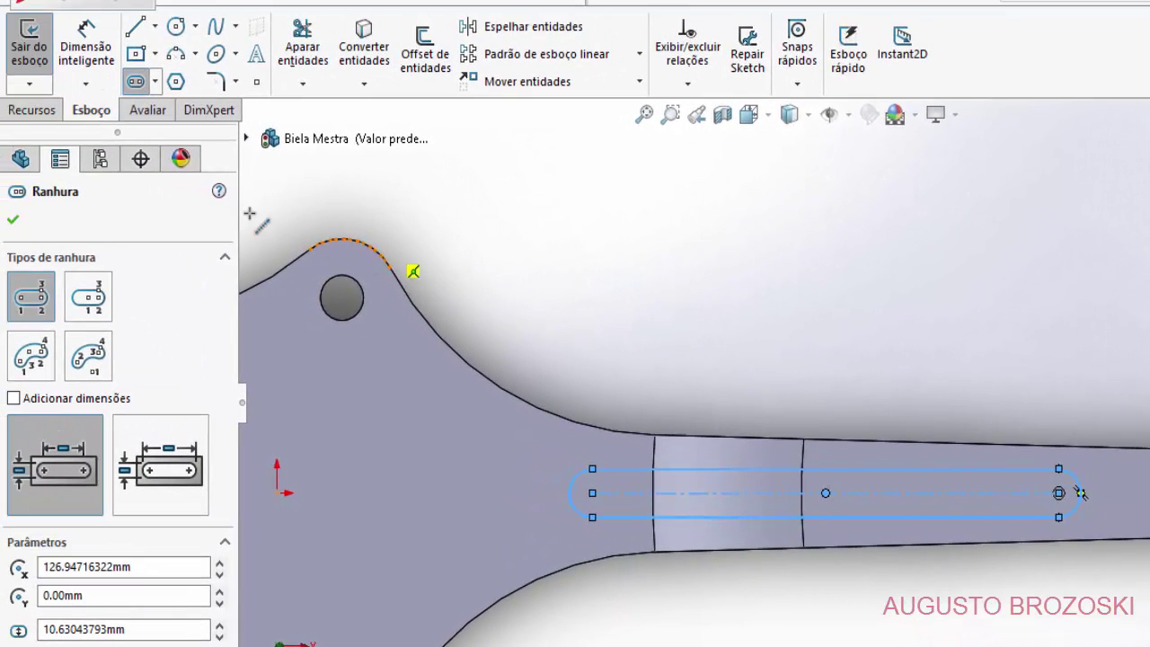
{"action": "left_click", "coordinate": [12, 222]}
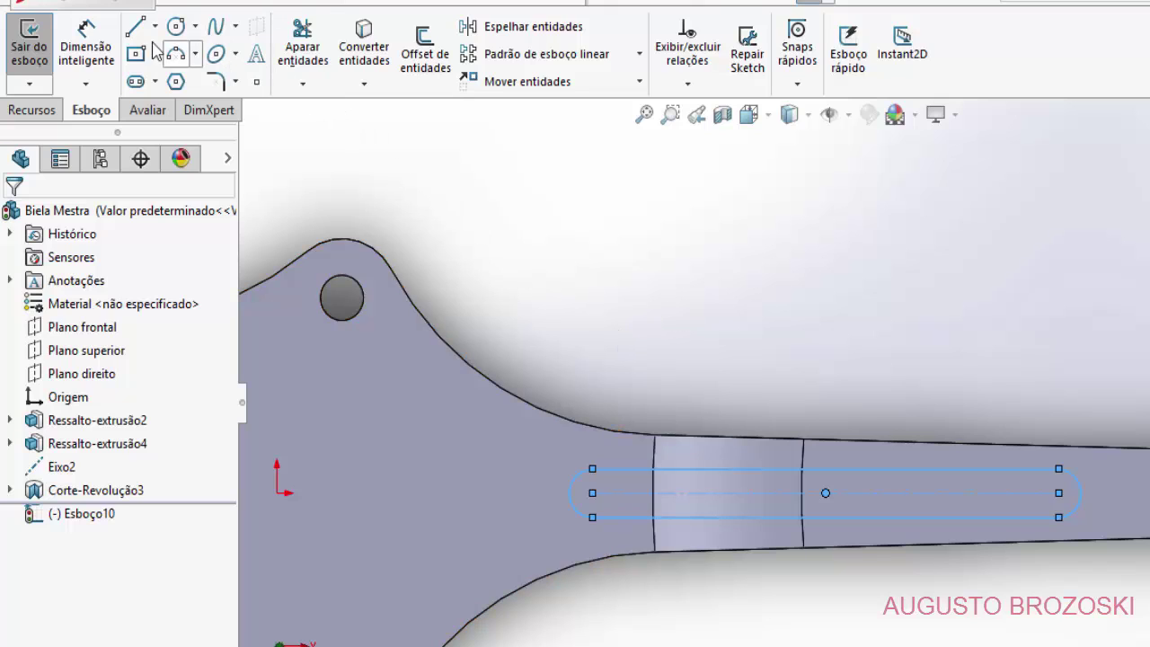
- Dimension the horizontal distance from the origin to the slot's nearer arc center as 70 mm
{"action": "left_click", "coordinate": [94, 45]}
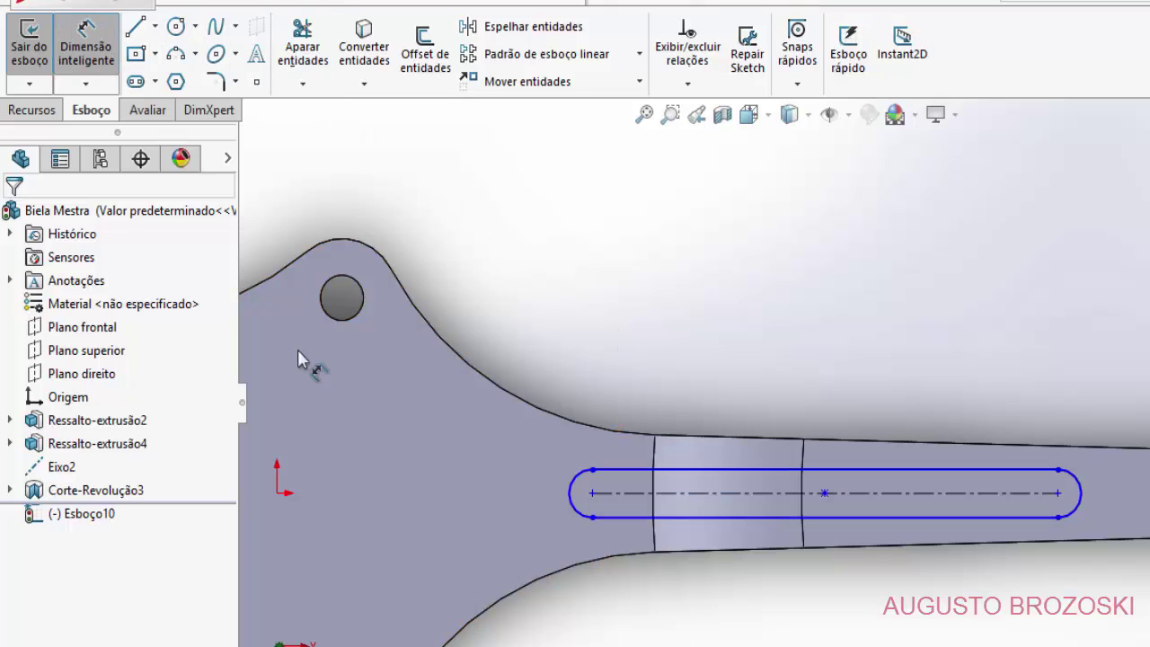
{"action": "left_click", "coordinate": [277, 494]}
{"action": "left_click", "coordinate": [591, 492]}
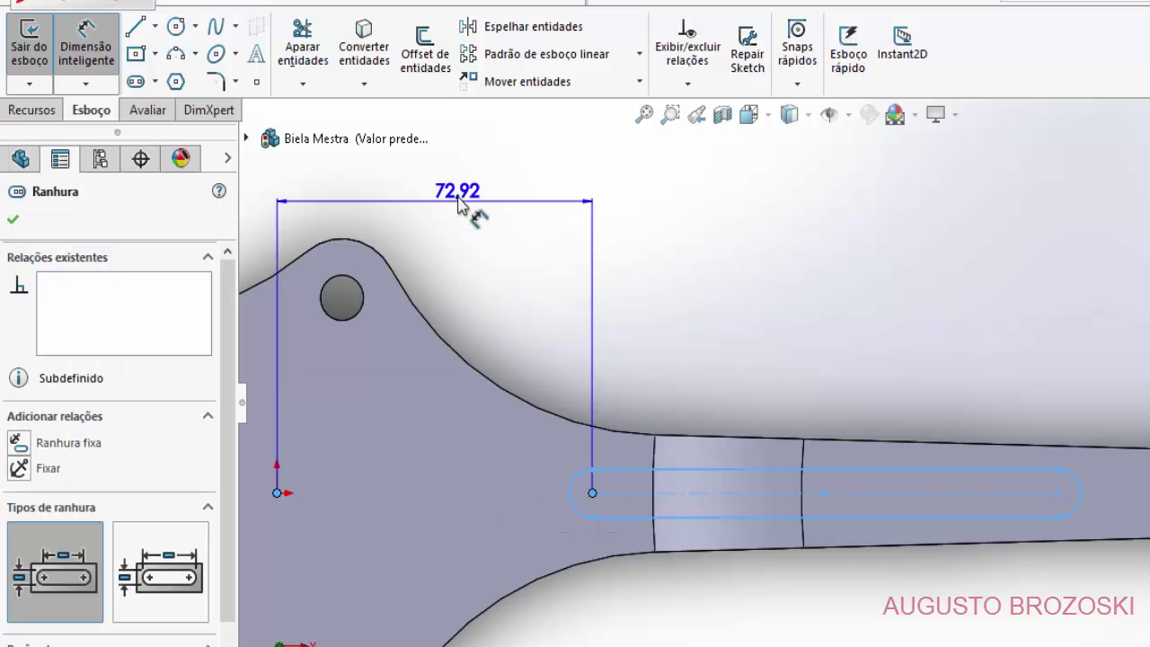
{"action": "left_click", "coordinate": [462, 205]}
{"action": "type", "text": "70"}
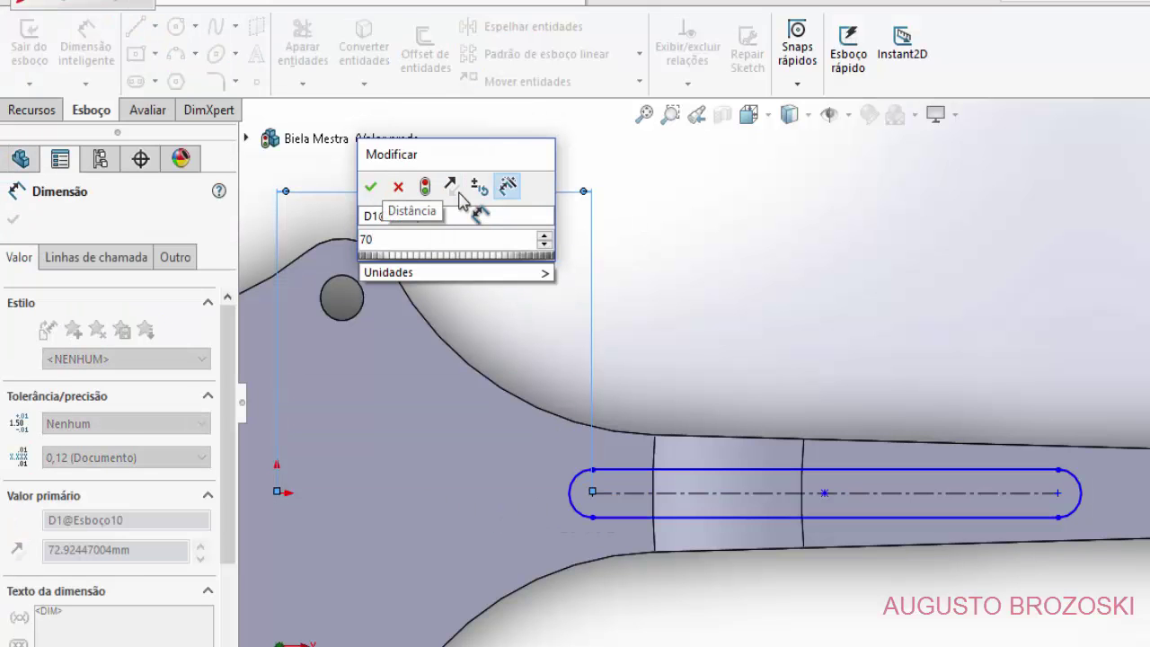
{"action": "key", "text": "Return"}
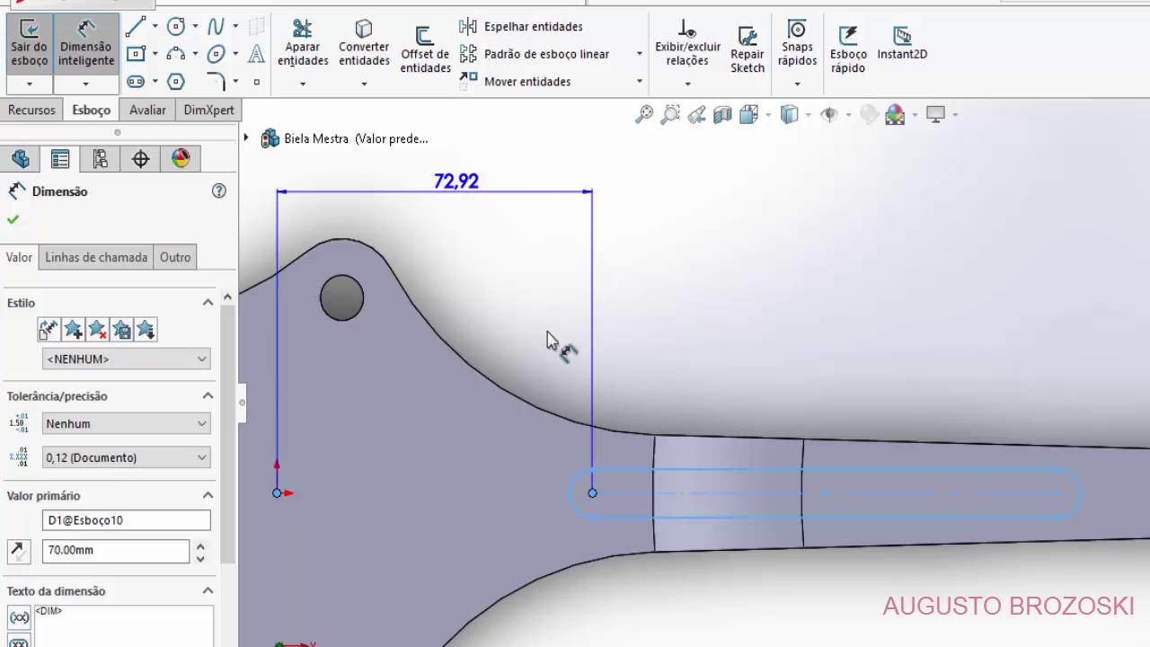
- Dimension the distance between the slot's two arc centers as 150 mm, checking the value in the Biela Mestra PDF
{"action": "left_click", "coordinate": [580, 493]}
{"action": "left_click", "coordinate": [486, 438]}
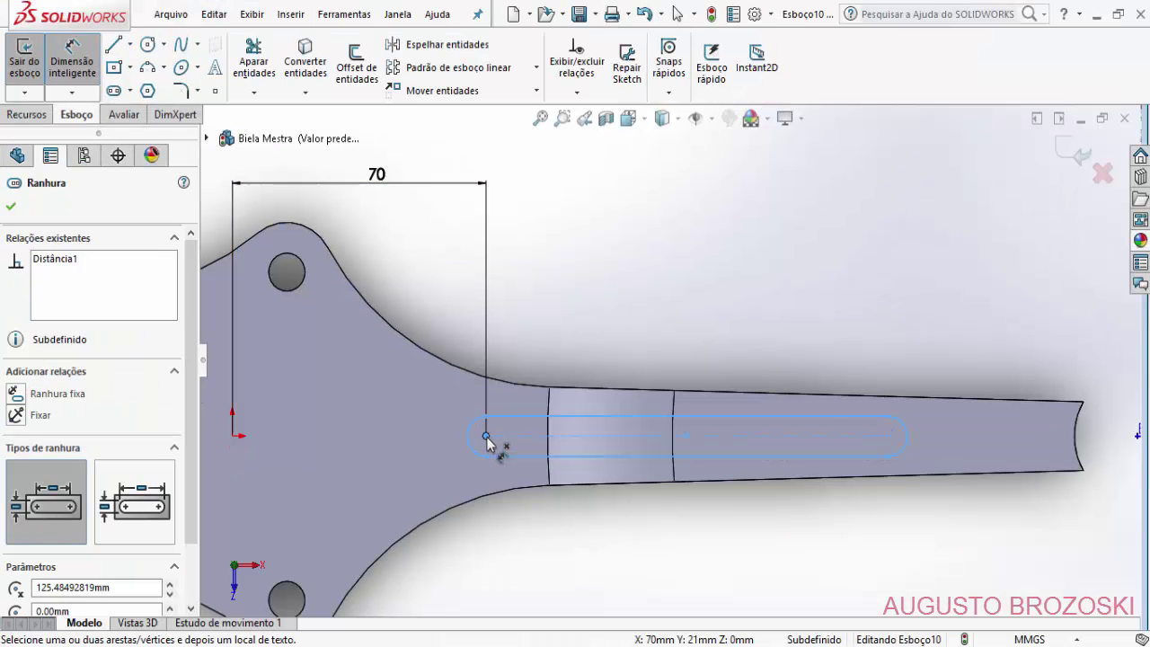
{"action": "left_click", "coordinate": [888, 437]}
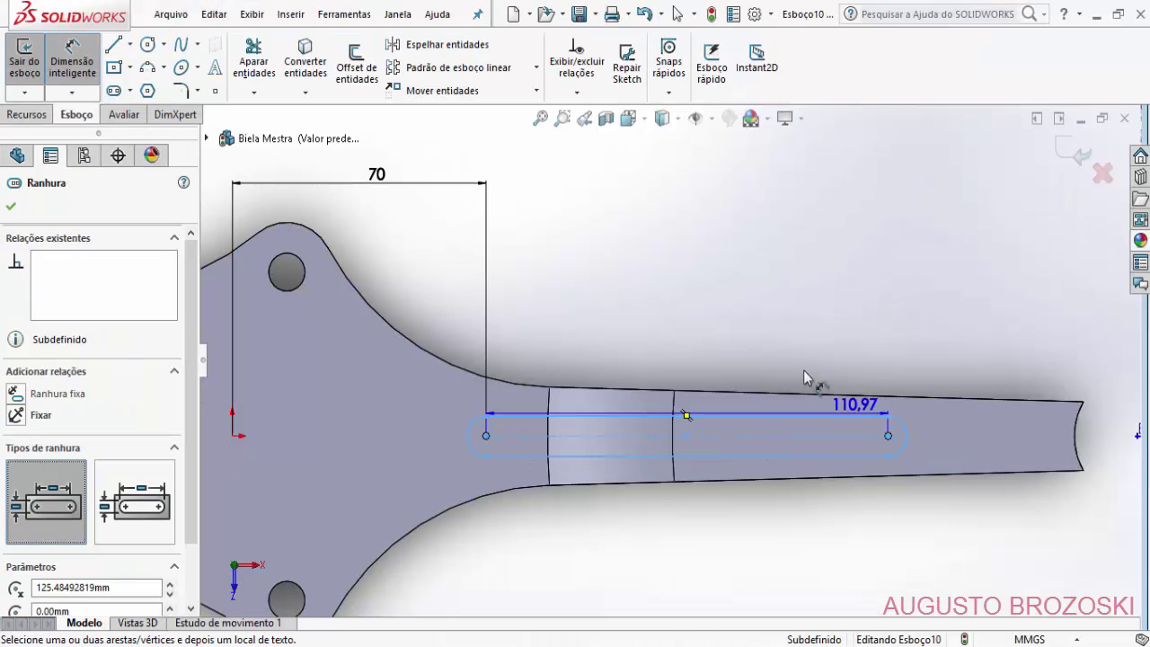
{"action": "left_click", "coordinate": [687, 199]}
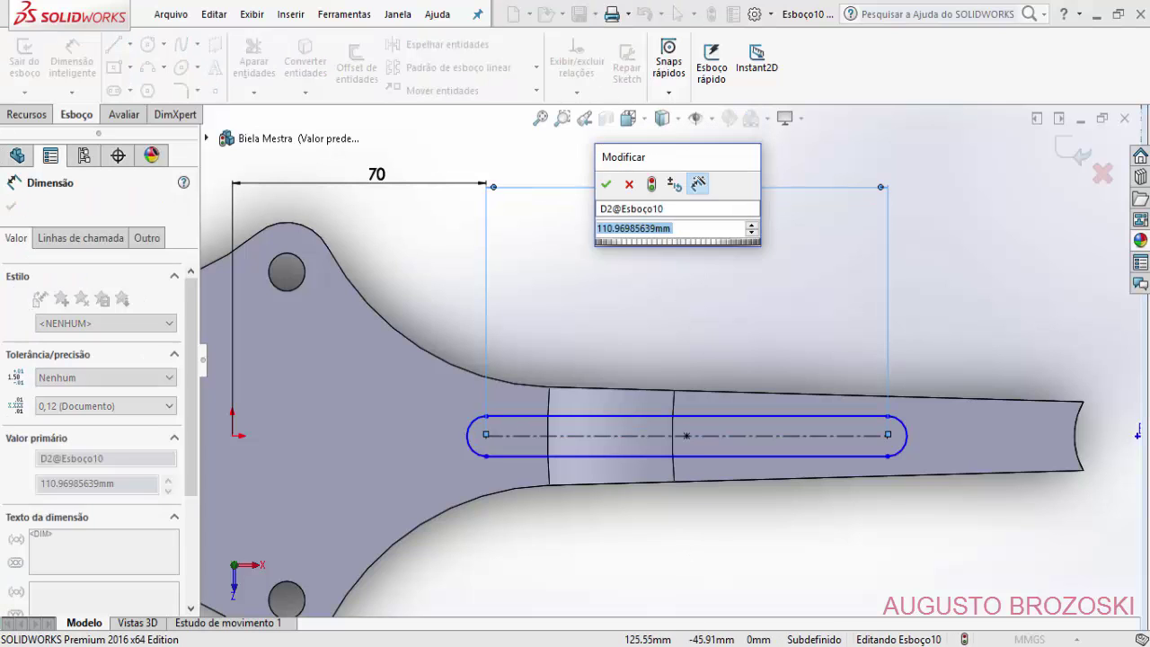
{"action": "left_click", "coordinate": [769, 498]}
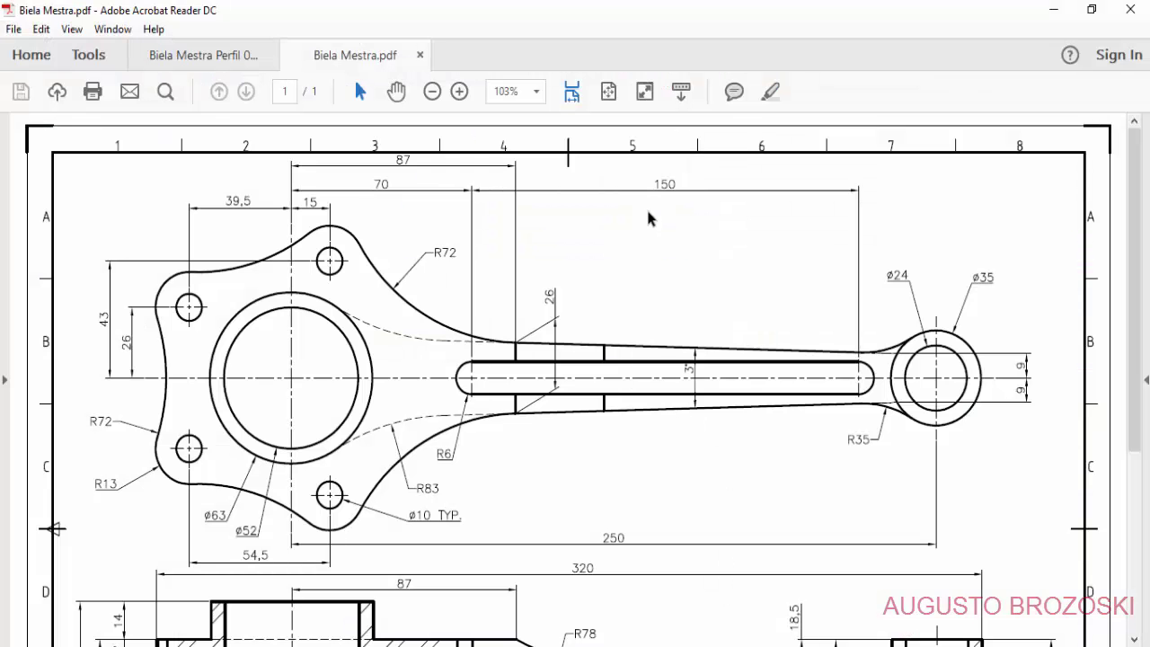
{"action": "left_click", "coordinate": [1053, 10]}
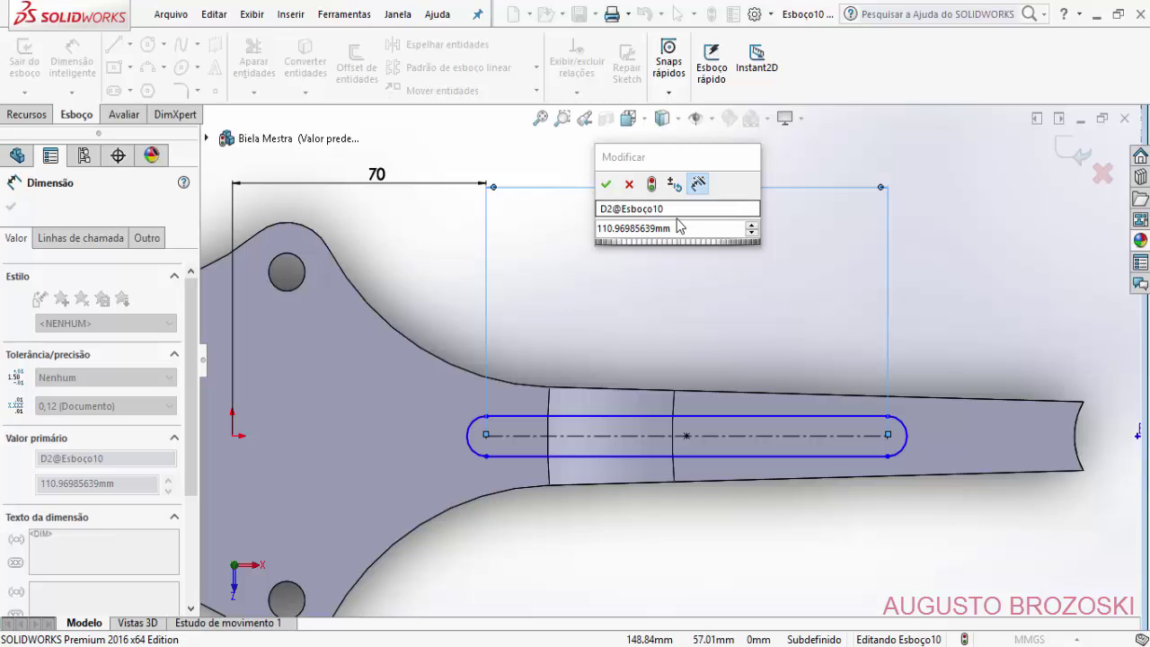
{"action": "type", "text": "150"}
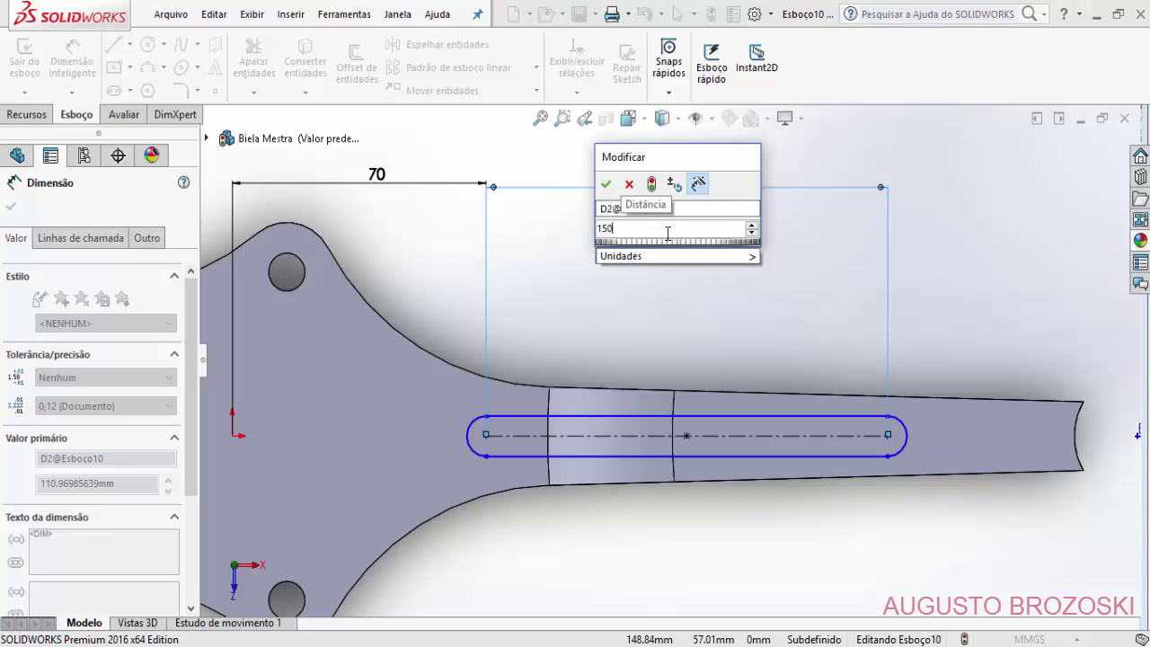
{"action": "key", "text": "Return"}
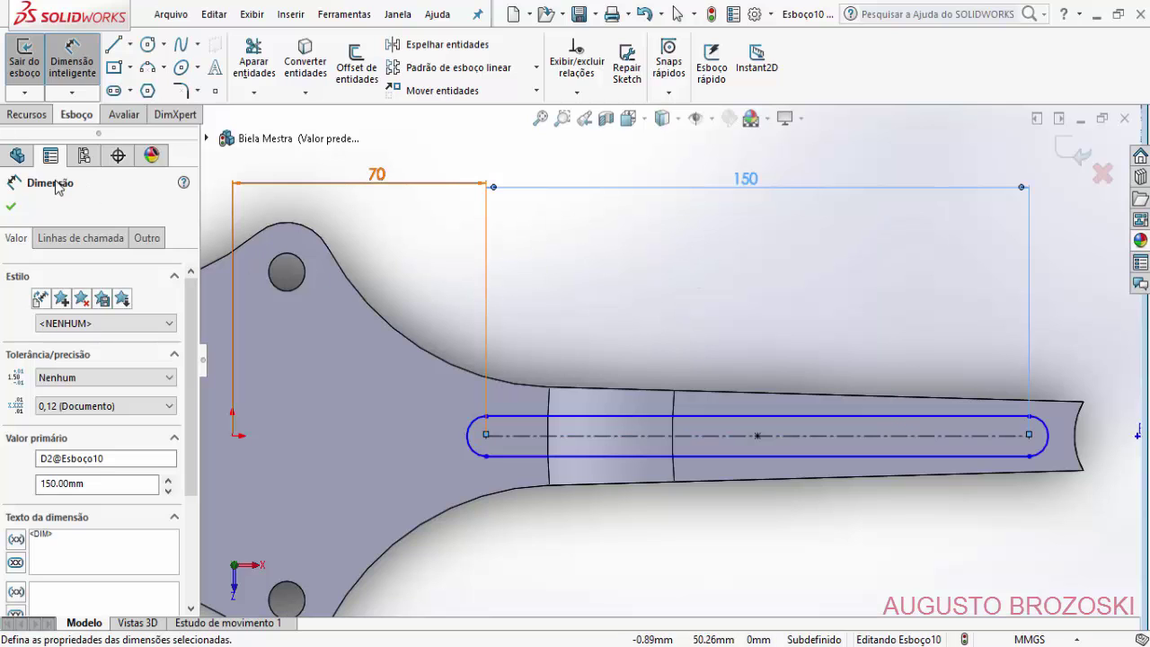
{"action": "left_click", "coordinate": [13, 206]}
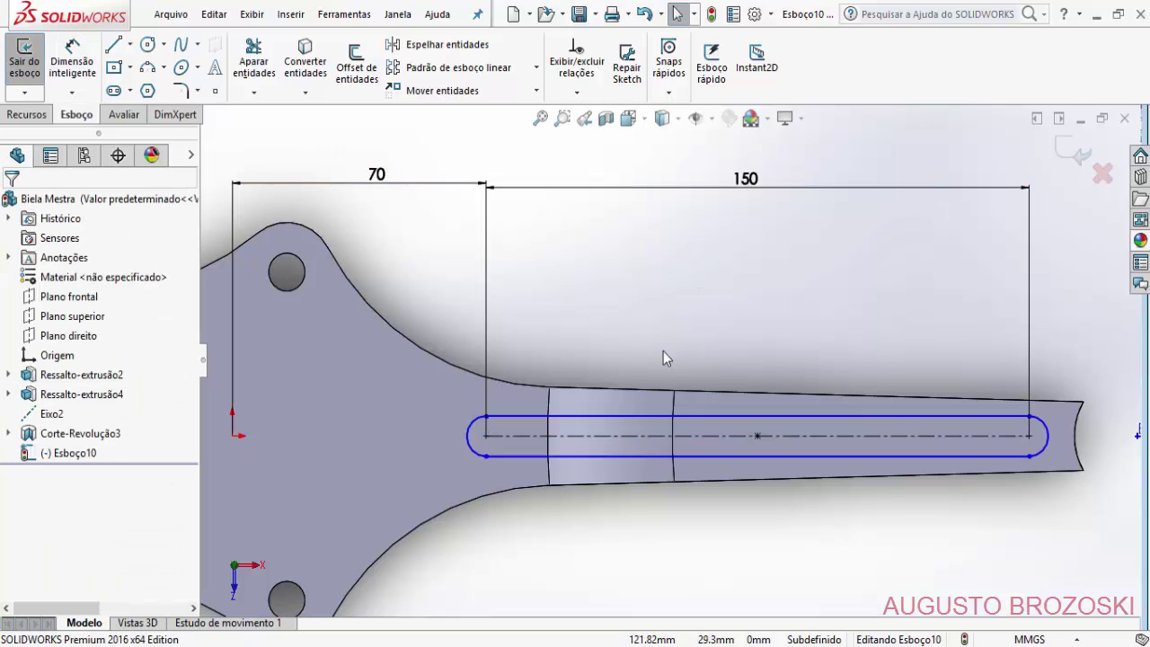
- Dimension the slot's end arc with a 6 mm radius, checking it in the Biela Mestra PDF, and exit the sketch
{"action": "left_click", "coordinate": [79, 64]}
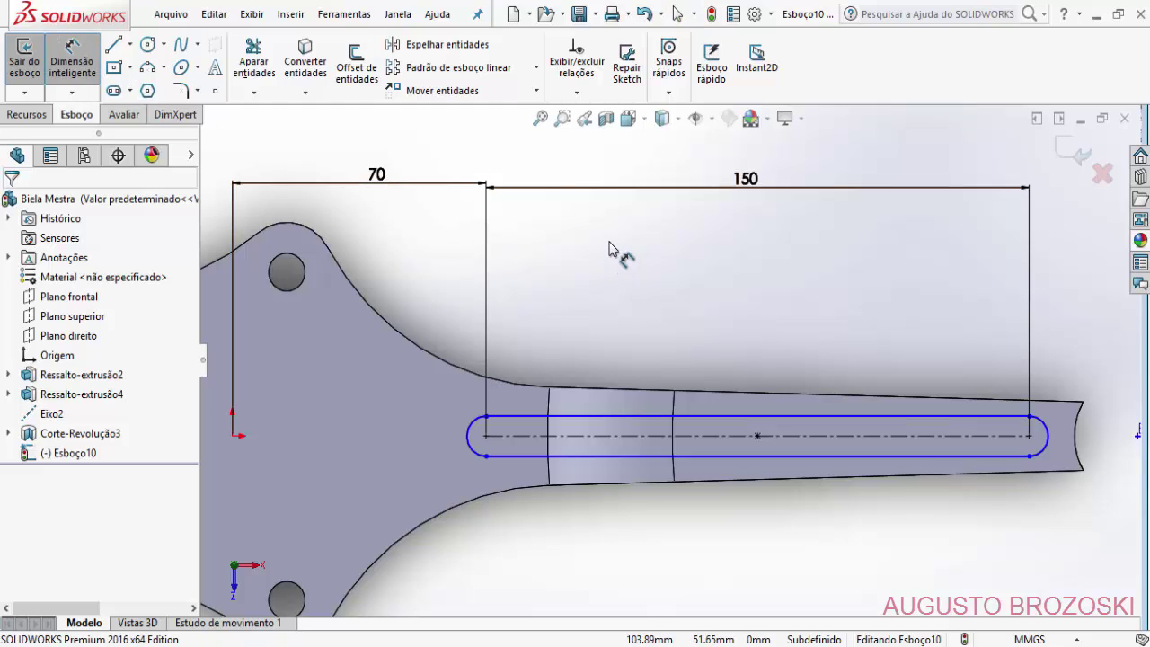
{"action": "left_click", "coordinate": [474, 434]}
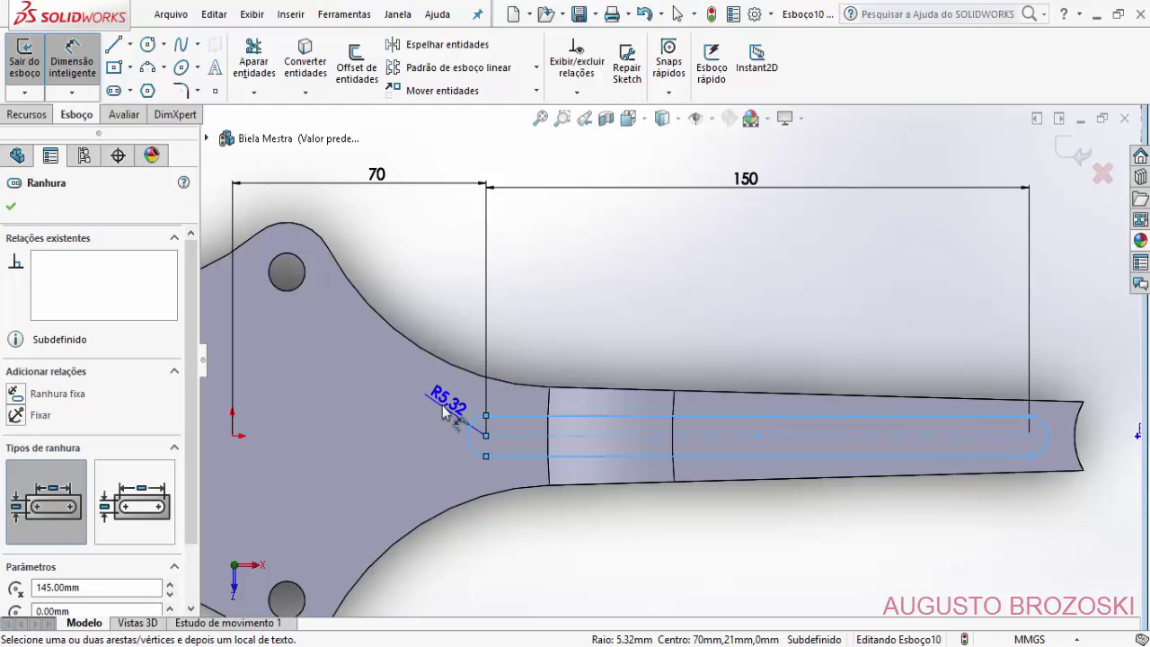
{"action": "left_click", "coordinate": [438, 395]}
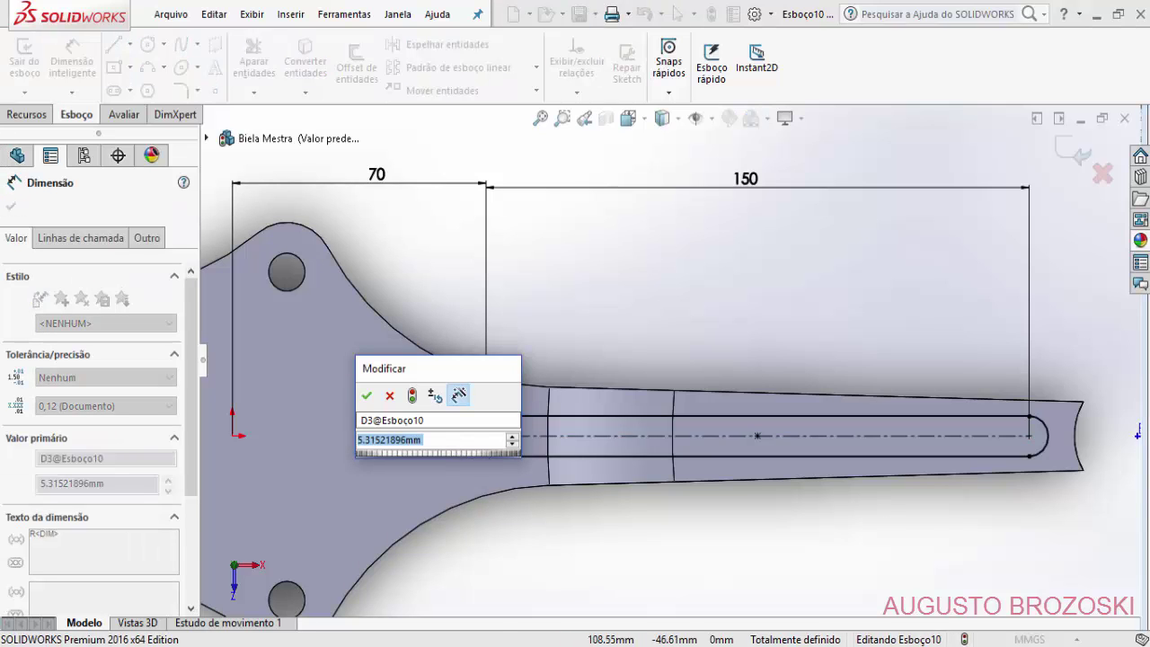
{"action": "left_click", "coordinate": [718, 593]}
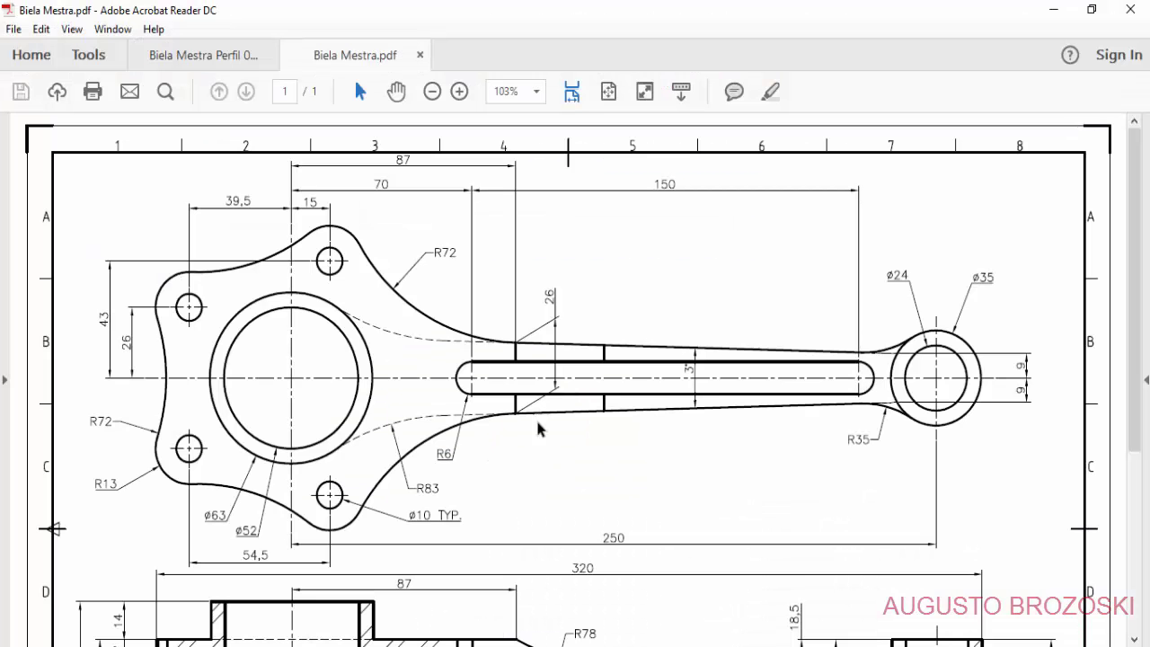
{"action": "left_click", "coordinate": [1054, 9]}
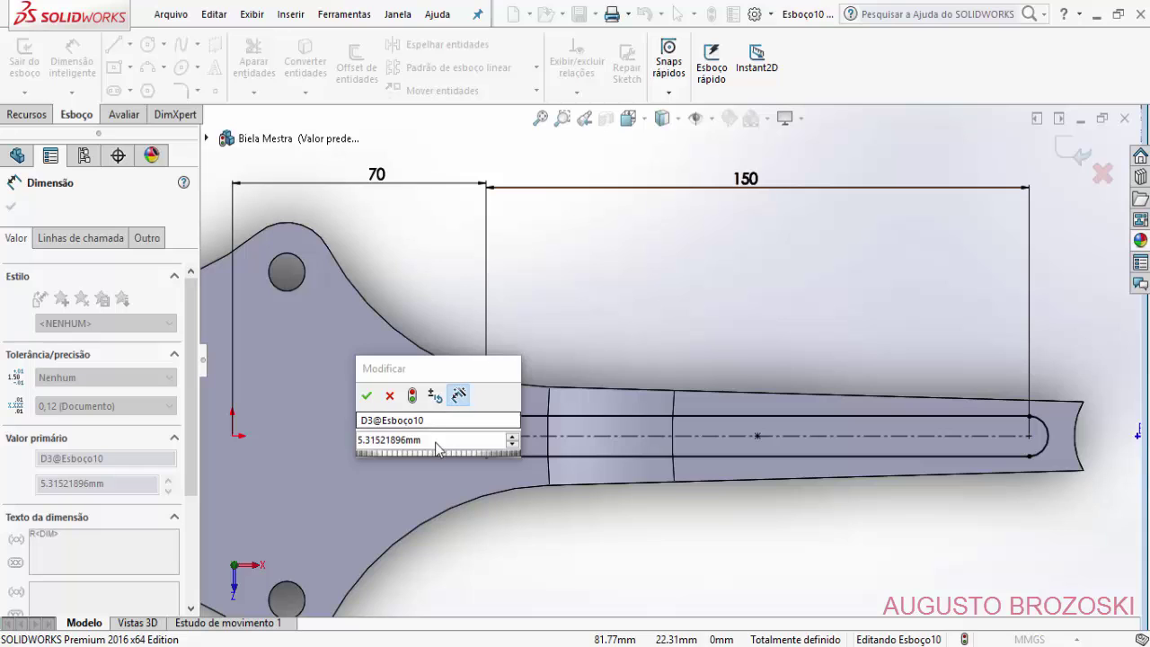
{"action": "type", "text": "6"}
{"action": "key", "text": "Return"}
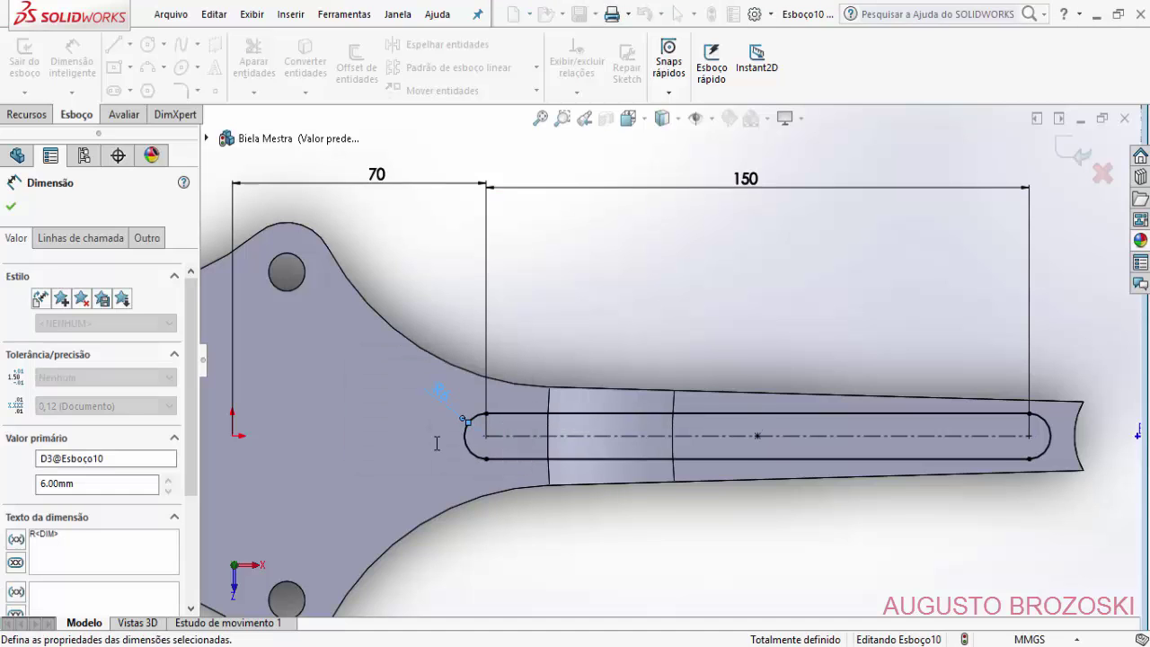
{"action": "left_click", "coordinate": [10, 210]}
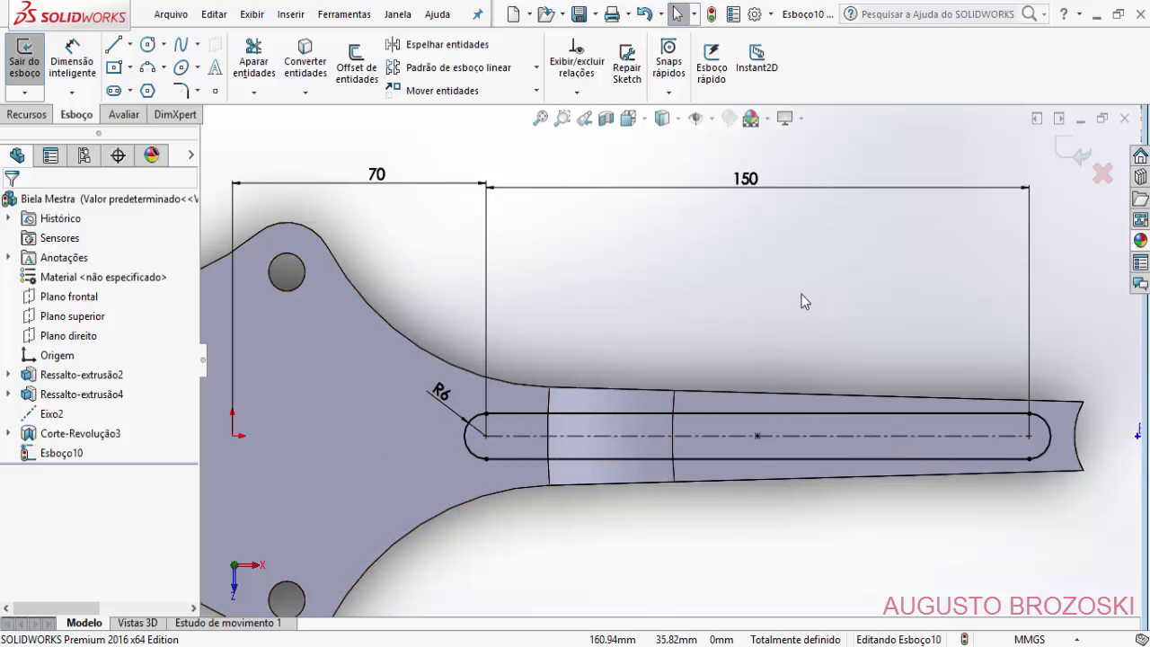
{"action": "left_click", "coordinate": [1068, 154]}
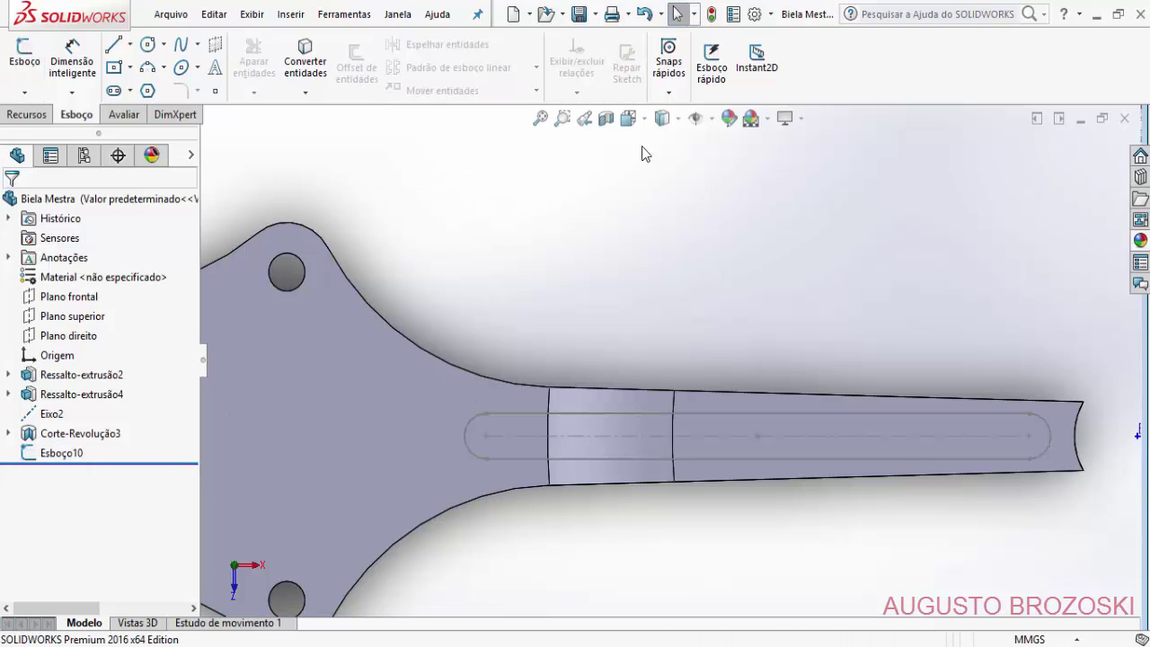
- Check the slot depth in the Biela Mestra PDF's section view and cut-extrude the slot sketch blind to 18.5 mm
{"action": "left_click", "coordinate": [628, 118]}
{"action": "left_click", "coordinate": [724, 168]}
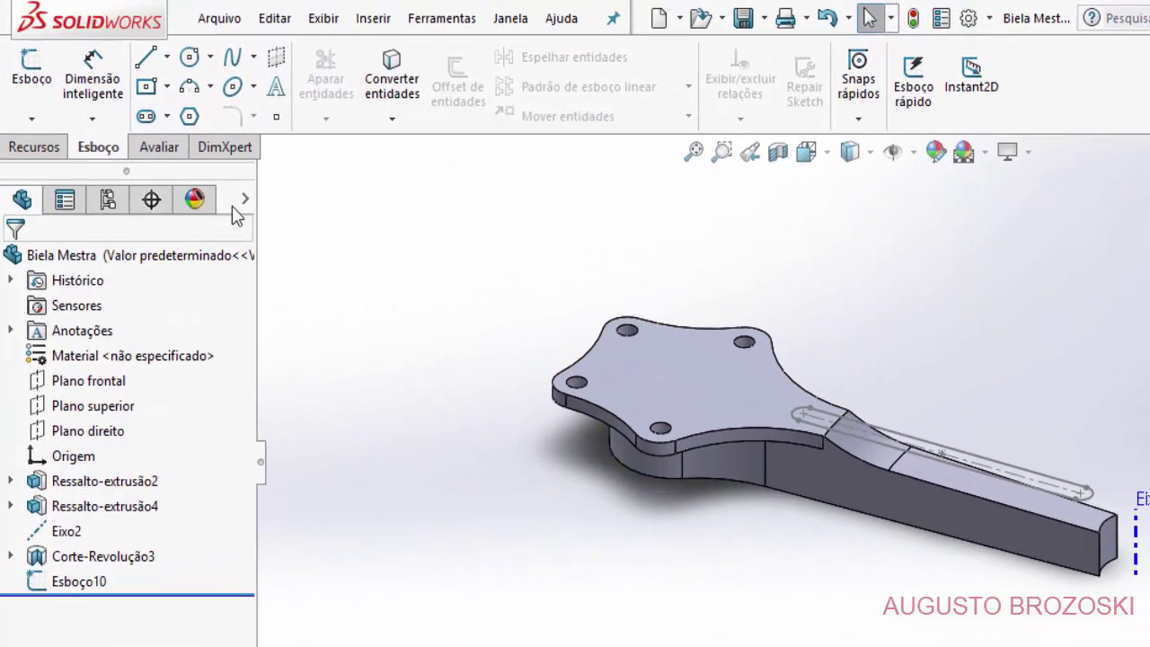
{"action": "left_click", "coordinate": [34, 147]}
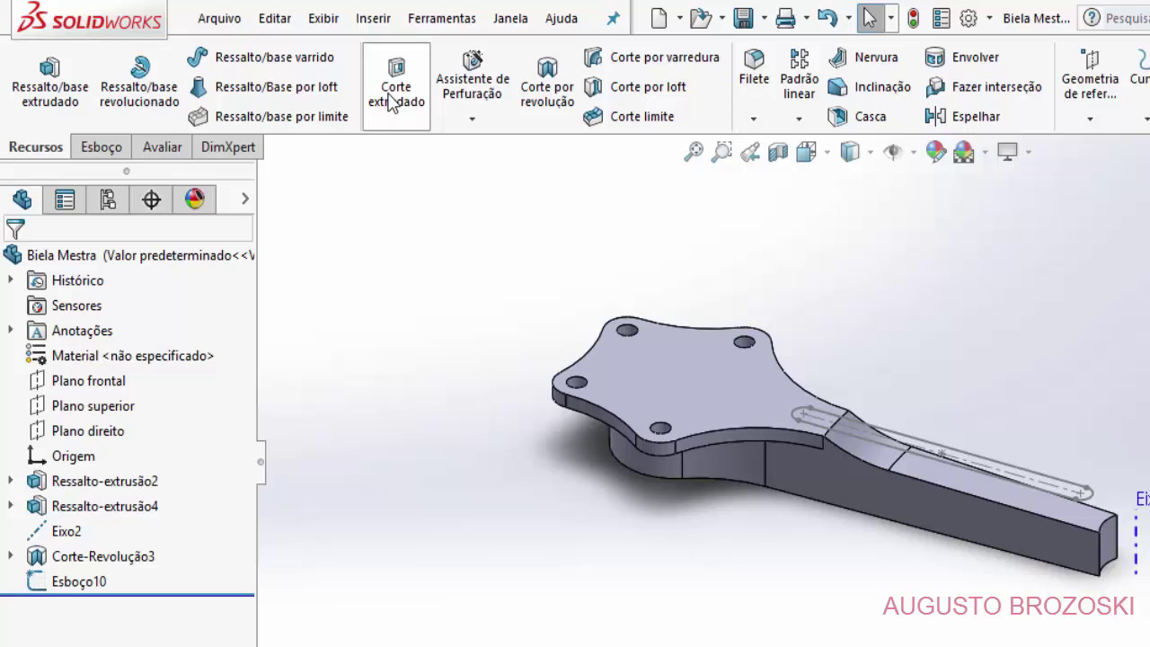
{"action": "left_click", "coordinate": [393, 99]}
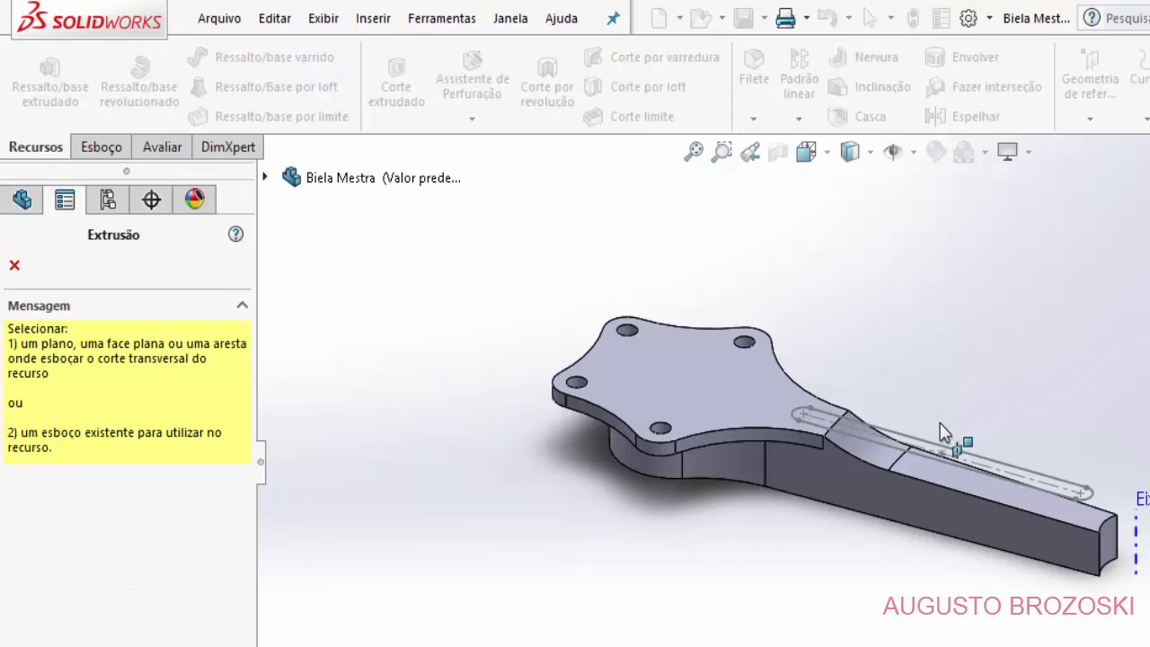
{"action": "left_click", "coordinate": [943, 451]}
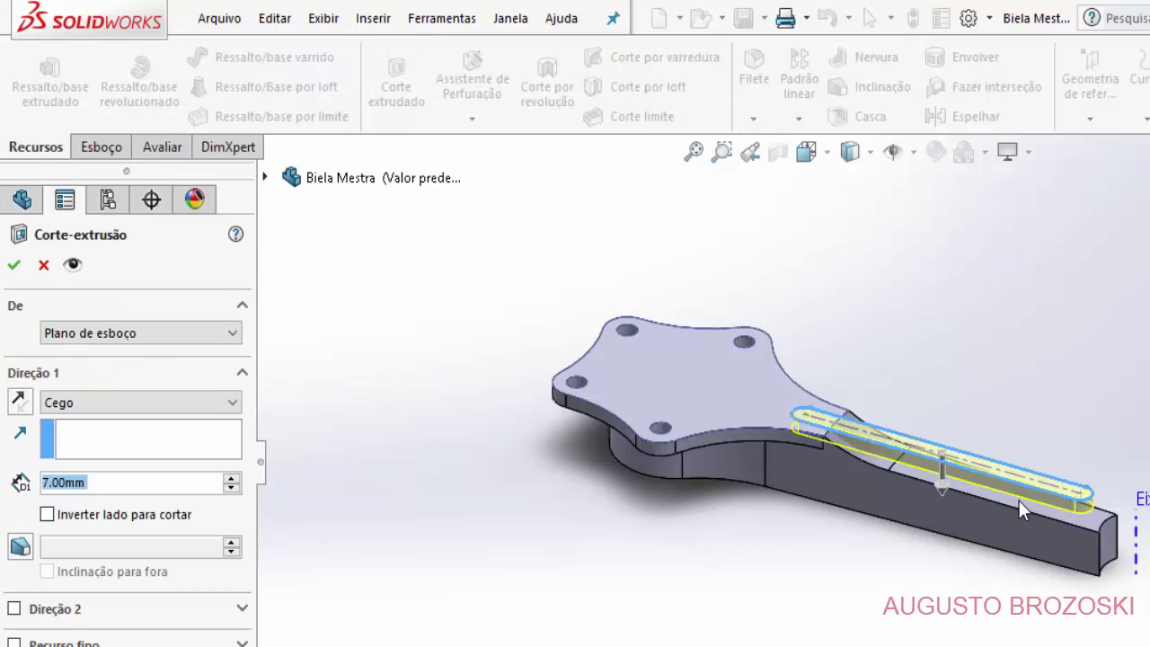
{"action": "scroll", "coordinate": [1006, 503], "scroll_direction": "down", "scroll_amount": 3}
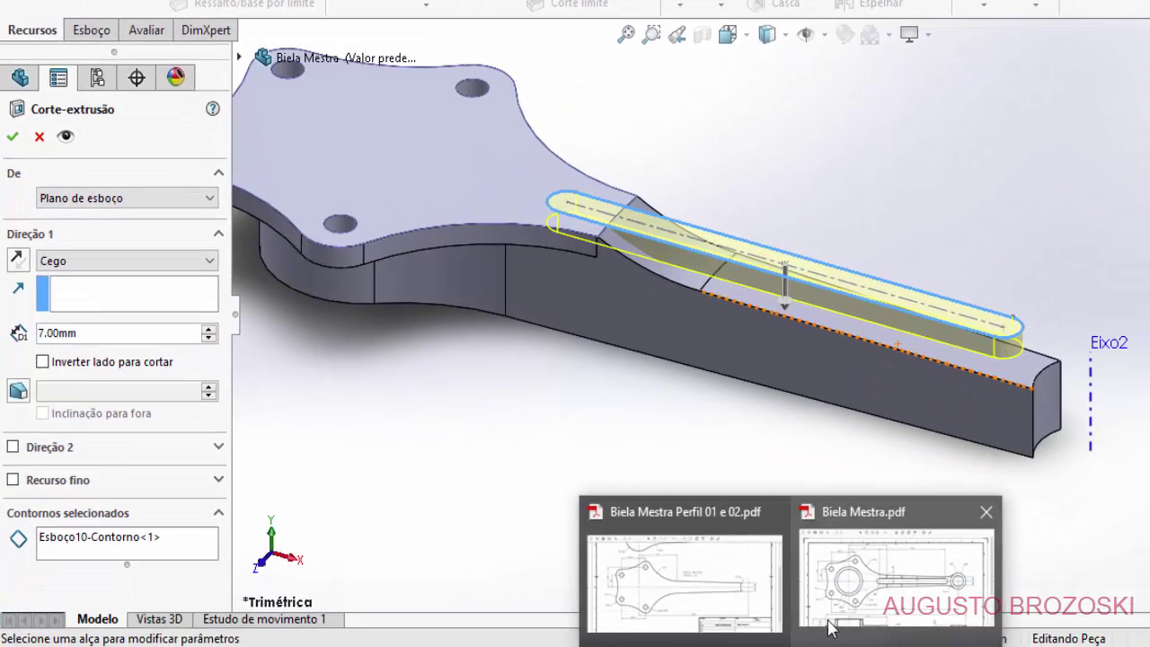
{"action": "left_click", "coordinate": [868, 575]}
{"action": "scroll", "coordinate": [856, 382], "scroll_direction": "down", "scroll_amount": 3}
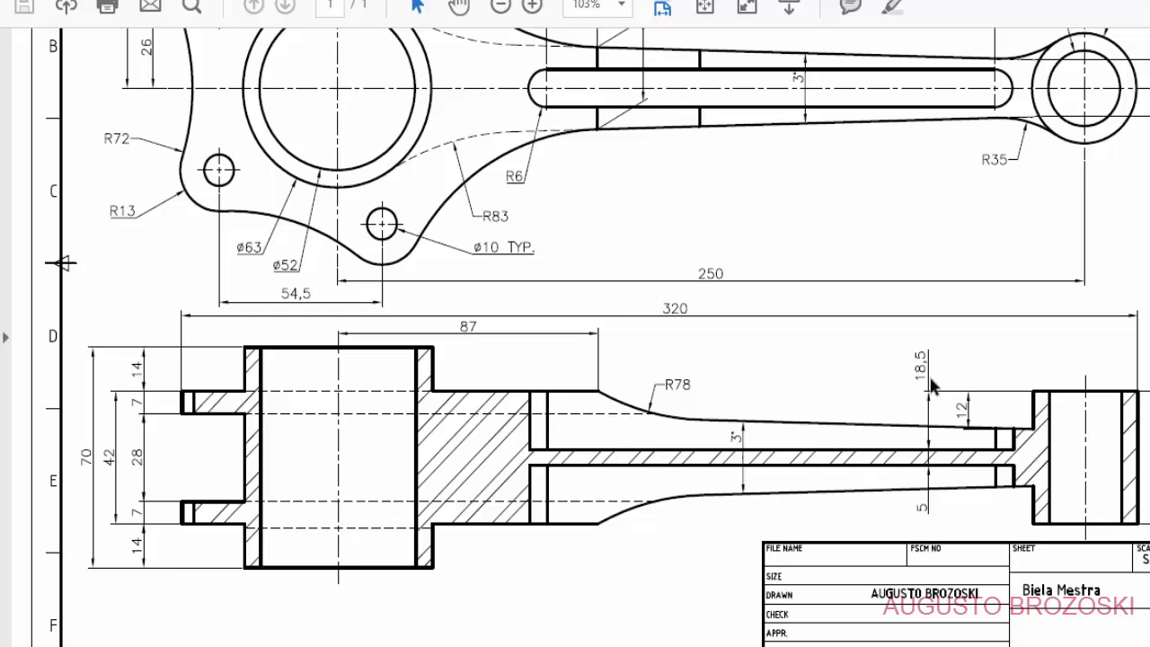
{"action": "key", "text": "alt+Tab"}
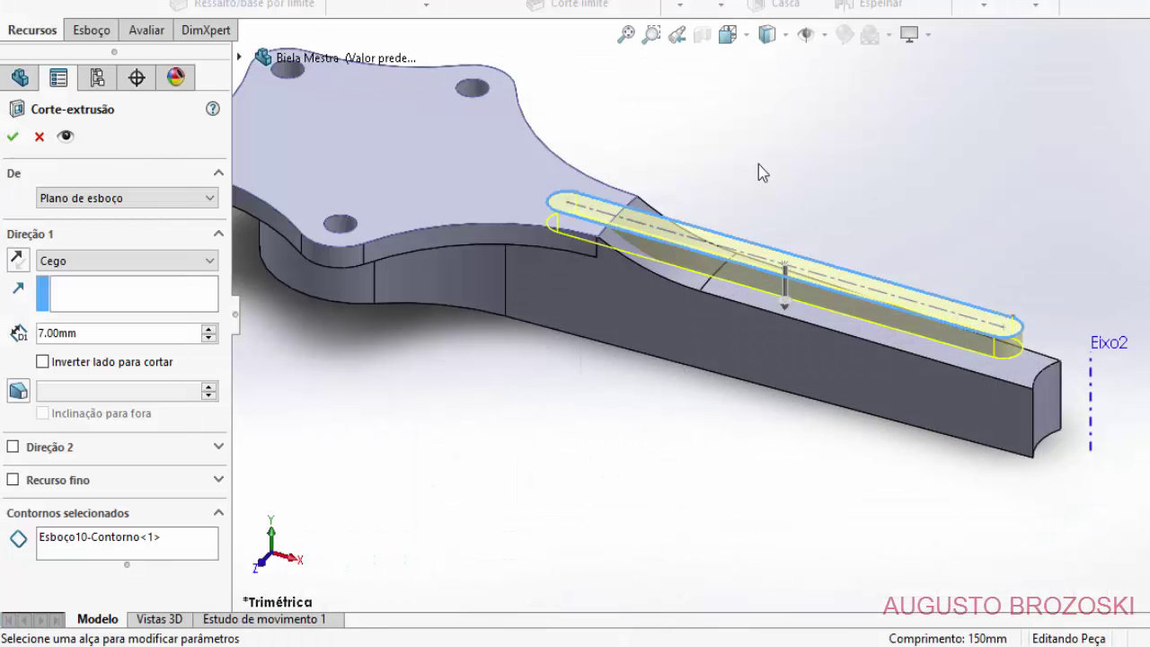
{"action": "double_click", "coordinate": [50, 330]}
{"action": "type", "text": "18.5"}
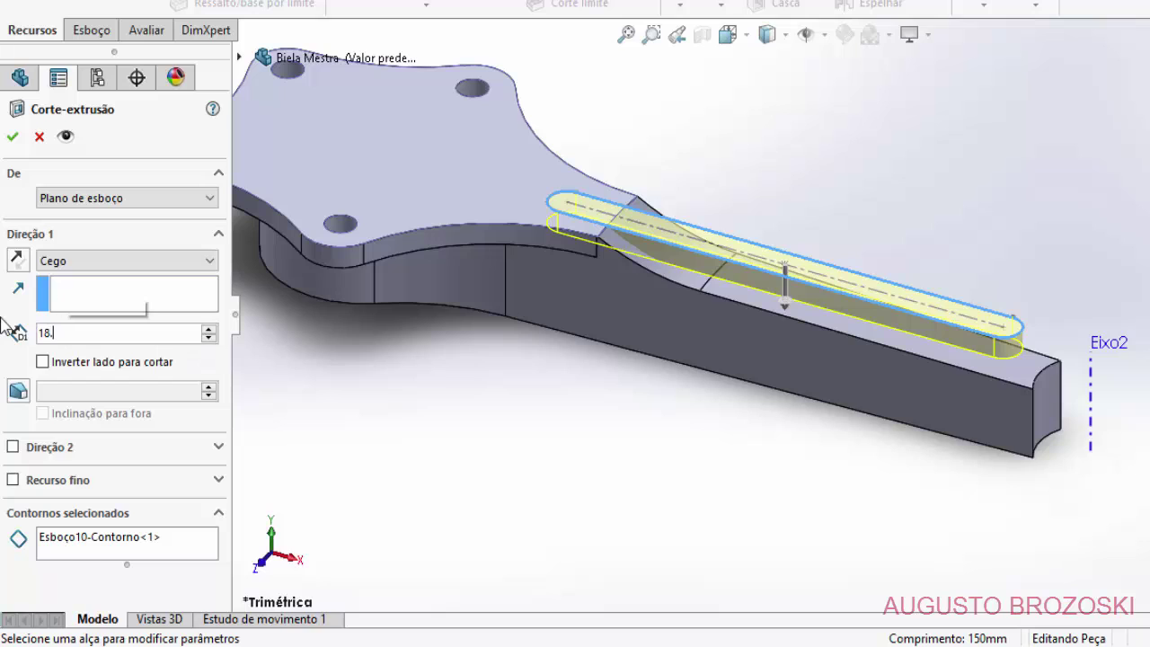
{"action": "mouse_move", "coordinate": [175, 357]}
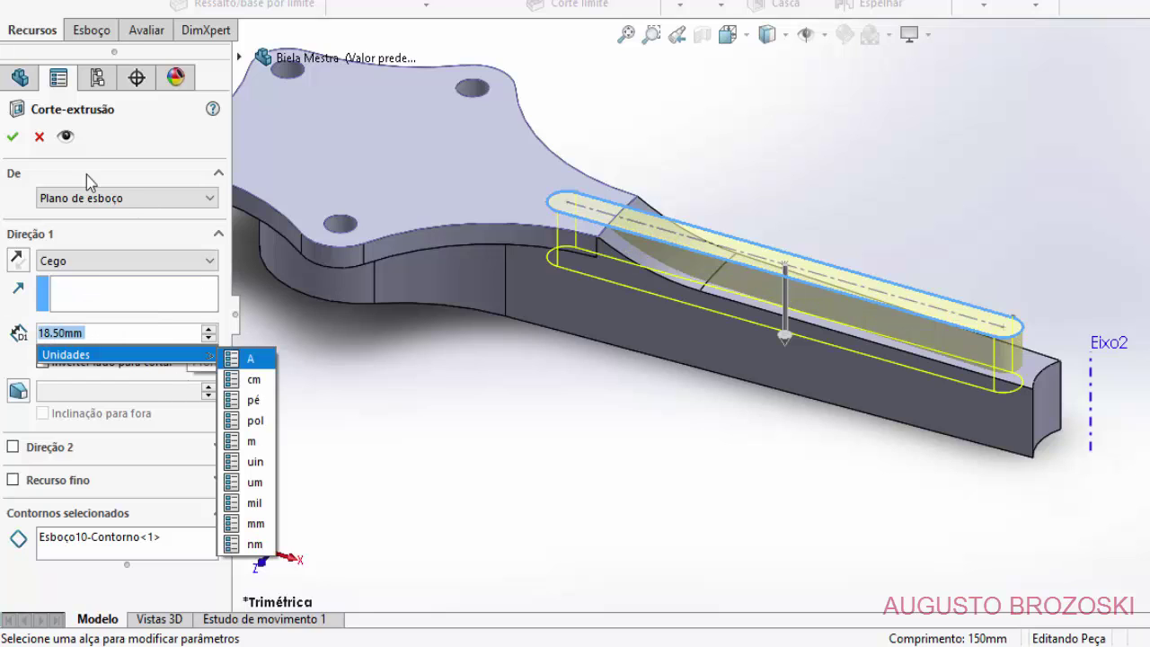
{"action": "left_click", "coordinate": [12, 140]}
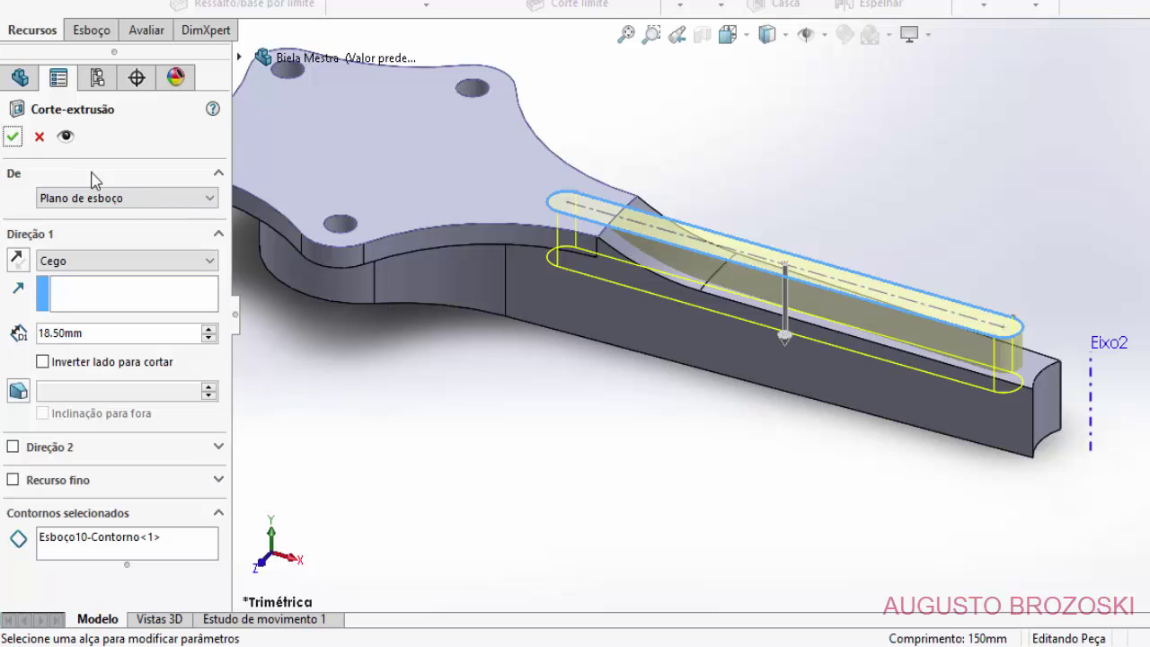
{"action": "left_click", "coordinate": [11, 139]}
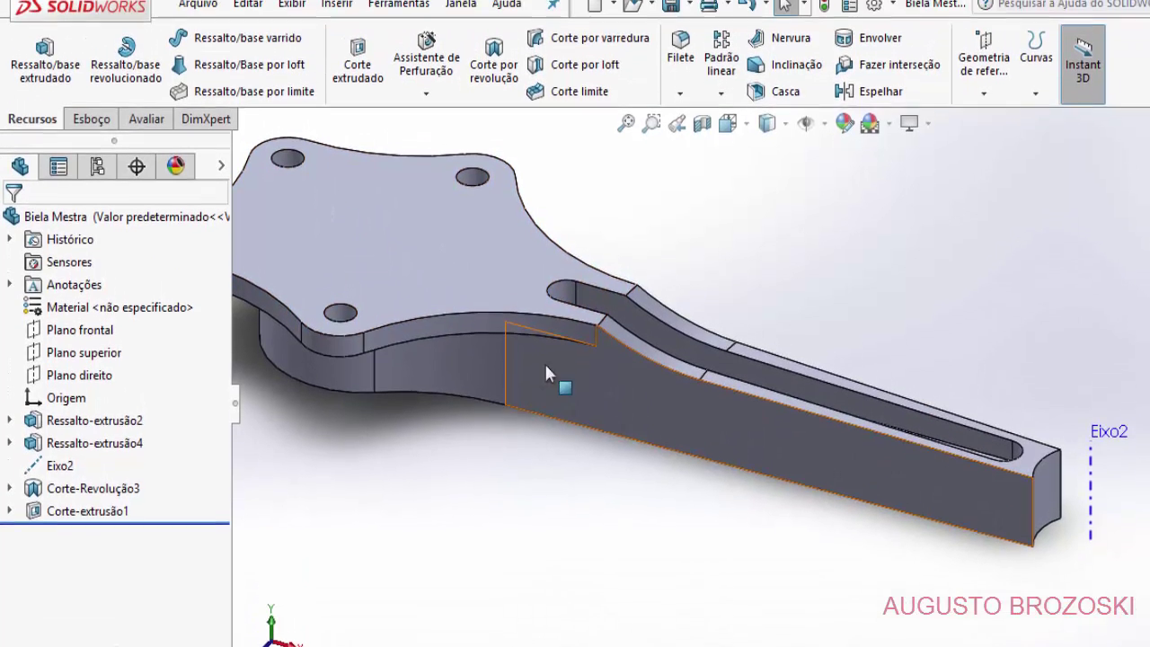
- Start a sketch on the star-shaped flange's upper face and draw a circle about 51 mm in diameter centered on the origin
{"action": "middle_click_drag", "start_coordinate": [555, 300], "coordinate": [847, 393], "text": "ctrl"}
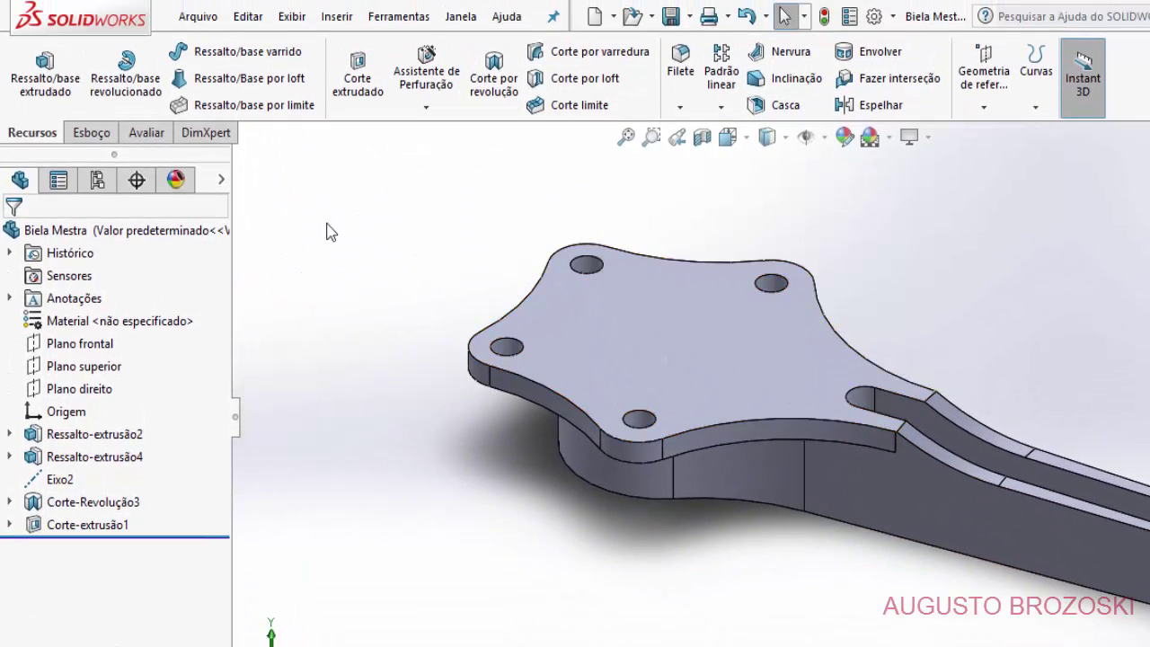
{"action": "left_click", "coordinate": [92, 133]}
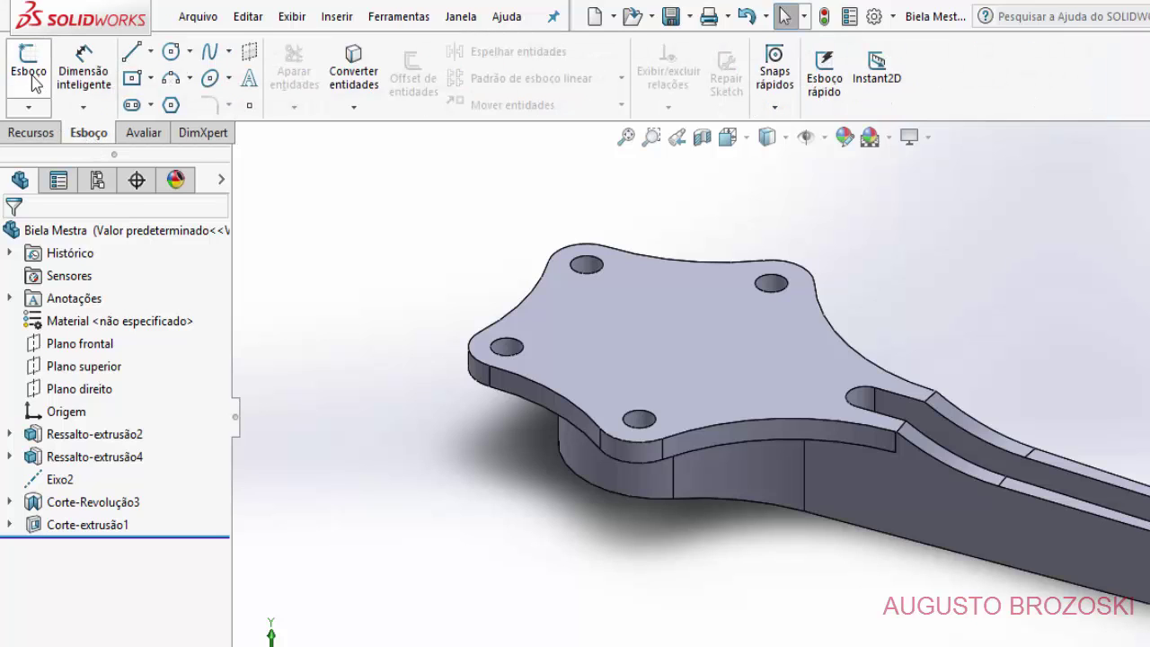
{"action": "left_click", "coordinate": [30, 79]}
{"action": "left_click", "coordinate": [636, 316]}
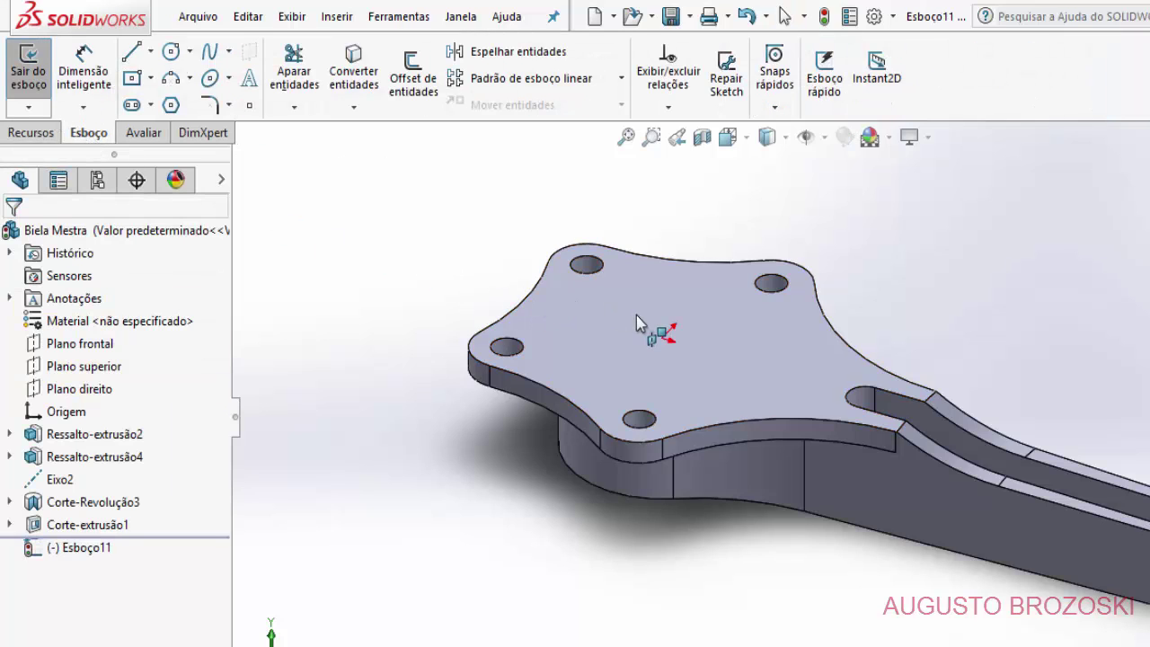
{"action": "left_click", "coordinate": [170, 51]}
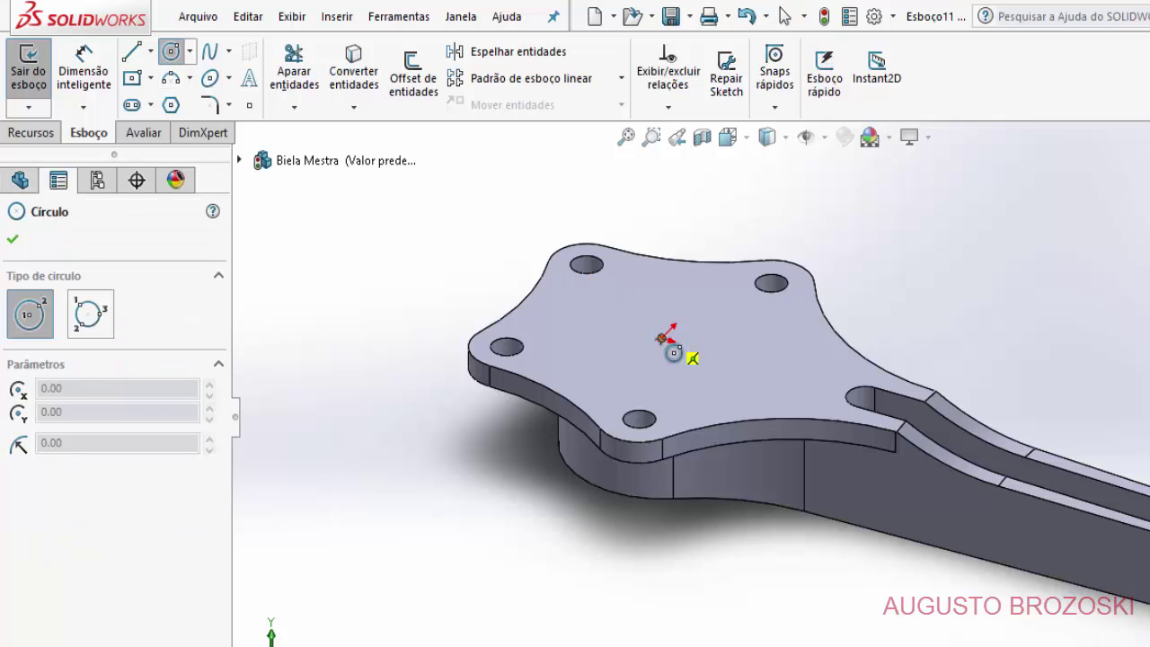
{"action": "left_click", "coordinate": [662, 338]}
{"action": "left_click", "coordinate": [736, 360]}
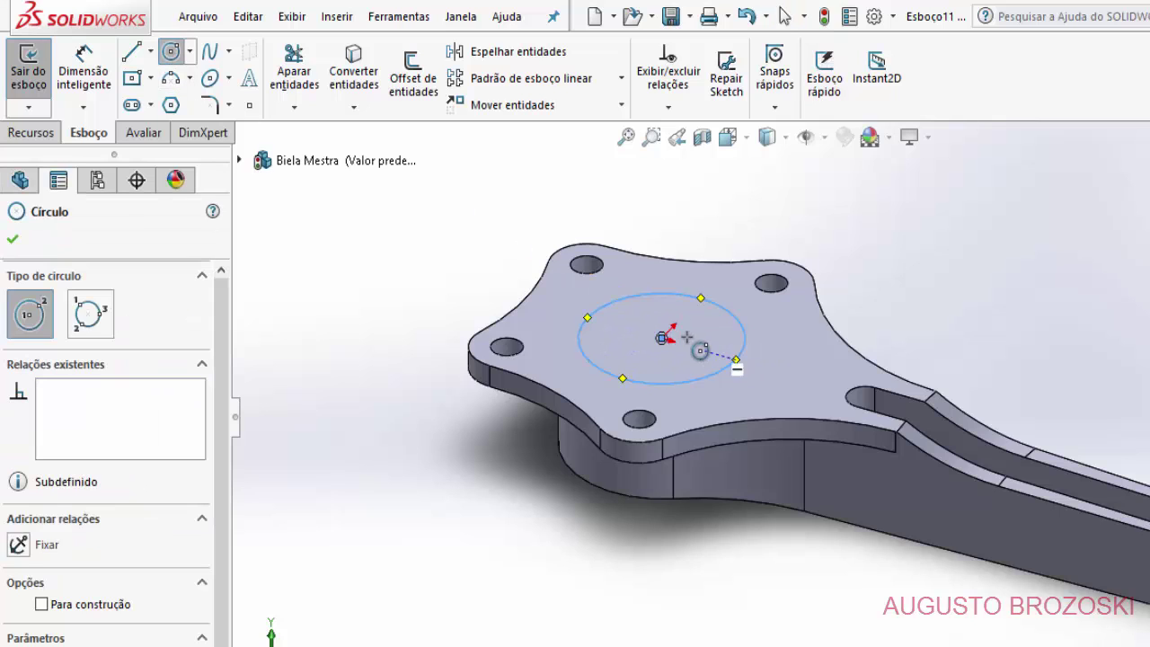
- Dimension the circle on the flange with a 63 mm diameter, checking the value in the Biela Mestra PDF, and exit the sketch
{"action": "scroll", "coordinate": [696, 350], "scroll_direction": "down", "scroll_amount": 5}
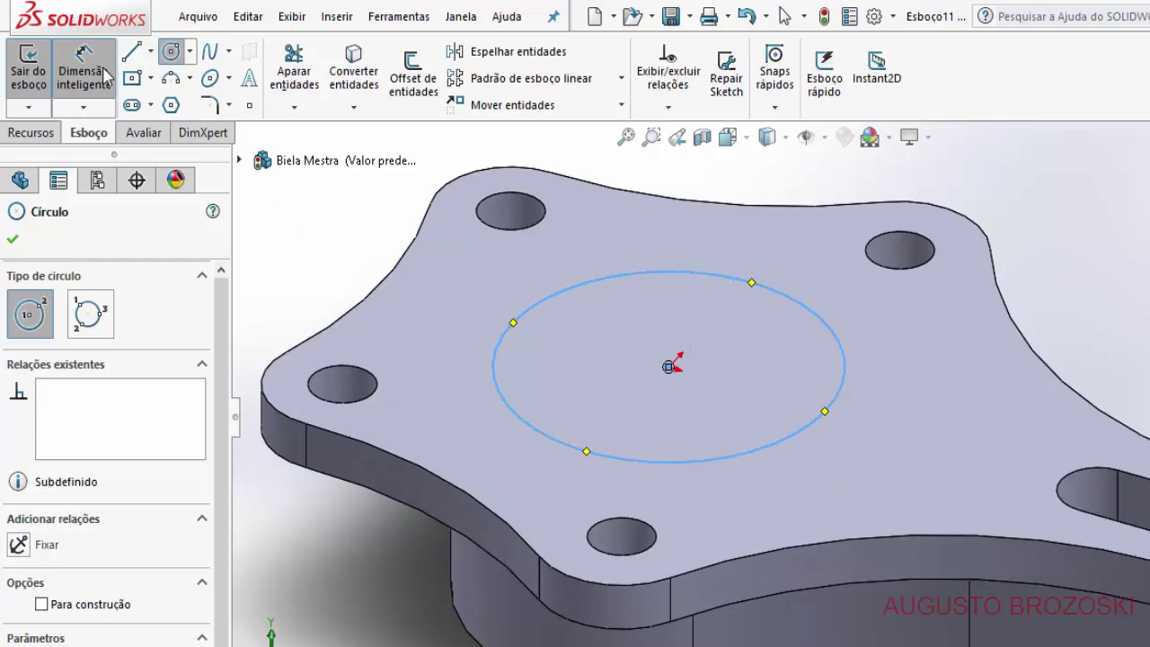
{"action": "left_click", "coordinate": [106, 76]}
{"action": "left_click", "coordinate": [539, 316]}
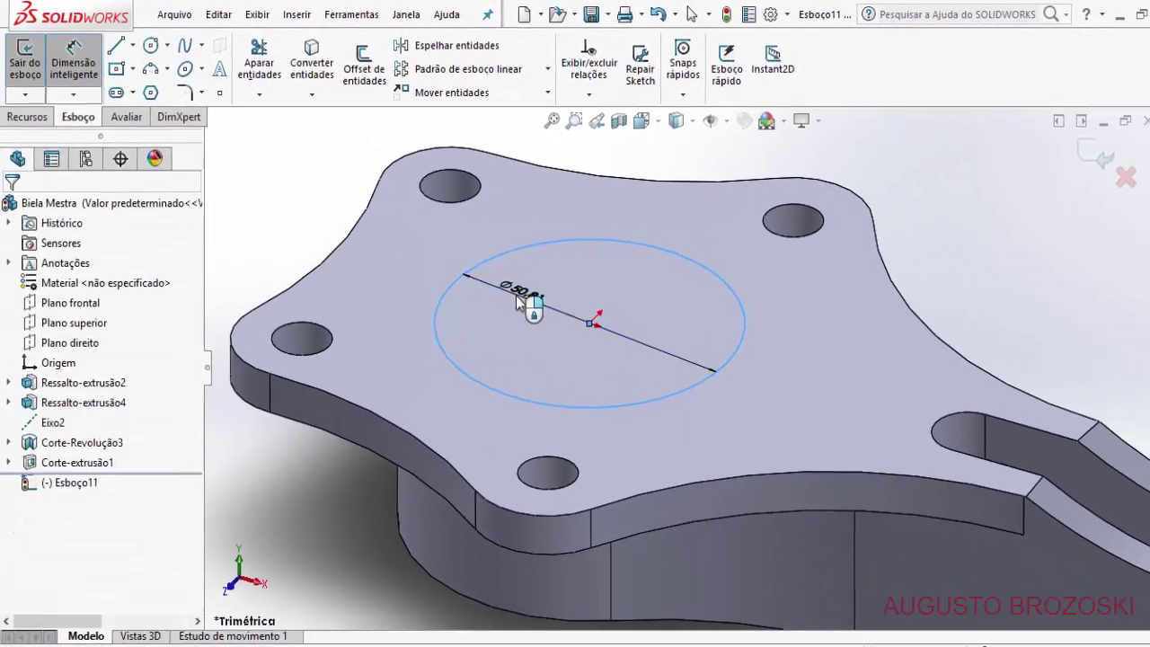
{"action": "left_click", "coordinate": [521, 305]}
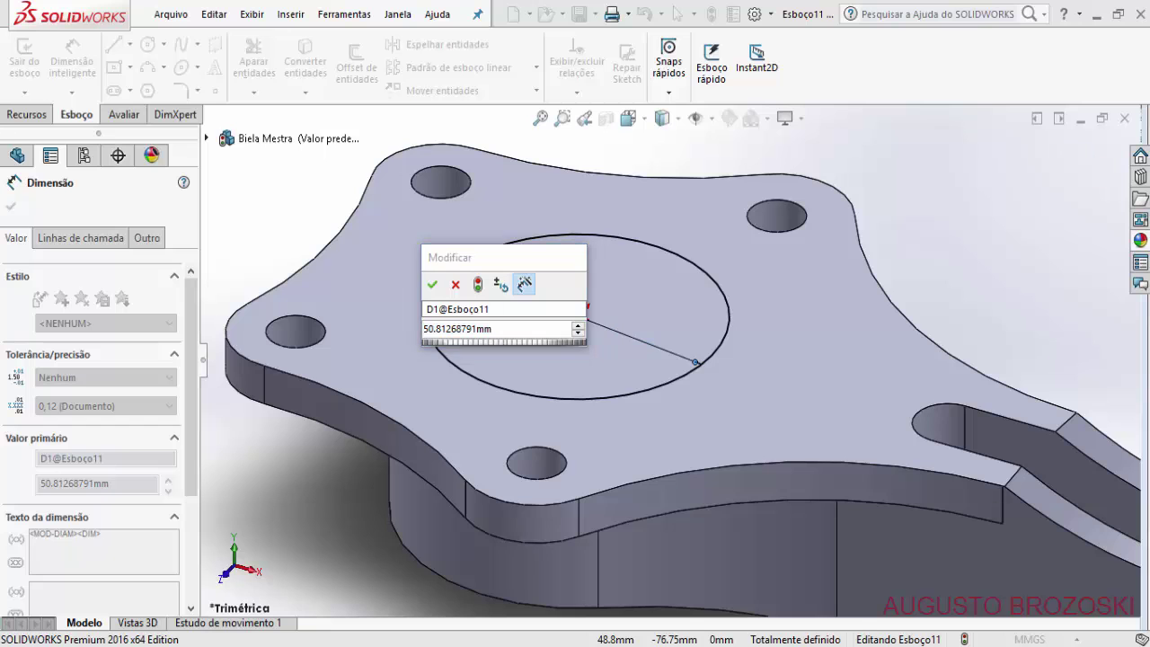
{"action": "left_click", "coordinate": [694, 576]}
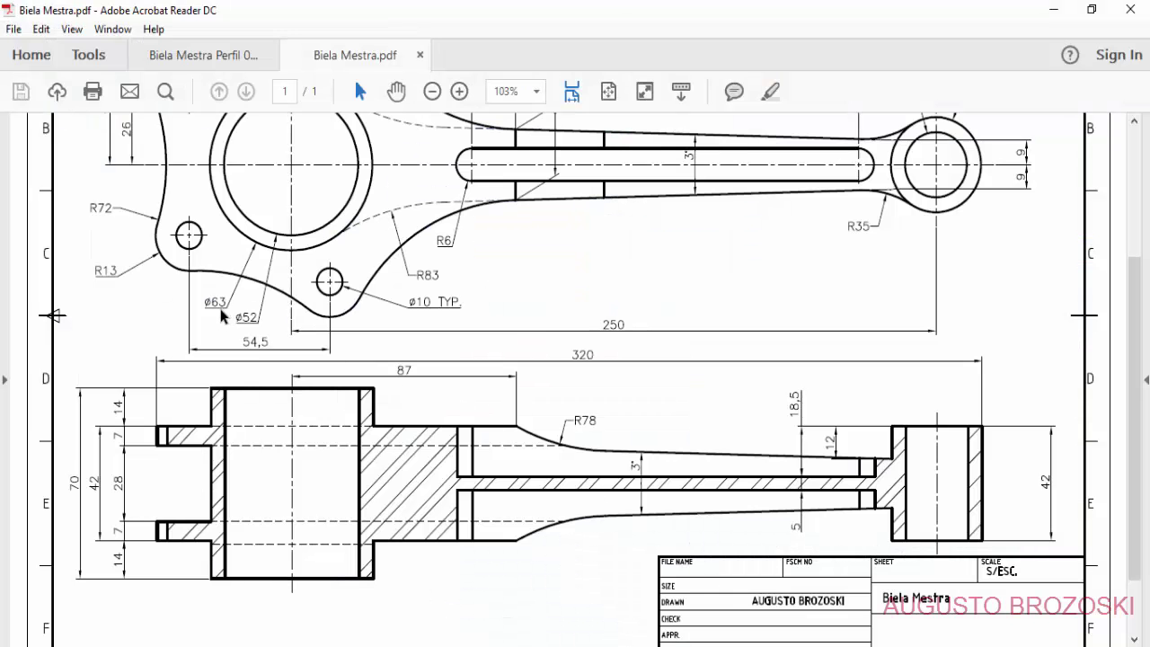
{"action": "left_click", "coordinate": [1052, 10]}
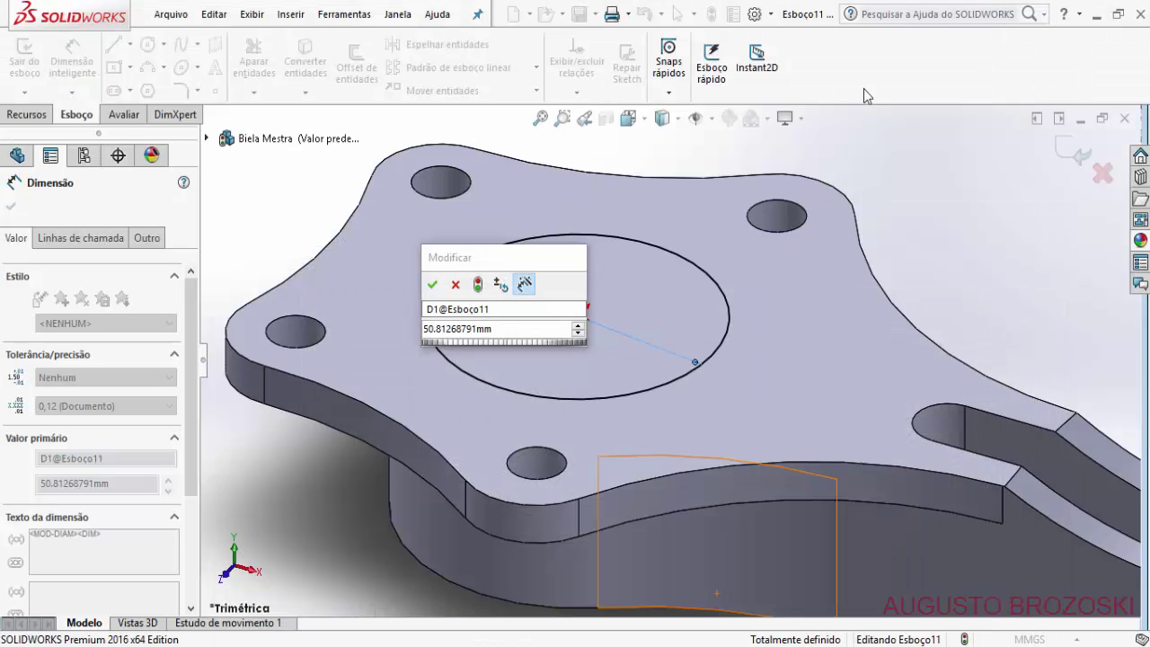
{"action": "double_click", "coordinate": [493, 330]}
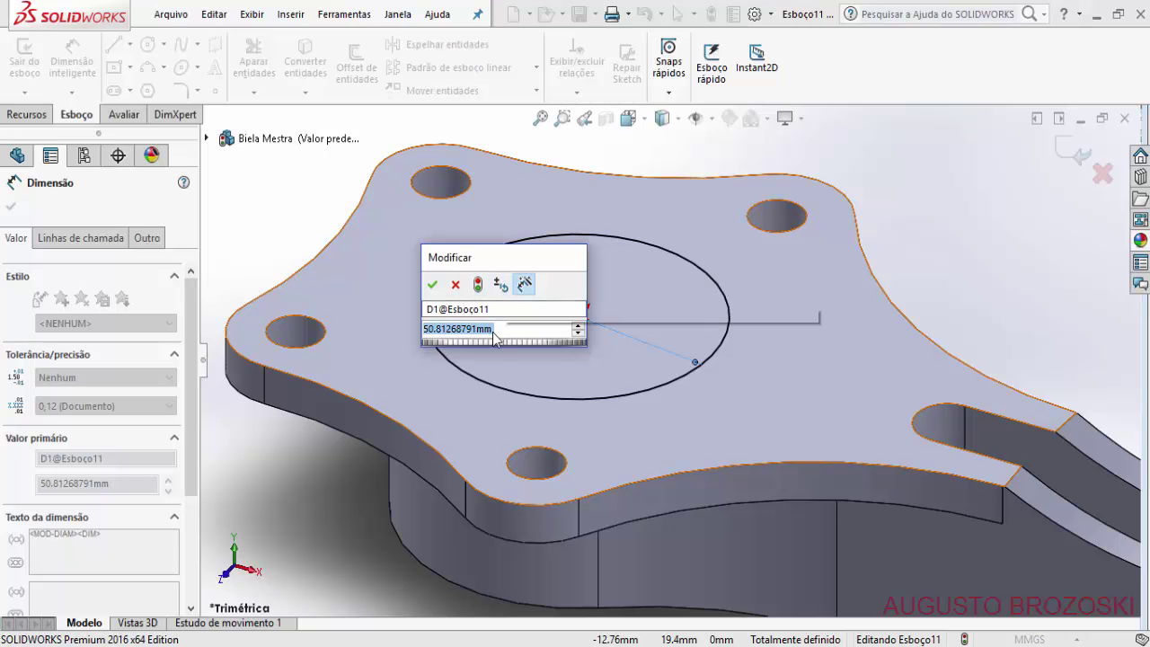
{"action": "type", "text": "63"}
{"action": "key", "text": "Return"}
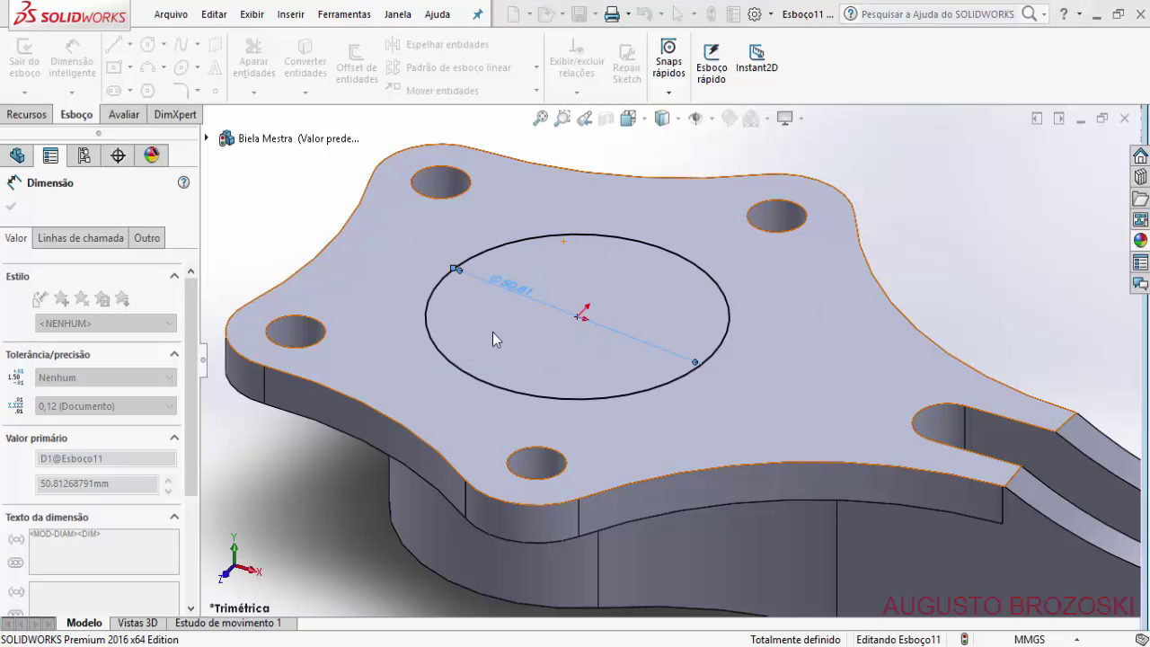
{"action": "left_click", "coordinate": [1065, 159]}
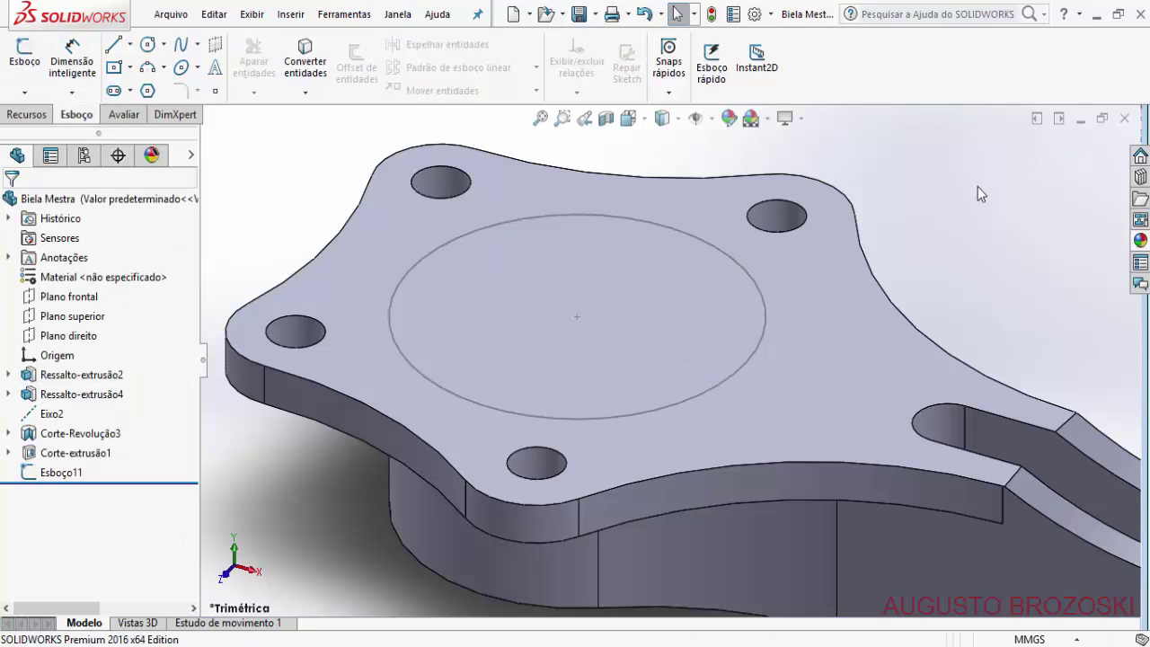
- Check the boss height in the Biela Mestra PDF's section view and extrude the big-end circle sketch blind to 14 mm, merged with the body
{"action": "left_click", "coordinate": [27, 114]}
{"action": "left_click", "coordinate": [39, 72]}
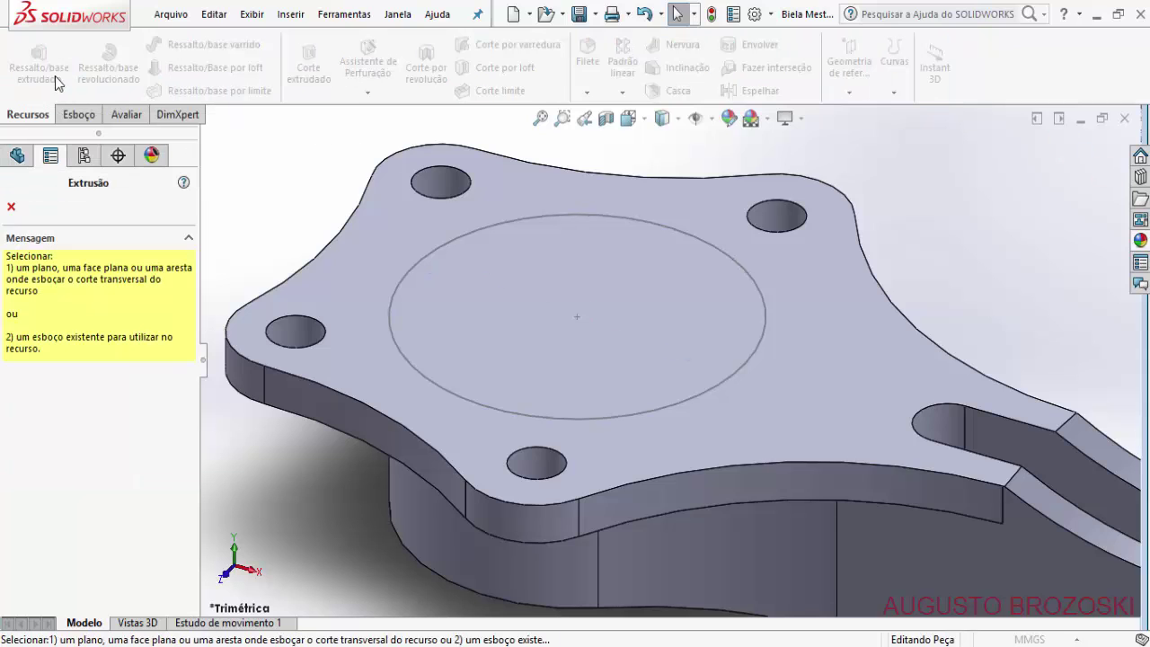
{"action": "left_click", "coordinate": [428, 255]}
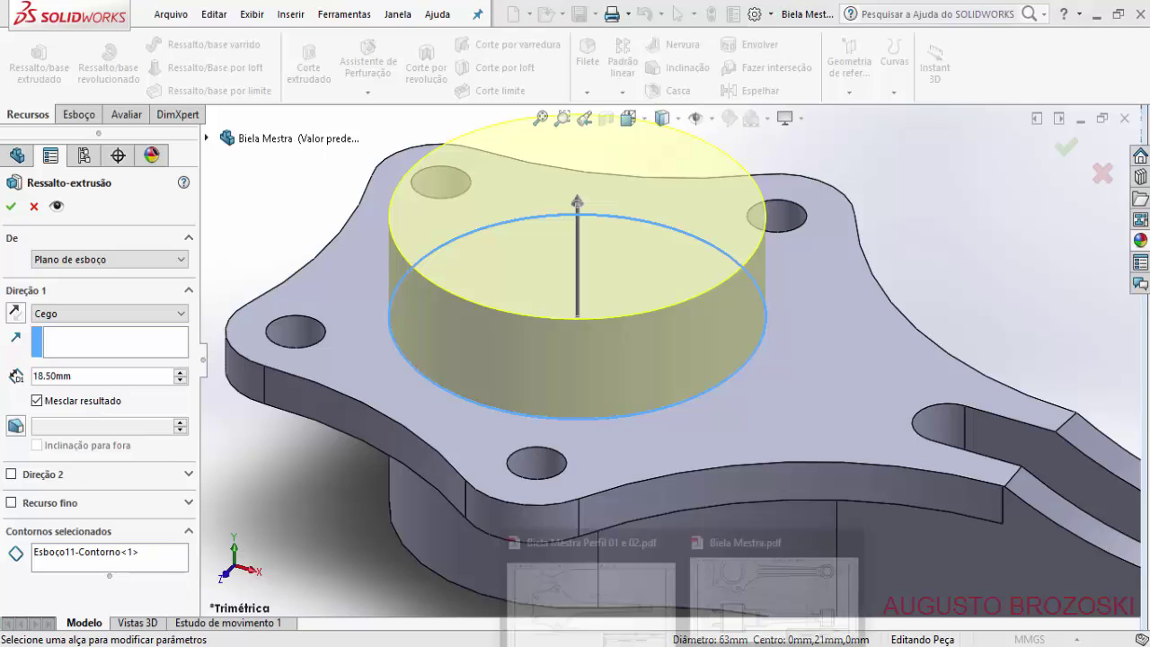
{"action": "mouse_move", "coordinate": [683, 636]}
{"action": "left_click", "coordinate": [718, 598]}
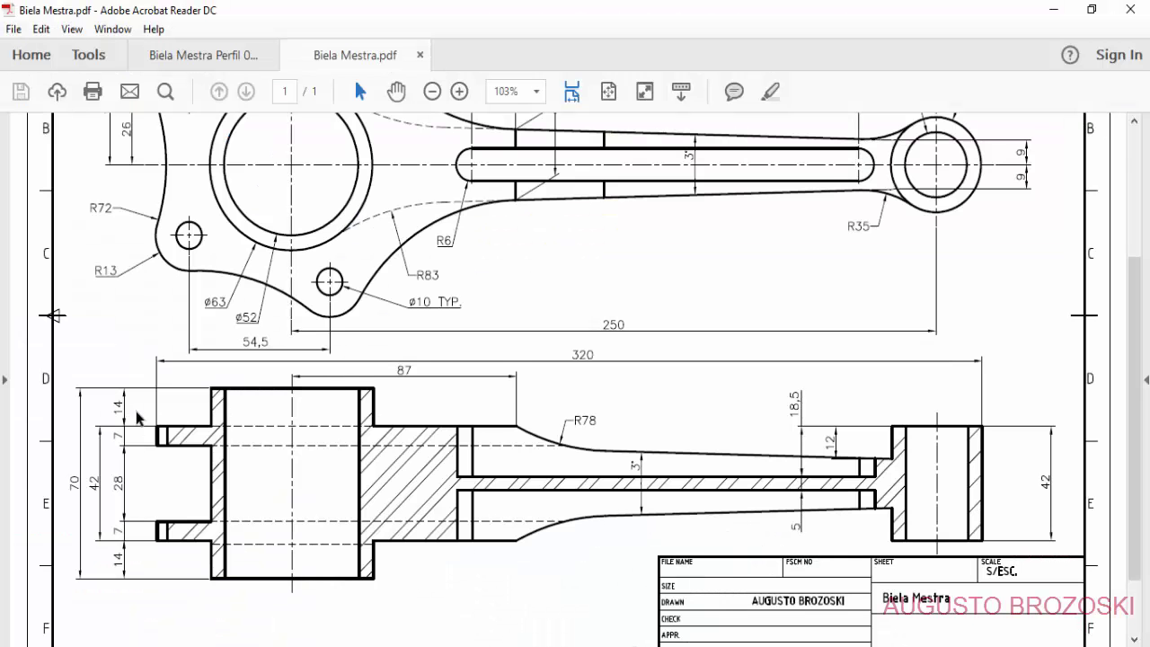
{"action": "left_click", "coordinate": [1056, 13]}
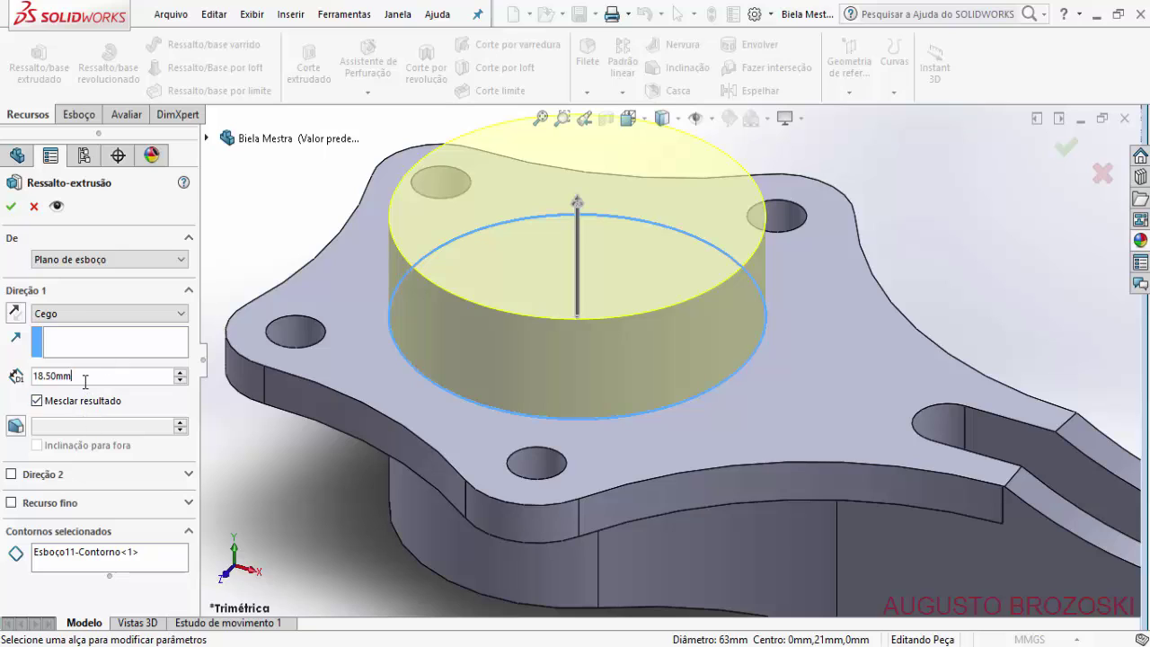
{"action": "left_click_drag", "start_coordinate": [85, 382], "coordinate": [3, 380]}
{"action": "type", "text": "14"}
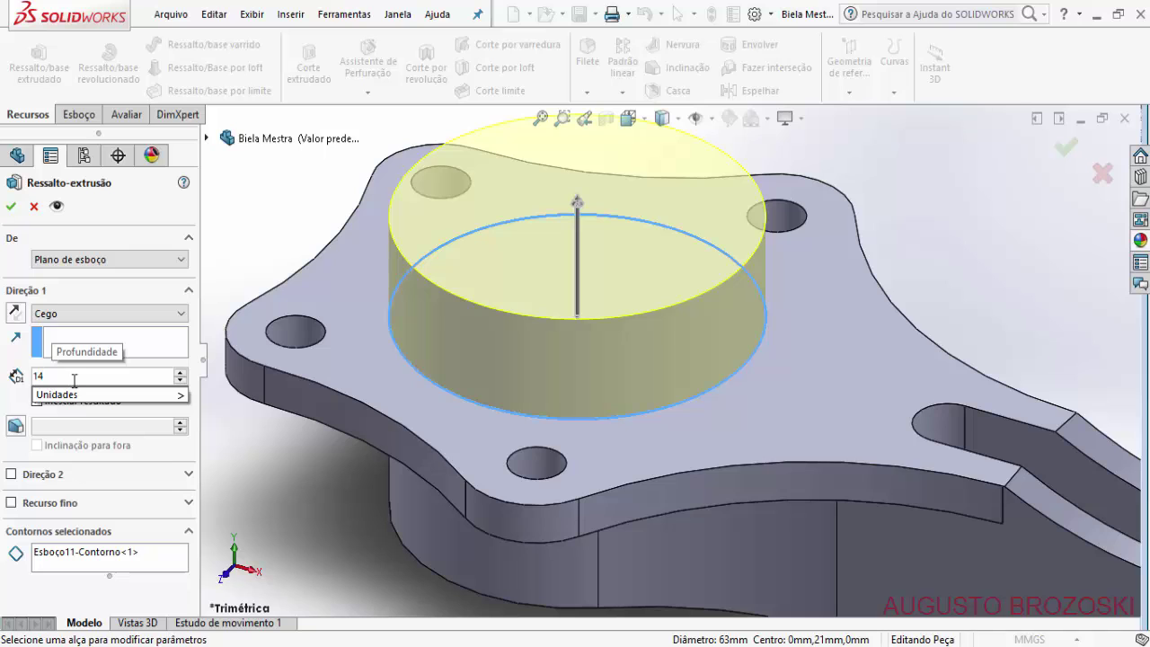
{"action": "key", "text": "Return"}
{"action": "left_click", "coordinate": [10, 210]}
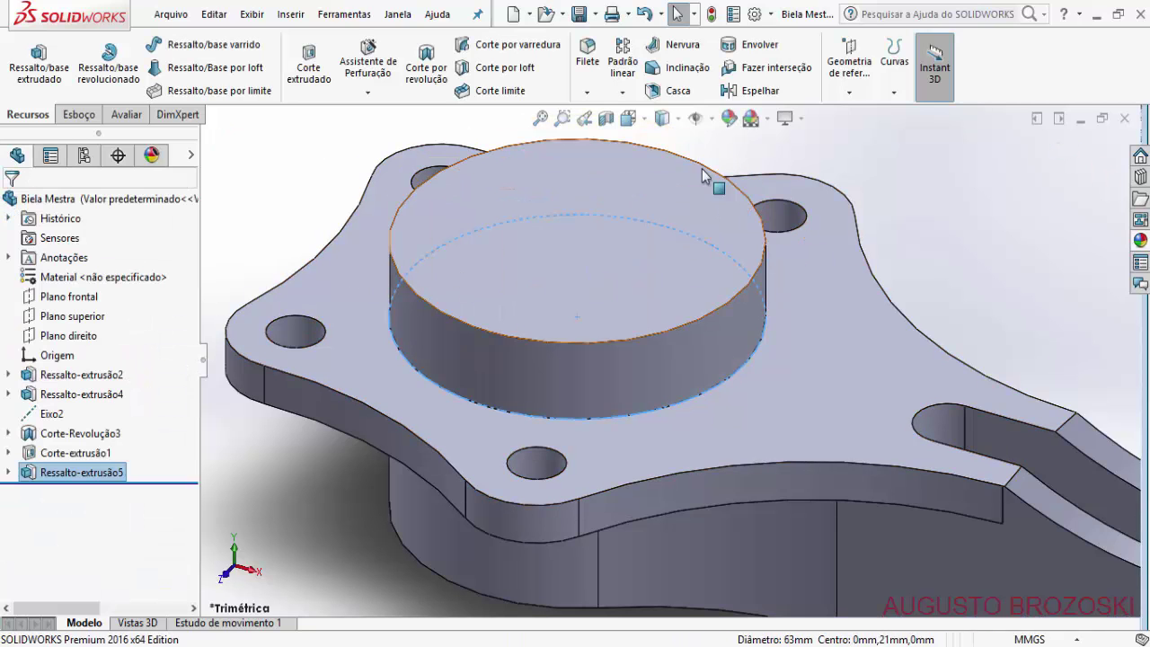
- Mirror the features Ressalto-extrusão4, Corte-Revolução3 and Ressalto-extrusão5 about Plano superior
{"action": "left_click", "coordinate": [629, 118]}
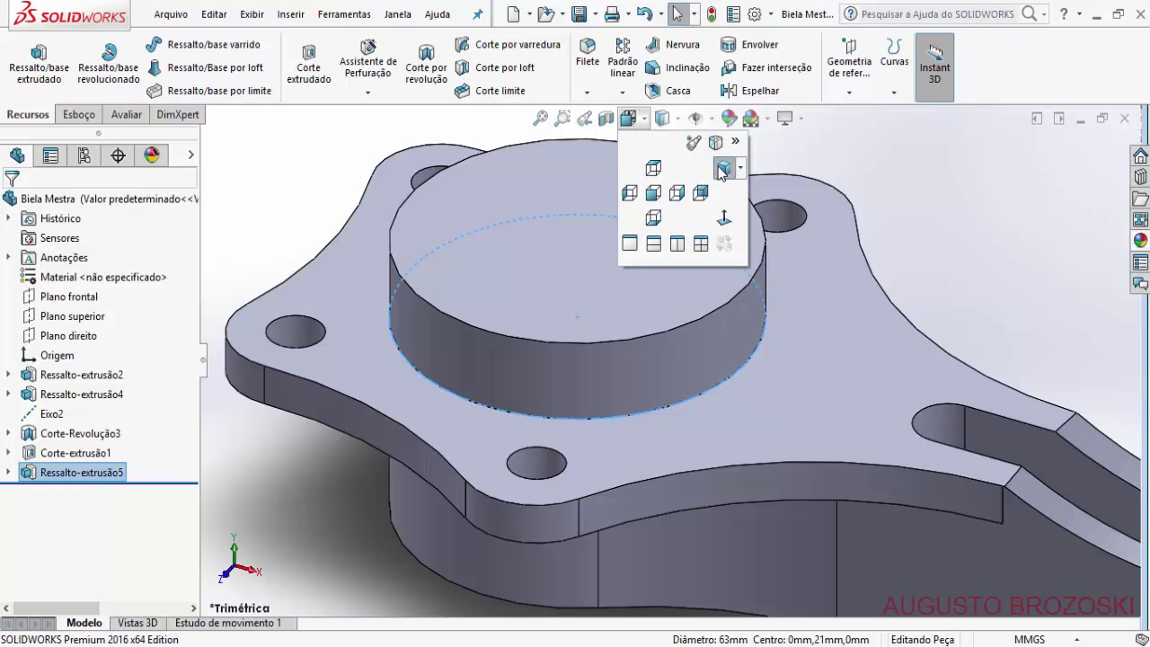
{"action": "left_click", "coordinate": [723, 169]}
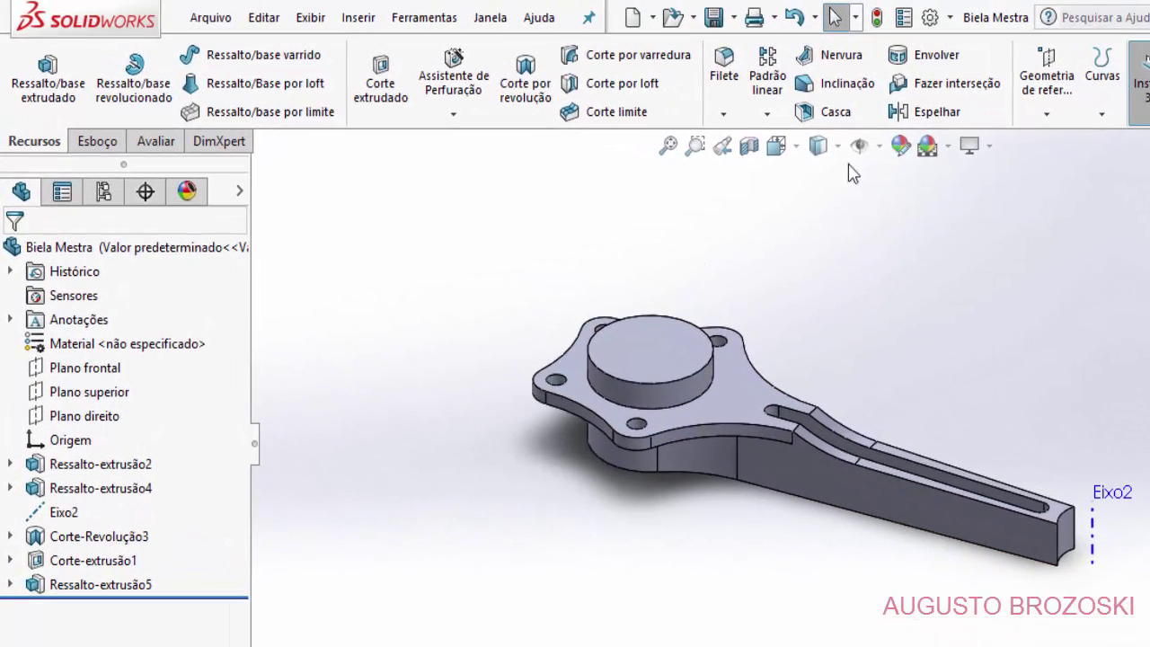
{"action": "left_click", "coordinate": [916, 113]}
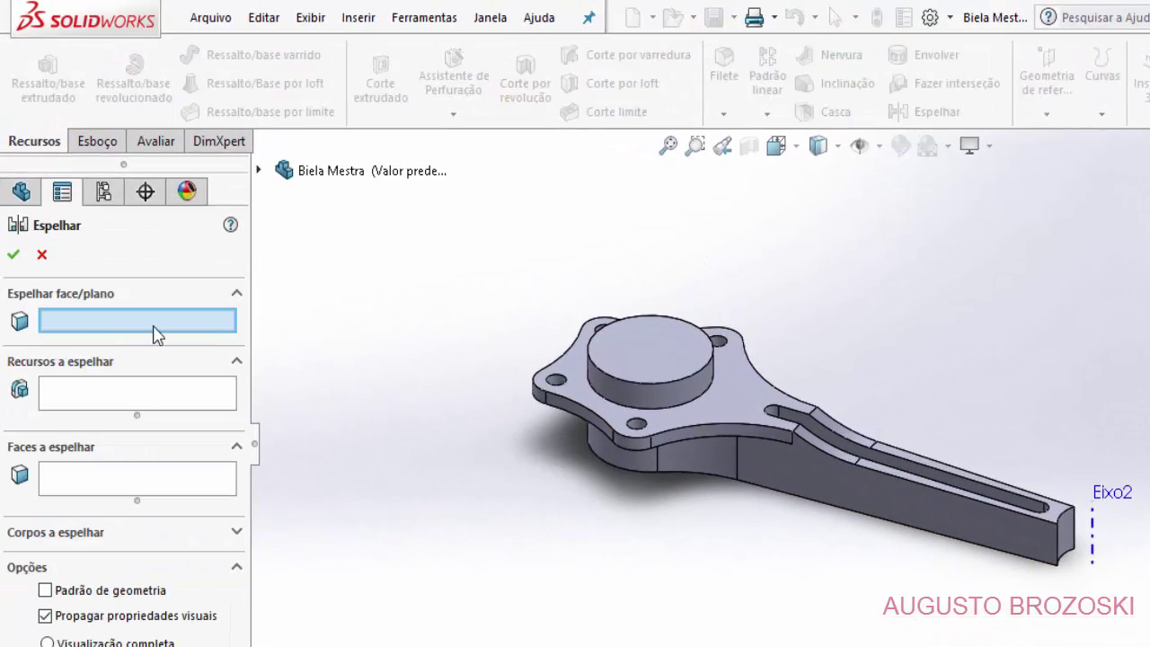
{"action": "left_click", "coordinate": [258, 171]}
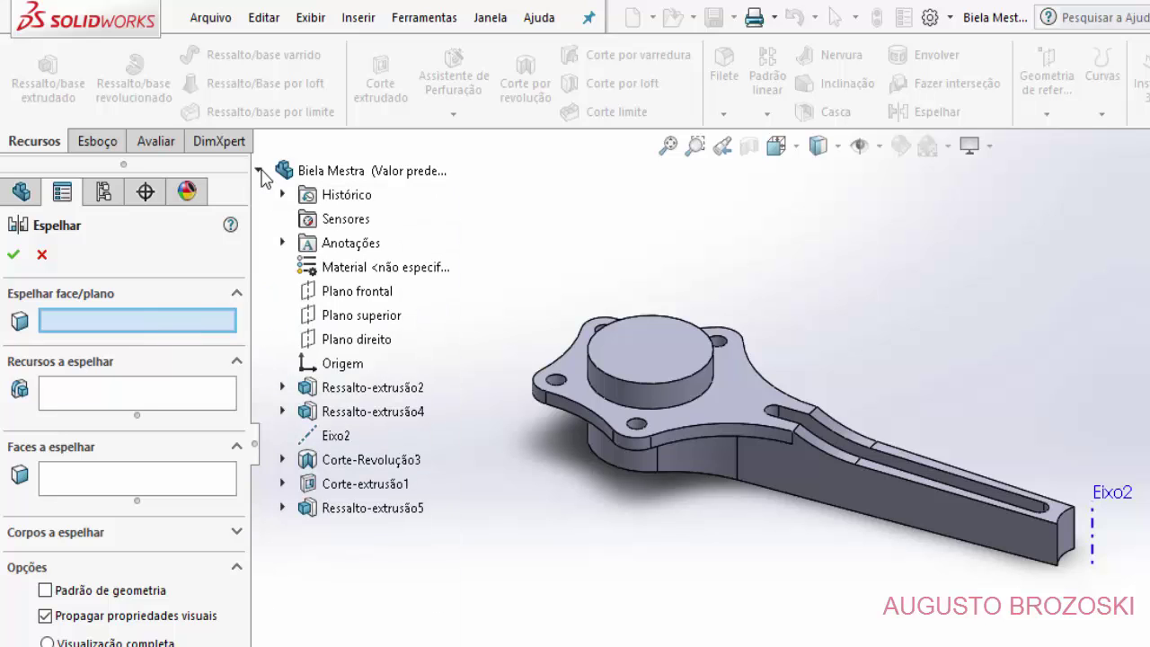
{"action": "left_click", "coordinate": [348, 315]}
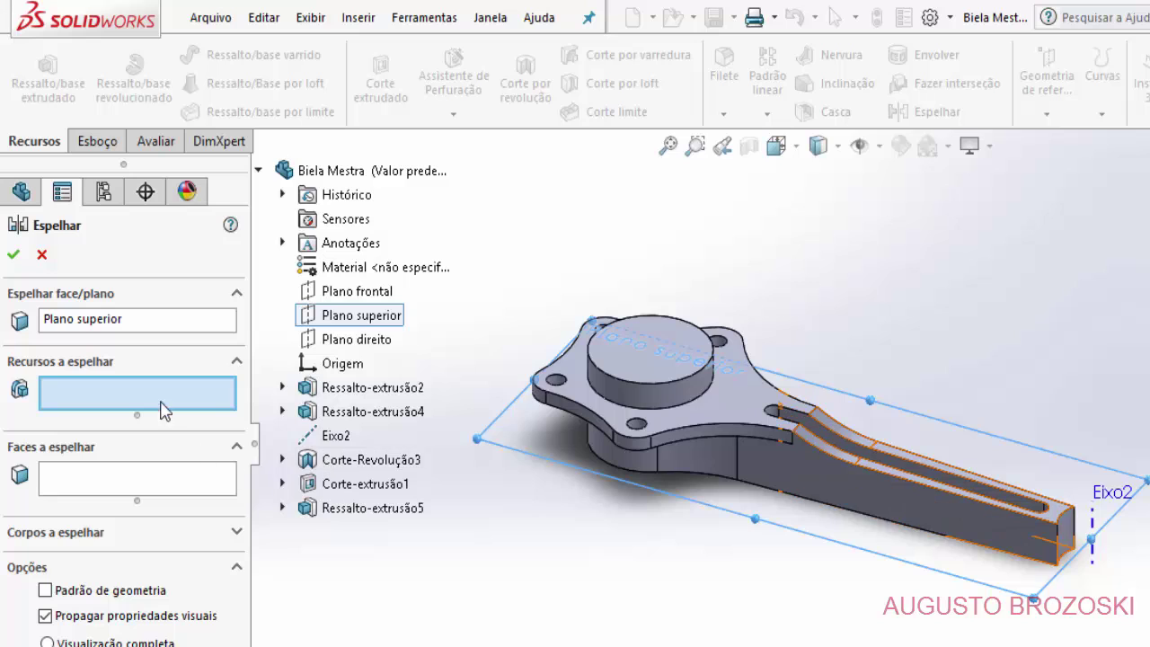
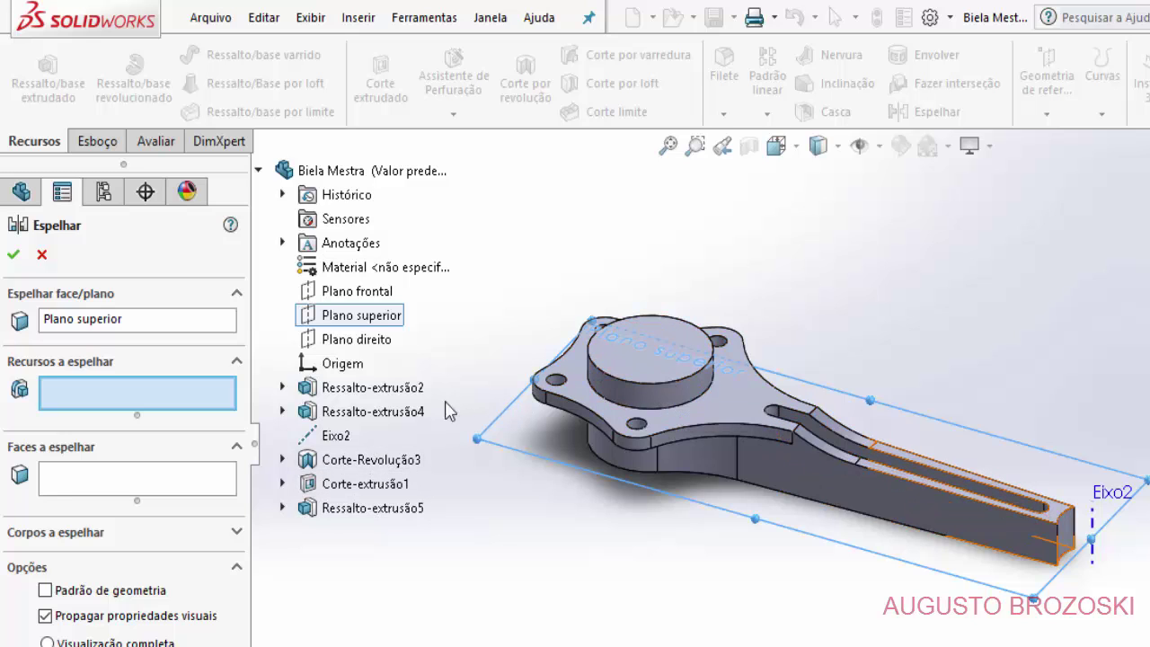
{"action": "left_click", "coordinate": [380, 415]}
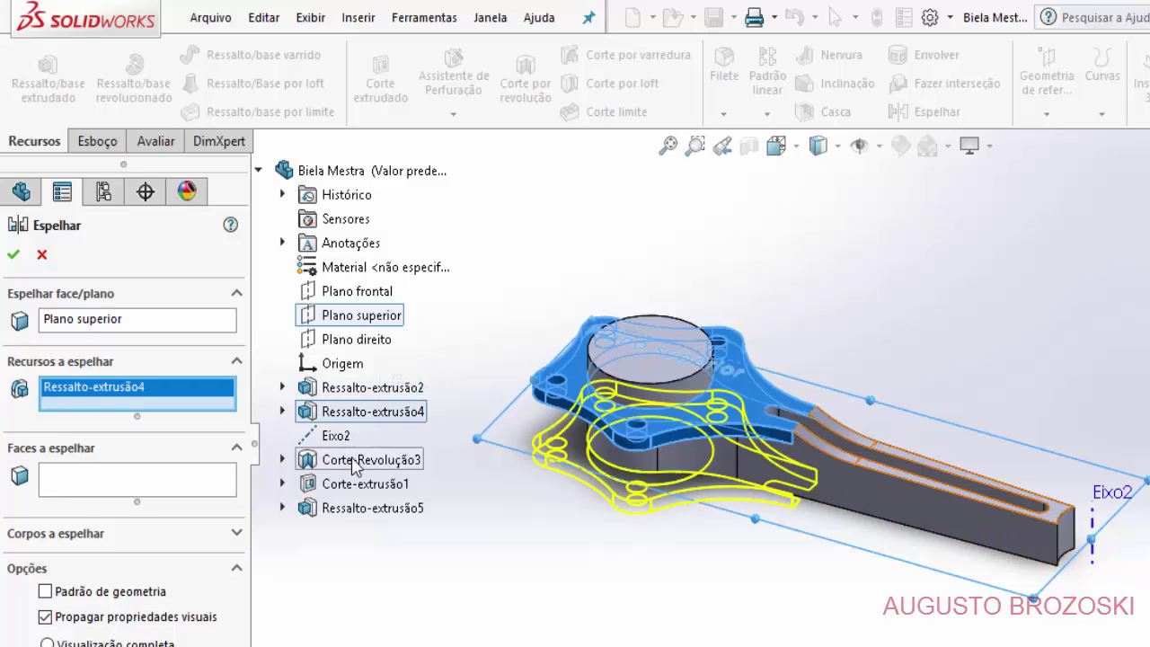
{"action": "left_click", "coordinate": [356, 463]}
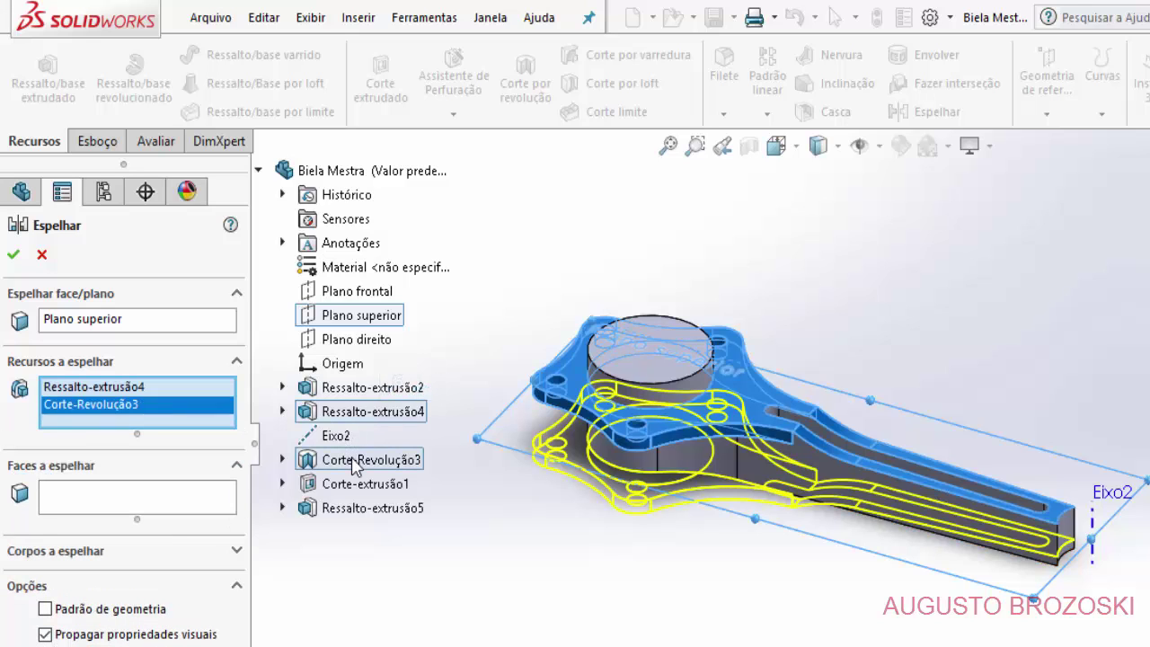
{"action": "left_click", "coordinate": [371, 509]}
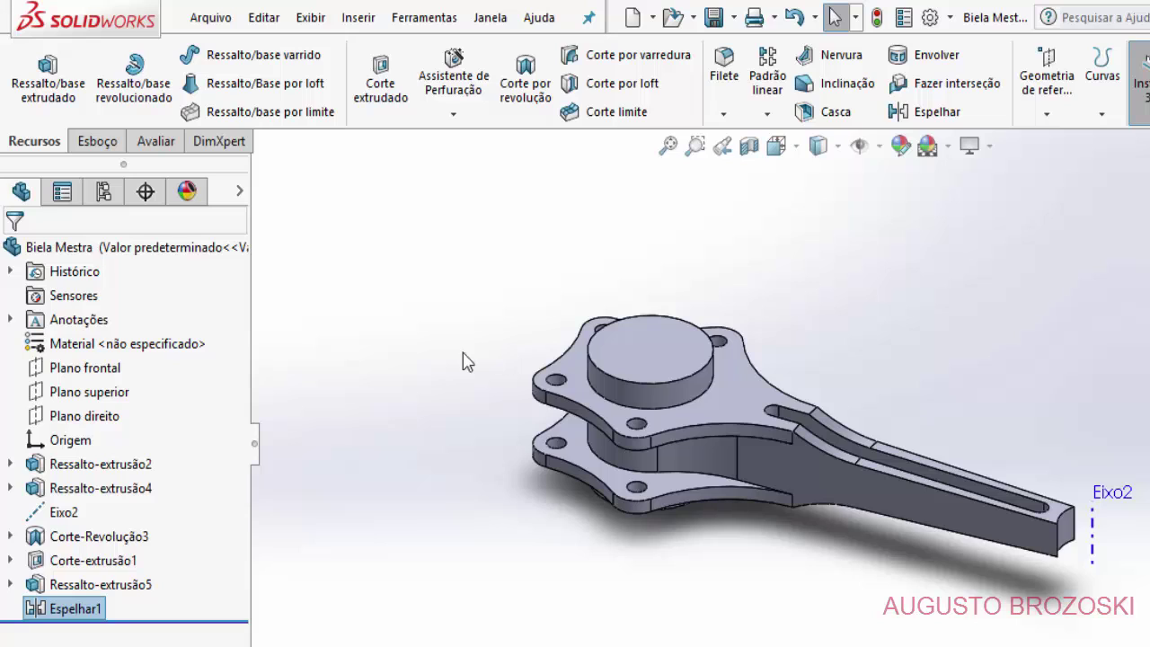
{"action": "left_click", "coordinate": [462, 353]}
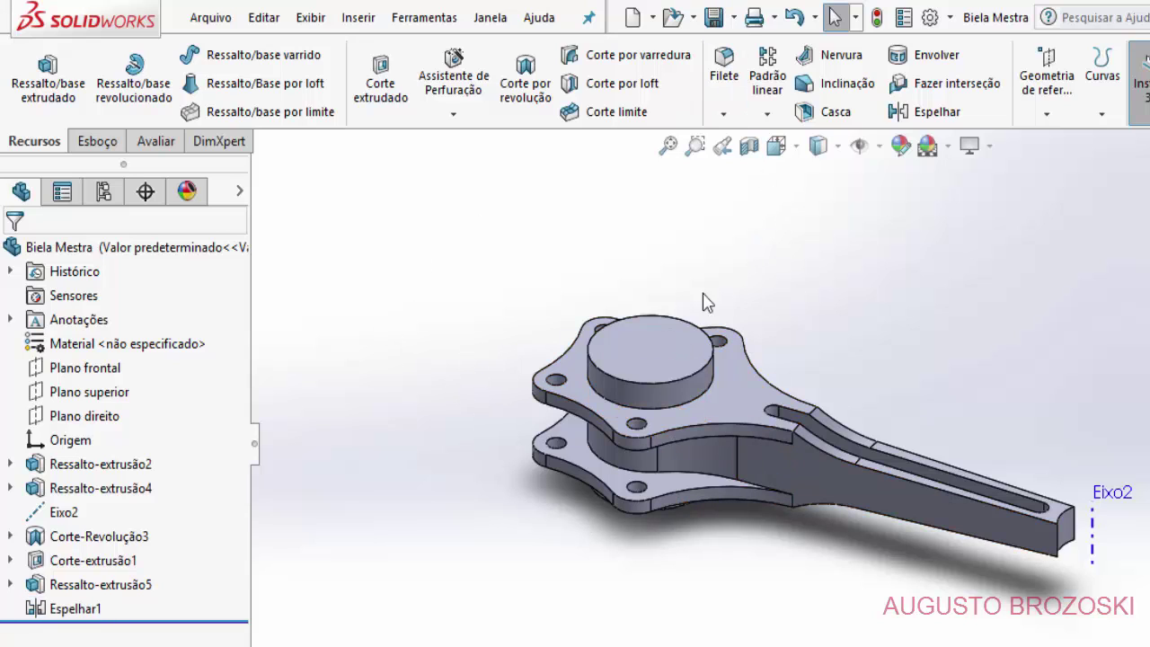
- Start a sketch on the big-end boss's upper face and draw a circle about 49 mm in diameter centered on the origin
{"action": "scroll", "coordinate": [646, 344], "scroll_direction": "down", "scroll_amount": 5}
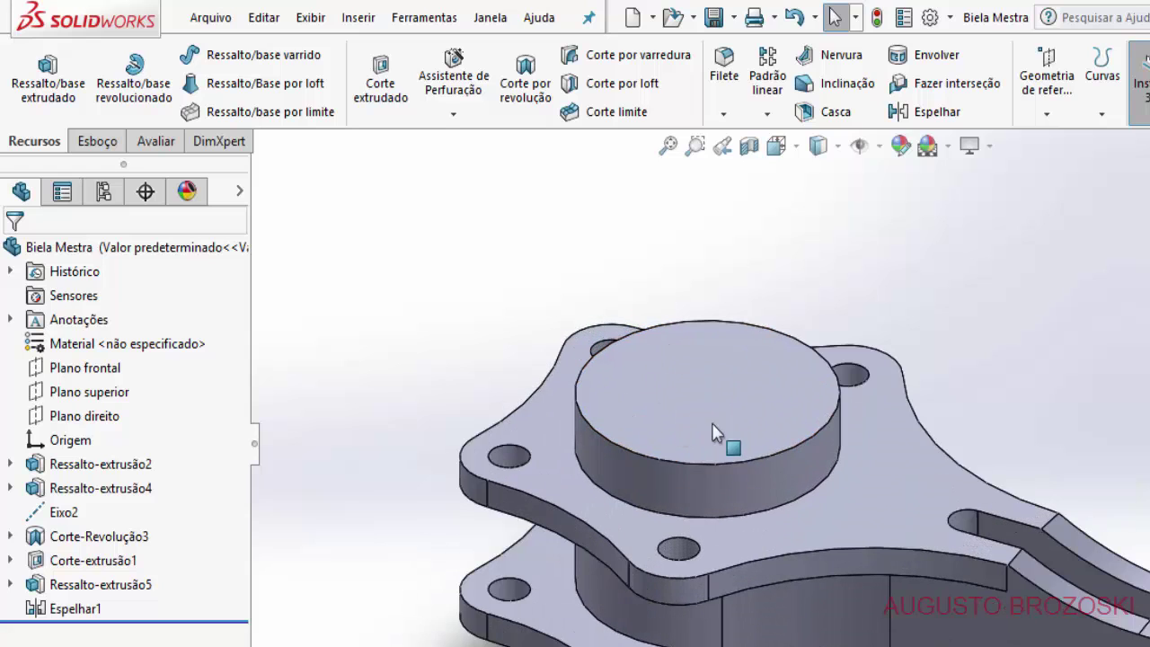
{"action": "left_click", "coordinate": [108, 140]}
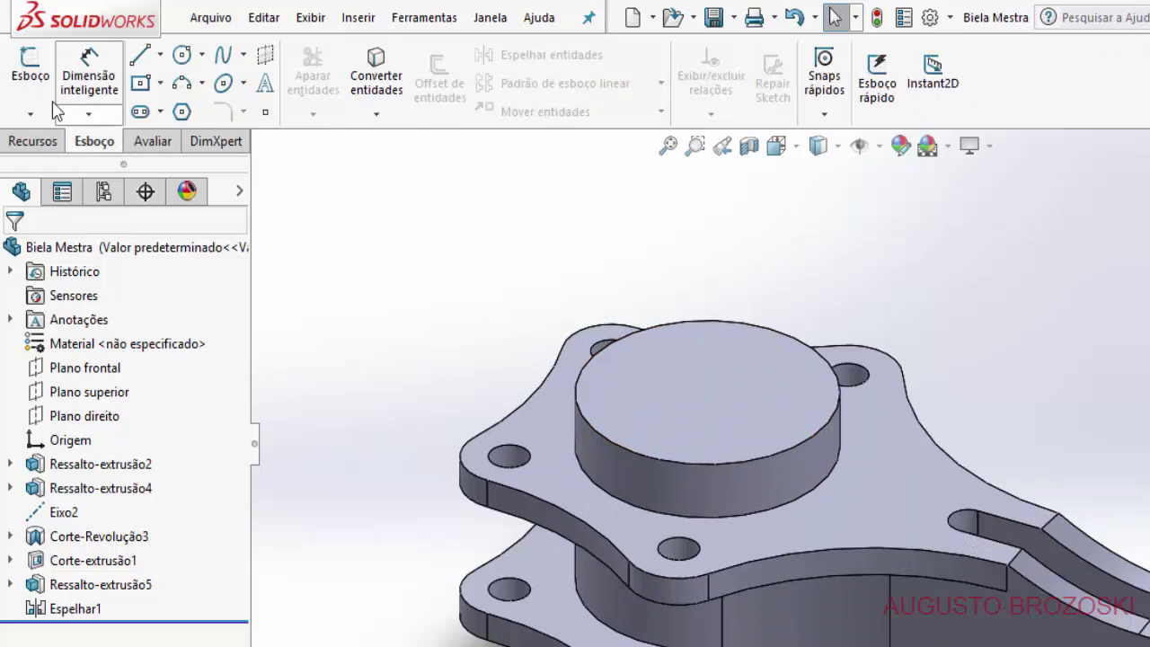
{"action": "left_click", "coordinate": [31, 75]}
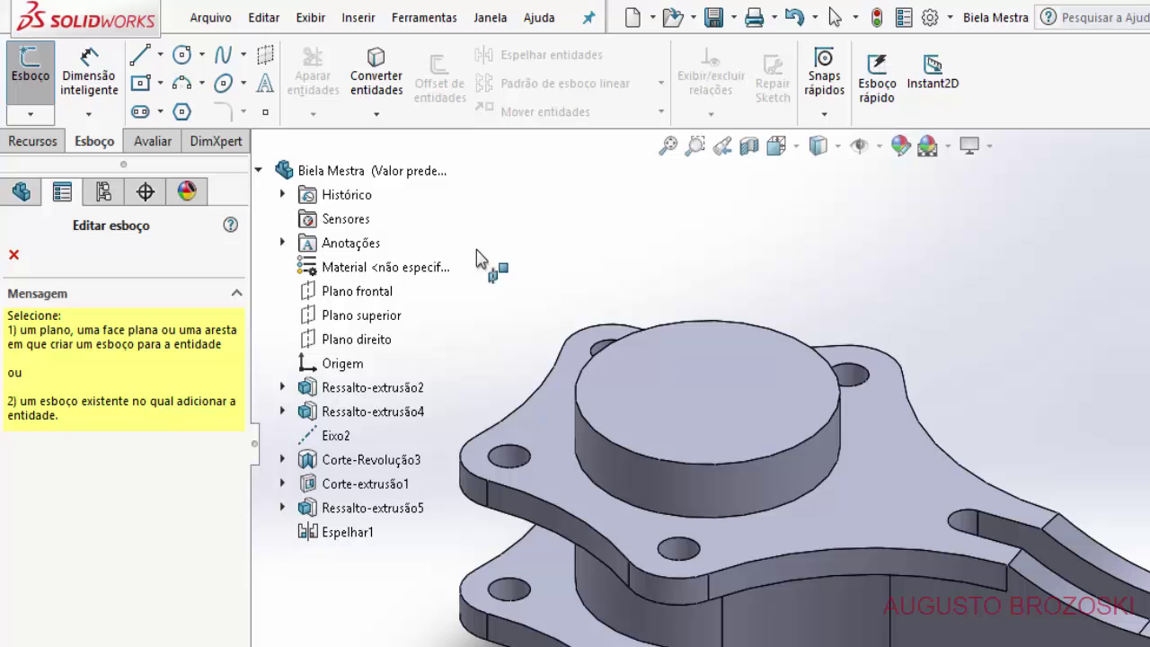
{"action": "left_click", "coordinate": [696, 355]}
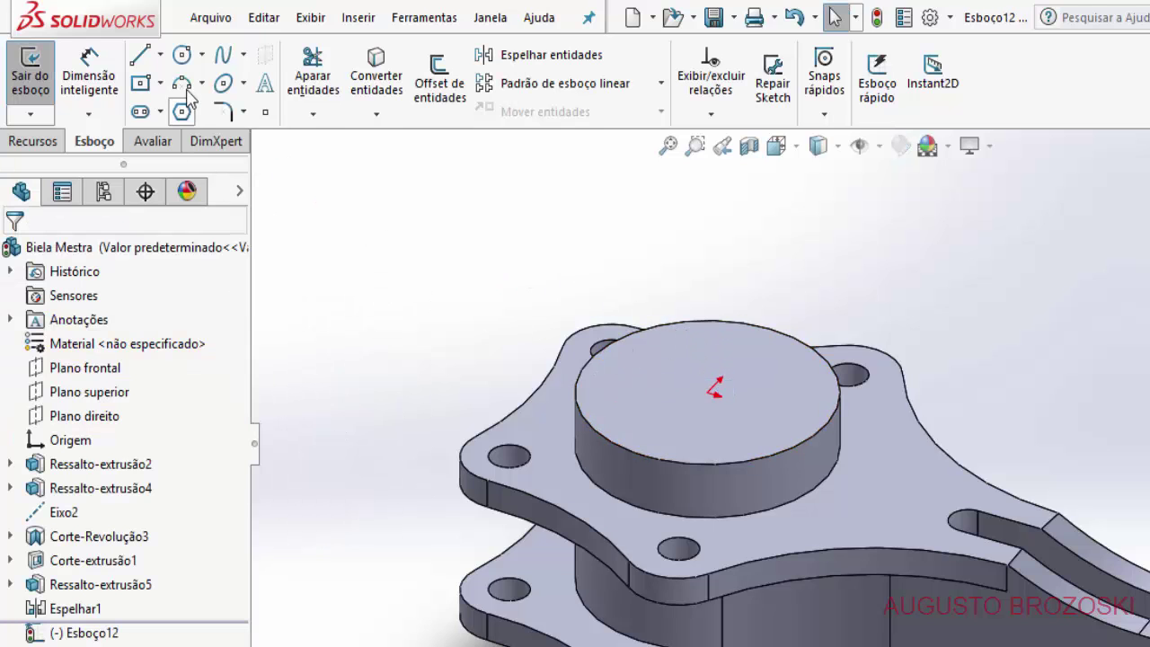
{"action": "left_click", "coordinate": [220, 90]}
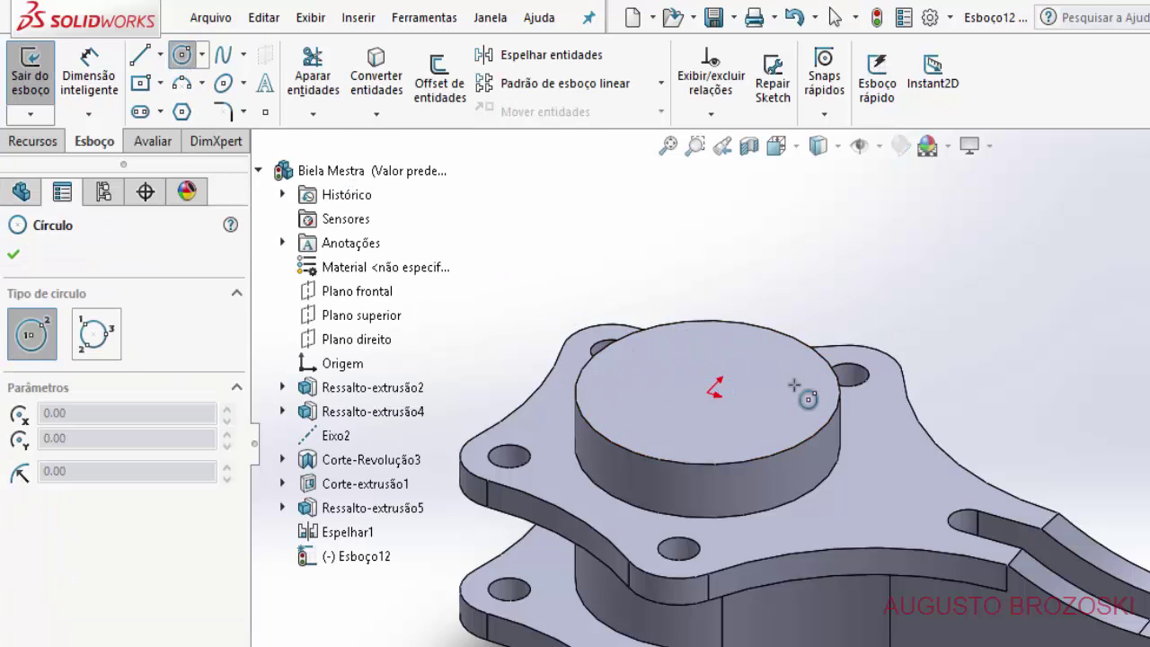
{"action": "left_click", "coordinate": [717, 406]}
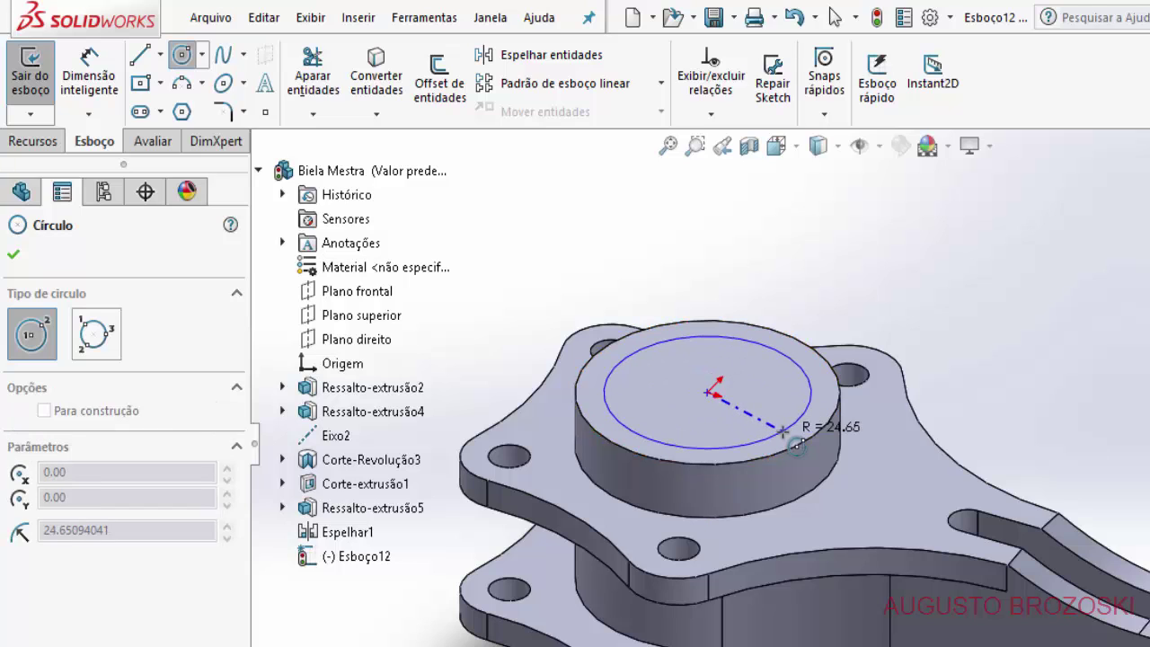
{"action": "left_click", "coordinate": [800, 419]}
{"action": "left_click", "coordinate": [16, 258]}
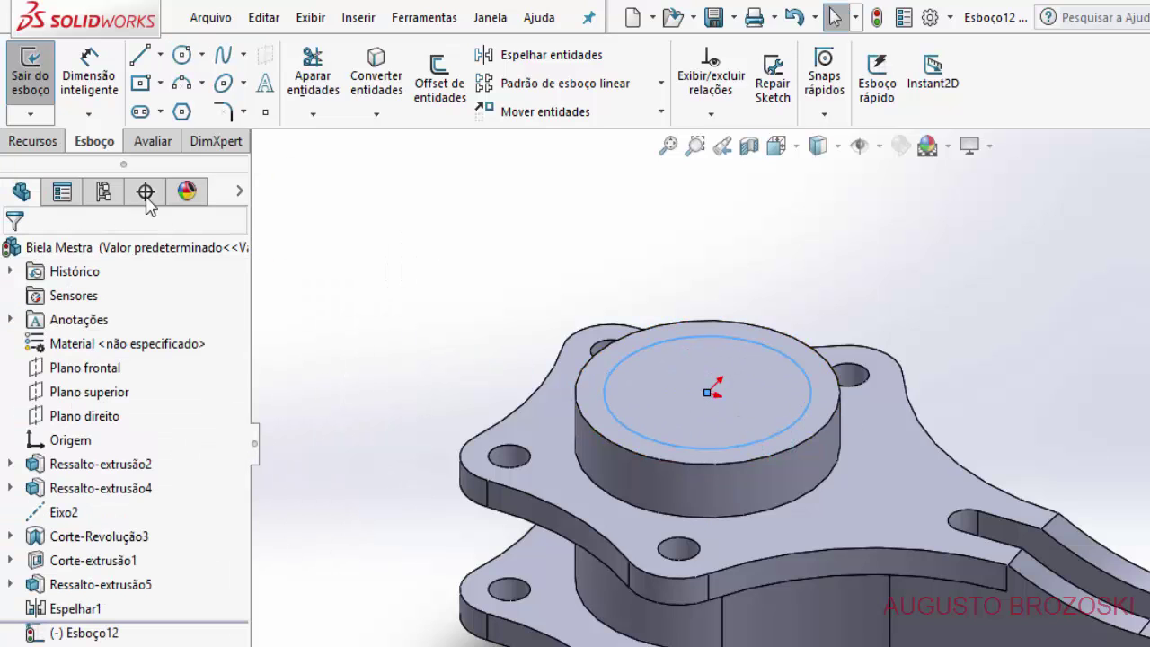
- Dimension the circle on the big-end boss with a 52 mm diameter
{"action": "left_click", "coordinate": [89, 81]}
{"action": "left_click", "coordinate": [660, 339]}
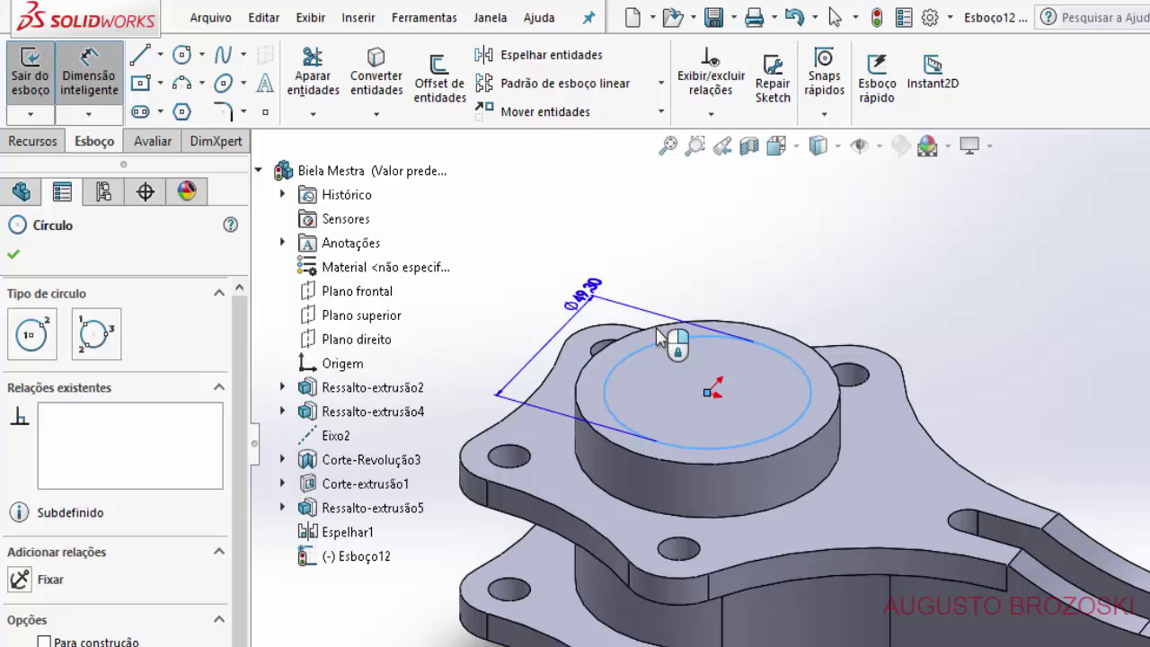
{"action": "left_click", "coordinate": [711, 365]}
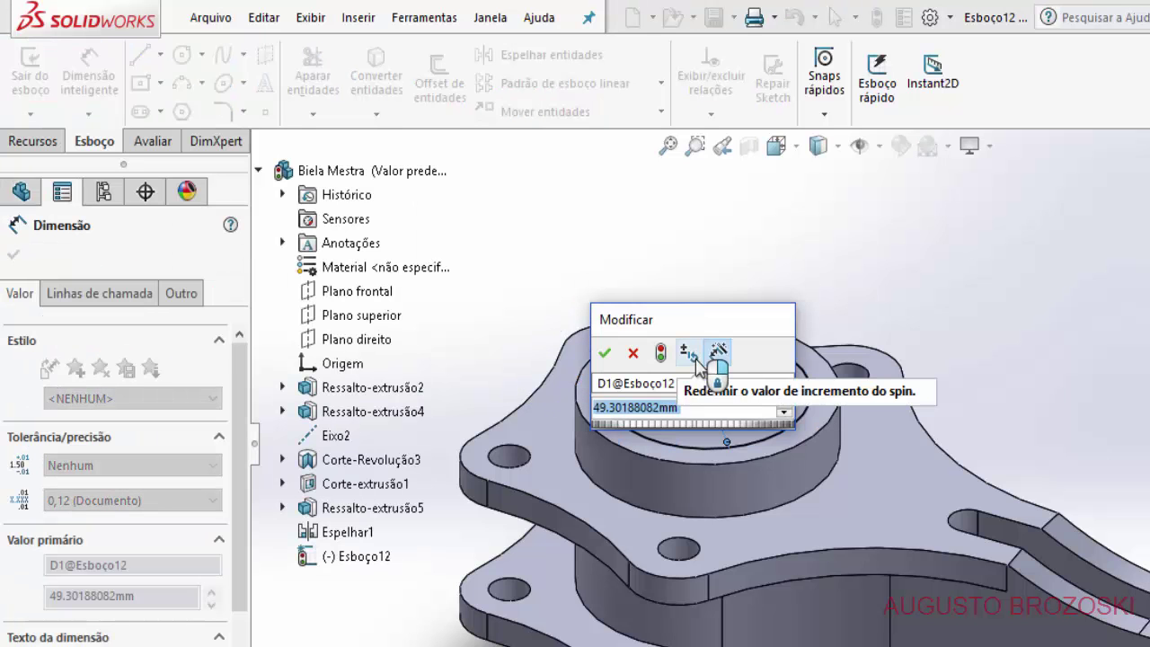
{"action": "type", "text": "52"}
{"action": "left_click", "coordinate": [603, 355]}
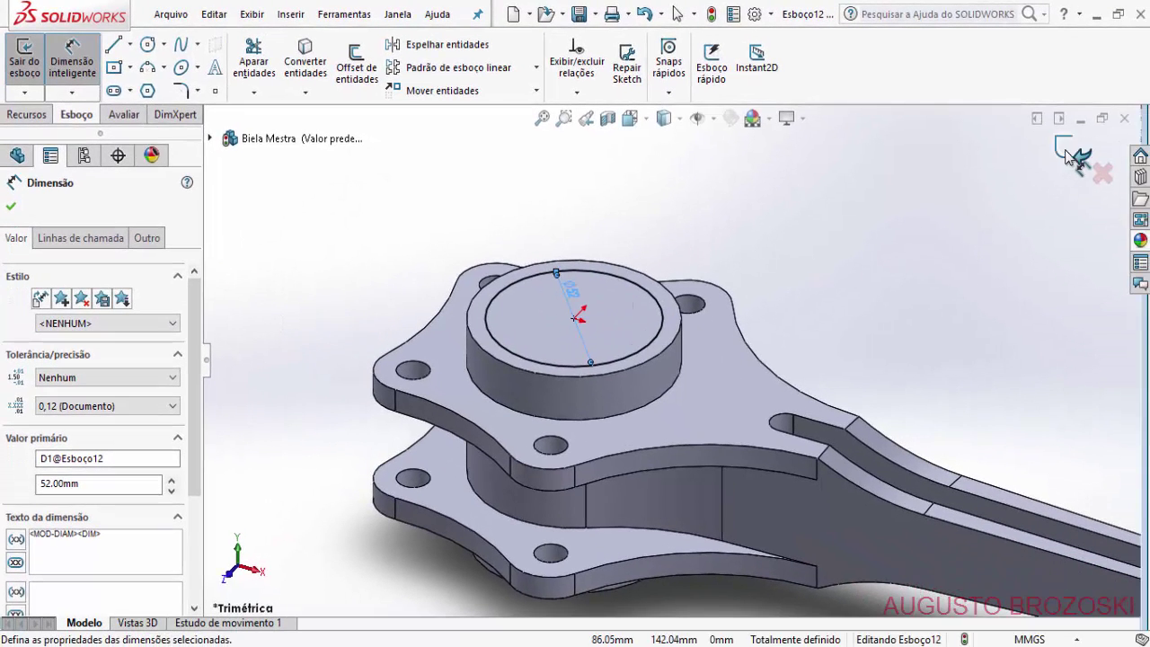
{"action": "left_click", "coordinate": [11, 207]}
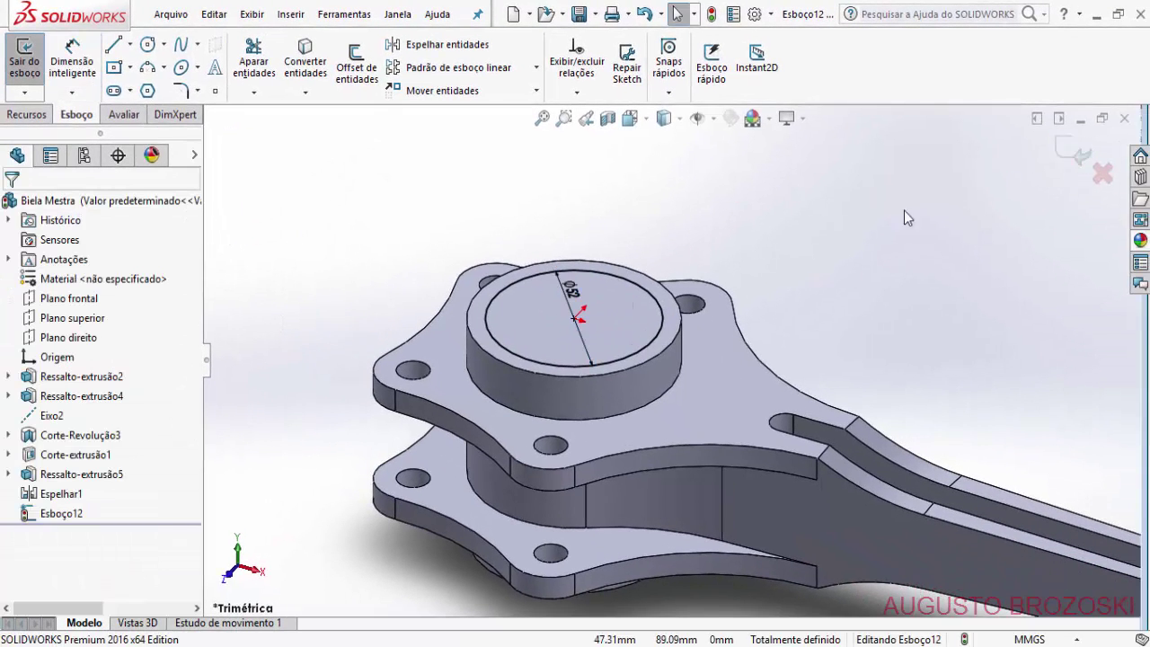
- Close the 52 mm circle sketch and cut it through all of the big end to form the bore
{"action": "left_click", "coordinate": [1073, 151]}
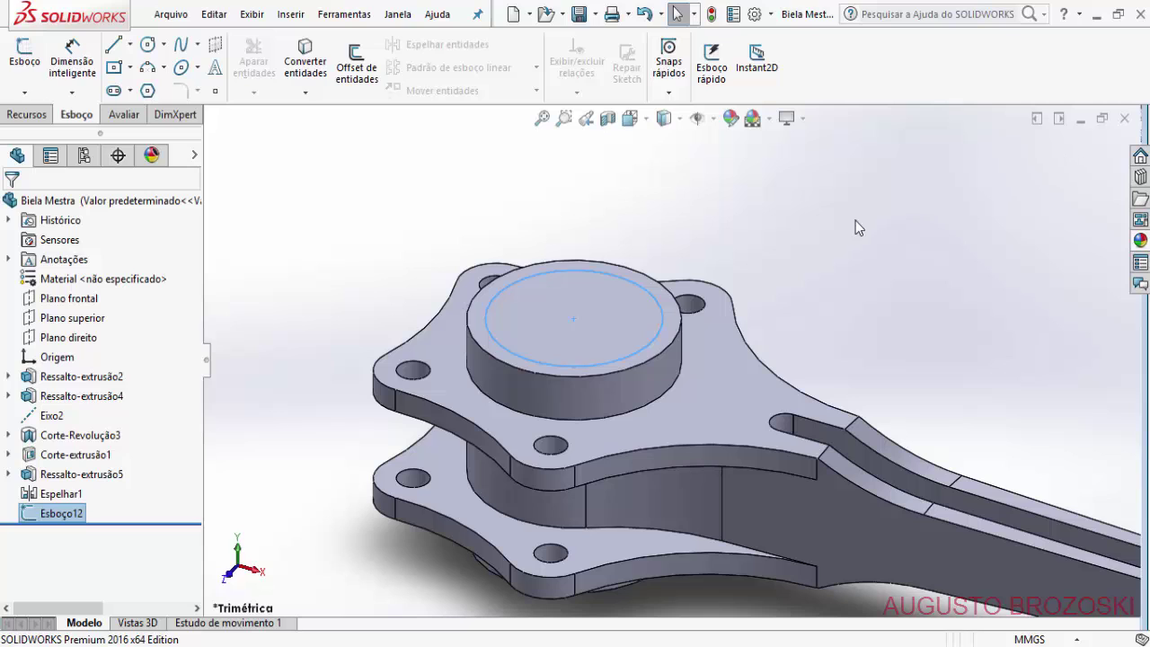
{"action": "left_click", "coordinate": [688, 238]}
{"action": "left_click", "coordinate": [27, 114]}
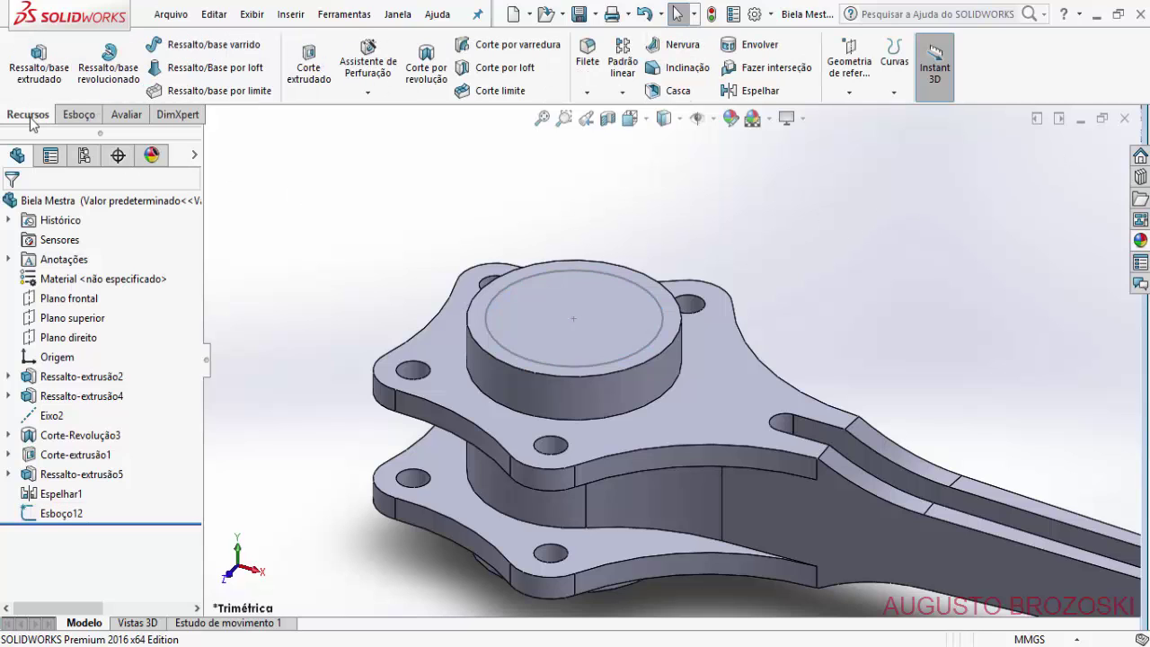
{"action": "left_click", "coordinate": [315, 81]}
{"action": "left_click", "coordinate": [559, 273]}
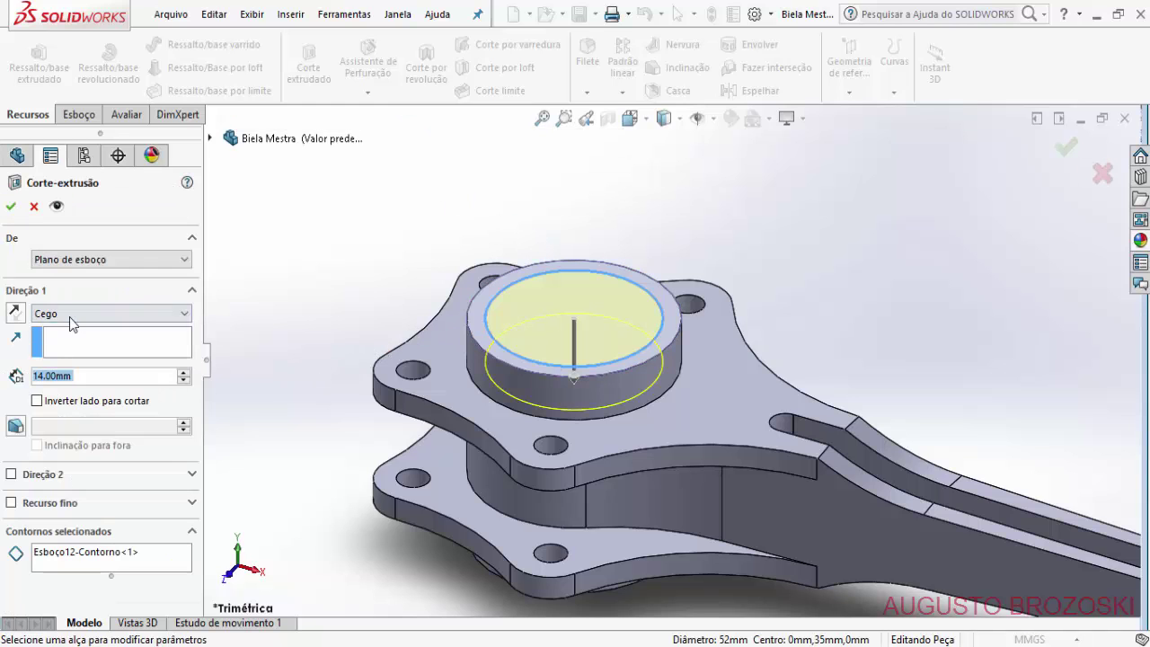
{"action": "left_click", "coordinate": [106, 314]}
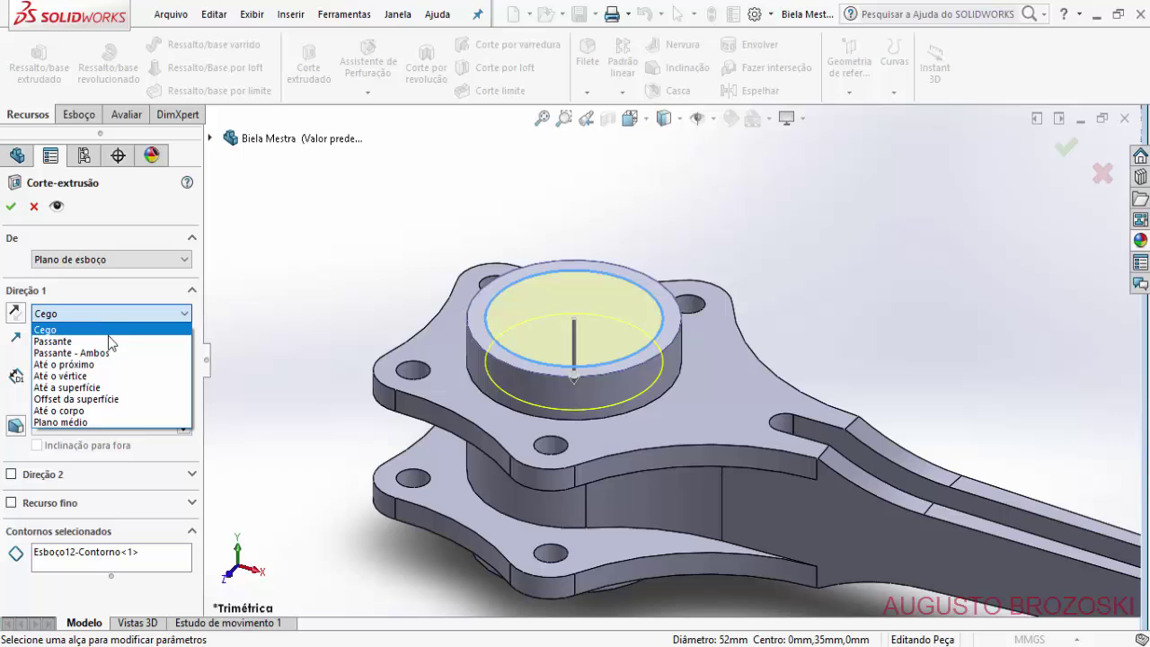
{"action": "left_click", "coordinate": [109, 341]}
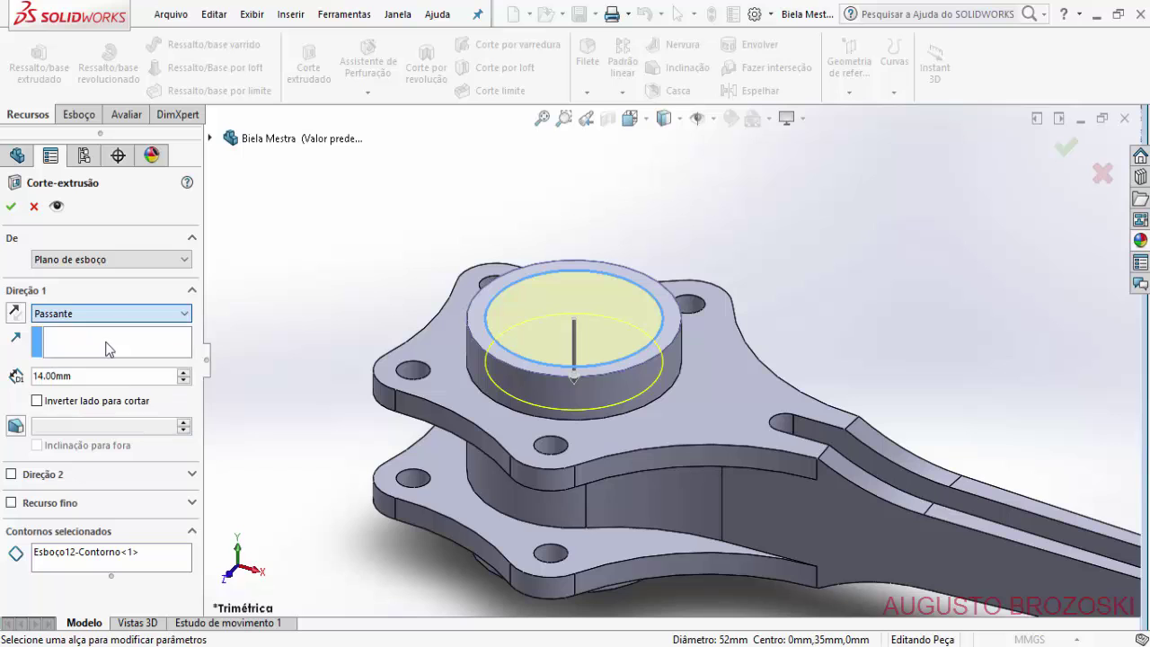
{"action": "left_click", "coordinate": [10, 208]}
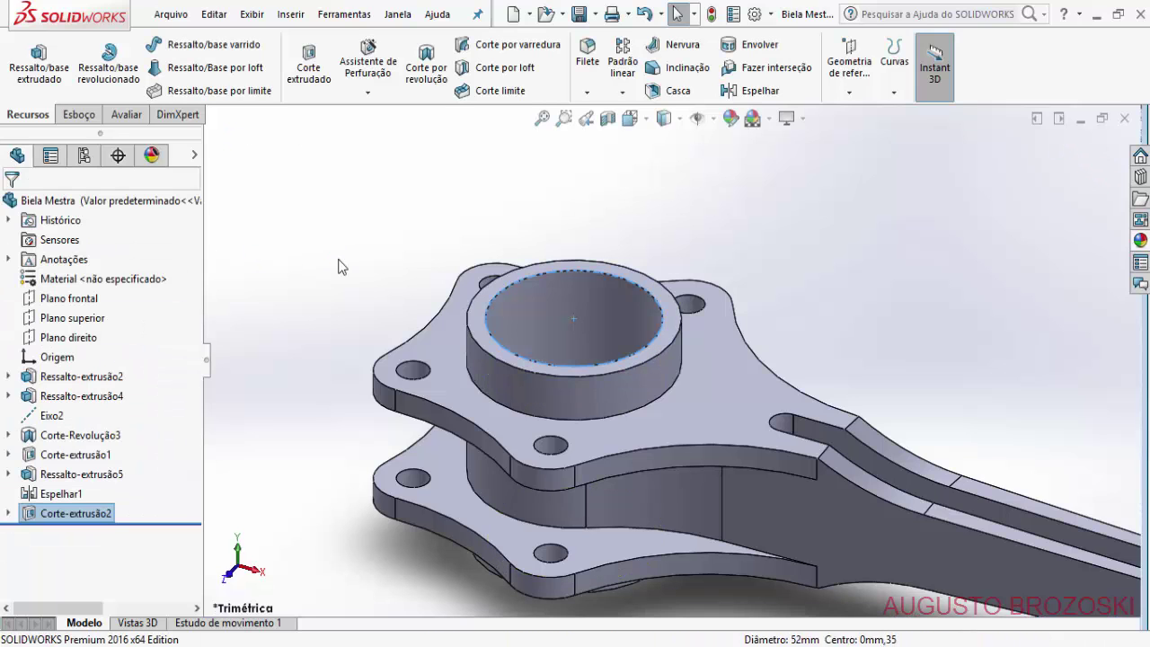
{"action": "left_click", "coordinate": [339, 266]}
- Switch to the Biela Mestra PDF and examine the small-end diameters and height in the plan and section views
{"action": "key", "text": "f"}
{"action": "middle_click_drag", "start_coordinate": [619, 382], "coordinate": [664, 239]}
{"action": "left_click", "coordinate": [643, 121]}
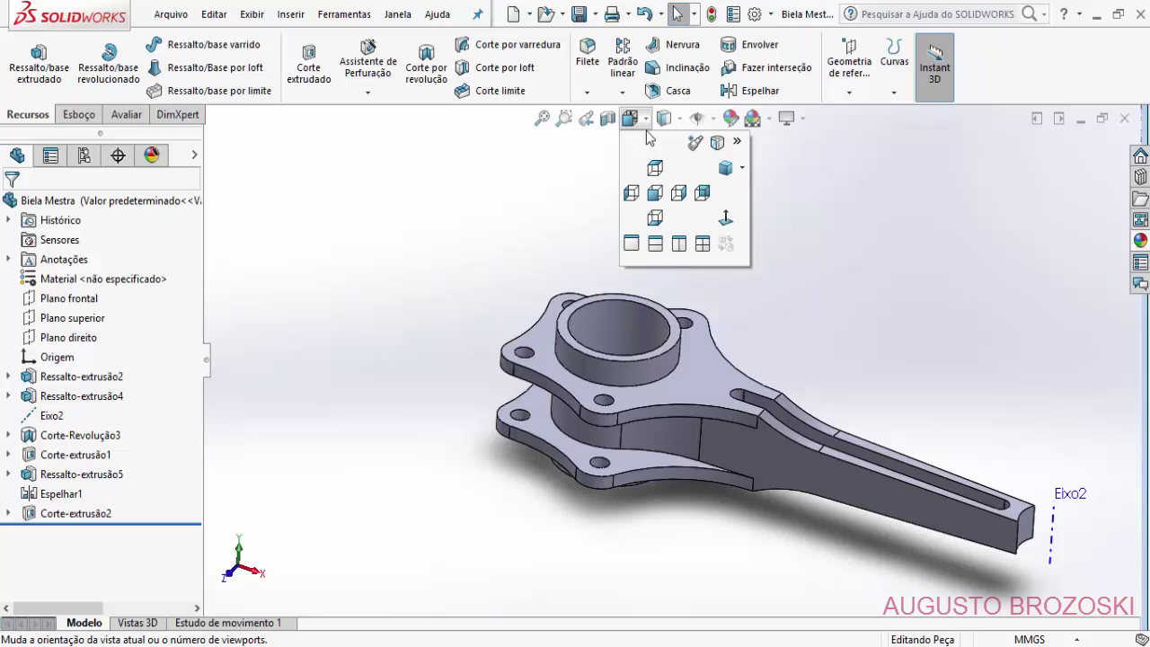
{"action": "left_click", "coordinate": [726, 168]}
{"action": "scroll", "coordinate": [918, 458], "scroll_direction": "down", "scroll_amount": 4}
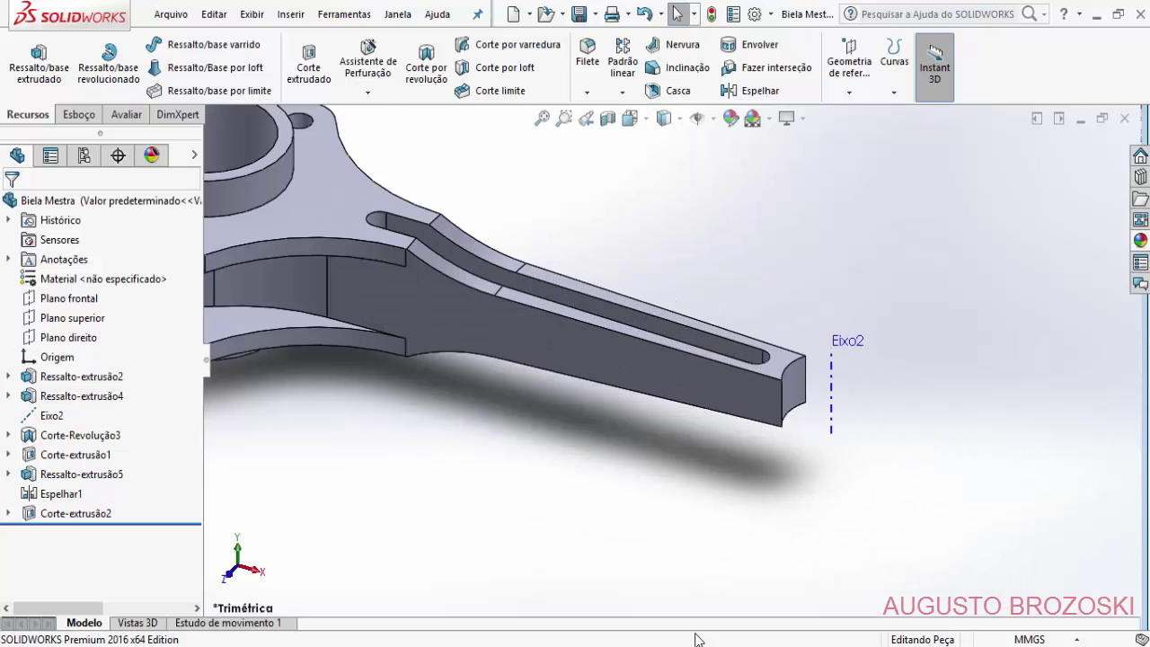
{"action": "mouse_move", "coordinate": [697, 645]}
{"action": "left_click", "coordinate": [826, 529]}
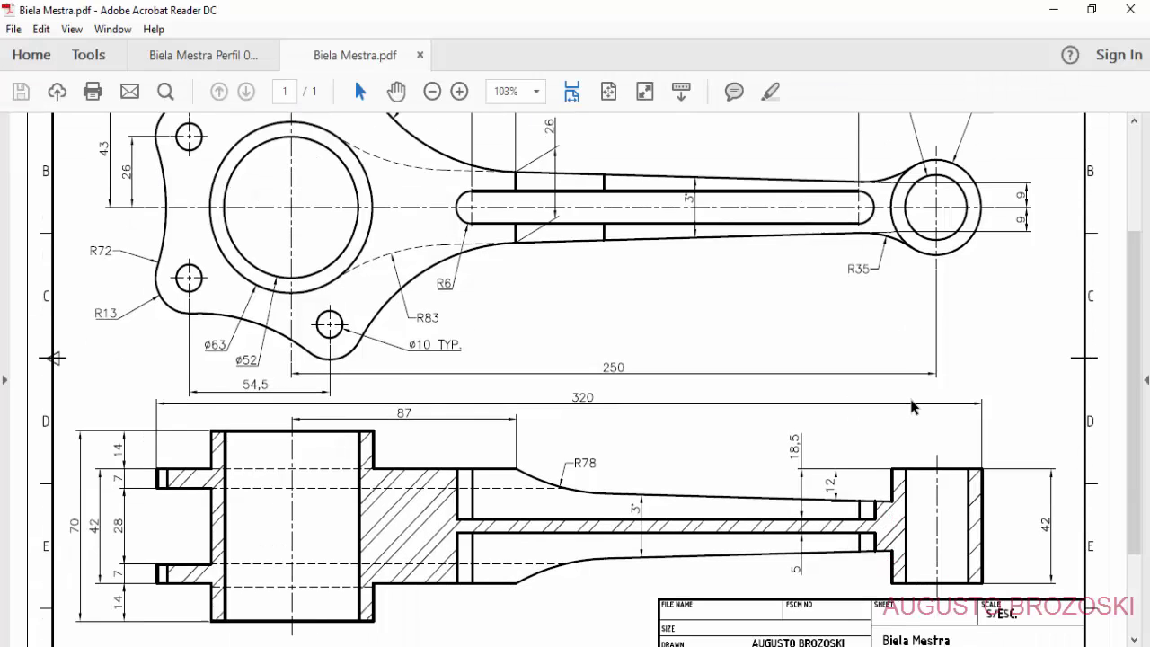
{"action": "scroll", "coordinate": [912, 402], "scroll_direction": "up", "scroll_amount": 2}
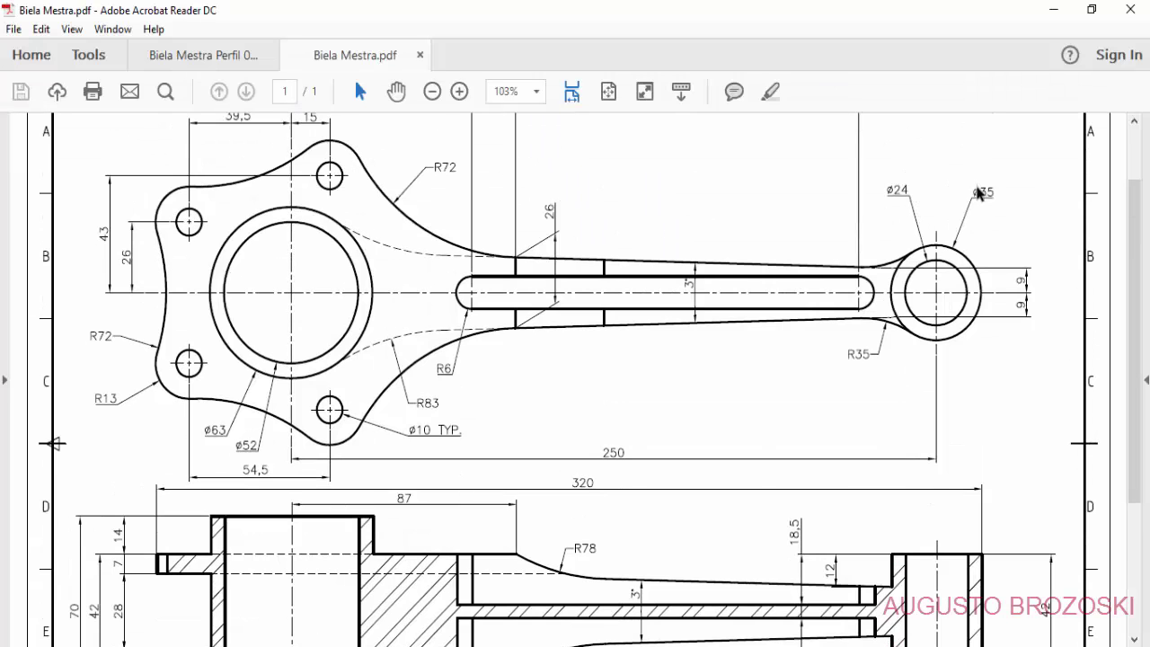
{"action": "scroll", "coordinate": [904, 286], "scroll_direction": "down", "scroll_amount": 2}
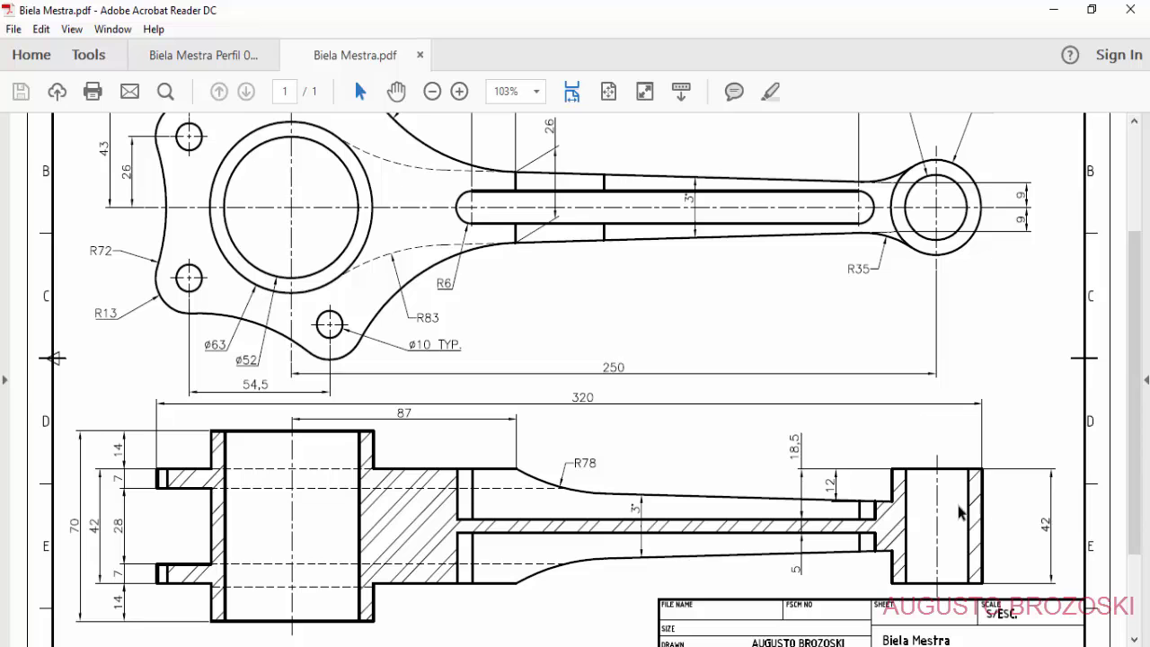
{"action": "scroll", "coordinate": [914, 280], "scroll_direction": "up", "scroll_amount": 2}
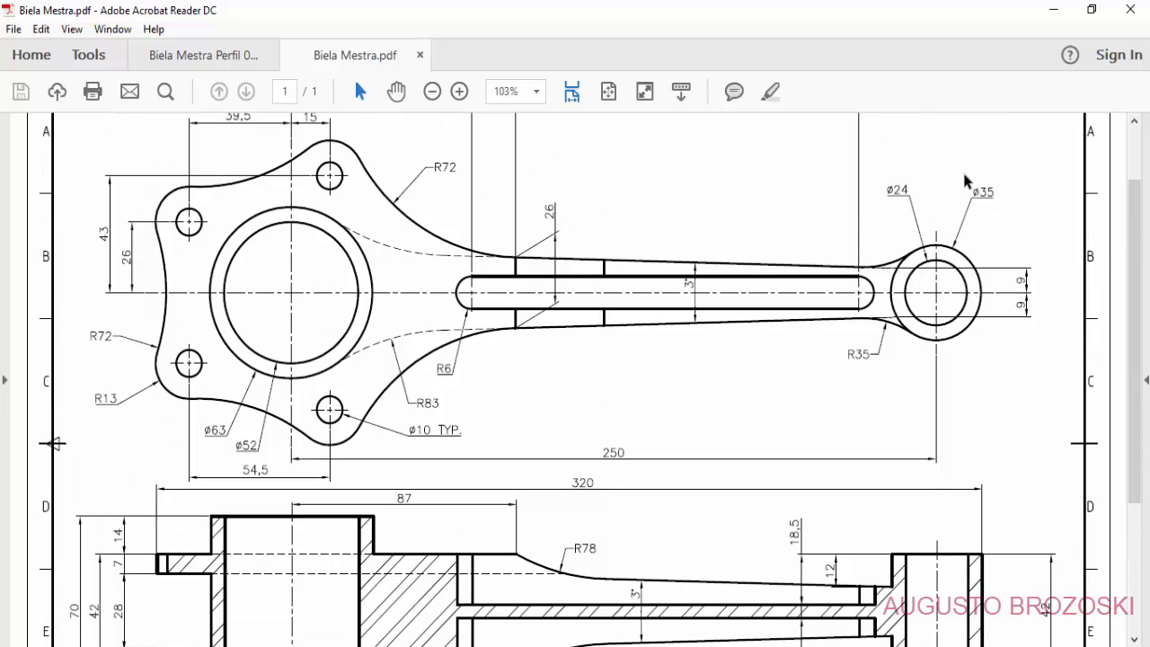
{"action": "left_click", "coordinate": [1052, 13]}
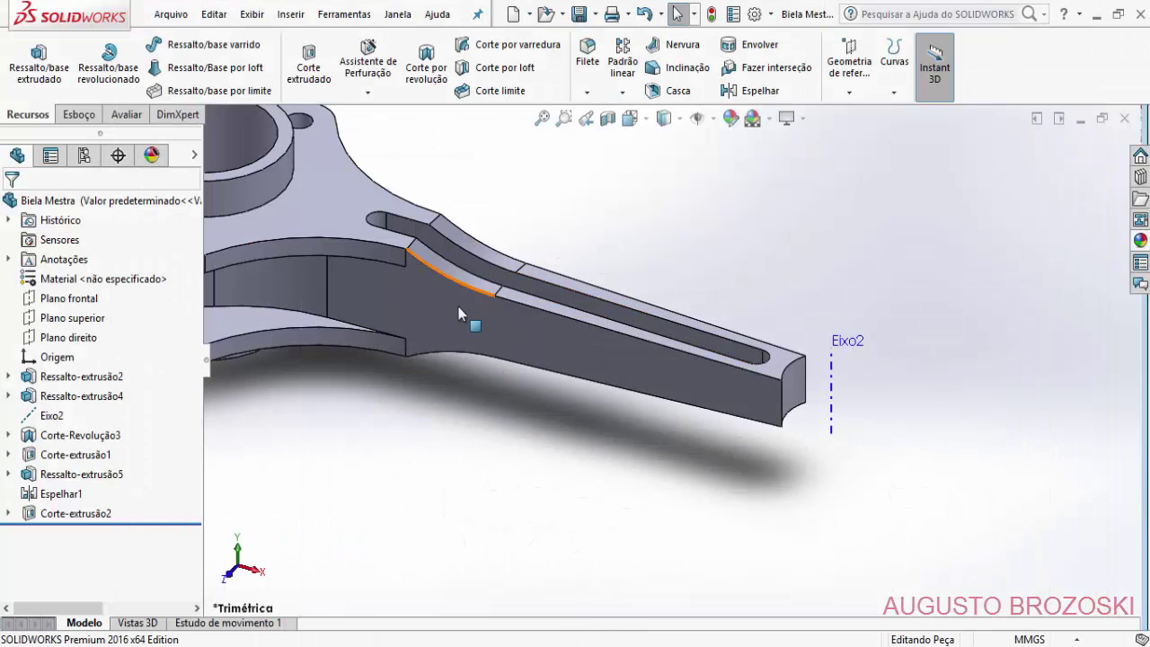
- Start a new sketch on Plano superior for the rod's small end
{"action": "left_click", "coordinate": [82, 116]}
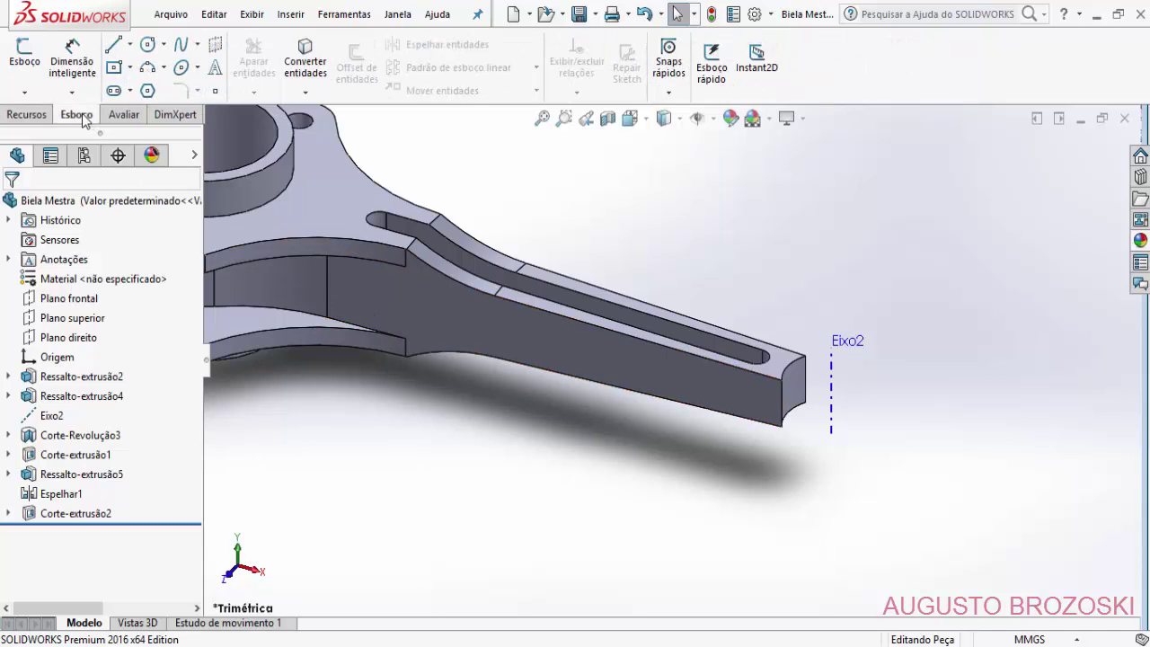
{"action": "left_click", "coordinate": [27, 65]}
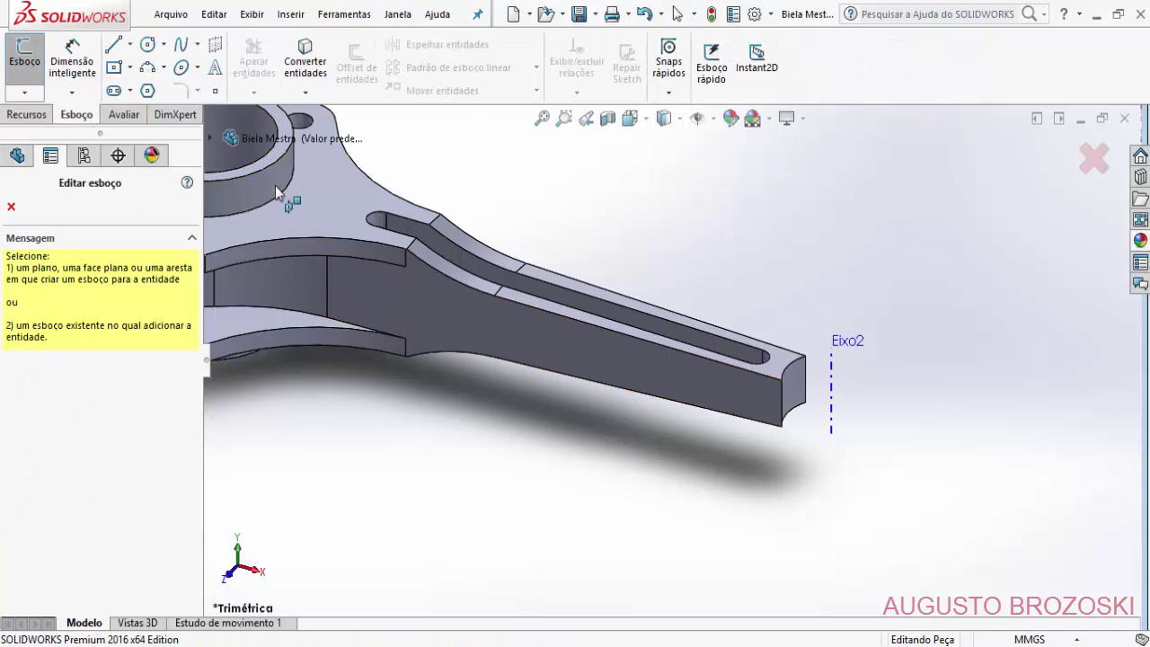
{"action": "left_click", "coordinate": [209, 138]}
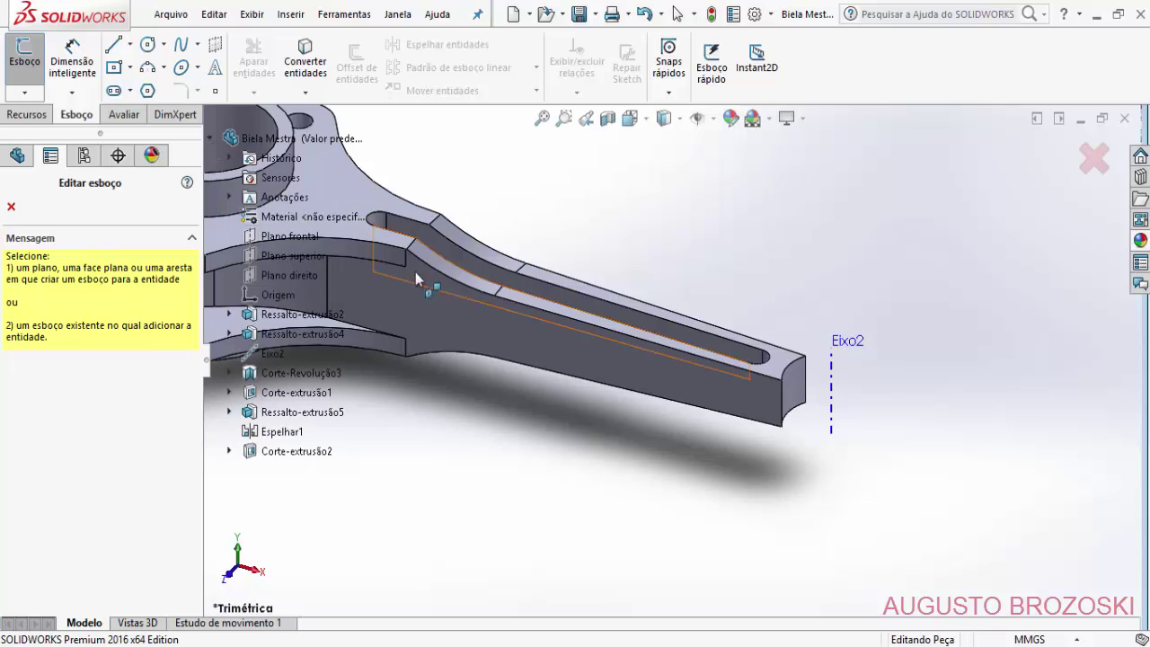
{"action": "middle_click_drag", "start_coordinate": [452, 302], "coordinate": [816, 399], "text": "ctrl"}
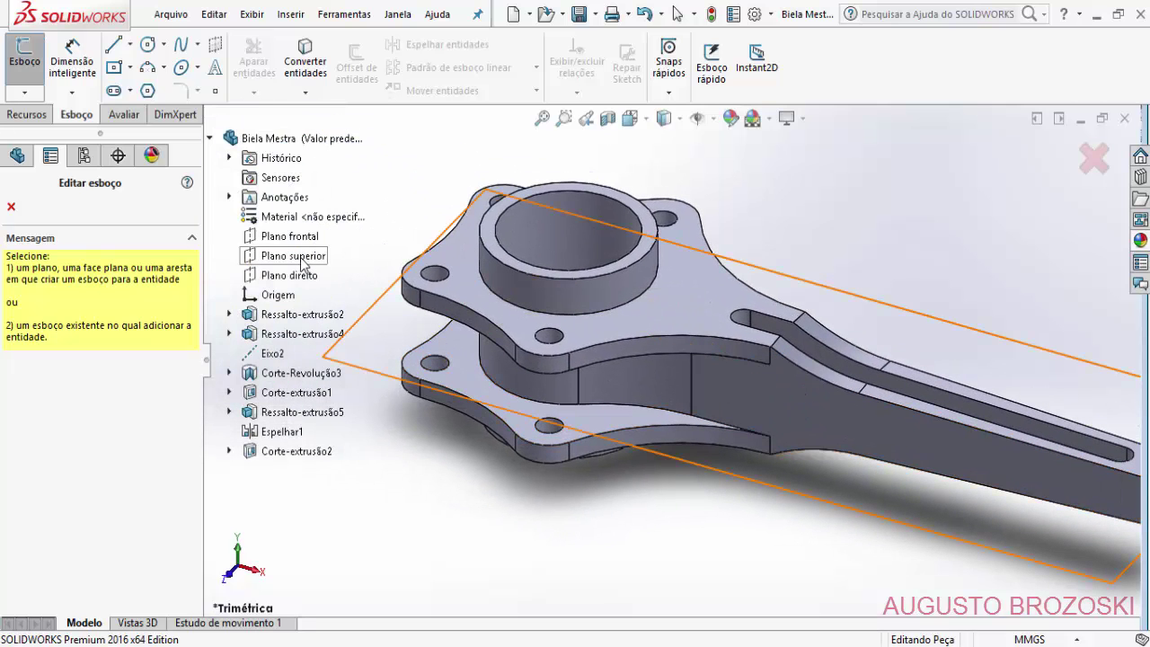
{"action": "left_click", "coordinate": [301, 259]}
{"action": "scroll", "coordinate": [334, 331], "scroll_direction": "up", "scroll_amount": 2}
{"action": "scroll", "coordinate": [913, 474], "scroll_direction": "down", "scroll_amount": 1}
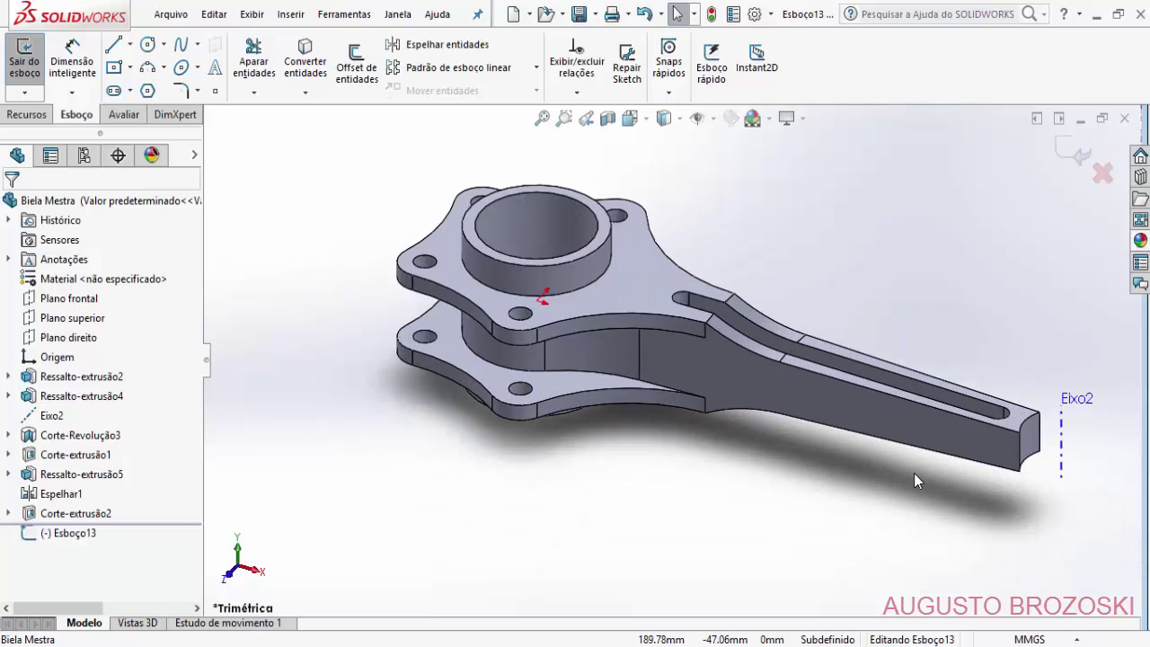
{"action": "scroll", "coordinate": [931, 473], "scroll_direction": "down", "scroll_amount": 1}
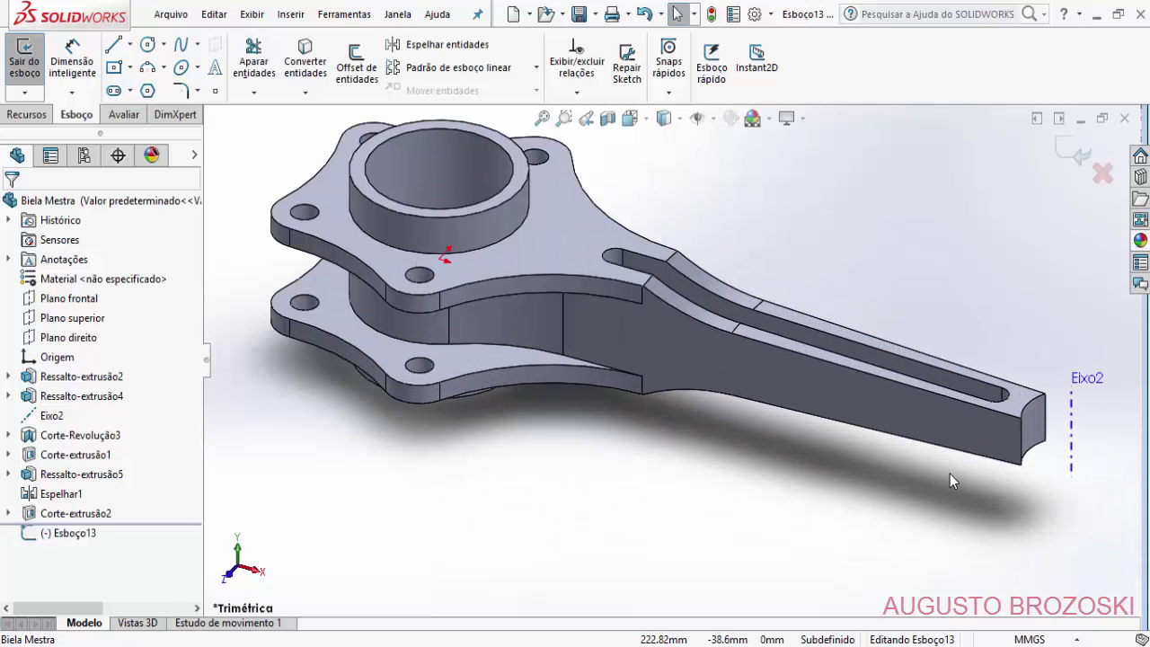
- Apply a section view through Plano superior with a 0 mm offset to expose the arm's mid-plane profile
{"action": "left_click", "coordinate": [148, 45]}
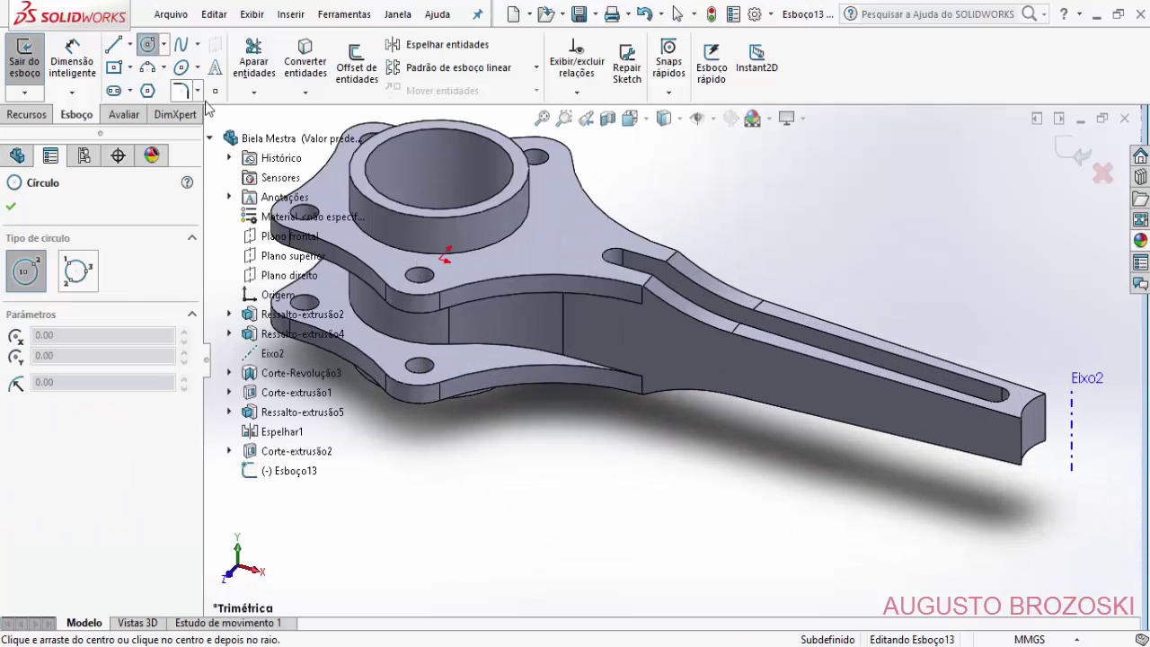
{"action": "left_click", "coordinate": [647, 119]}
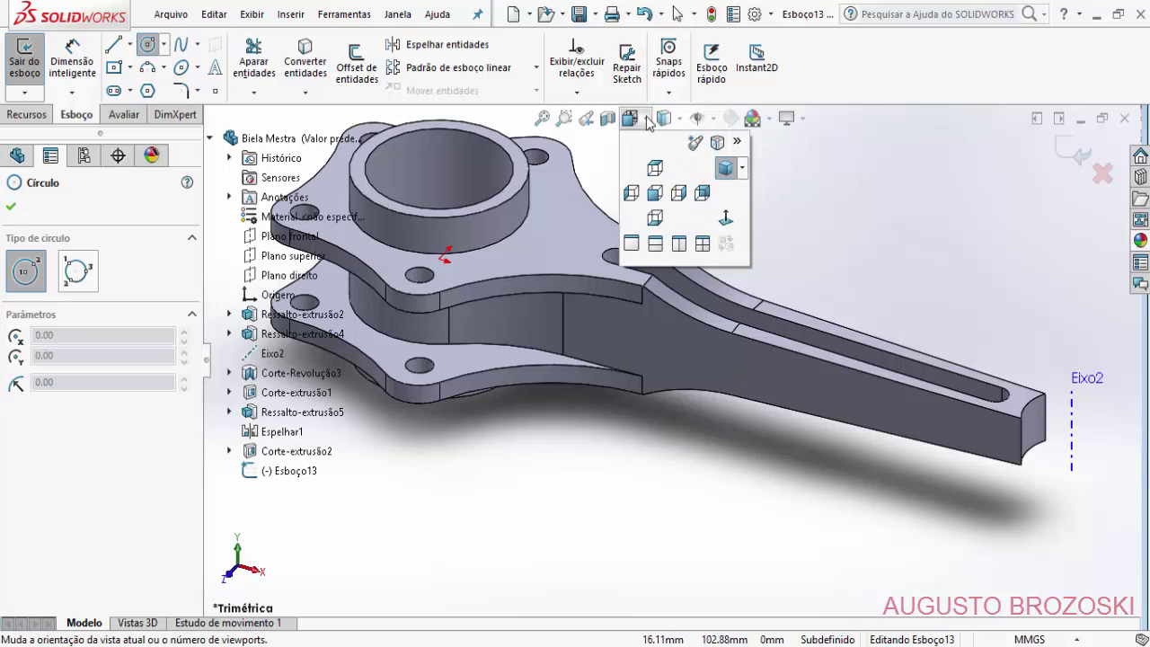
{"action": "left_click", "coordinate": [656, 168]}
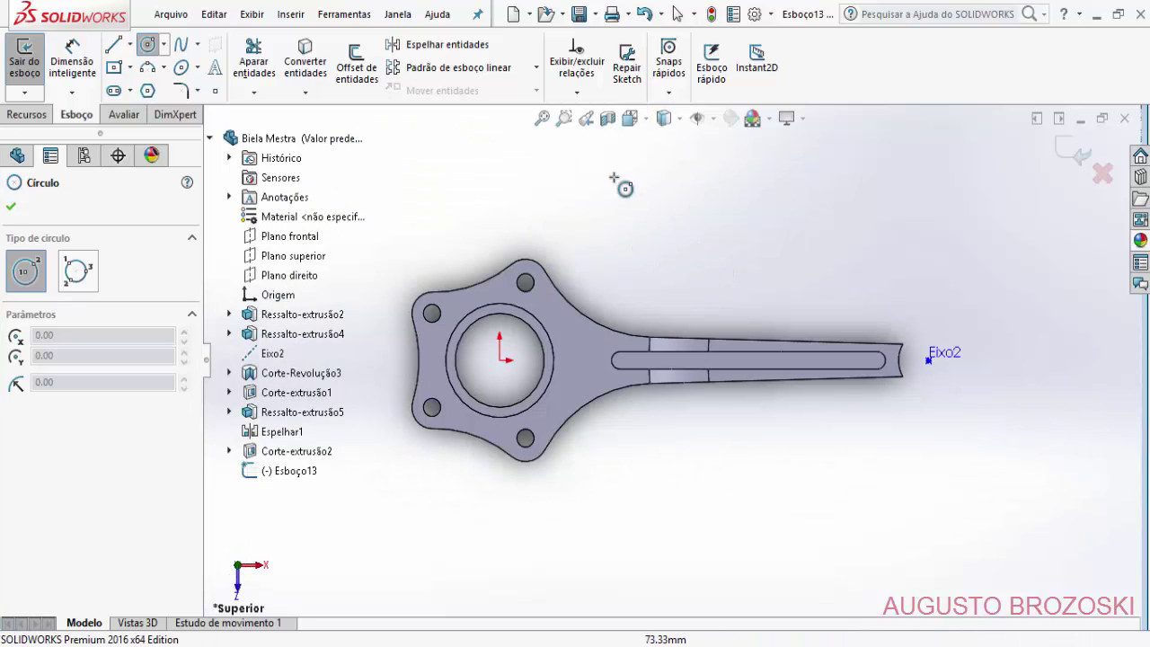
{"action": "left_click", "coordinate": [608, 121]}
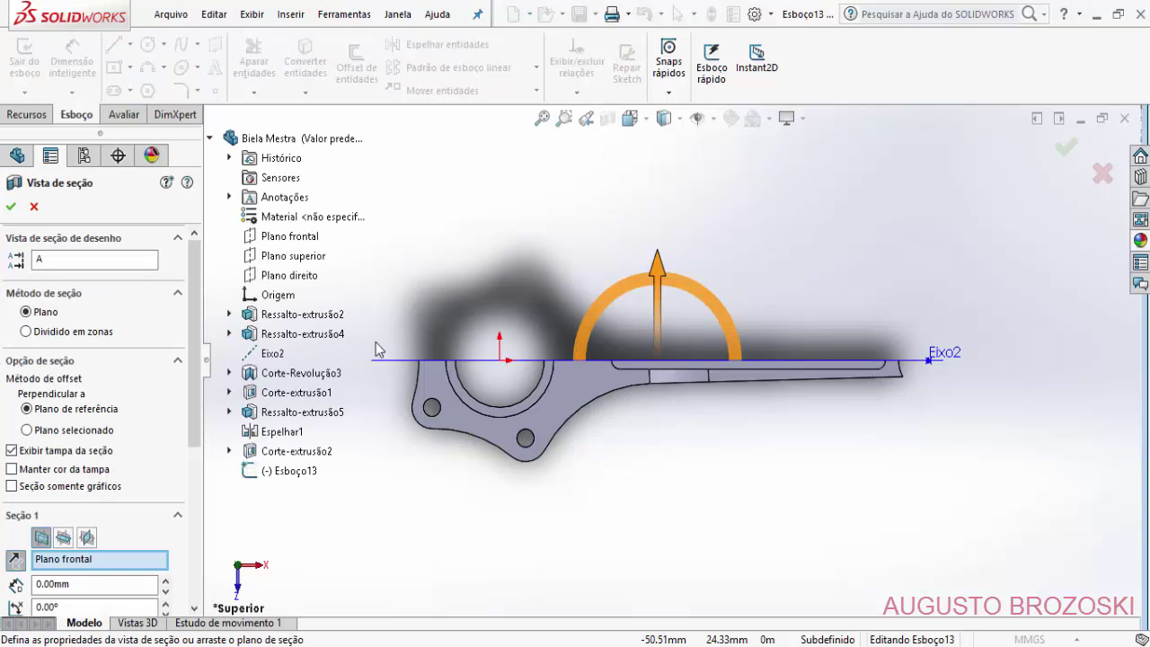
{"action": "left_click", "coordinate": [64, 537]}
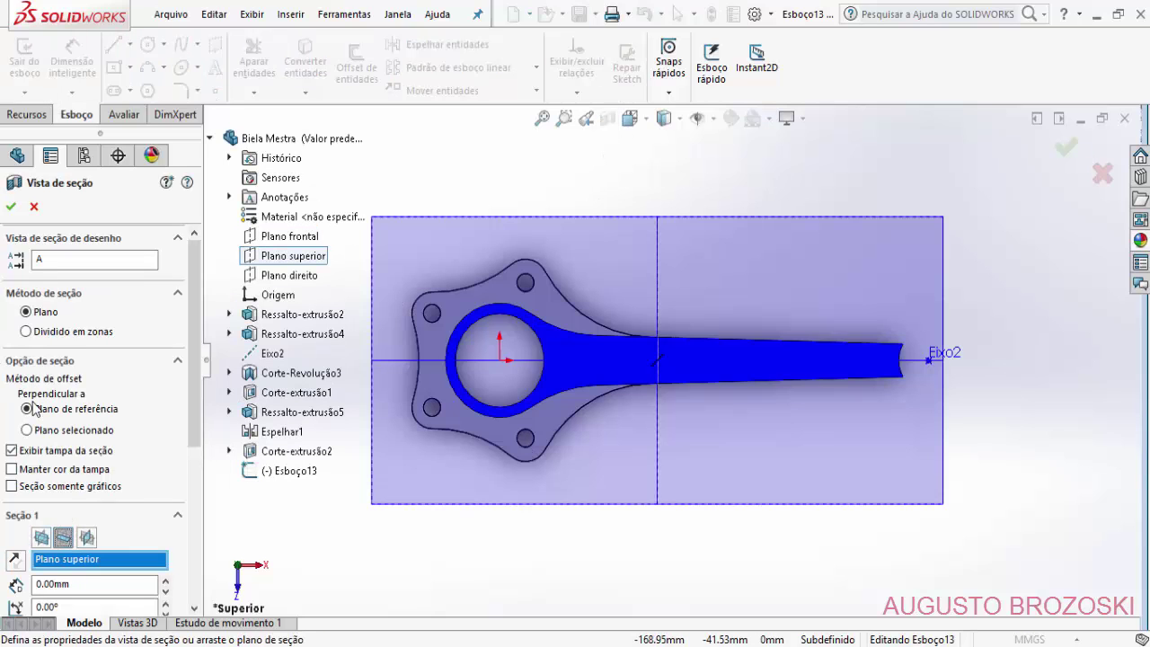
{"action": "left_click", "coordinate": [11, 207]}
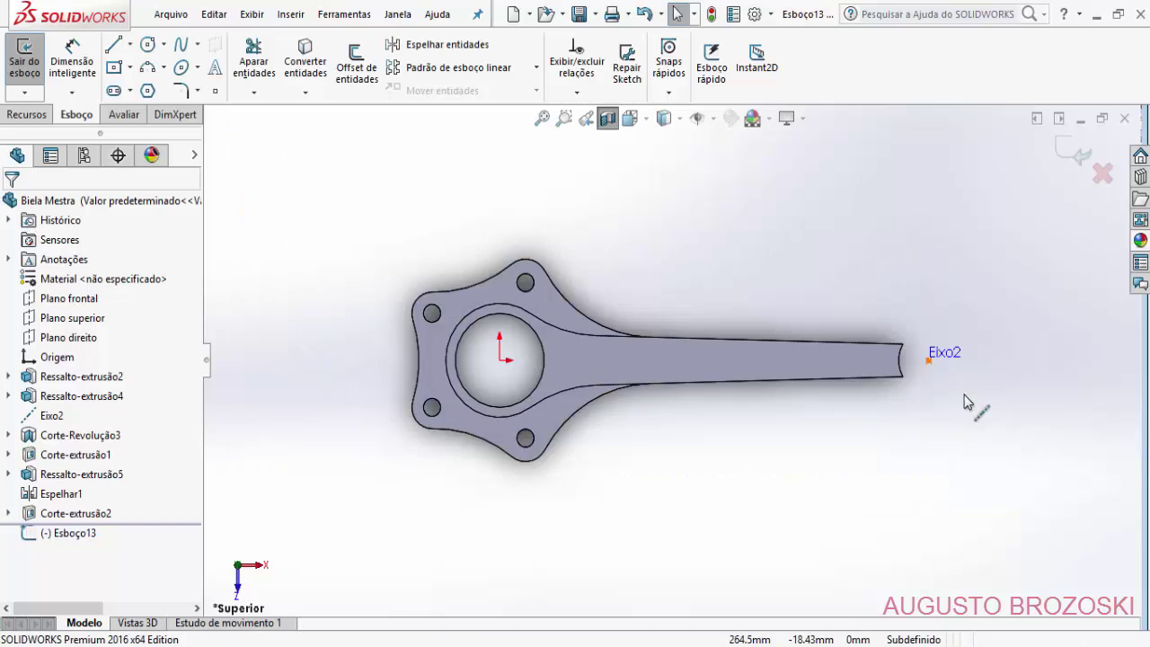
- Draw a 17.5 mm radius circle centered on Eixo2 and passing through the corner of the arm's concave end
{"action": "scroll", "coordinate": [925, 364], "scroll_direction": "down", "scroll_amount": 5}
{"action": "scroll", "coordinate": [848, 346], "scroll_direction": "up", "scroll_amount": 5}
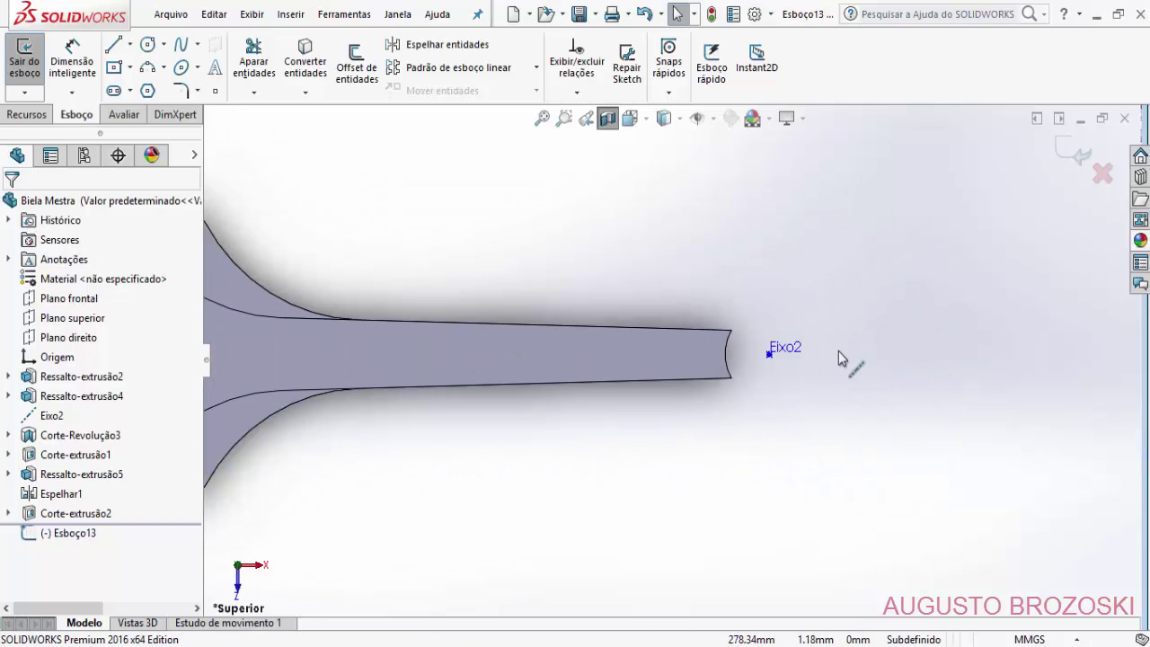
{"action": "left_click", "coordinate": [149, 45]}
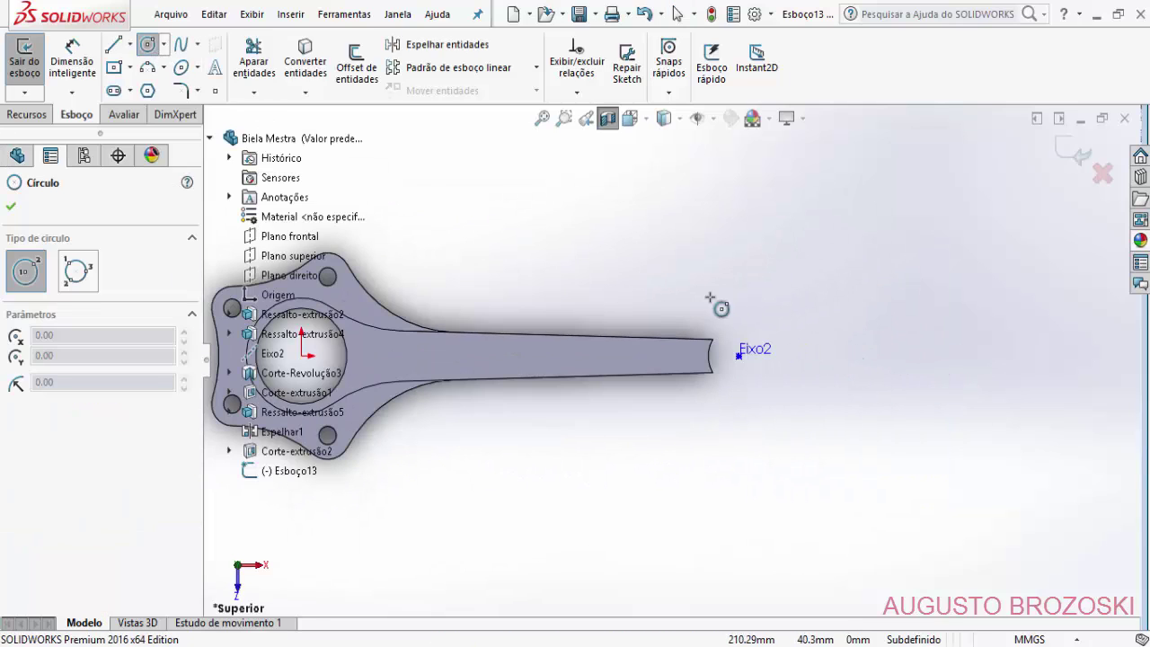
{"action": "left_click", "coordinate": [738, 356]}
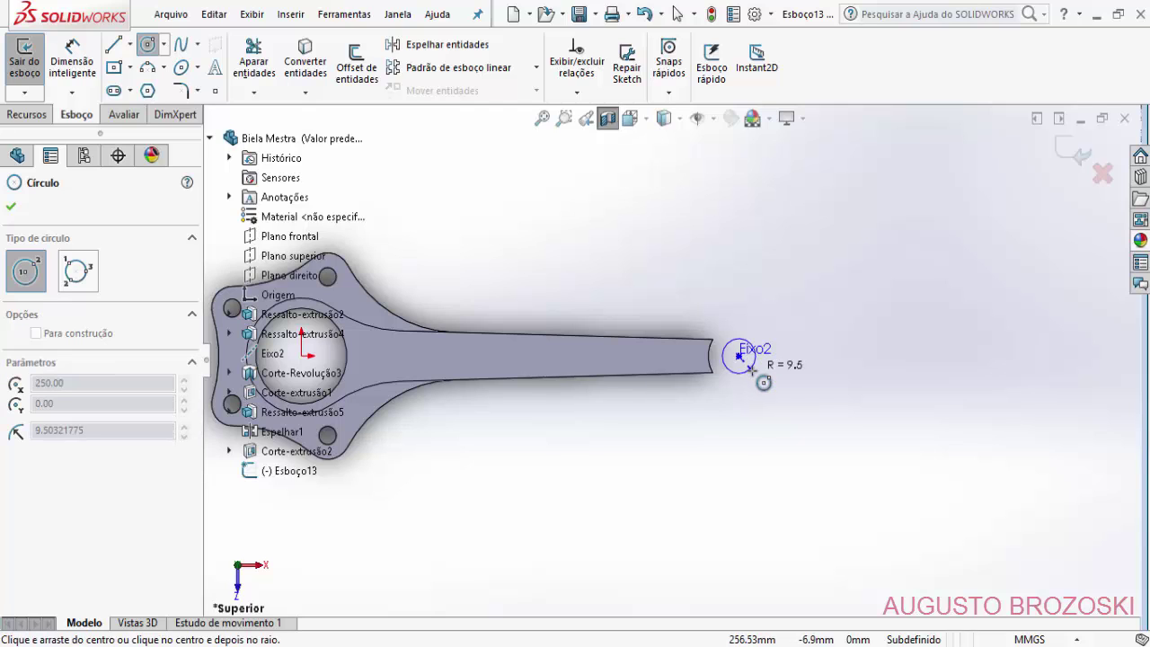
{"action": "scroll", "coordinate": [709, 368], "scroll_direction": "up", "scroll_amount": 2}
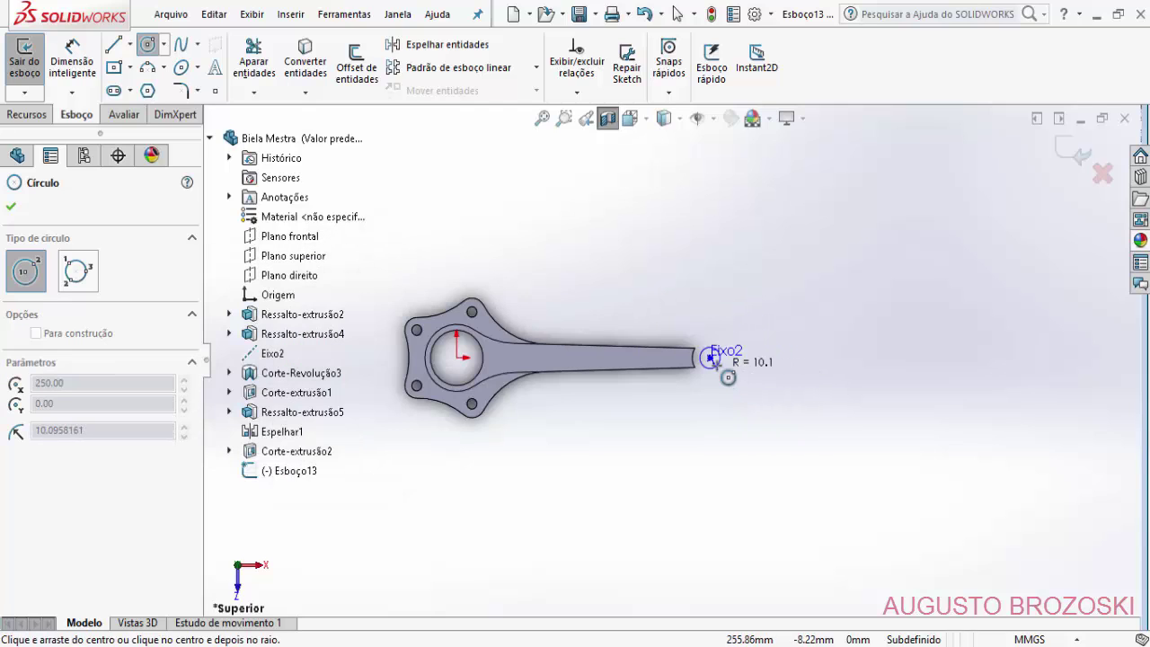
{"action": "scroll", "coordinate": [709, 367], "scroll_direction": "down", "scroll_amount": 5}
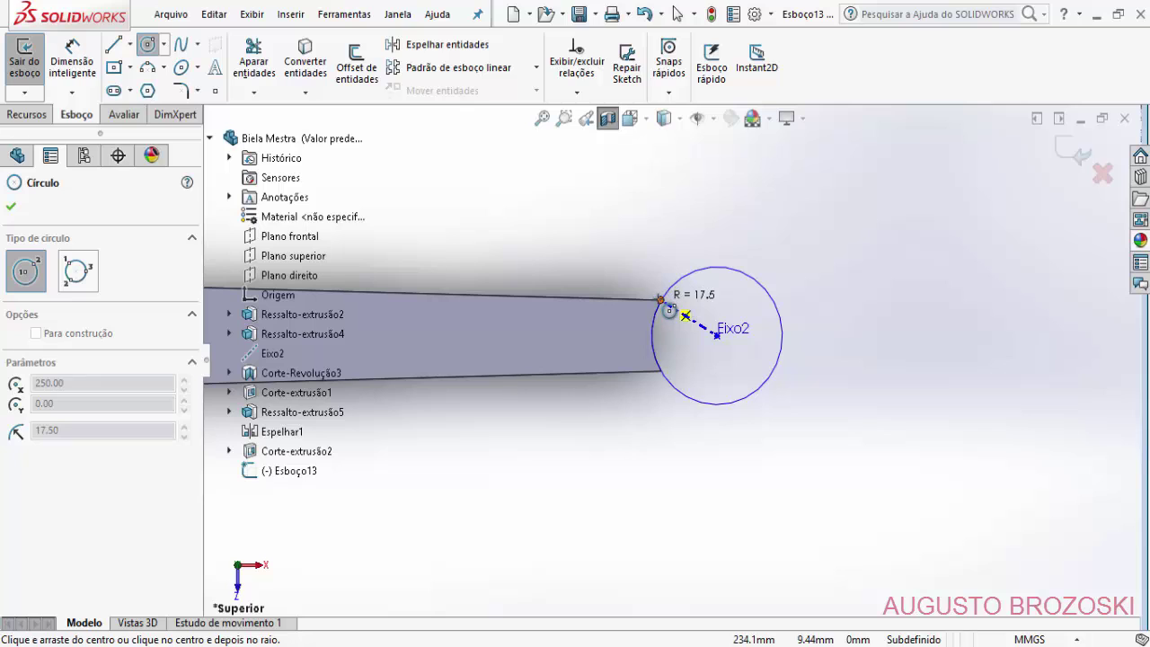
{"action": "left_click", "coordinate": [662, 299]}
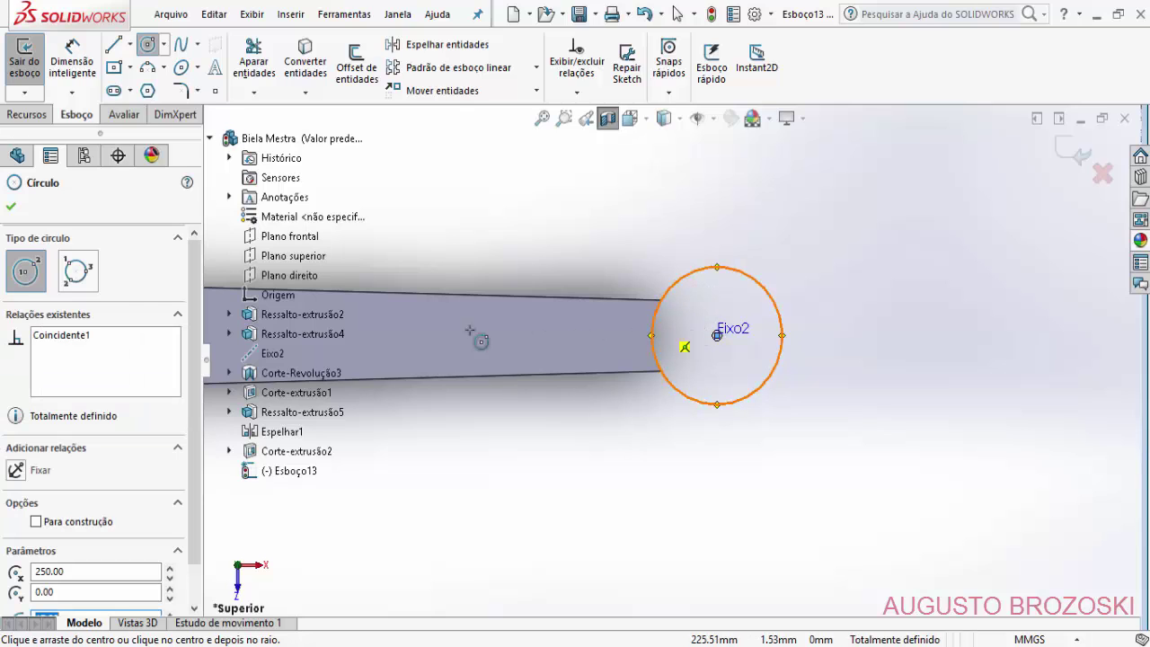
{"action": "left_click", "coordinate": [11, 207]}
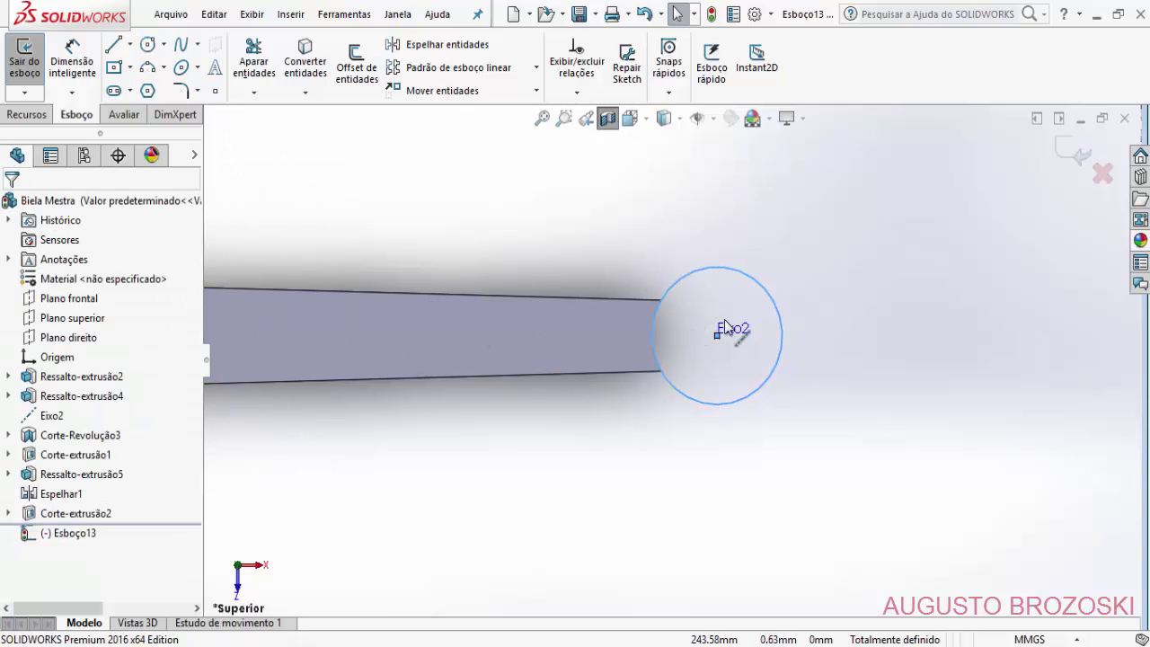
{"action": "left_click", "coordinate": [537, 228]}
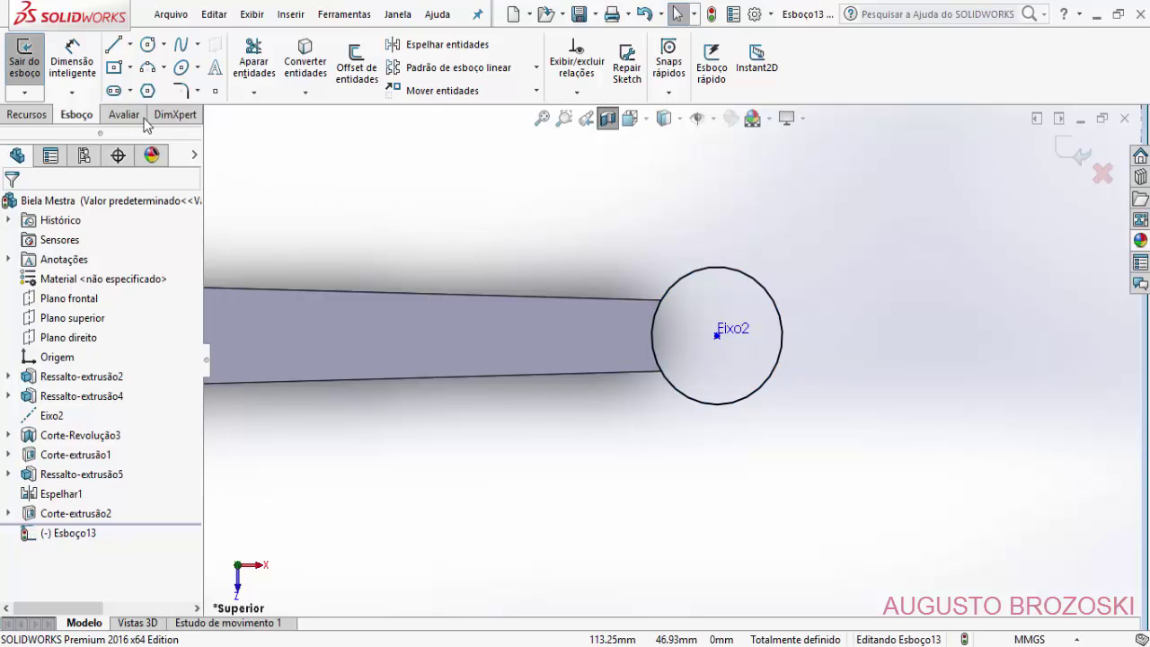
- Draw a smaller concentric circle centered on Eixo2 inside the small-end outline for its bore
{"action": "left_click", "coordinate": [147, 44]}
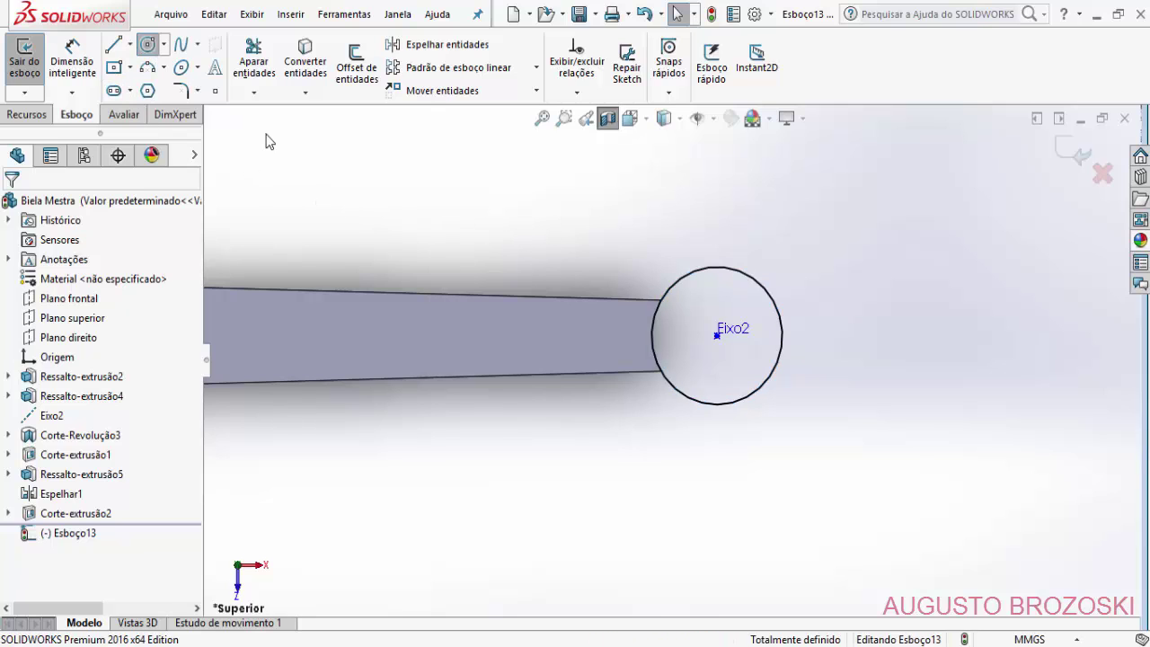
{"action": "left_click", "coordinate": [715, 335]}
{"action": "left_click", "coordinate": [744, 368]}
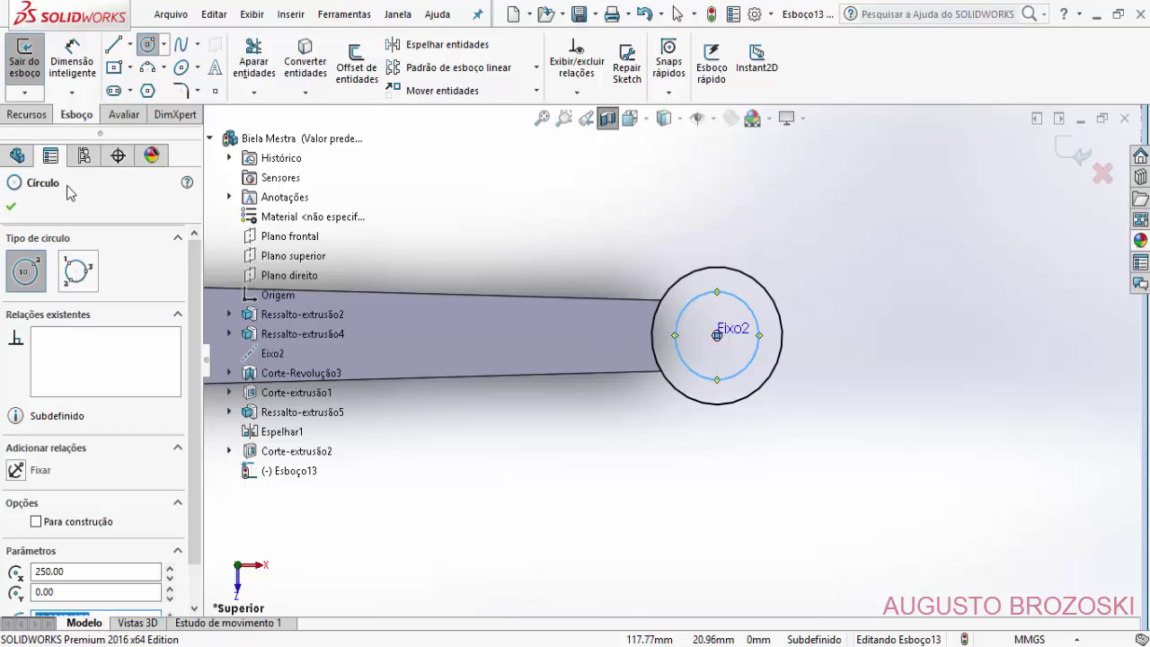
- Accept the inner bore circle without adding a dimension and close the small-end sketch
{"action": "left_click", "coordinate": [11, 208]}
{"action": "left_click", "coordinate": [72, 61]}
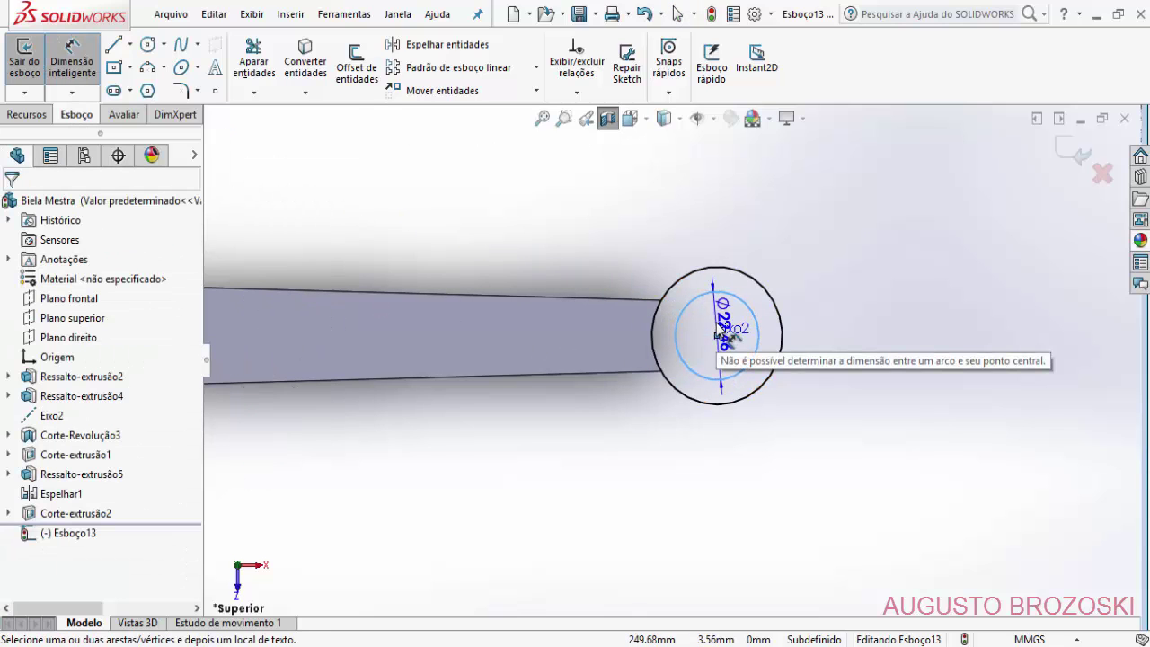
{"action": "key", "text": "Escape"}
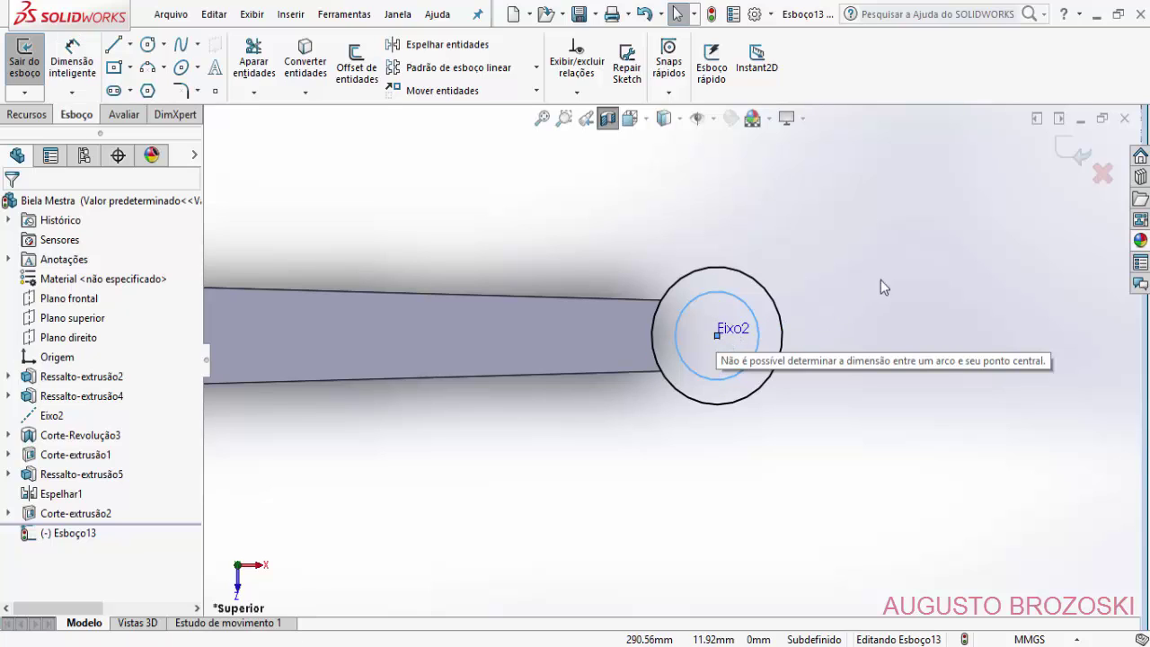
{"action": "left_click", "coordinate": [1076, 153]}
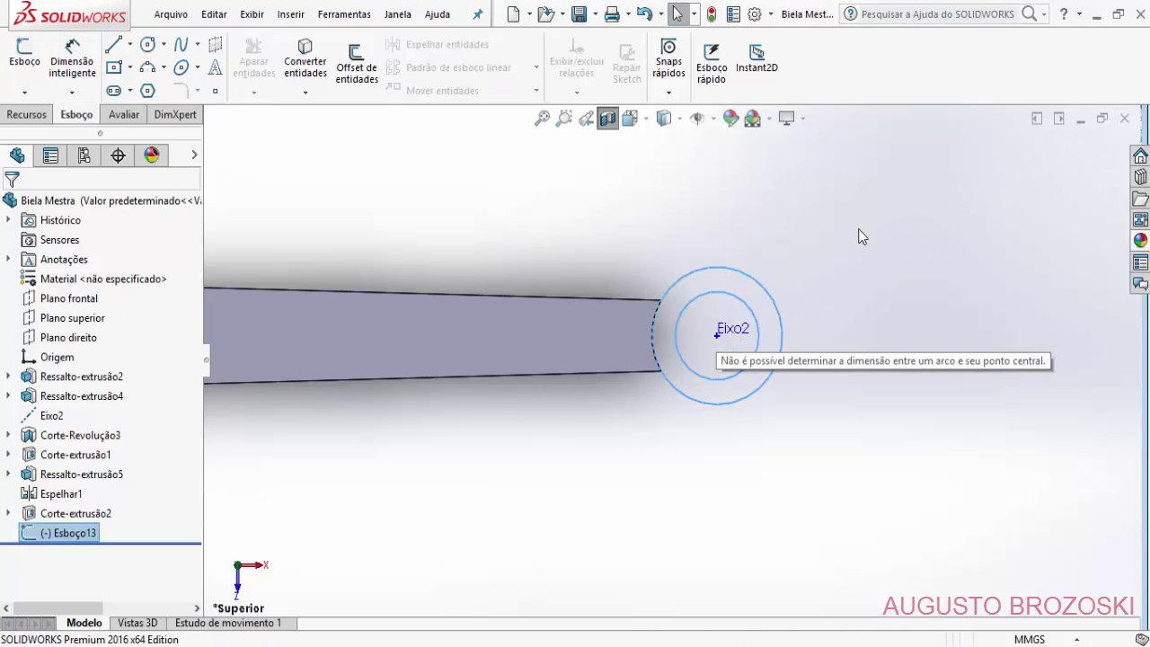
- Show the rod in the trimetric orientation and turn off the section view to restore the full body
{"action": "left_click", "coordinate": [628, 118]}
{"action": "left_click", "coordinate": [726, 169]}
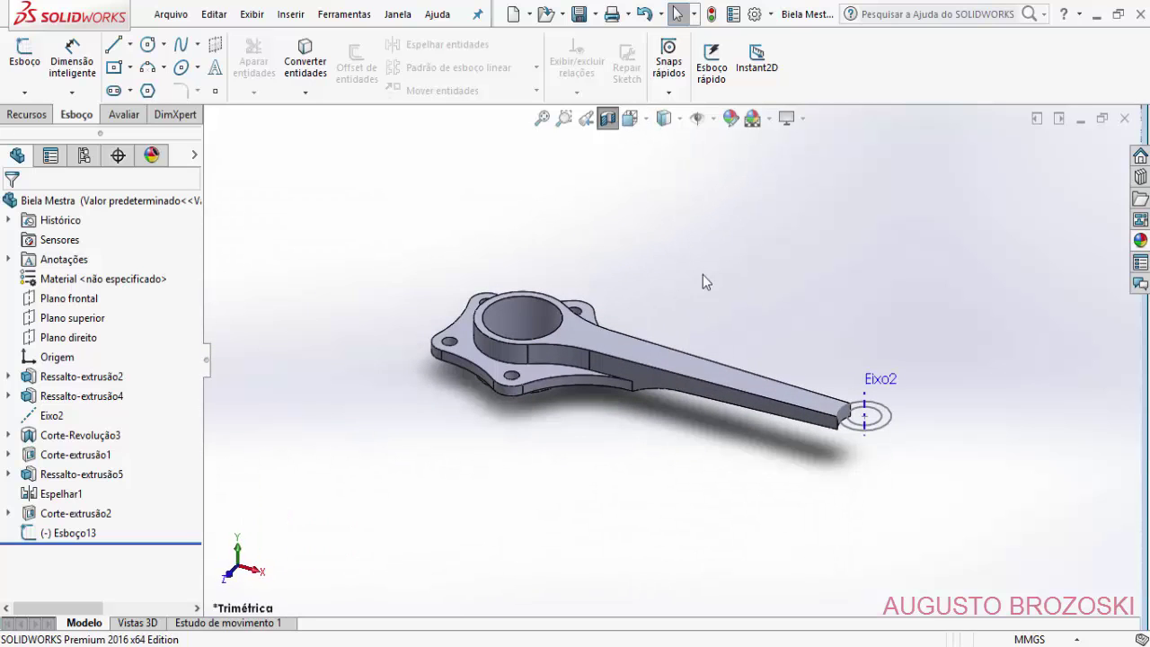
{"action": "scroll", "coordinate": [858, 453], "scroll_direction": "down", "scroll_amount": 2}
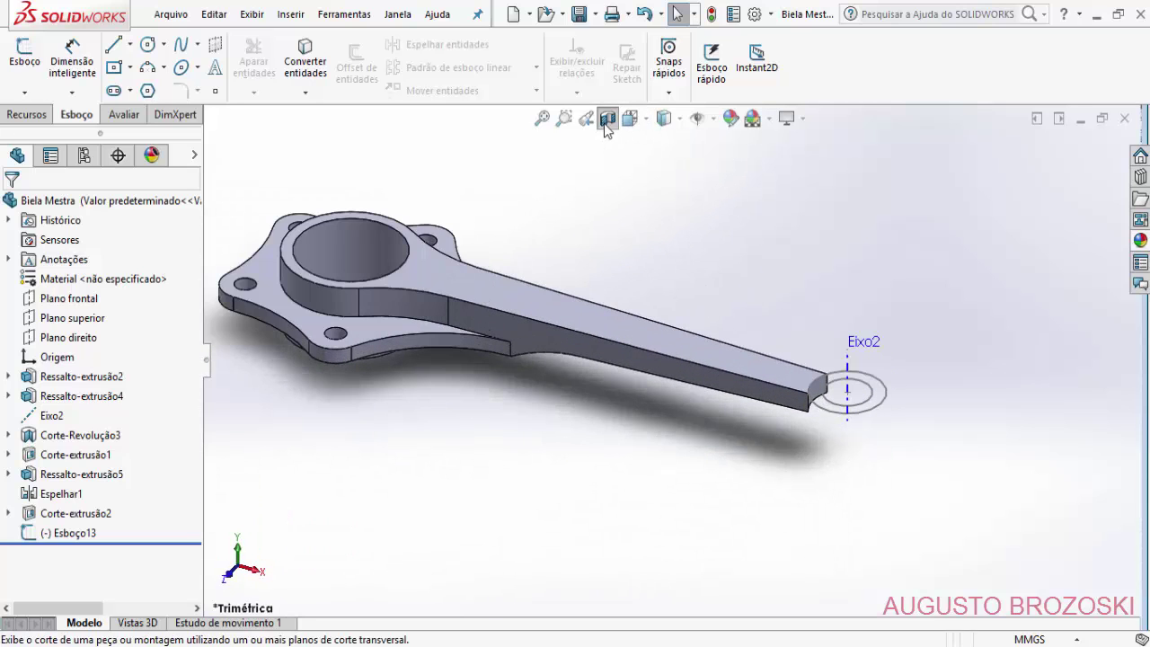
{"action": "scroll", "coordinate": [752, 325], "scroll_direction": "down", "scroll_amount": 1}
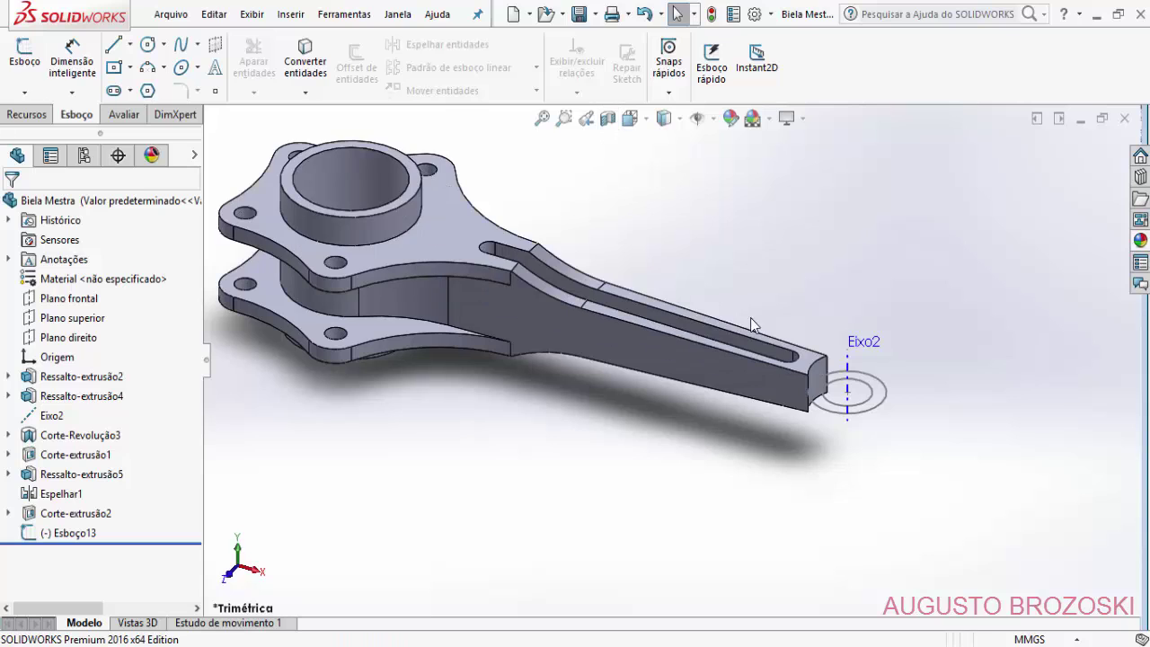
- Extrude the ring between the two small-end circles 42 mm using the Plano médio end condition, merged with the rod
{"action": "left_click", "coordinate": [25, 117]}
{"action": "left_click", "coordinate": [39, 59]}
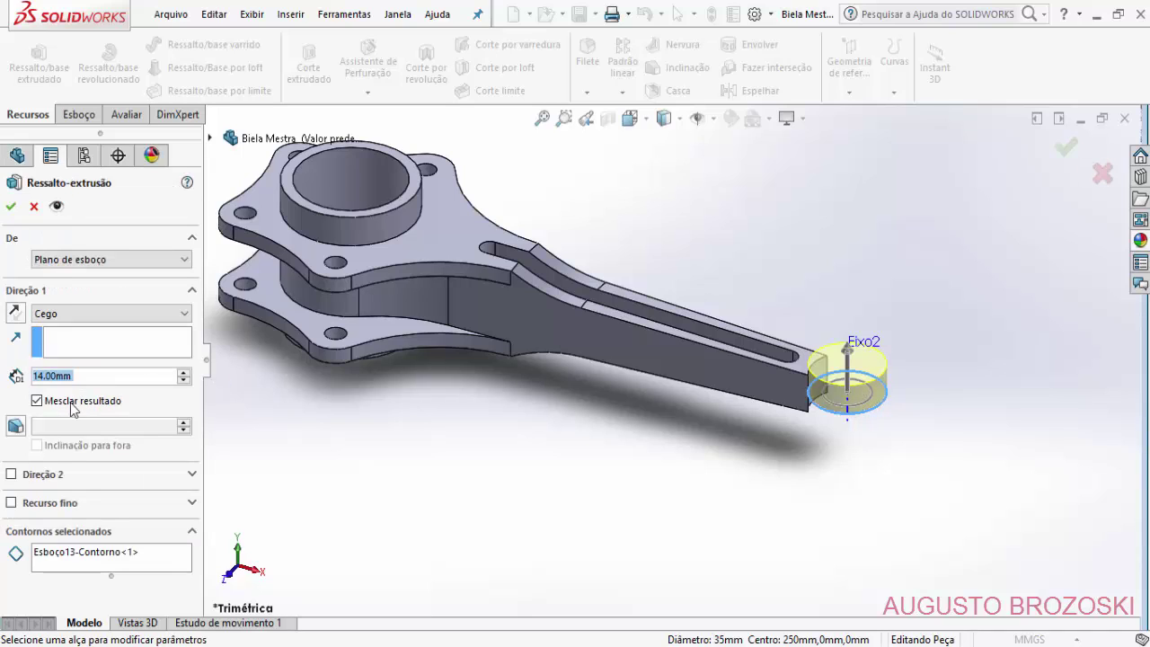
{"action": "left_click", "coordinate": [67, 564]}
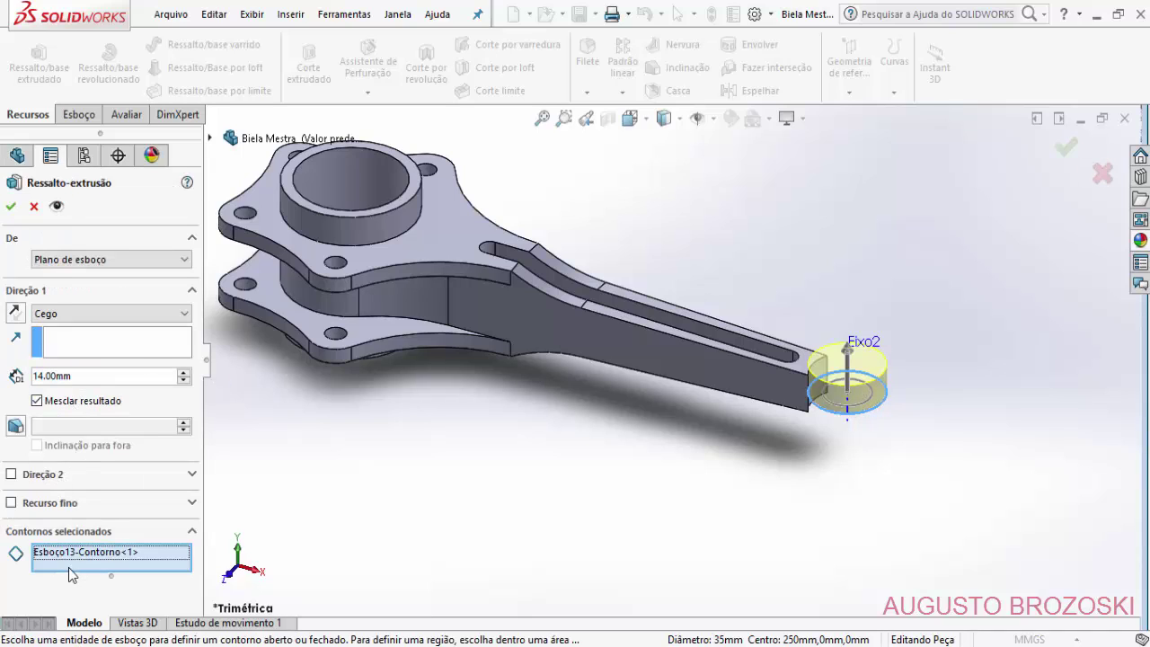
{"action": "left_click", "coordinate": [861, 406]}
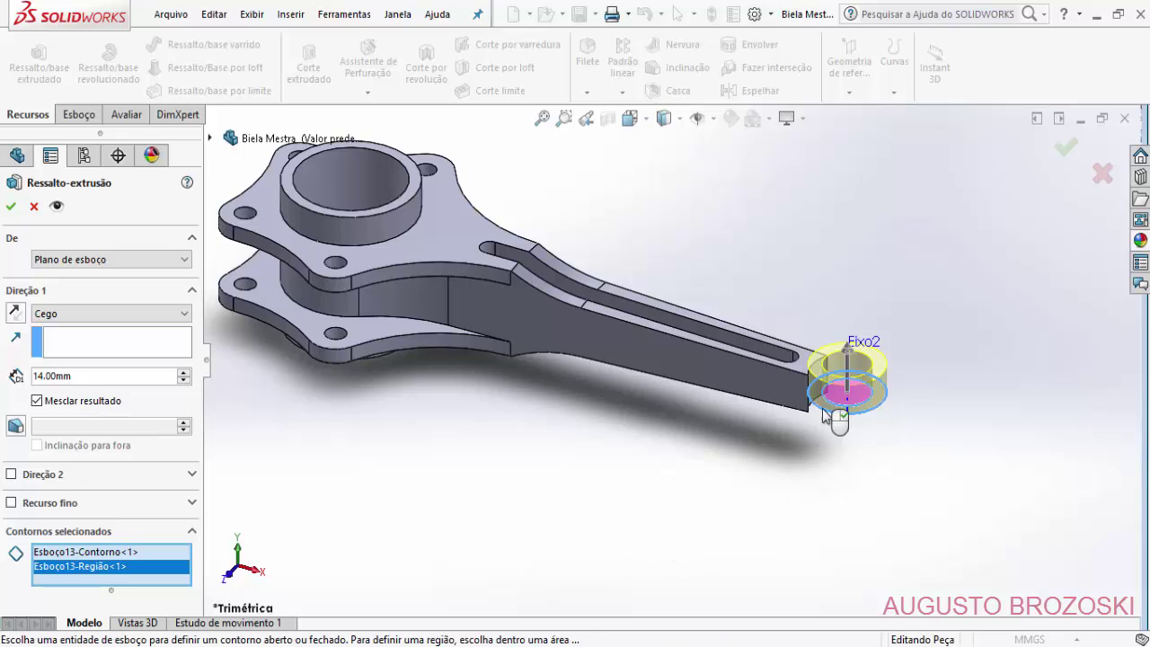
{"action": "left_click", "coordinate": [86, 316]}
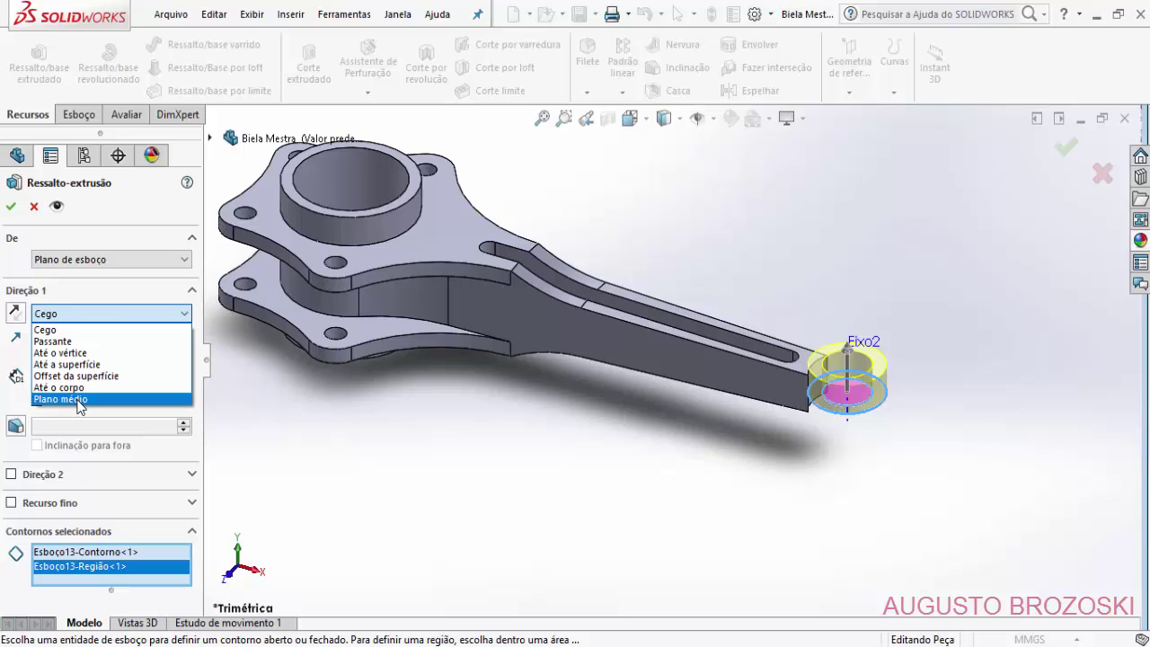
{"action": "left_click", "coordinate": [79, 399]}
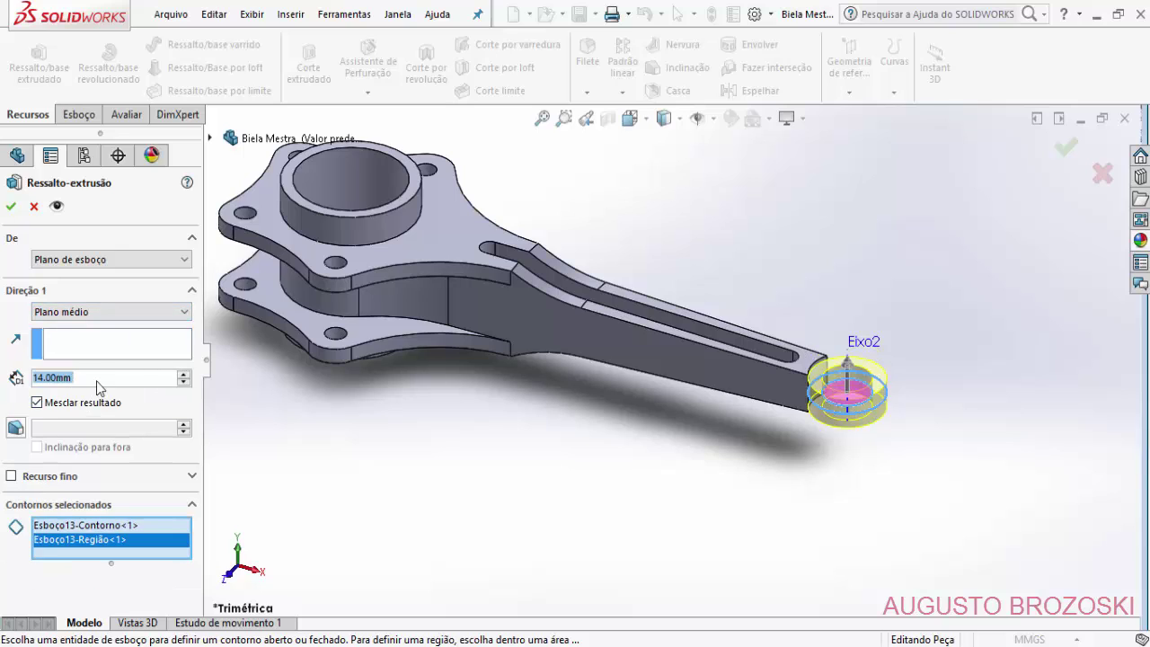
{"action": "type", "text": "4"}
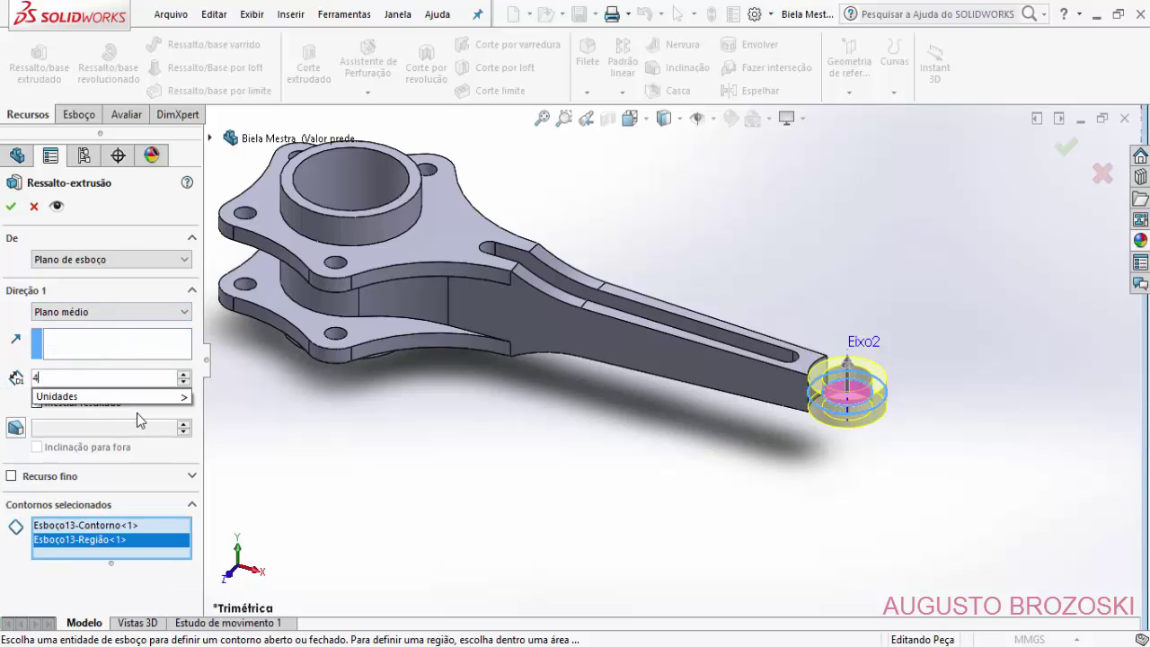
{"action": "type", "text": "2"}
{"action": "left_click", "coordinate": [11, 209]}
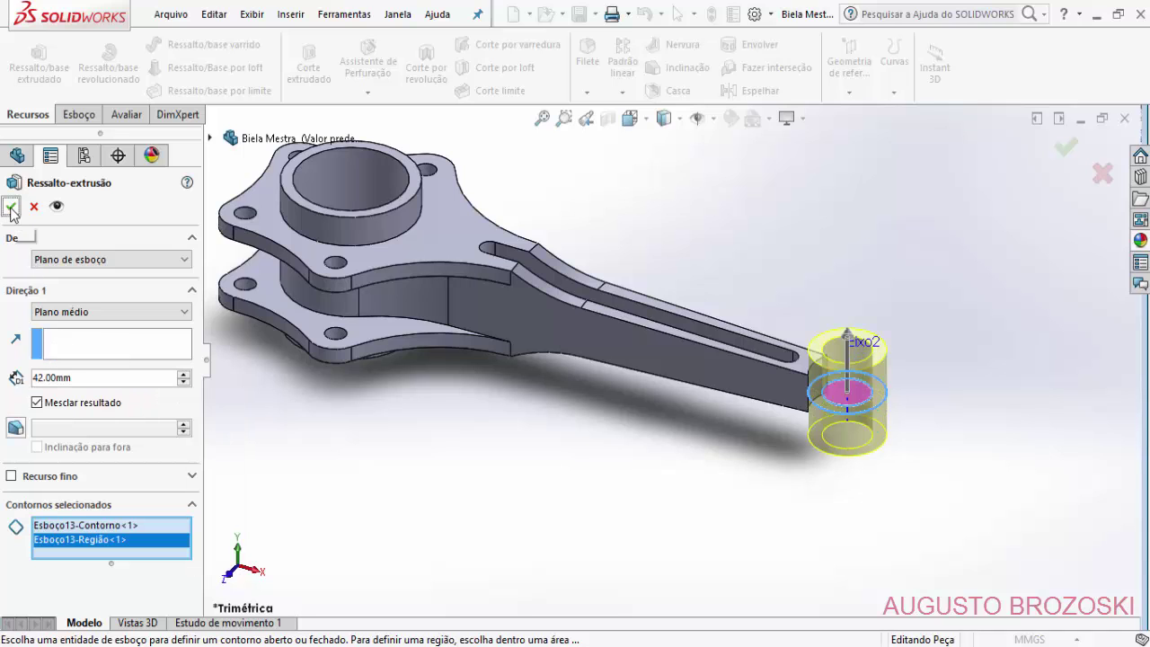
{"action": "left_click", "coordinate": [11, 208]}
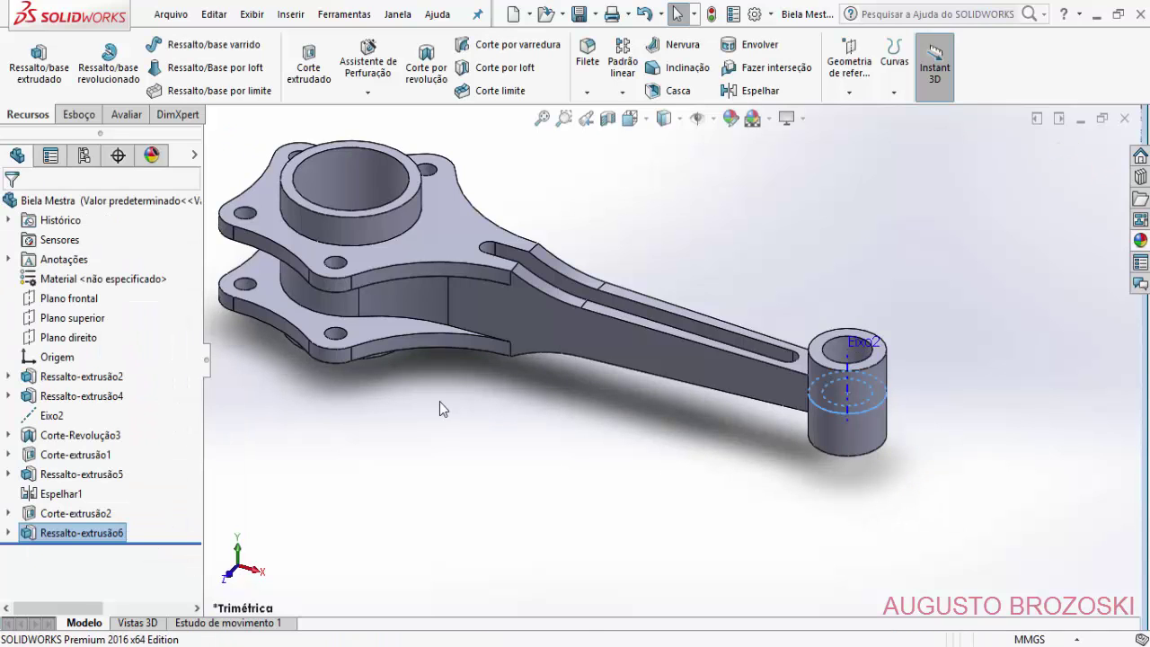
{"action": "left_click", "coordinate": [437, 433]}
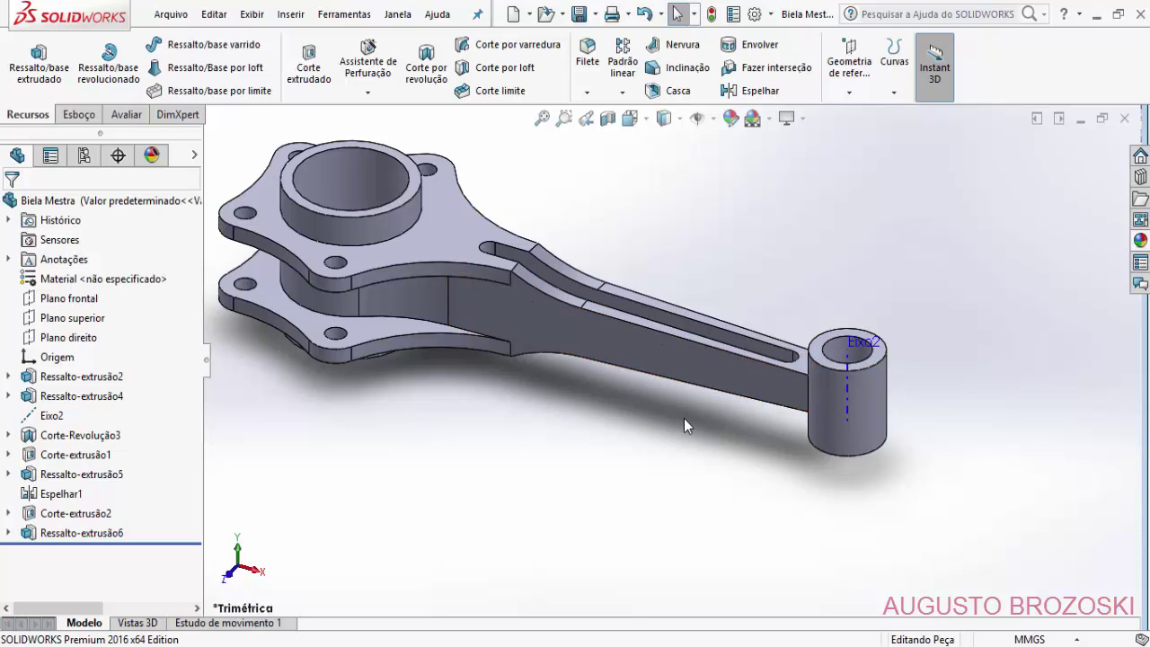
- Check Biela Mestra.pdf in Acrobat Reader and fillet both vertical edges where the arm meets the small-end cylinder with a 35 mm radius
{"action": "middle_click_drag", "start_coordinate": [680, 420], "coordinate": [744, 403]}
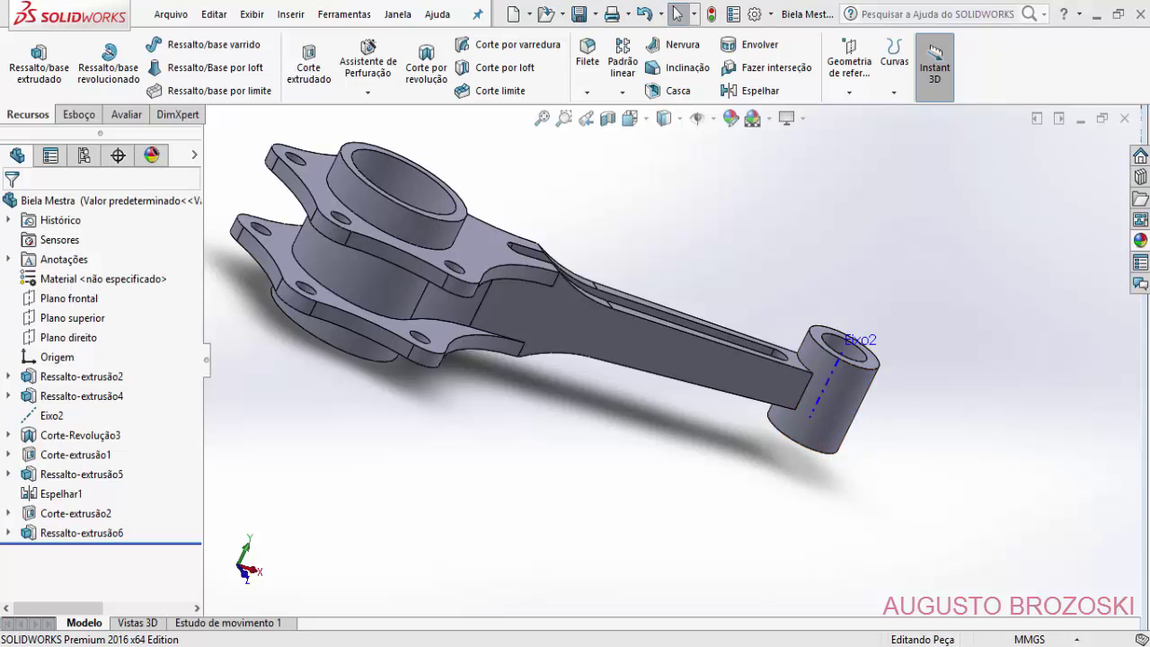
{"action": "left_click", "coordinate": [750, 597]}
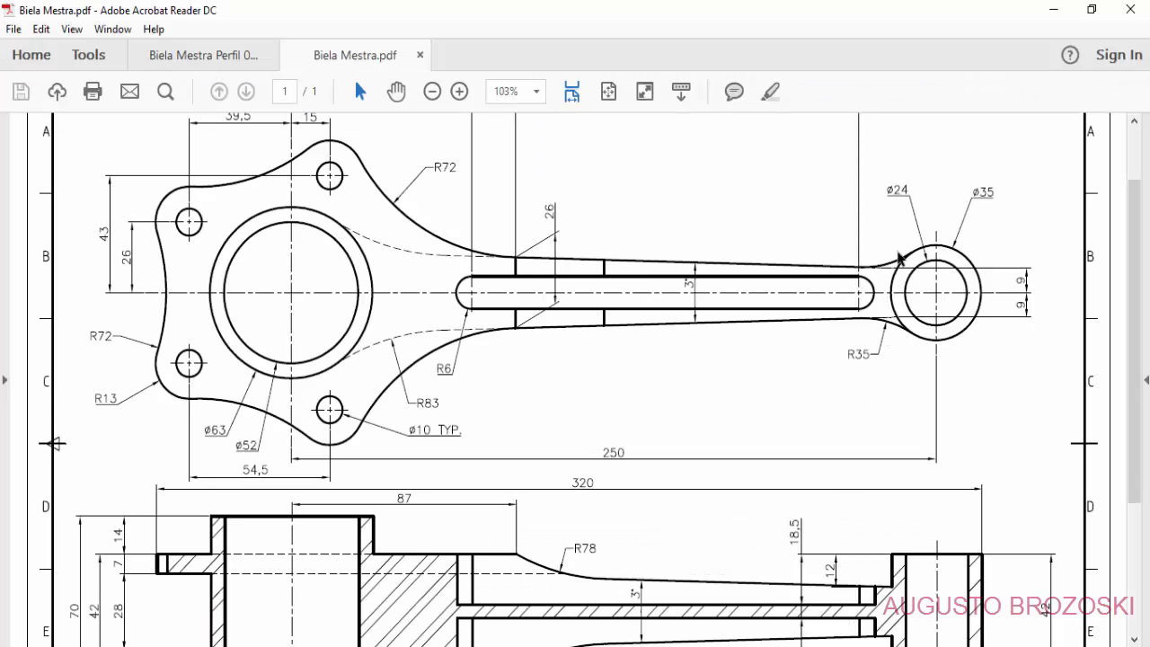
{"action": "left_click", "coordinate": [1051, 10]}
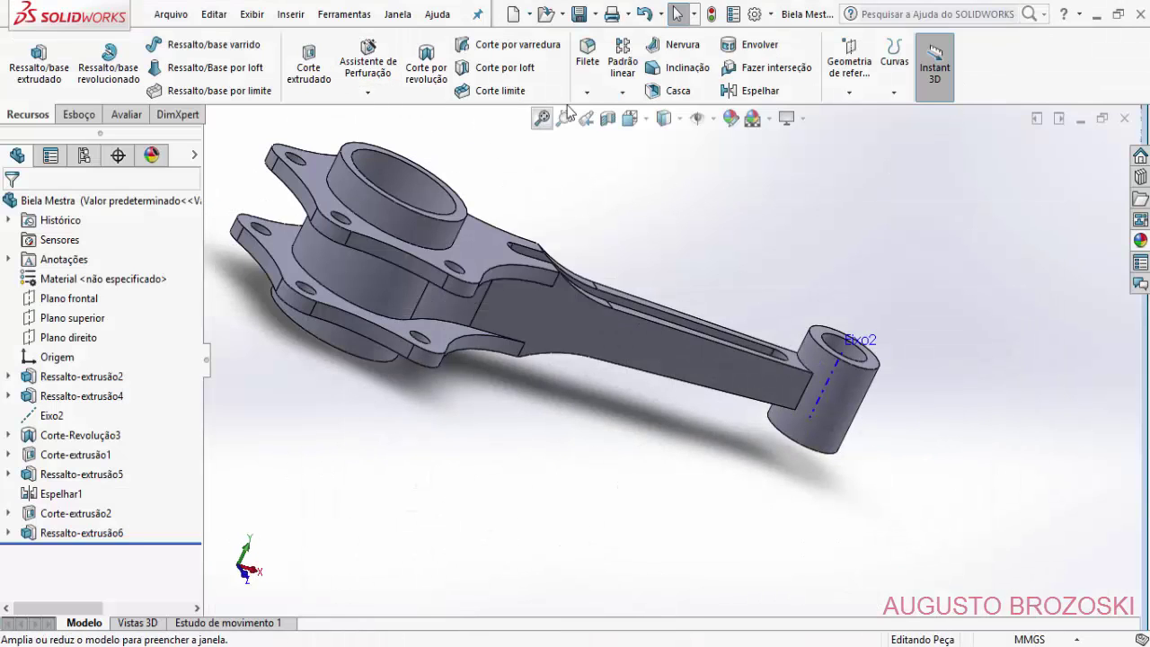
{"action": "left_click", "coordinate": [588, 55]}
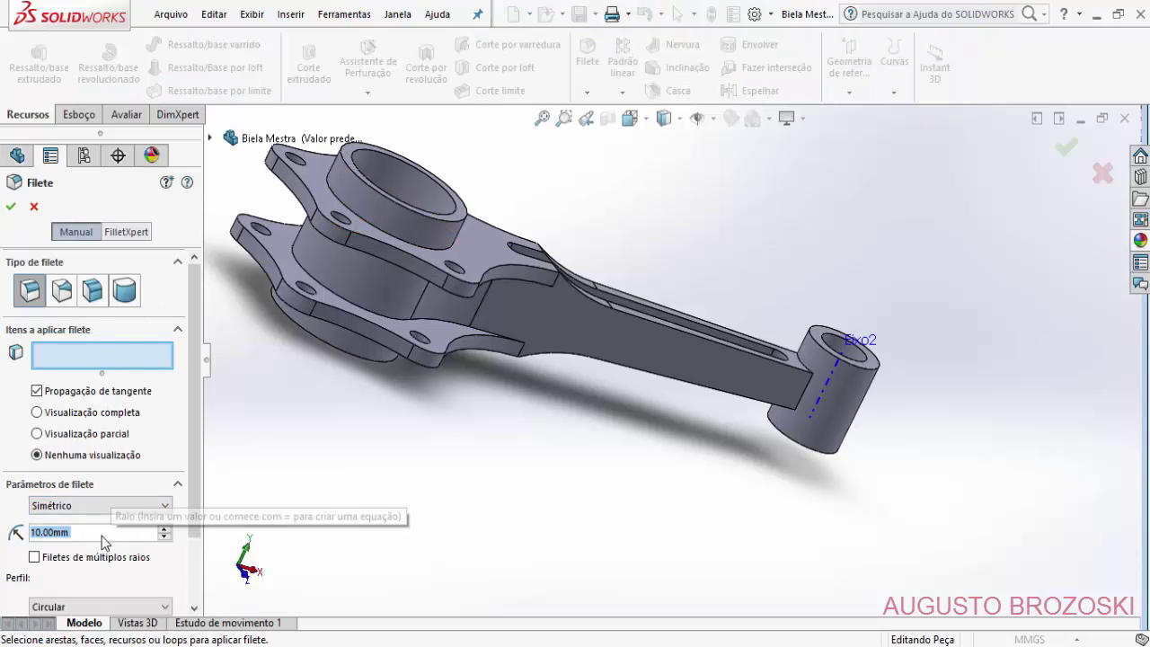
{"action": "type", "text": "35"}
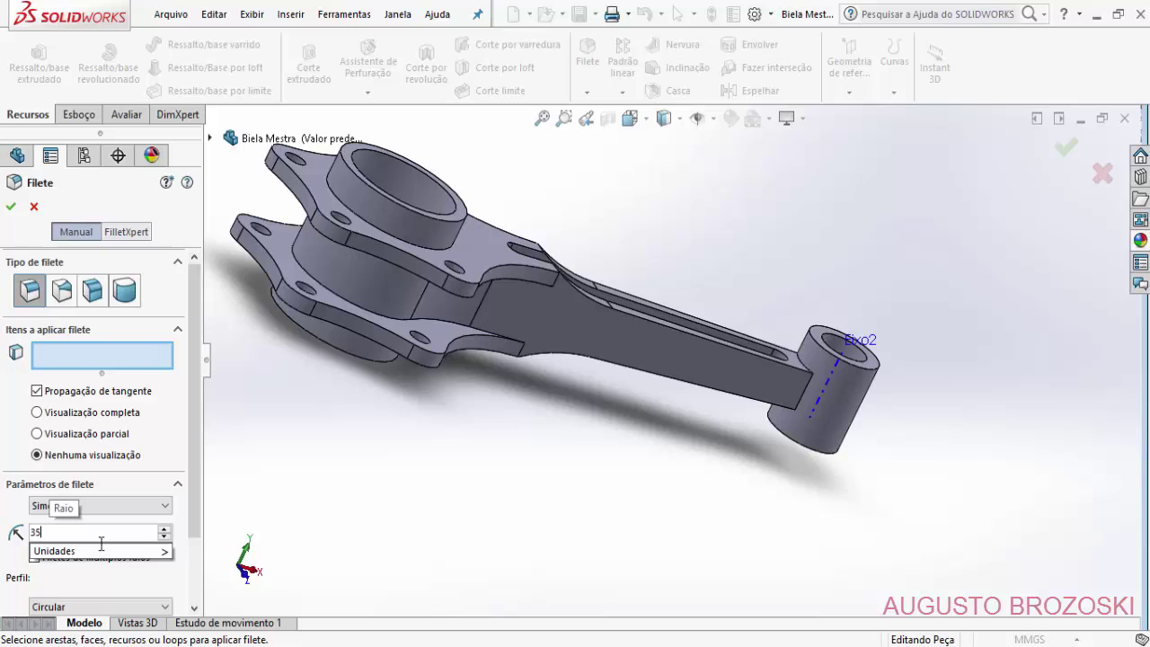
{"action": "key", "text": "Return"}
{"action": "left_click", "coordinate": [81, 359]}
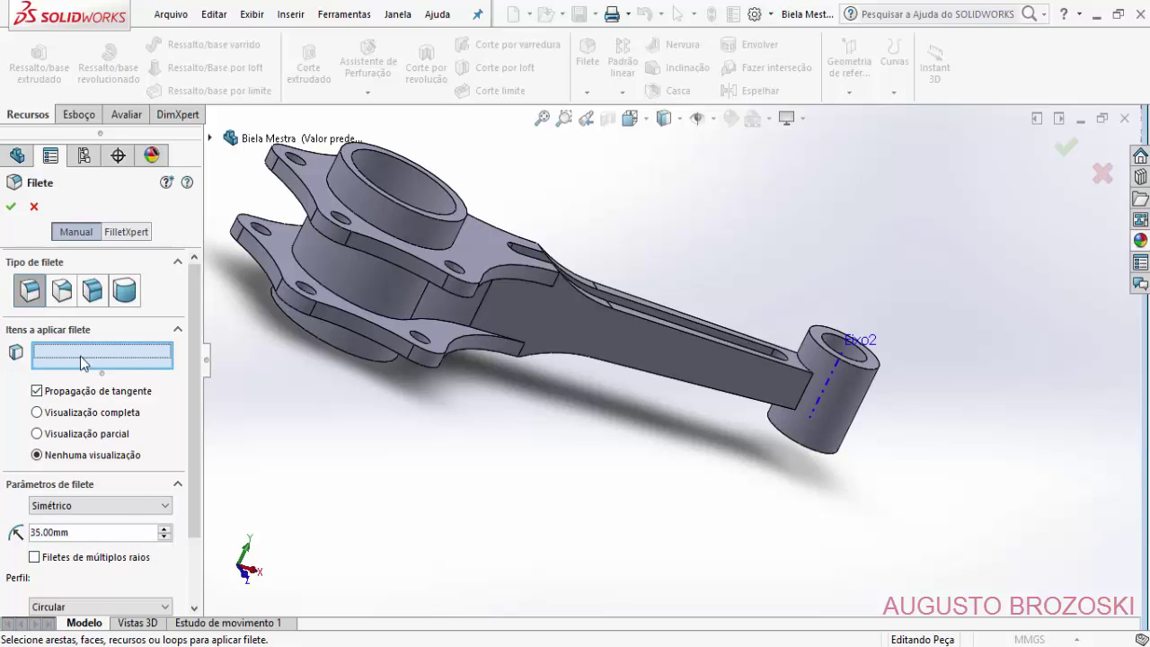
{"action": "left_click", "coordinate": [814, 383]}
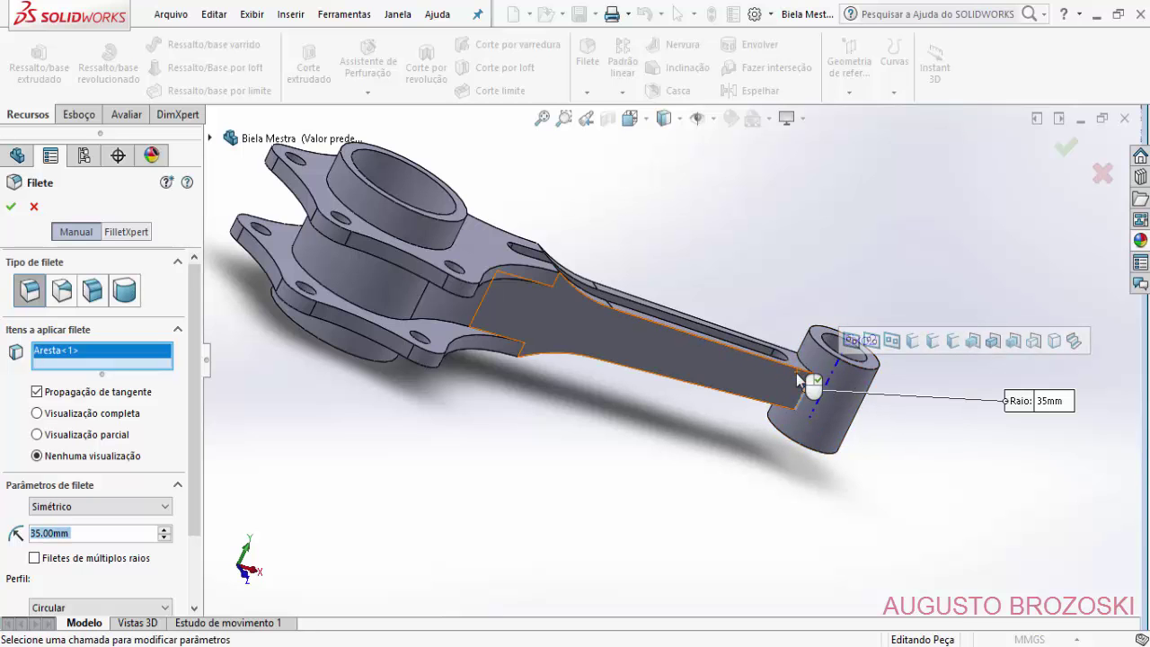
{"action": "middle_click_drag", "start_coordinate": [789, 375], "coordinate": [812, 567]}
{"action": "scroll", "coordinate": [811, 568], "scroll_direction": "down", "scroll_amount": 5}
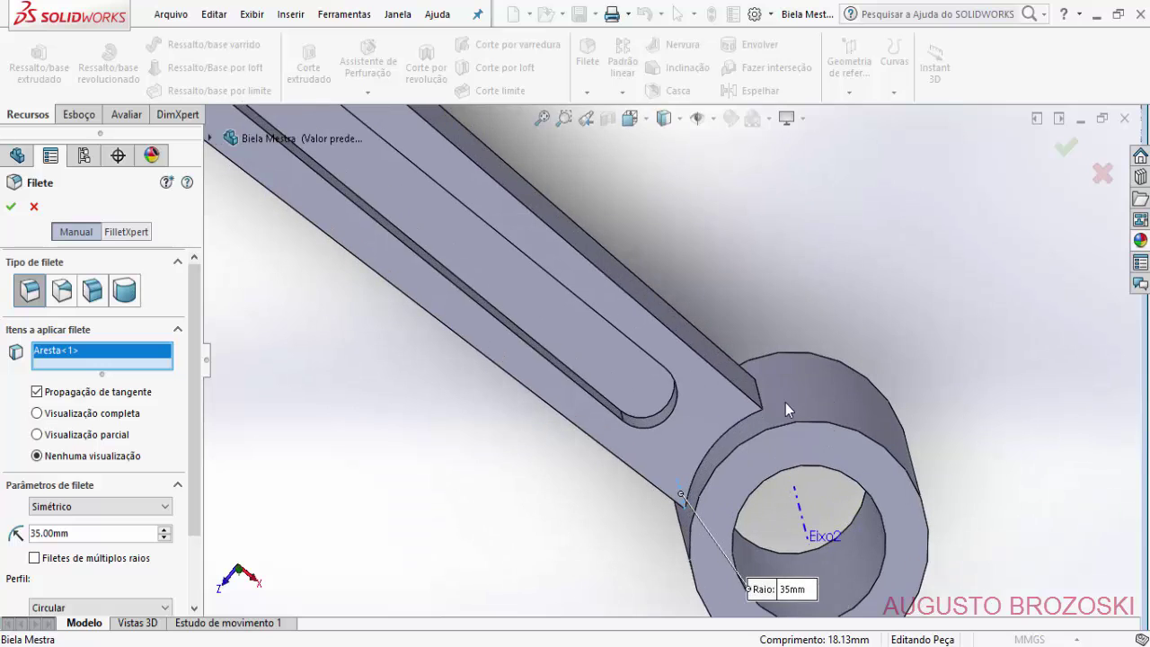
{"action": "left_click", "coordinate": [760, 393]}
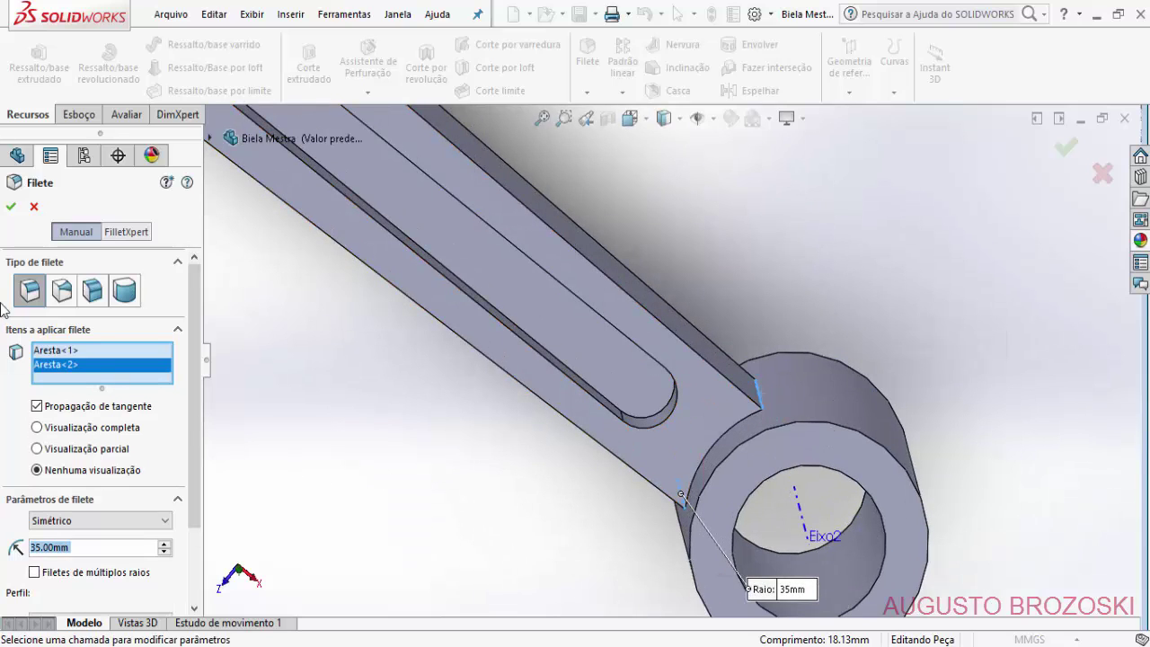
{"action": "left_click", "coordinate": [11, 206]}
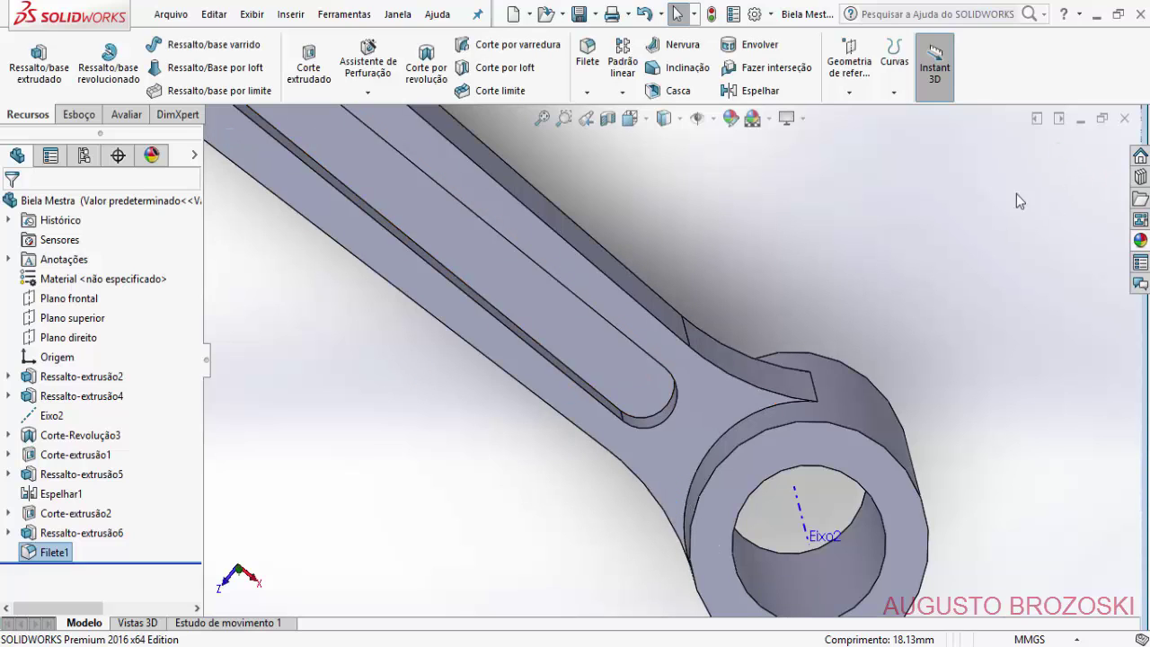
{"action": "left_click", "coordinate": [643, 117]}
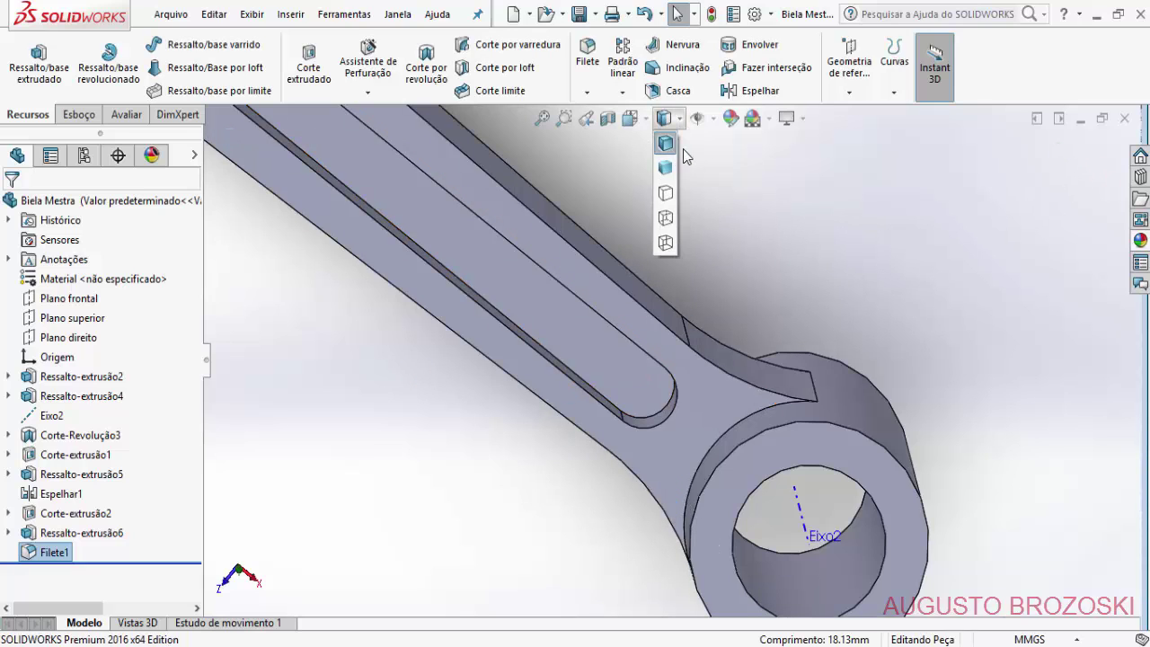
{"action": "left_click", "coordinate": [725, 168]}
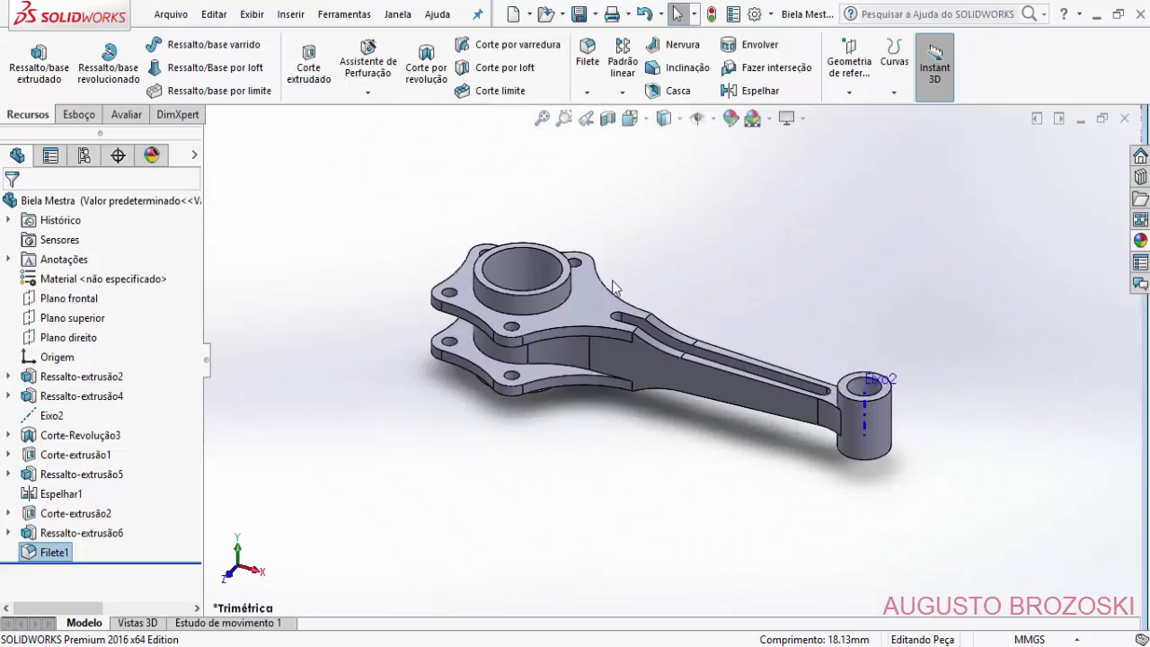